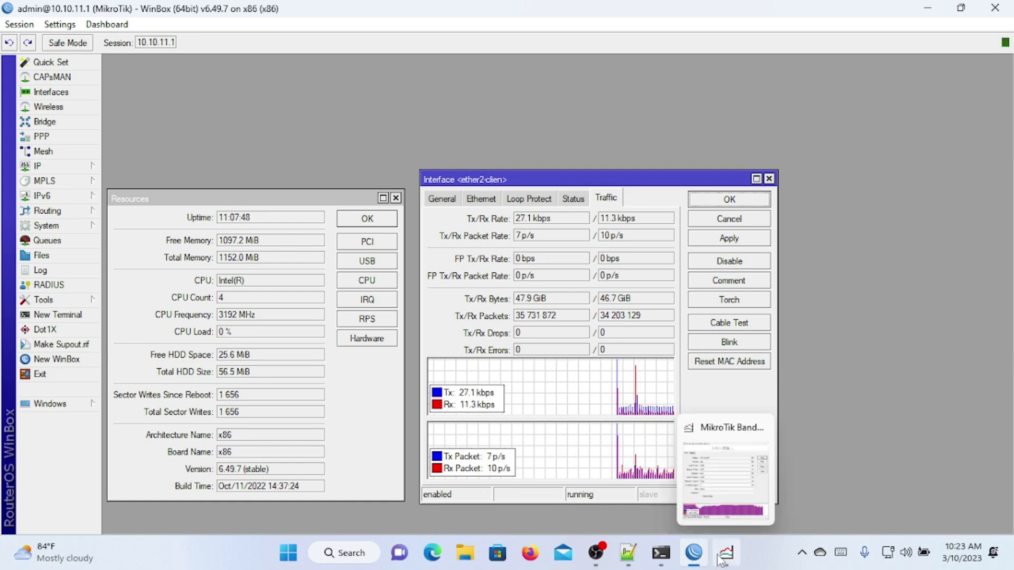
Step: Bring the Bandwidth Test window, showing the finished UDP result, in front of WinBox
left_click(723, 523)
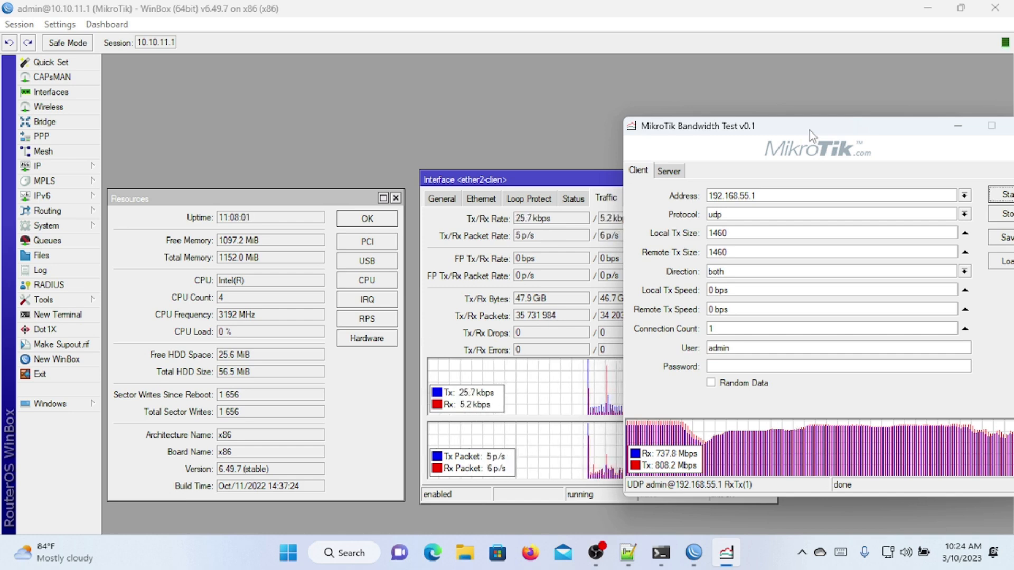
Step: Rearrange the Bandwidth Test and Interface Traffic windows on screen
left_click_drag(812, 136, 862, 79)
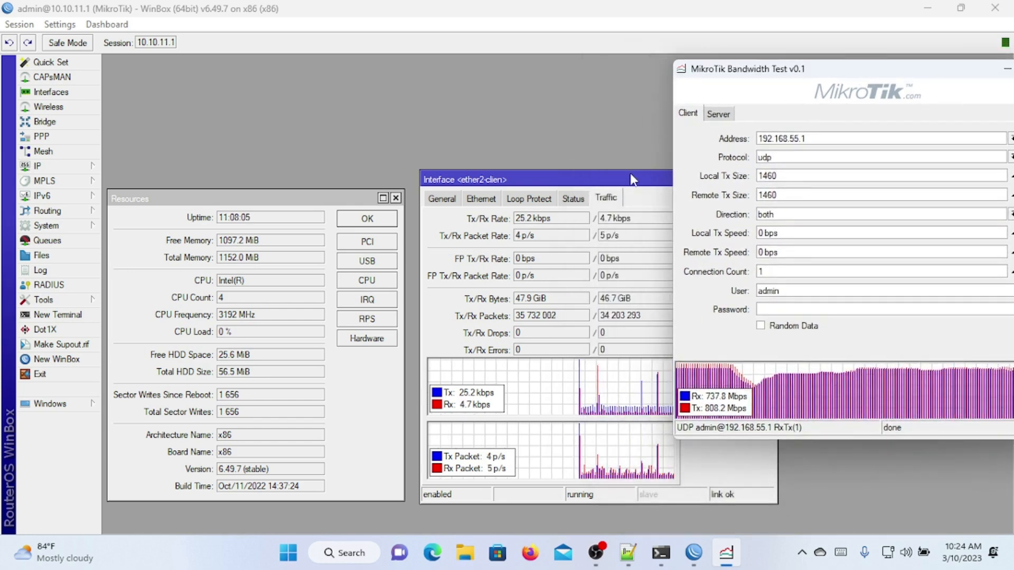
left_click_drag(633, 179, 600, 176)
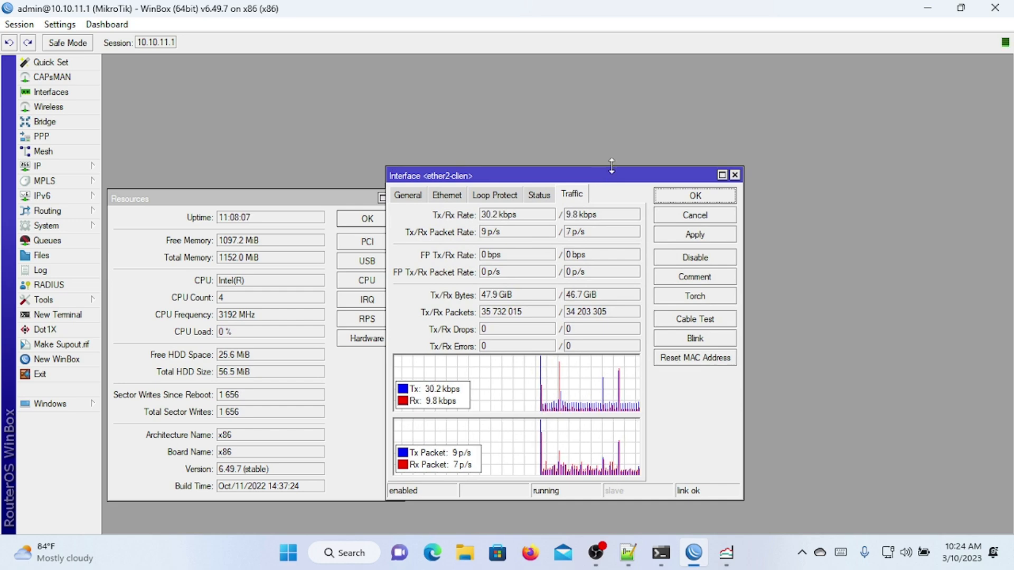
left_click_drag(597, 180, 630, 169)
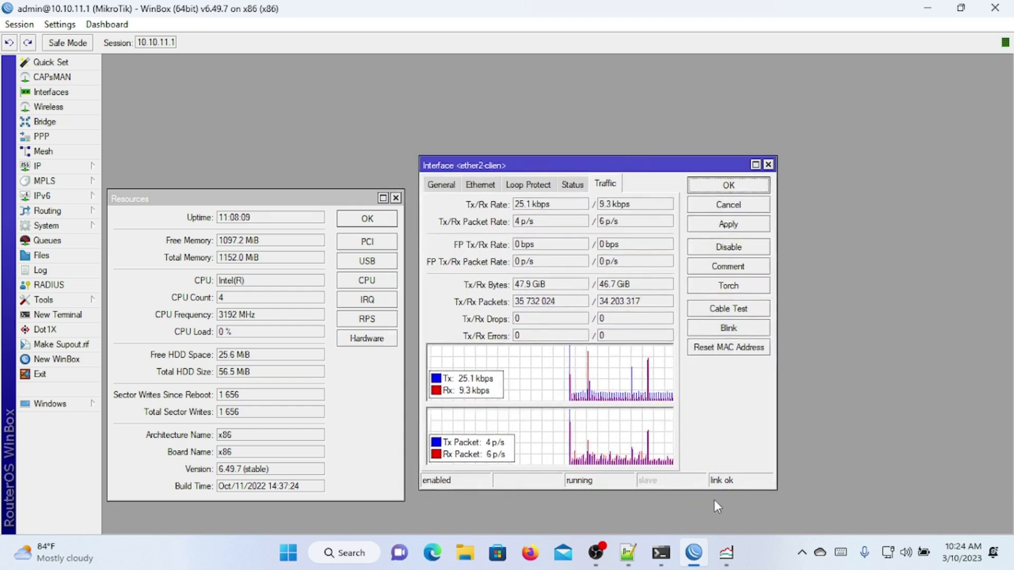
Step: Switch the test protocol from udp to tcp, keep direction both, and start the test
left_click(726, 553)
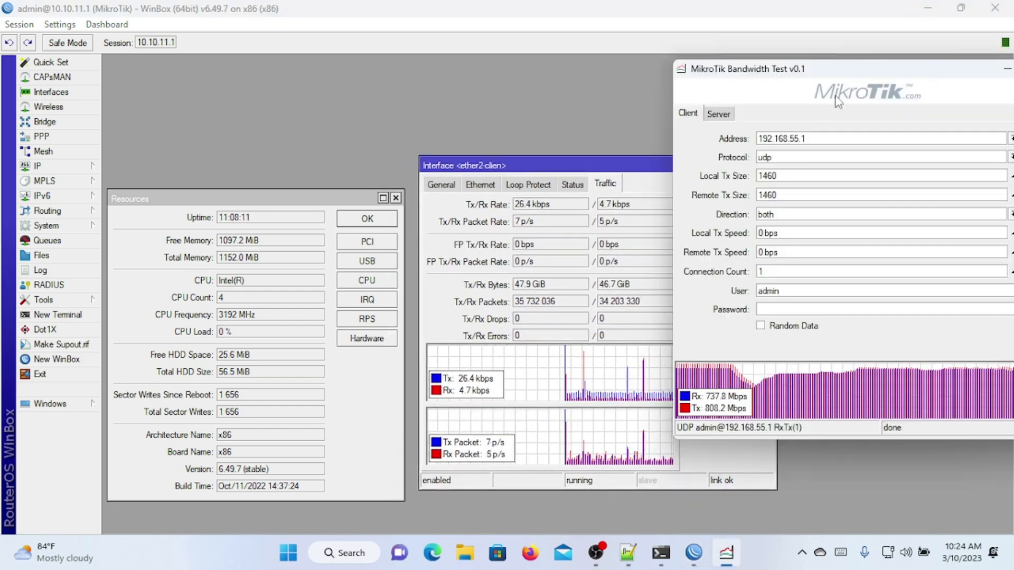
left_click(808, 158)
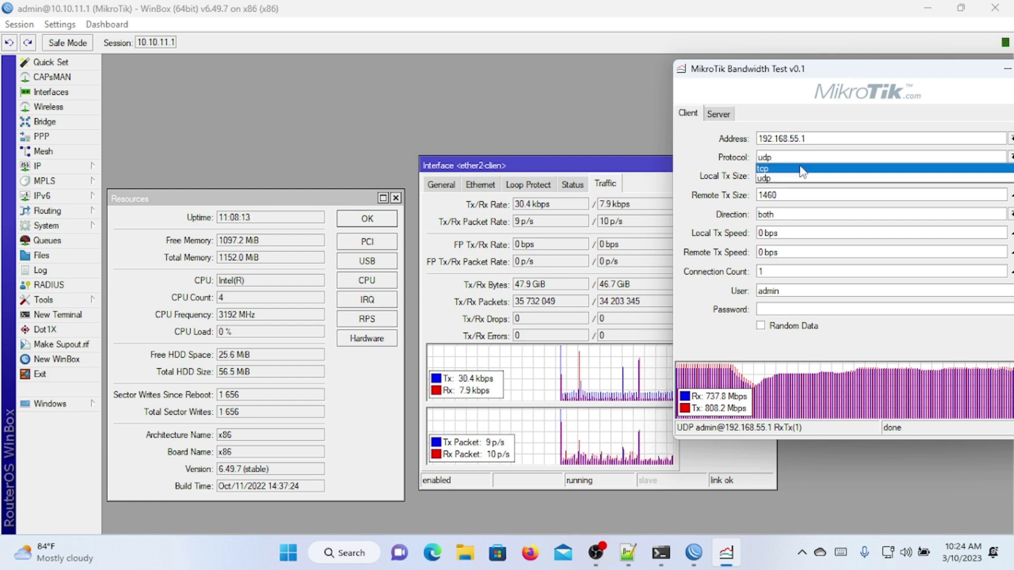
left_click(787, 168)
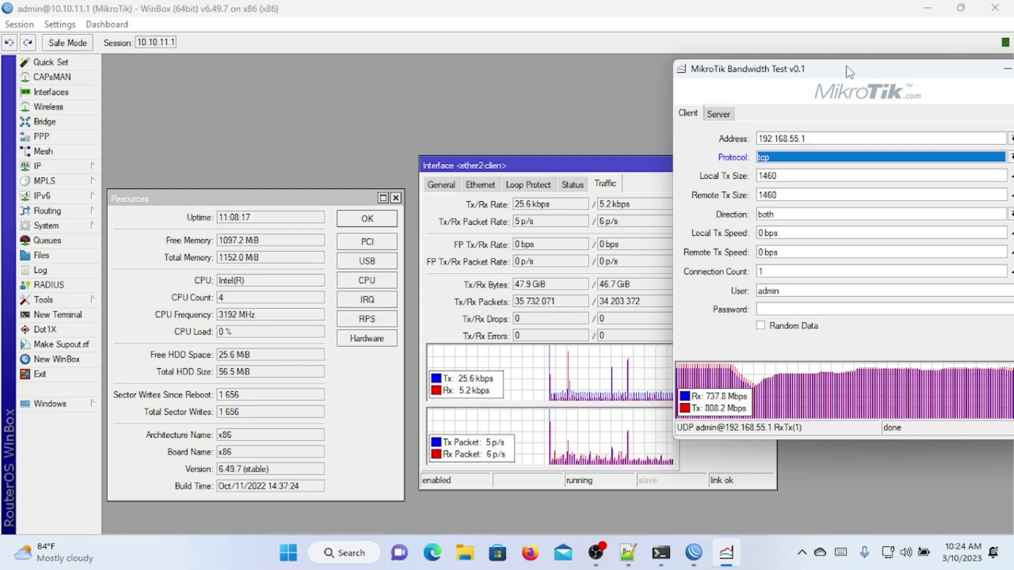
left_click_drag(888, 72, 757, 50)
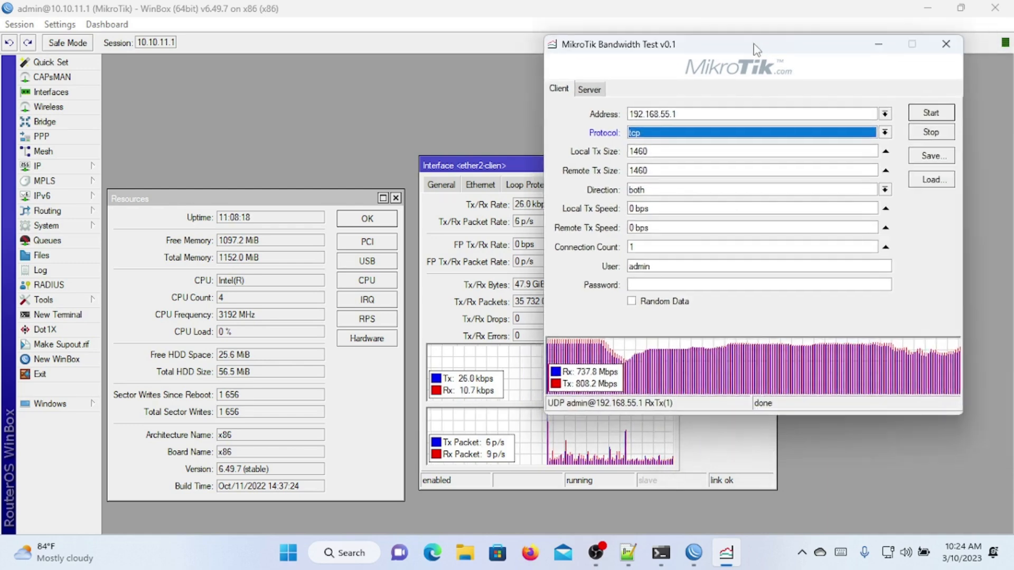
left_click(736, 193)
left_click(734, 201)
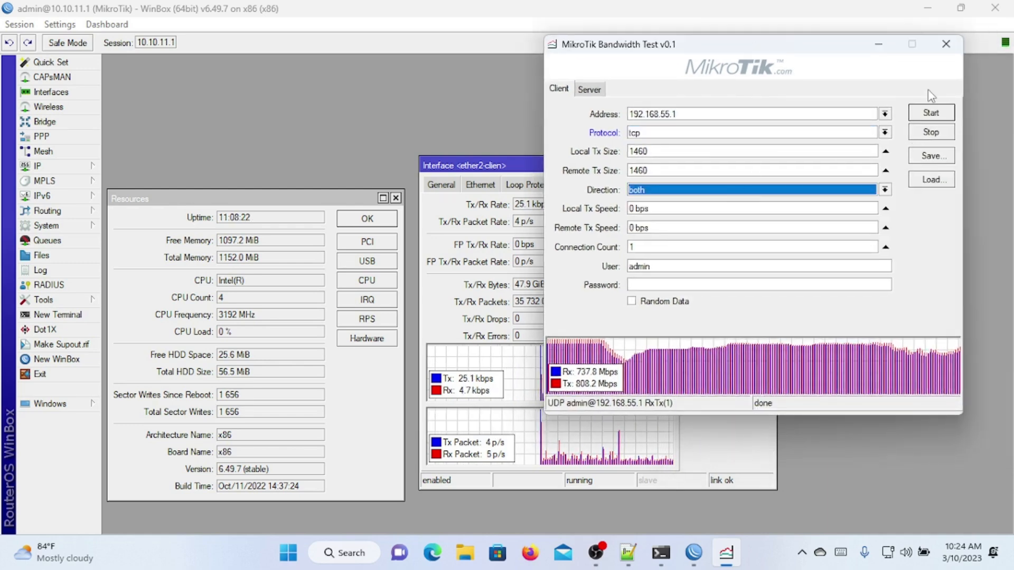
left_click(931, 113)
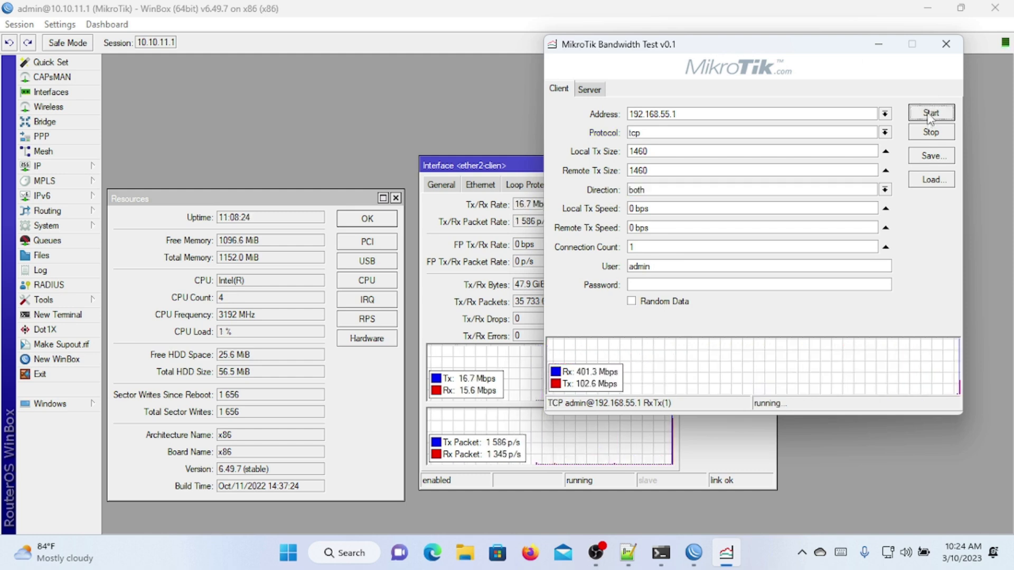
Step: Show the Interface List and System > Resources windows to watch ether2 traffic and CPU load
left_click(509, 224)
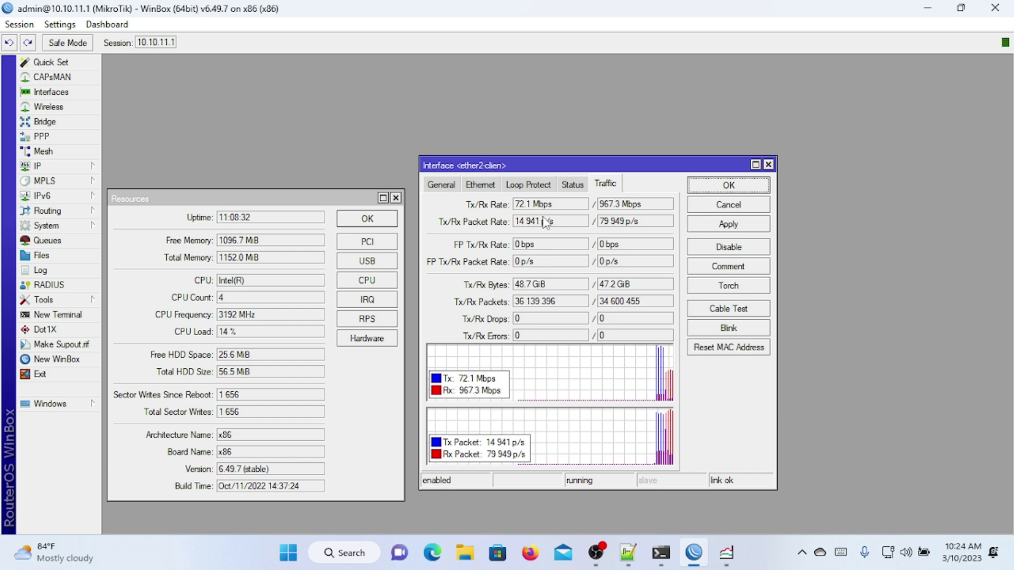
left_click(79, 92)
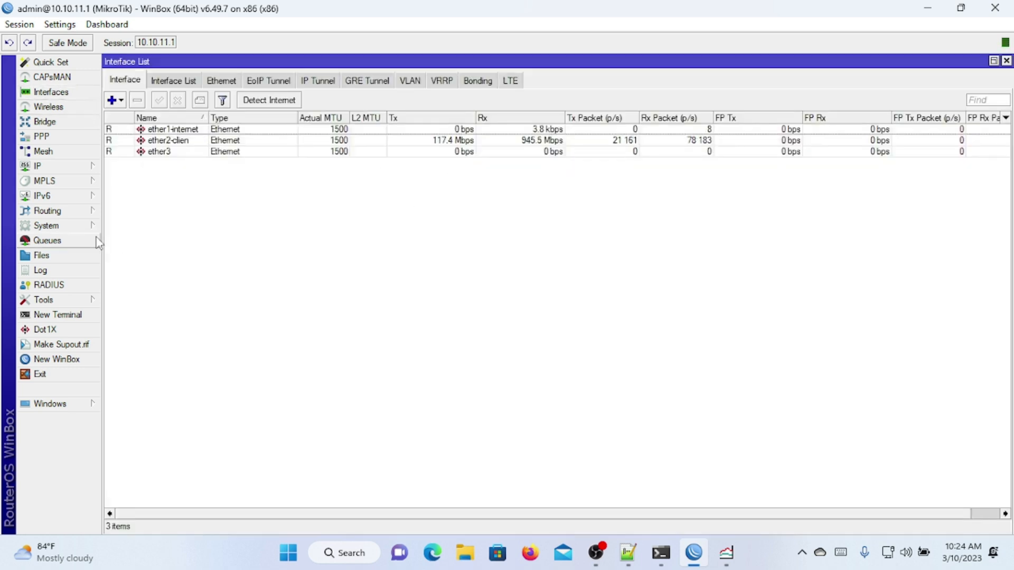
left_click(58, 225)
left_click(139, 392)
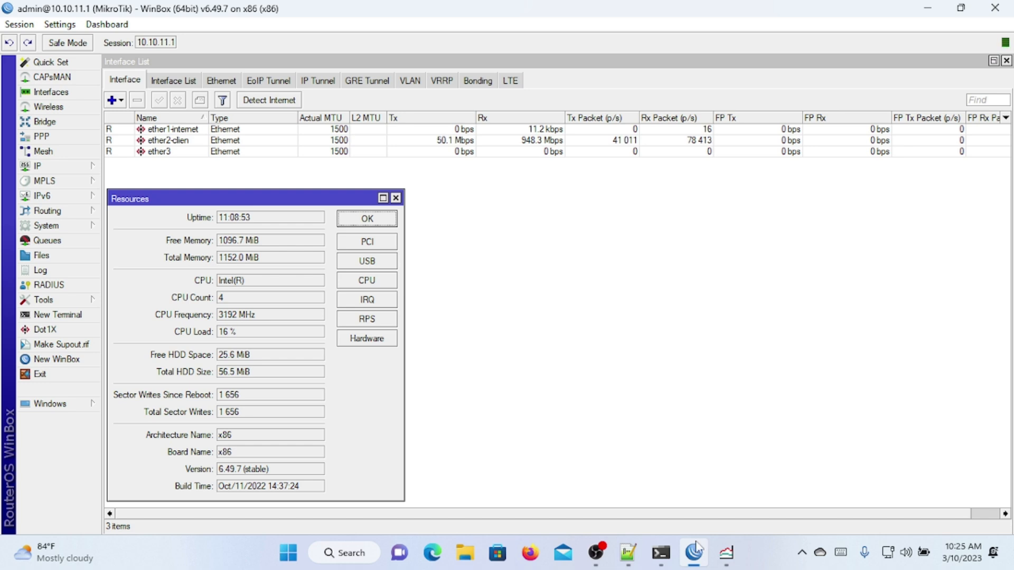
Step: Stop and restart the TCP bandwidth test to 192.168.55.1
left_click(720, 562)
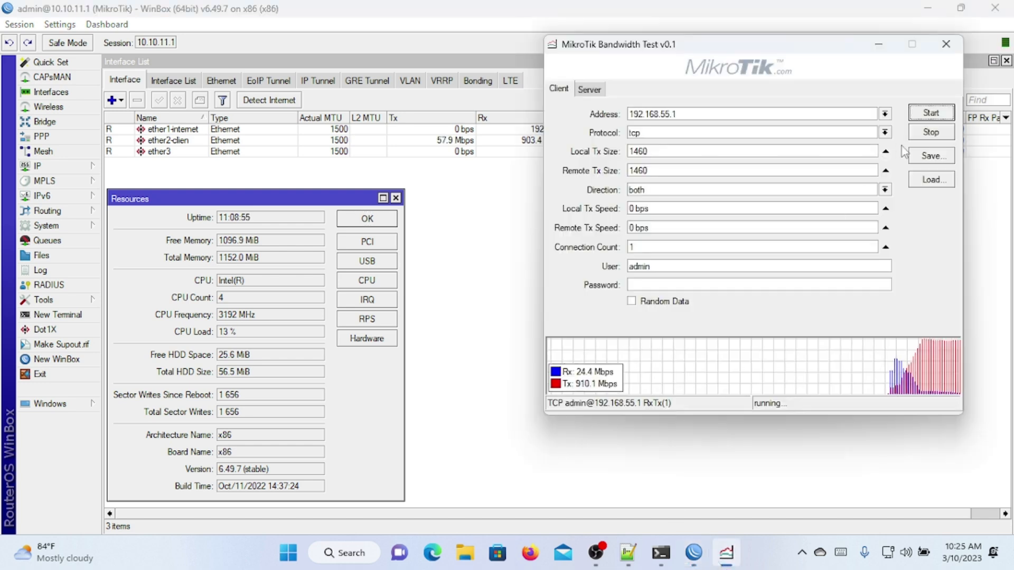
left_click(928, 137)
left_click(930, 119)
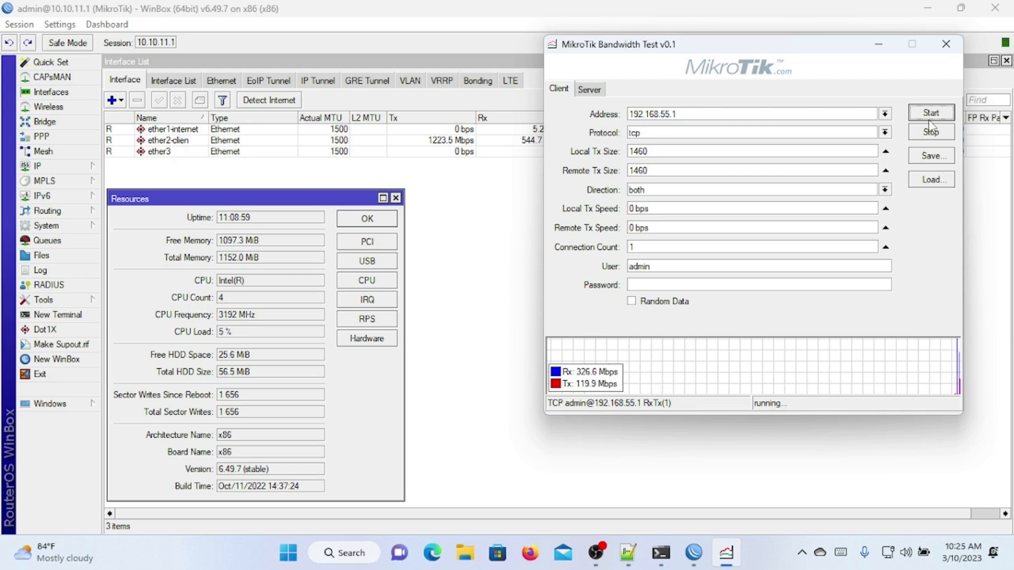
Step: Compare WinBox interface traffic with the running TCP test, then stop it
left_click(756, 29)
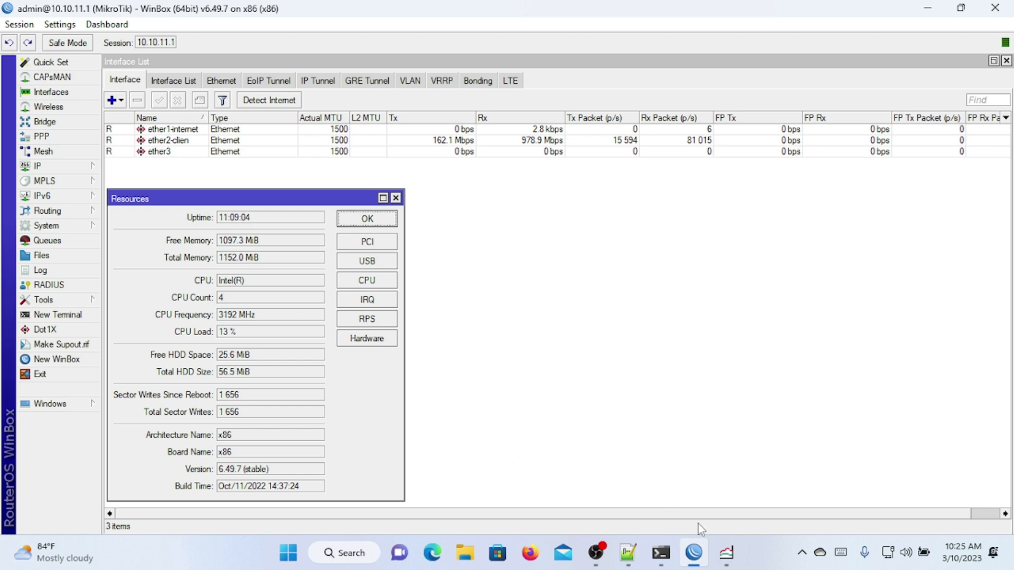
left_click(732, 554)
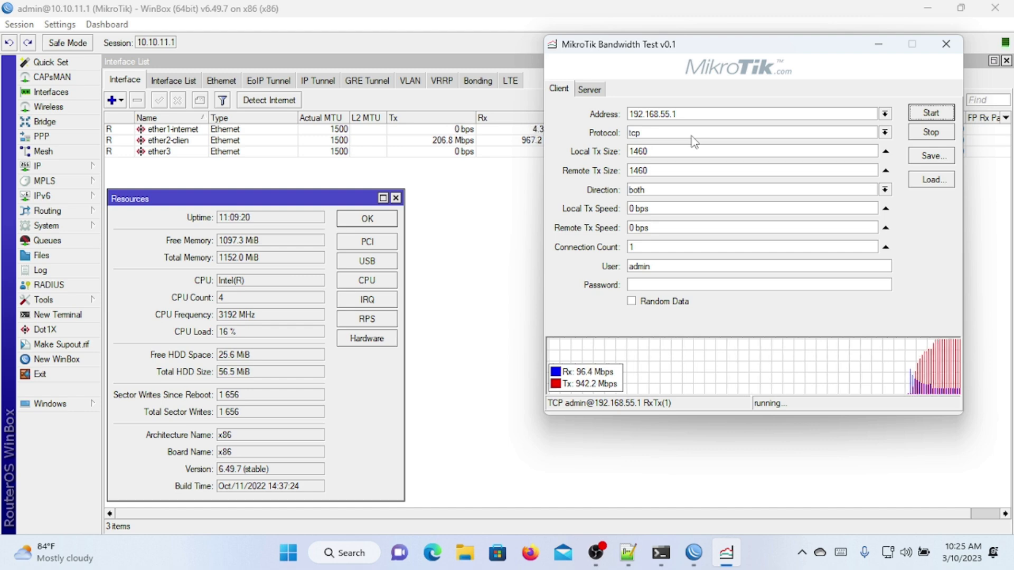
left_click(241, 338)
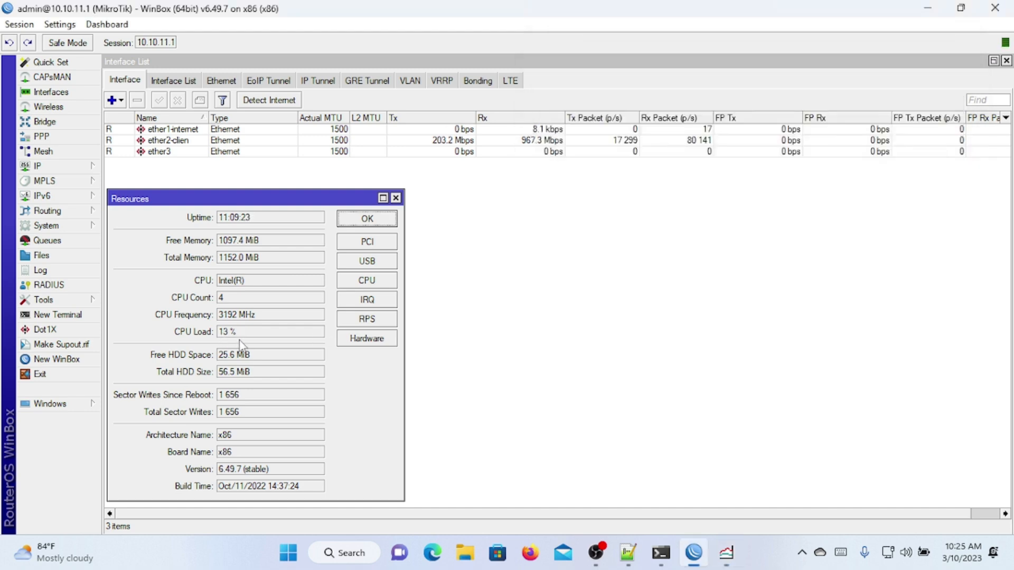
left_click(727, 552)
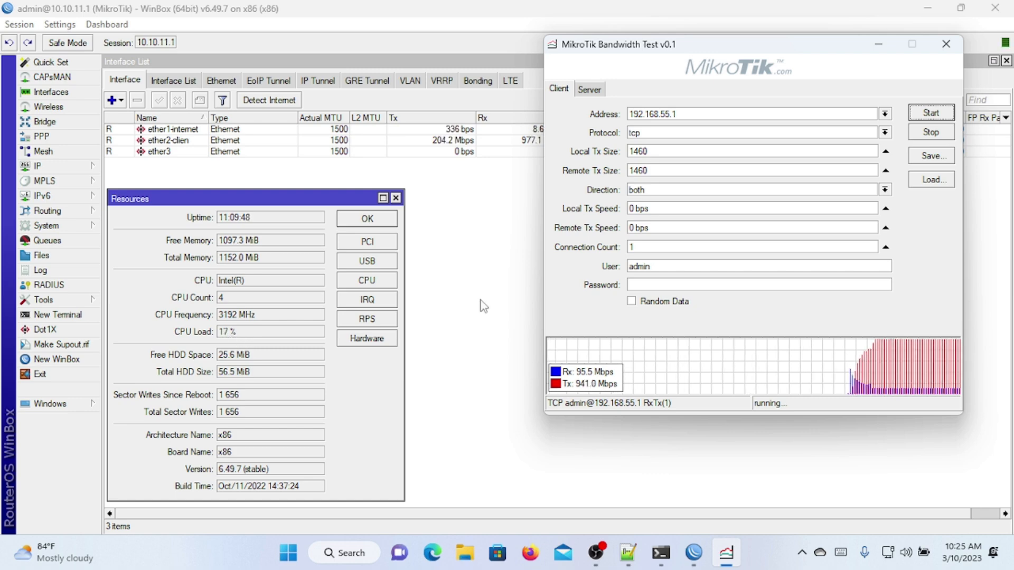
left_click(940, 138)
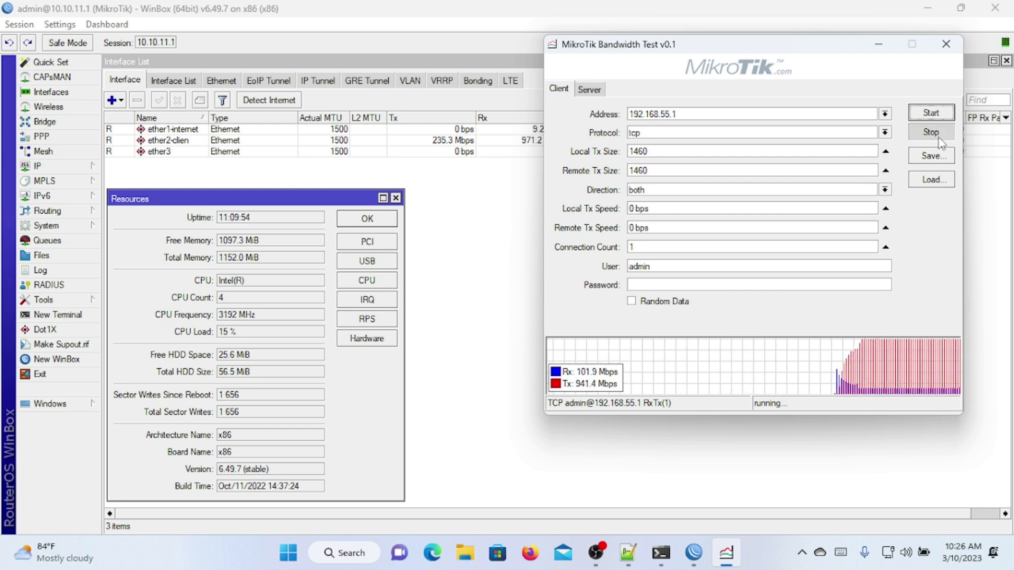
Step: Set the protocol to udp, start the test, and move its window to the lower right
left_click(884, 133)
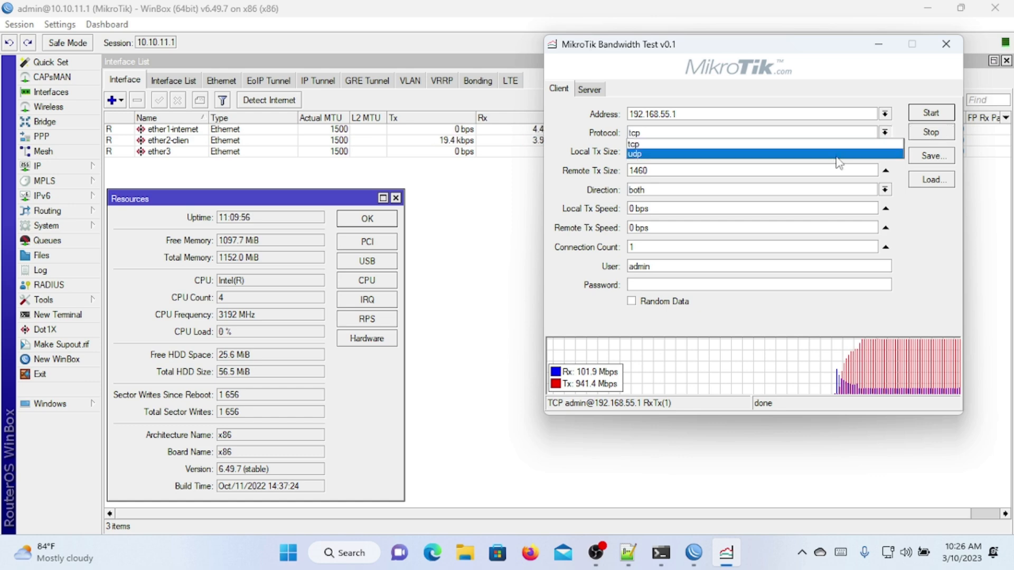
left_click(839, 154)
left_click(922, 115)
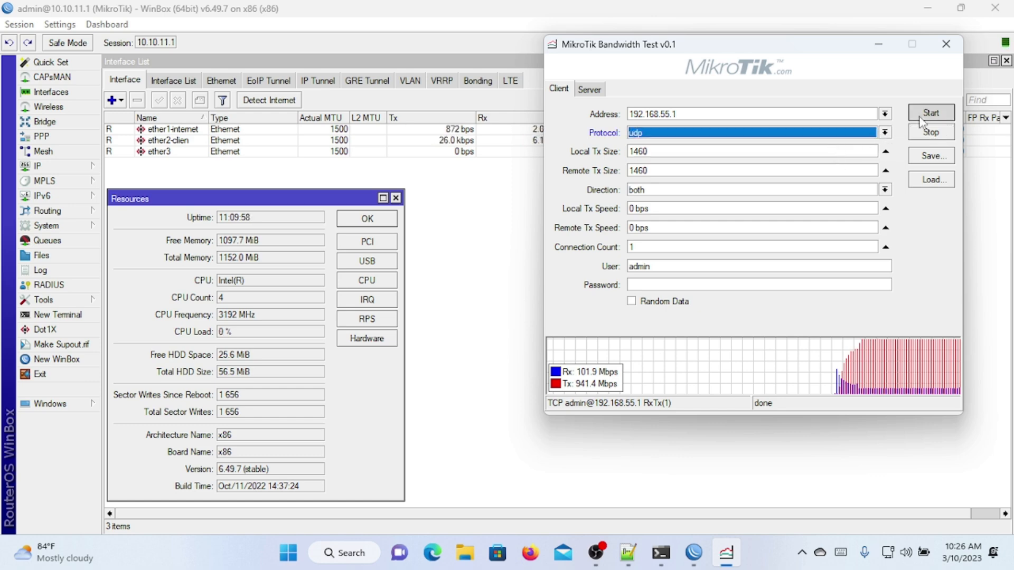
left_click_drag(818, 60, 864, 179)
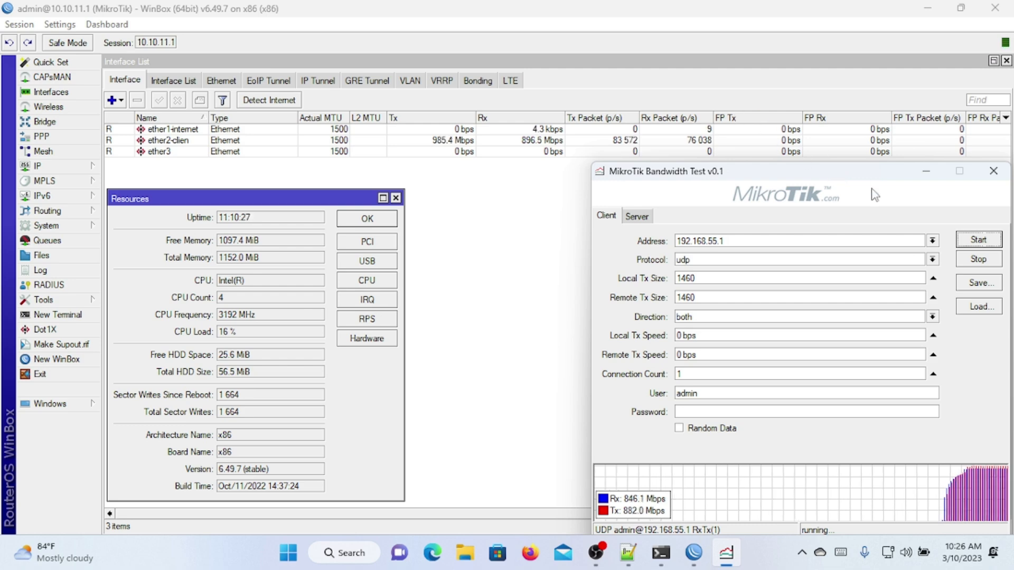
Step: Move the running UDP test window back to the top-right corner
left_click_drag(872, 173, 859, 57)
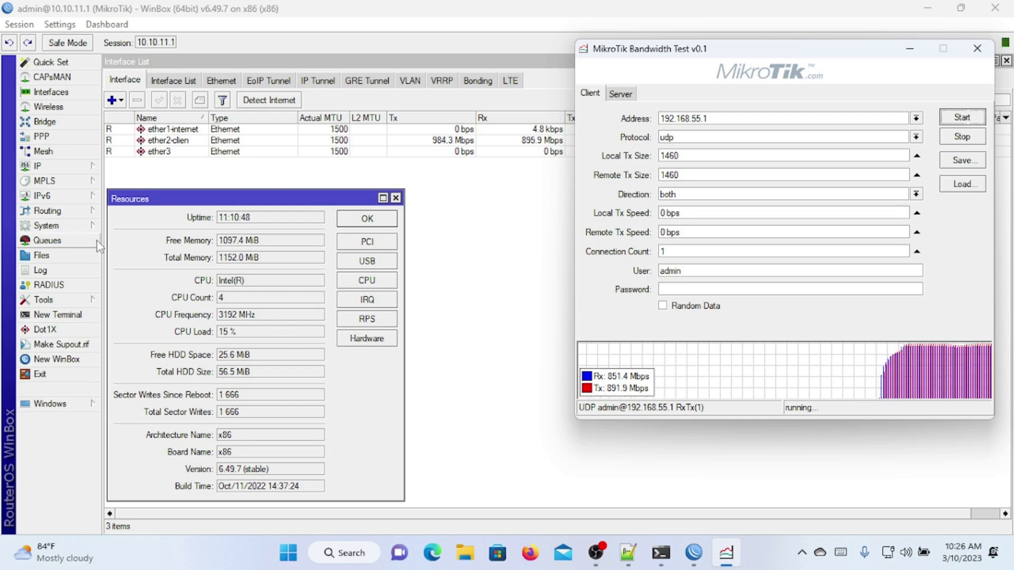
left_click(91, 227)
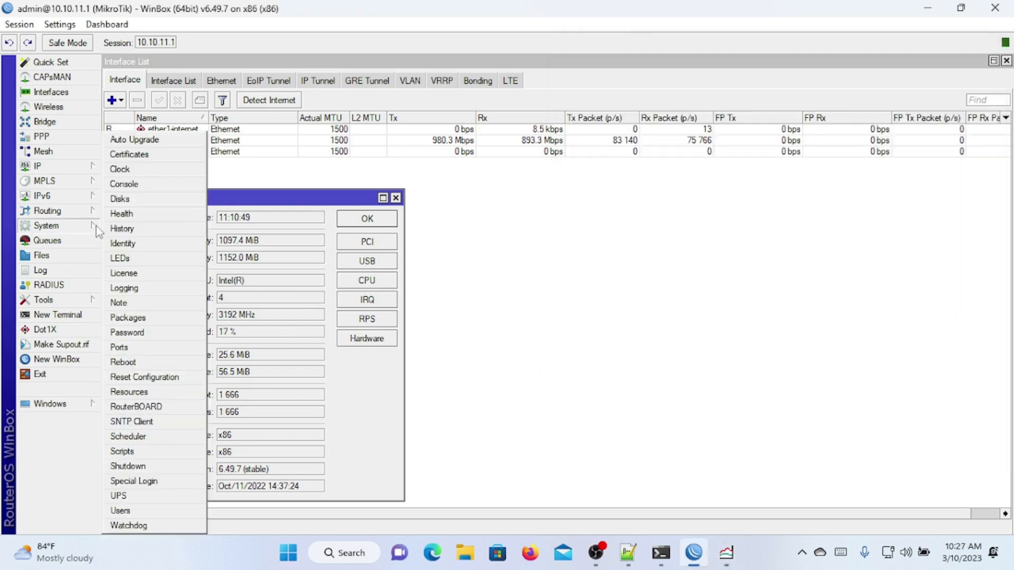
left_click(162, 316)
left_click(164, 319)
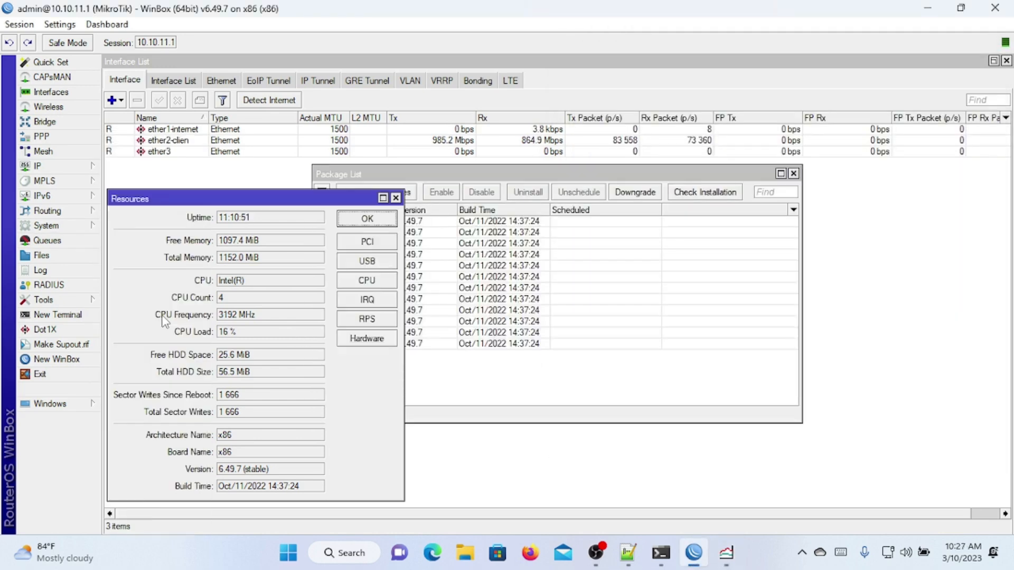
left_click(470, 289)
left_click(89, 228)
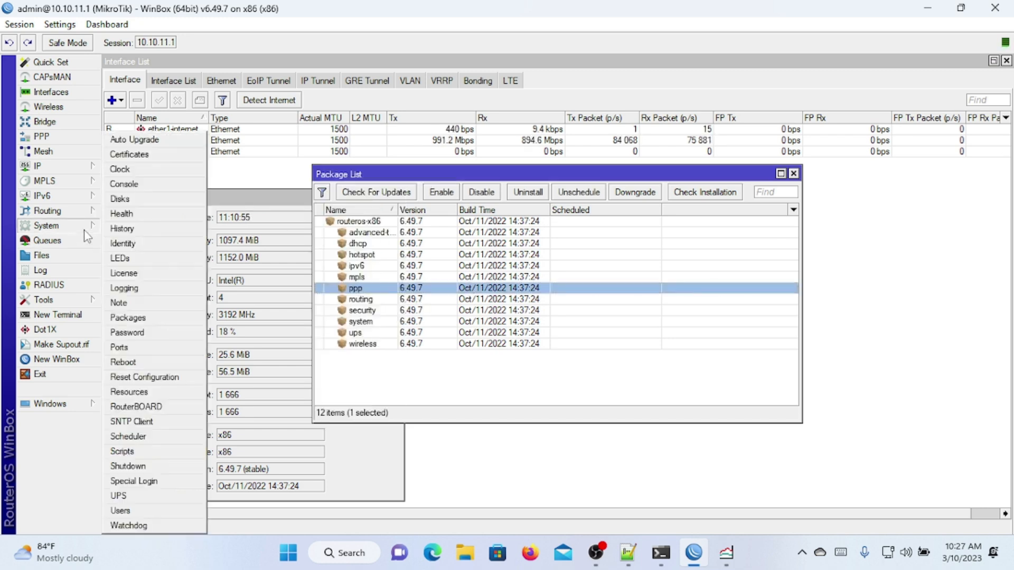
left_click(138, 273)
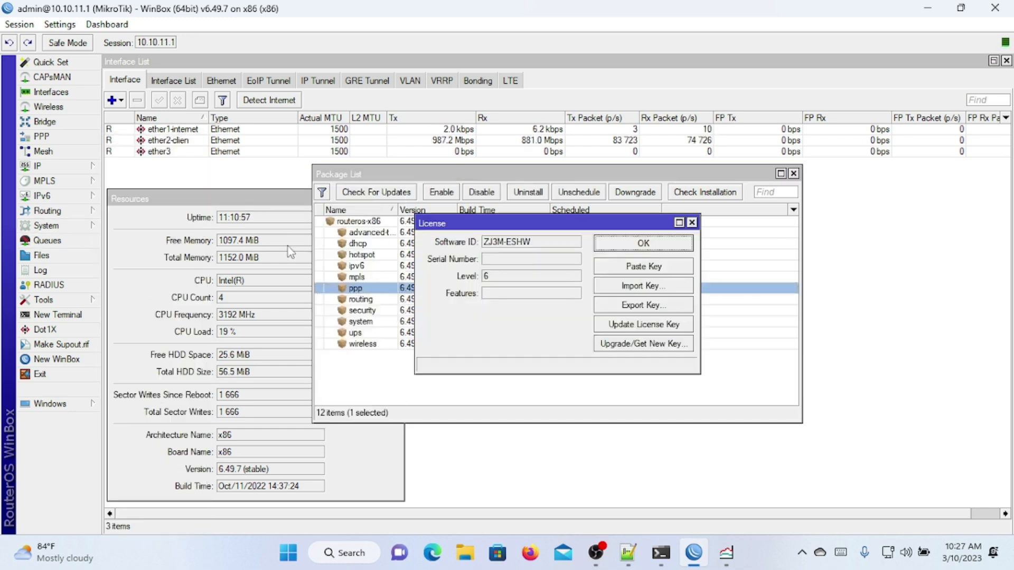
left_click(691, 223)
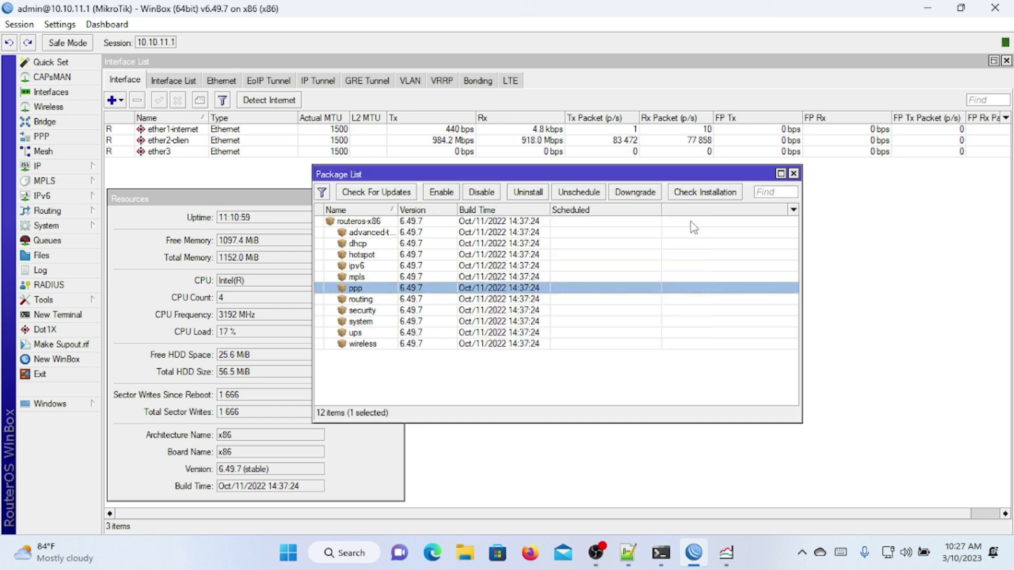
left_click(793, 174)
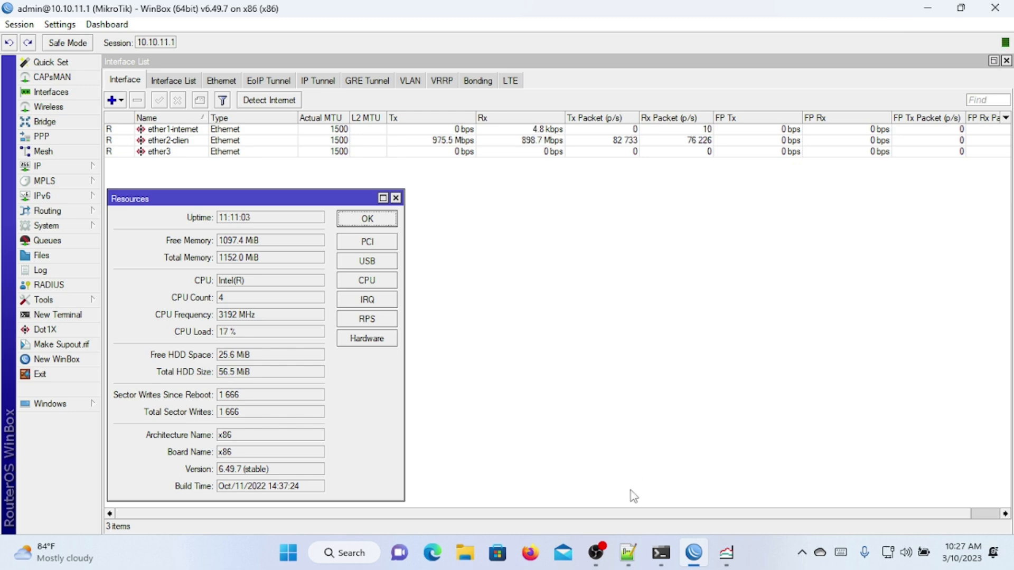
left_click(596, 552)
Step: Check the OBS recording, then start the VMware ESXi PowerPoint slide show from slide 1
left_click(596, 551)
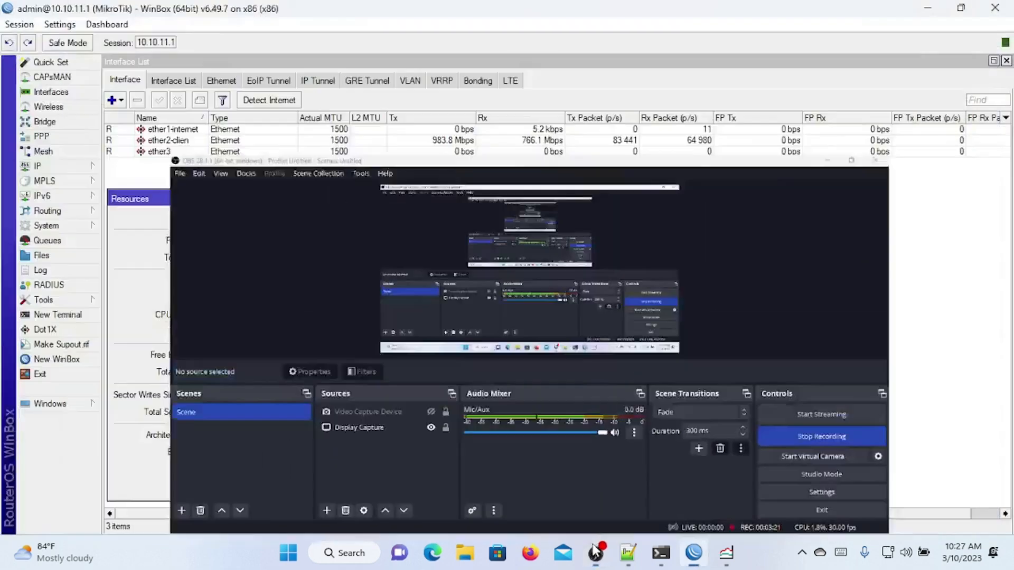
left_click(596, 552)
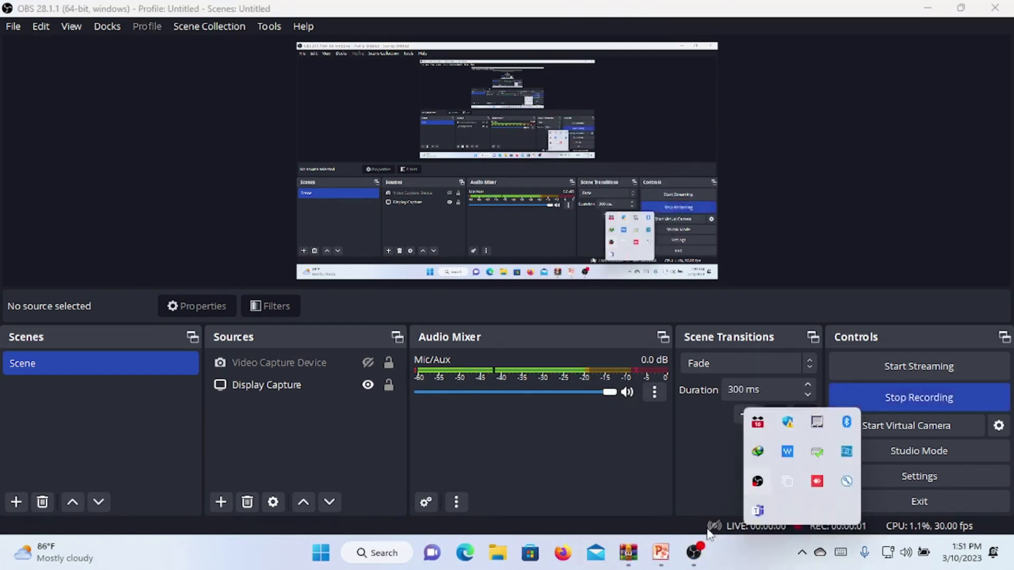
left_click(664, 565)
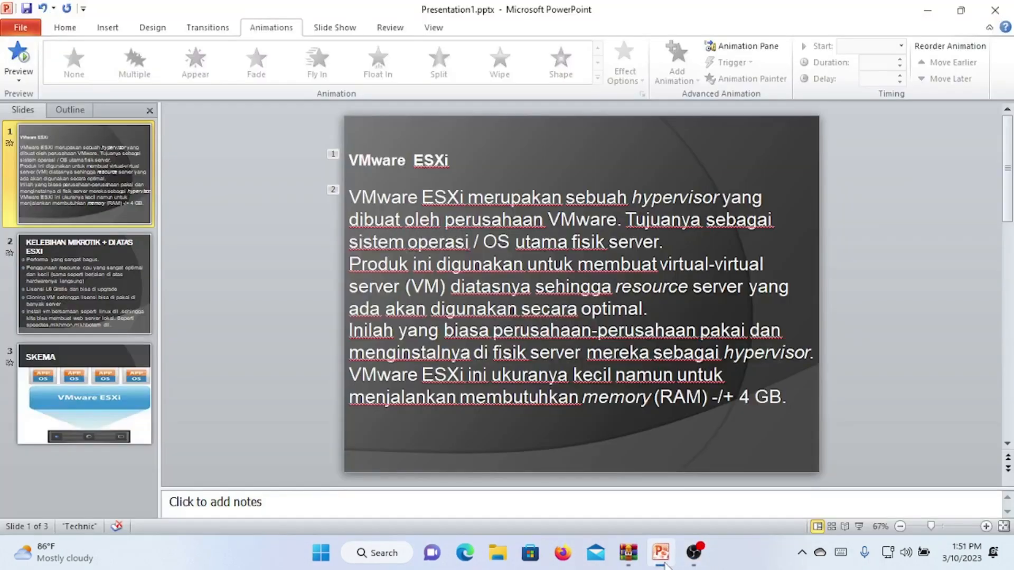
left_click(859, 527)
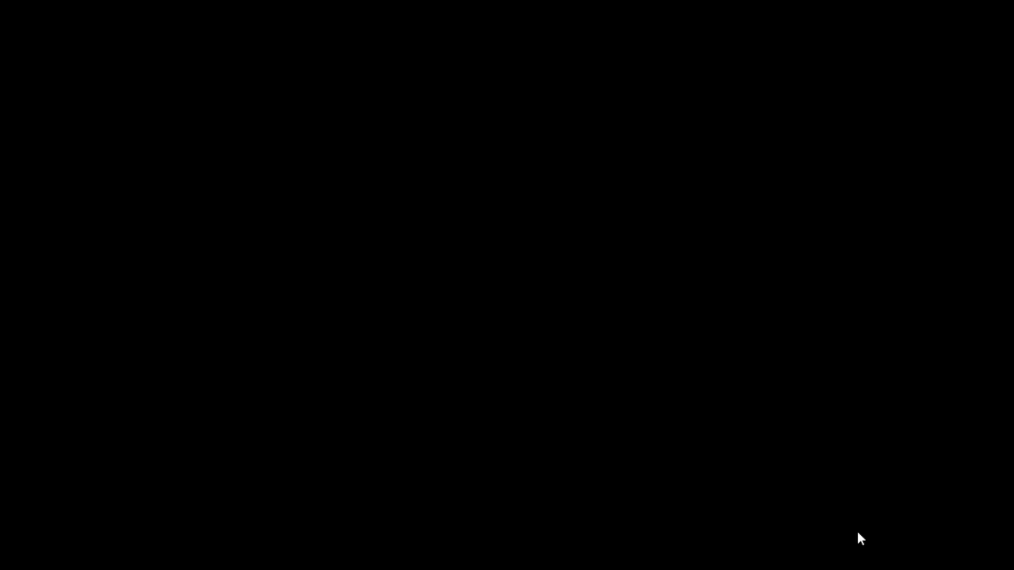
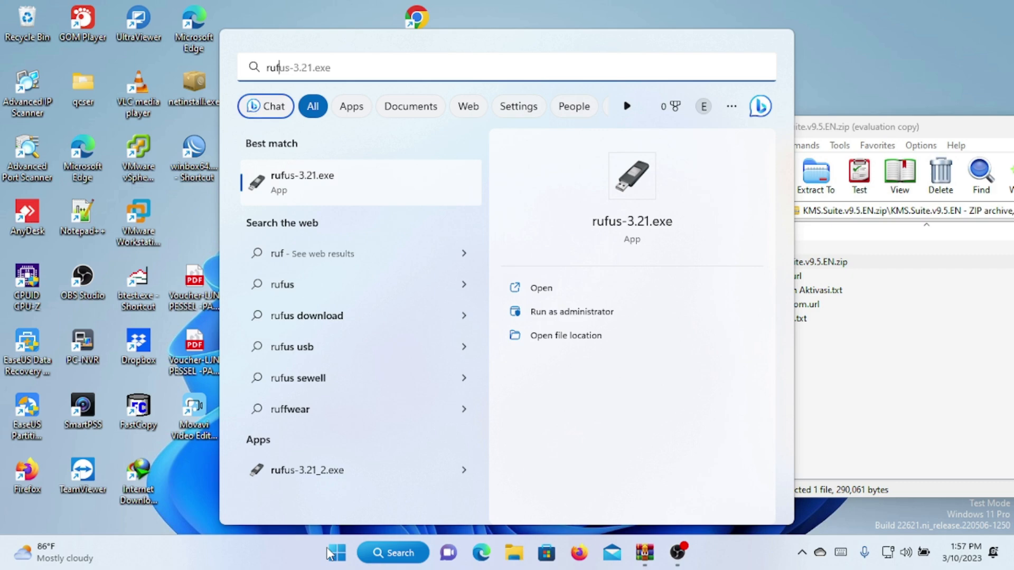
Step: Close the leftover folder windows, launch rufus-3.21.exe via Start search 'runf', and dismiss the Dropbox prompt
left_click(534, 335)
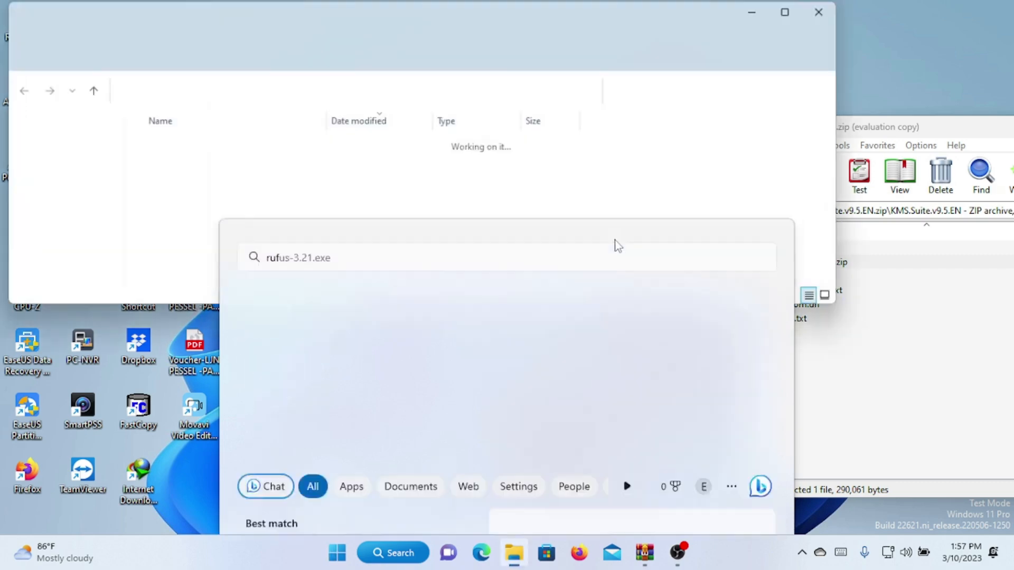
left_click(1000, 5)
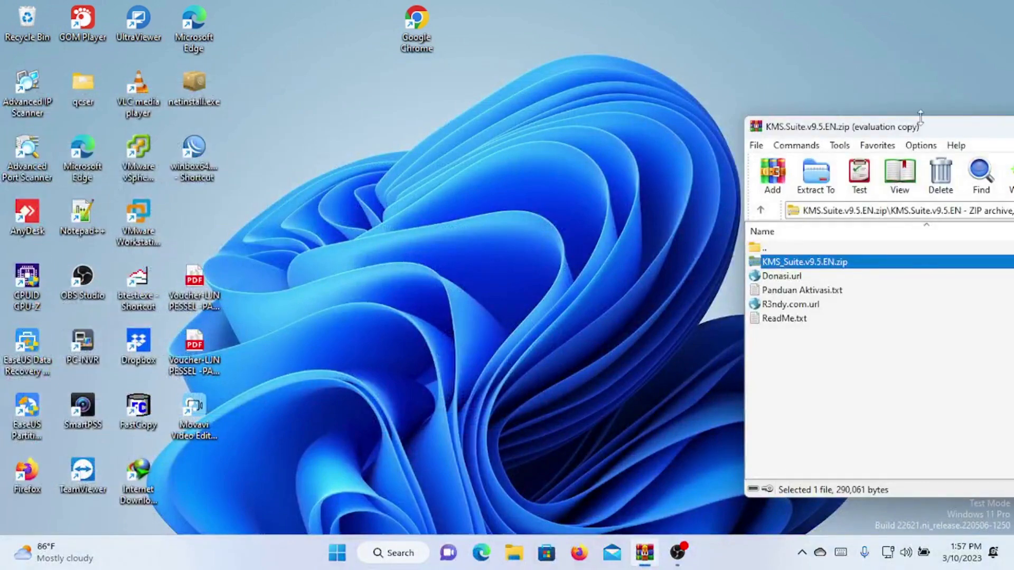
double_click(934, 127)
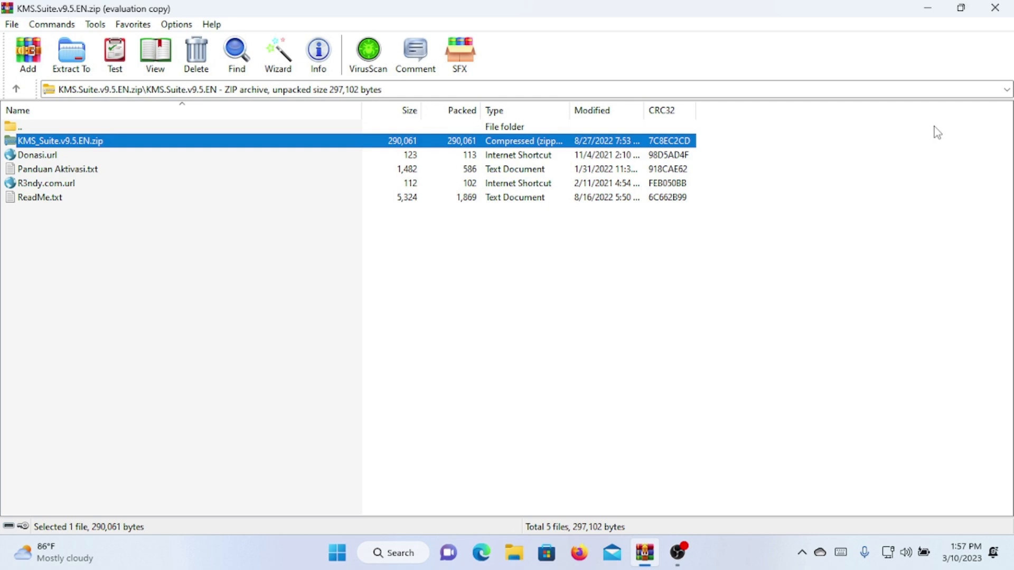
left_click(995, 8)
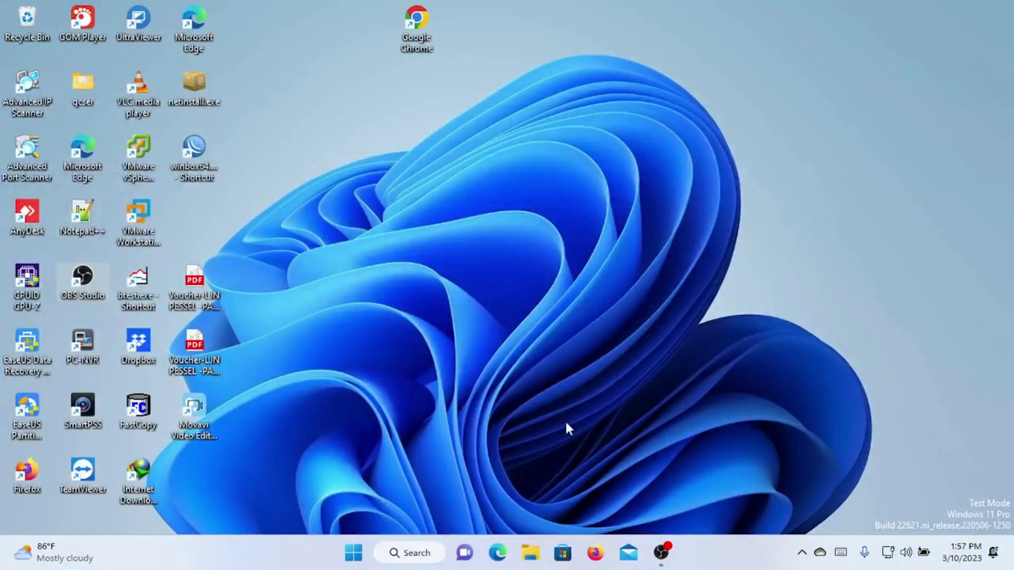
left_click(353, 558)
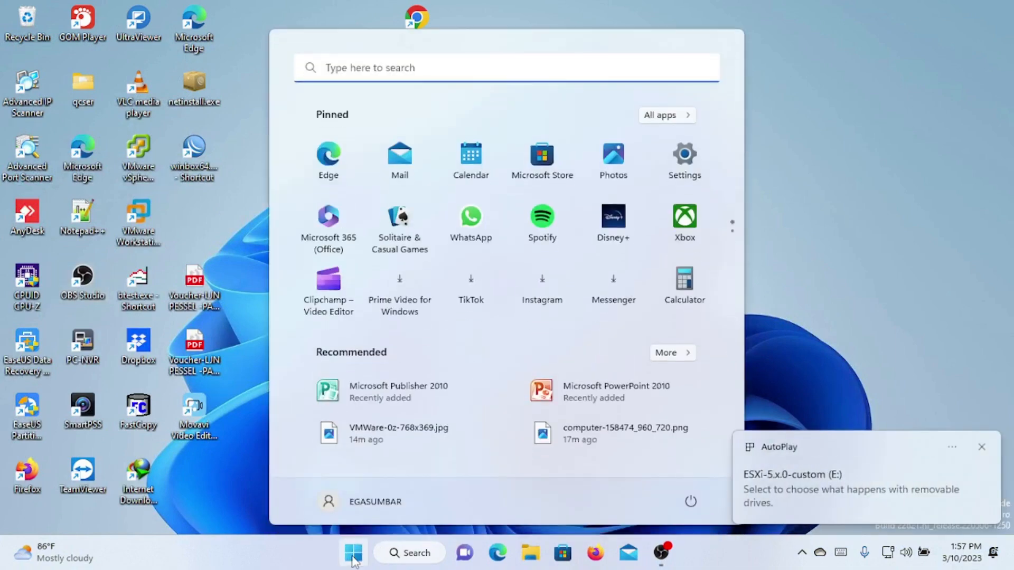
type("run")
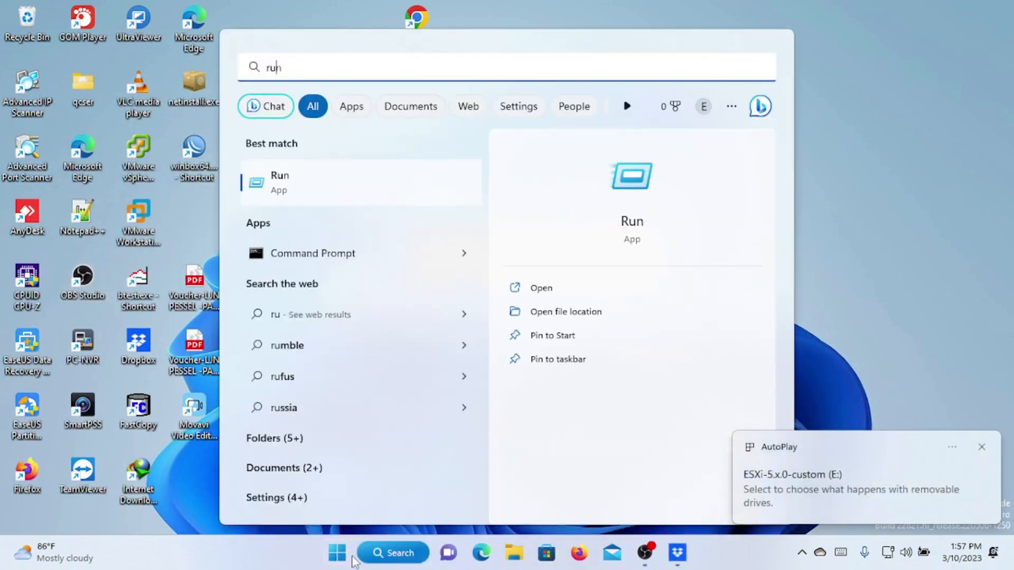
type("fus-3.21.exe")
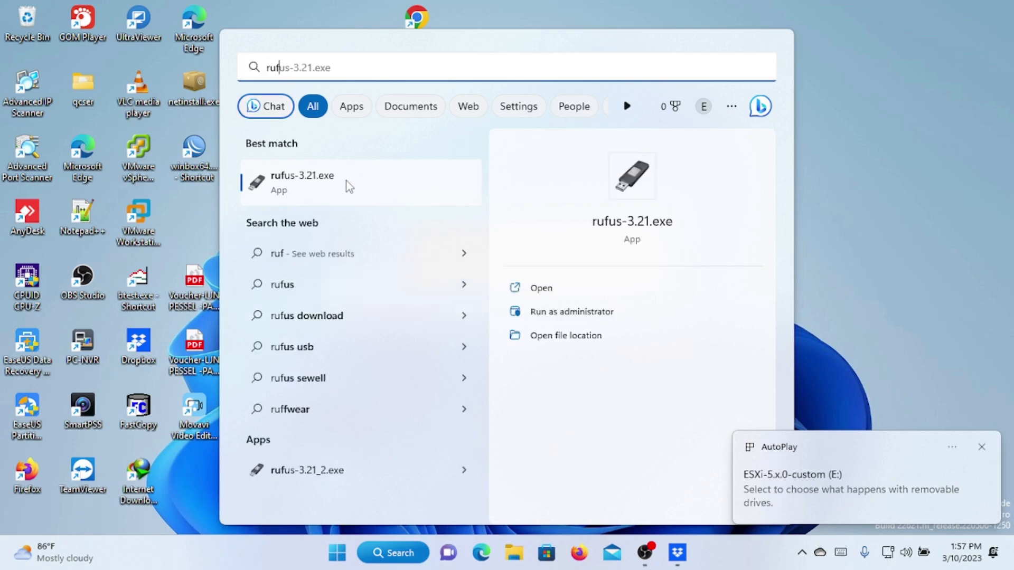
left_click(346, 182)
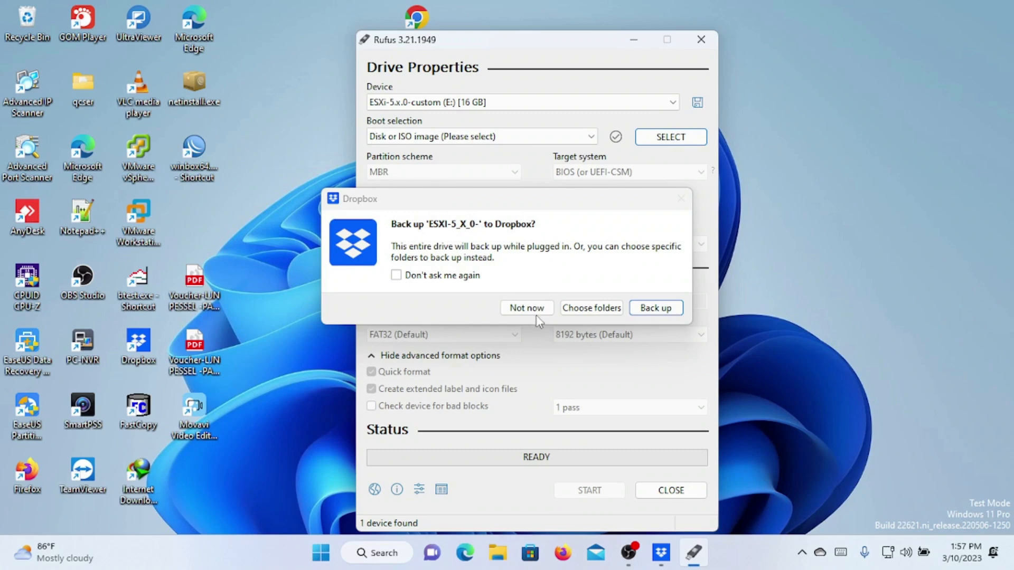
left_click(525, 305)
Step: Check the properties of ESXi-5.x-Custom2.iso and load it as Rufus's boot image
left_click(678, 141)
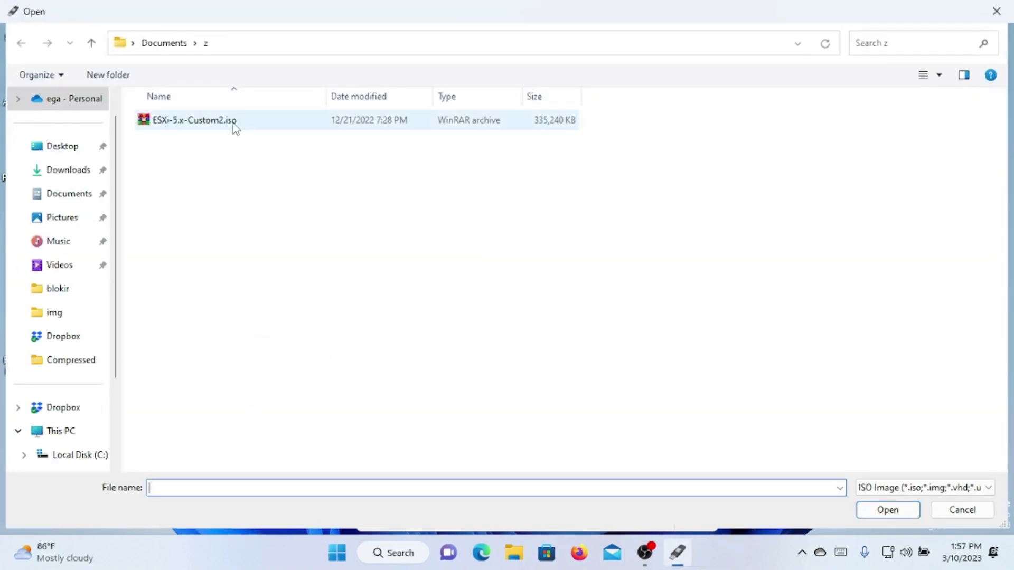
left_click(234, 127)
right_click(234, 126)
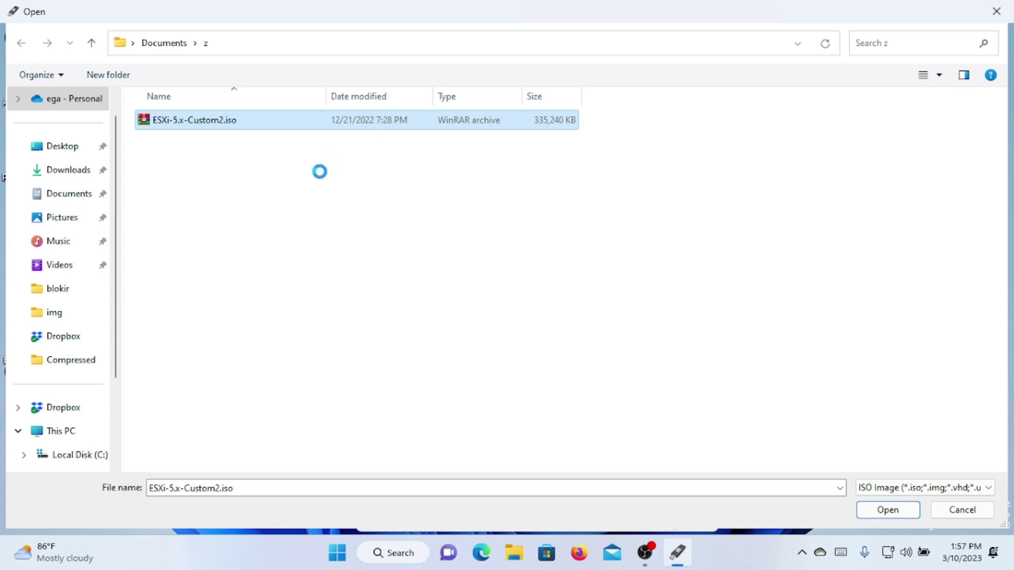
left_click(280, 454)
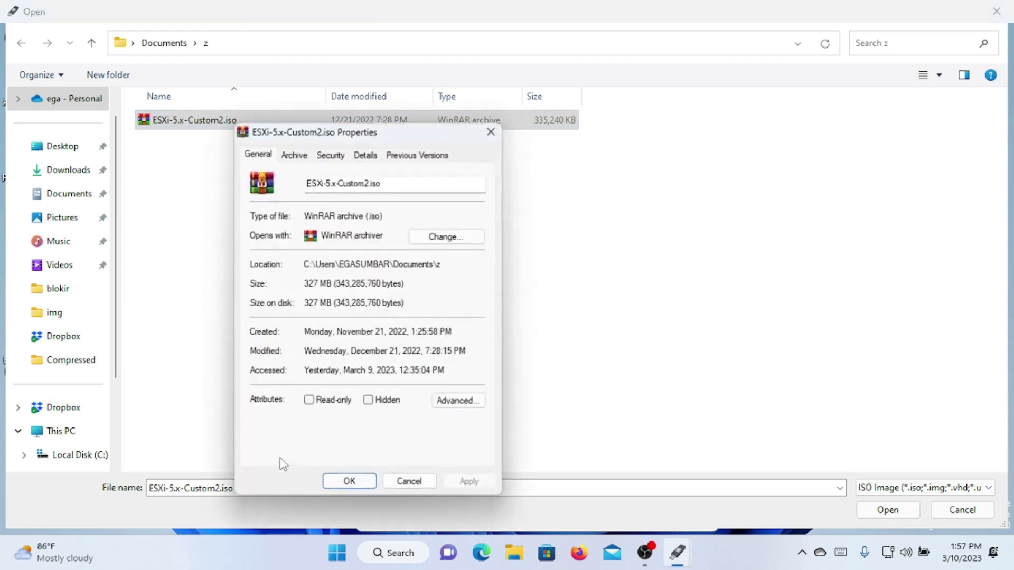
left_click(407, 488)
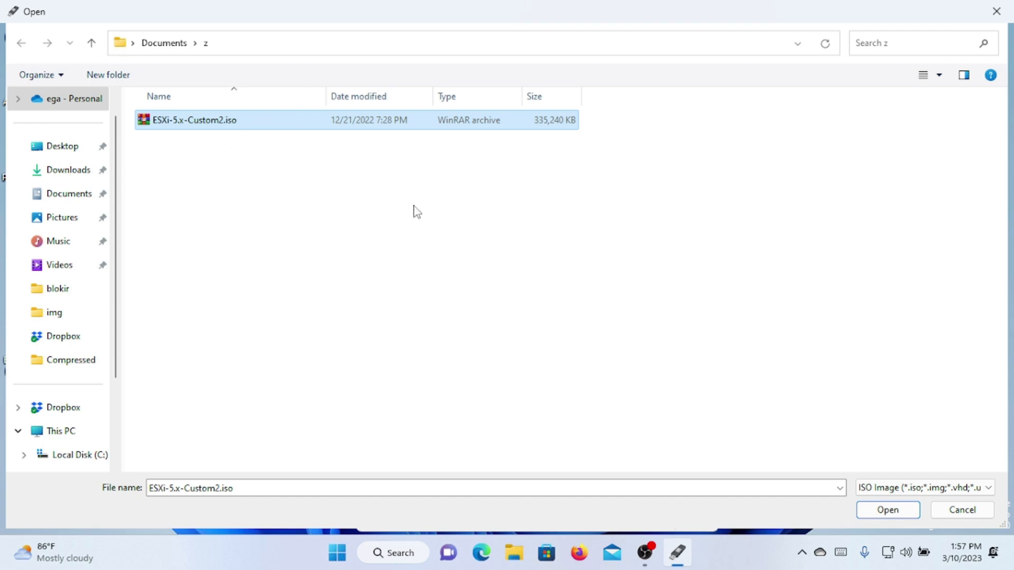
left_click(888, 515)
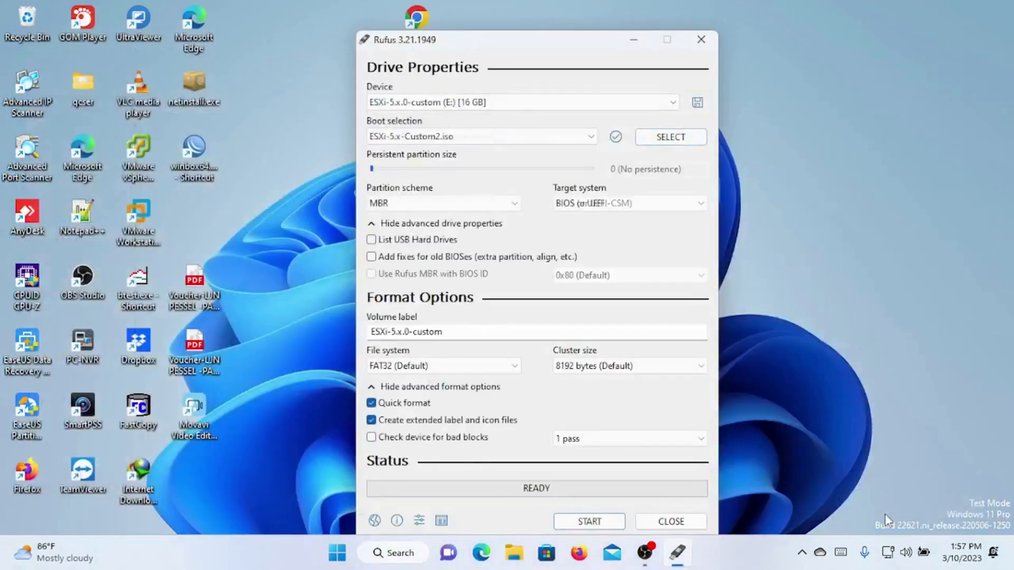
Step: Write the ISO to the USB drive with target BIOS or UEFI, accepting the erase warning, then close Rufus
left_click(589, 202)
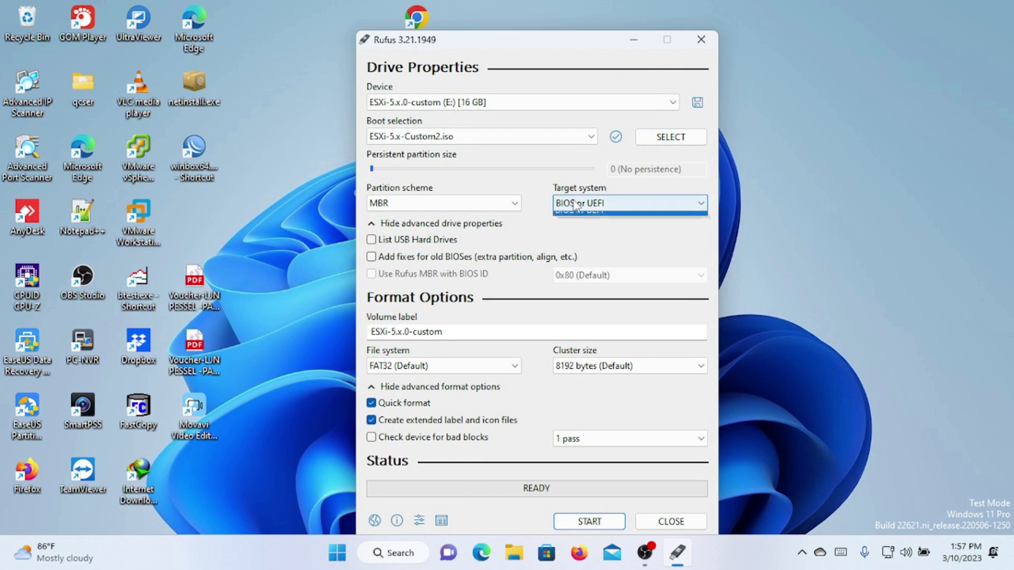
left_click(607, 219)
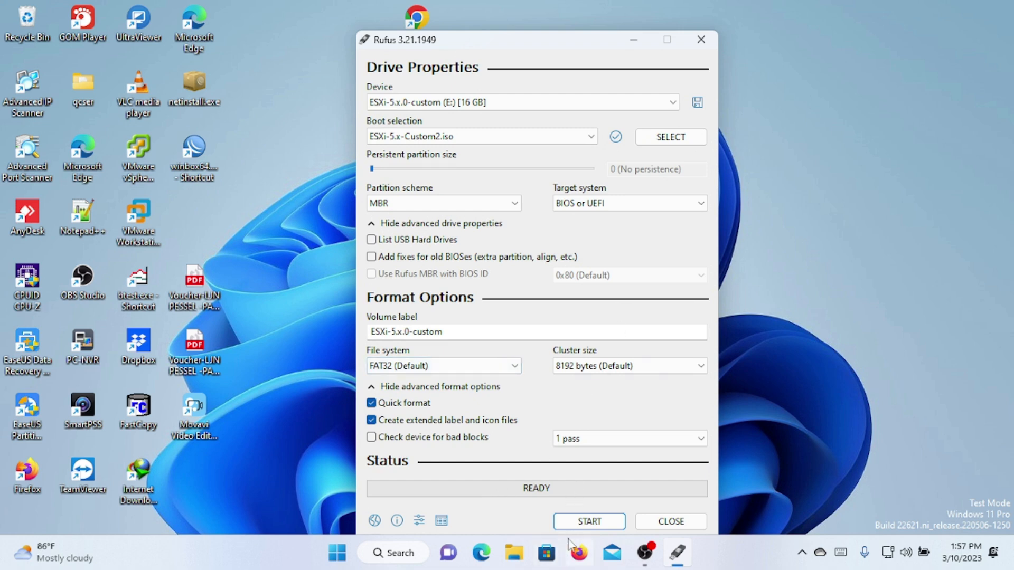
left_click(586, 524)
left_click(552, 337)
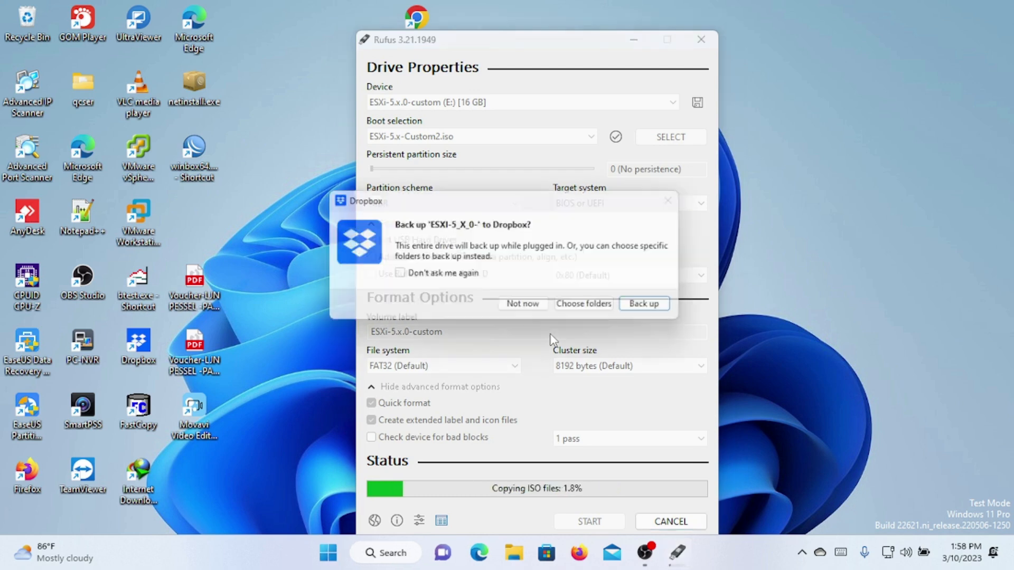
left_click(527, 309)
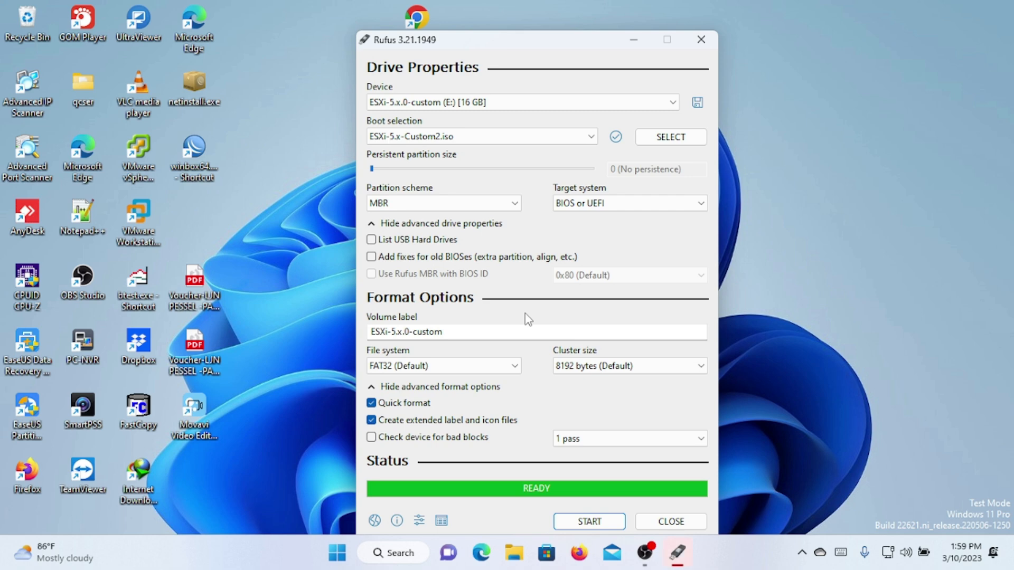
left_click(658, 523)
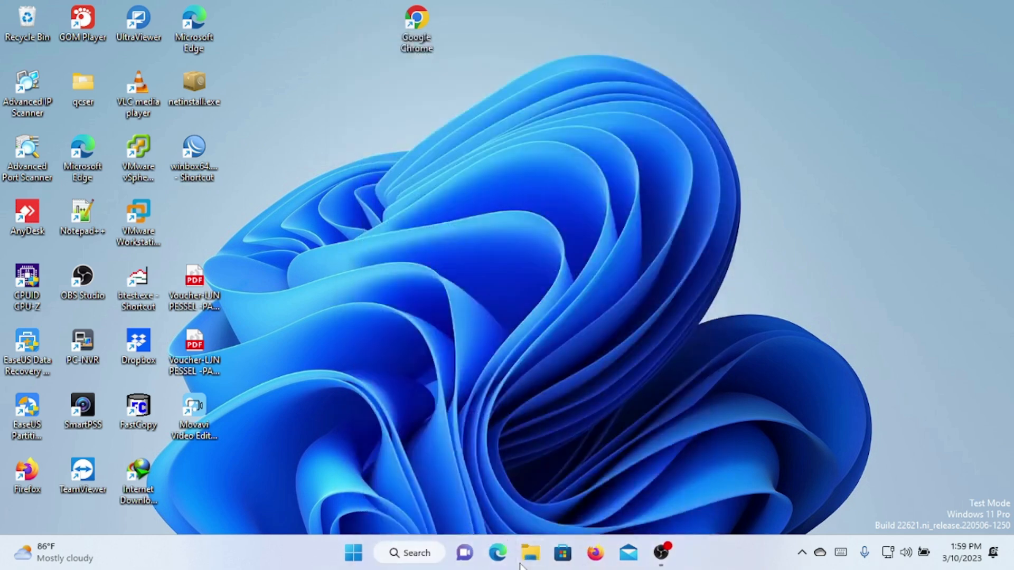
left_click(528, 559)
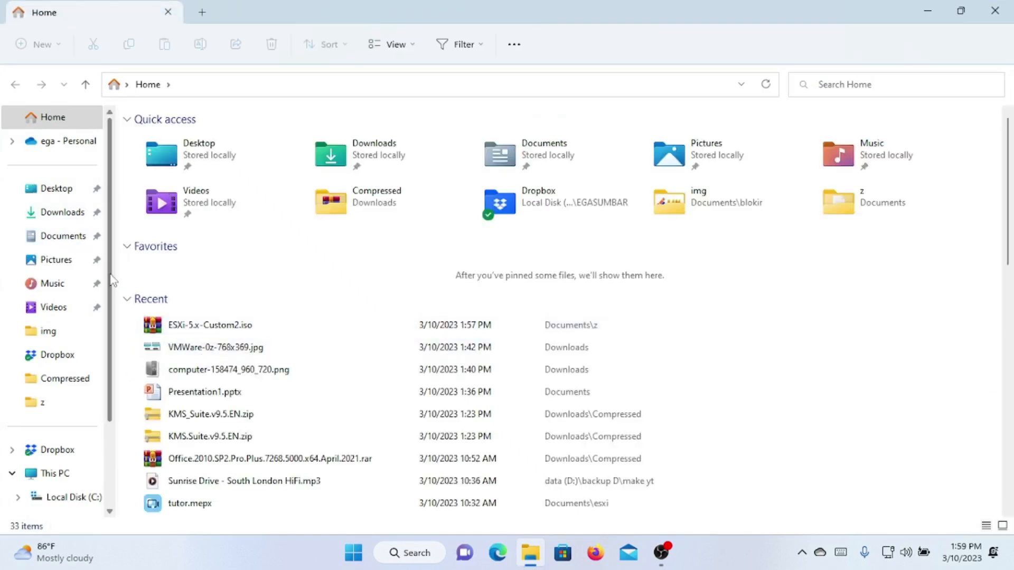
Step: Scroll File Explorer's navigation pane to the drives, then stop the OBS screen recording from the tray
scroll(79, 423, "down", 2)
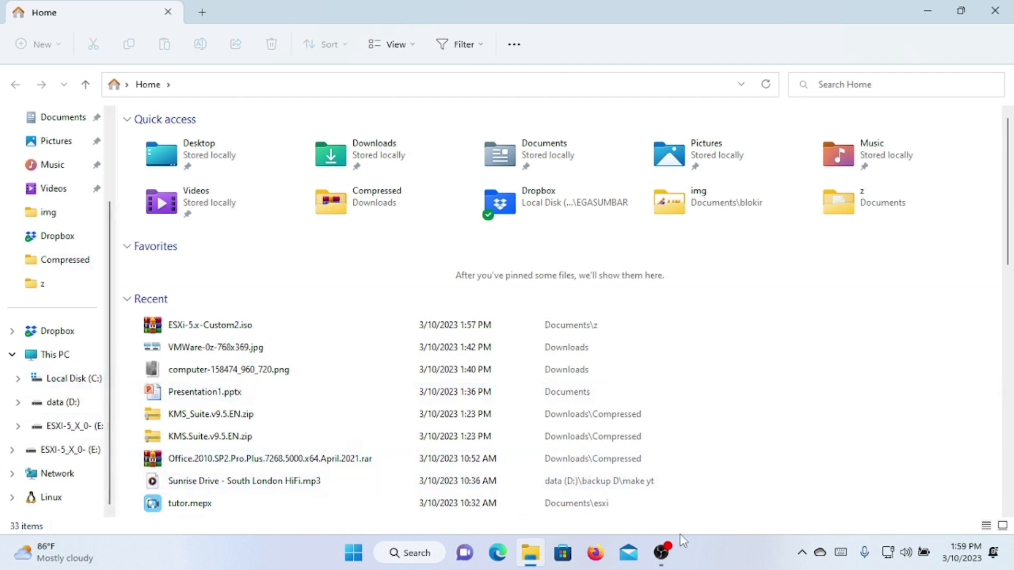
left_click(803, 552)
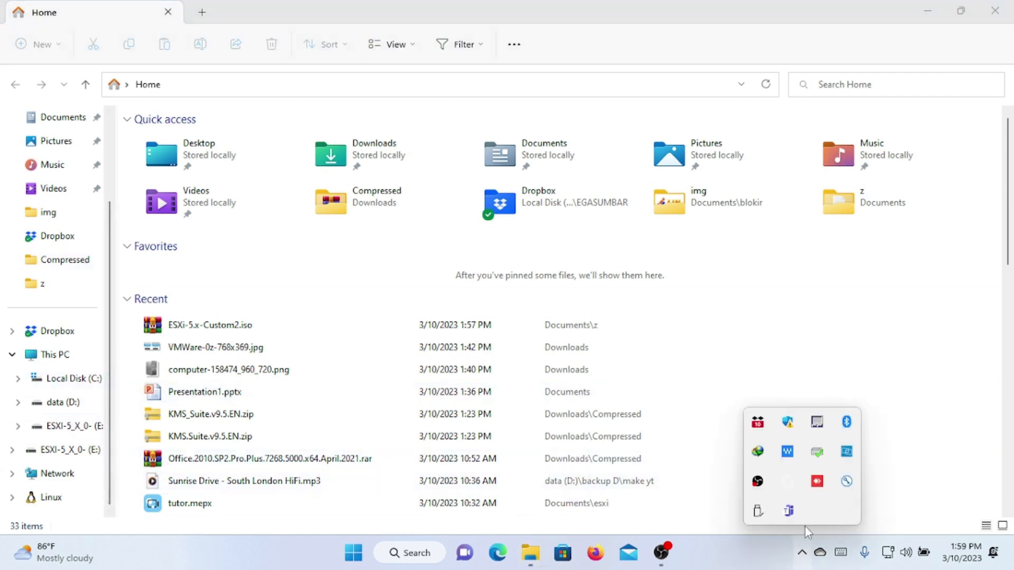
right_click(759, 482)
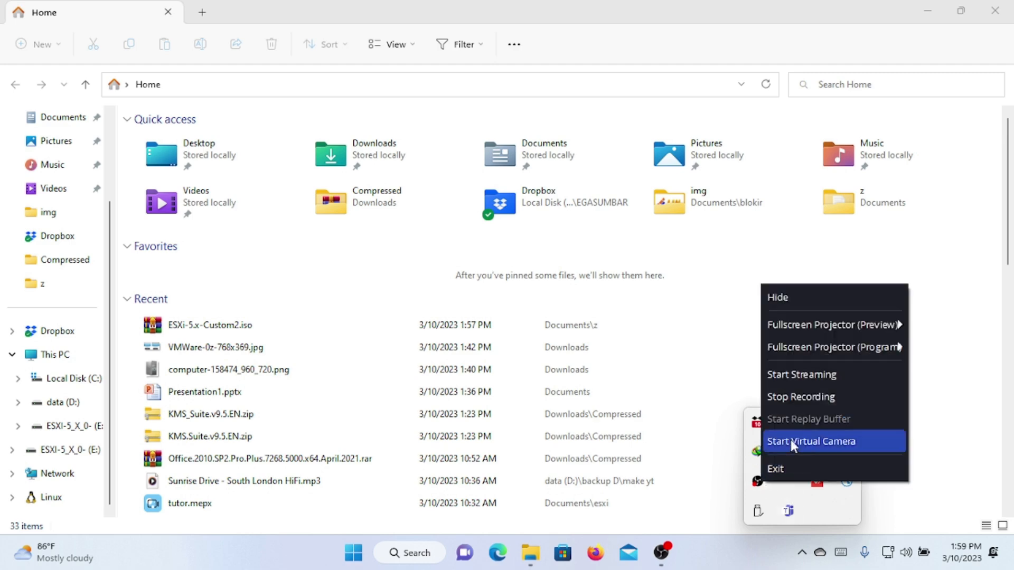
left_click(794, 400)
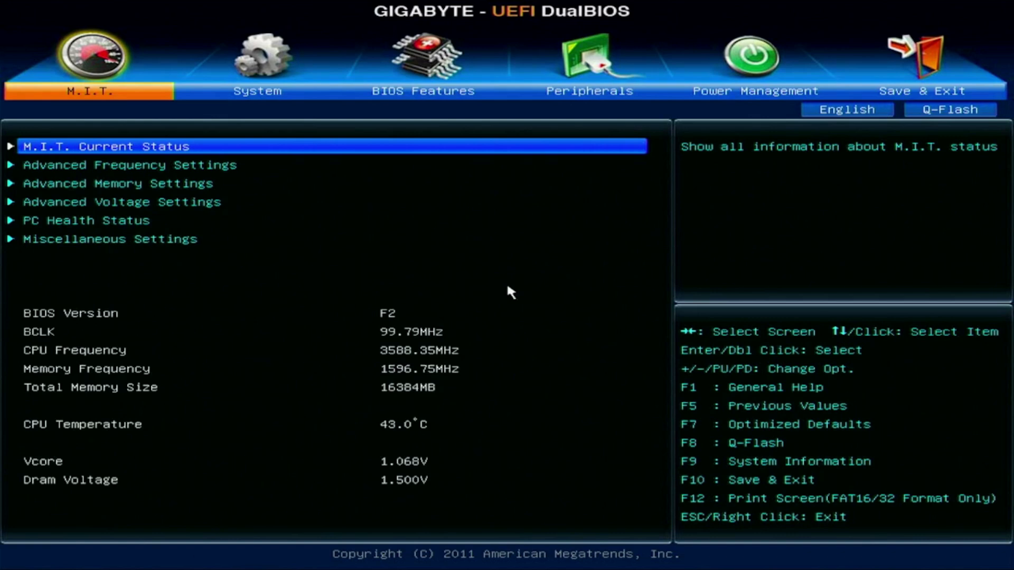
Step: In BIOS Features, set Boot Option #1 to SanDisk and Boot Option #2 to UEFI: DT6256
key("Right")
key("Right")
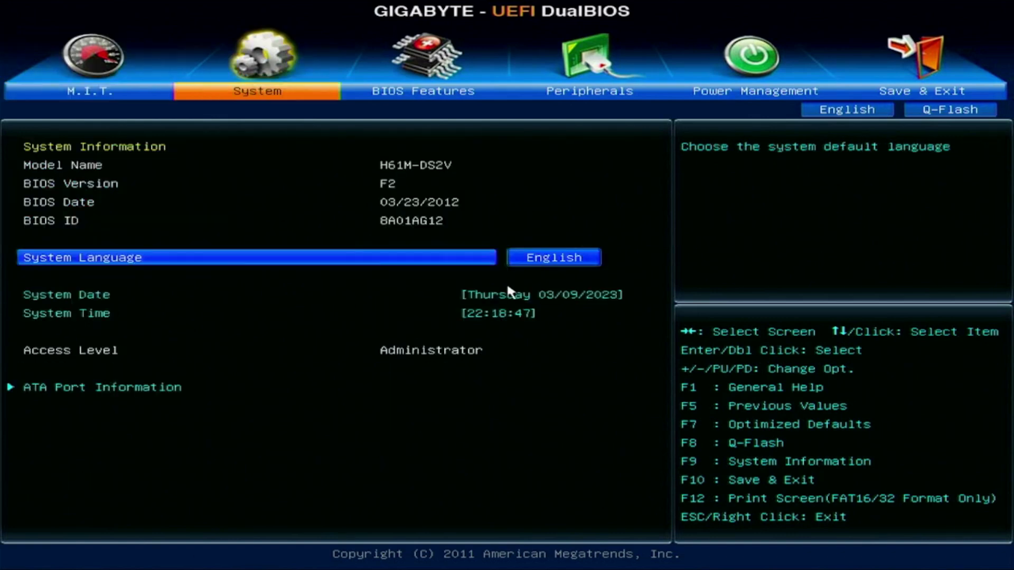
key("Return")
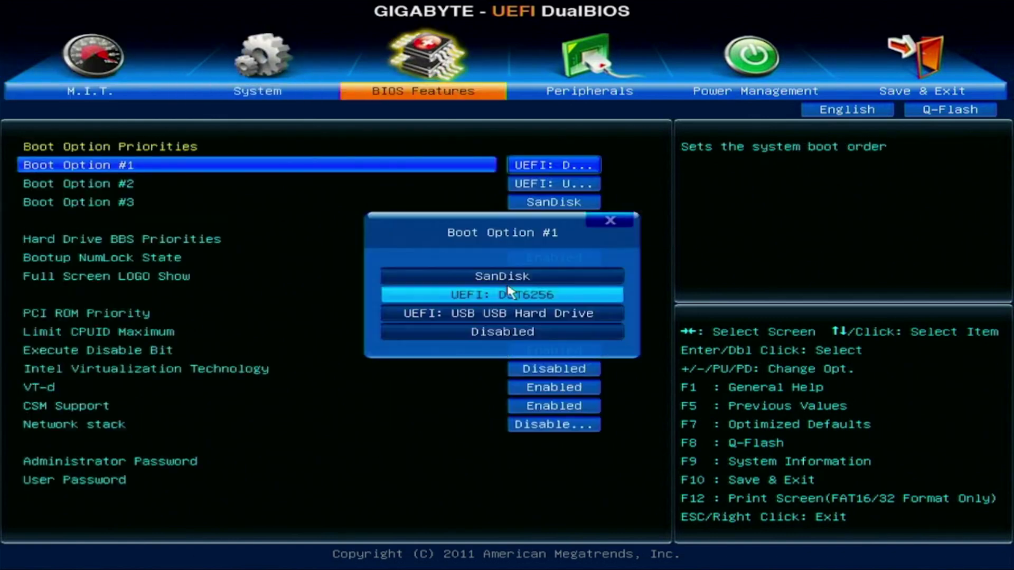
key("Down")
key("Up")
key("Up")
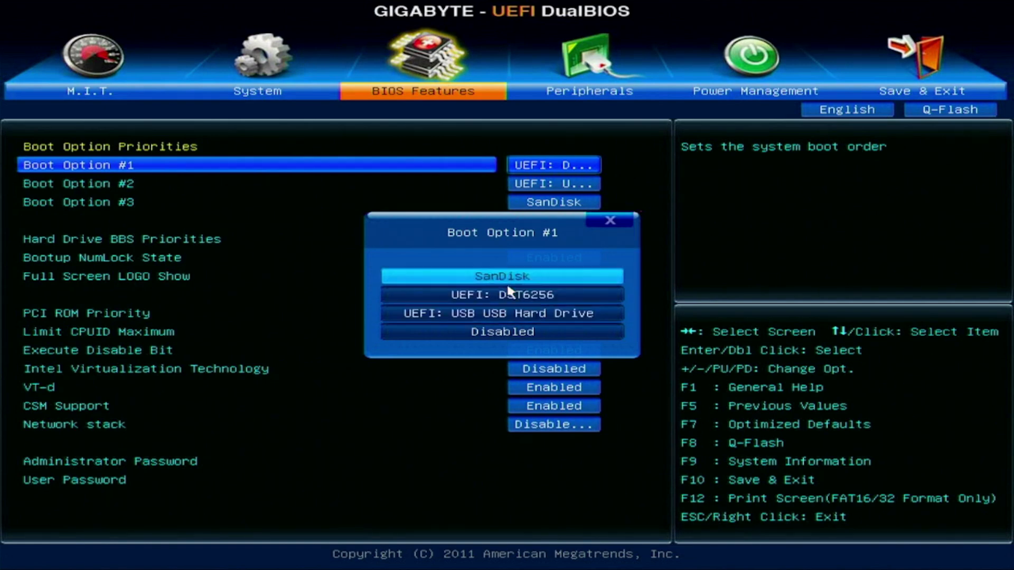
key("Down")
key("Up")
key("Return")
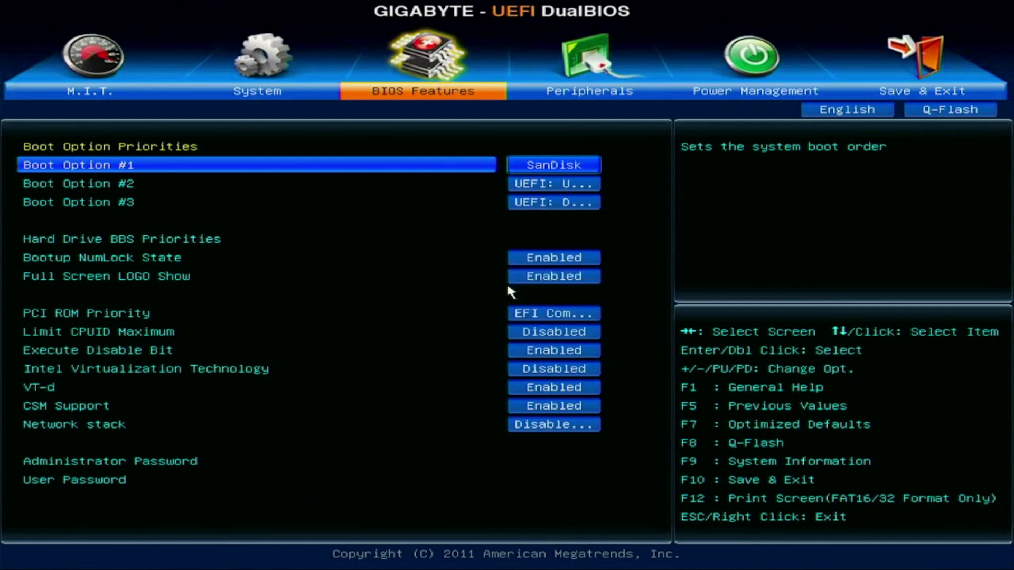
key("Down")
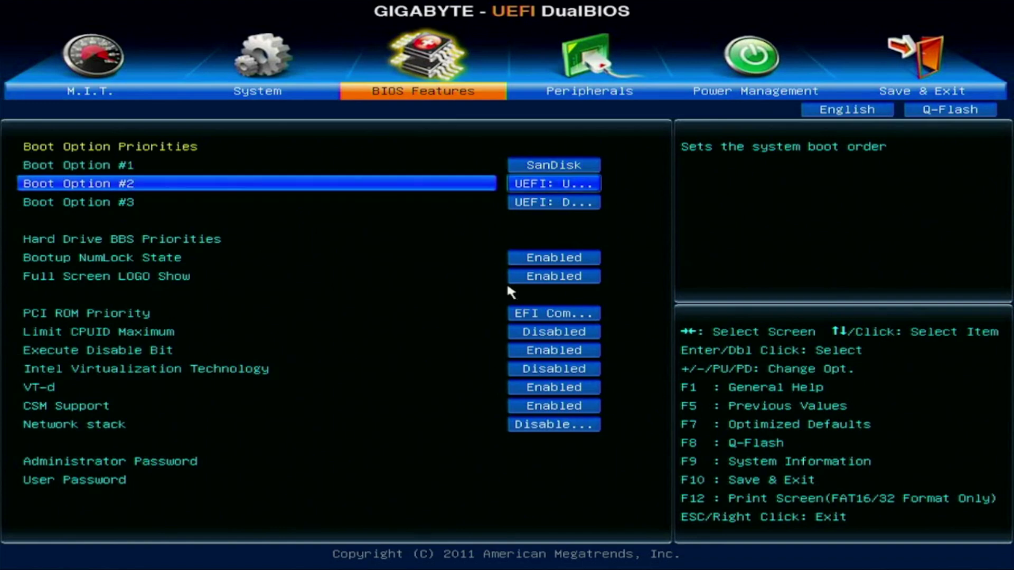
key("Return")
key("Up")
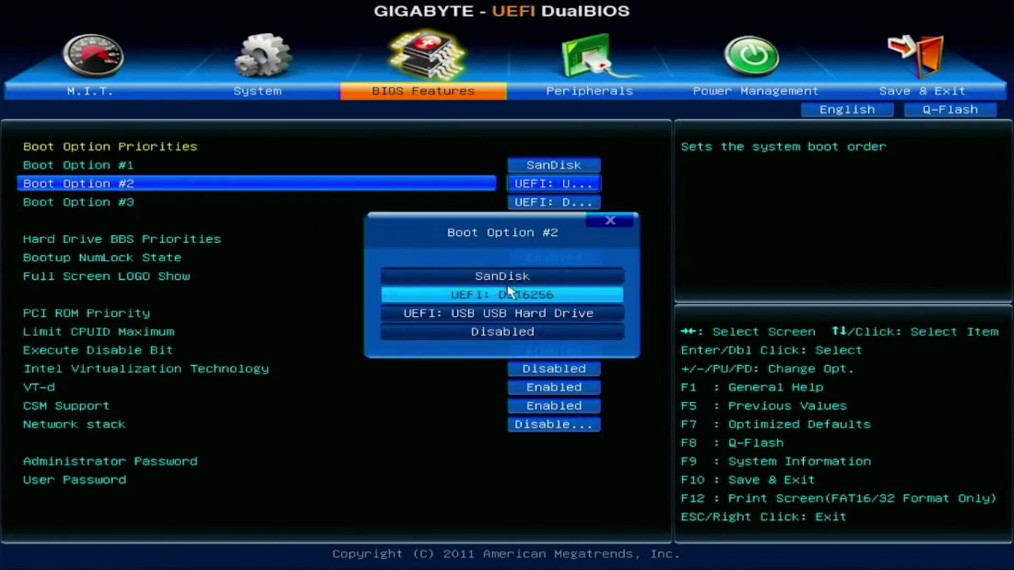
key("Down")
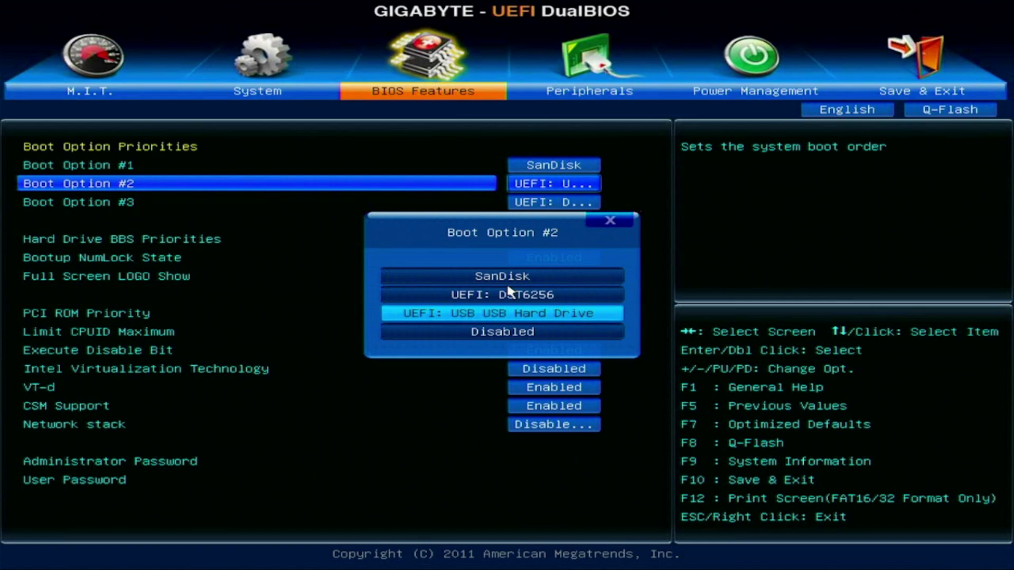
key("Up")
key("Return")
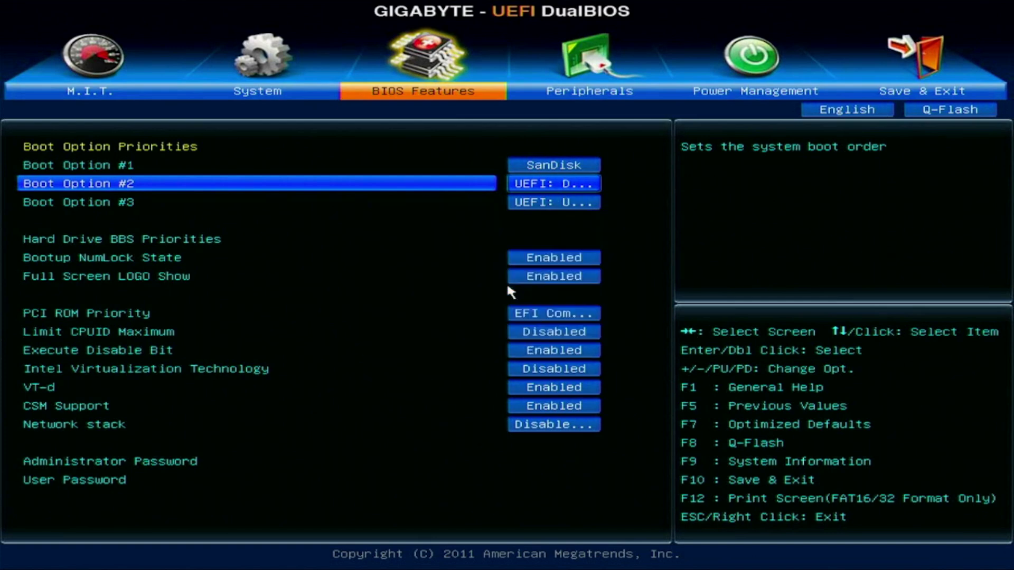
key("Return")
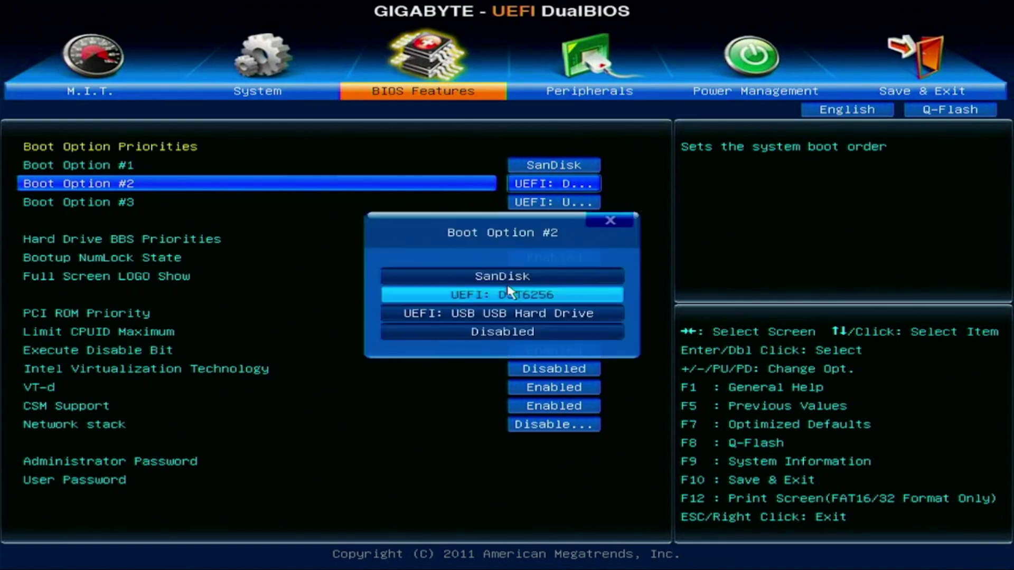
key("Escape")
Step: Set PCI ROM Priority to Legacy ROM
key("Down")
key("Down")
key("Down")
key("Down")
key("Down")
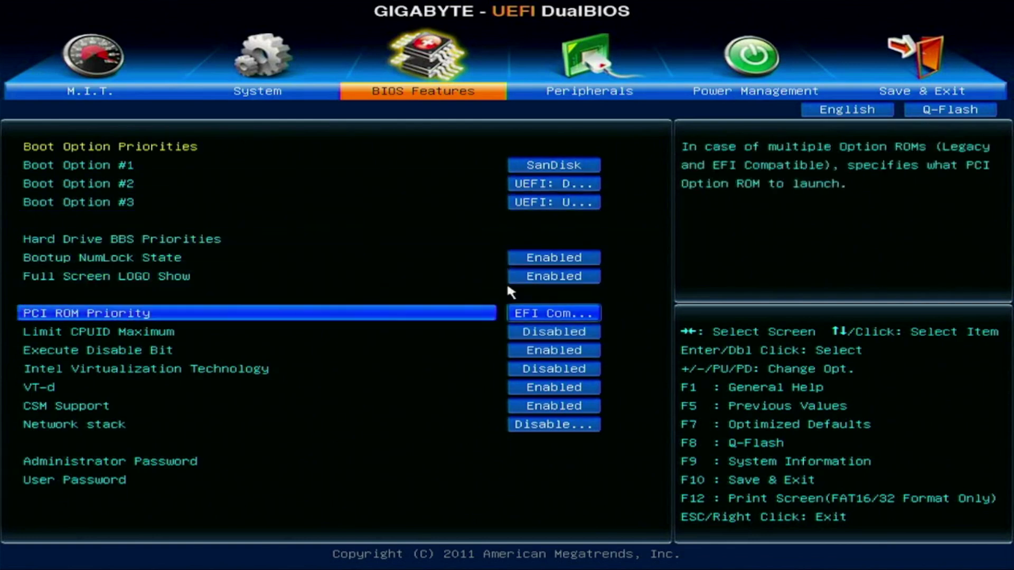
key("Return")
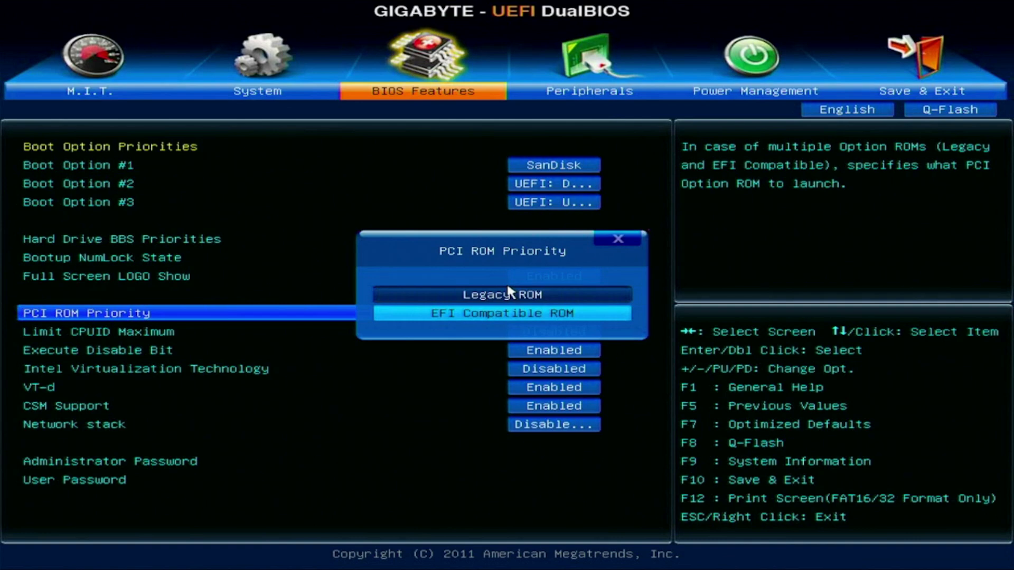
key("Up")
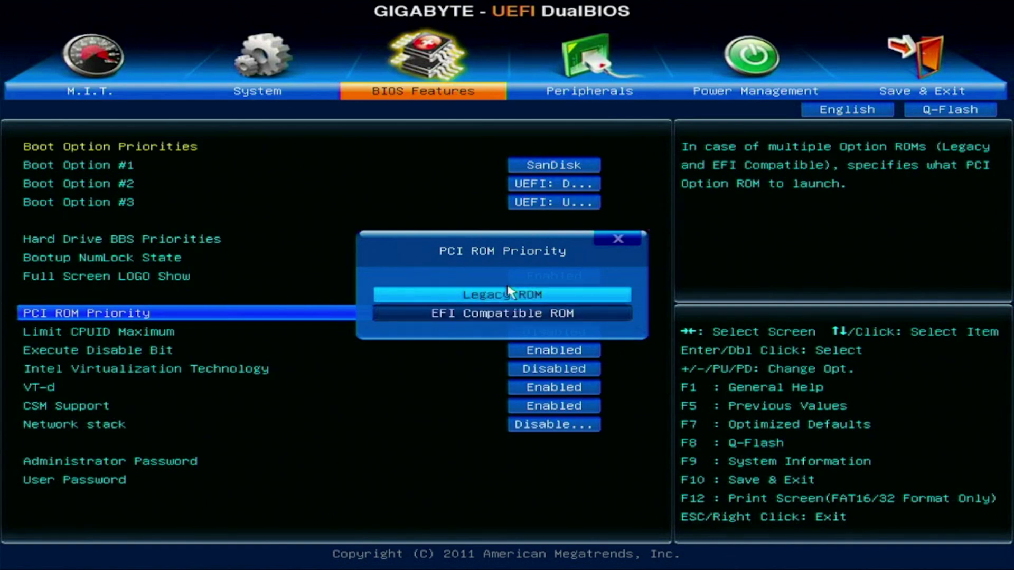
key("Return")
Step: Enable Intel Virtualization Technology and review the CSM Support settings
key("Down")
key("Down")
key("Down")
key("Down")
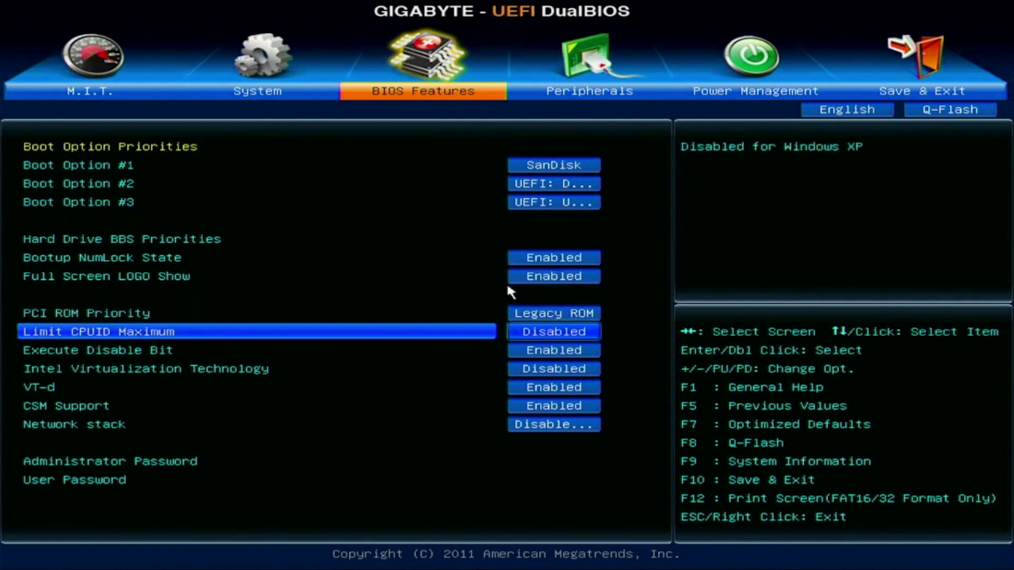
key("Down")
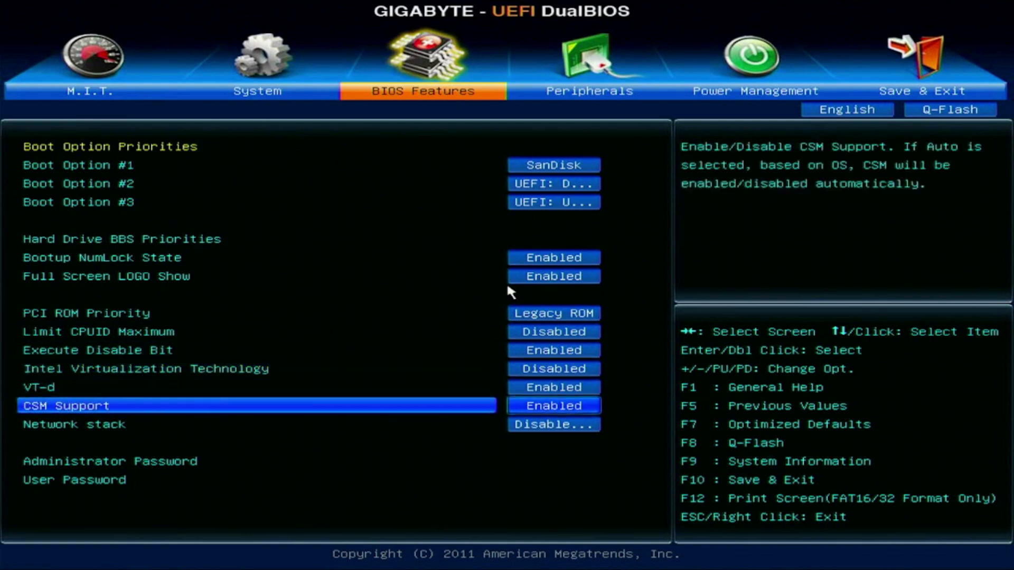
key("Up")
key("Up")
key("Return")
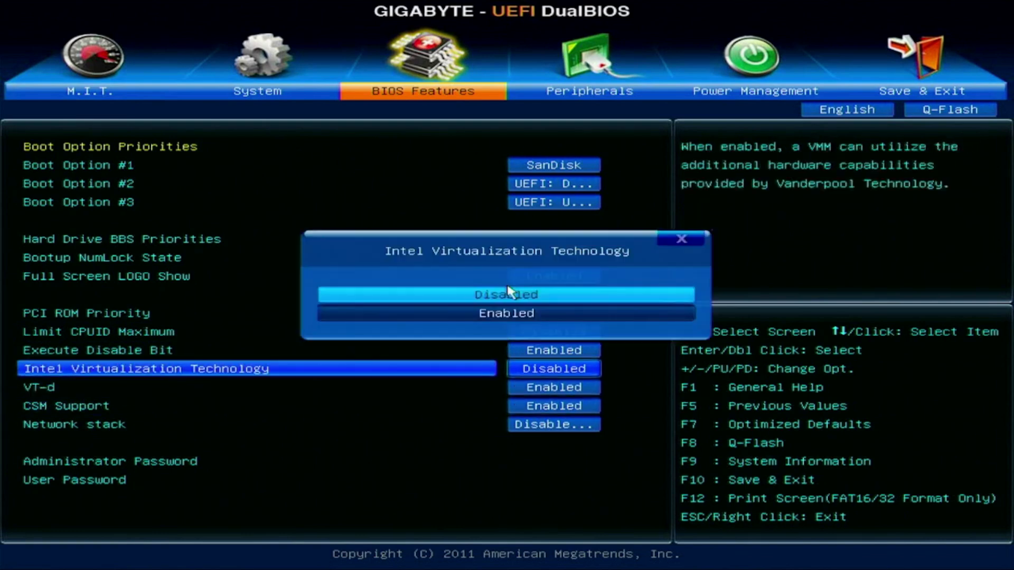
key("Down")
key("Return")
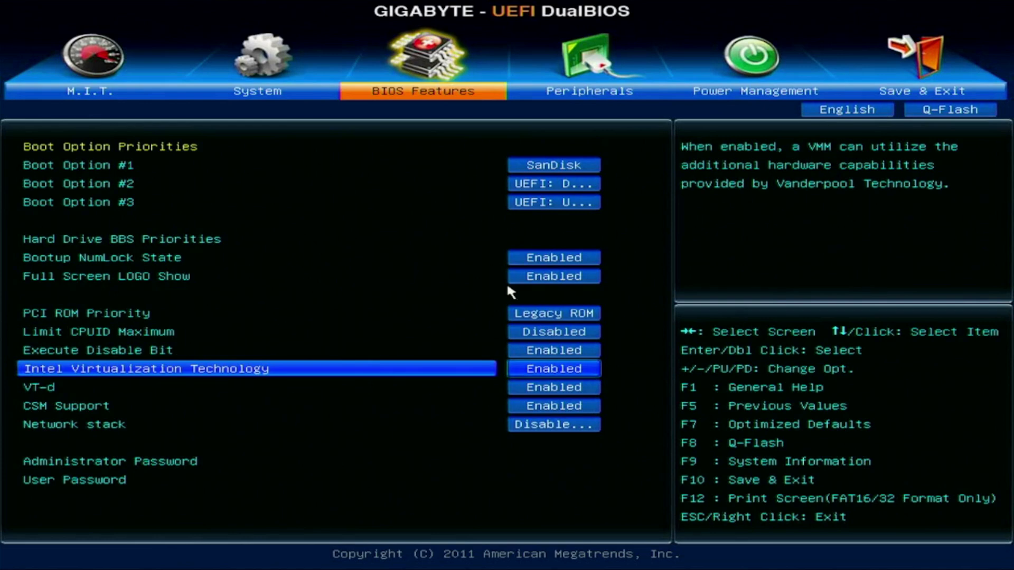
key("Down")
key("Down")
key("Down")
key("Up")
key("Right")
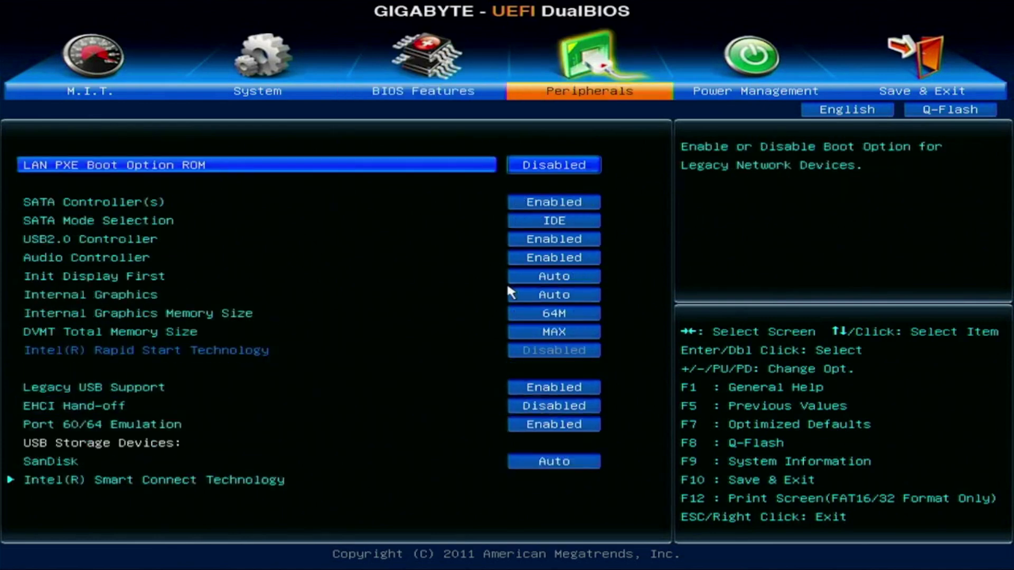
Step: In Peripherals, set SATA Mode Selection to AHCI
key("Down")
key("Down")
key("Down")
key("Up")
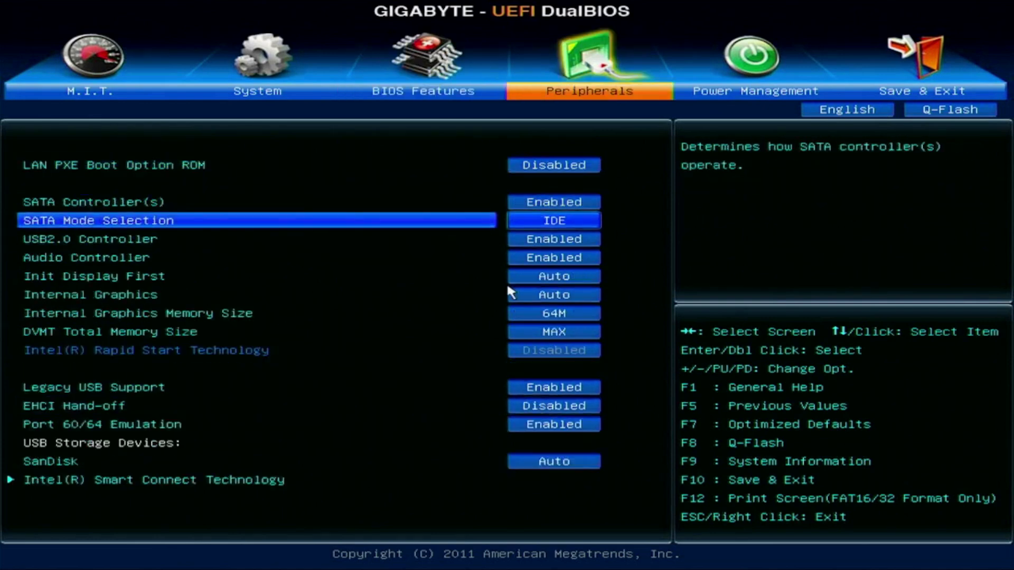
key("Return")
key("Down")
key("Return")
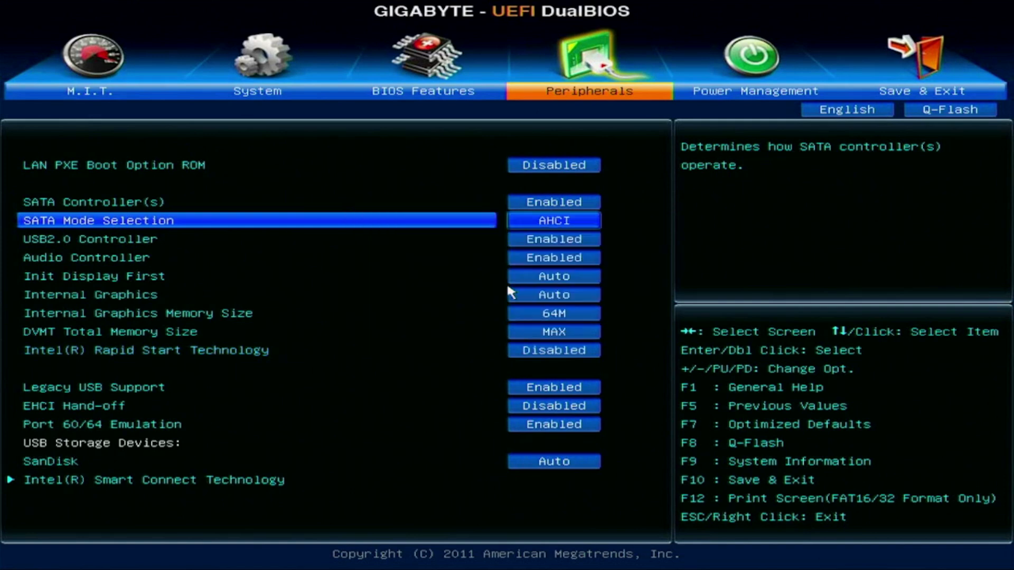
key("Down")
key("Down")
key("Down")
key("Down")
key("Down")
key("Down")
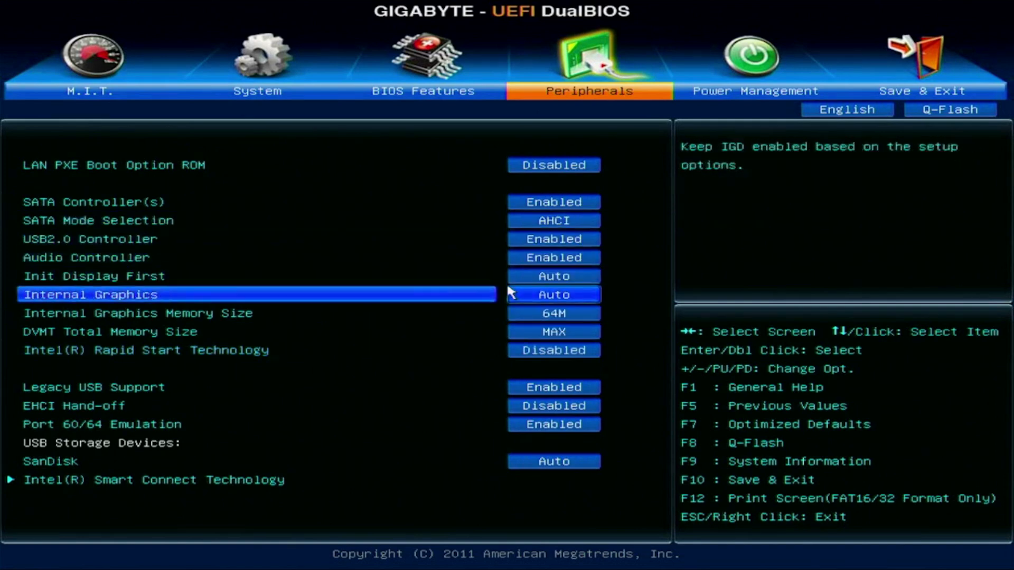
key("Up")
key("Up")
Step: Set AC BACK to Always On in Power Management, then save and exit with F10
key("Right")
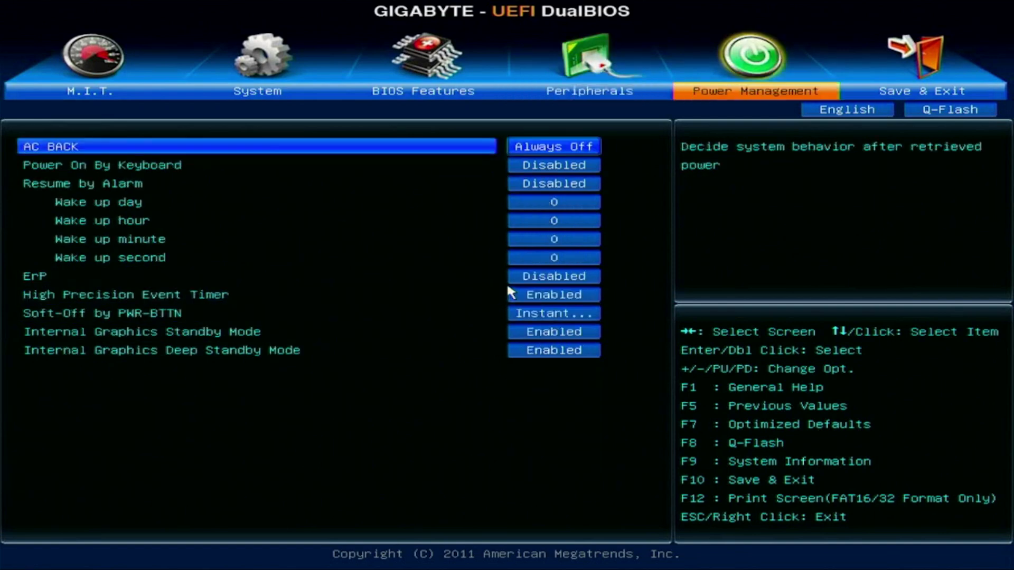
key("Return")
key("Up")
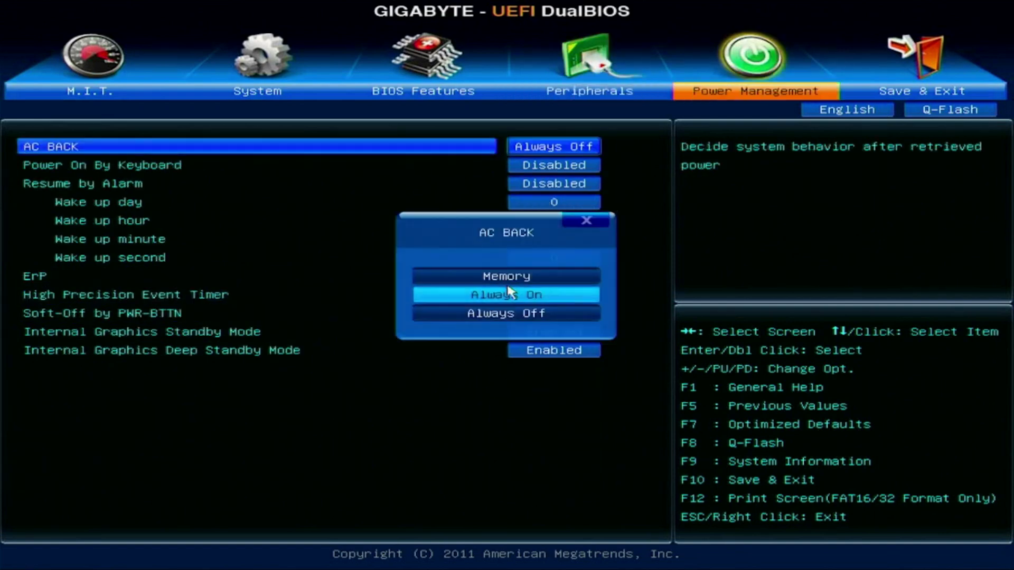
key("Return")
key("Down")
key("Down")
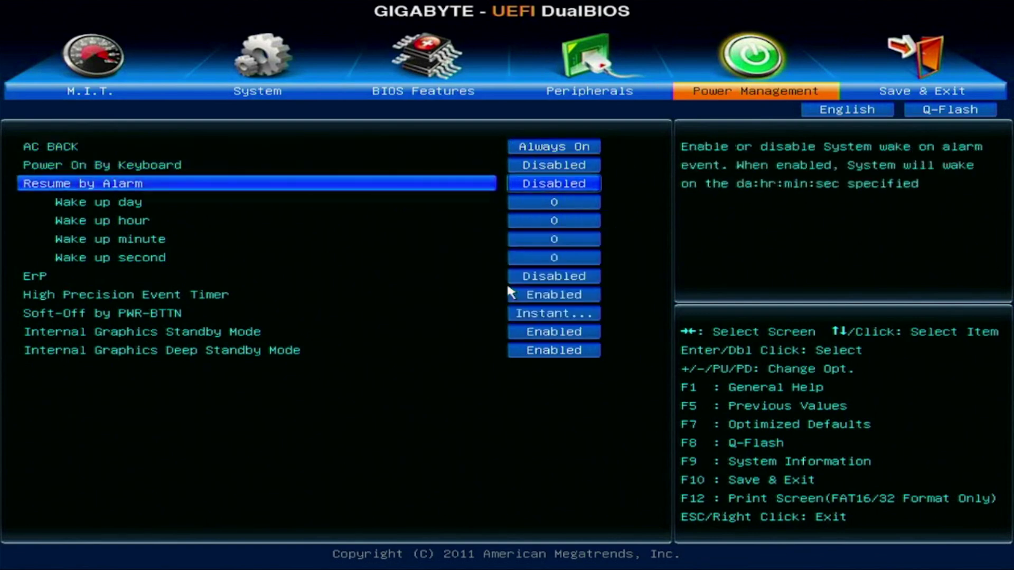
key("Down")
key("Down")
key("Up")
key("Up")
key("Up")
key("Up")
key("Down")
key("Down")
key("Down")
key("Down")
key("Down")
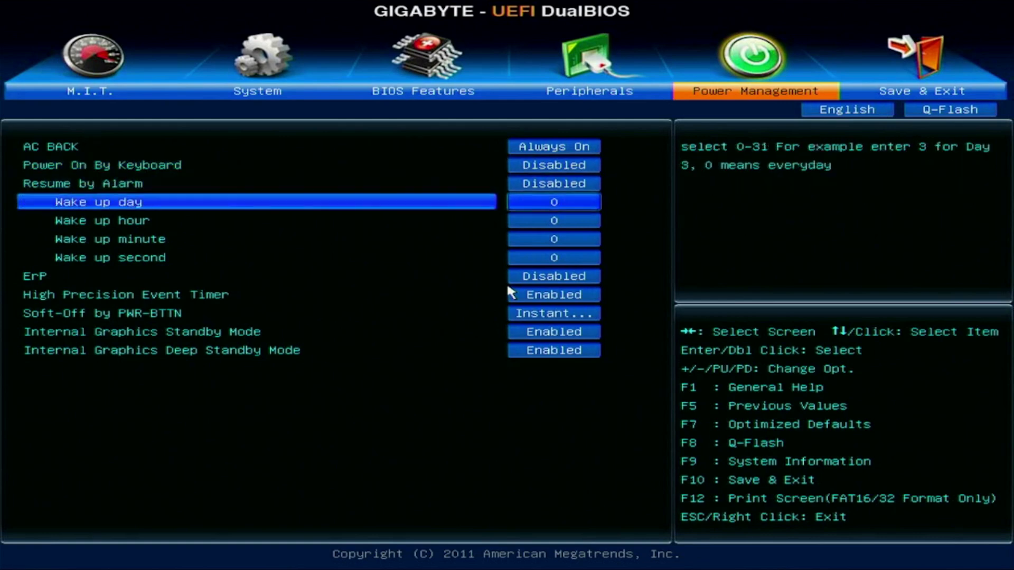
key("Down")
key("Down")
key("Down")
key("F10")
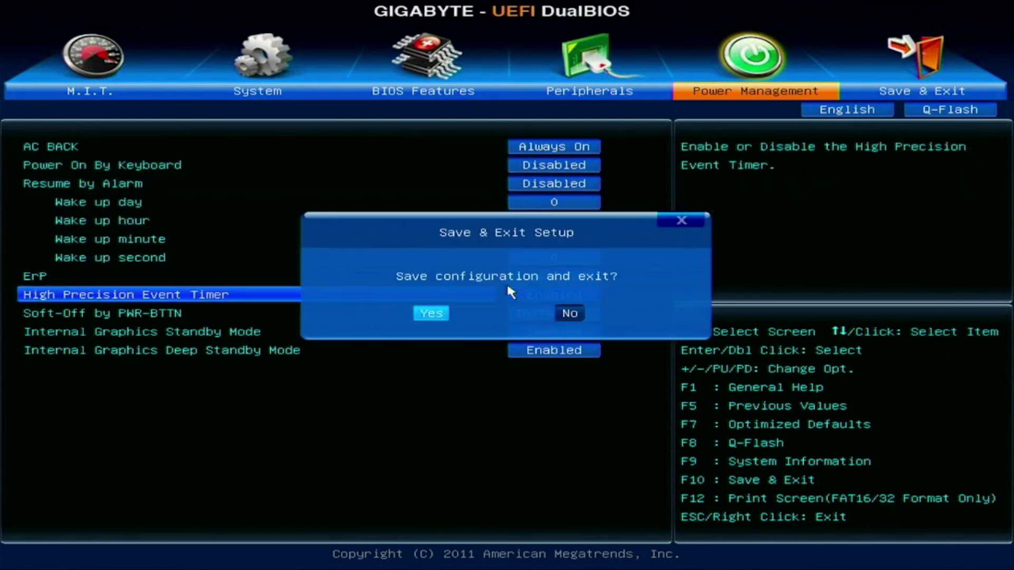
key("Return")
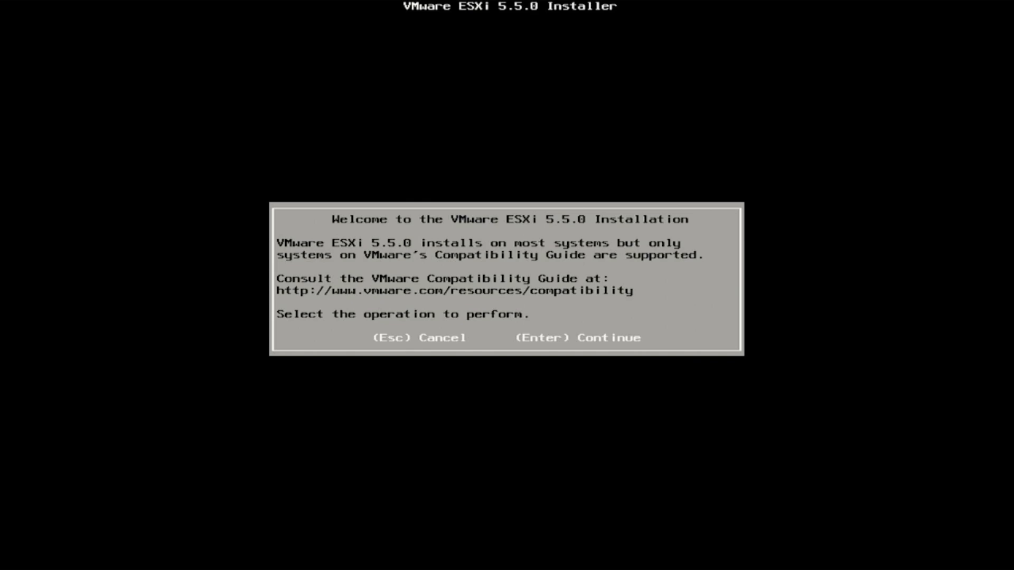
Step: Pass the welcome screen, accept the EULA with F11, and choose the 238.47 GiB ATA disk
key("Return")
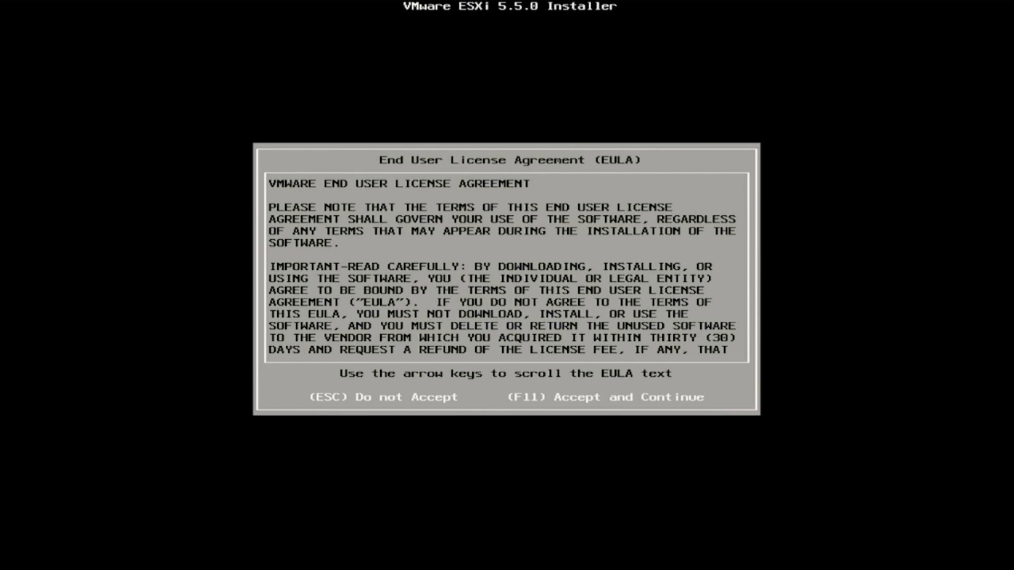
key("F11")
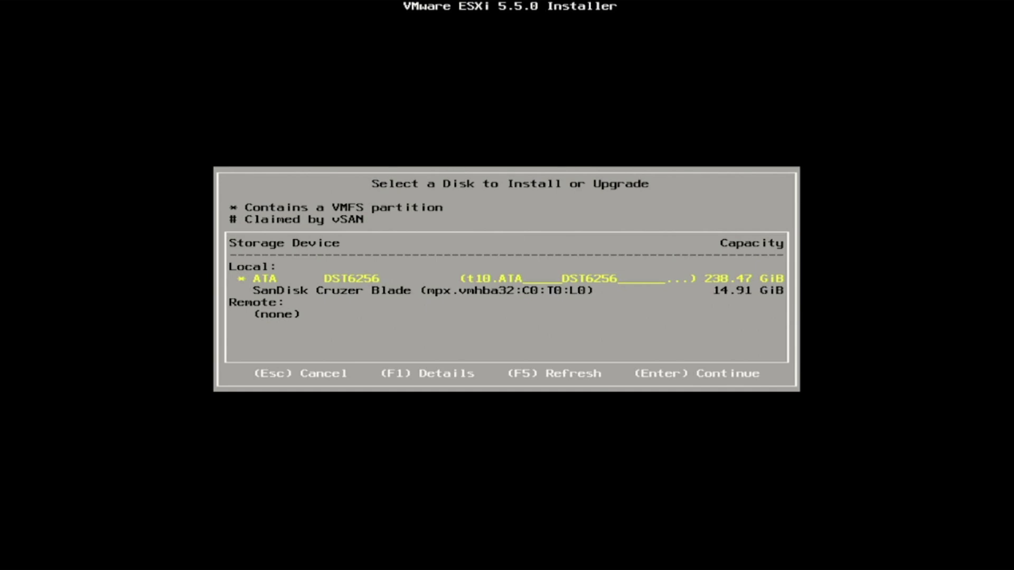
key("Down")
key("Up")
key("Return")
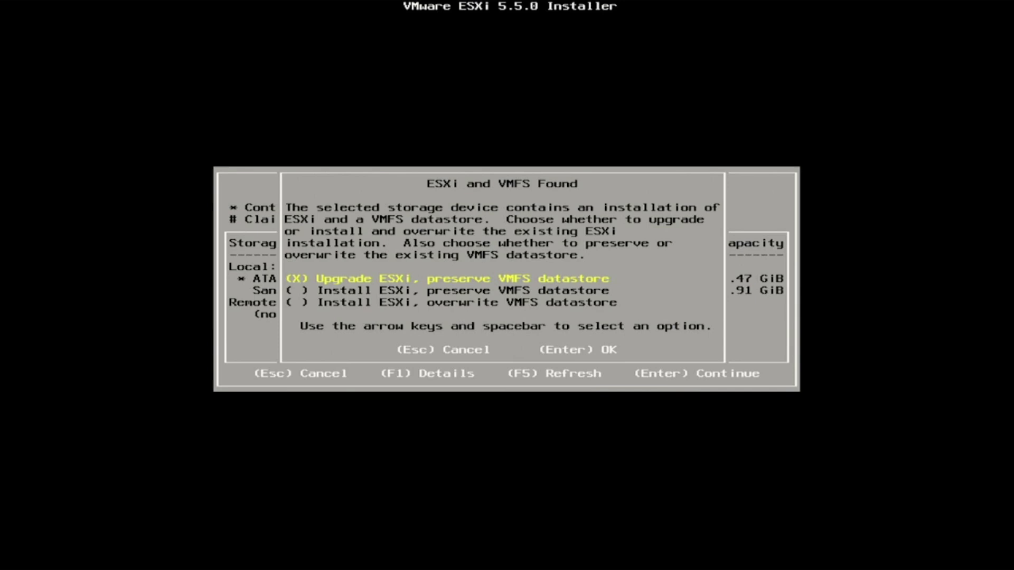
Step: Mark 'Install ESXi, preserve VMFS datastore' and confirm it
key("Down")
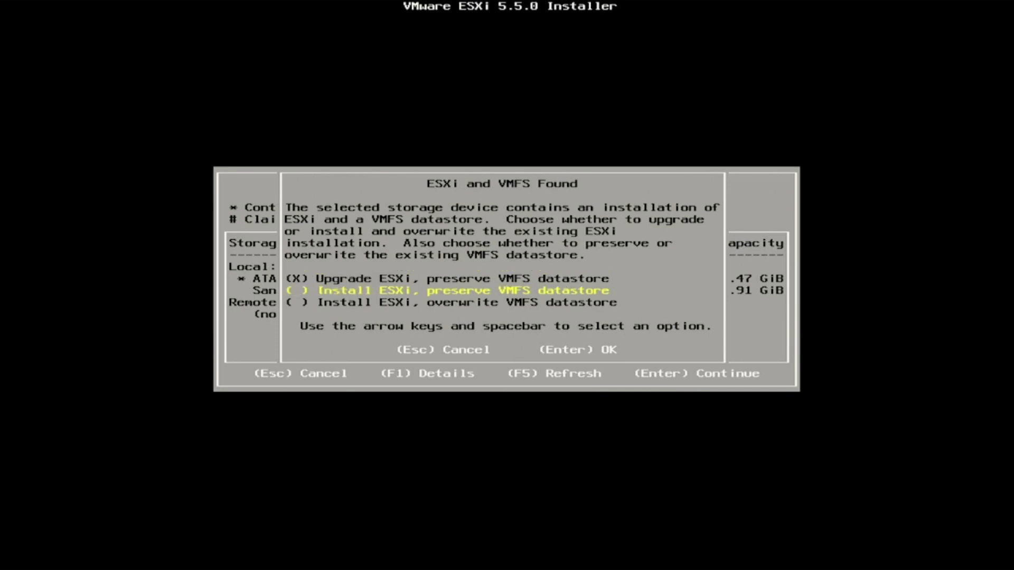
key("space")
key("Down")
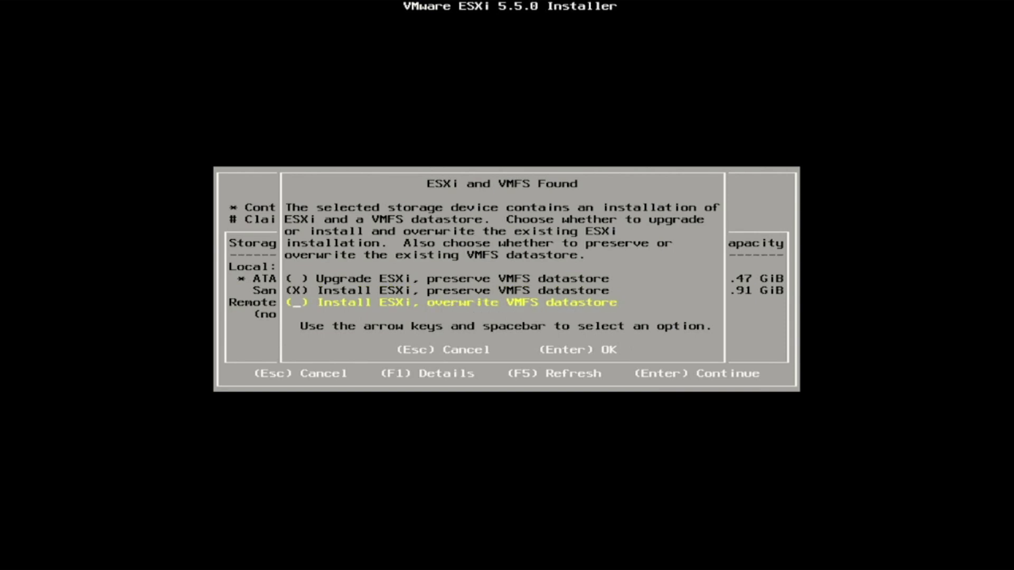
key("Up")
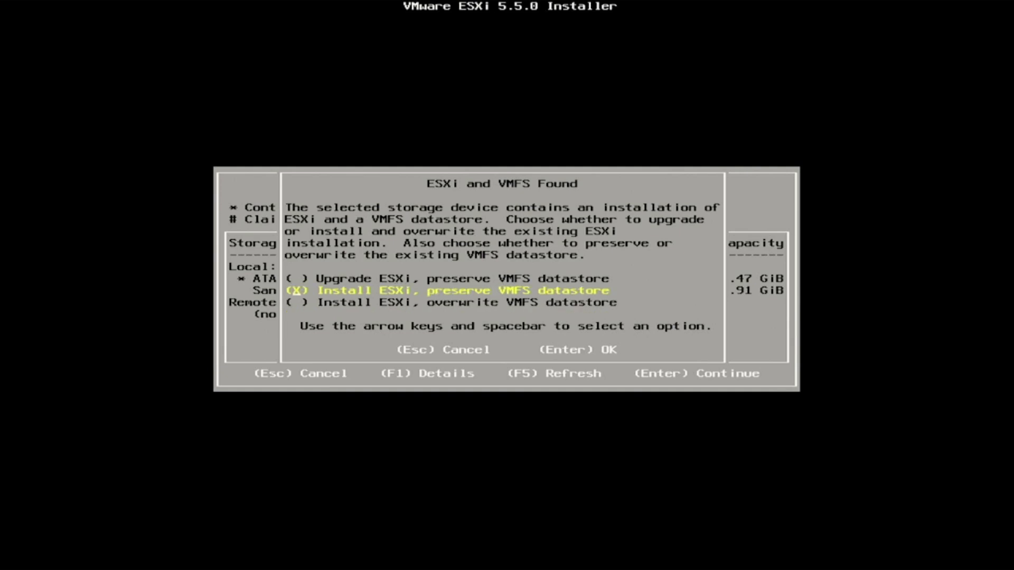
key("Down")
key("space")
key("Up")
key("space")
key("Down")
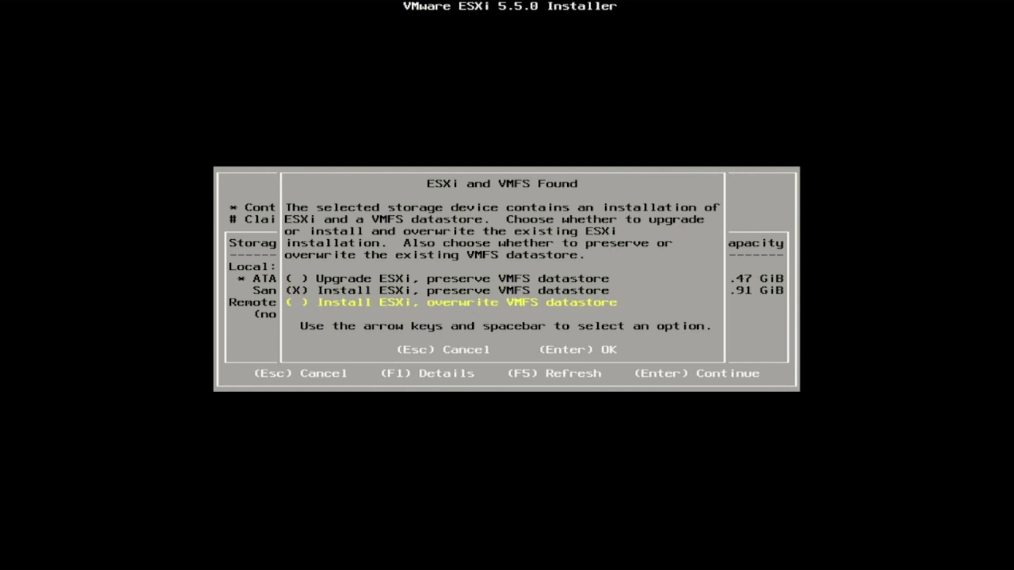
key("Up")
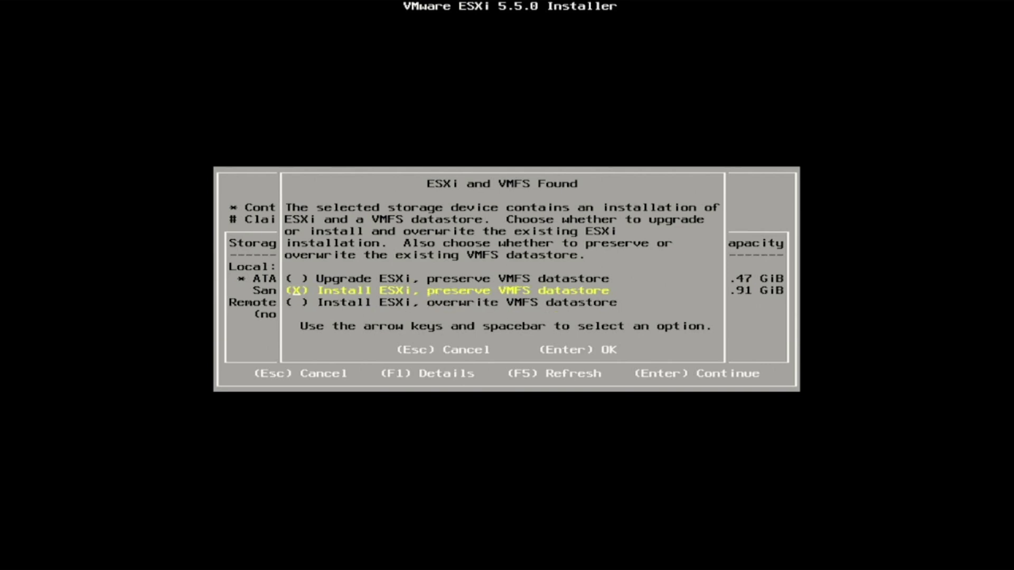
key("Return")
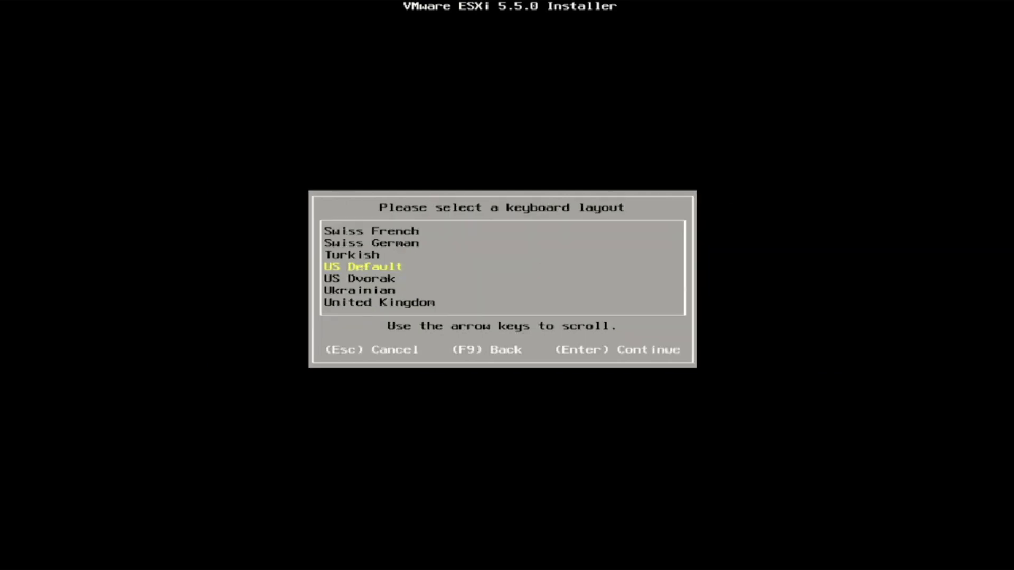
Step: Keep the US Default keyboard and enter a matching root password of at least 7 characters in both fields
key("Return")
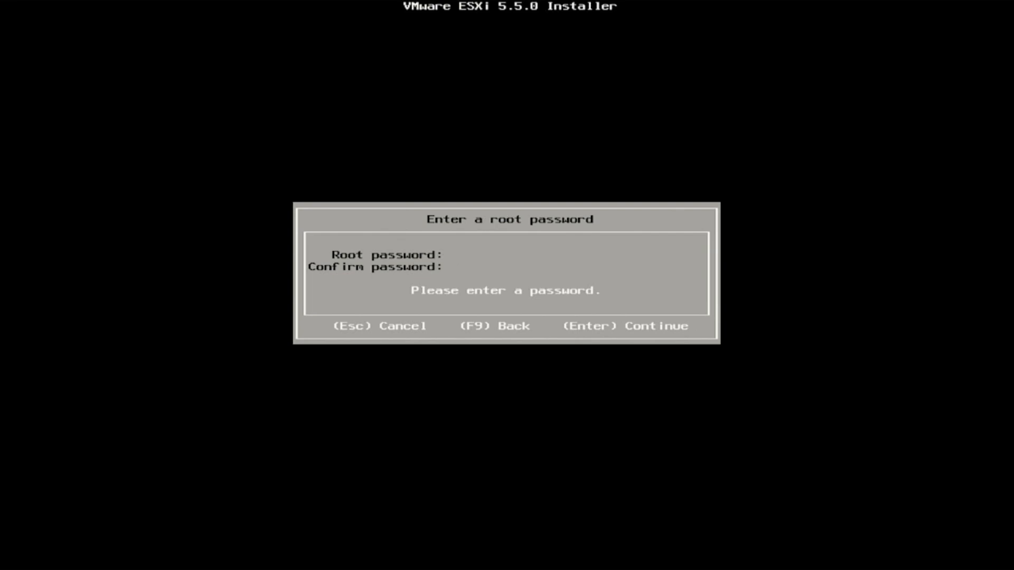
type("*****")
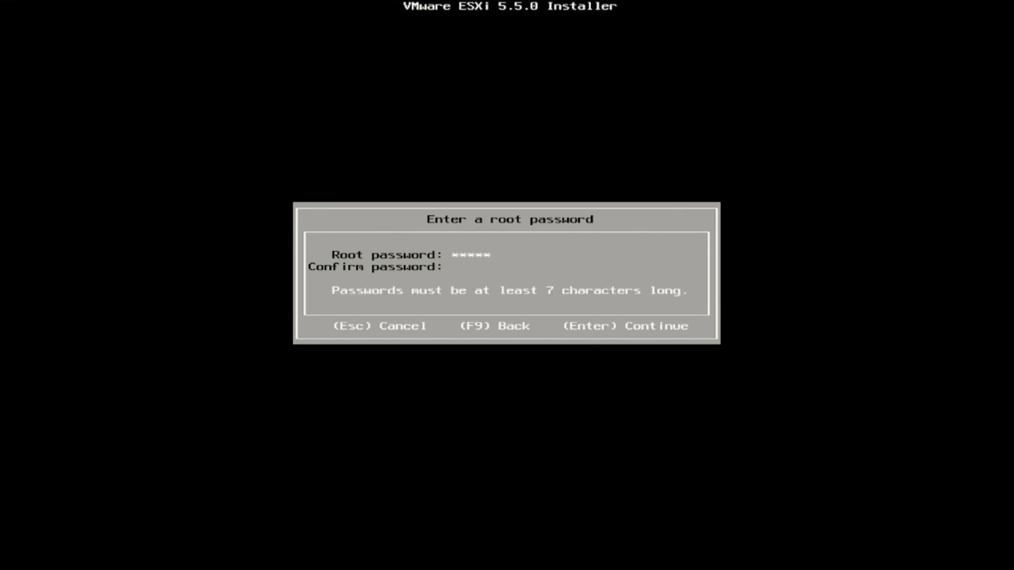
key("BackSpace")
key("BackSpace")
key("BackSpace")
key("BackSpace")
key("BackSpace")
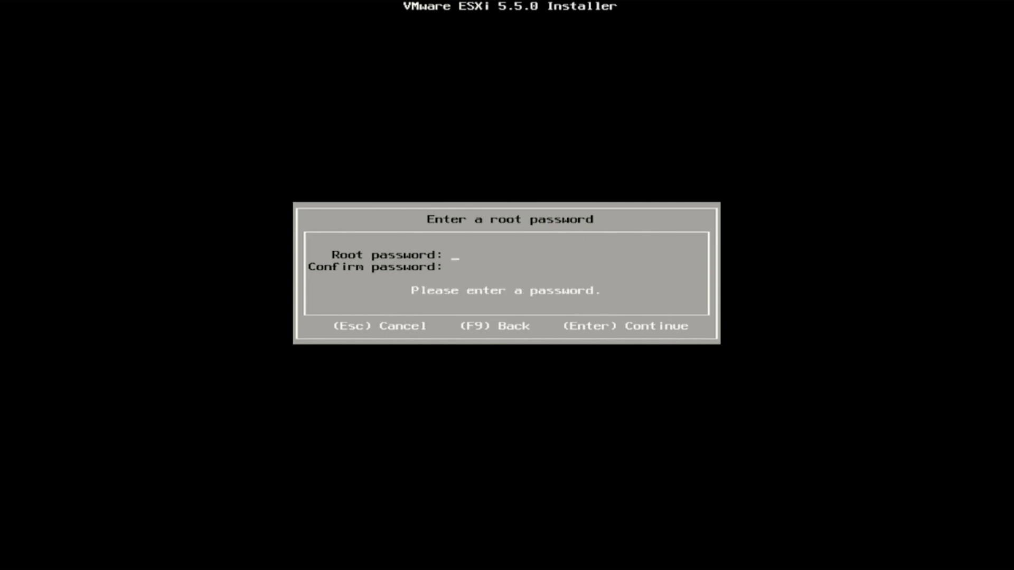
type("******")
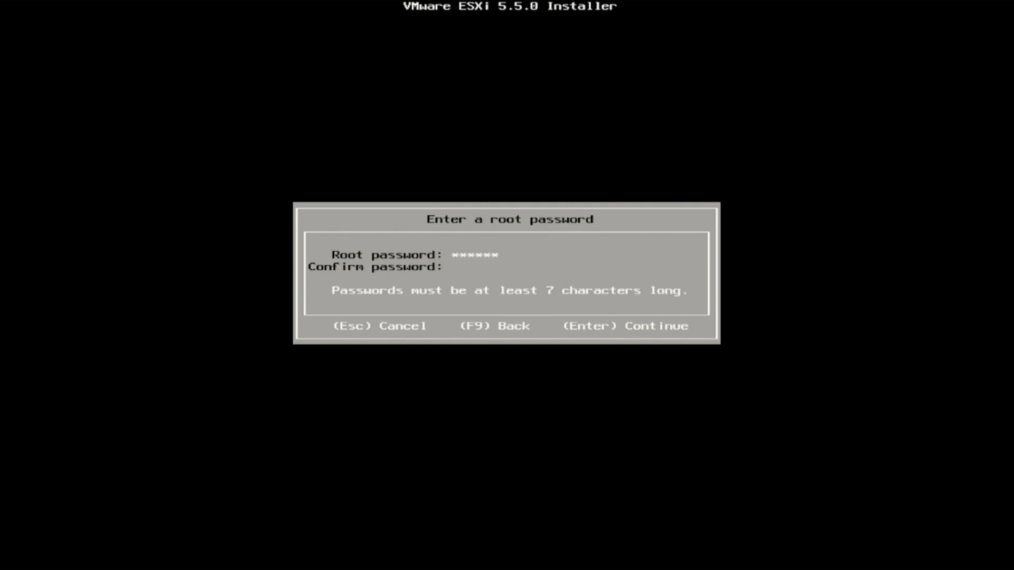
type("****")
key("BackSpace")
key("BackSpace")
key("BackSpace")
key("BackSpace")
key("BackSpace")
type("***********")
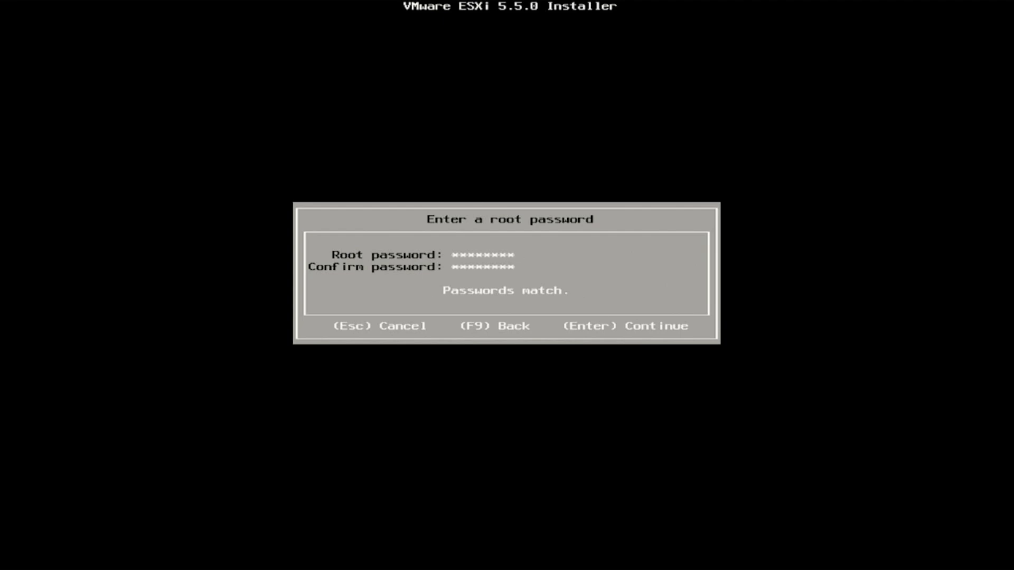
key("Return")
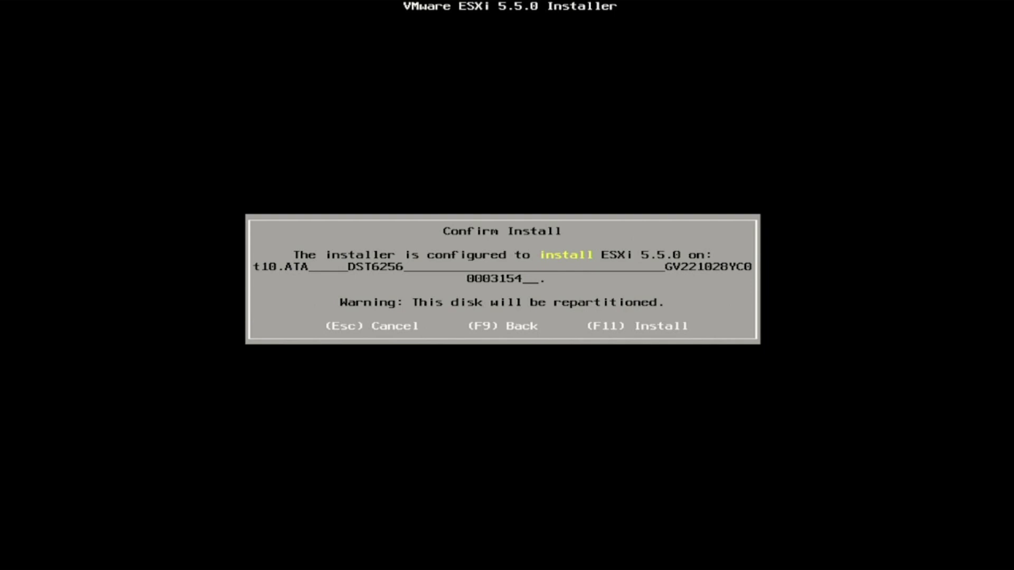
Step: Confirm installing ESXi 5.5.0 on the ATA disk with F11
key("F11")
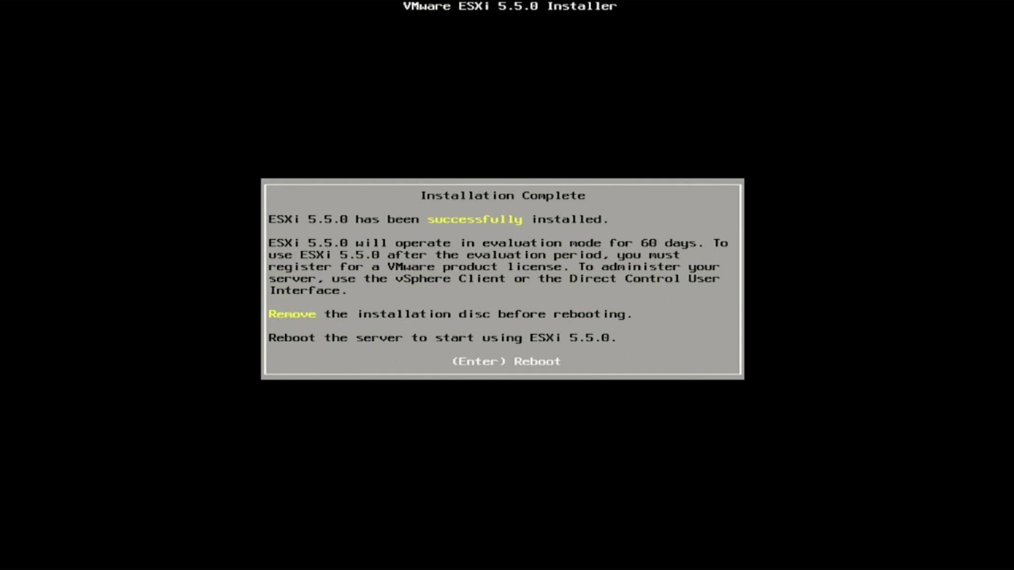
Step: Reboot the server once the ESXi 5.5.0 installation completes
key("Return")
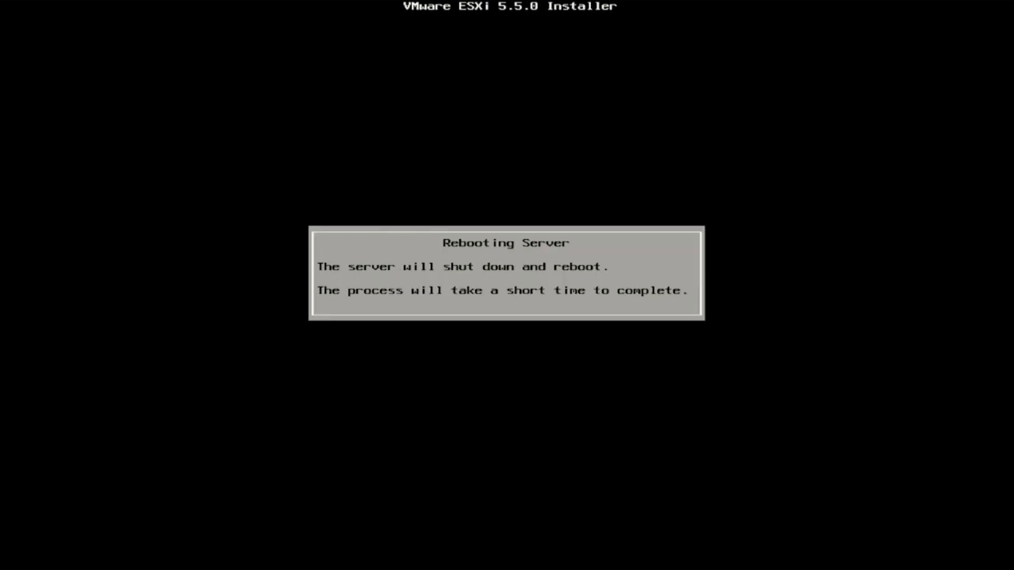
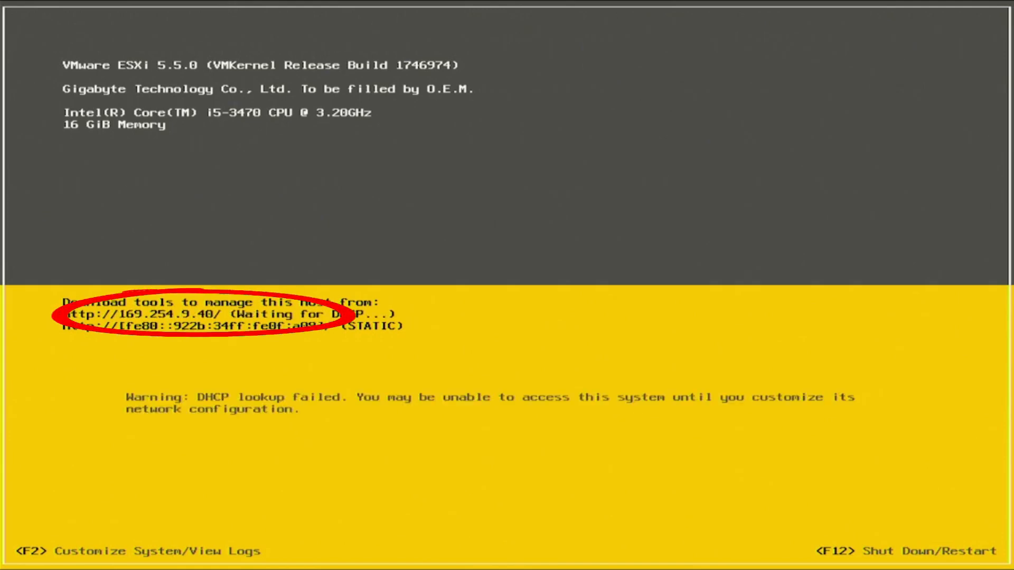
Step: Hide the OBS video capture source and launch Notepad++ from Start
key("F2")
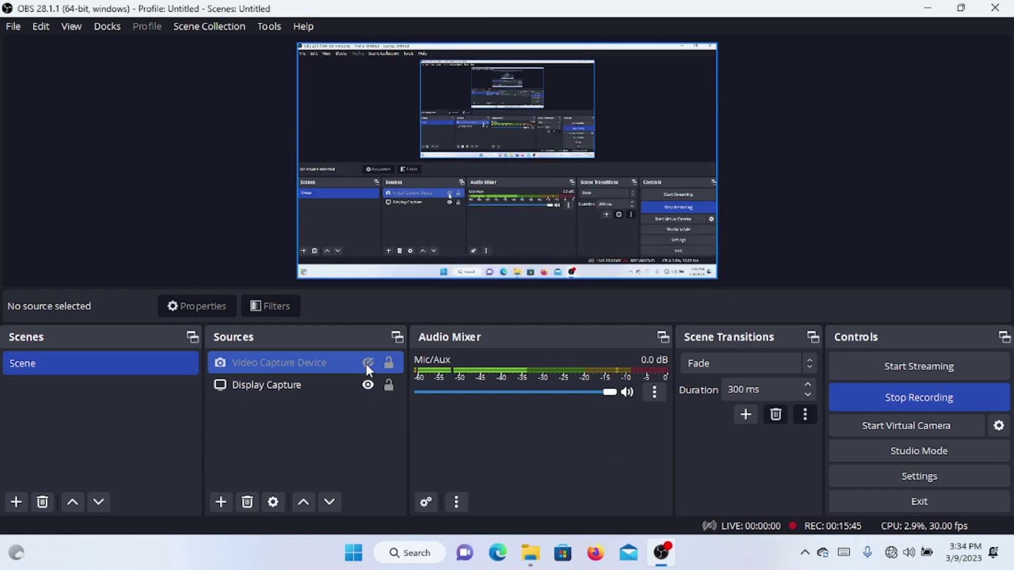
left_click(368, 362)
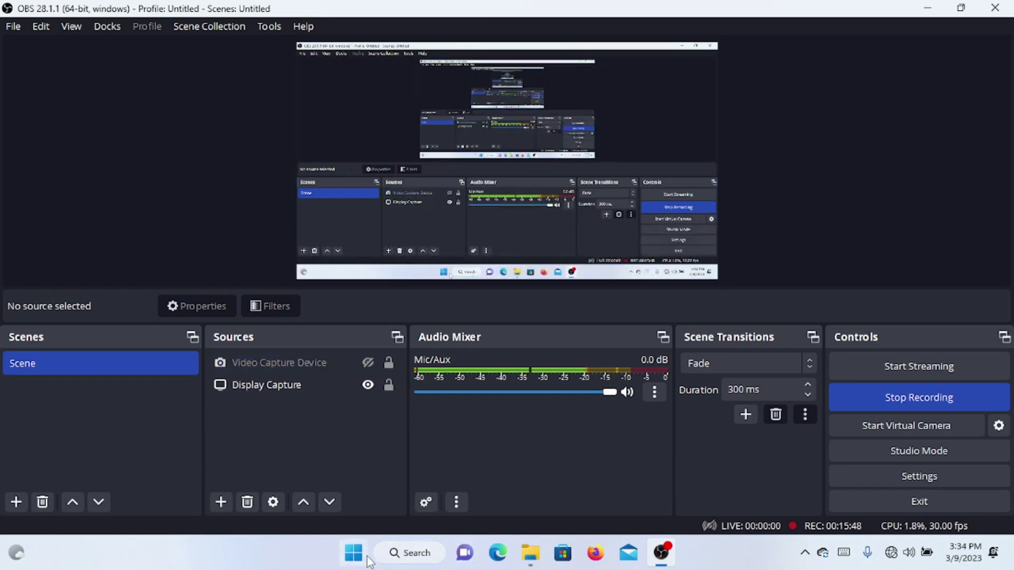
left_click(354, 555)
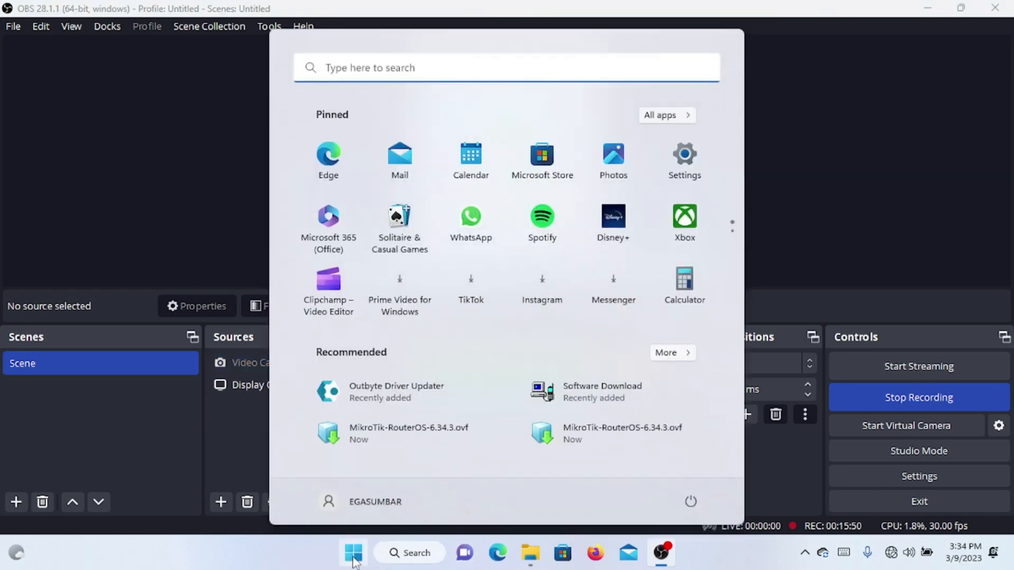
type("not")
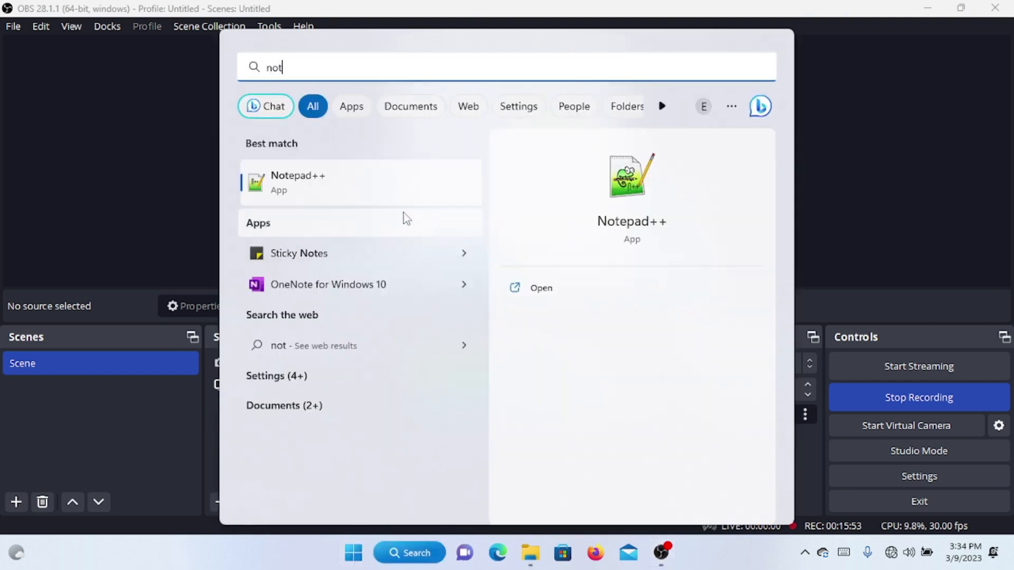
left_click(383, 192)
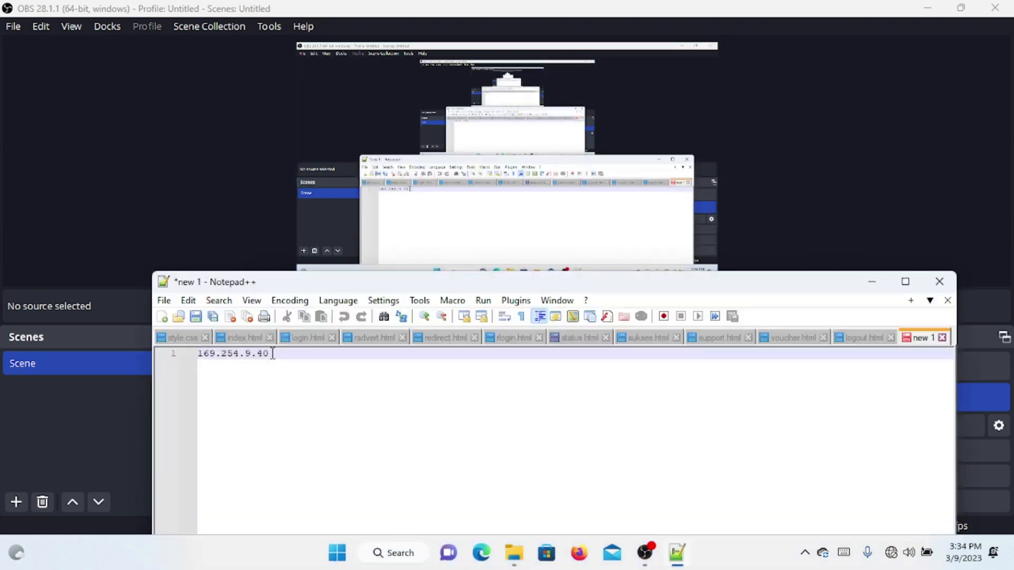
Step: Copy the host address 169.254.9.40 from the note to the clipboard
left_click(191, 354)
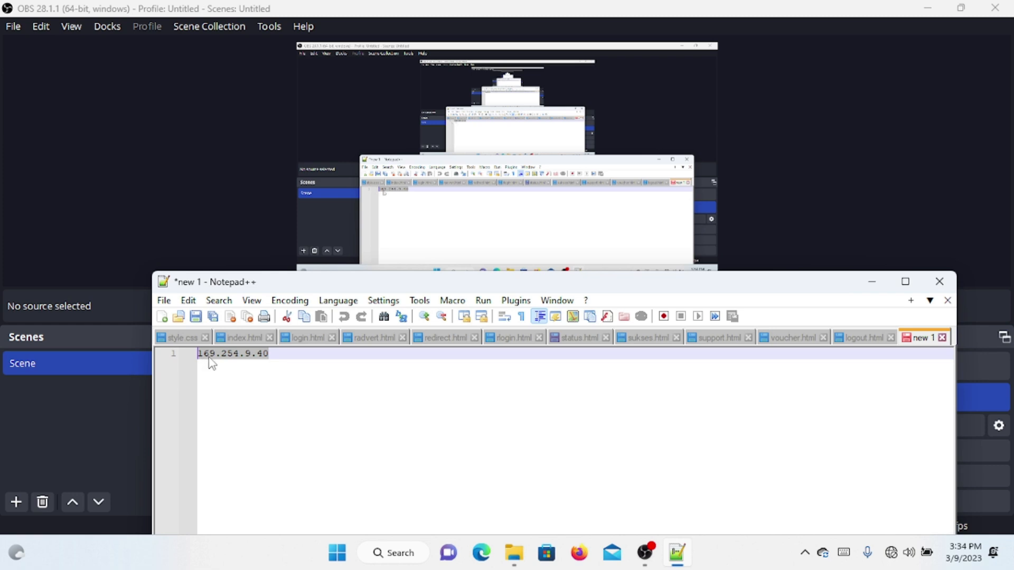
right_click(212, 362)
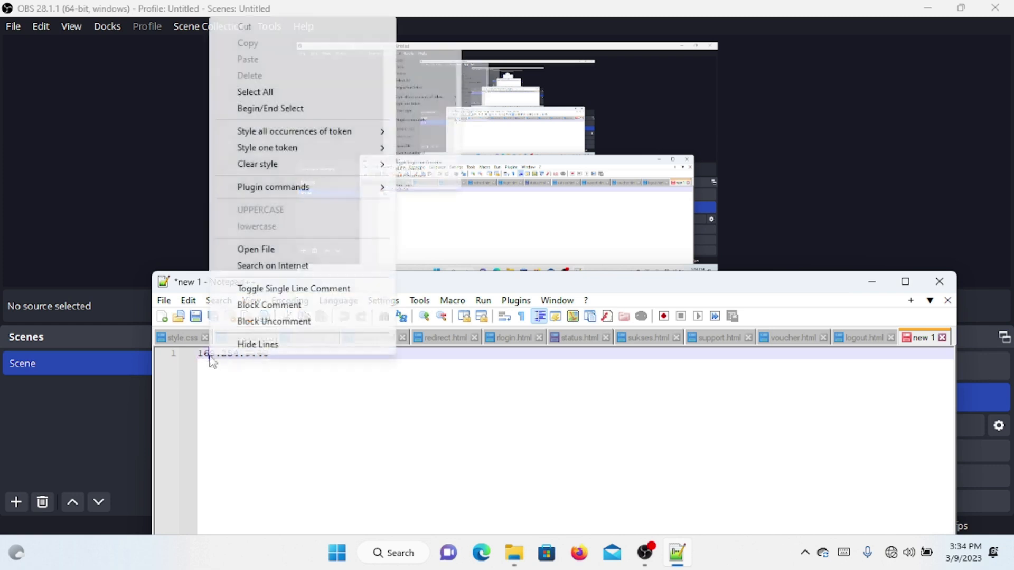
left_click(222, 364)
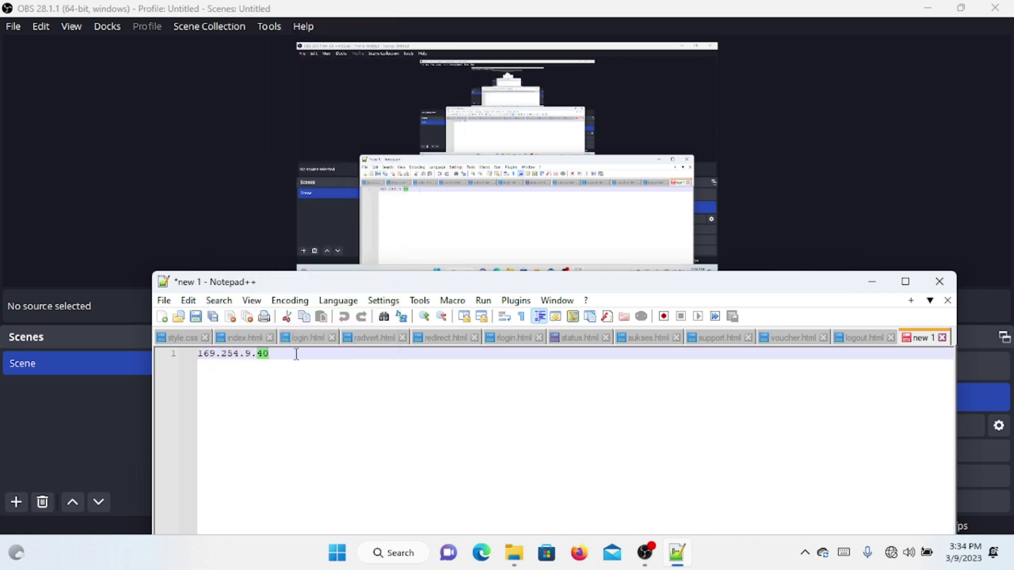
left_click_drag(266, 353, 191, 361)
key("ctrl+c")
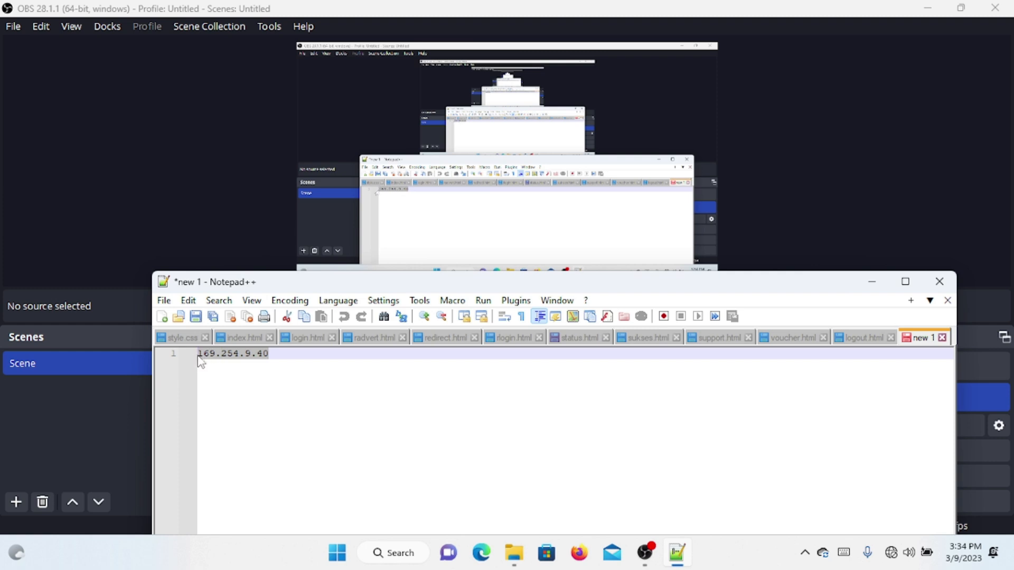
right_click(206, 355)
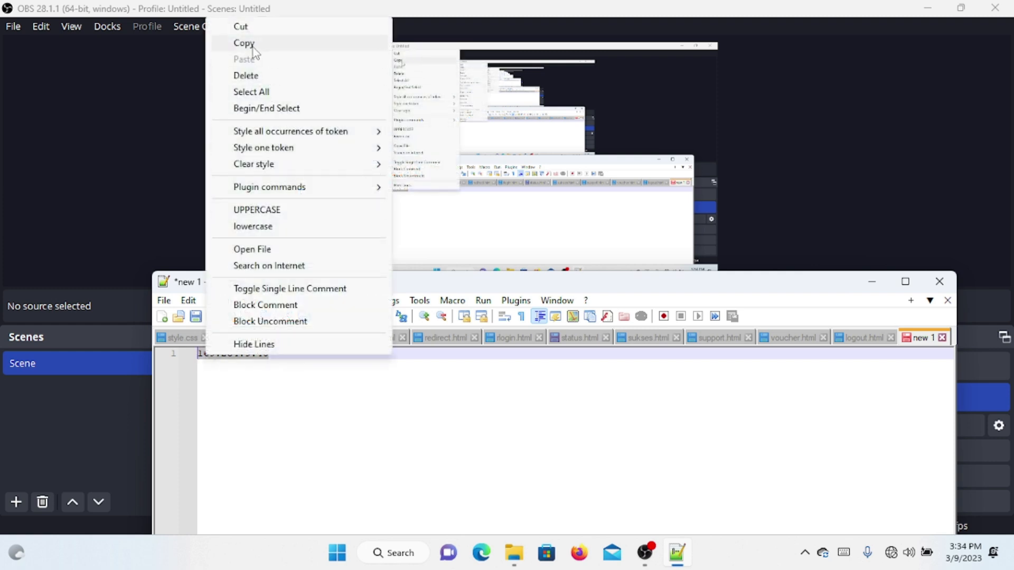
left_click(253, 44)
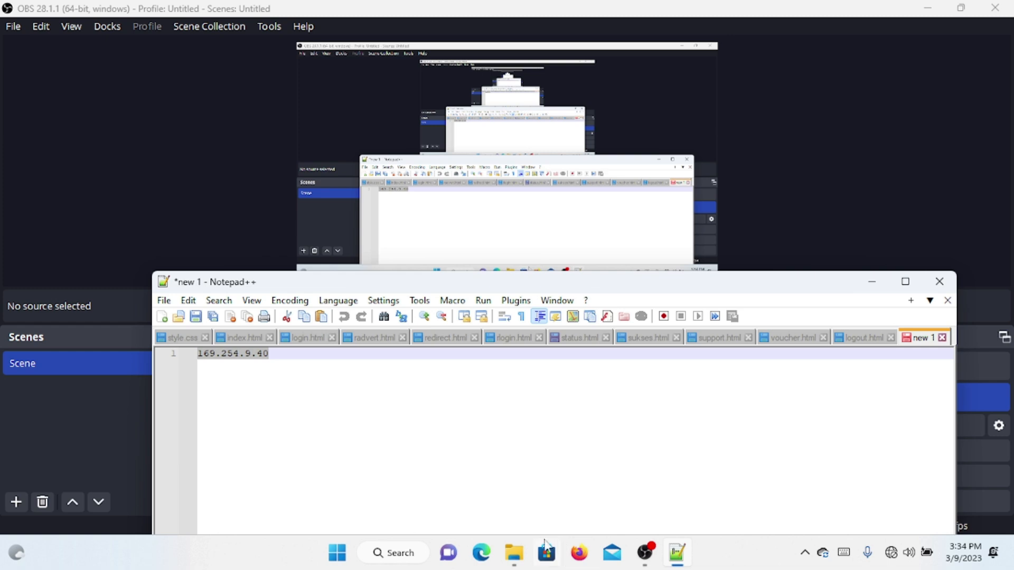
left_click(332, 557)
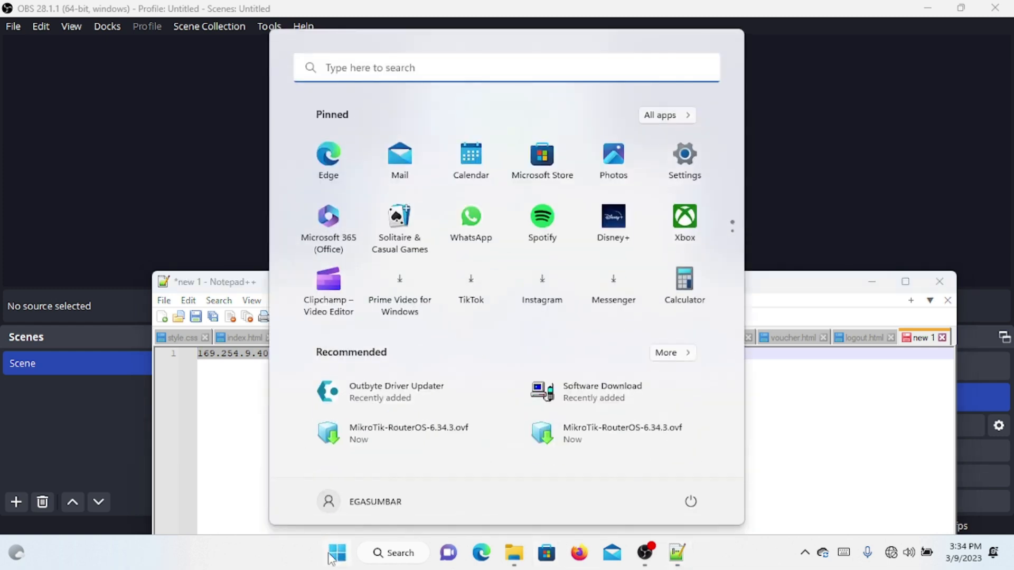
Step: Go through Network and Sharing Center to the Ethernet adapter's IPv4 properties, currently static 10.10.11.77
type("con")
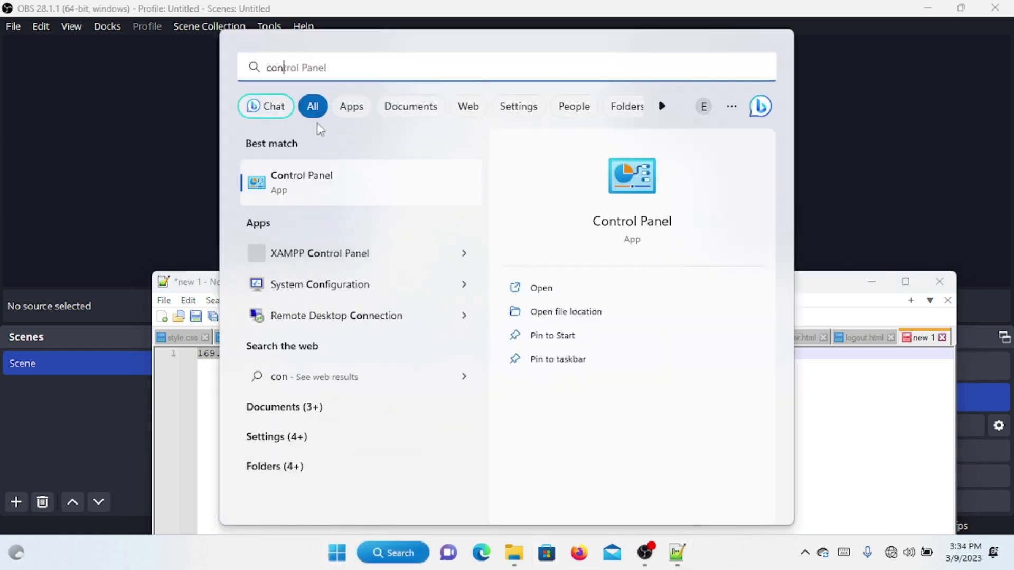
left_click(317, 182)
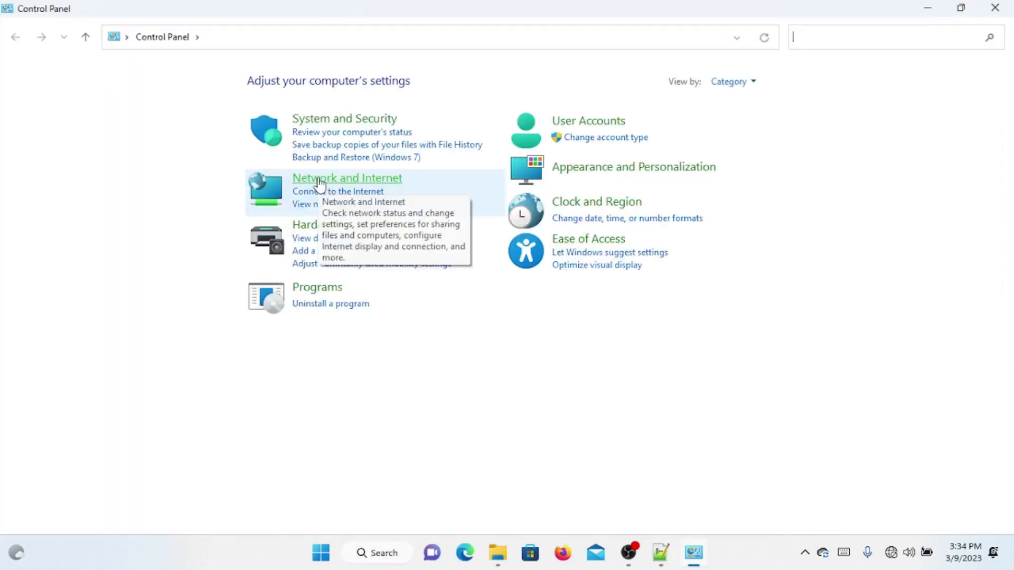
left_click(318, 180)
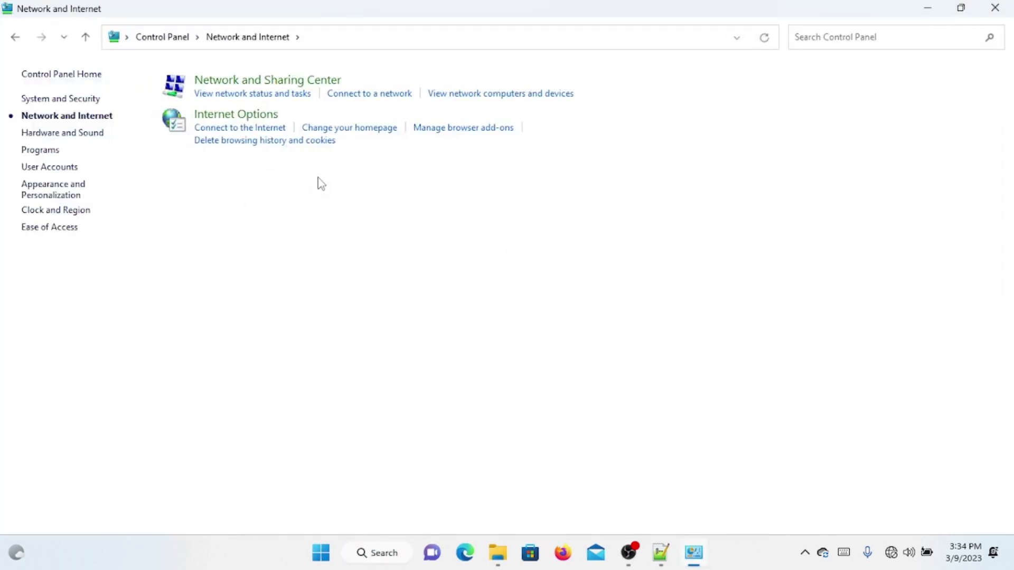
left_click(242, 84)
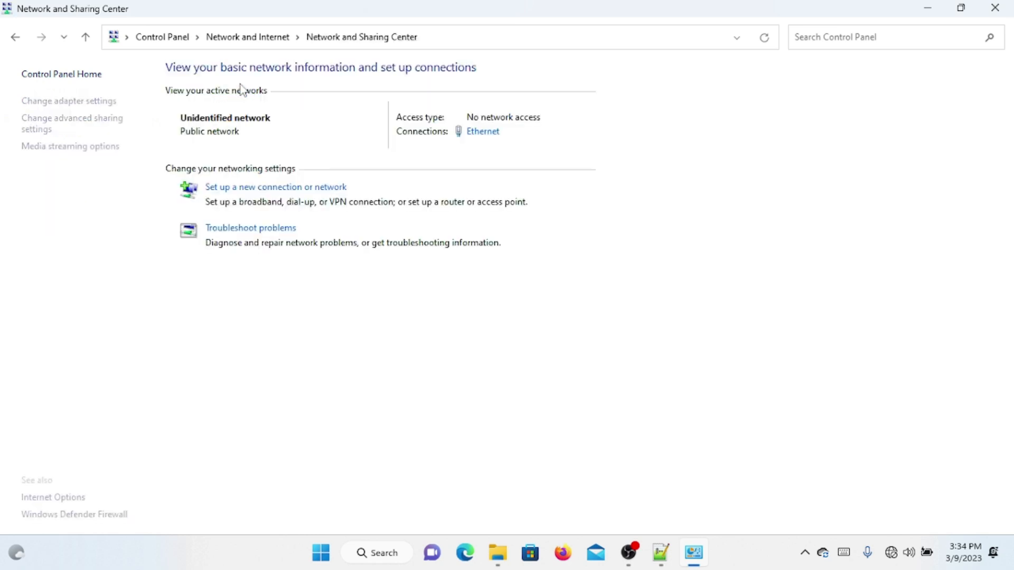
left_click(99, 101)
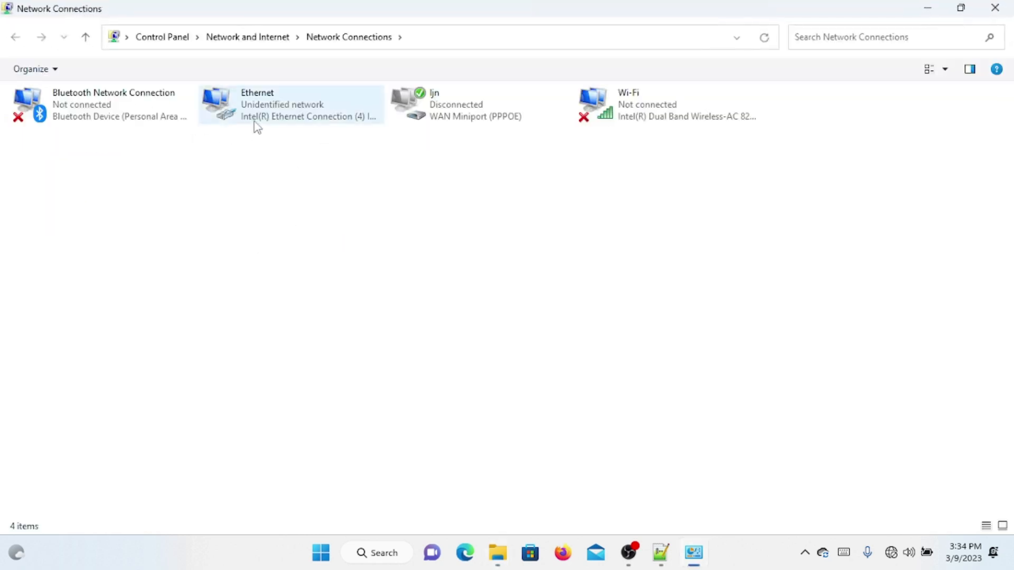
double_click(256, 126)
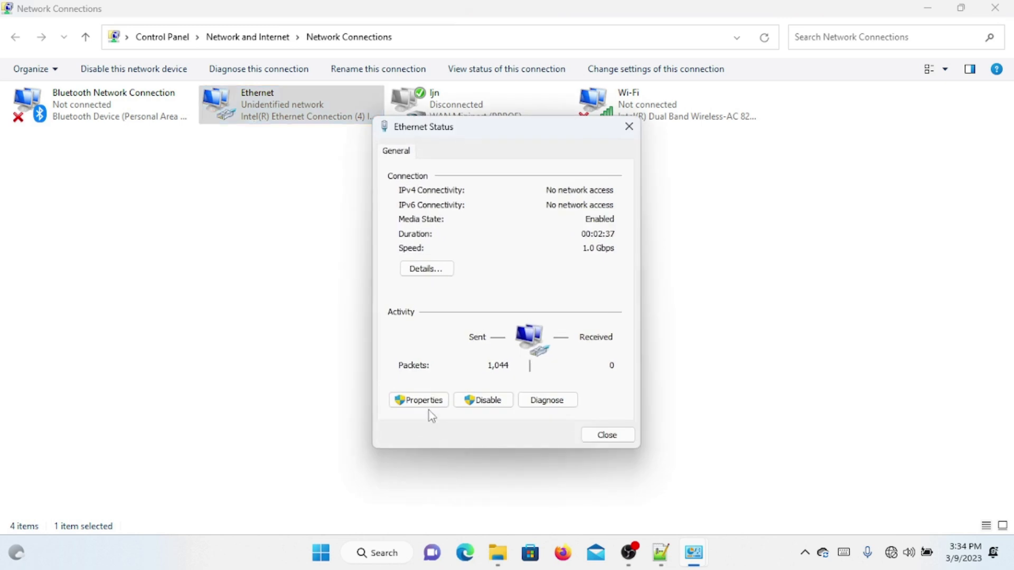
left_click(432, 403)
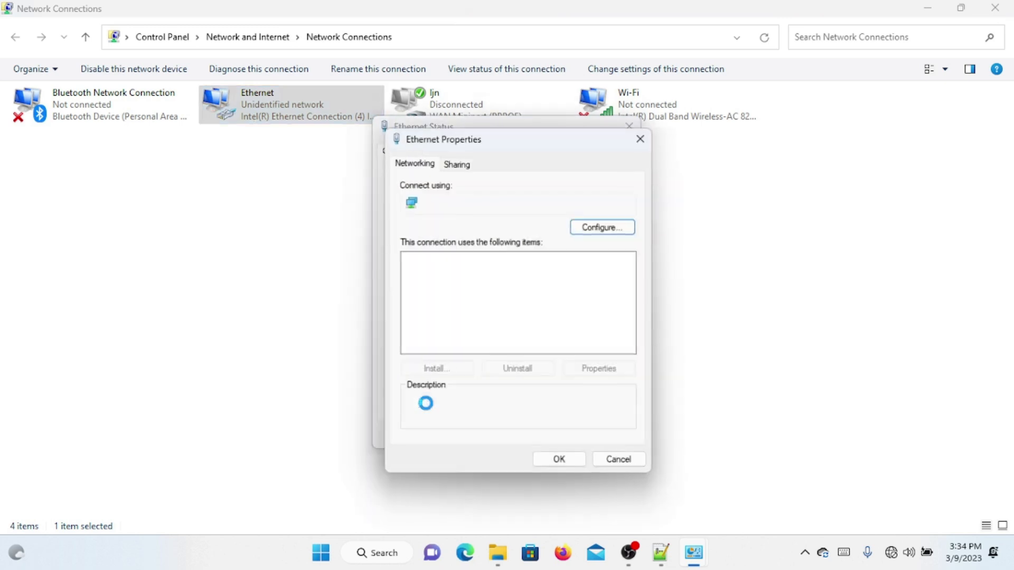
double_click(572, 321)
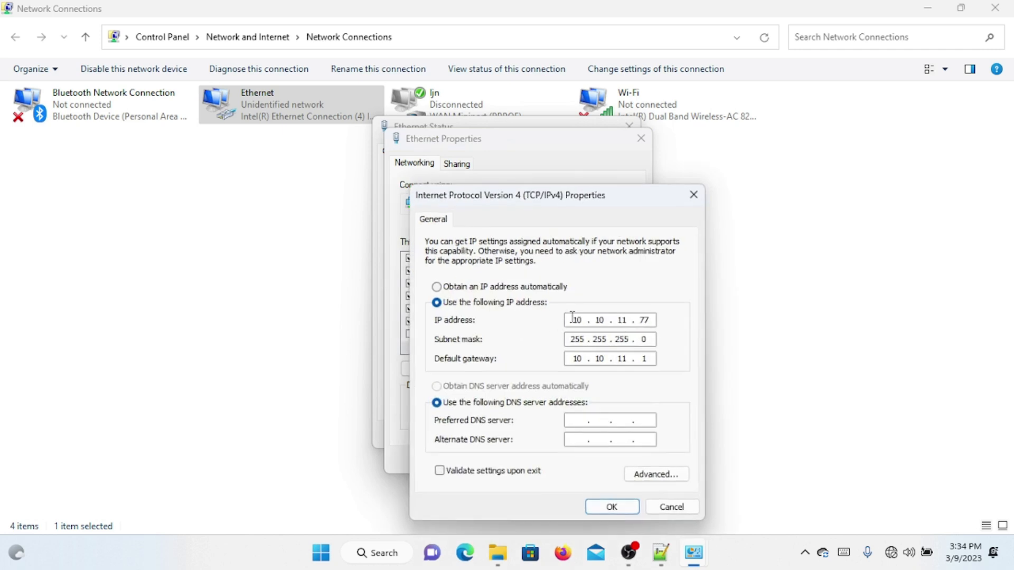
Step: Set the Ethernet IPv4 to 169.254.9.33, mask 255.255.255.0, gateway 169.254.9.40, and save
double_click(577, 319)
key("ctrl+v")
double_click(577, 355)
key("ctrl+v")
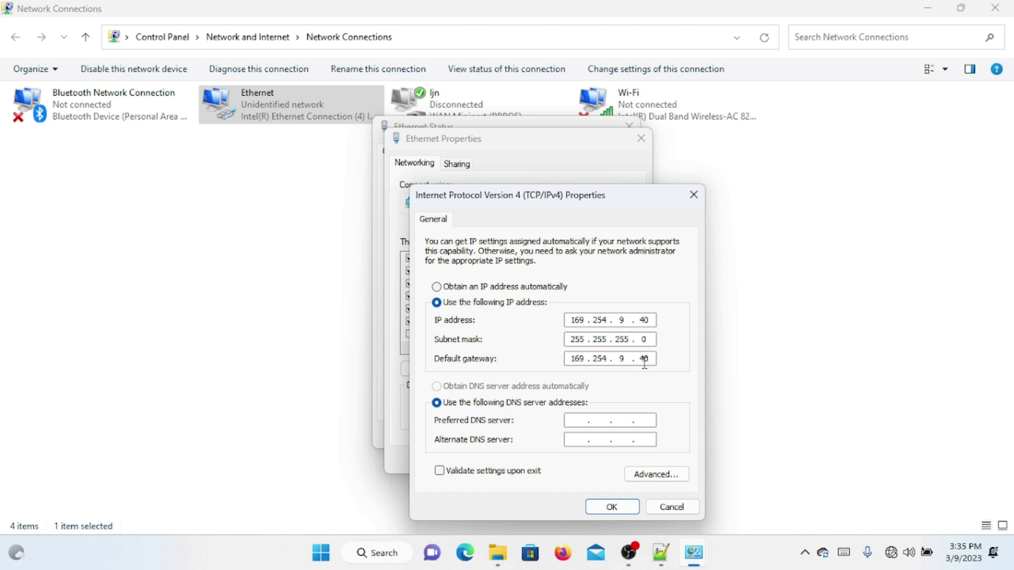
double_click(653, 321)
type("2")
key("BackSpace")
type("33")
left_click(612, 507)
left_click(574, 460)
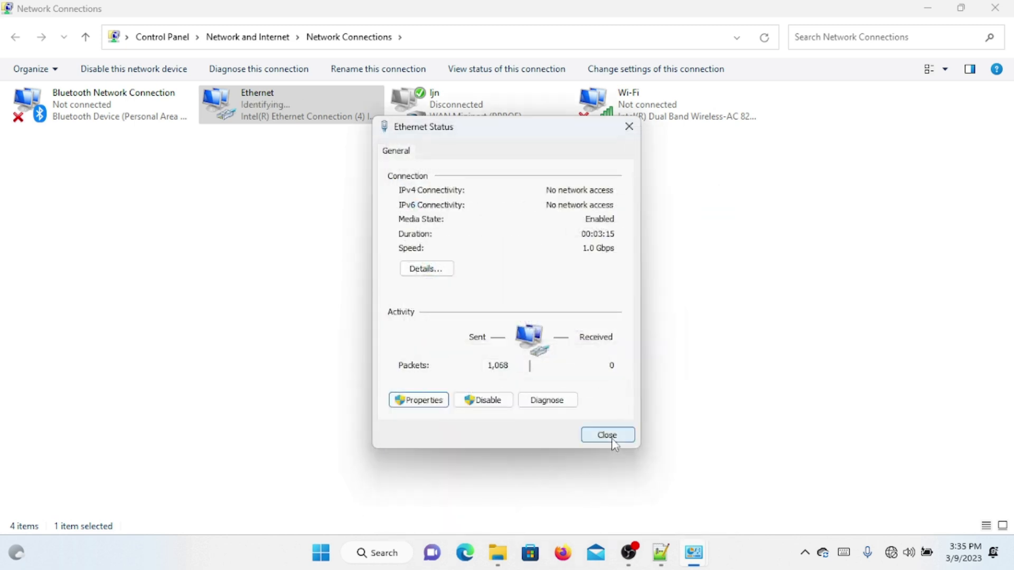
Step: Close Ethernet Status and ping 169.254.9.40 from Command Prompt, getting 4 of 4 replies
left_click(607, 435)
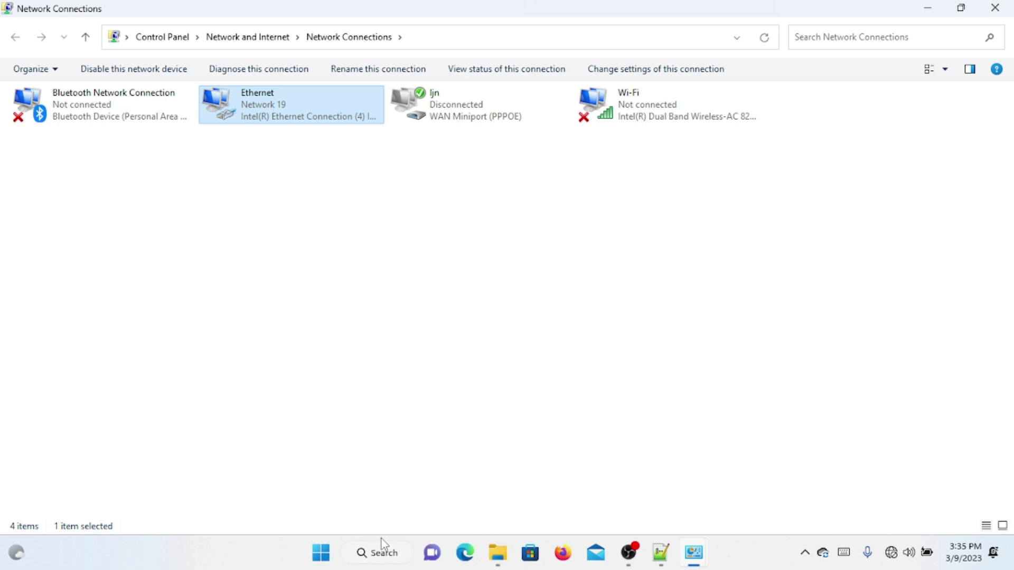
left_click(325, 560)
type("cmd")
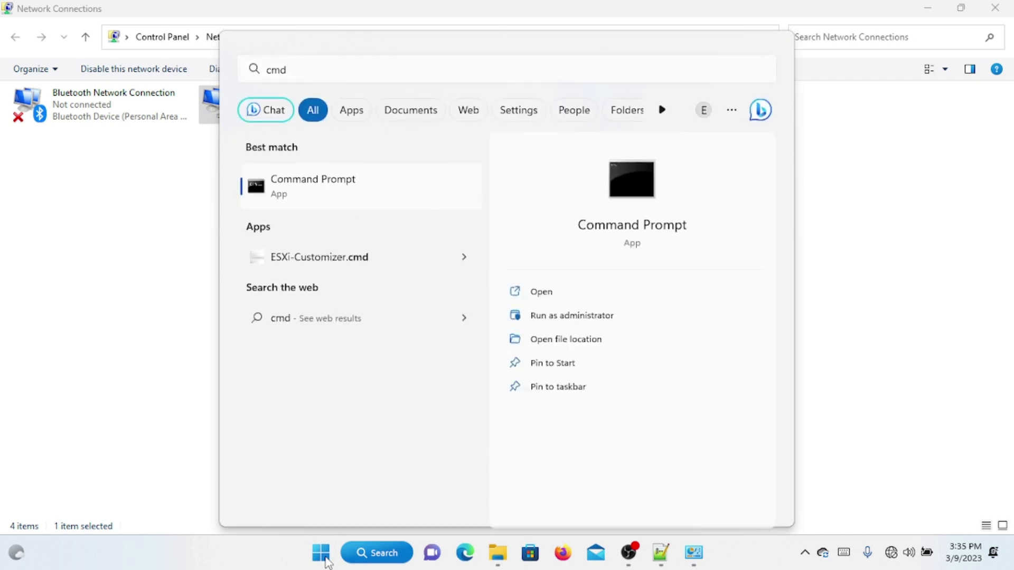
key("Return")
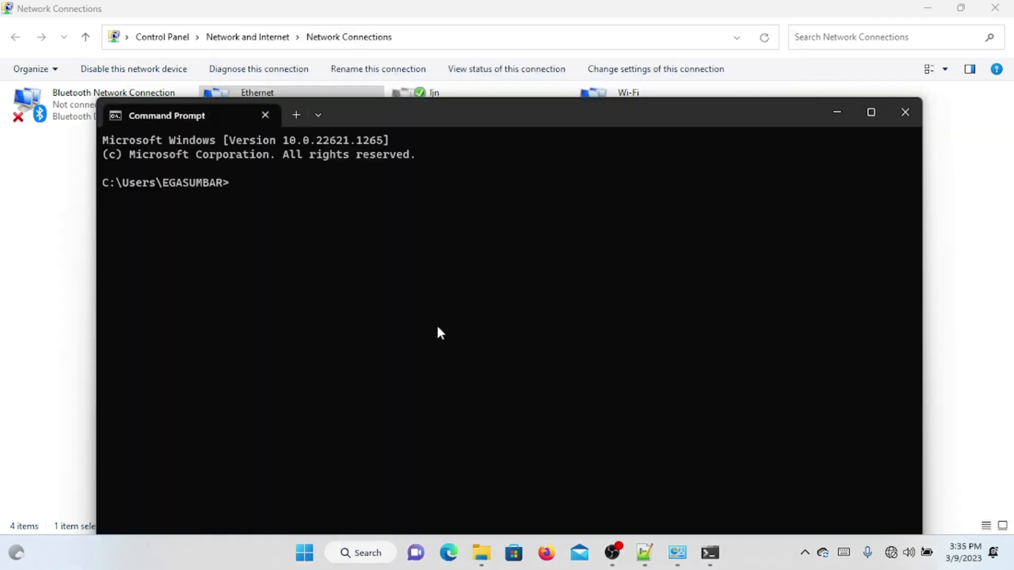
type("ping")
right_click(346, 226)
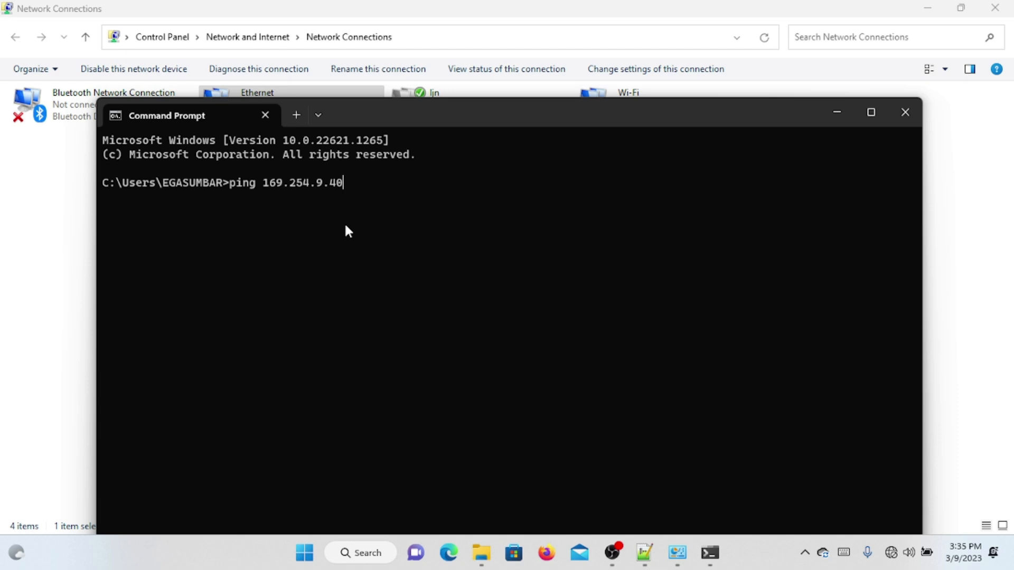
key("Return")
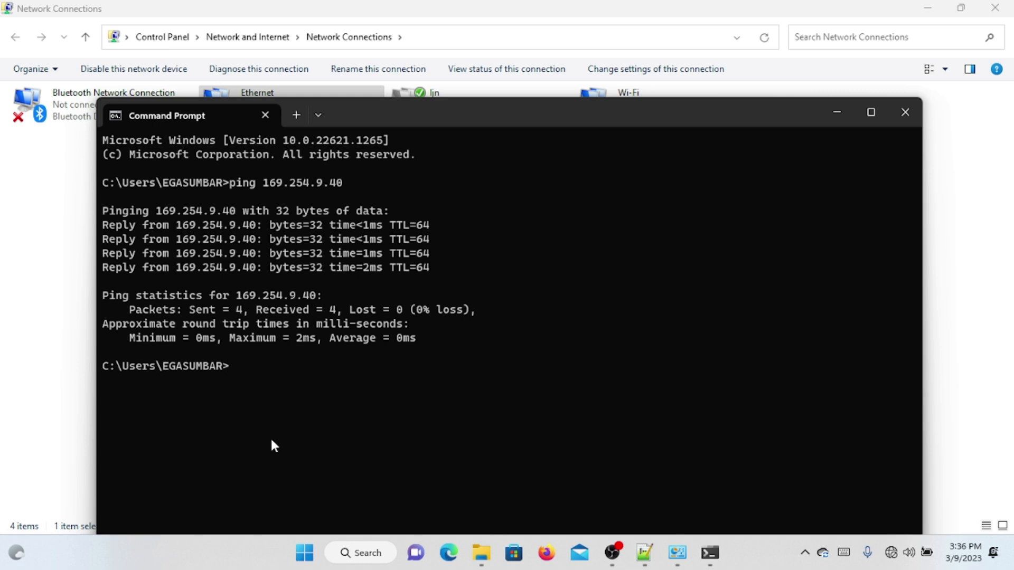
left_click(448, 553)
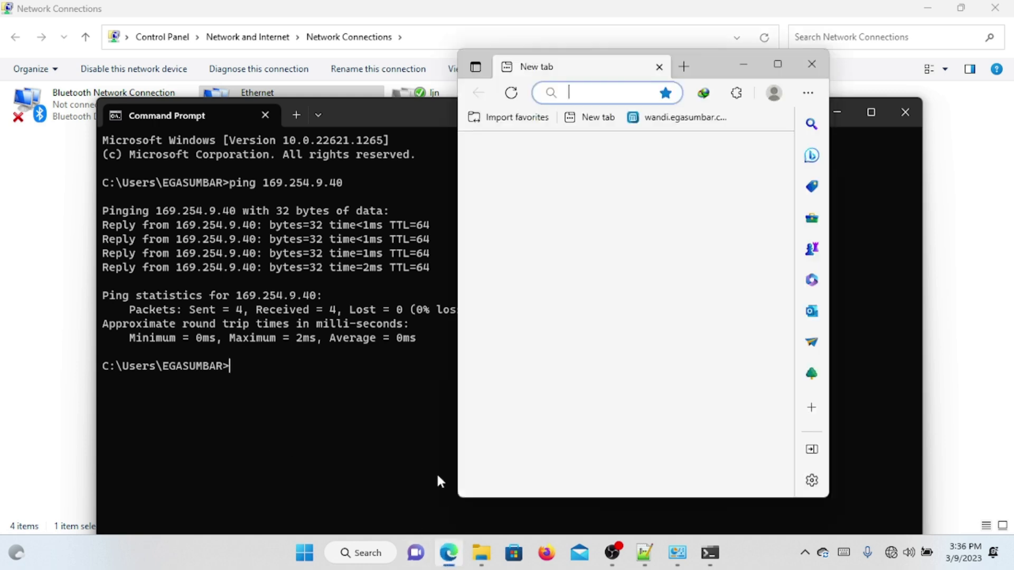
Step: Browse to 169.254.9.40 in Edge, proceeding past the certificate warning to the ESXi welcome page
right_click(587, 94)
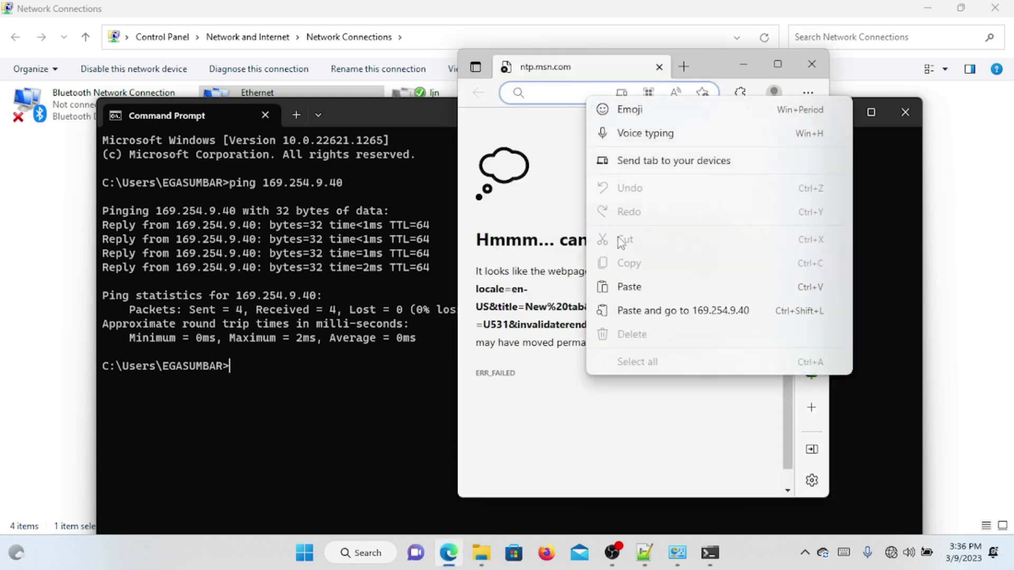
left_click(622, 291)
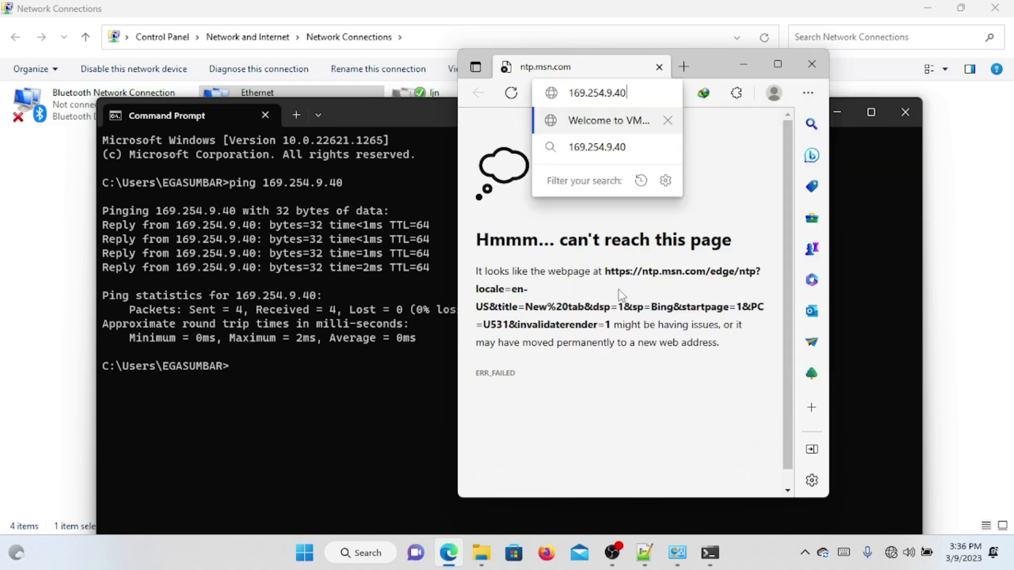
key("Return")
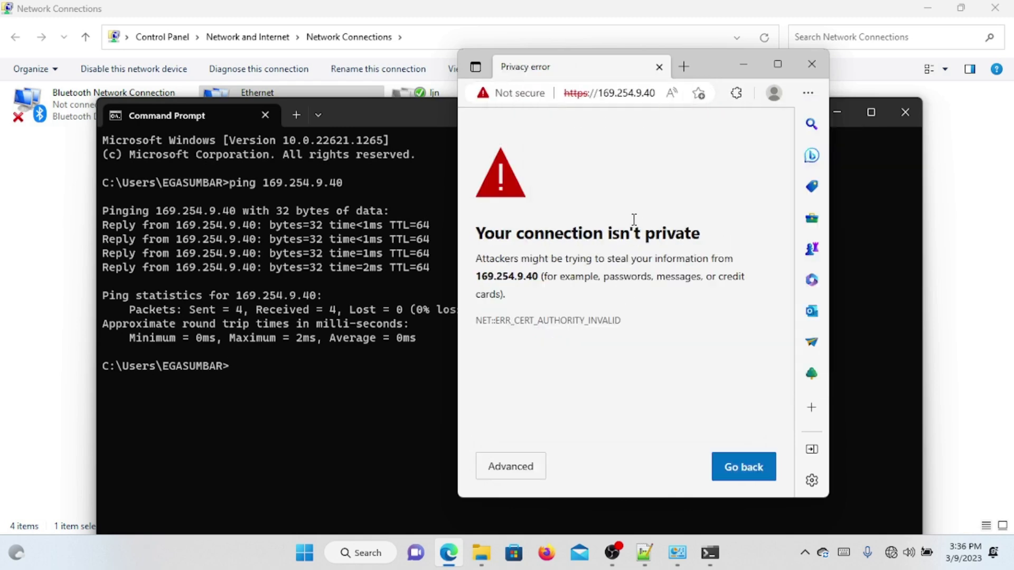
left_click(768, 64)
left_click(304, 358)
left_click(342, 467)
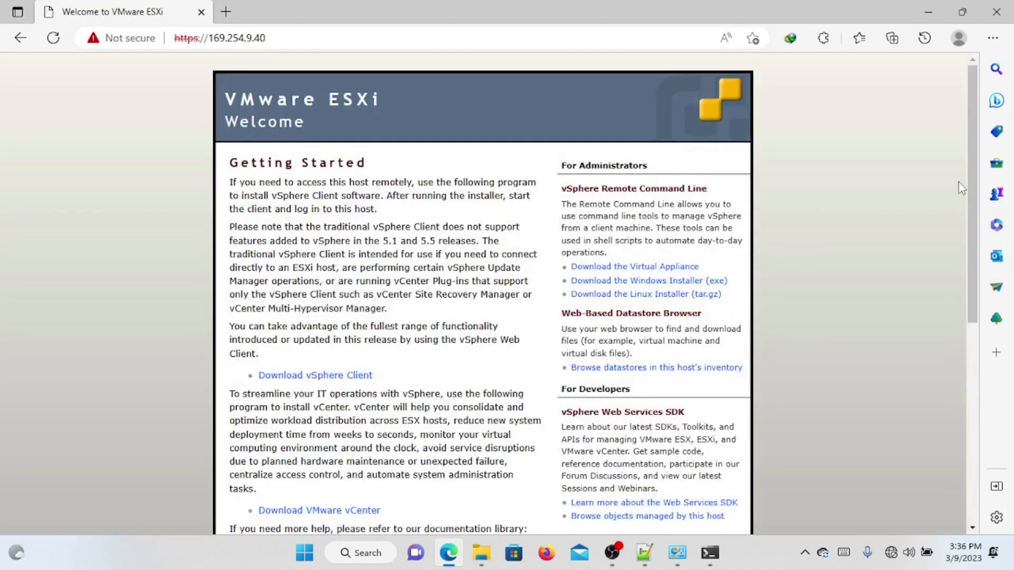
Step: Try the Download vSphere Client link, then close Edge after ERR_NAME_NOT_RESOLVED
scroll(968, 191, "down", 5)
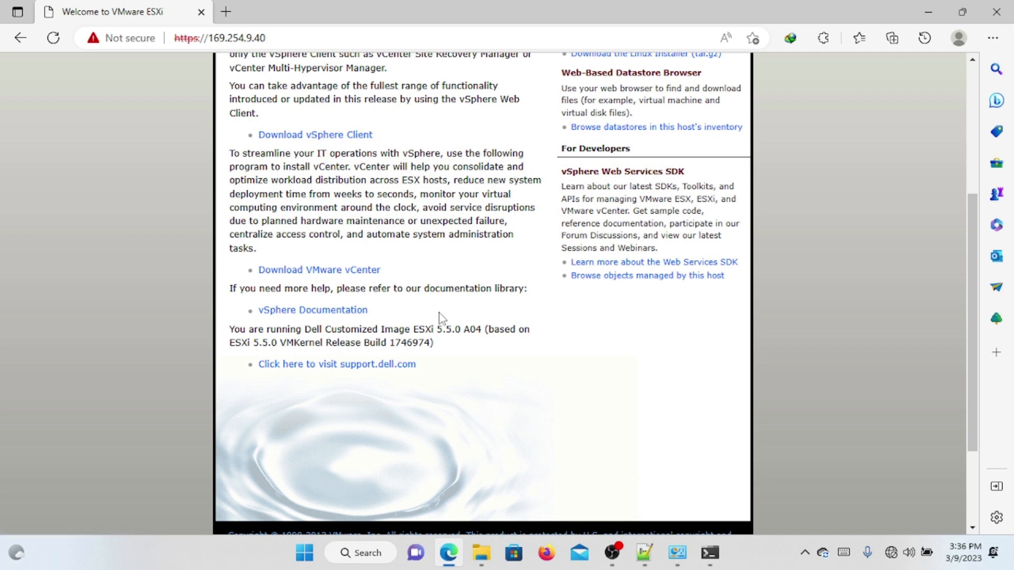
left_click(333, 138)
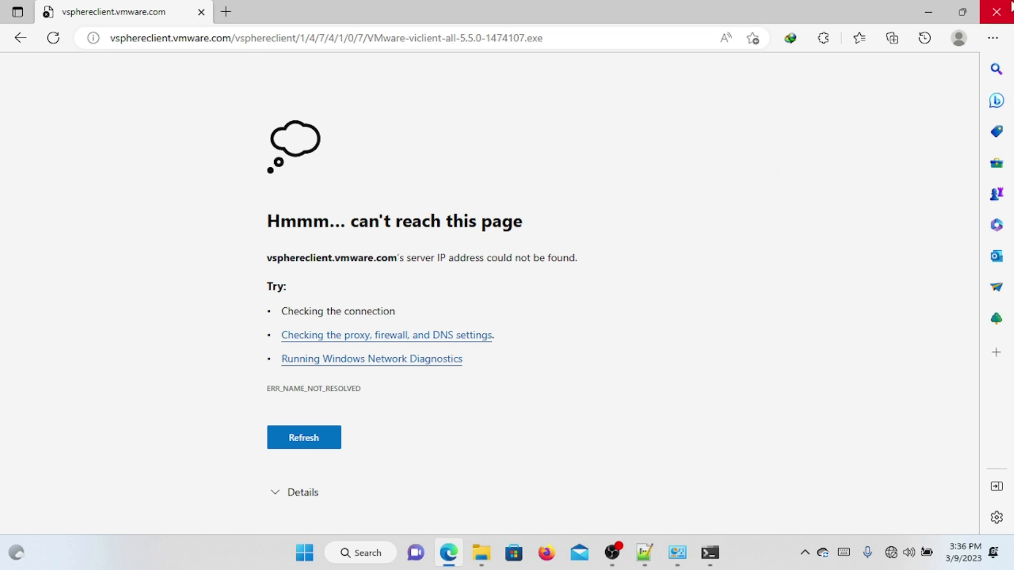
left_click(996, 10)
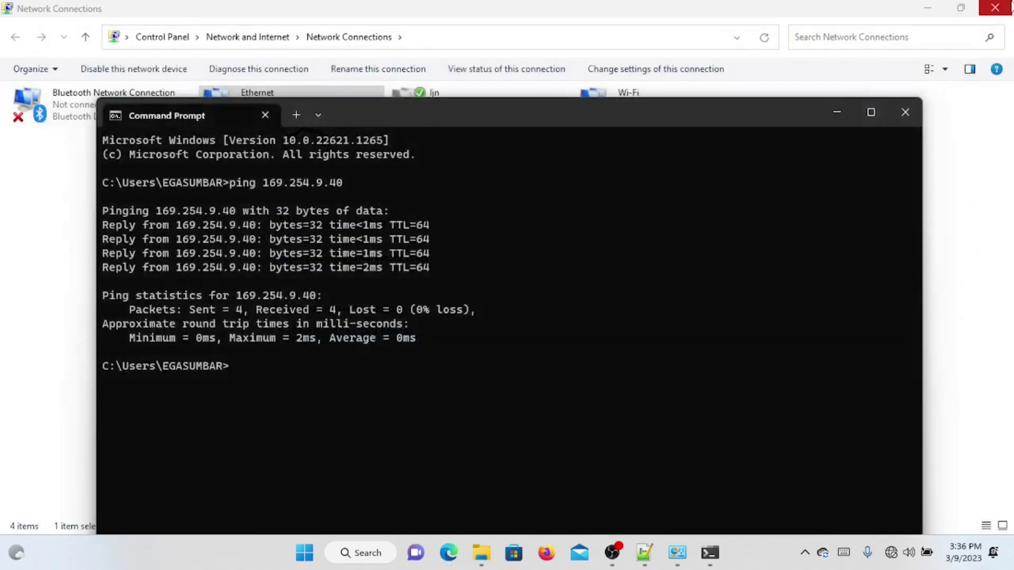
Step: Clear the desktop by closing or minimizing Command Prompt, network, OBS, Videos and Notepad++ windows
left_click(837, 113)
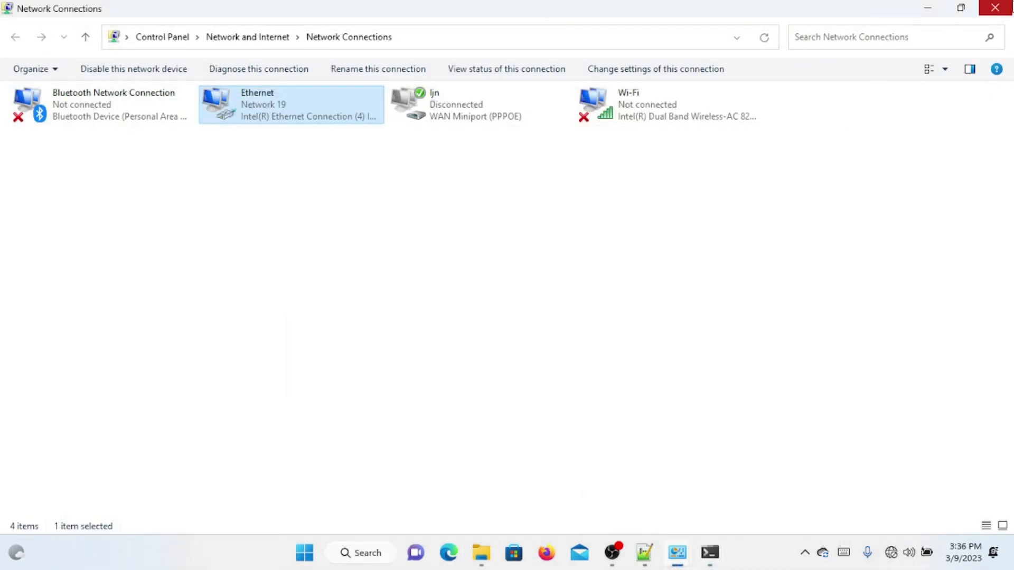
left_click(982, 14)
left_click(981, 15)
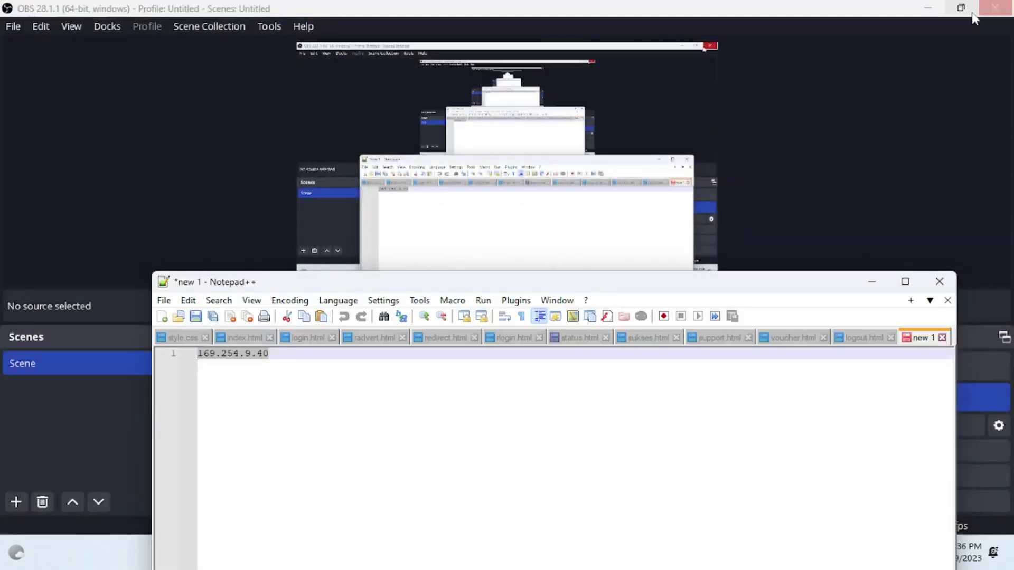
left_click(916, 1)
left_click(1013, 2)
left_click(1012, 6)
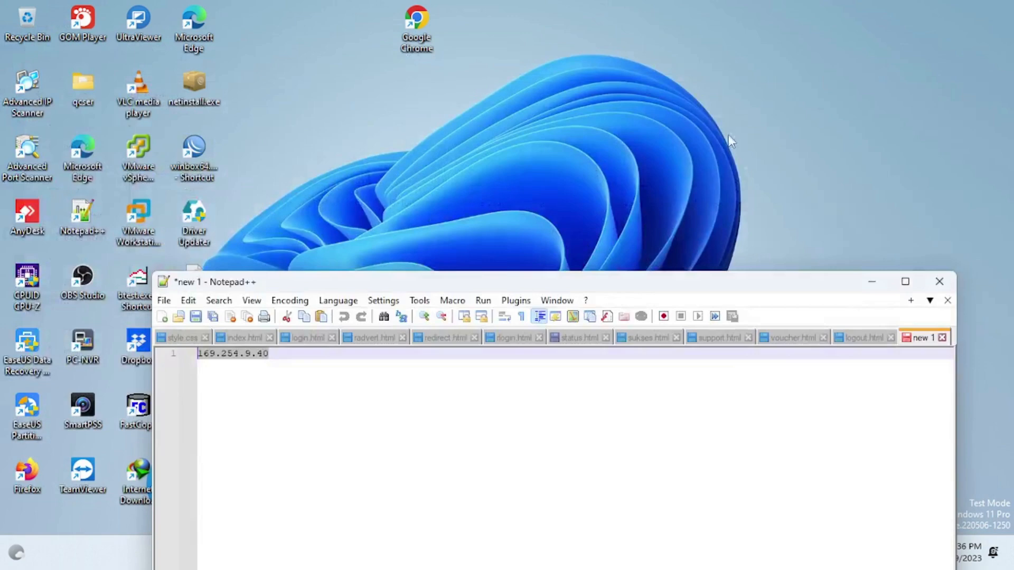
left_click(875, 284)
Step: Launch vSphere Client and set the host address to 169.254.9.40
double_click(150, 151)
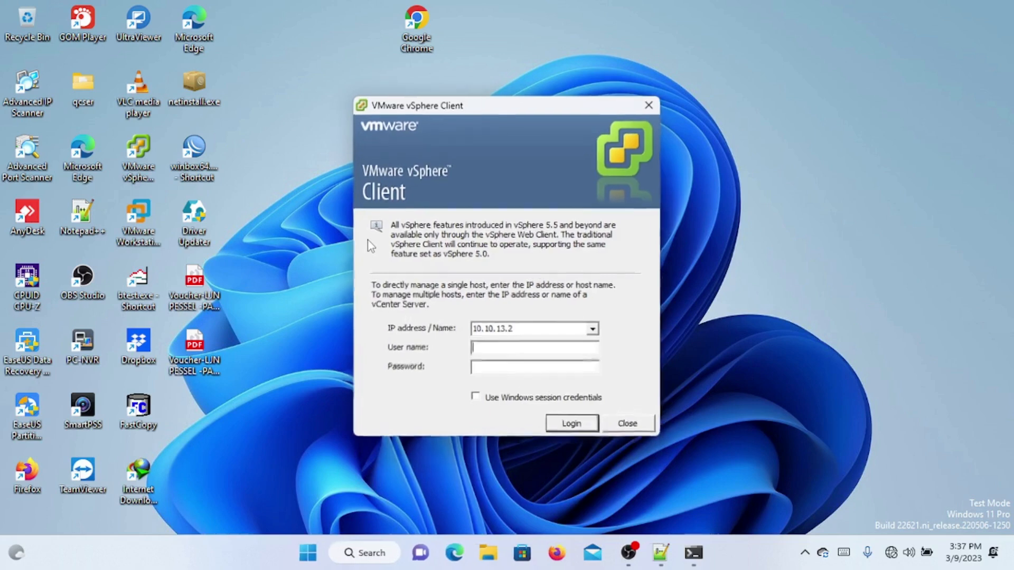
left_click_drag(473, 329, 503, 332)
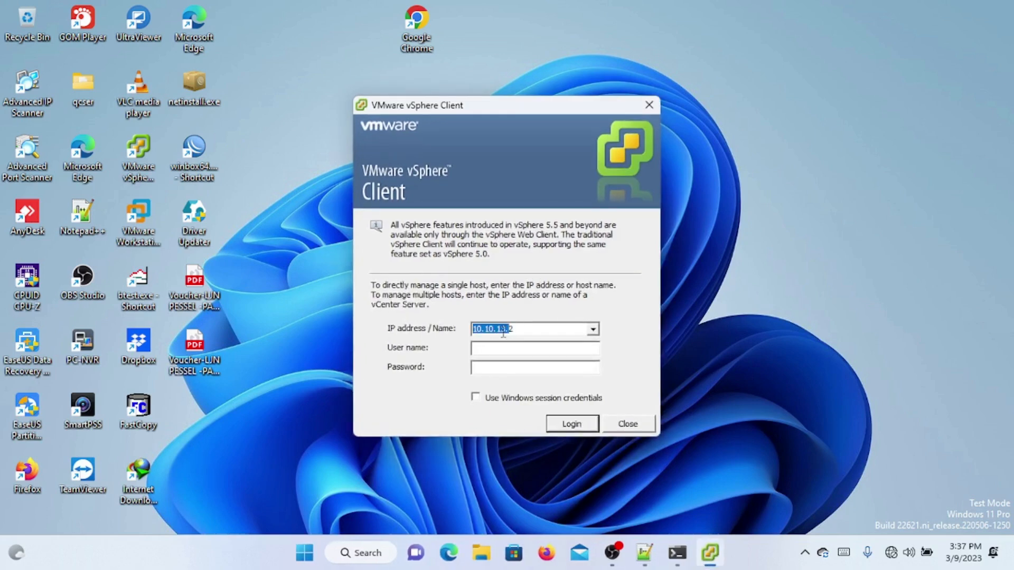
type("169.254.9.40")
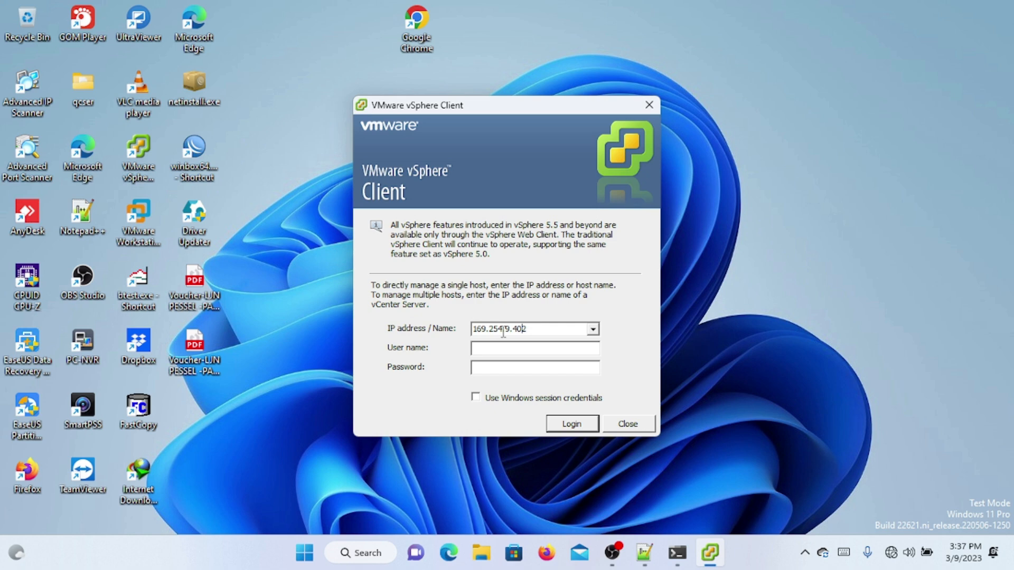
double_click(534, 331)
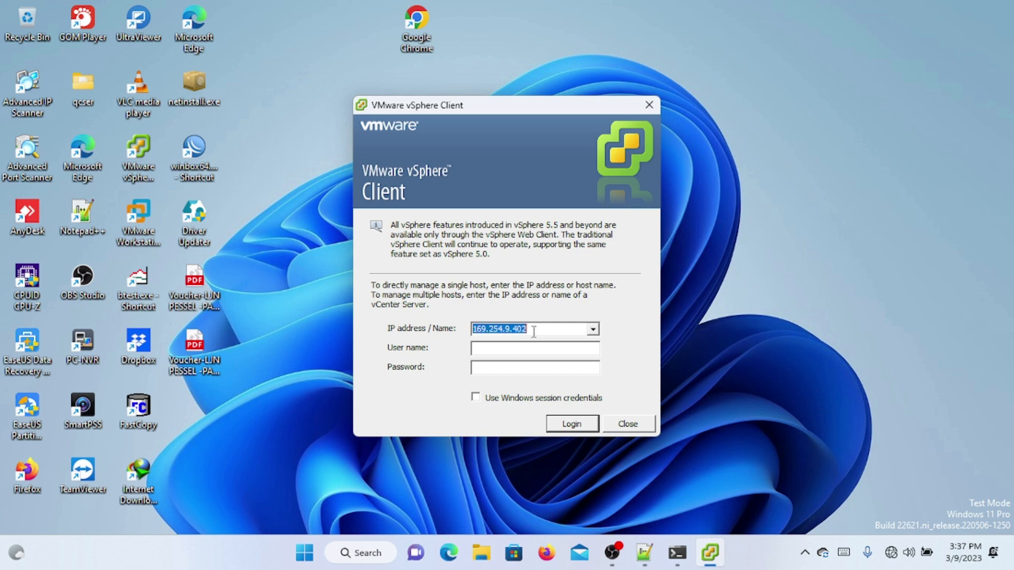
left_click(534, 331)
key("BackSpace")
left_click(518, 367)
Step: Log in as root with the password, ignore the certificate warning and dismiss the evaluation notice
left_click(510, 347)
type("root******")
key("Return")
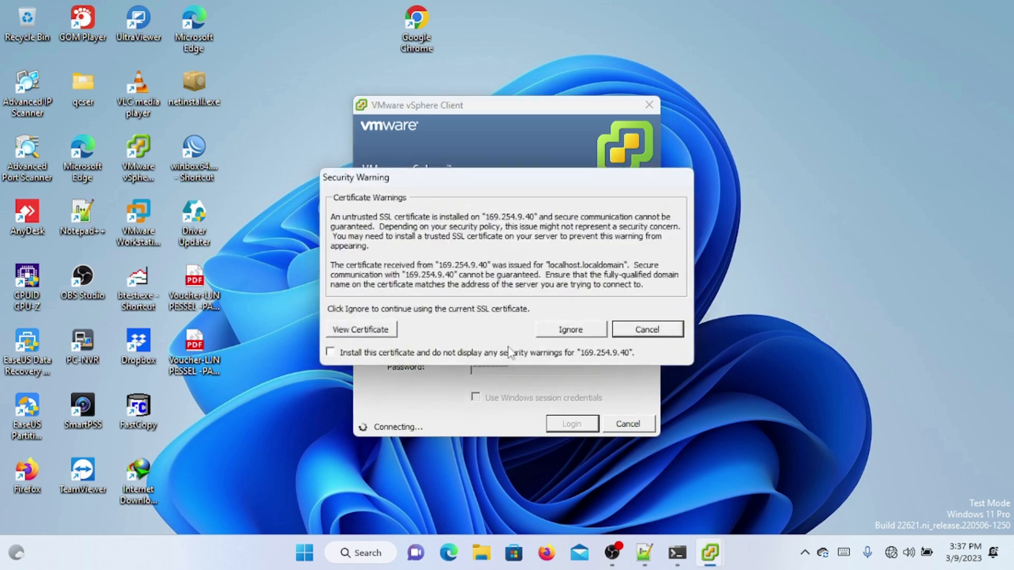
left_click(575, 329)
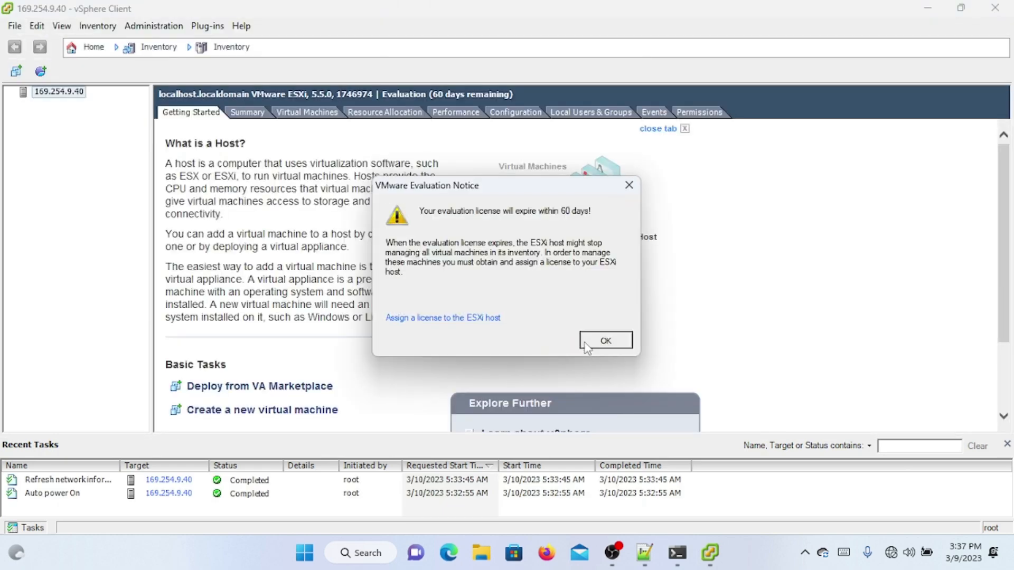
left_click(586, 345)
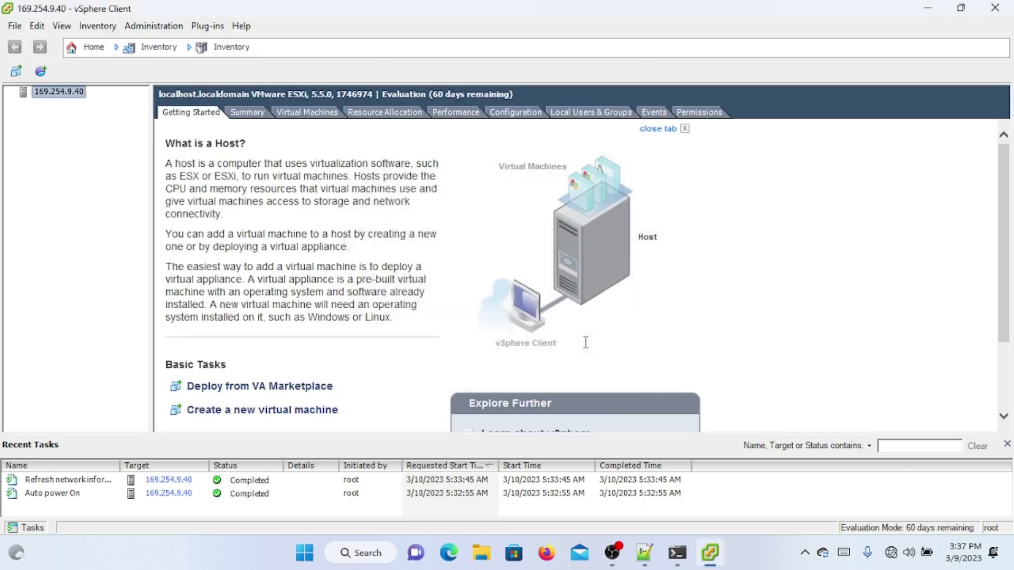
Step: Show the host's Configuration > Network Adapters list with vmnic0, vmnic1 and vmnic2
left_click(521, 113)
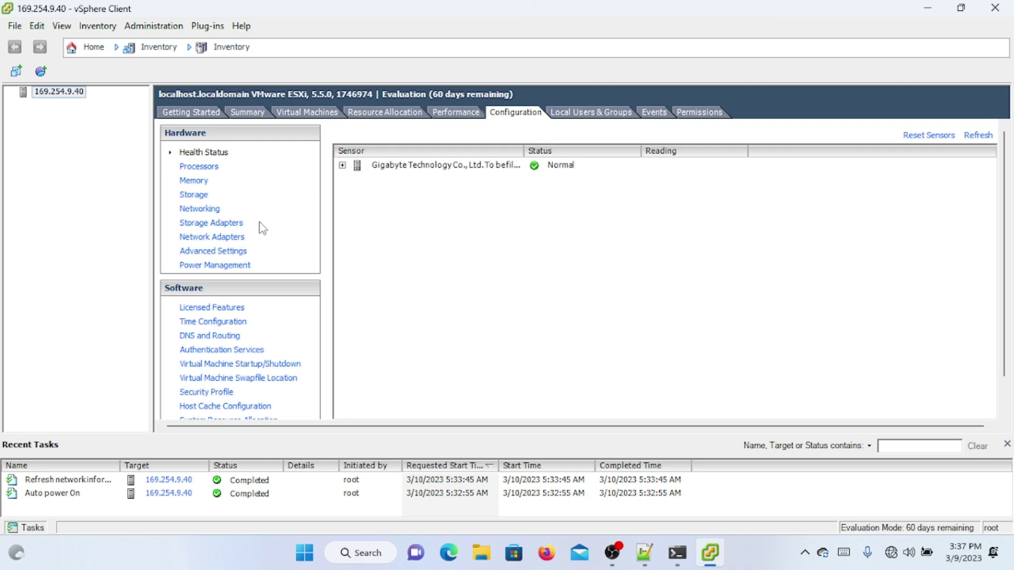
left_click(237, 224)
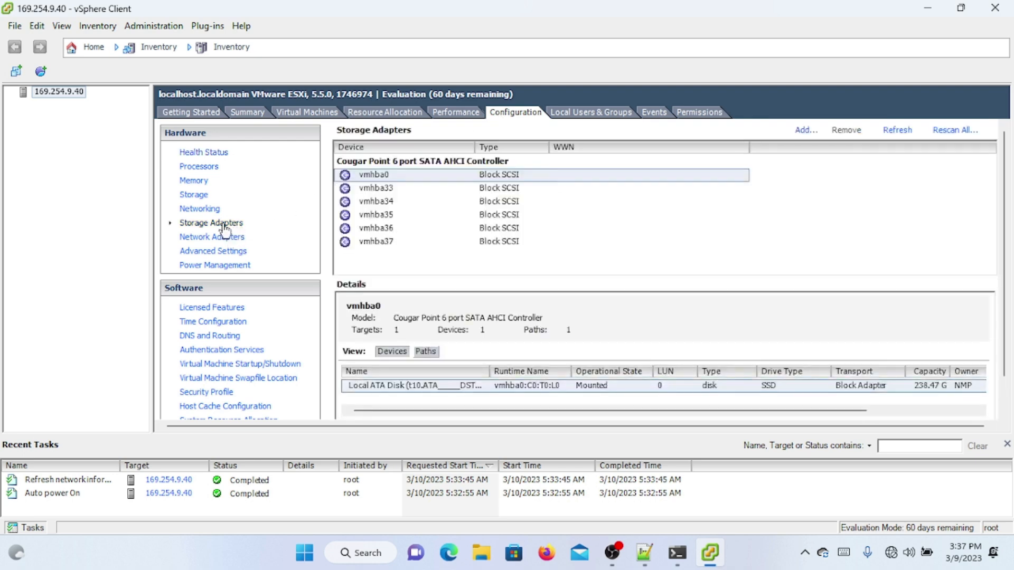
left_click(208, 242)
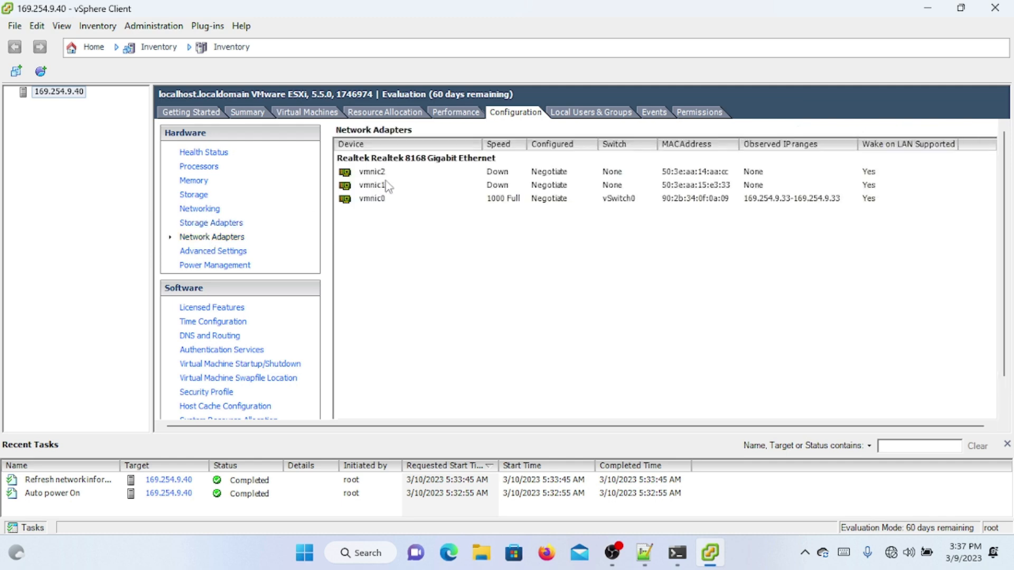
Step: Sort adapters by device and click through vmnic0, vmnic1 and vmnic2 to compare speed and switch
left_click(399, 173)
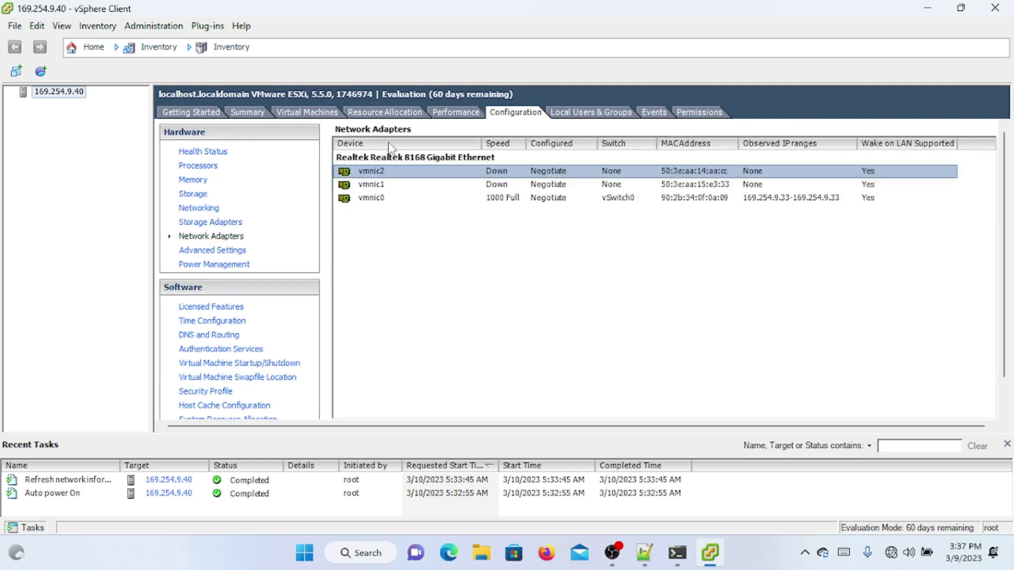
left_click(392, 144)
left_click(403, 186)
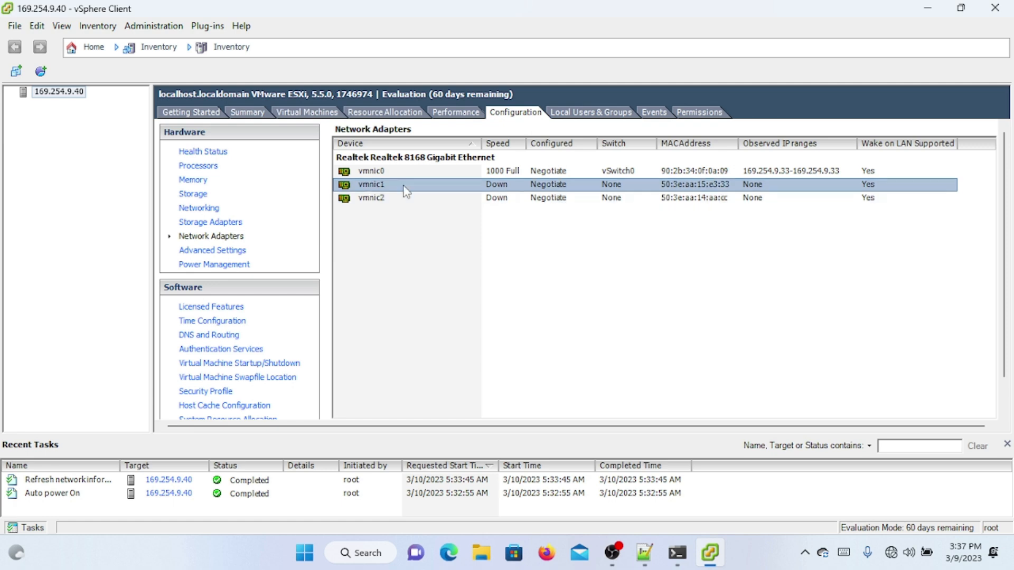
left_click(456, 176)
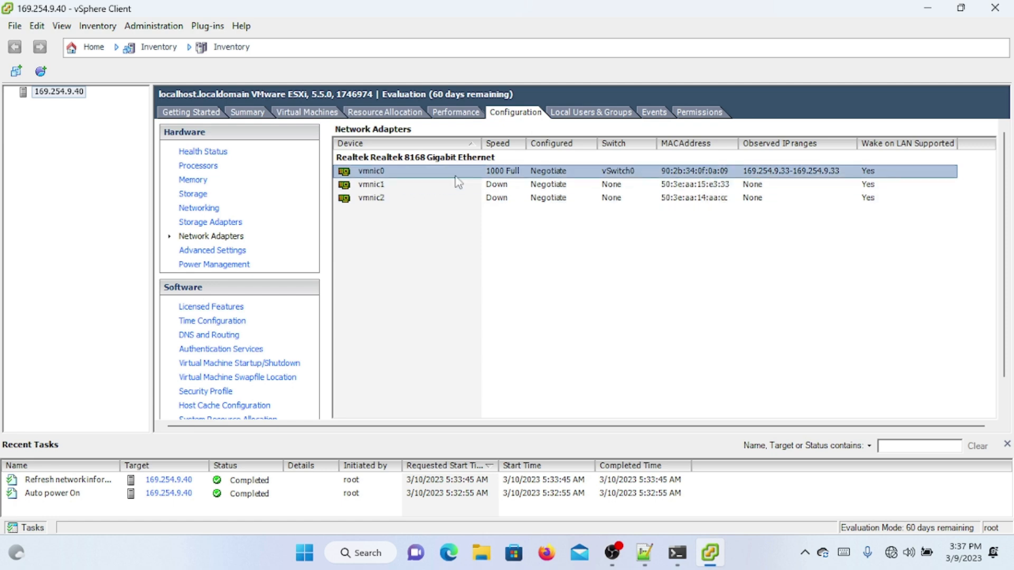
left_click(423, 185)
left_click(384, 202)
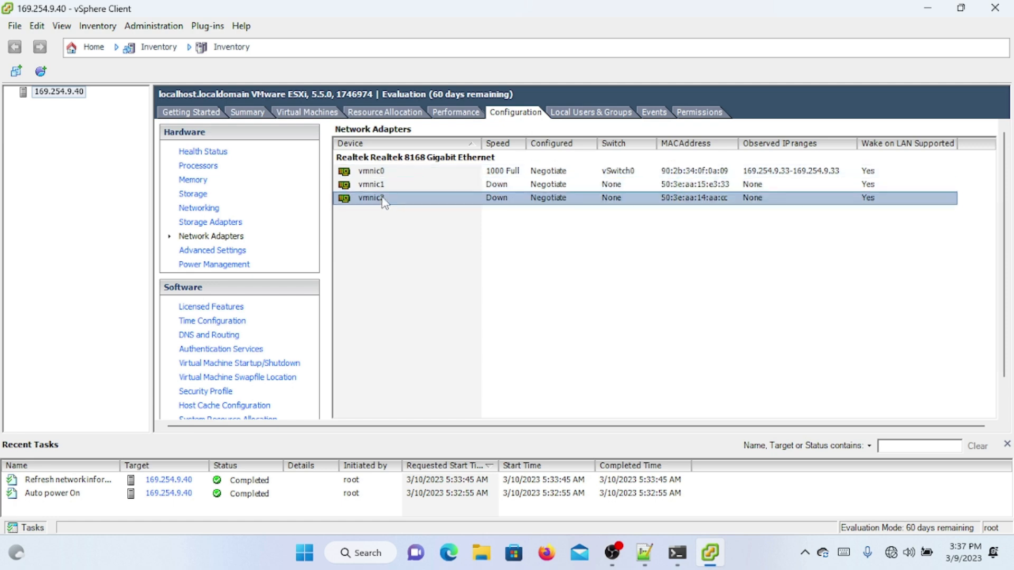
left_click(418, 189)
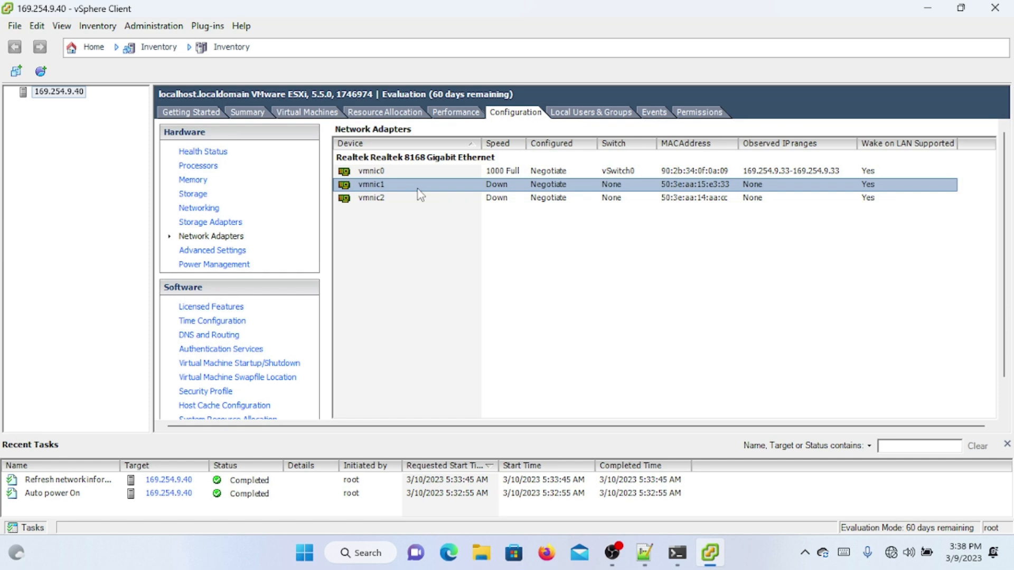
left_click(442, 173)
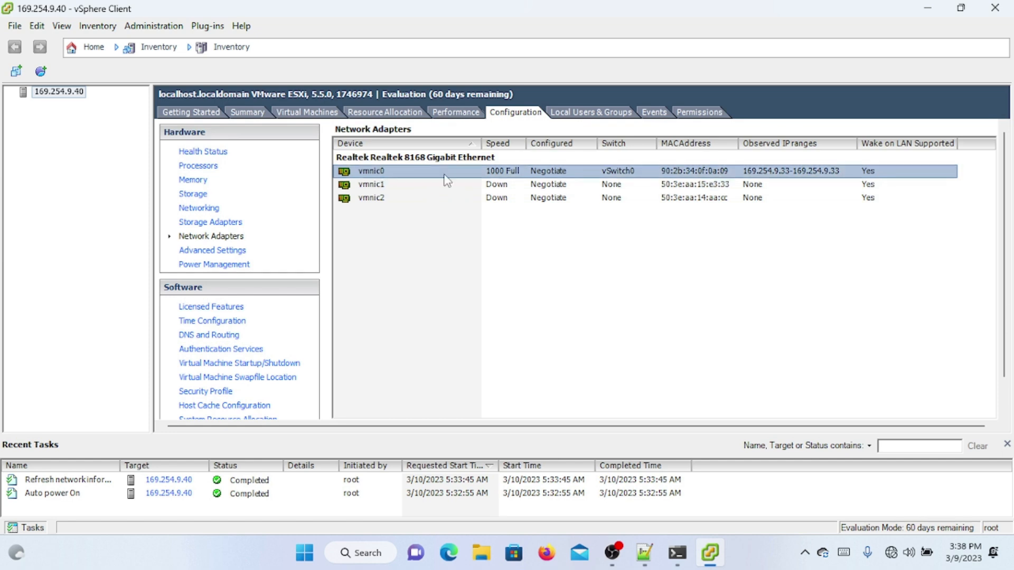
left_click(390, 187)
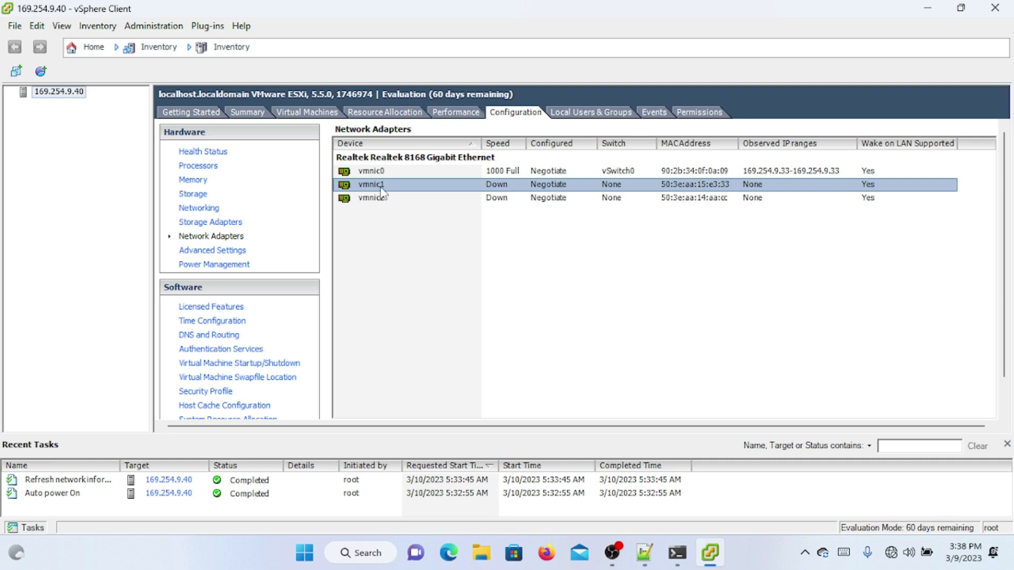
left_click(375, 172)
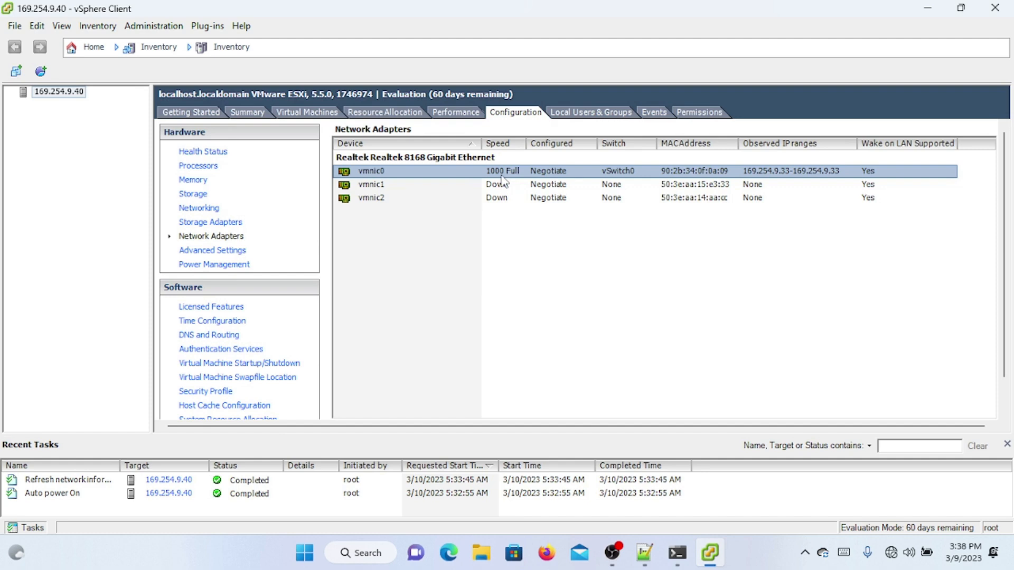
left_click(460, 186)
left_click(448, 173)
left_click(421, 190)
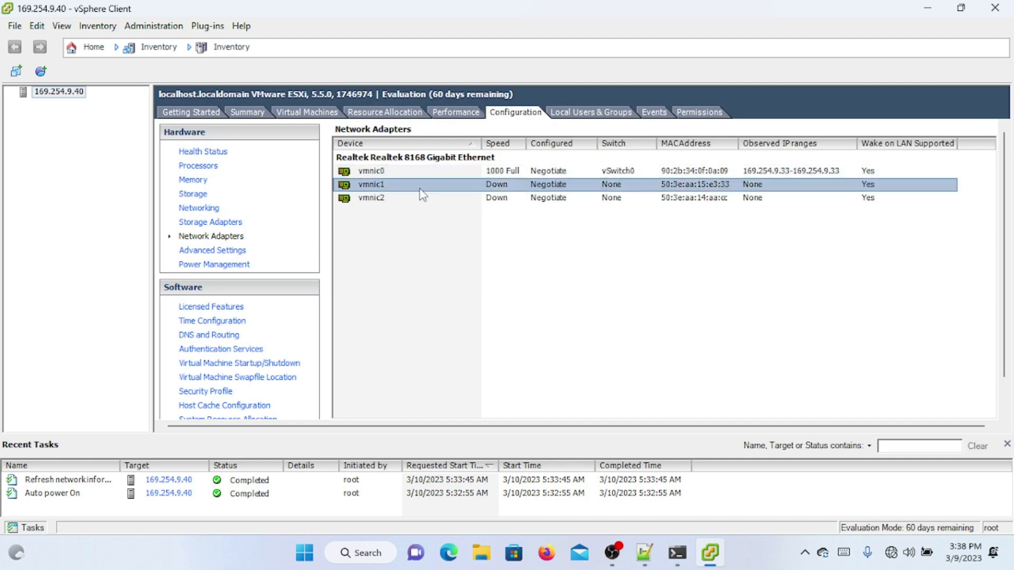
left_click(400, 199)
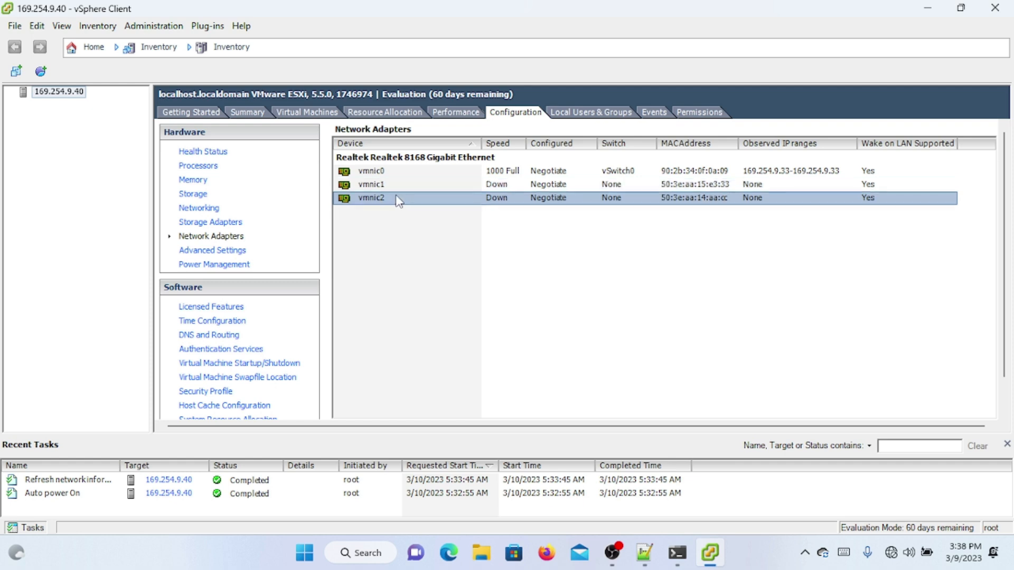
key("Up")
key("Up")
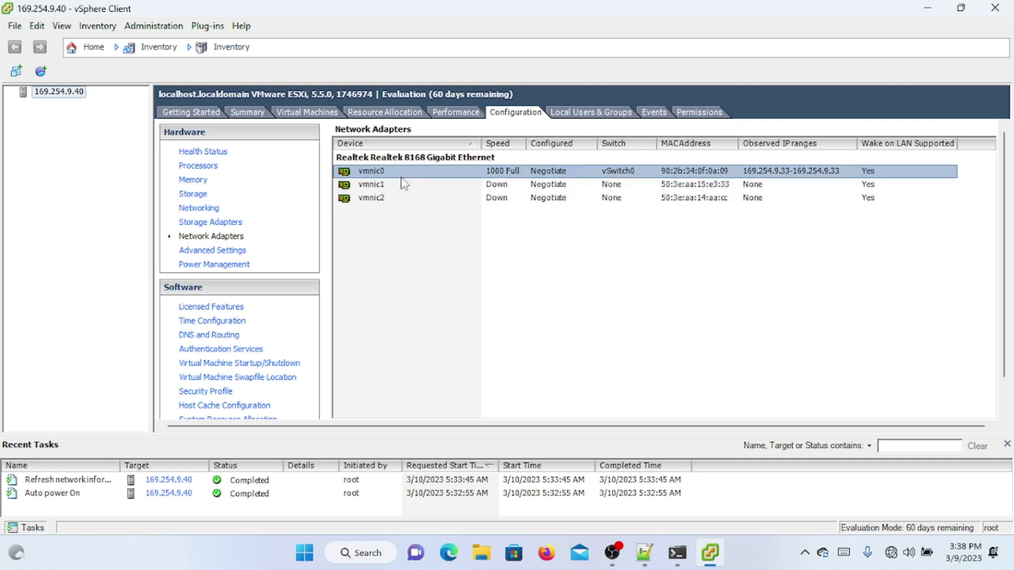
left_click(395, 188)
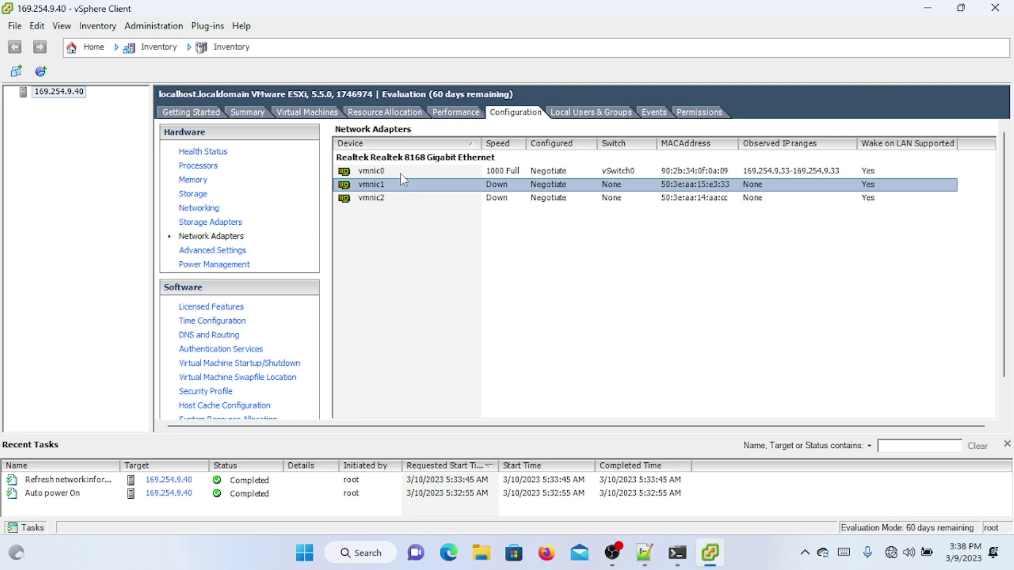
left_click(400, 175)
left_click(378, 184)
left_click(384, 199)
left_click(384, 186)
left_click(377, 172)
left_click(379, 186)
left_click(379, 199)
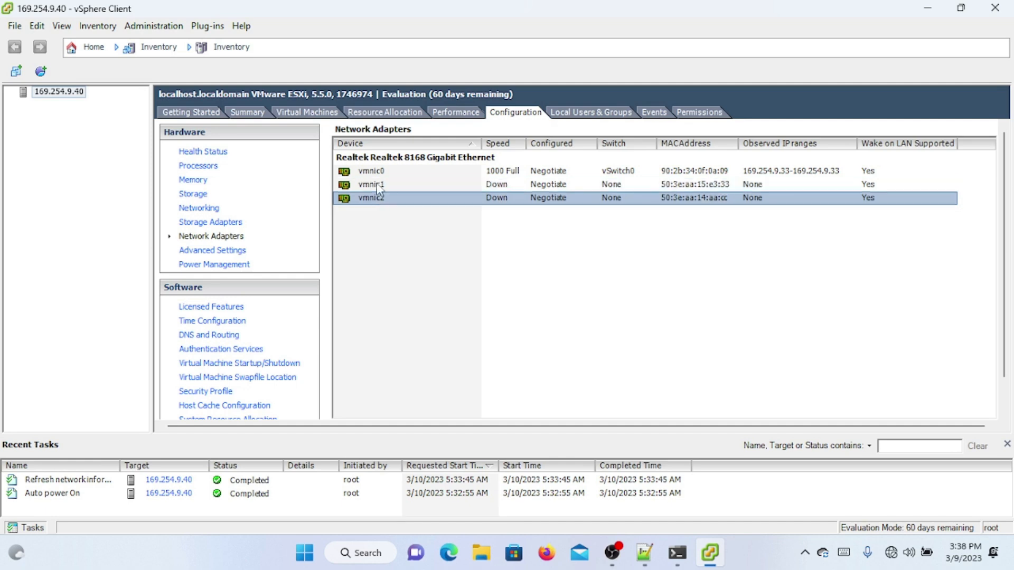
left_click(379, 186)
left_click(384, 170)
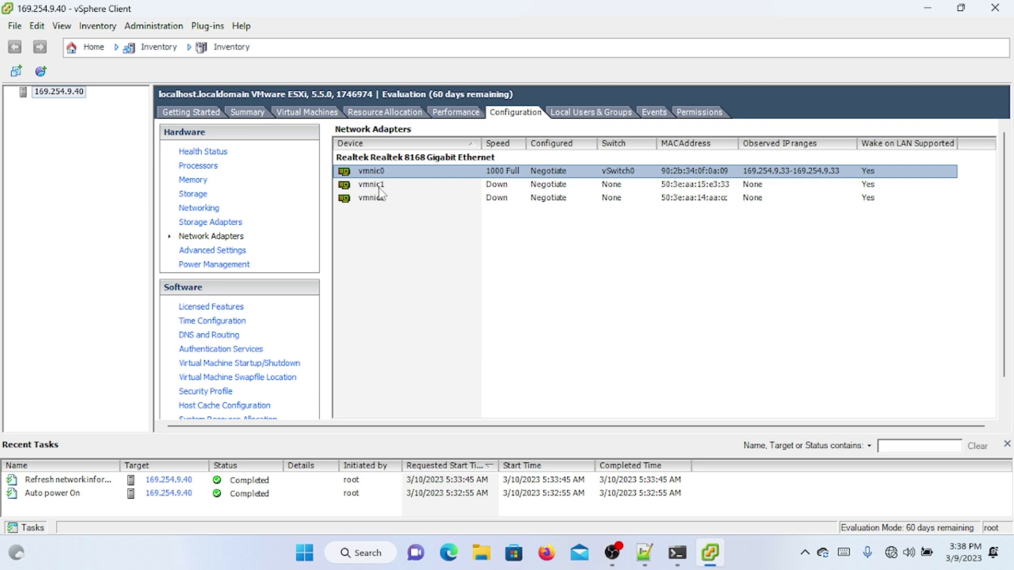
left_click(379, 189)
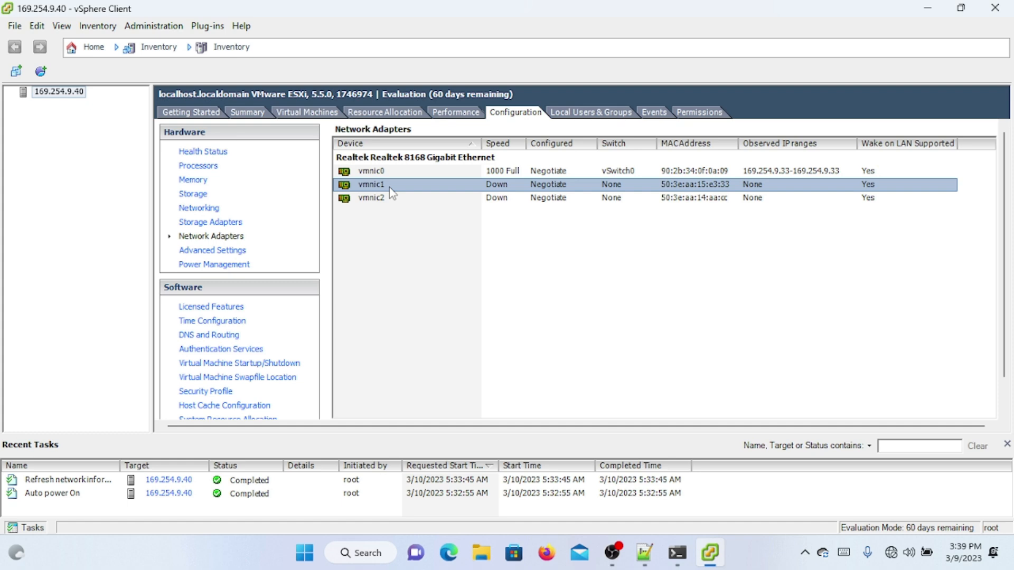
Step: Refresh the configuration view and recheck vmnic1 and vmnic2 link status (down, no switch)
left_click(475, 117)
left_click(494, 114)
left_click(446, 200)
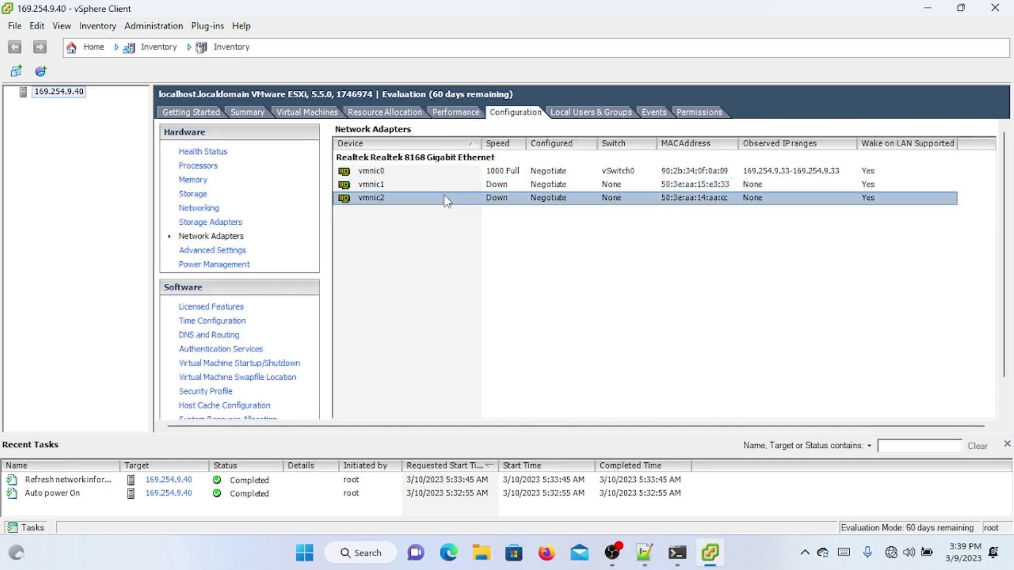
left_click(463, 187)
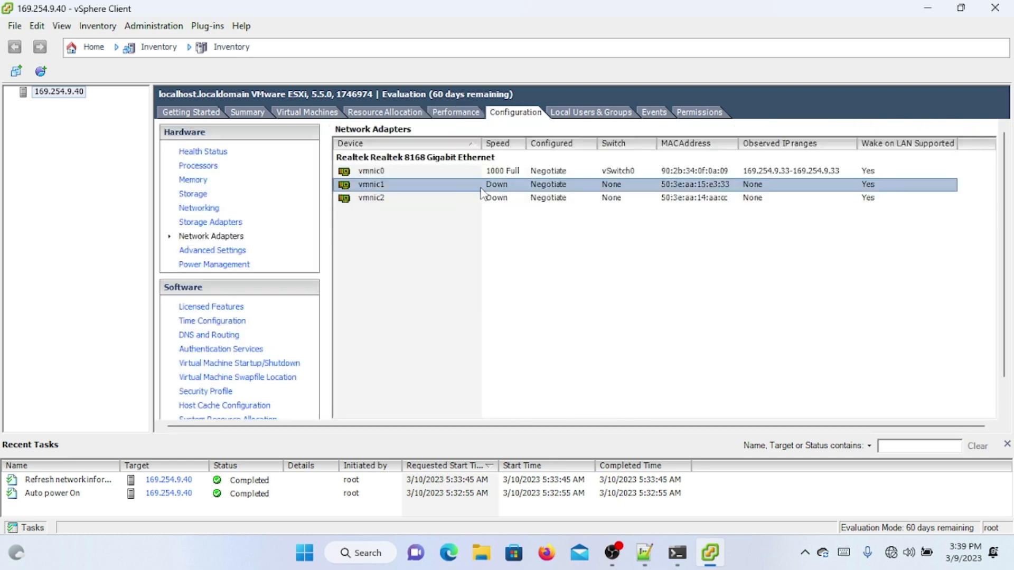
left_click(507, 174)
left_click(508, 185)
left_click(570, 120)
left_click(543, 119)
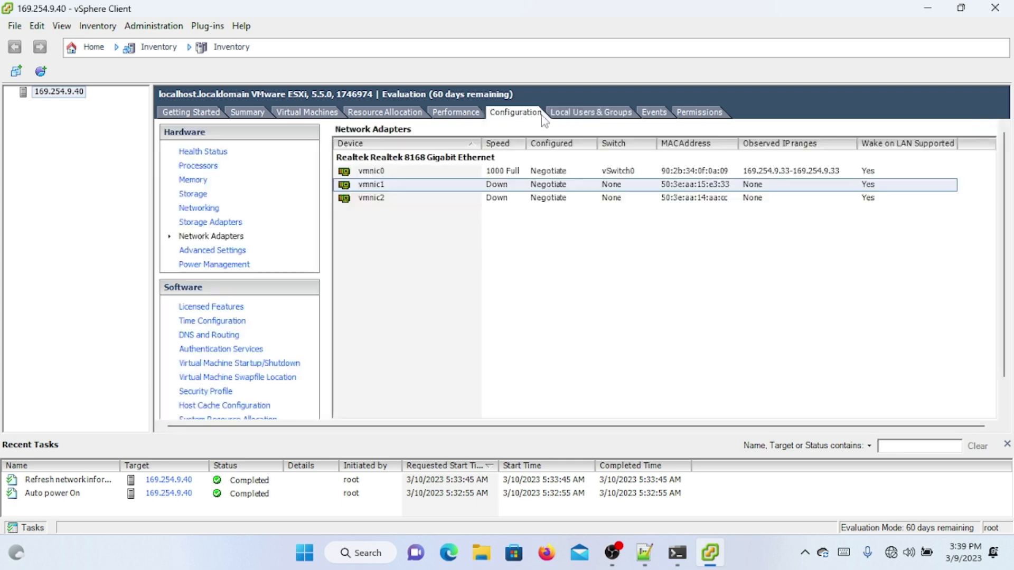
left_click(561, 200)
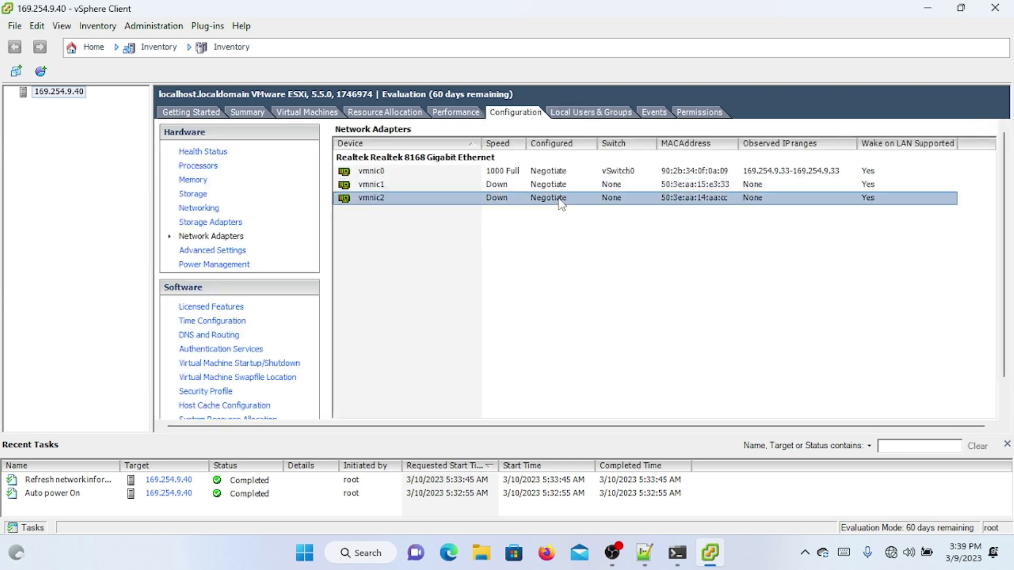
left_click(519, 186)
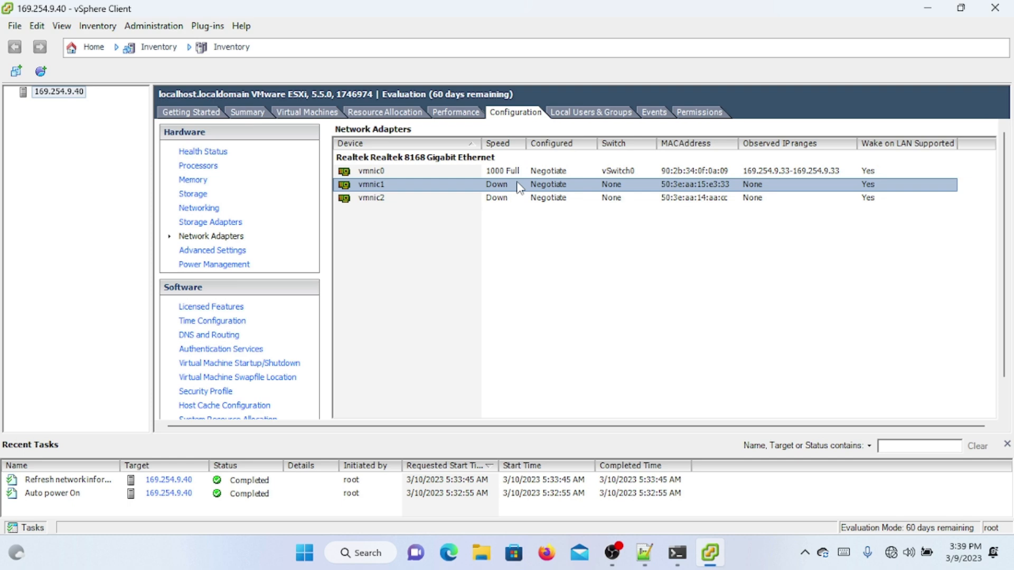
Step: Reload and sort the Network Adapters list; vmnic1 now shows a 100 Full link
left_click(221, 226)
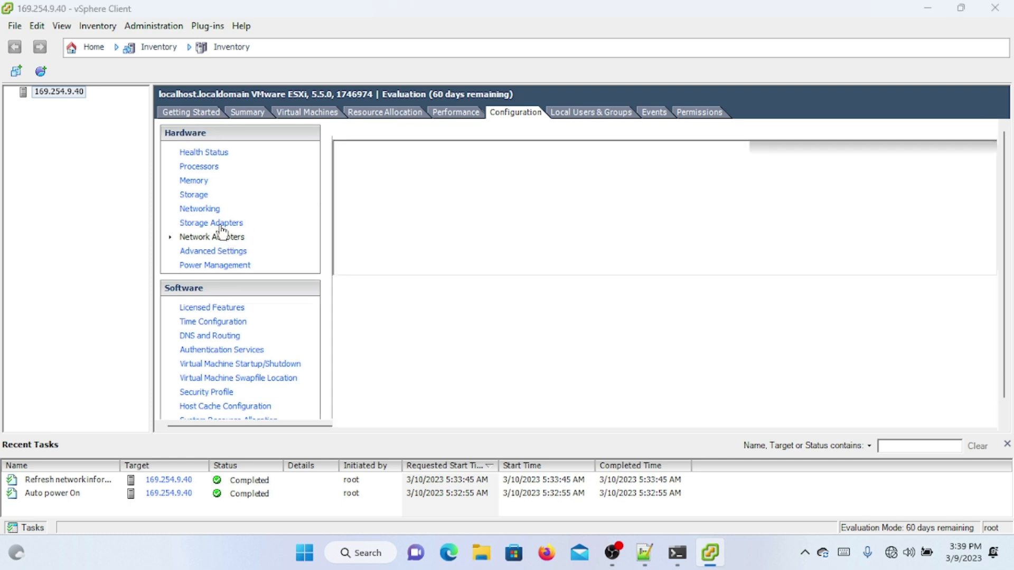
left_click(227, 238)
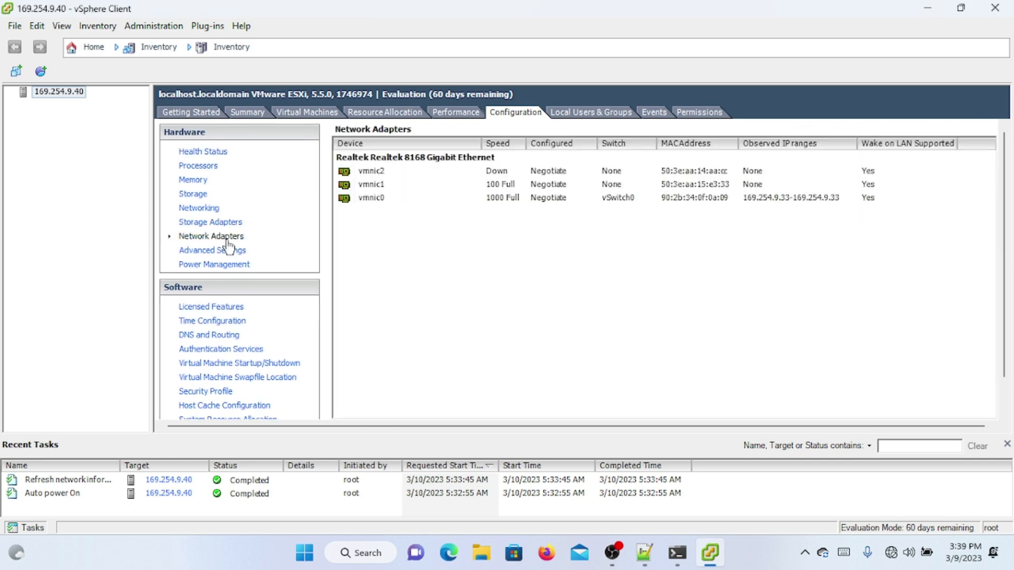
left_click(361, 190)
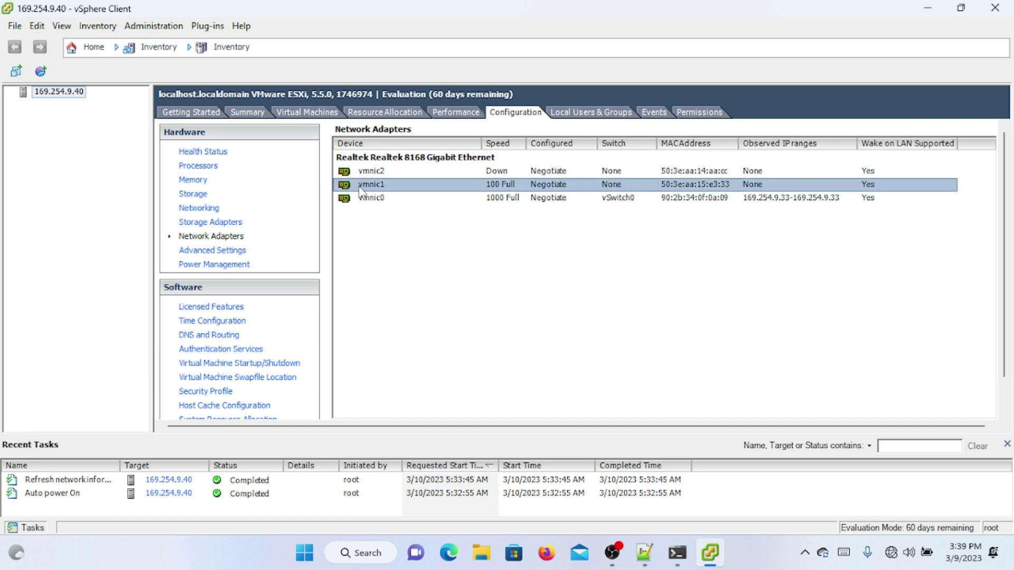
left_click(391, 204)
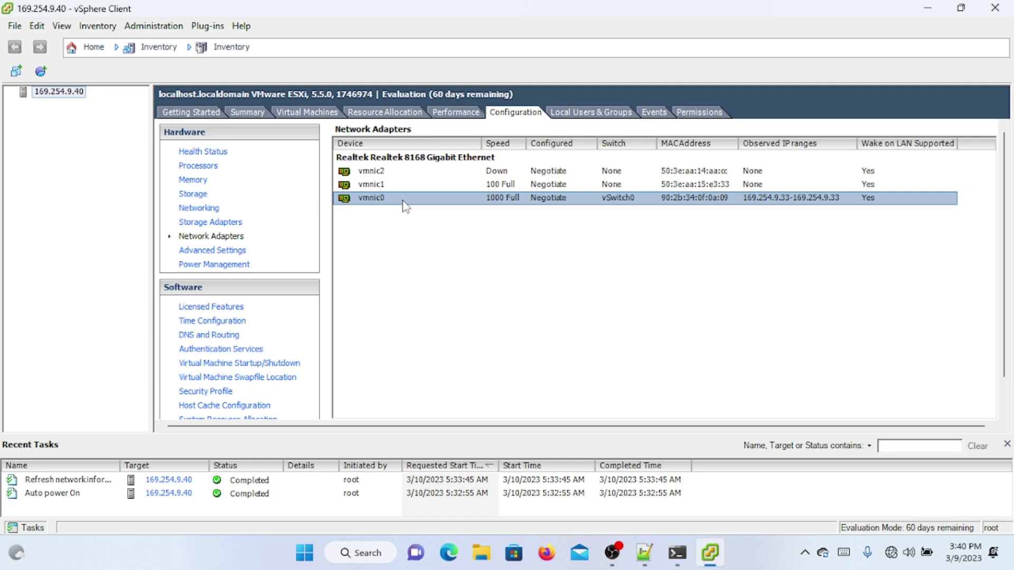
left_click(393, 185)
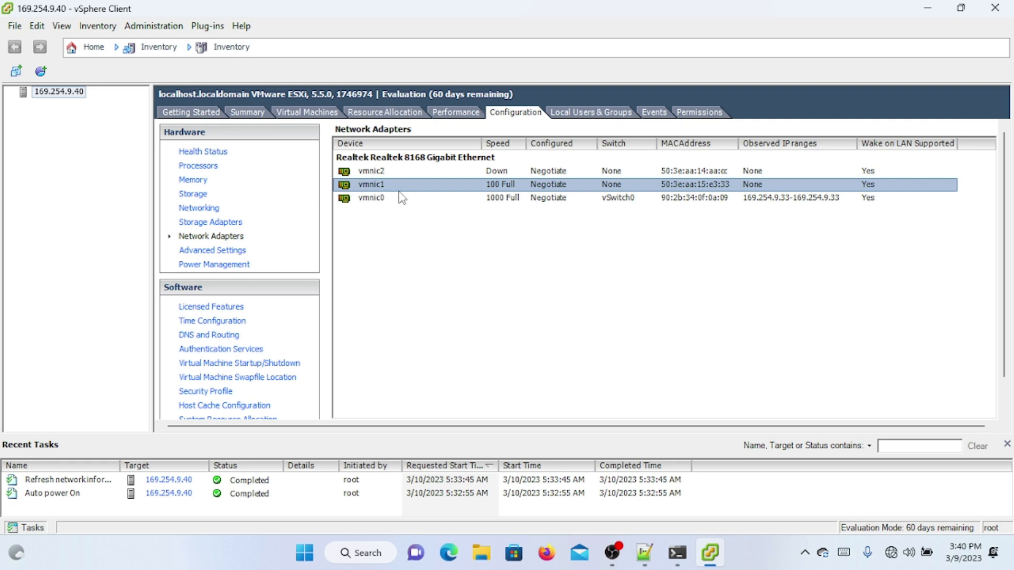
left_click(398, 146)
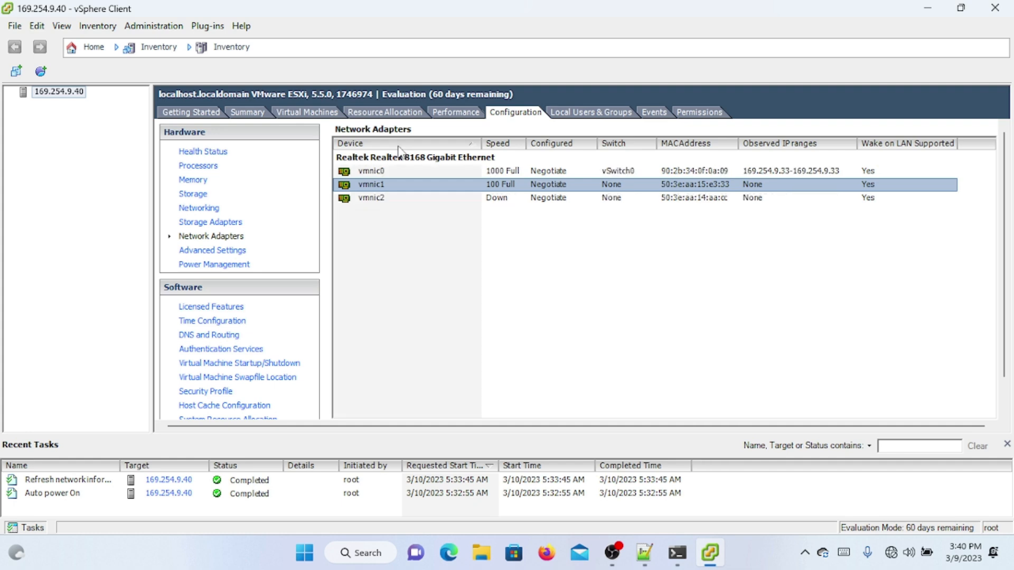
left_click(405, 173)
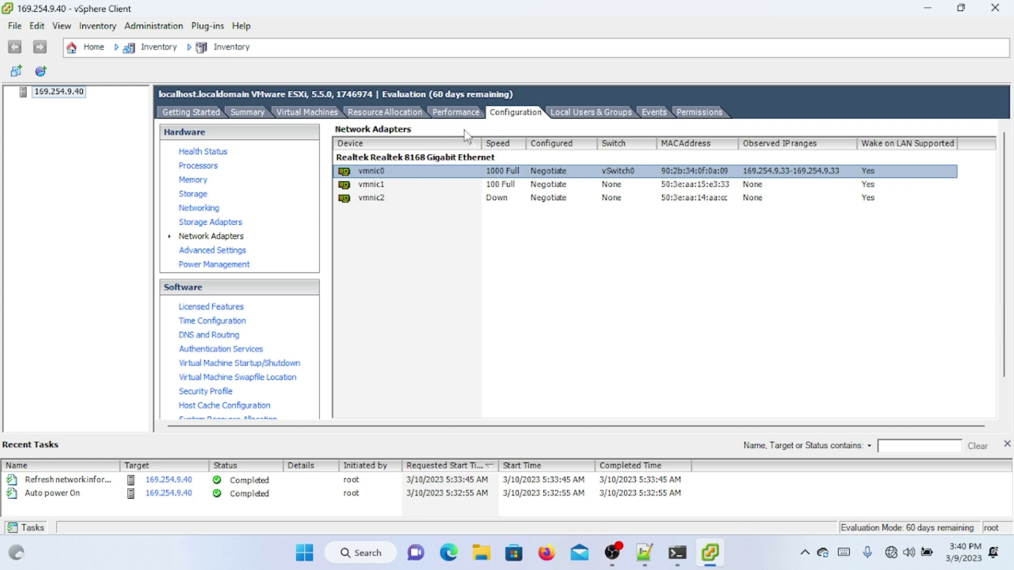
Step: Refresh the configuration view again to update the adapters' link status
left_click(458, 119)
left_click(511, 117)
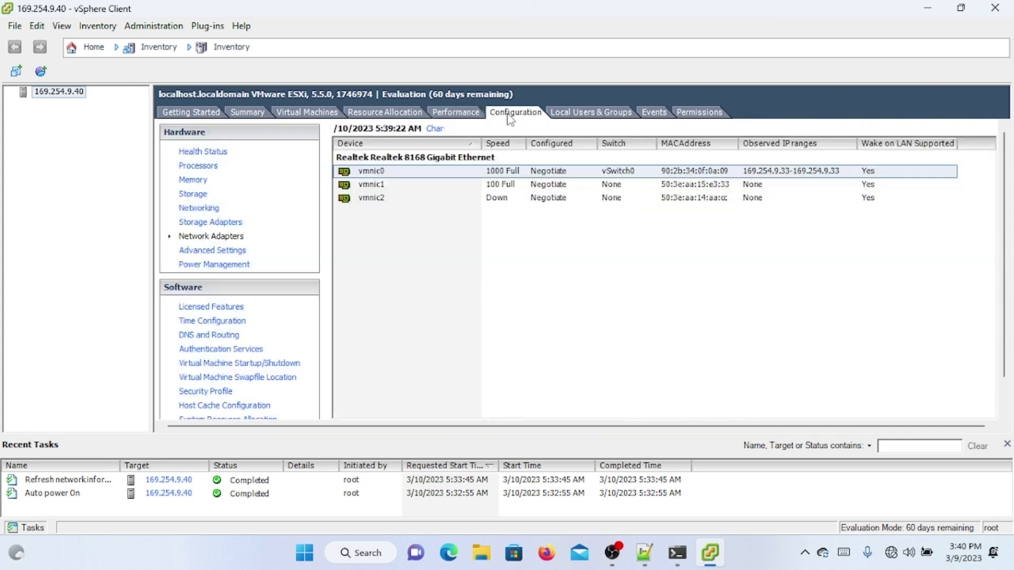
left_click(395, 186)
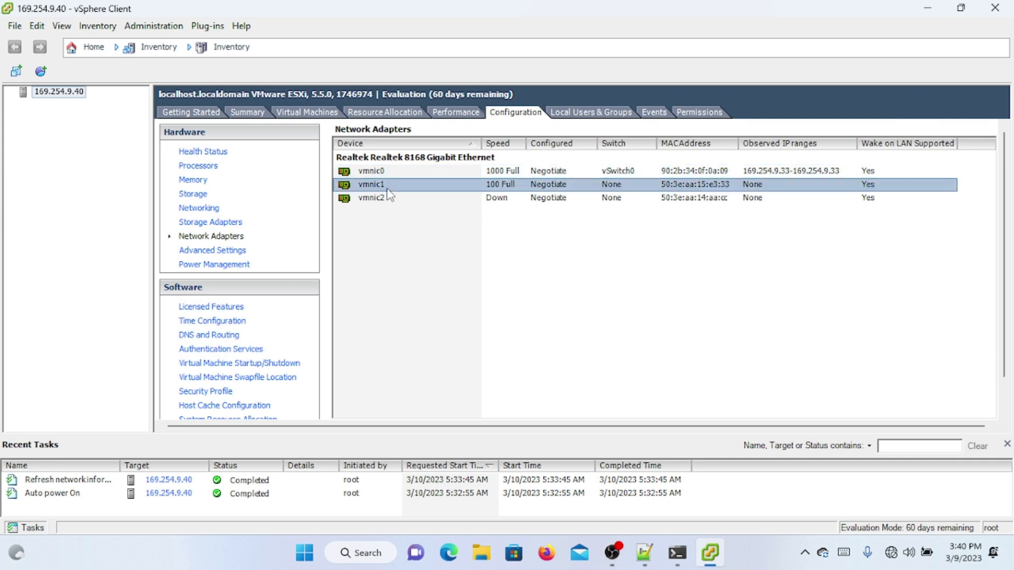
left_click(239, 227)
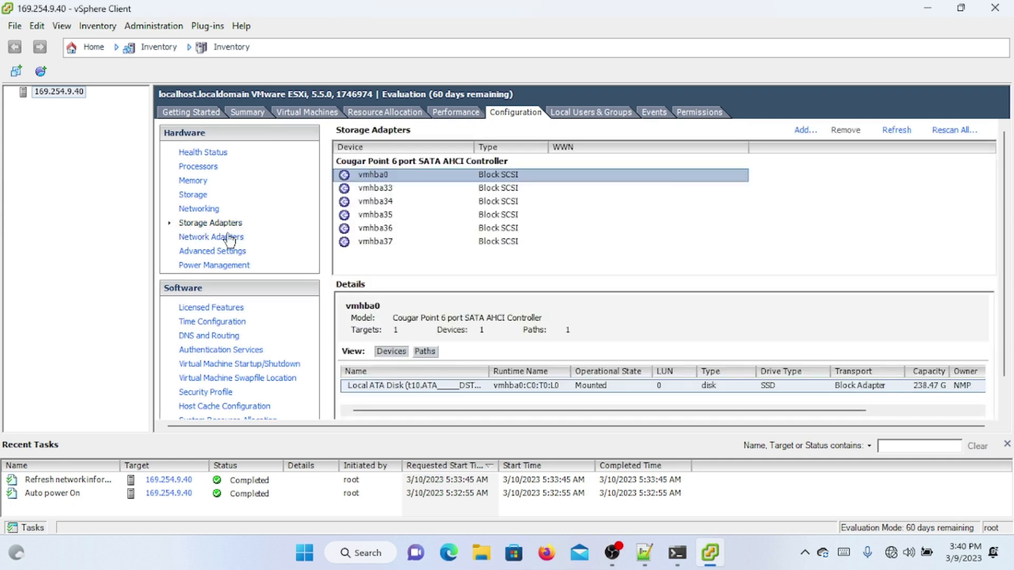
Step: Confirm vmnic2 at 100 Full and vmnic1 down, then view Networking showing vSwitch0 with vmk0 169.254.9.40
left_click(228, 239)
left_click(356, 203)
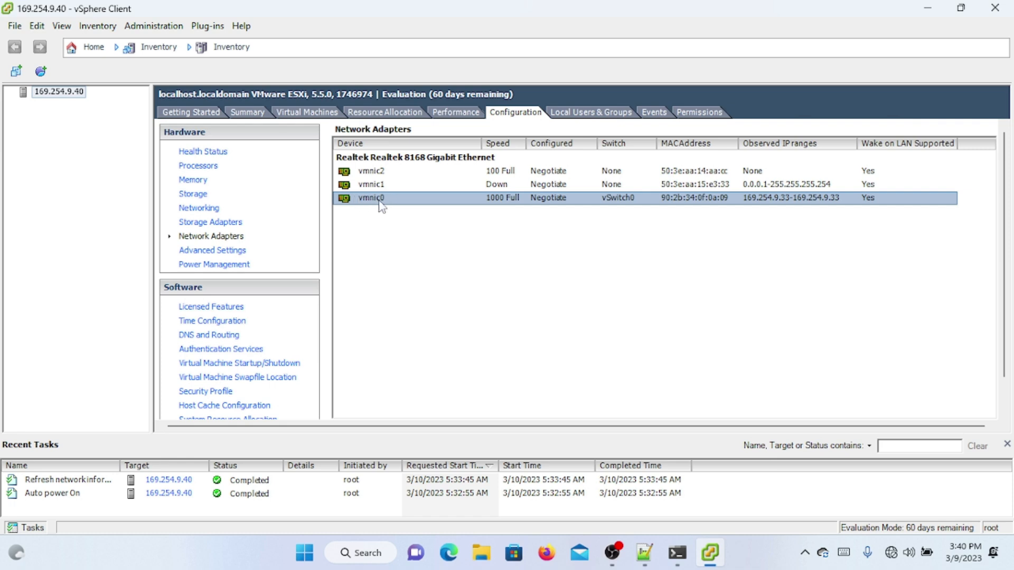
left_click(401, 175)
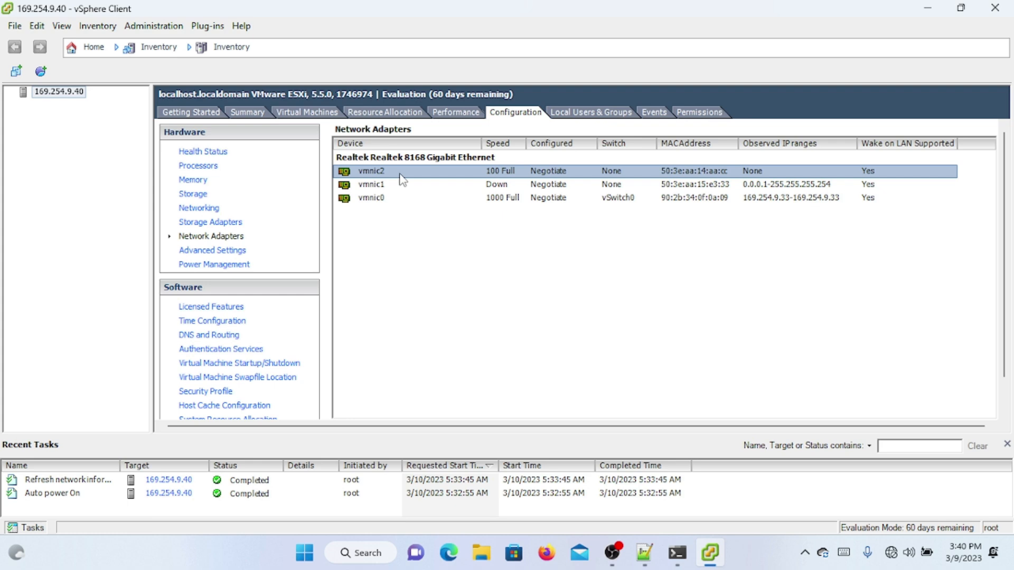
left_click(401, 148)
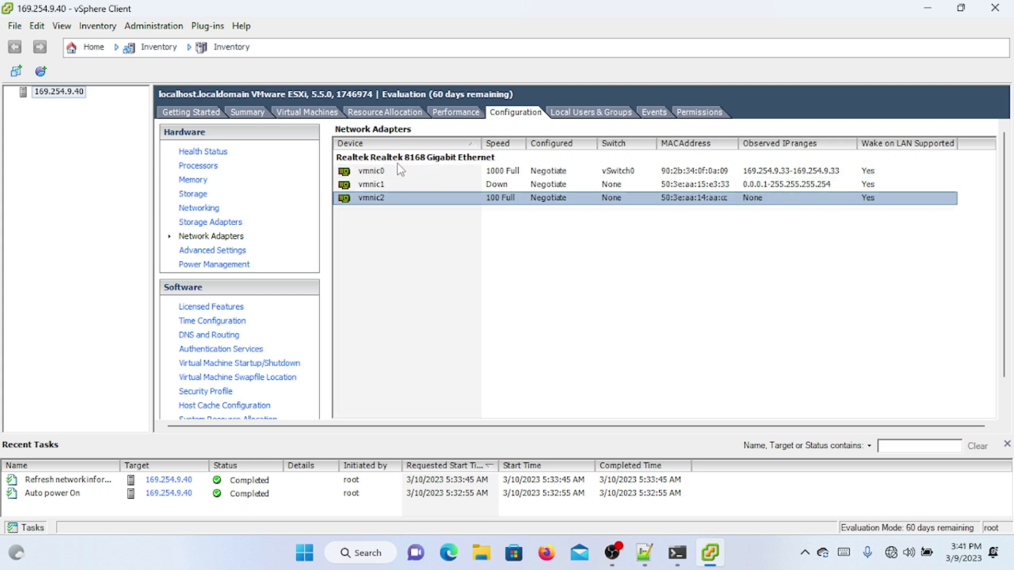
left_click(391, 172)
left_click(387, 185)
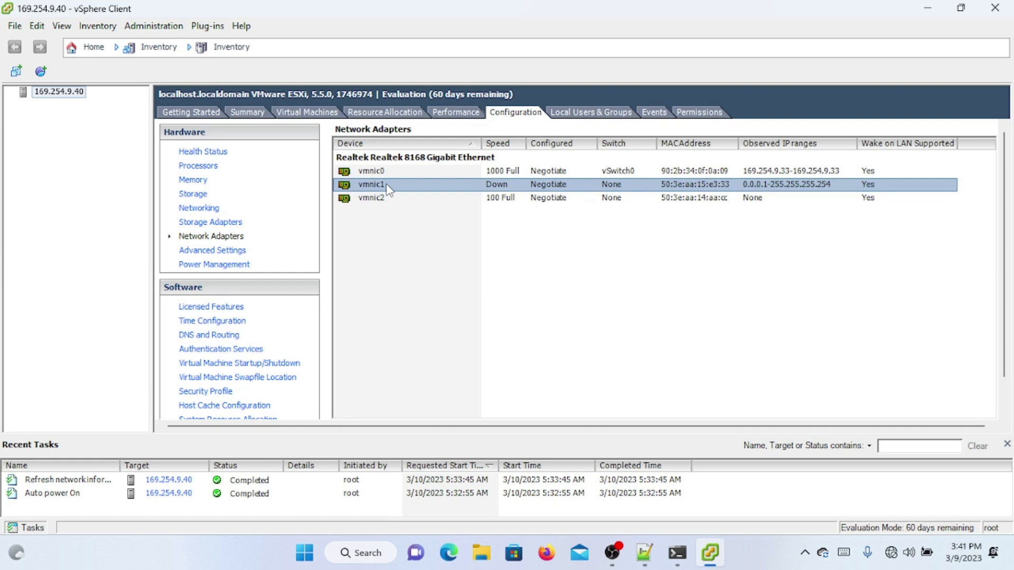
left_click(420, 173)
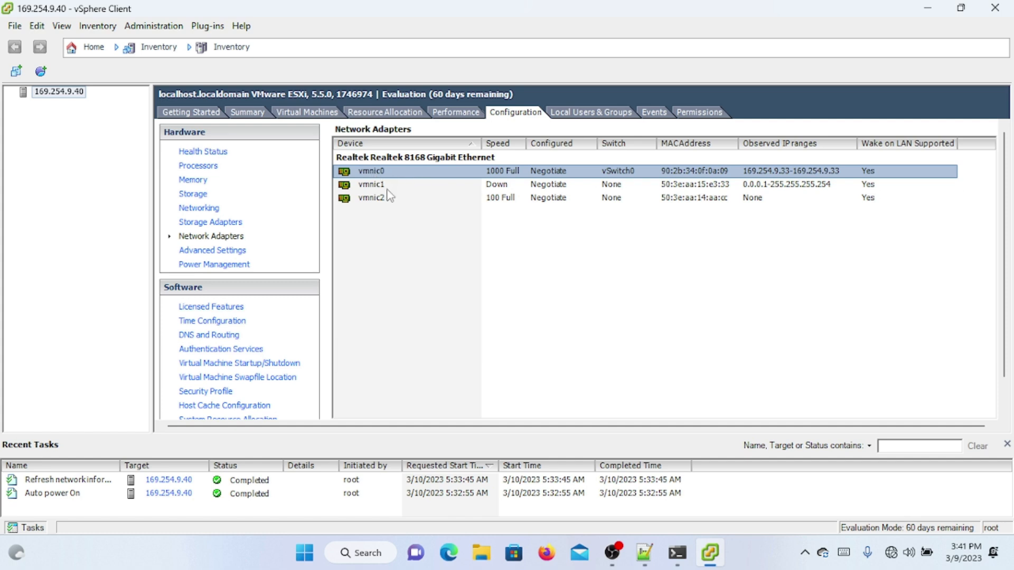
left_click(371, 200)
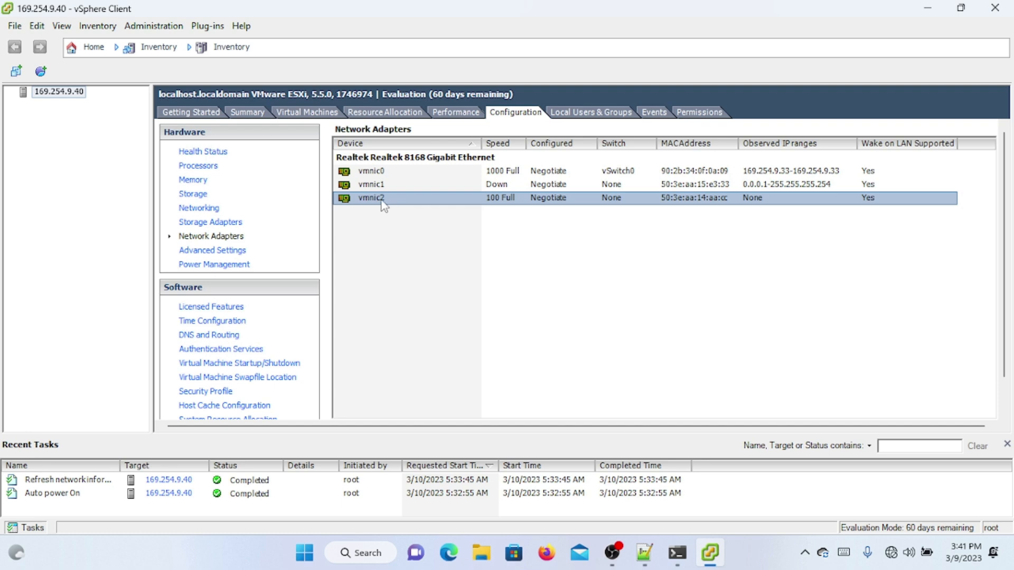
left_click(402, 188)
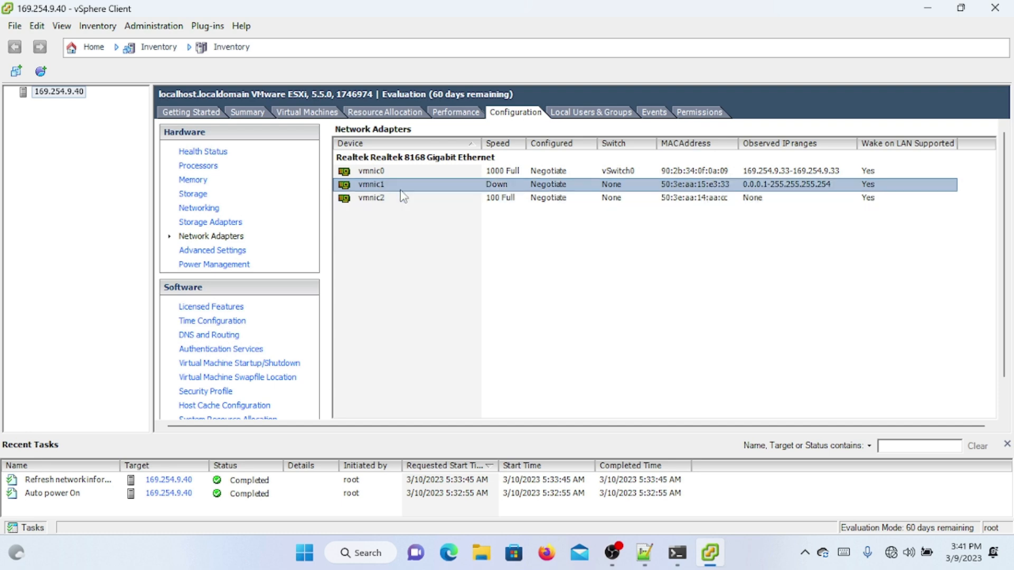
left_click(449, 172)
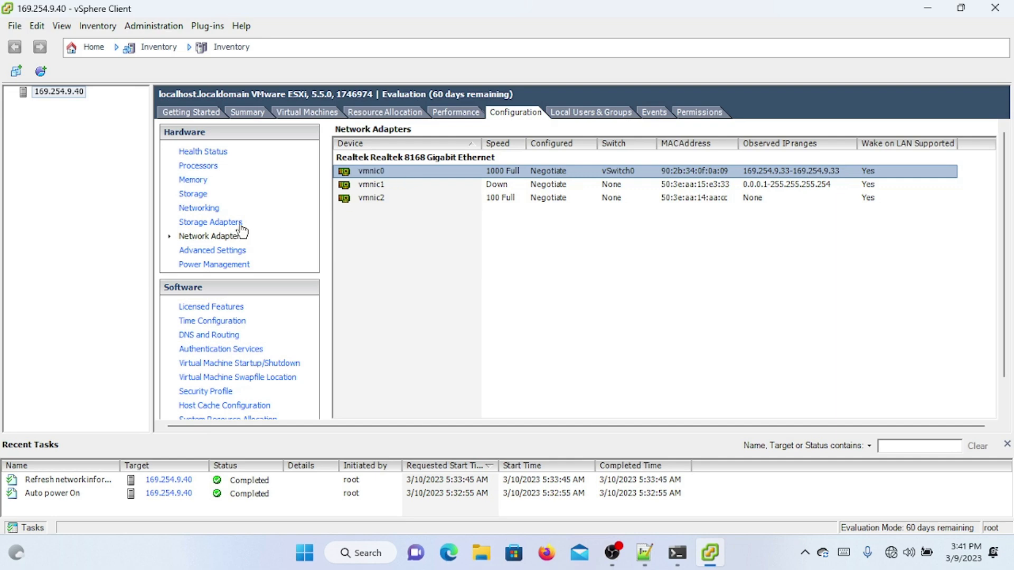
left_click(194, 209)
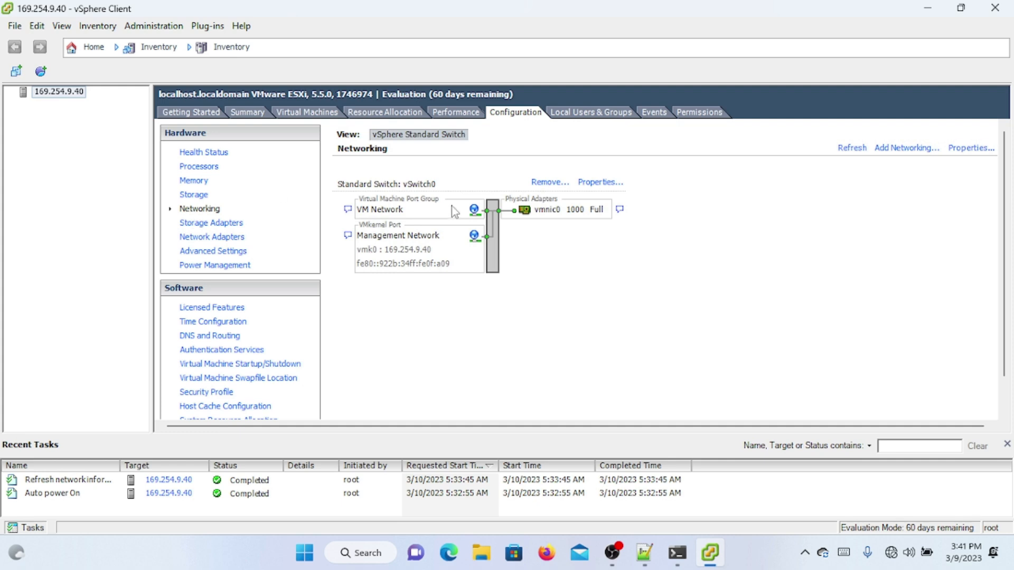
Step: Set the VM Network port group's VLAN ID on vSwitch0 to All (4095)
left_click(592, 183)
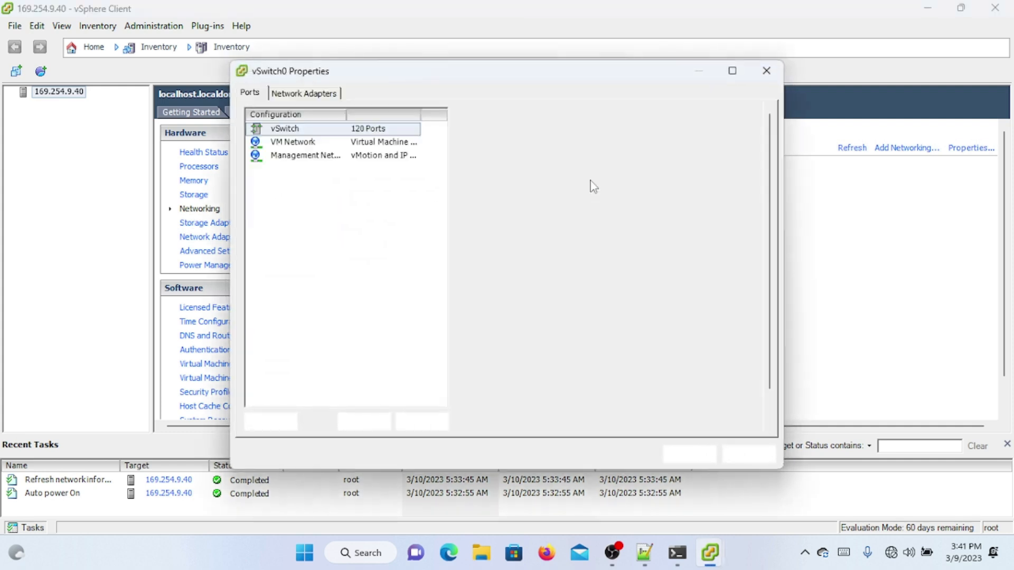
left_click(359, 142)
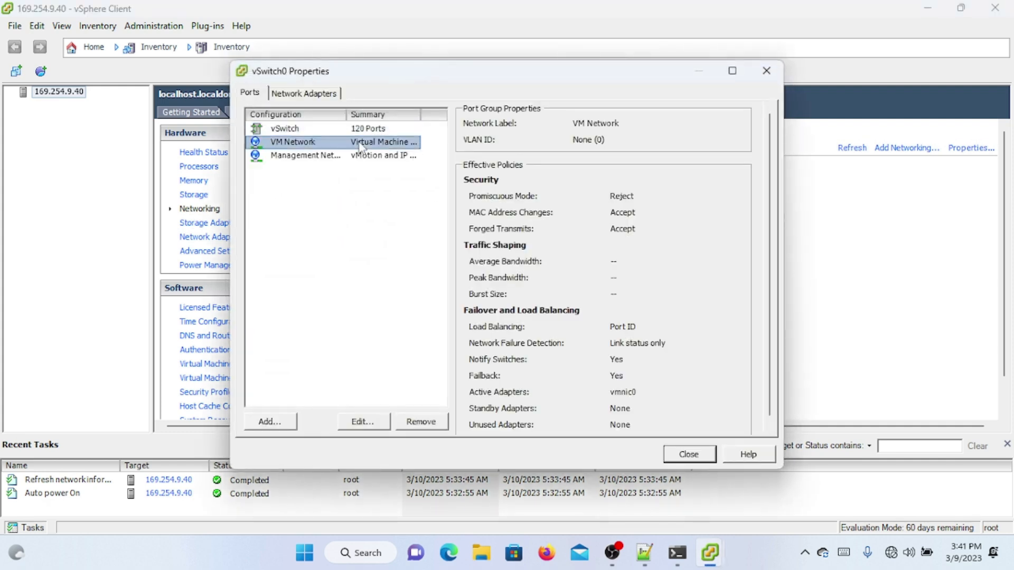
left_click(364, 155)
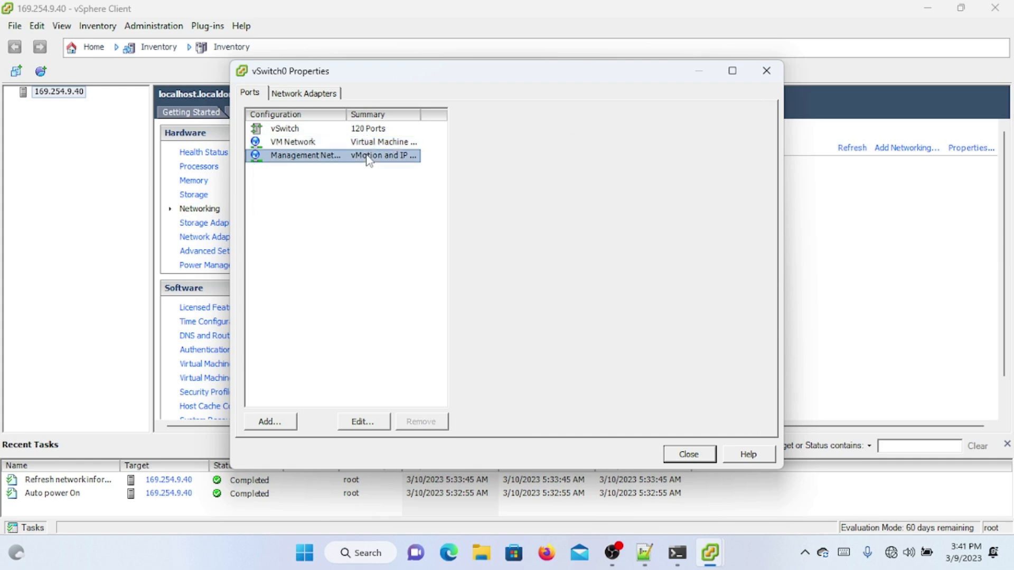
left_click(364, 146)
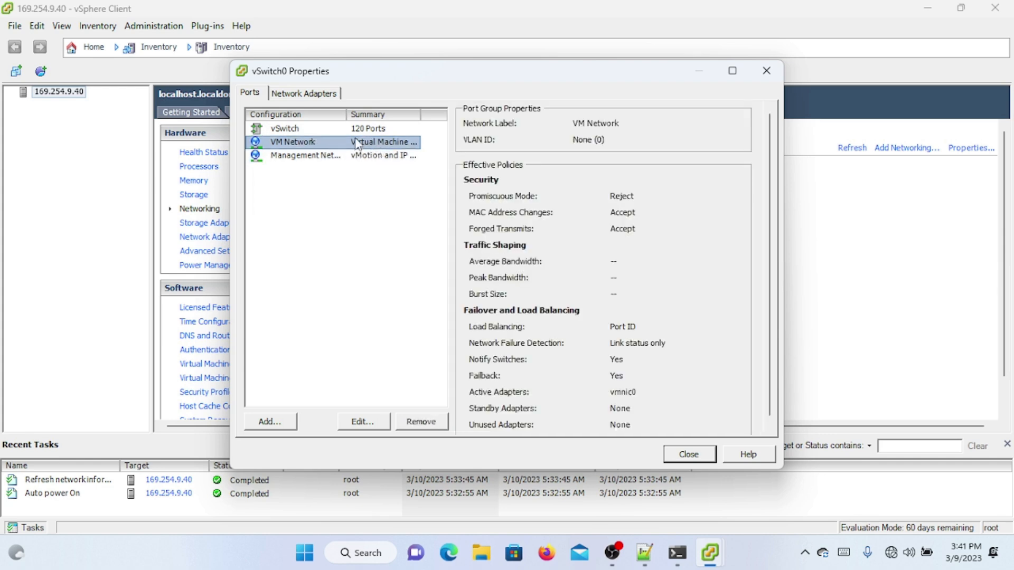
left_click(350, 132)
left_click(349, 144)
left_click(364, 423)
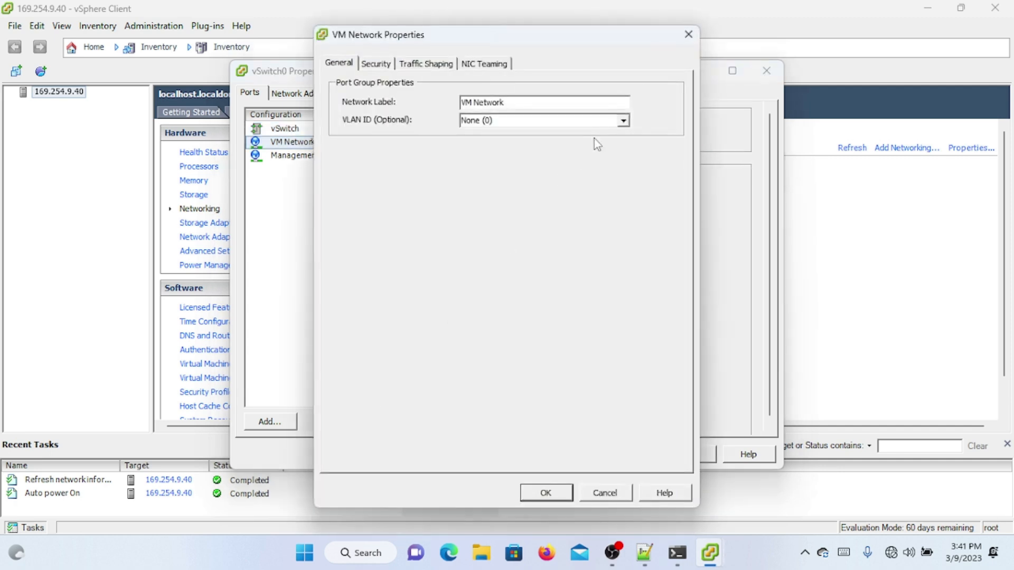
left_click(621, 122)
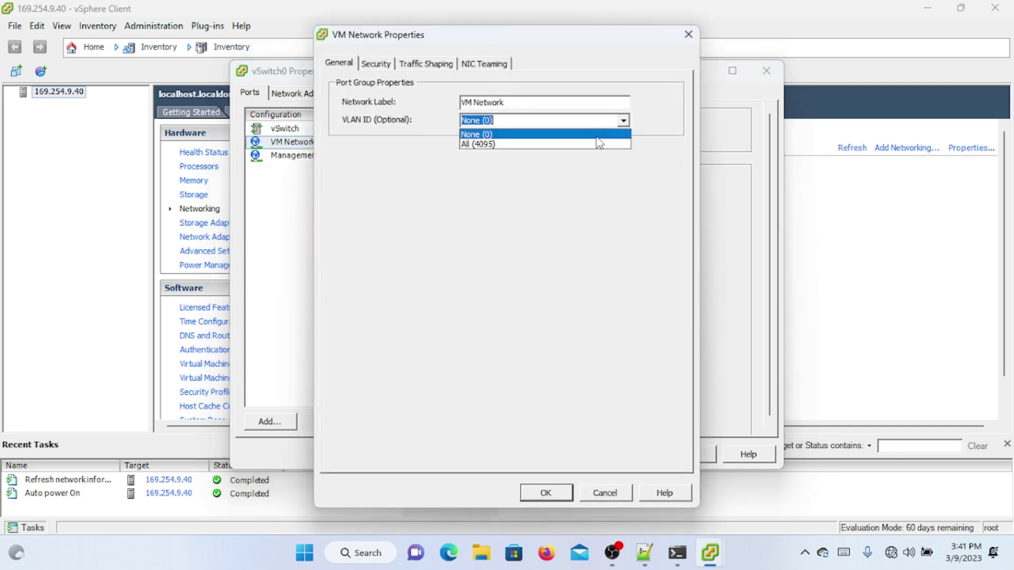
left_click(597, 145)
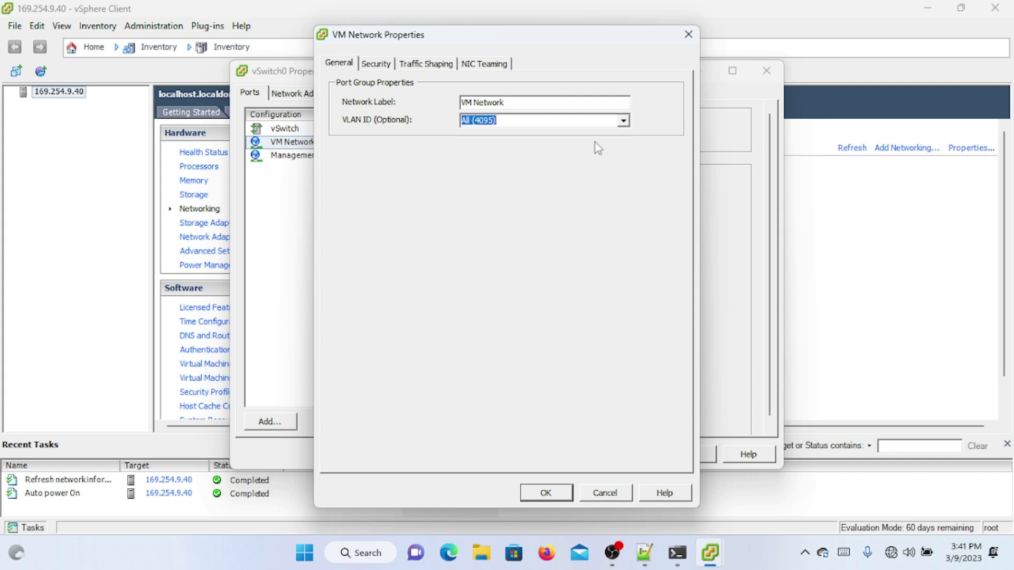
left_click(546, 493)
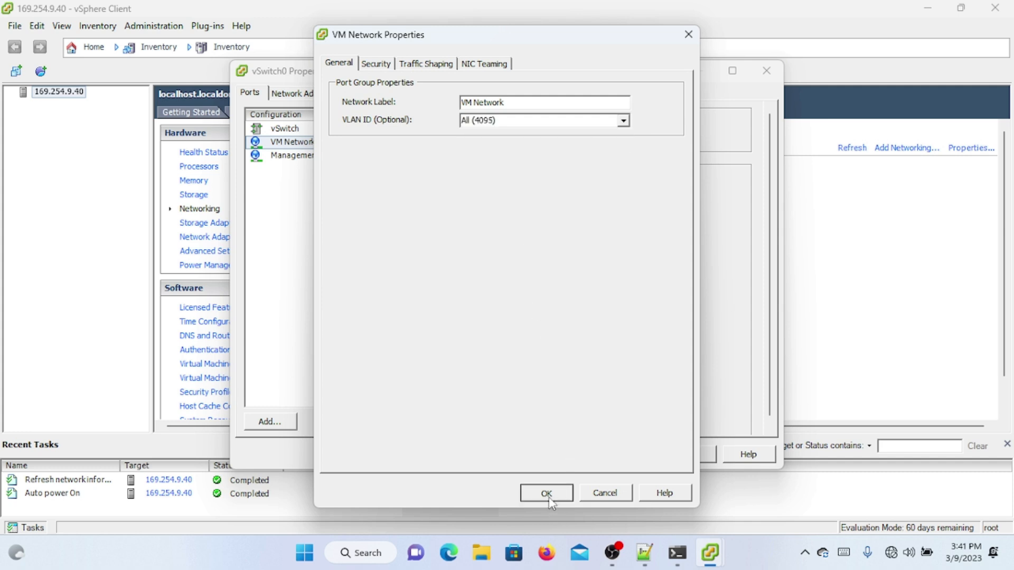
Step: Set the Management Network's VLAN ID to All (4095) as well
left_click(340, 156)
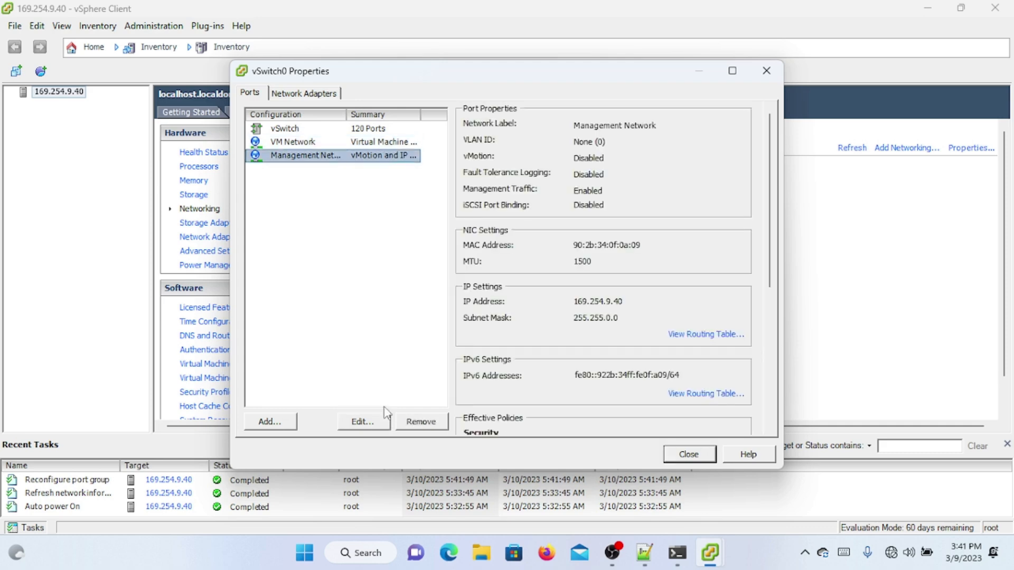
left_click(371, 424)
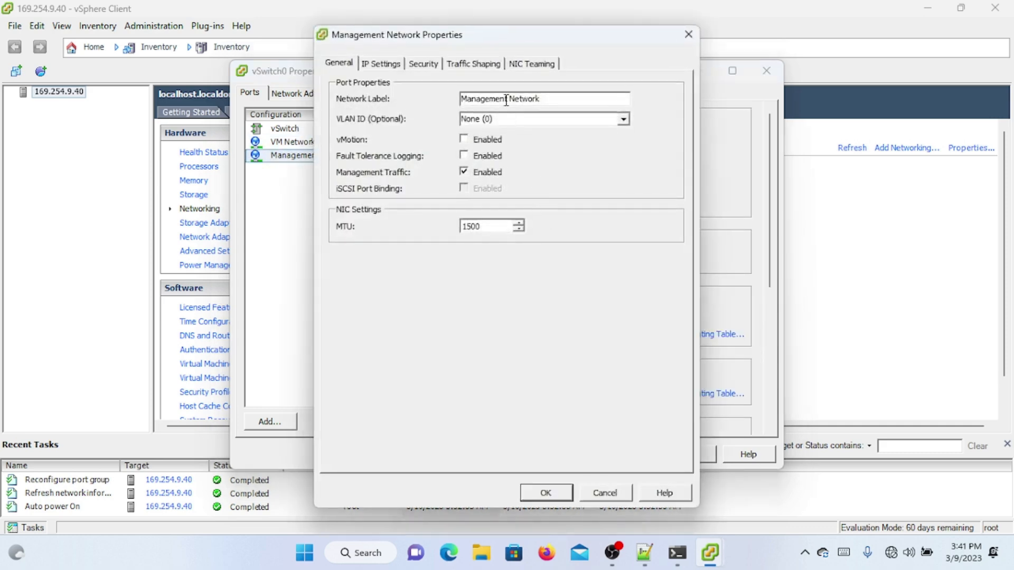
left_click(624, 119)
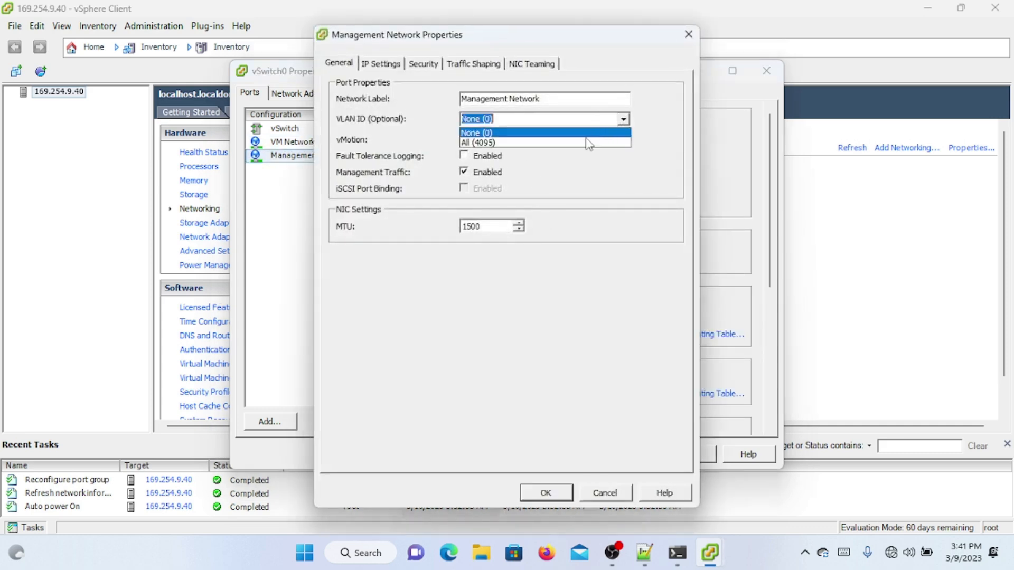
left_click(584, 142)
left_click(544, 492)
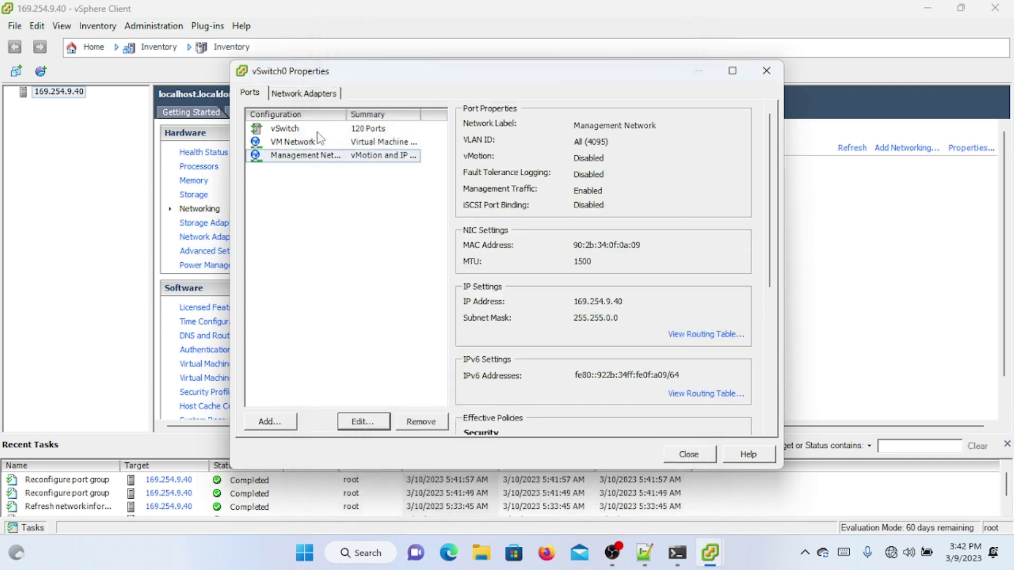
left_click(319, 132)
double_click(319, 132)
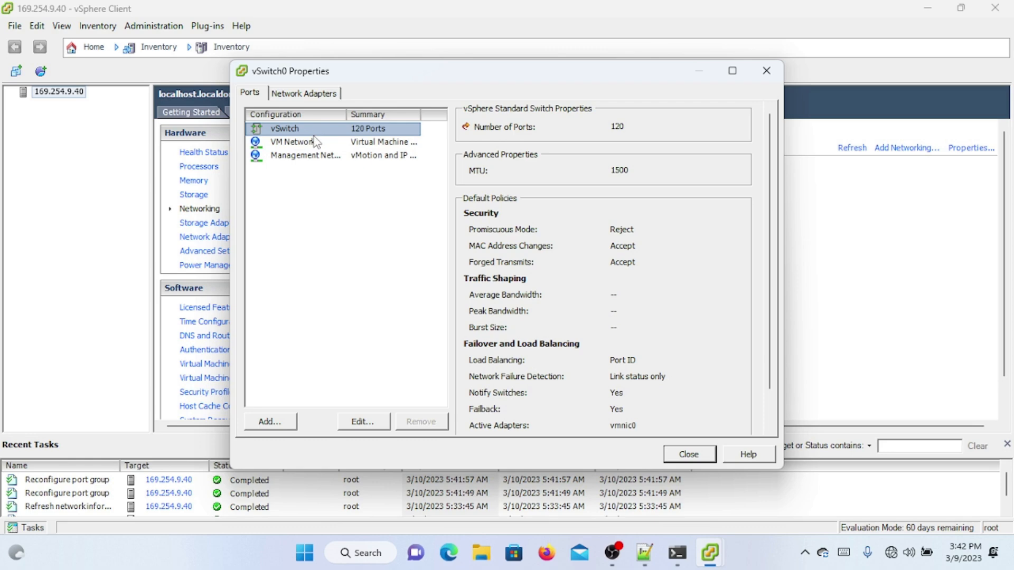
Step: Discard the vSwitch0 edit and relabel the VM Network port group as ether1
left_click(604, 493)
double_click(342, 143)
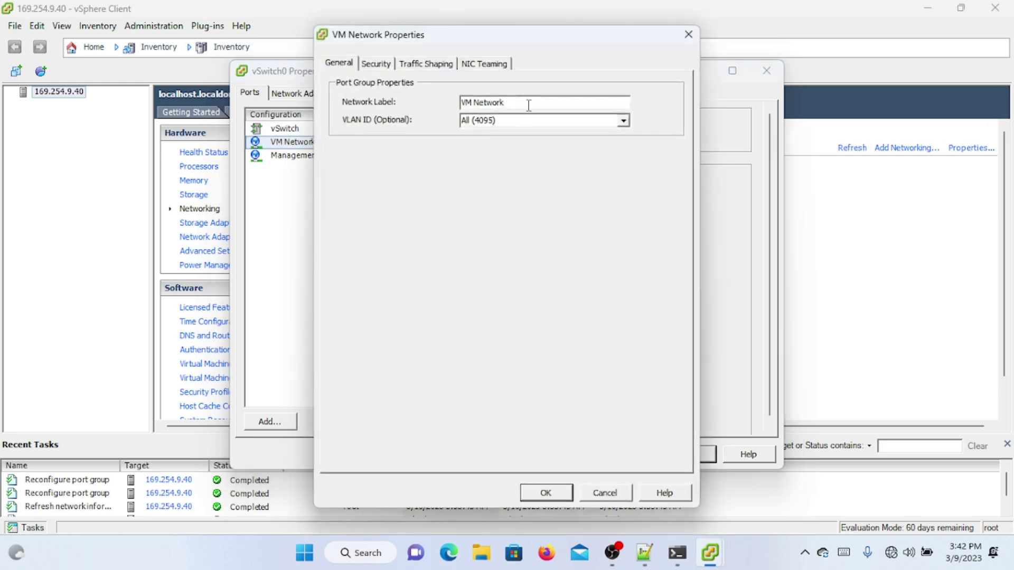
left_click_drag(530, 102, 442, 104)
type("ether1")
left_click(560, 499)
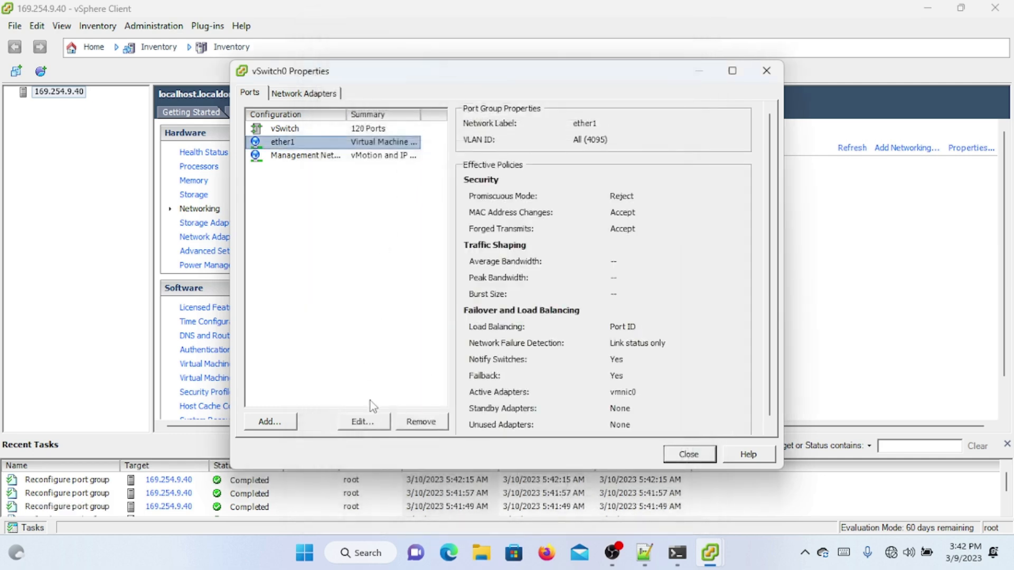
left_click(302, 155)
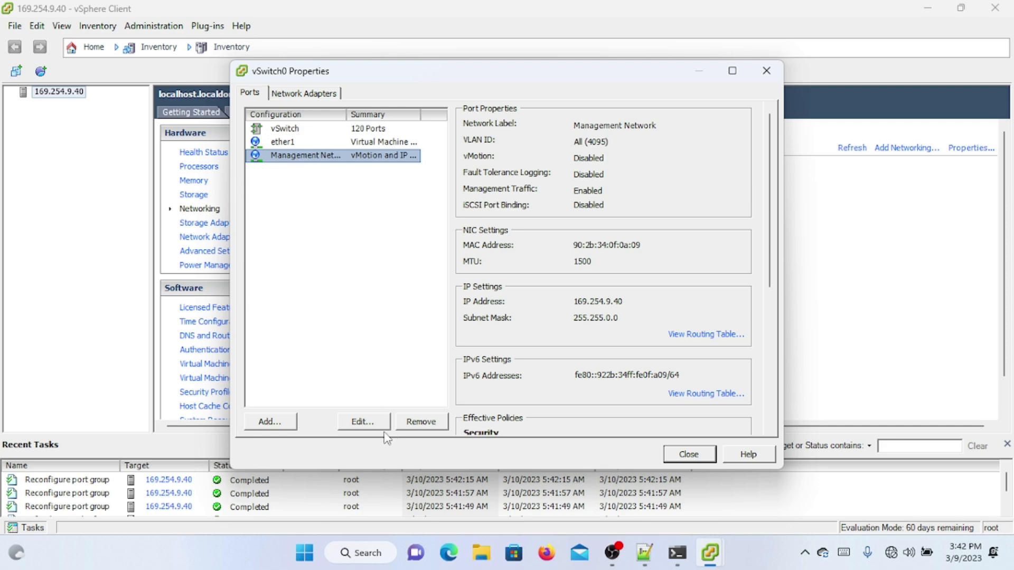
Step: Give the Management Network static IP 10.10.10.2, mask 255.255.255.0, and begin the default gateway entry
left_click(362, 422)
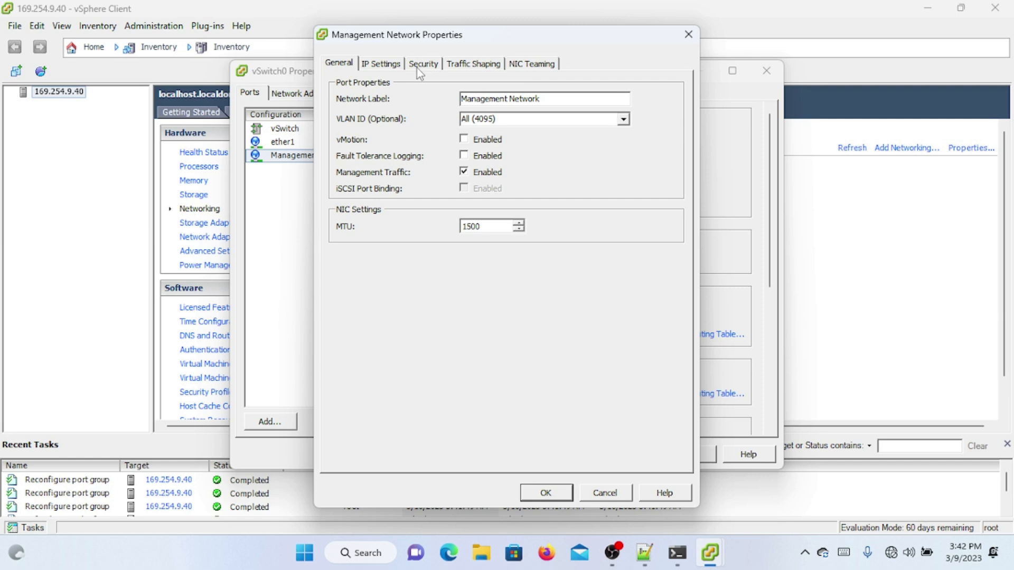
left_click(393, 67)
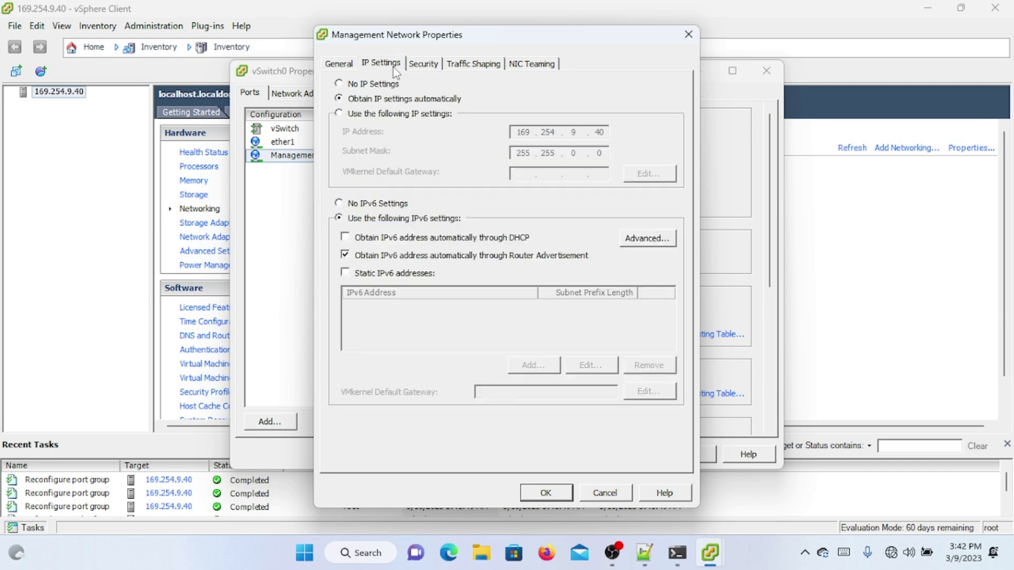
left_click(390, 114)
double_click(523, 132)
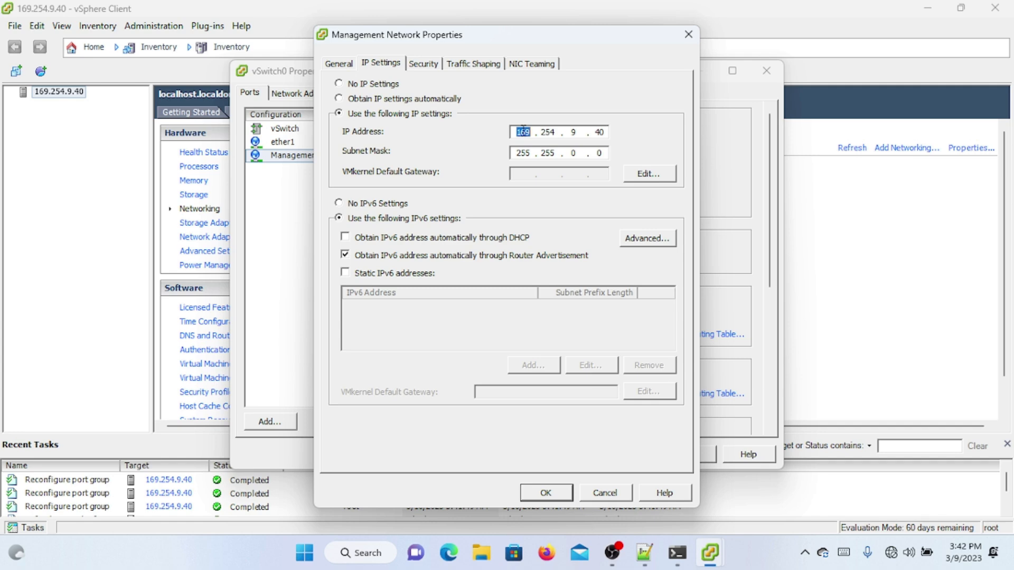
type("10.100 .2")
left_click(573, 152)
type("255")
left_click(633, 176)
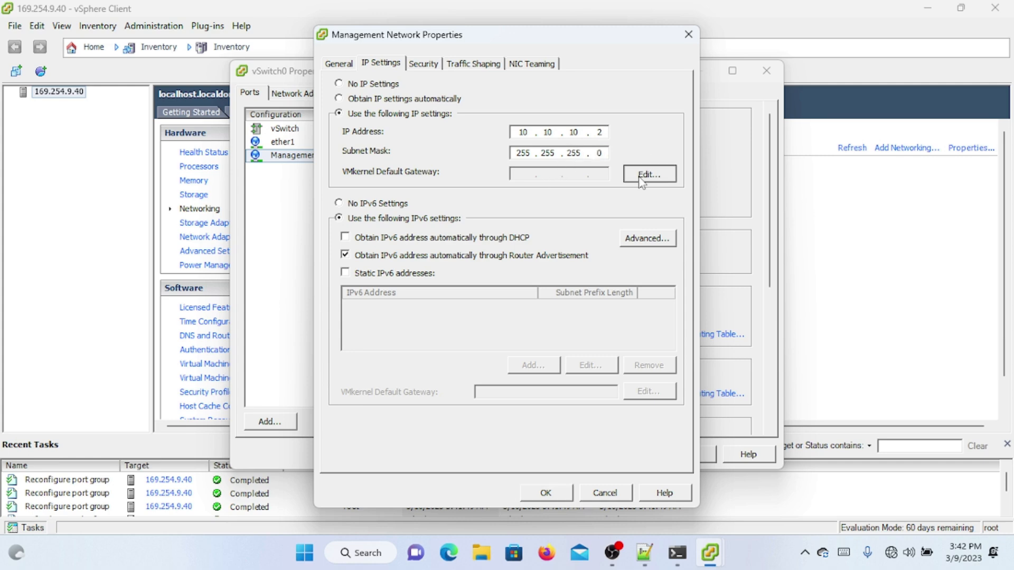
type("192 . . .")
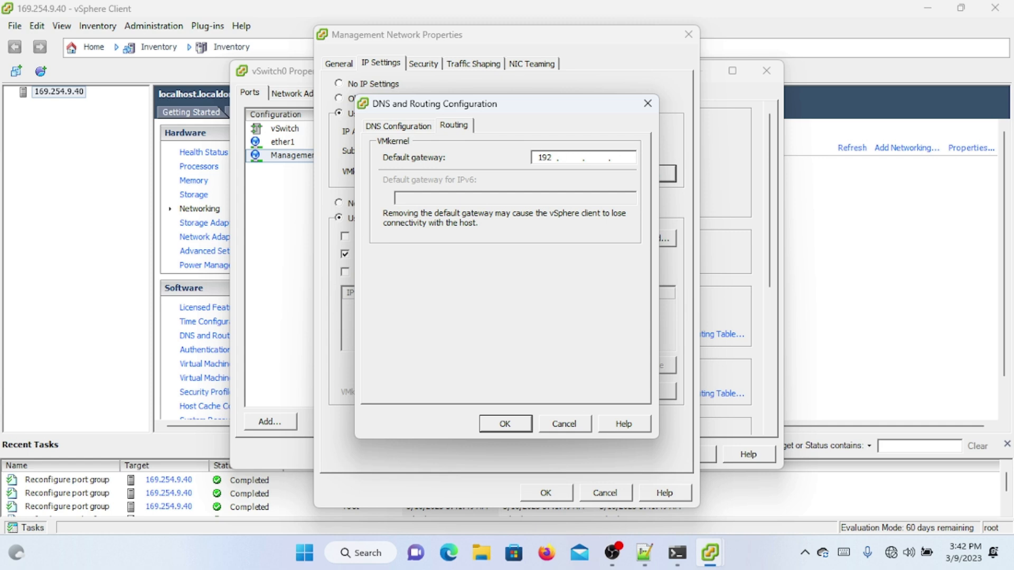
Step: Set the default gateway to 10.10.10.1, apply the Management Network settings, and close vSwitch0 Properties
double_click(546, 158)
type("10.10.10")
left_click(504, 424)
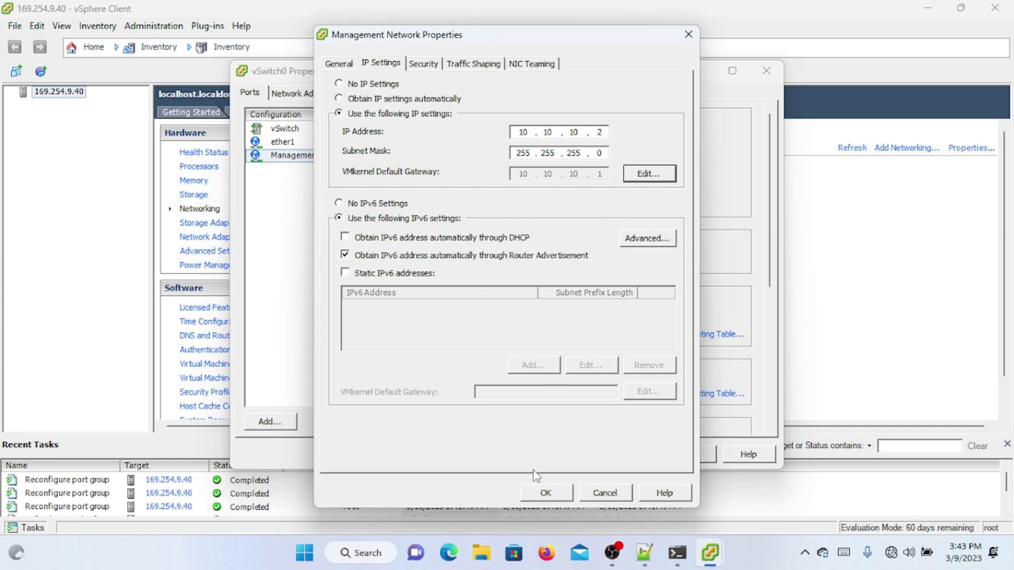
left_click(546, 495)
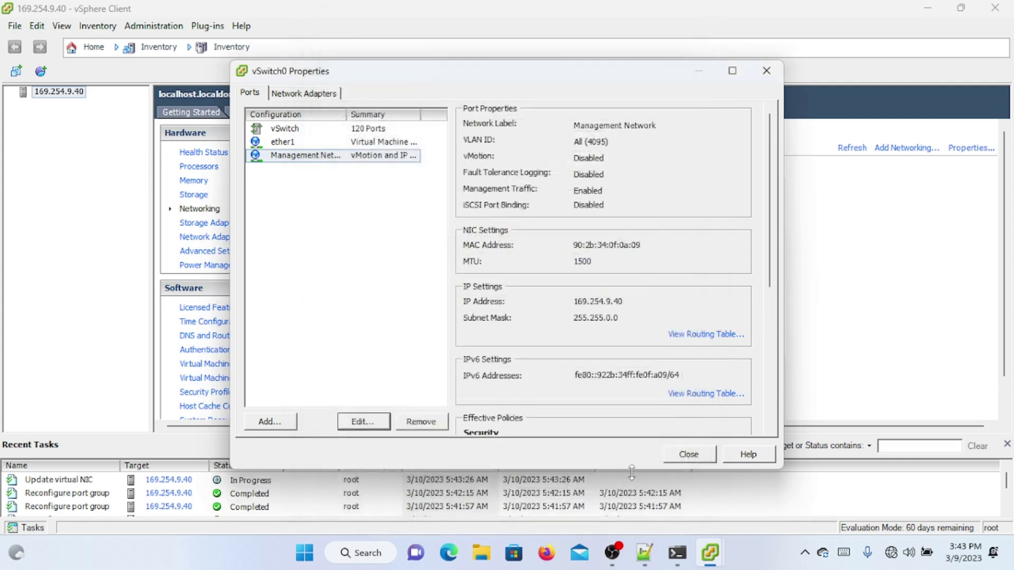
left_click(682, 457)
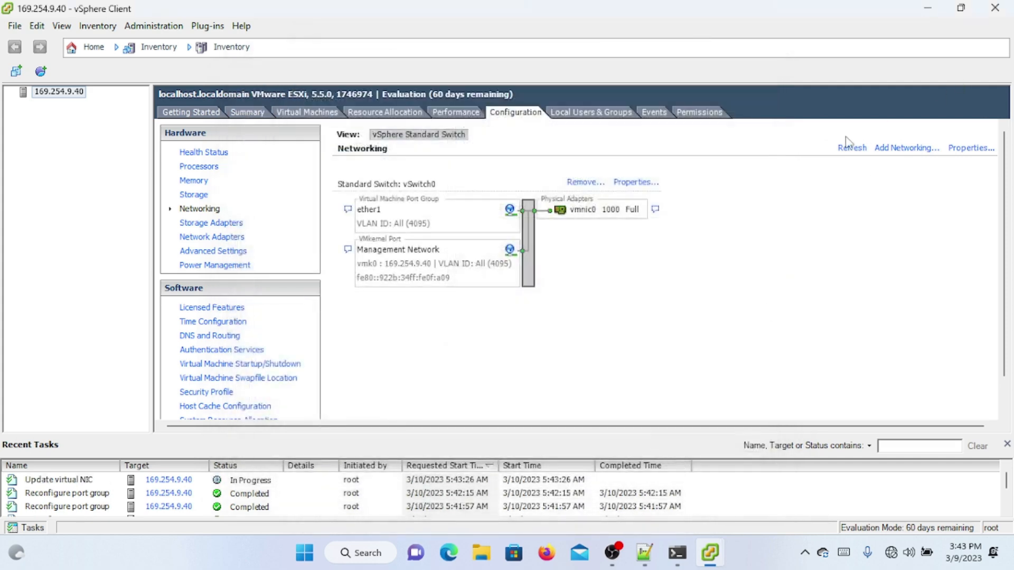
Step: Close the vSphere Client and relaunch it from the desktop shortcut to its login window
left_click(462, 112)
left_click(493, 113)
left_click(995, 7)
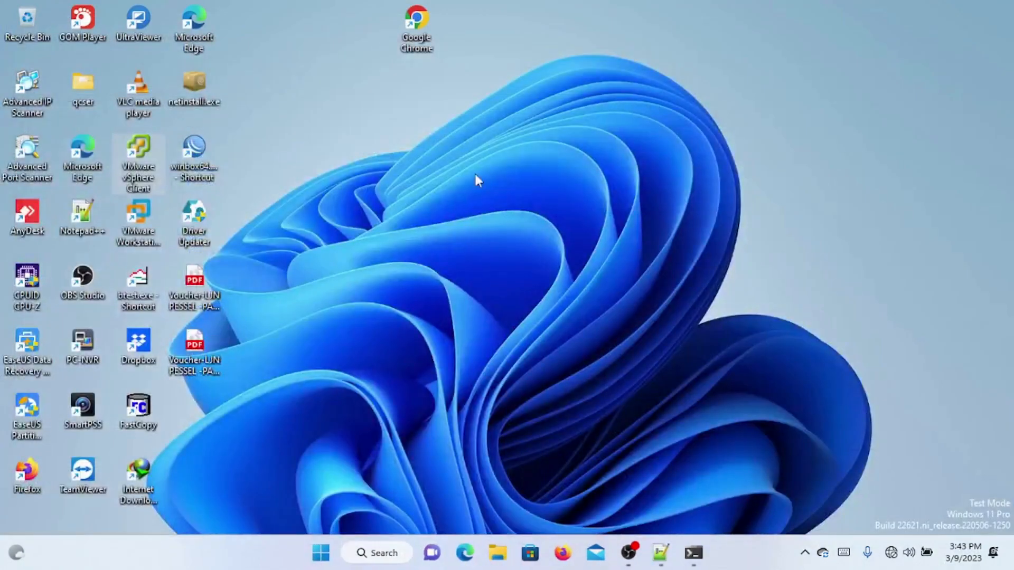
double_click(138, 145)
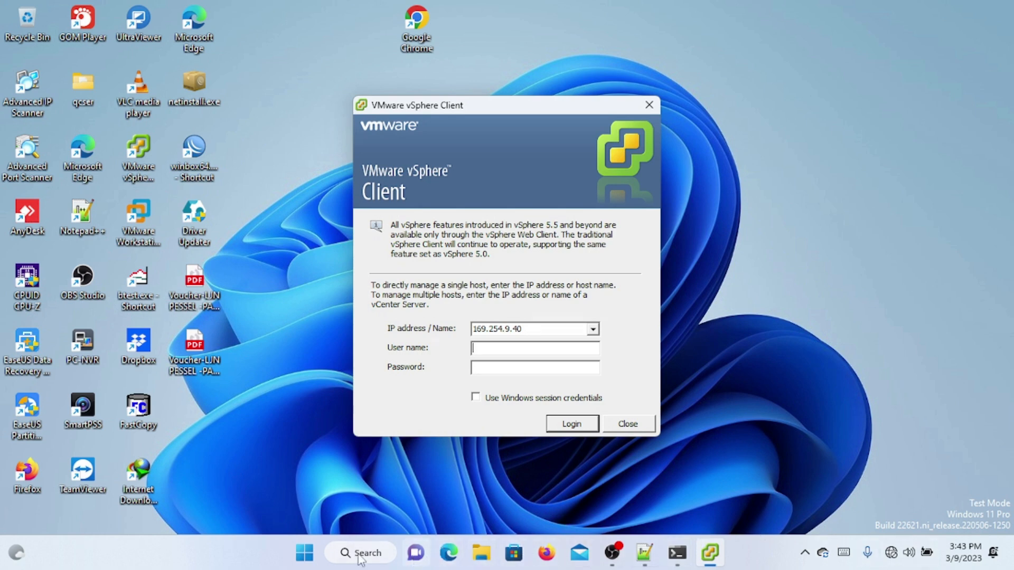
Step: Find Control Panel from the Start menu and open its Network and Internet page
left_click(309, 559)
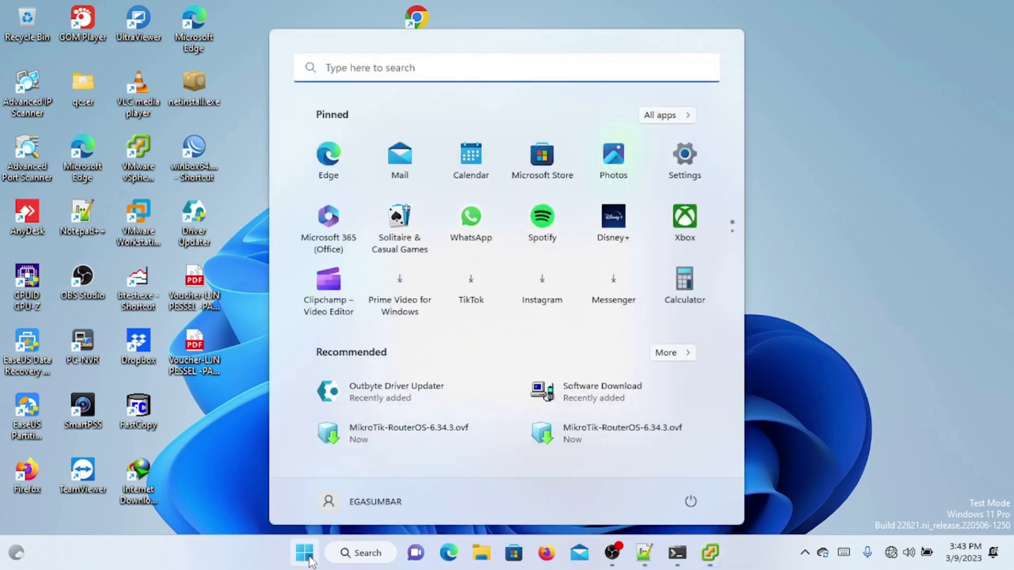
type("cony")
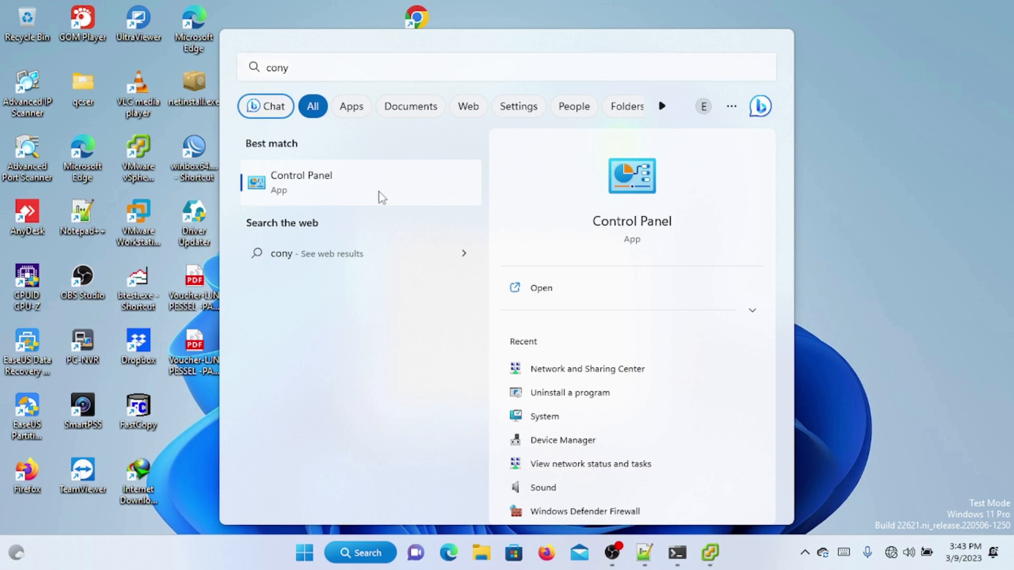
key("Escape")
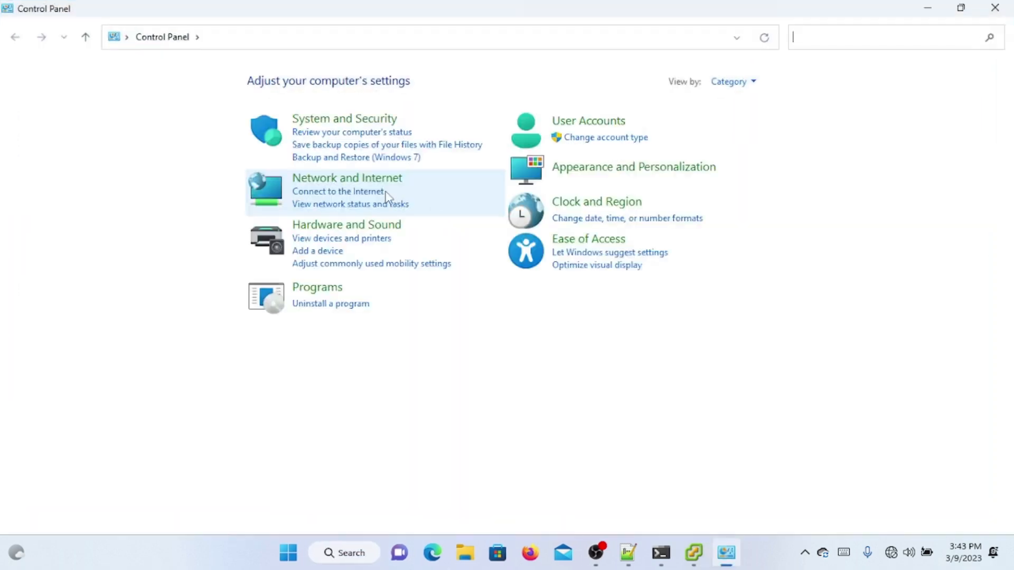
left_click(378, 176)
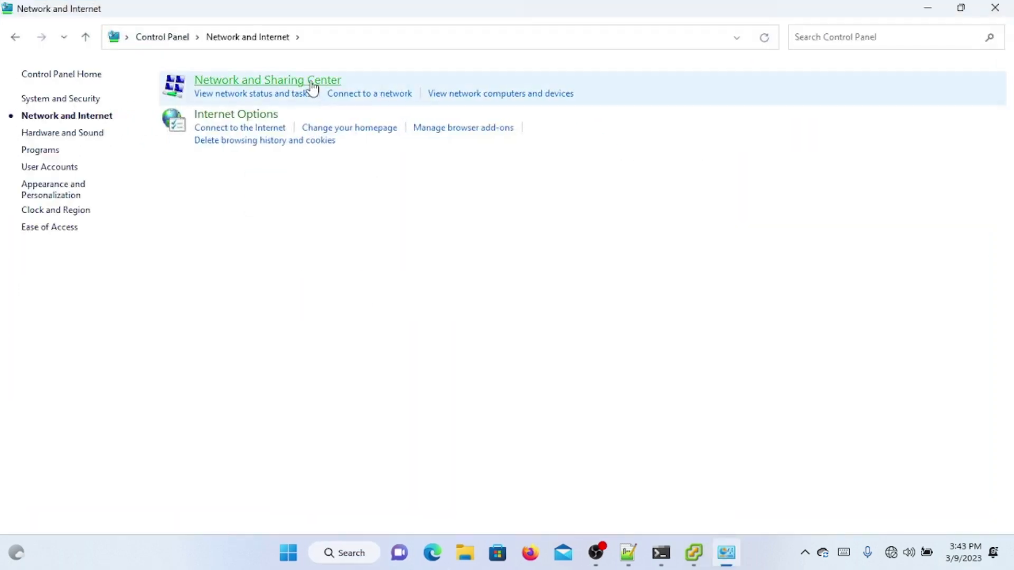
Step: Open the Ethernet adapter's IPv4 properties and set its address to 10.10.10.3, mask 255.255.255.0
left_click(312, 85)
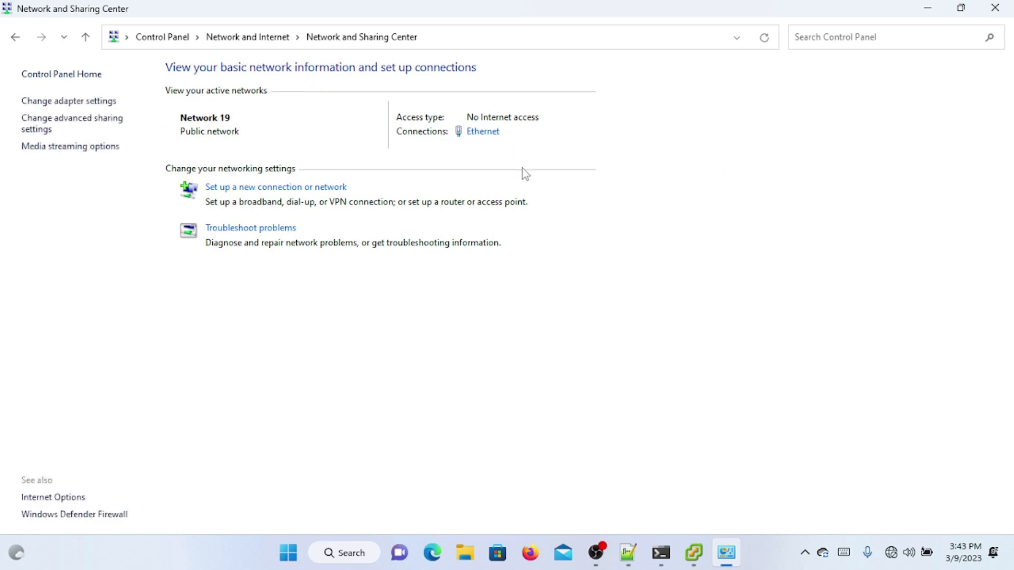
left_click(486, 135)
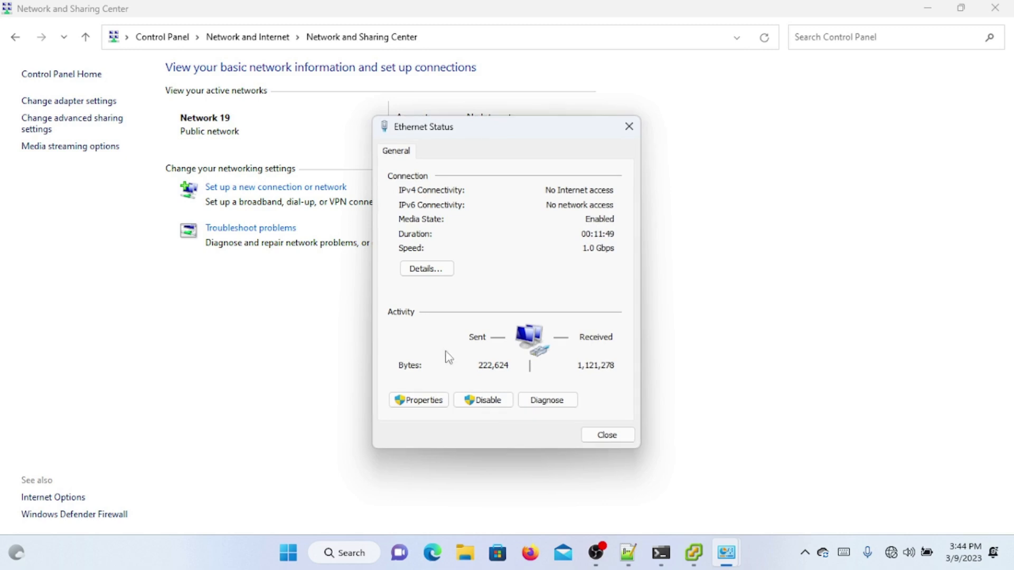
left_click(419, 400)
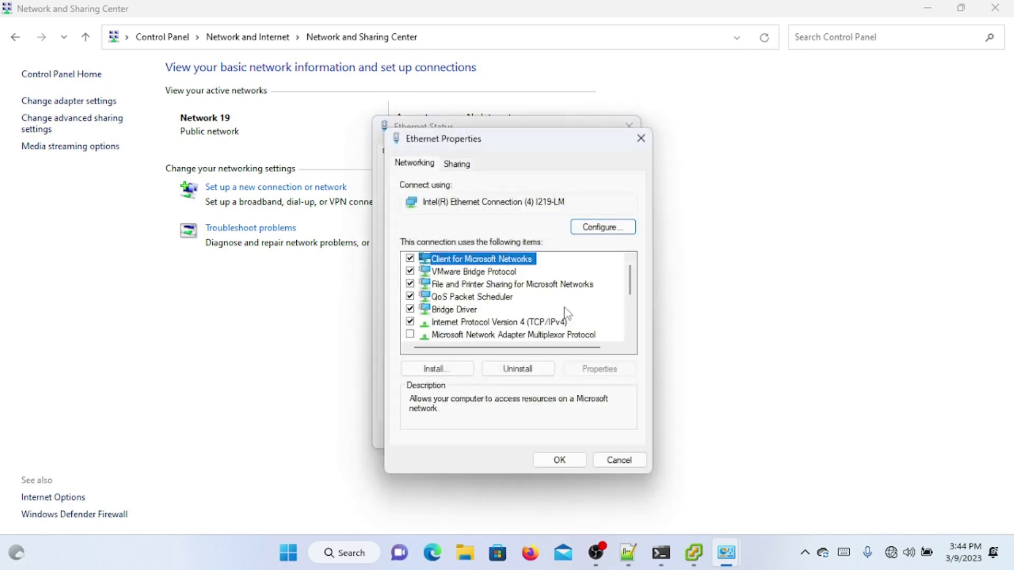
double_click(553, 324)
double_click(577, 320)
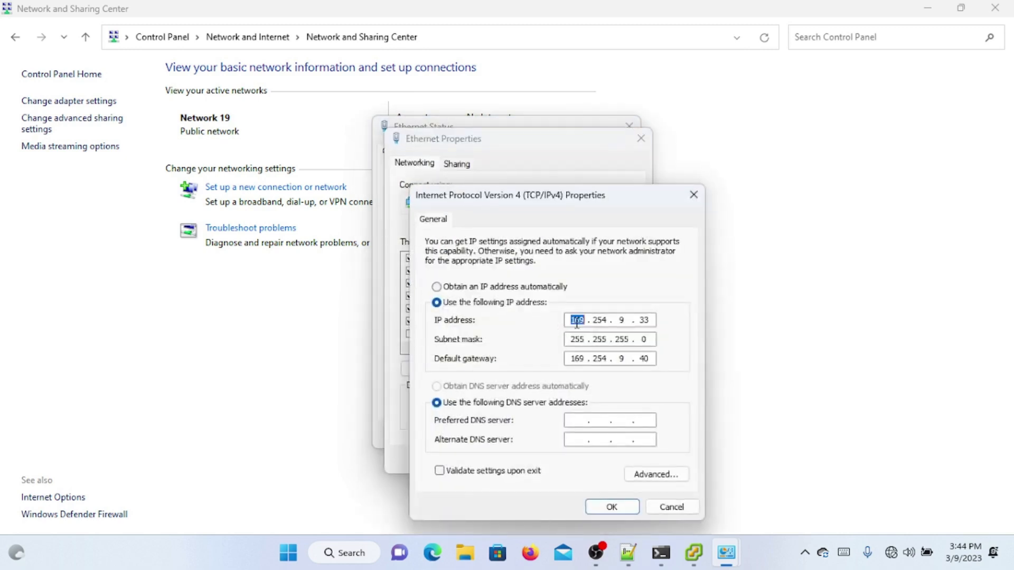
type("10 . 10")
double_click(642, 320)
type("3")
key("Tab")
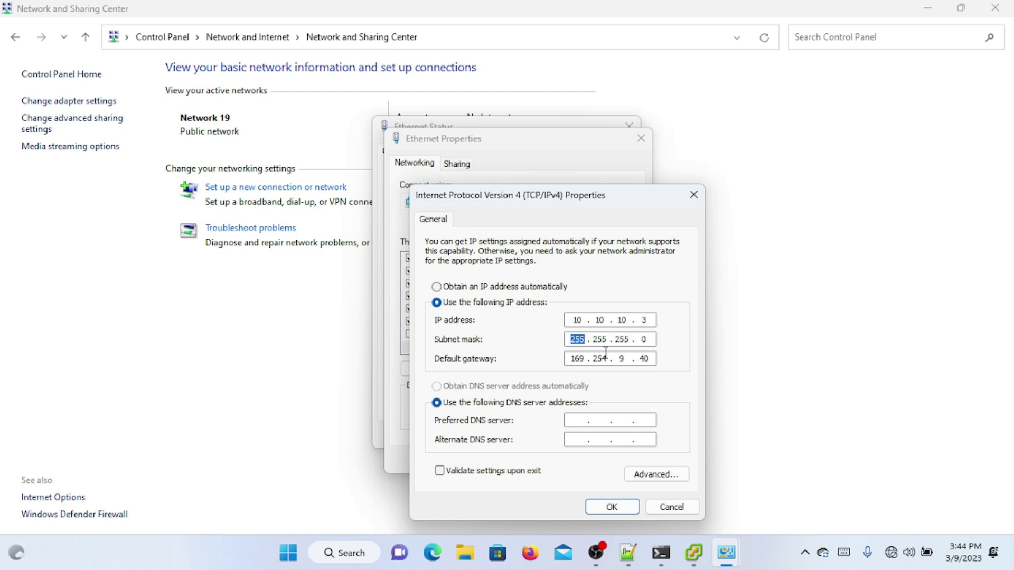
Step: Set the default gateway to 10.10.10.2, then save and close the adapter windows
double_click(571, 359)
type("10")
left_click_drag(593, 358, 603, 359)
type("10 . 2")
left_click(607, 507)
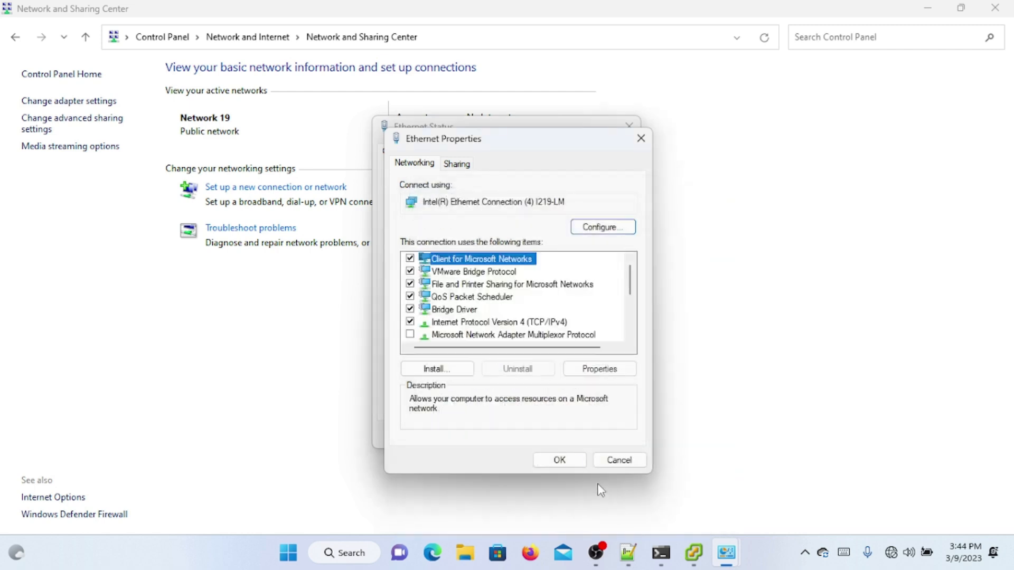
left_click(575, 460)
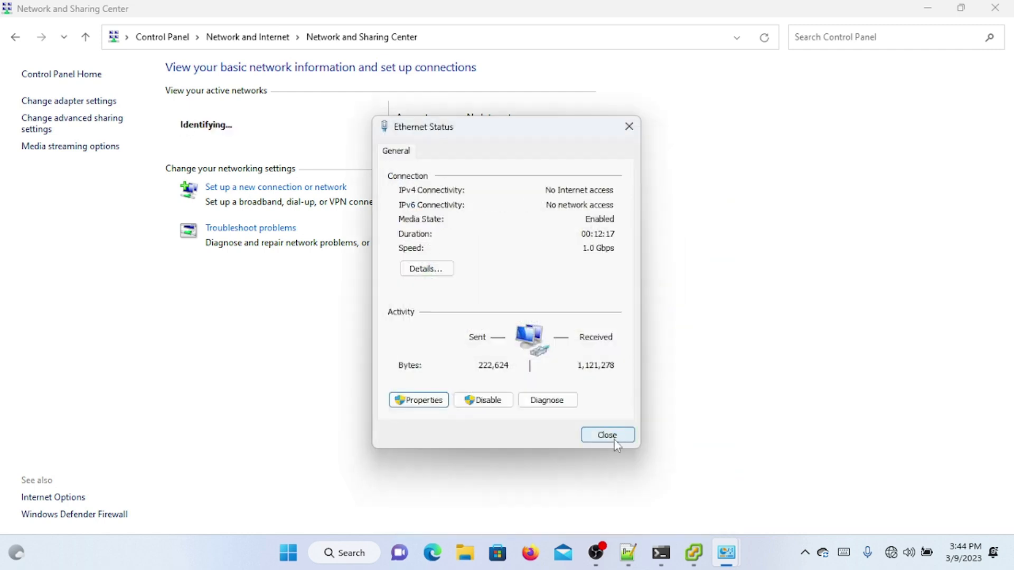
left_click(607, 434)
Step: Attempt logging in to host 10.10.10.2 as root, accepting the untrusted certificate
left_click(995, 7)
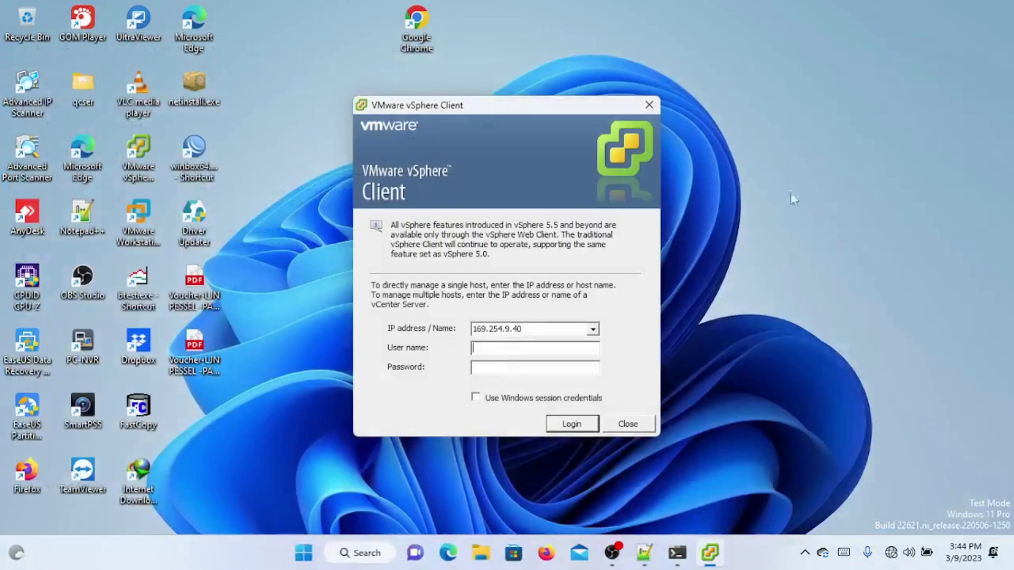
left_click(593, 329)
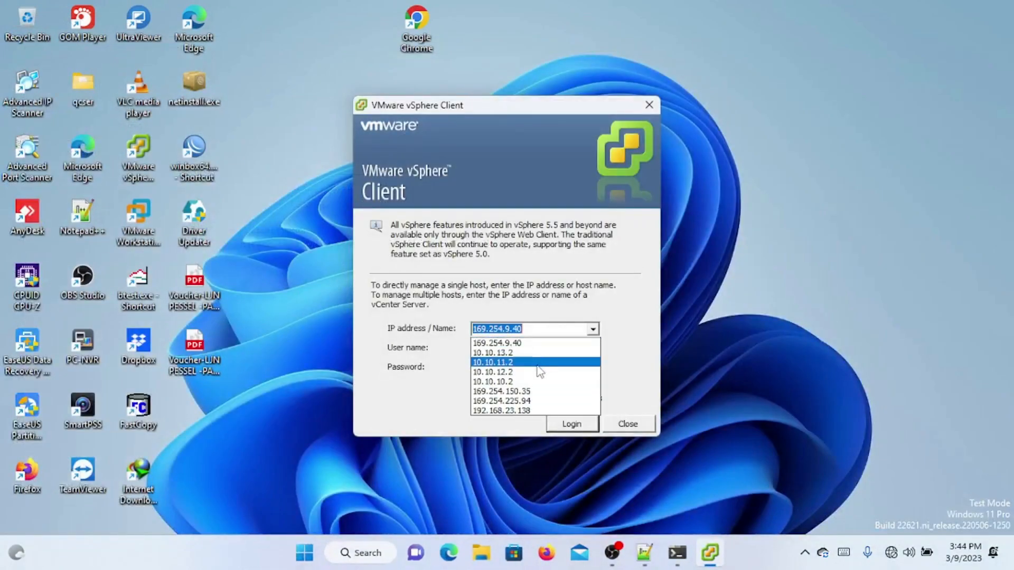
left_click(526, 381)
left_click(529, 348)
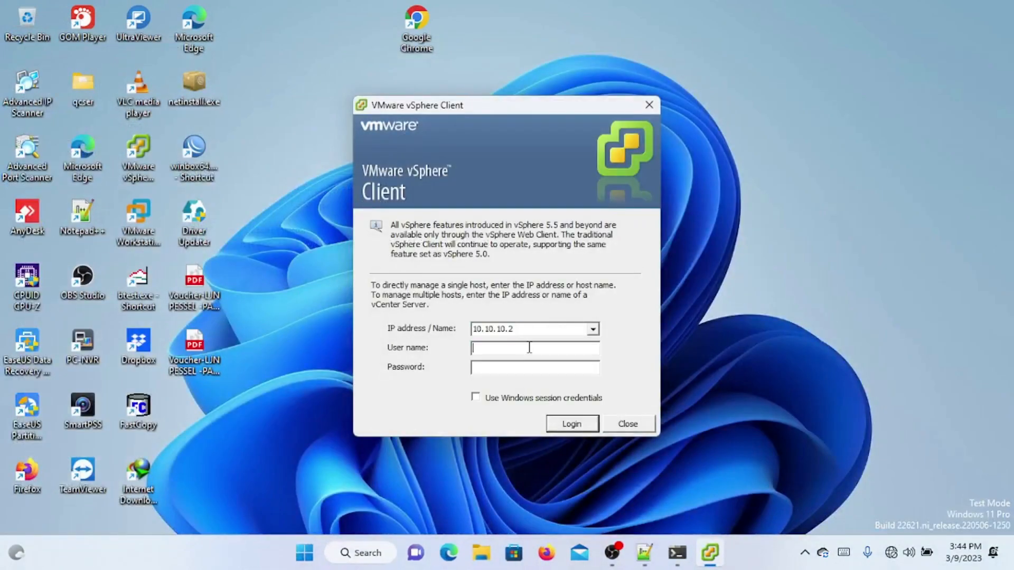
type("root")
type("******")
key("Return")
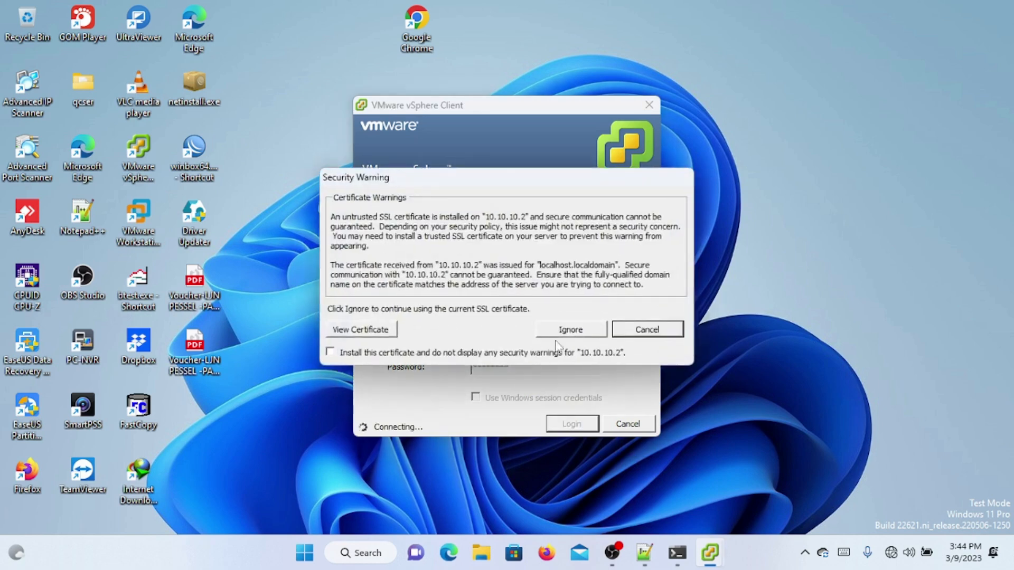
left_click(583, 337)
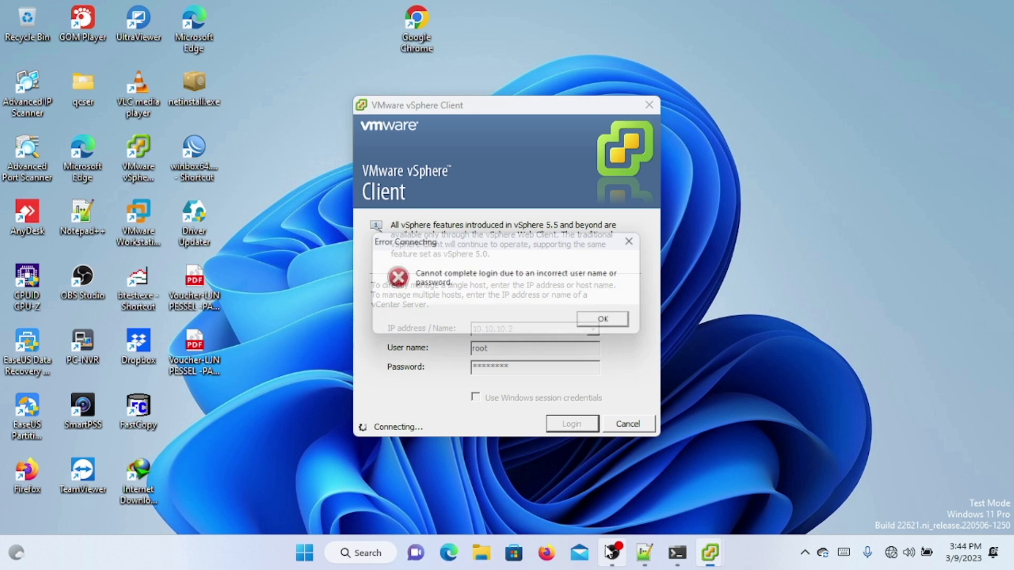
Step: Dismiss the failed login message and retype the root password to log in
mouse_move(609, 552)
left_click(614, 323)
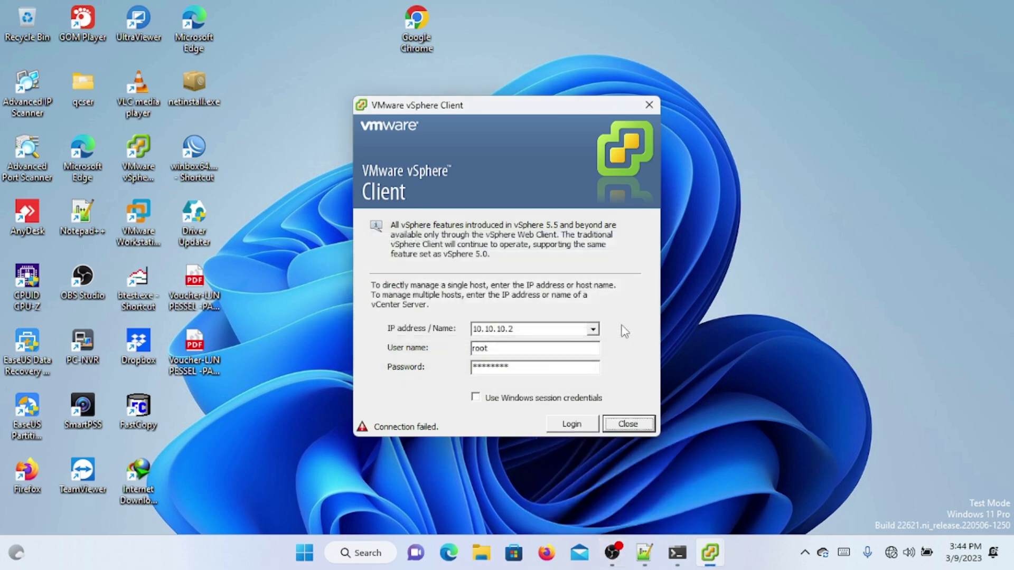
double_click(543, 367)
type("****")
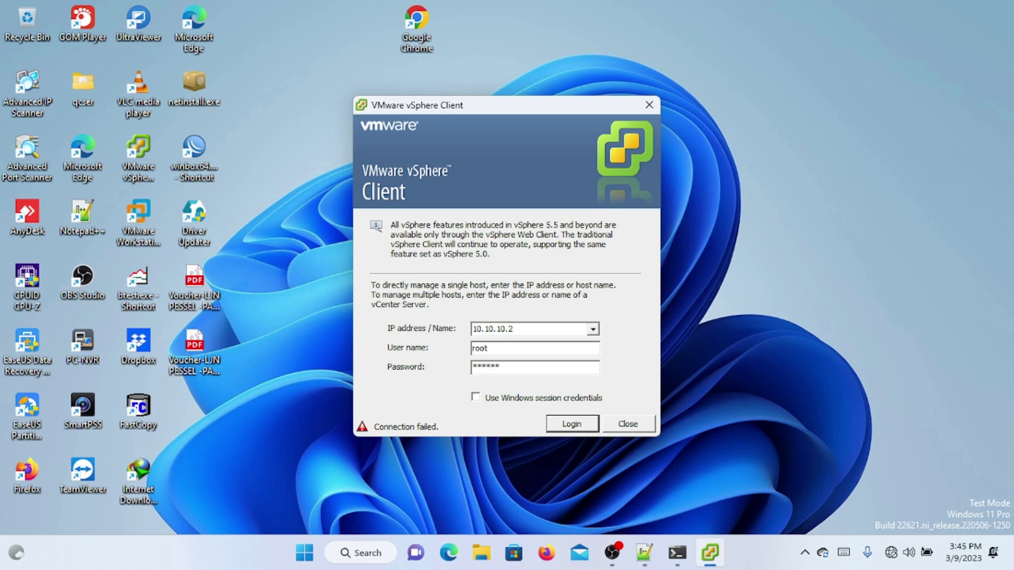
key("Return")
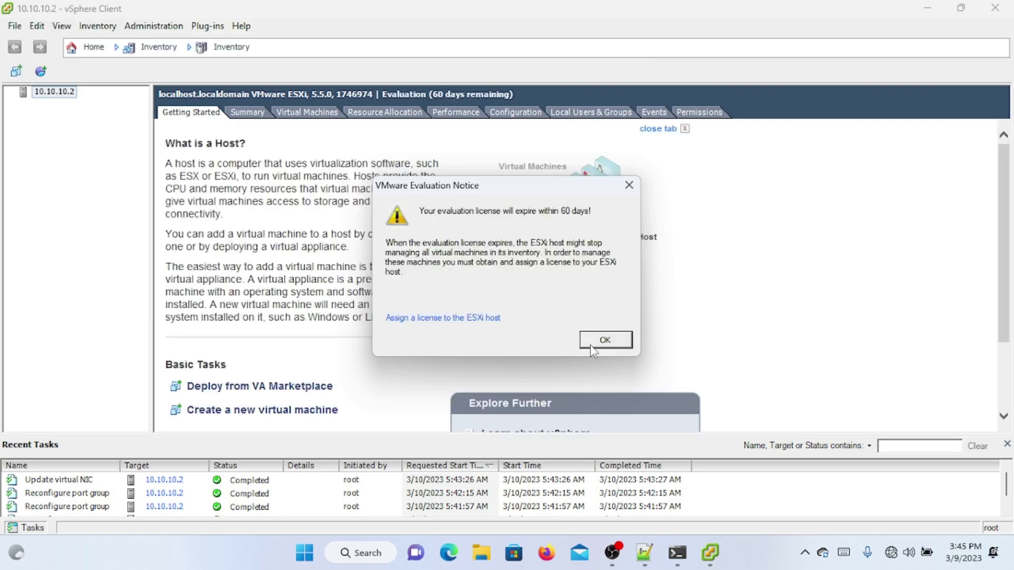
Step: Dismiss the evaluation notice, start assigning a new license key under Licensed Features, then open File Explorer
left_click(593, 341)
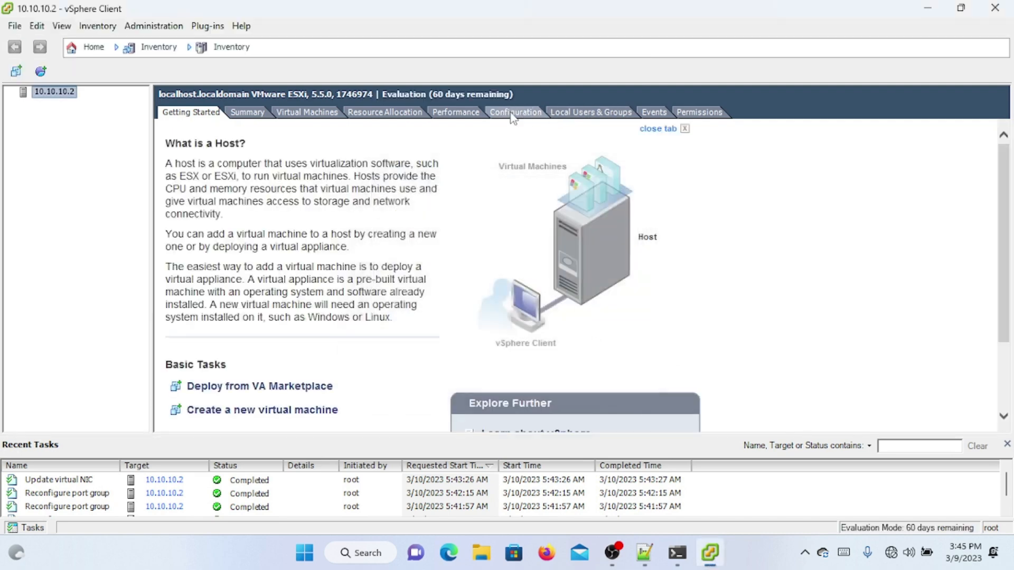
left_click(512, 116)
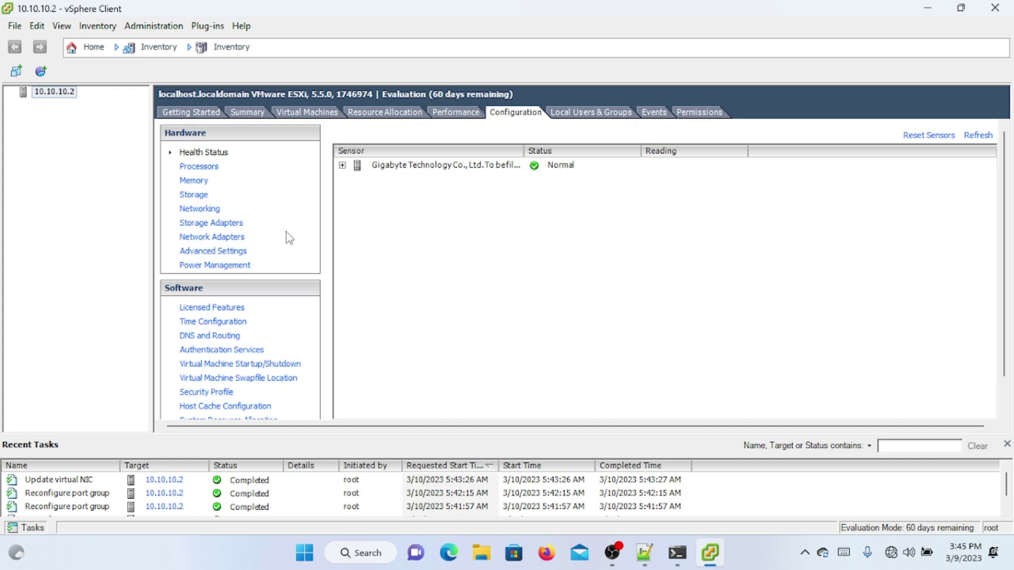
left_click(233, 311)
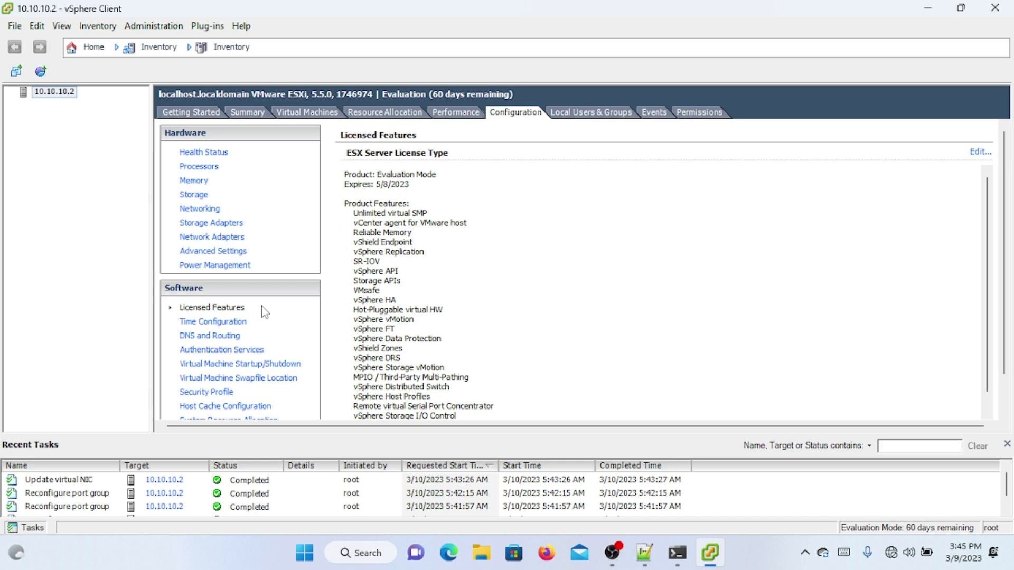
left_click(980, 154)
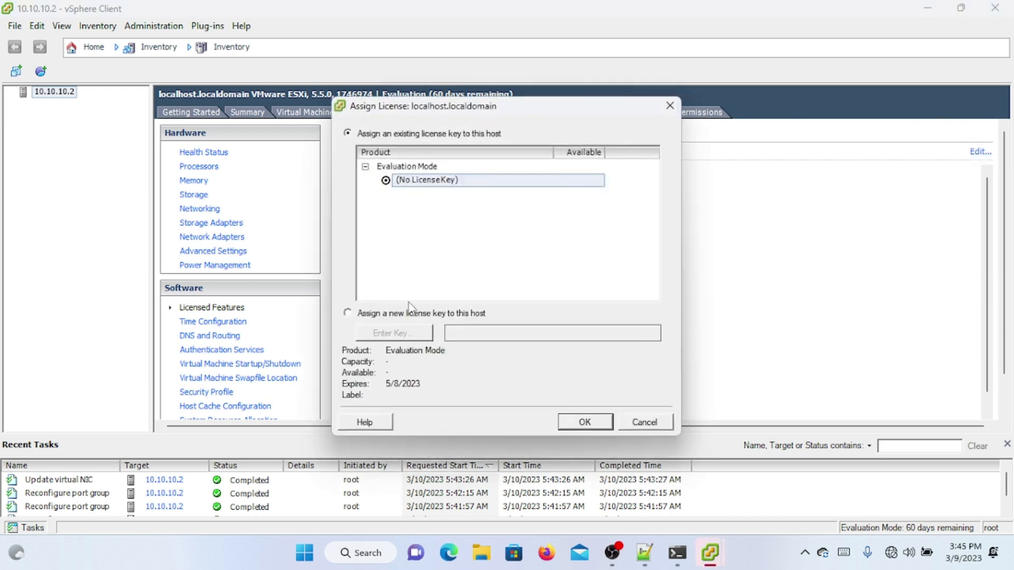
left_click(414, 315)
left_click(406, 337)
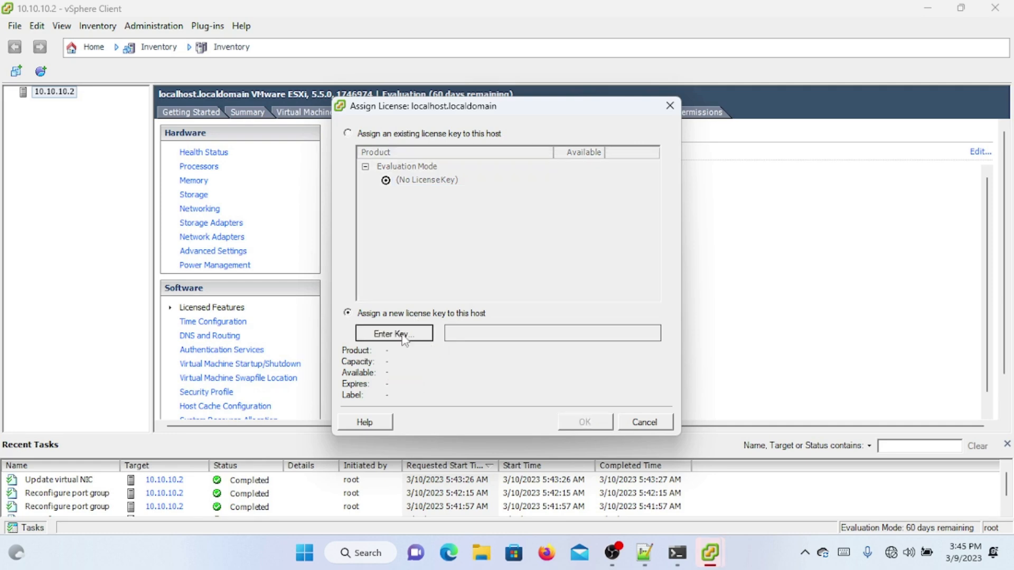
left_click(482, 553)
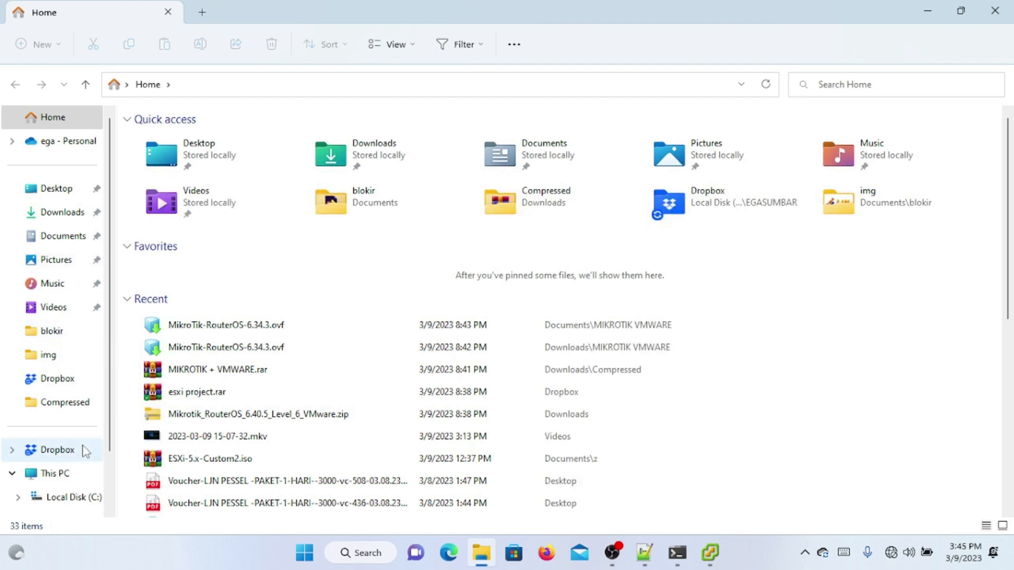
Step: Browse to the Dropbox folder and open esxi project.rar in WinRAR
left_click(42, 449)
left_click(252, 294)
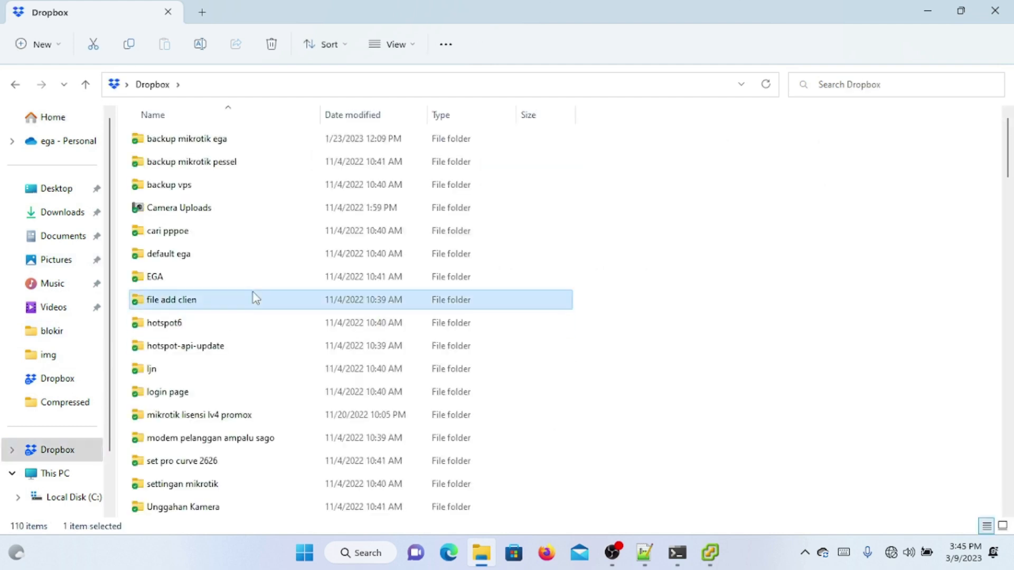
key("e")
key("e")
key("e")
key("Return")
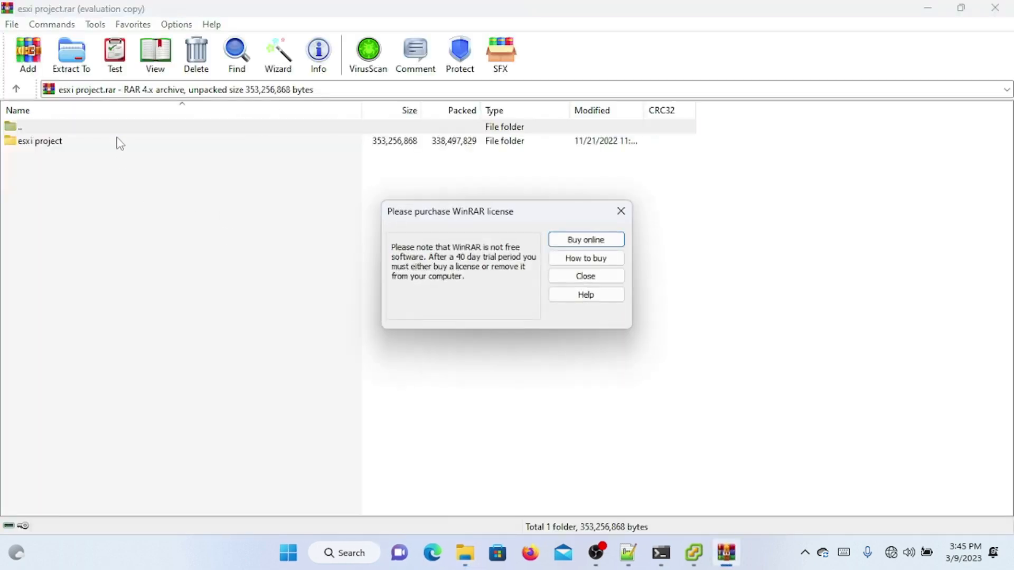
Step: Open lisensi esxi 5.5.txt in the esxi project folder, copy its license key, and close WinRAR
key("Escape")
double_click(91, 140)
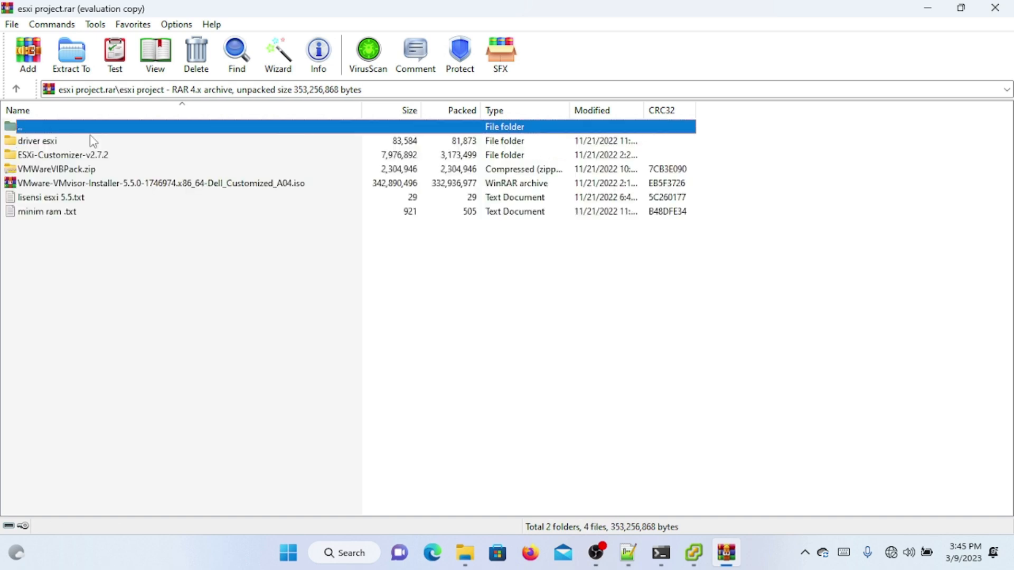
double_click(62, 200)
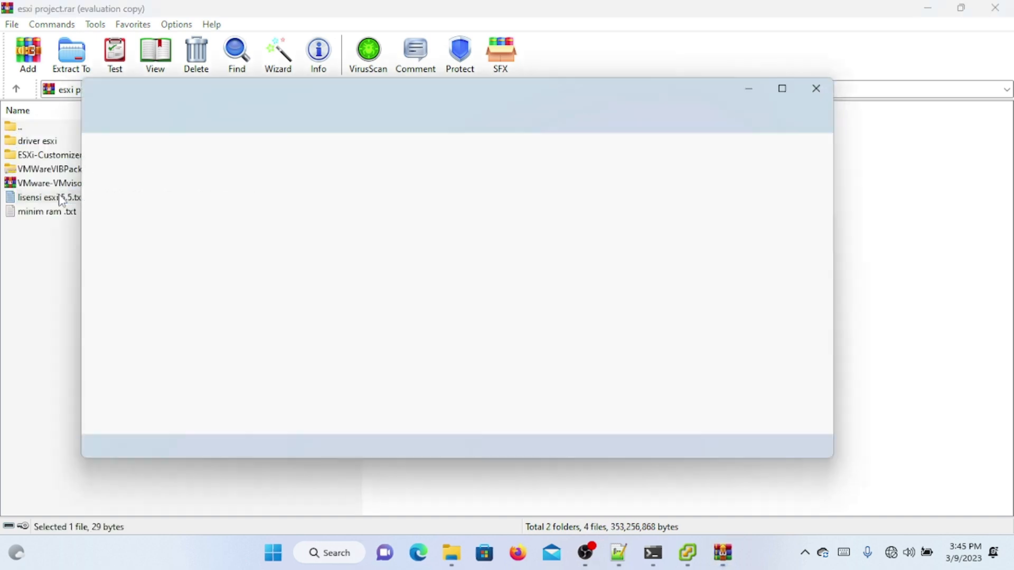
key("ctrl+a")
key("ctrl+c")
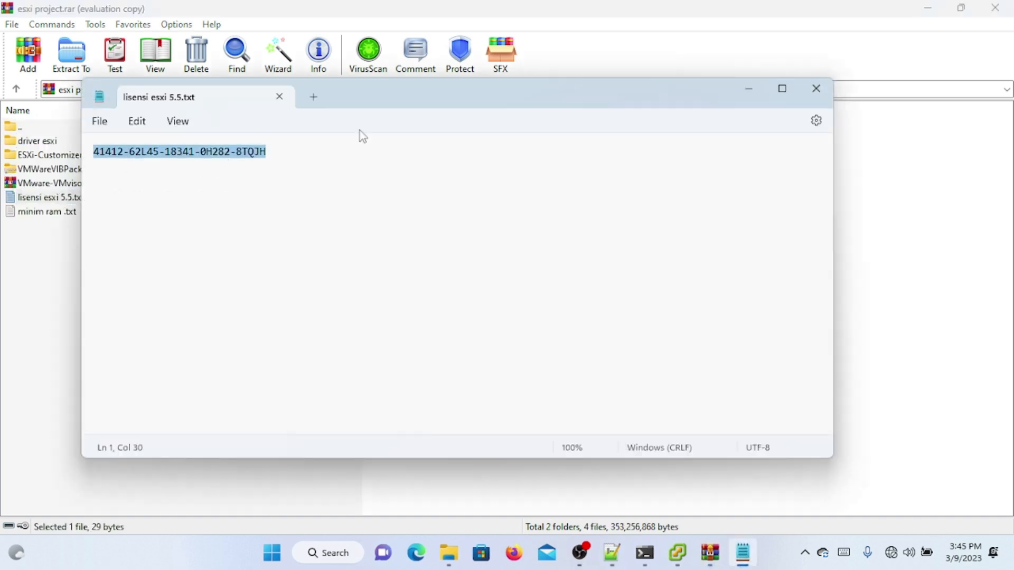
left_click(817, 89)
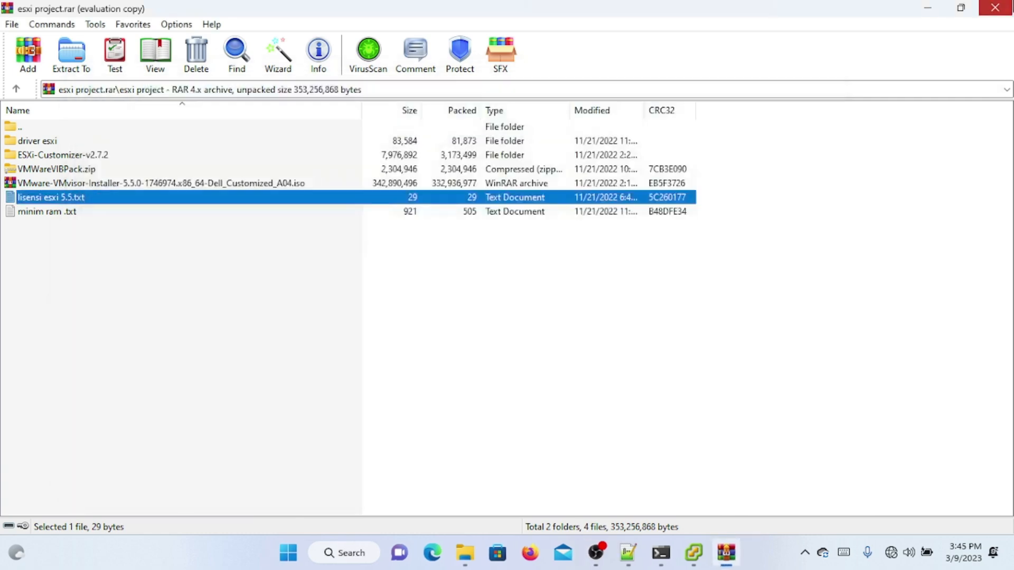
left_click(995, 8)
Step: License the host with the copied vSphere 5 Hypervisor key
left_click(995, 10)
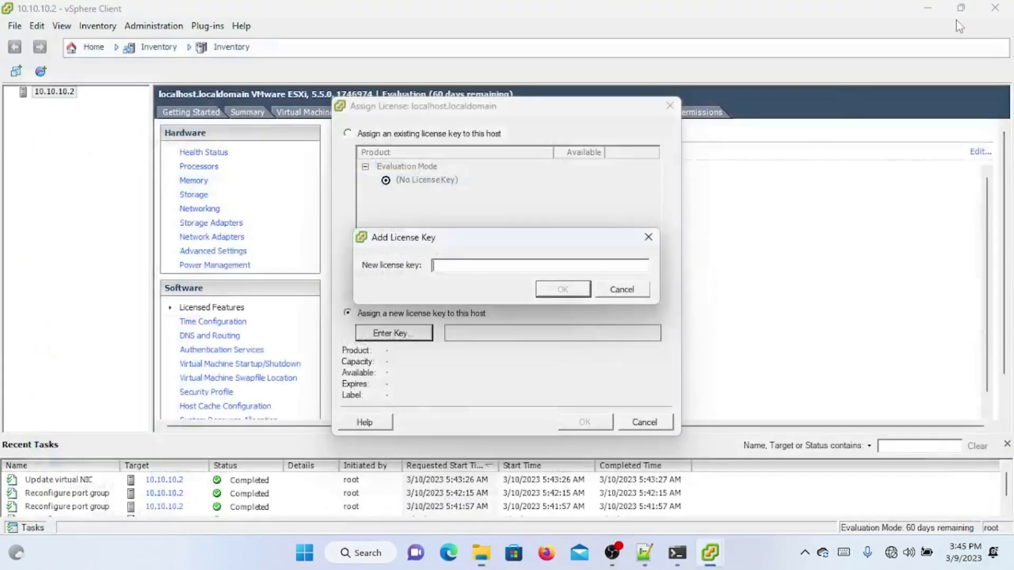
key("ctrl+v")
left_click(562, 289)
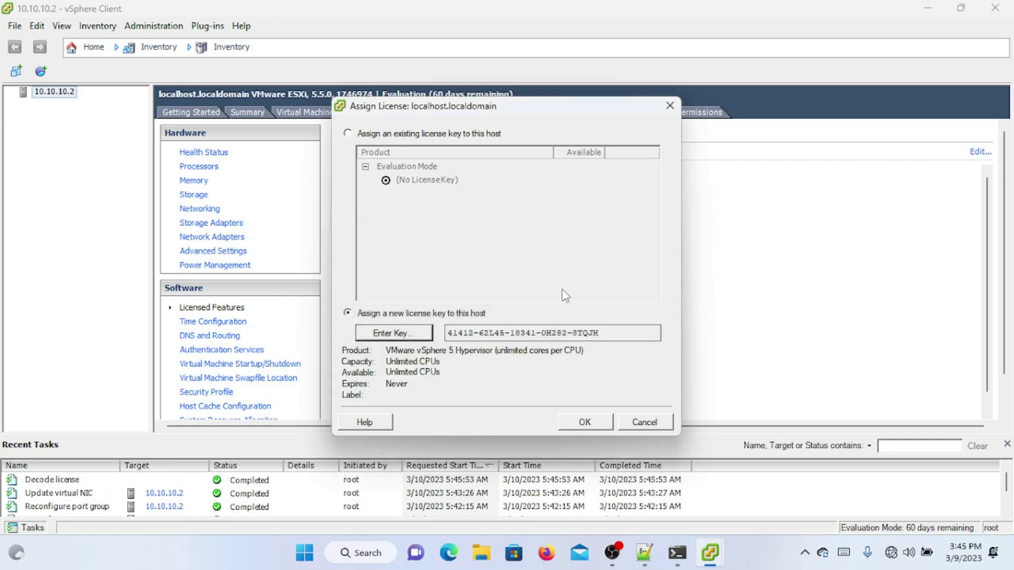
left_click(584, 421)
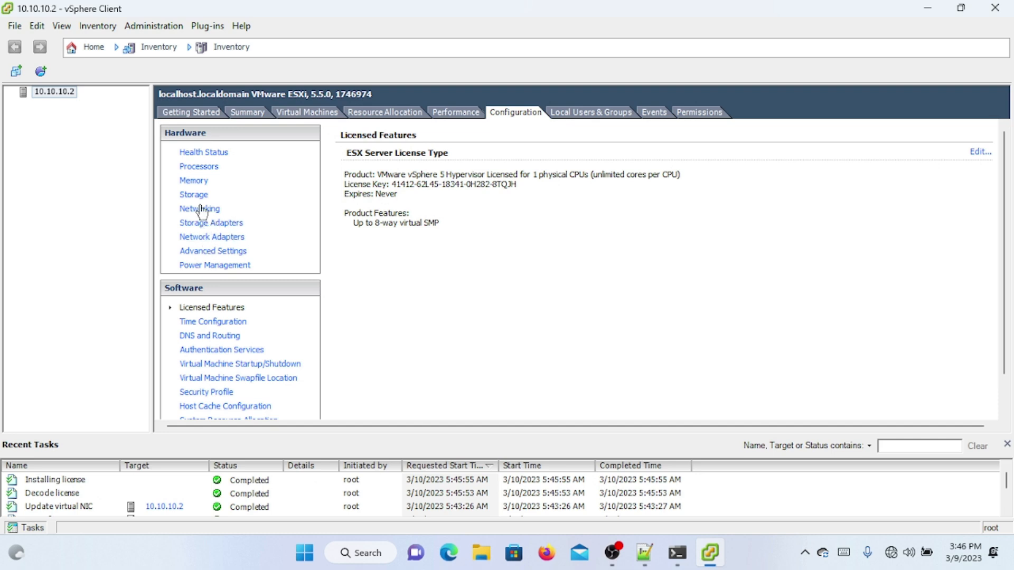
Step: Bring up the host's Networking page showing vSwitch0 with vmk0 at 10.10.10.2
left_click(228, 243)
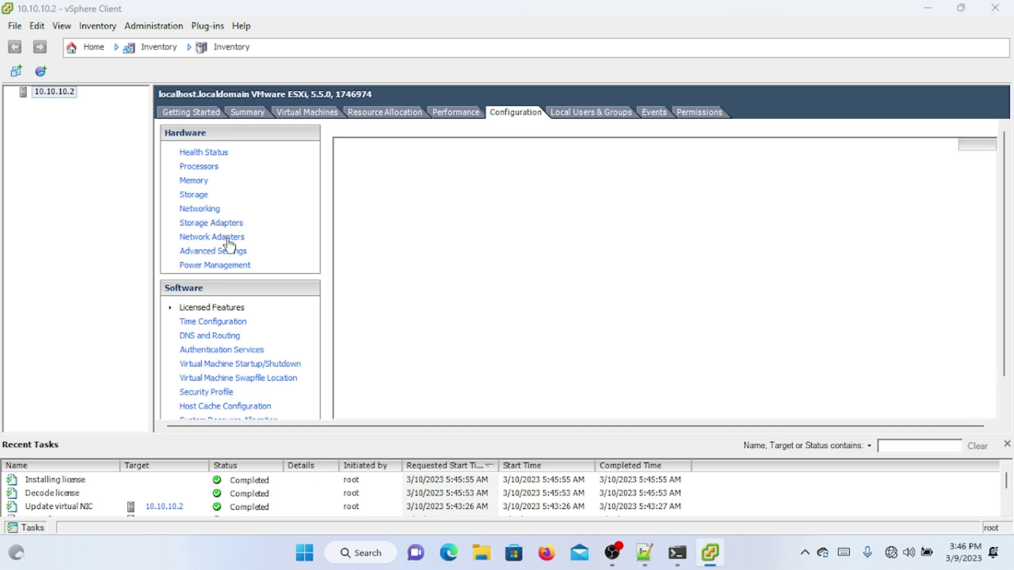
left_click(240, 226)
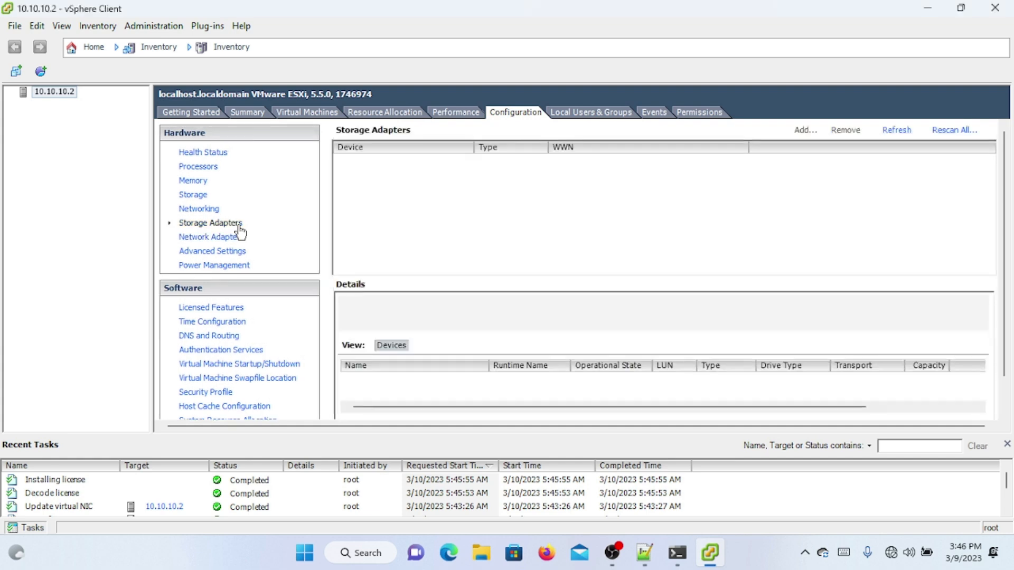
left_click(240, 236)
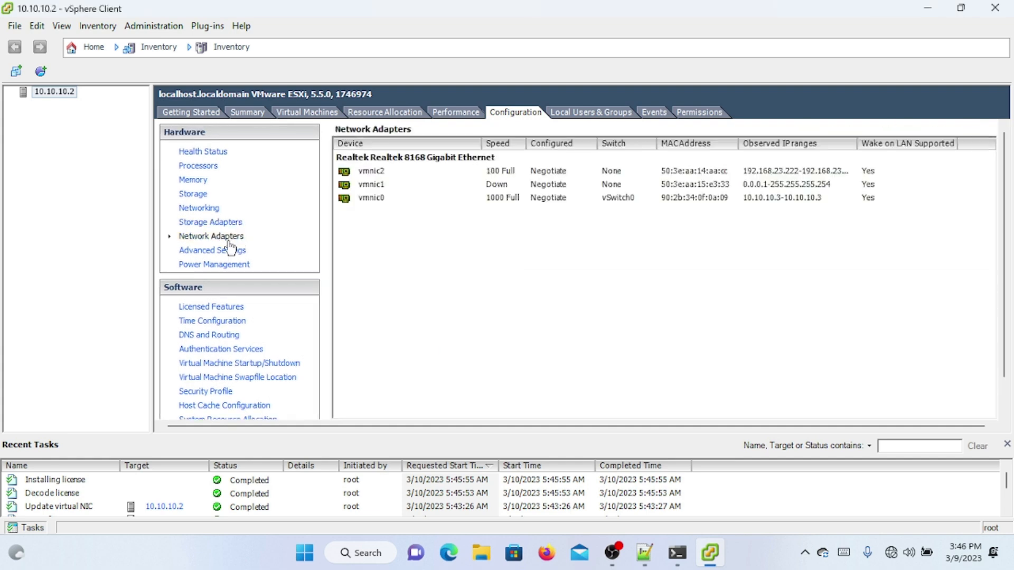
left_click(206, 211)
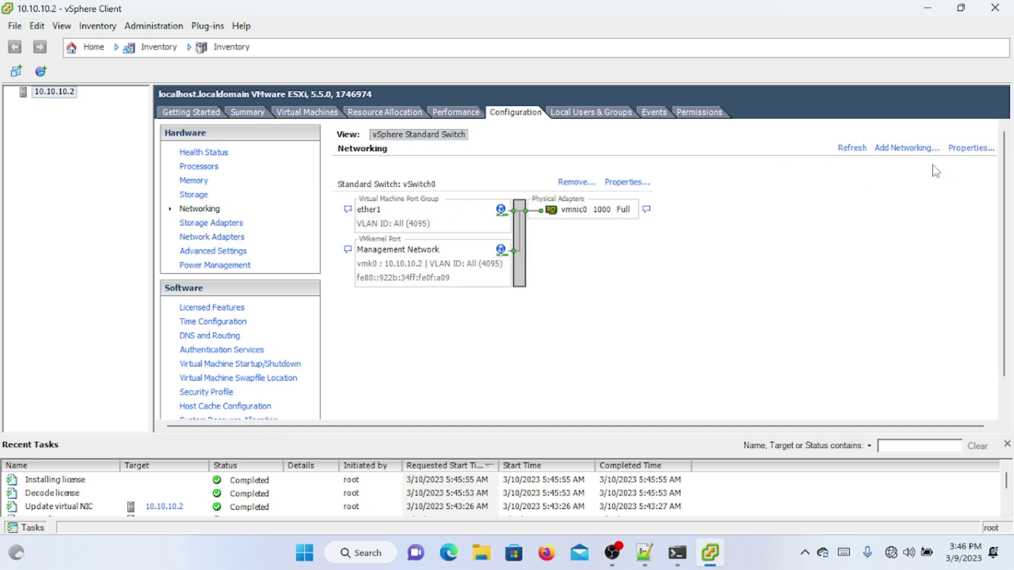
Step: Start a new VMkernel connection on a new switch using vmnic1
left_click(889, 150)
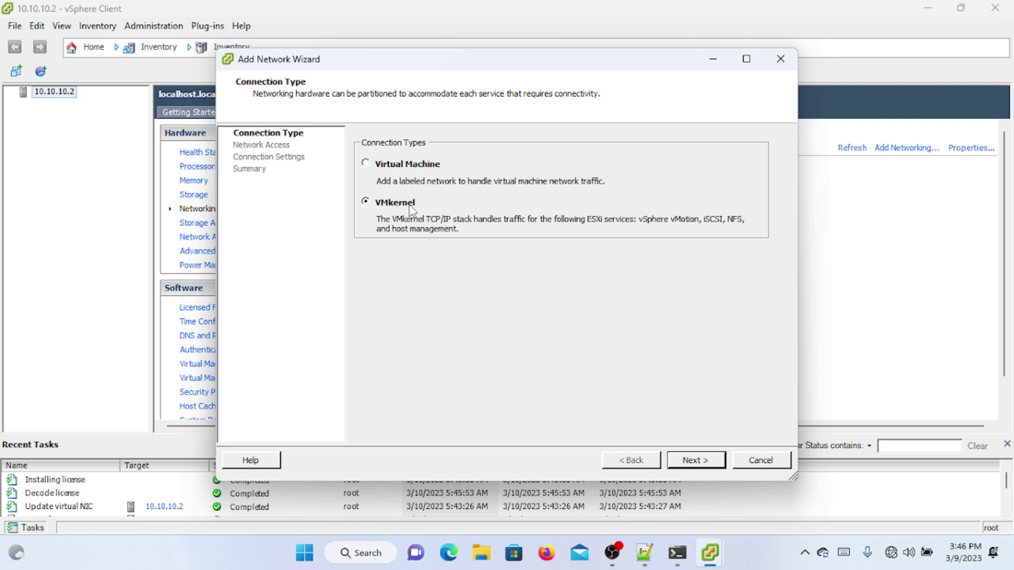
left_click(695, 461)
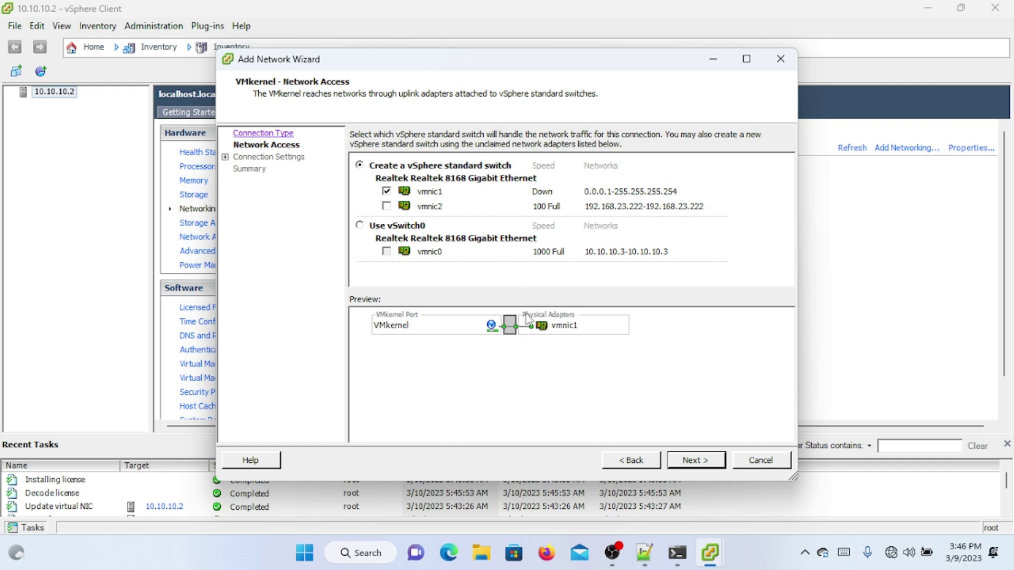
left_click(688, 464)
left_click(688, 464)
left_click(645, 466)
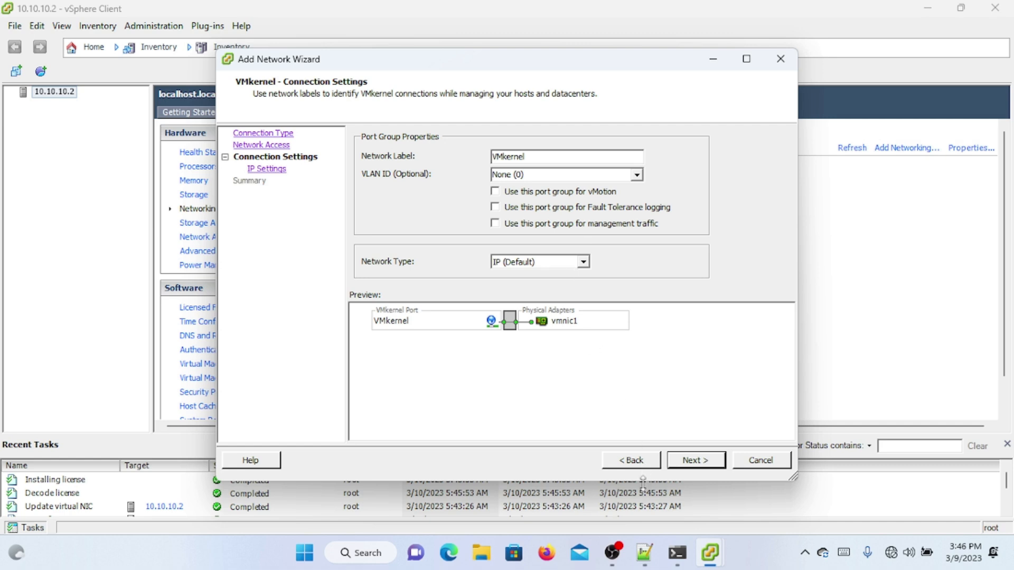
left_click(636, 463)
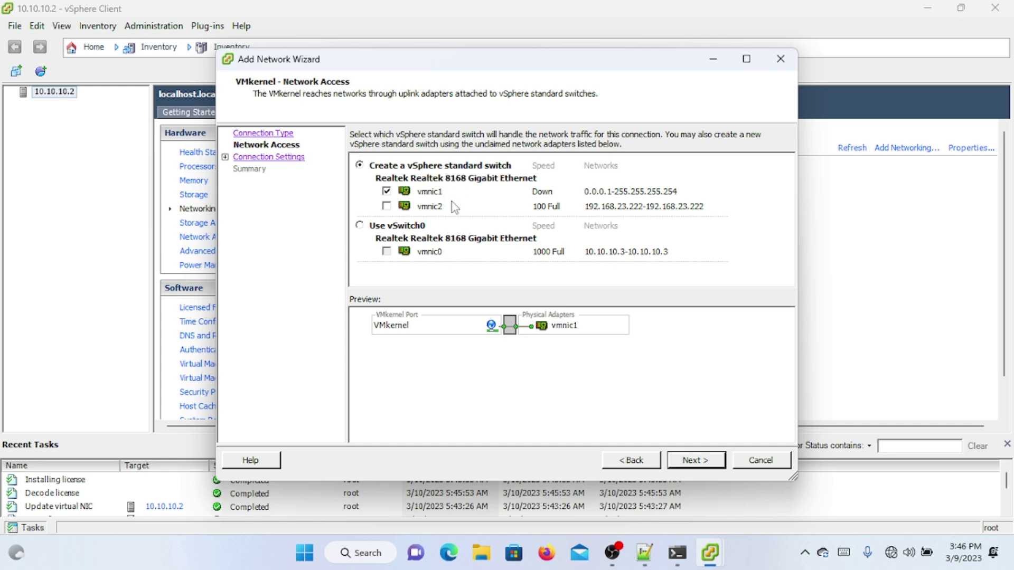
left_click(694, 462)
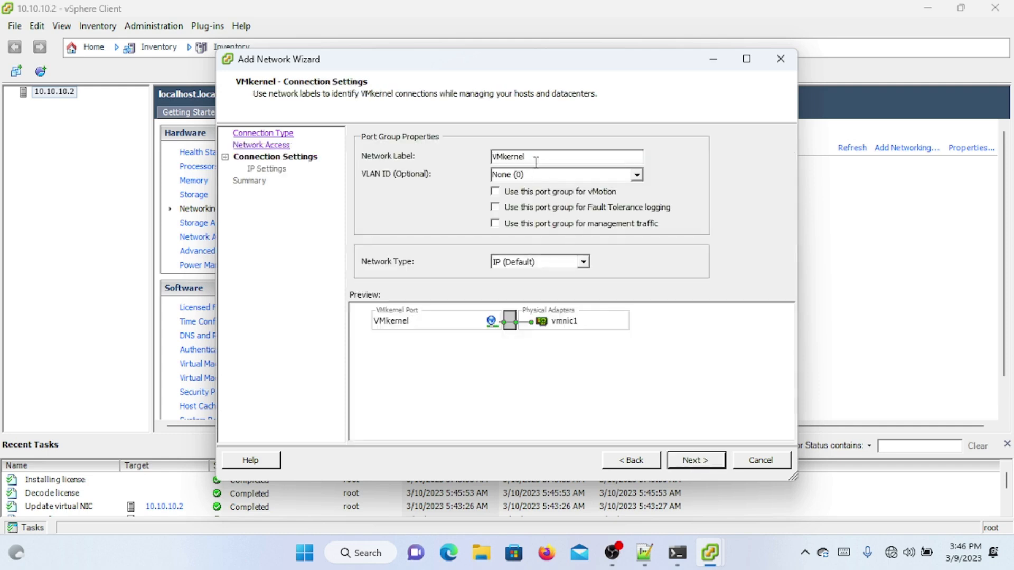
Step: Label the VMkernel port ether2 with VLAN ID All (4095) and continue to IP settings
left_click_drag(533, 160, 438, 151)
type("eye")
key("BackSpace")
key("BackSpace")
type("ther2")
key("Tab")
left_click(637, 175)
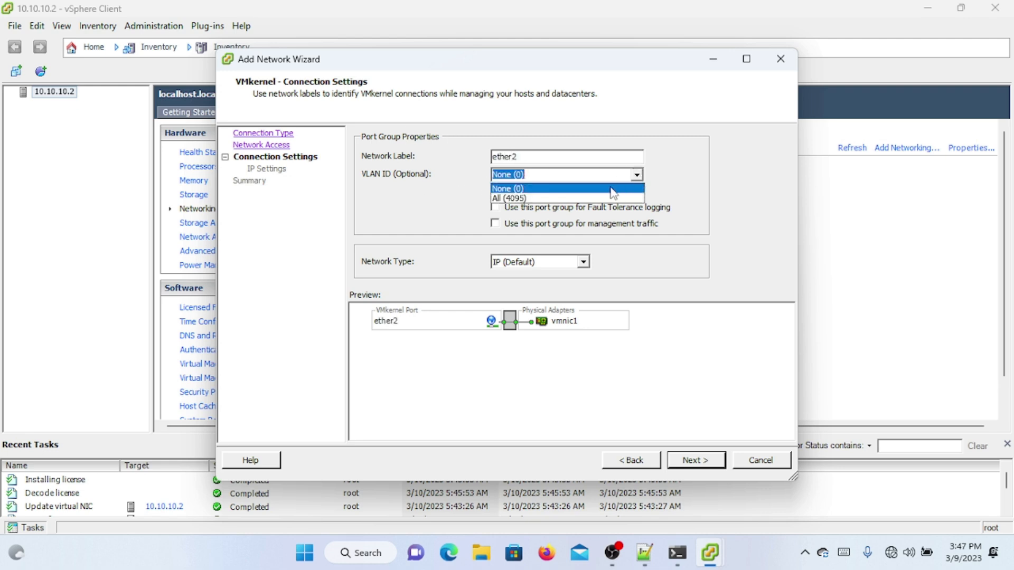
left_click(602, 199)
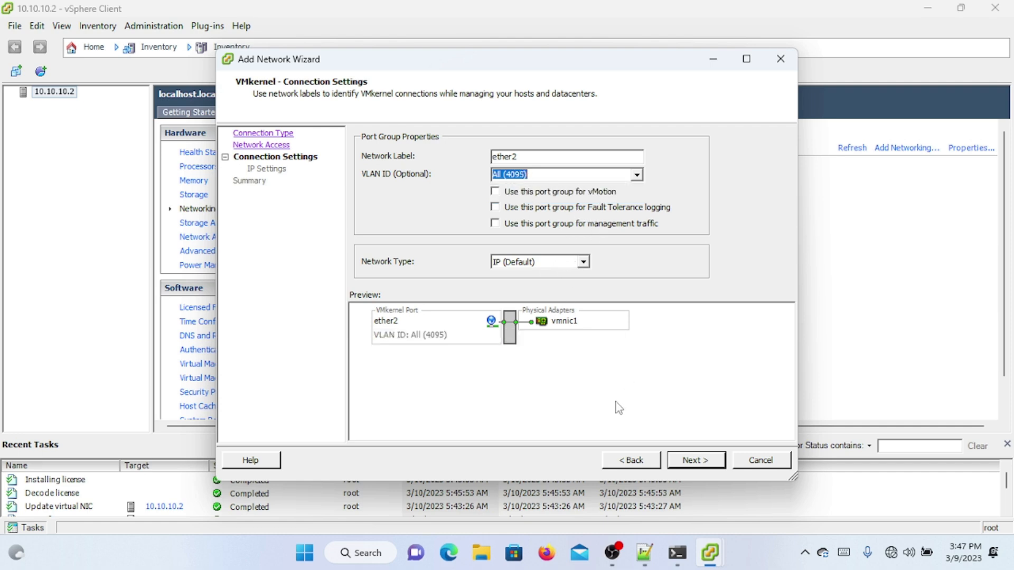
left_click(684, 463)
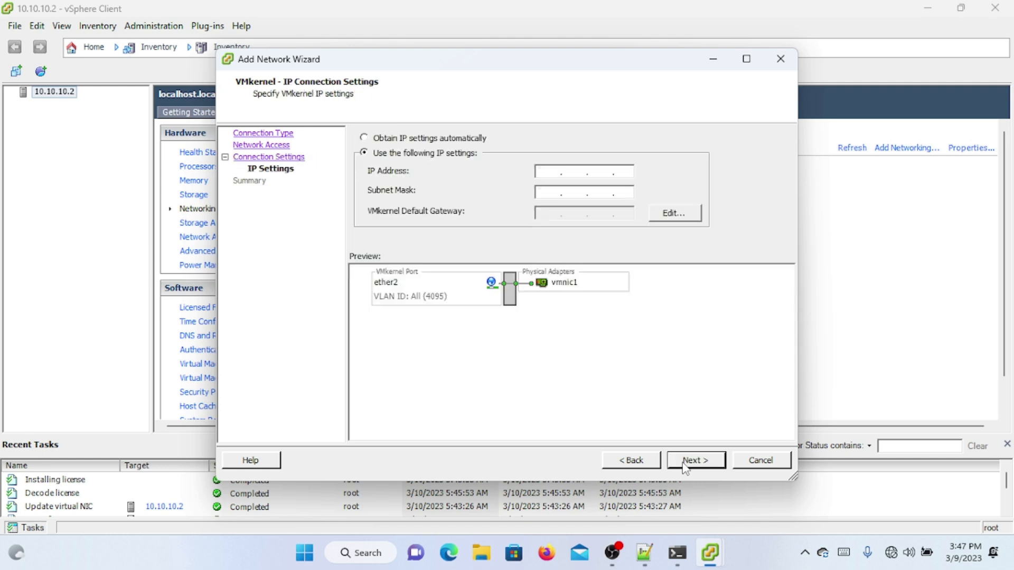
Step: Give the ether2 port IP 10.10.11.2, mask 255.255.255.0 and default gateway 10.10.11.1
left_click(555, 172)
type("10")
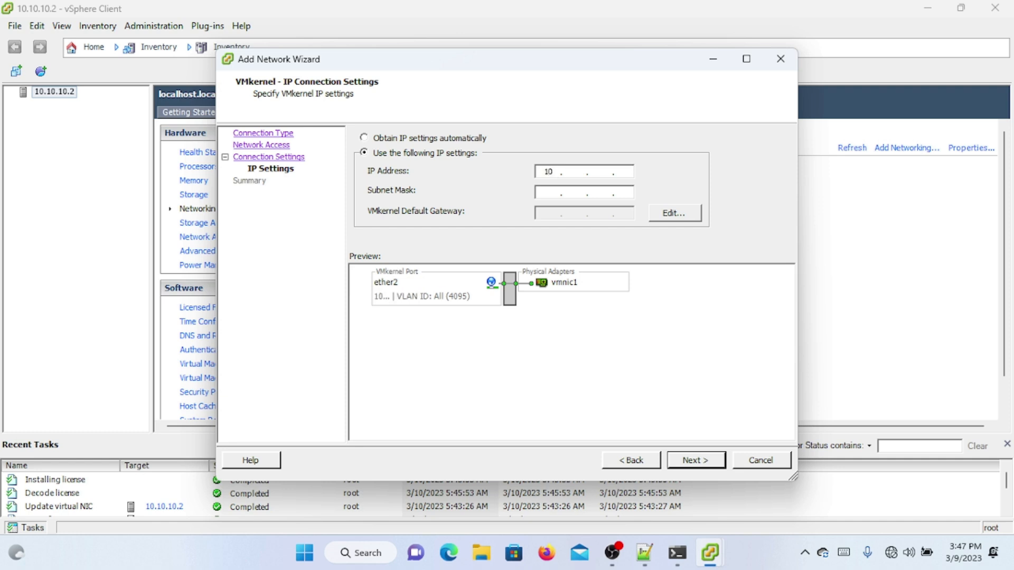
type(".1")
type("0.11")
type("2")
type("255255")
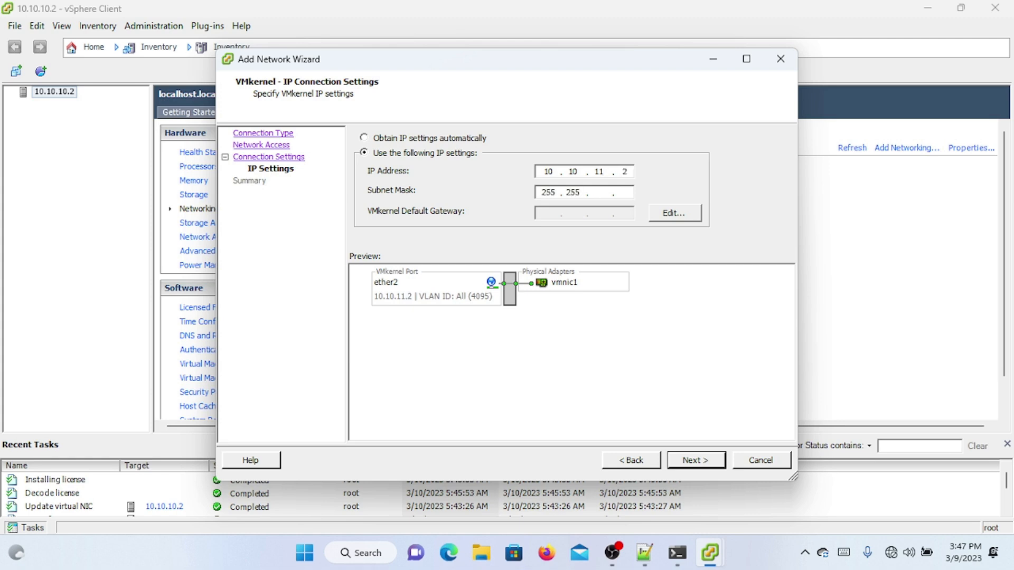
type("255")
key("Tab")
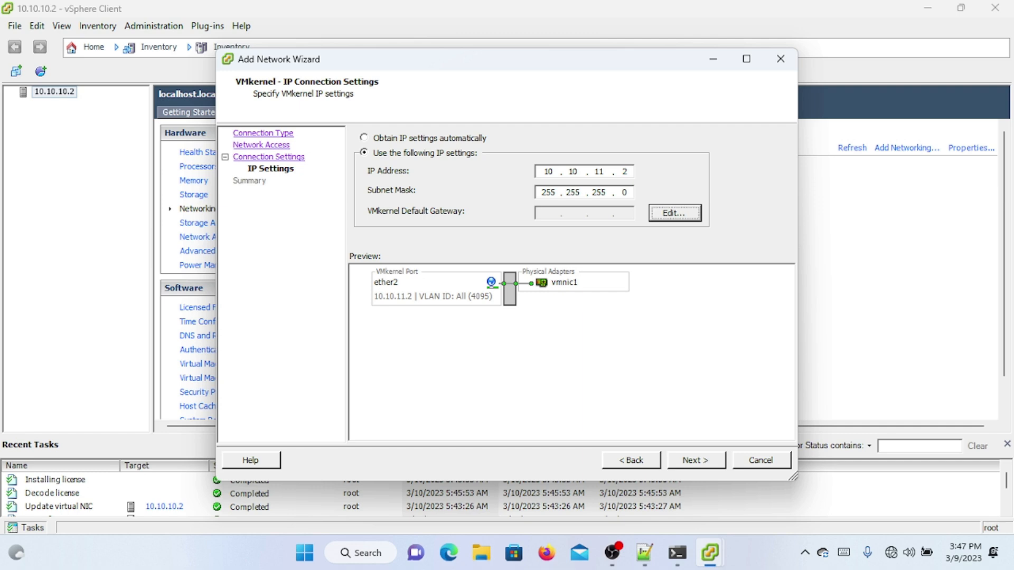
key("Return")
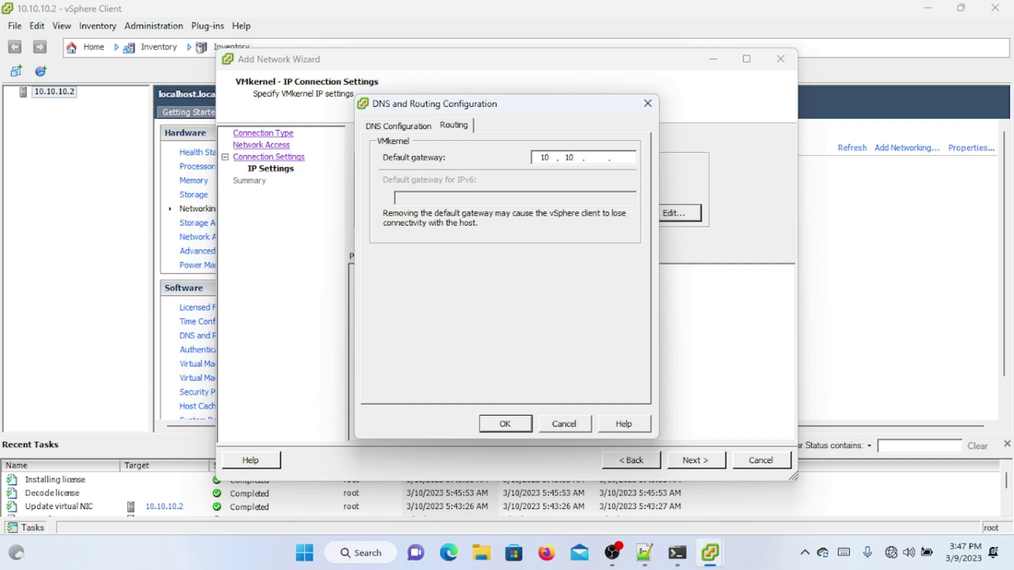
type("11.")
left_click(505, 423)
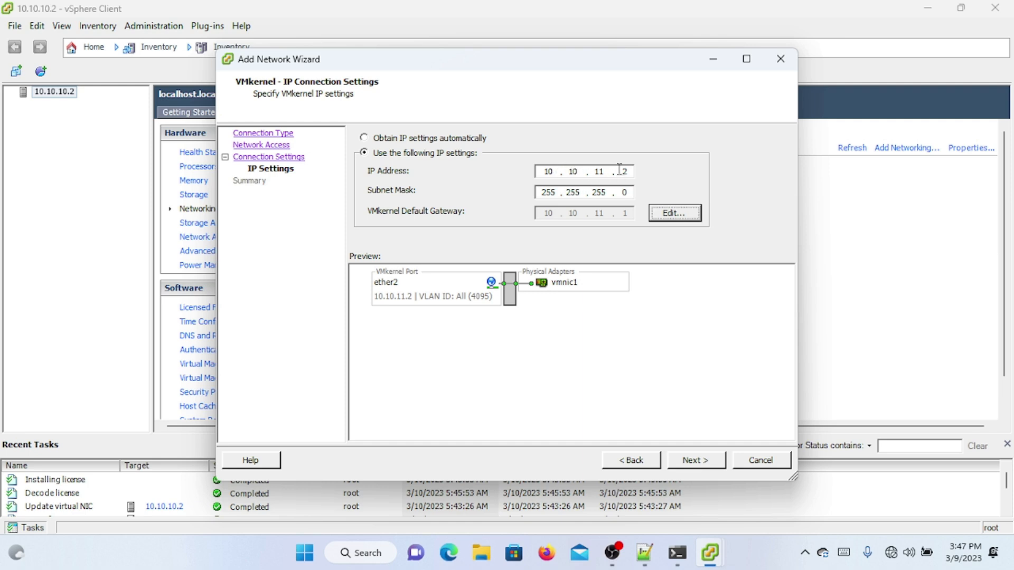
left_click(595, 175)
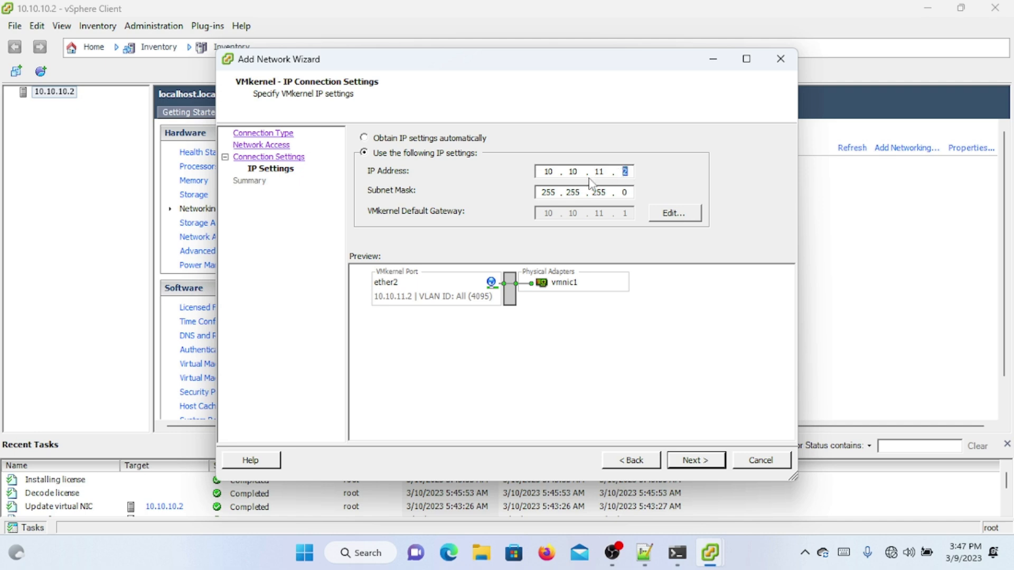
Step: Finish creating vSwitch1 with ether2 (10.10.11.2) on vmnic1, then start adding a connection to it
left_click(696, 461)
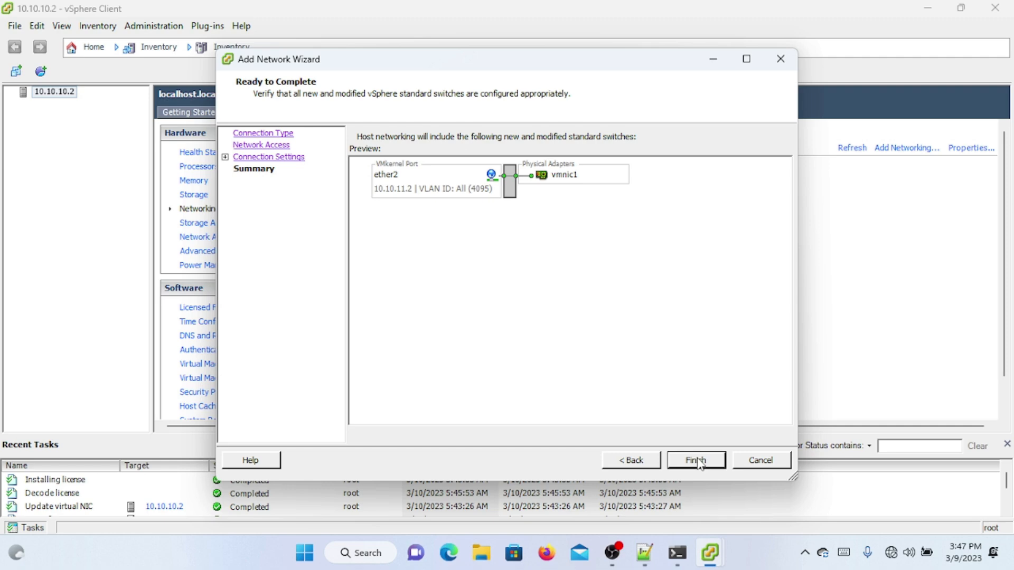
left_click(696, 460)
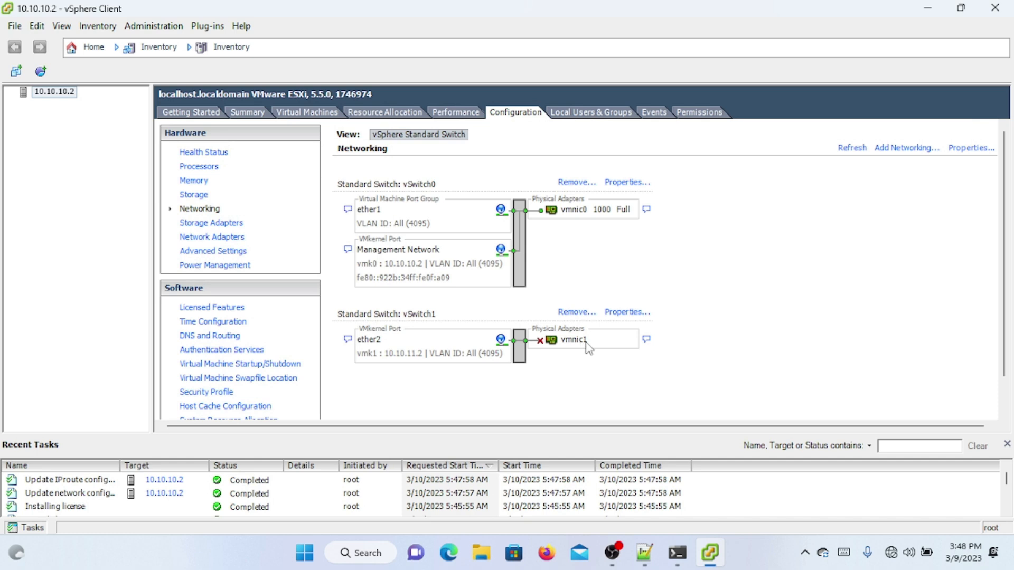
left_click(608, 315)
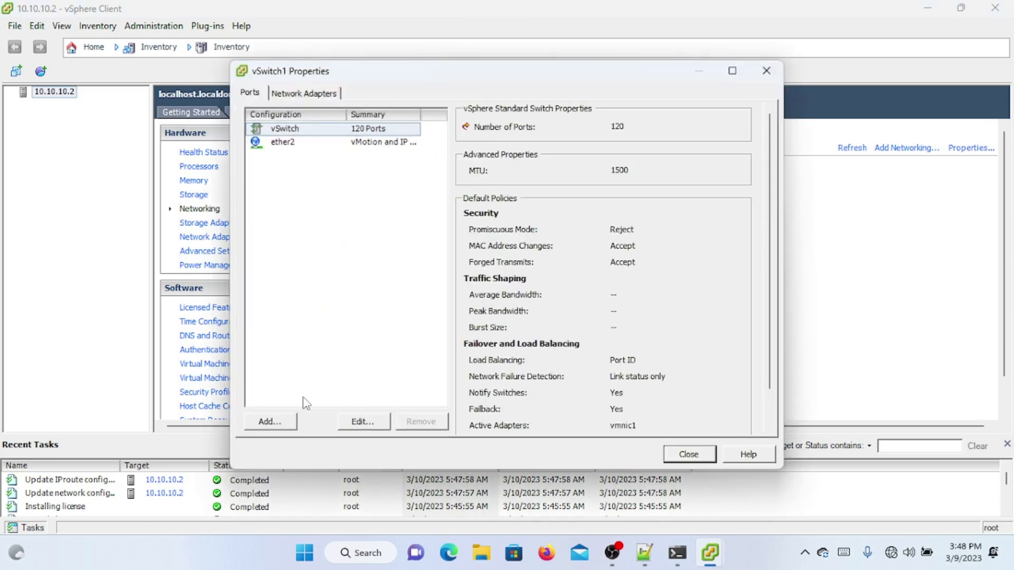
left_click(284, 421)
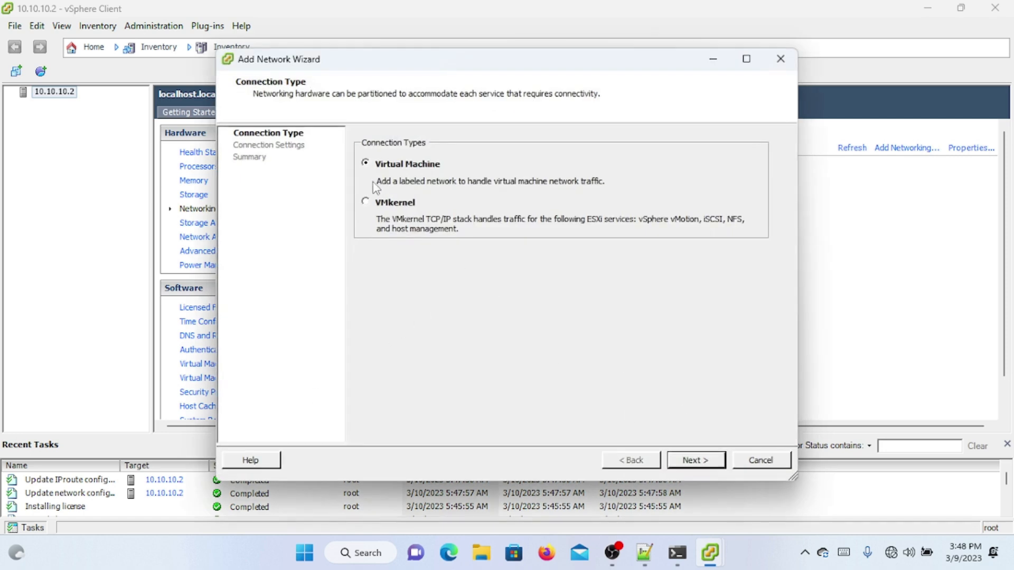
Step: Try a virtual machine port group ether2 with VLAN All (4095), hit the duplicate-label error, and go back
left_click(708, 461)
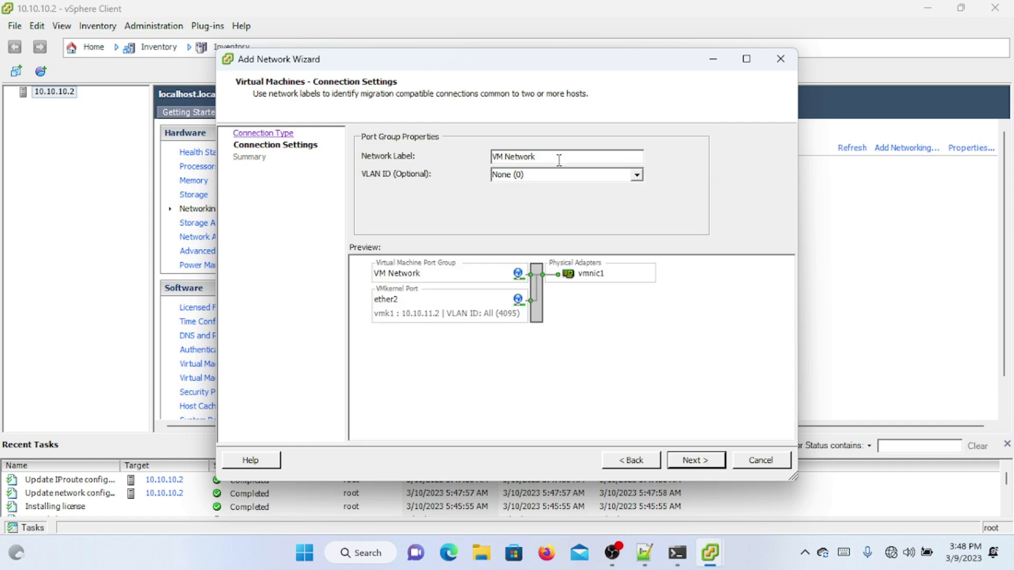
left_click_drag(557, 157, 427, 167)
type("ether2")
left_click(637, 175)
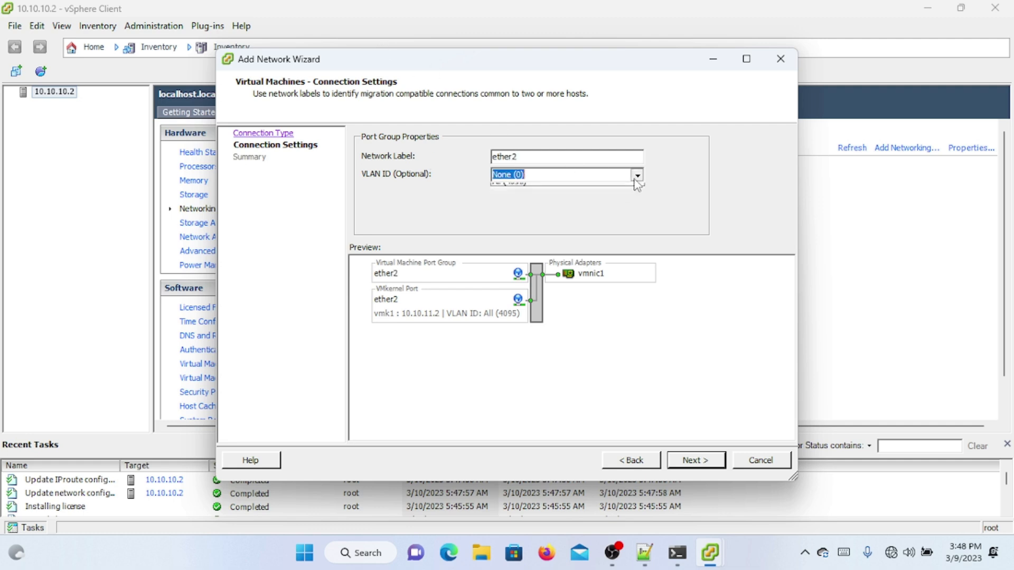
left_click(607, 199)
left_click(686, 467)
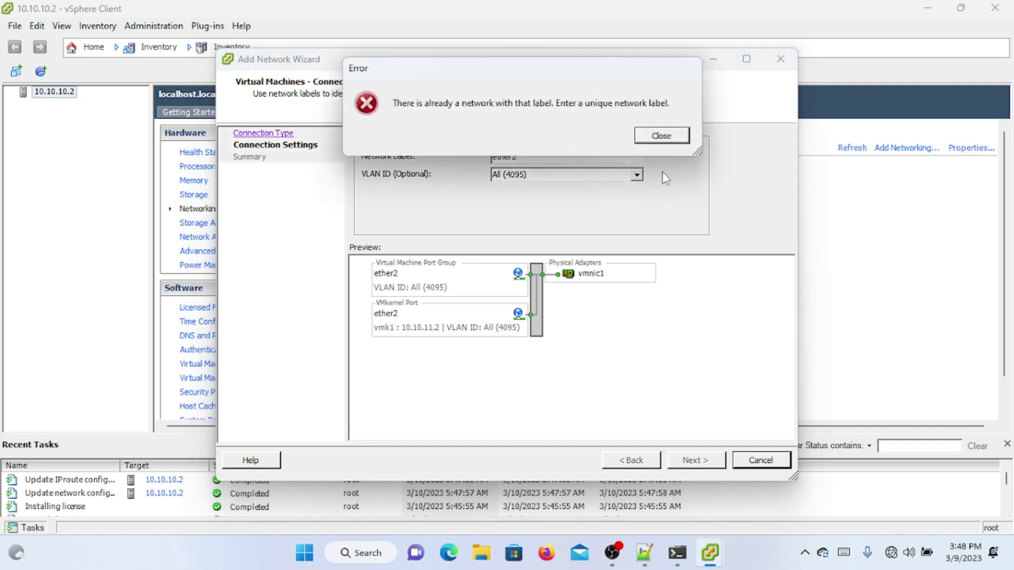
left_click(670, 136)
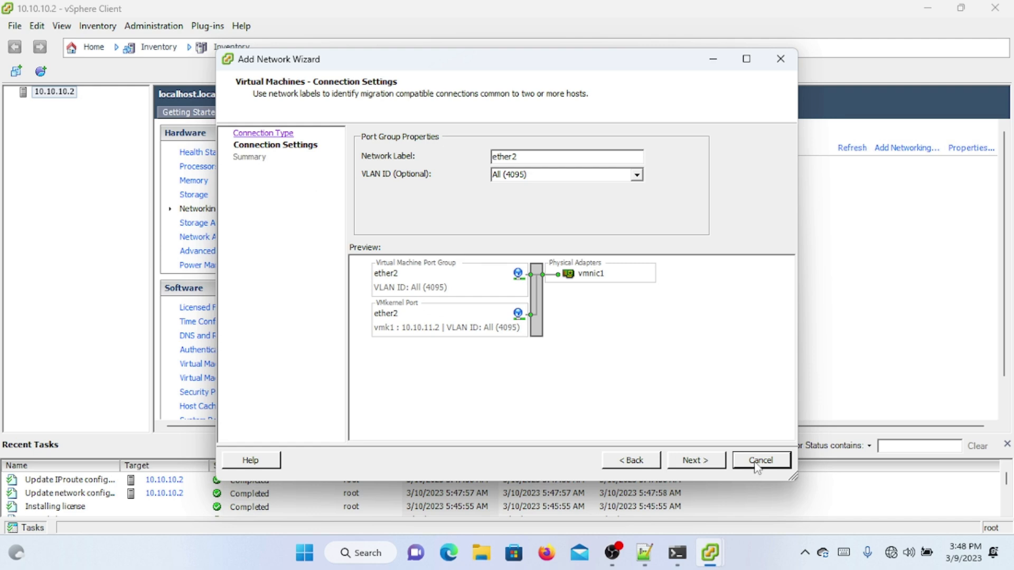
left_click(651, 462)
Step: Cancel the wizard and rename the VMkernel port from ether2 to ethernet
left_click(742, 463)
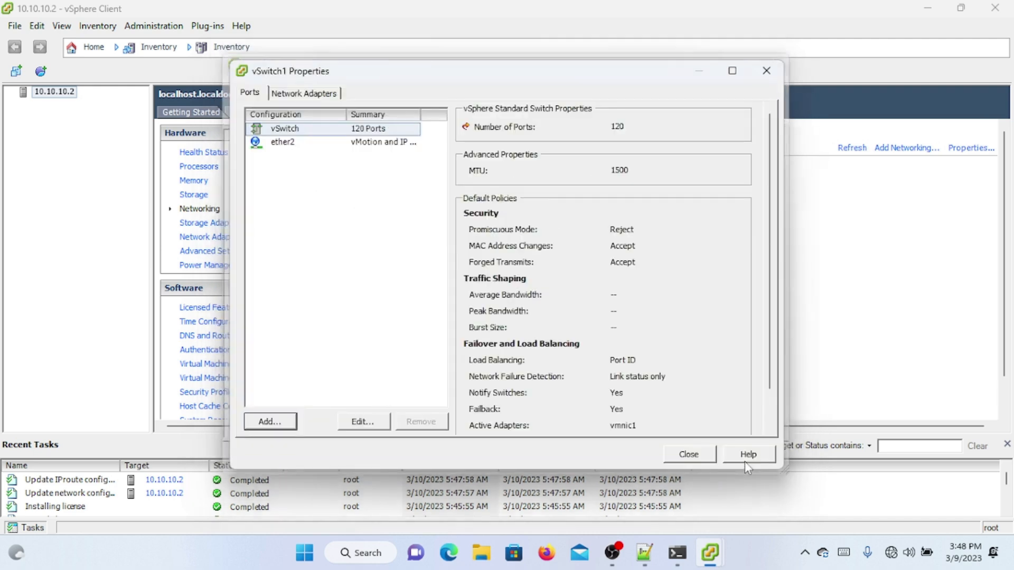
double_click(356, 142)
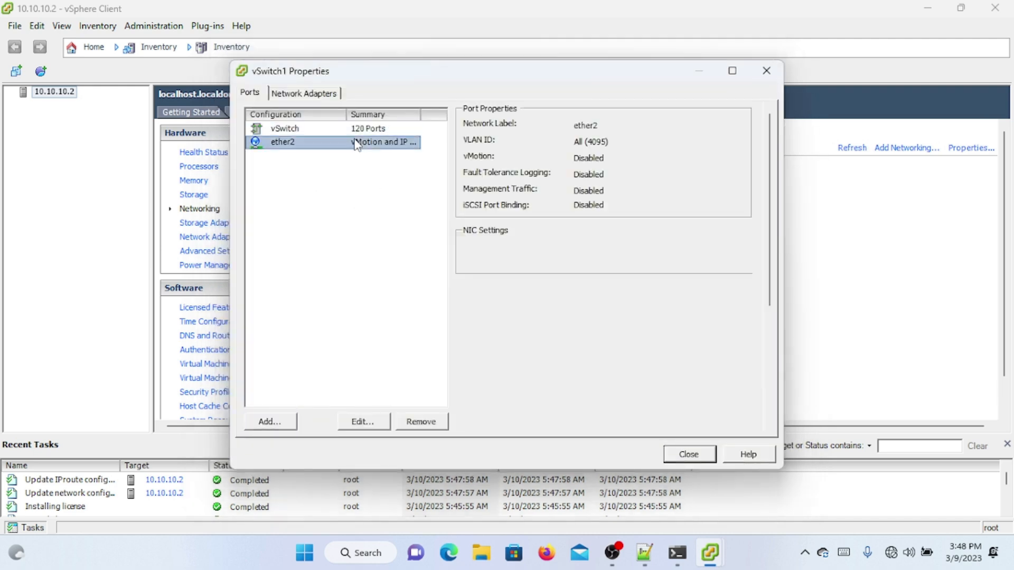
double_click(479, 99)
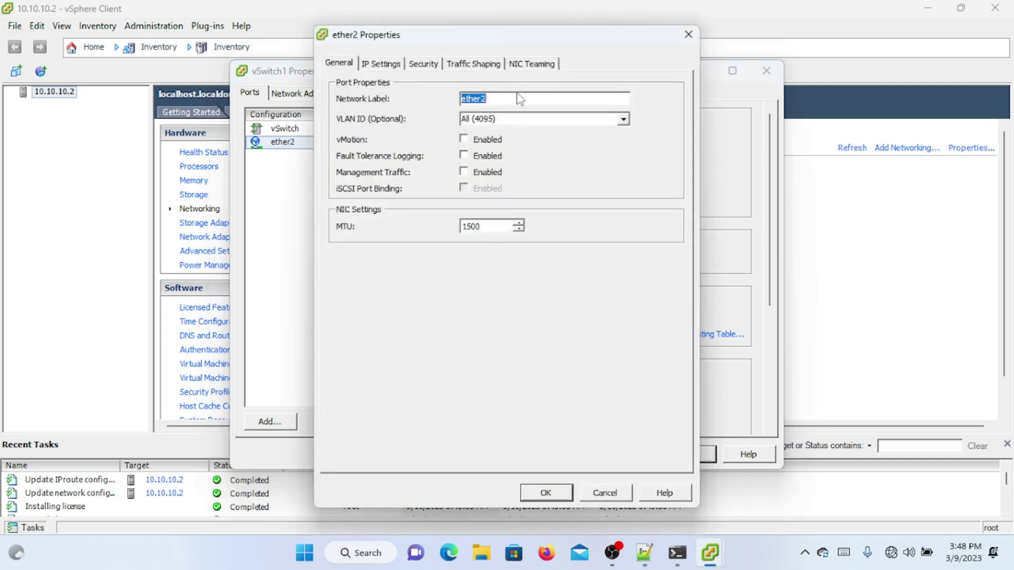
type("et")
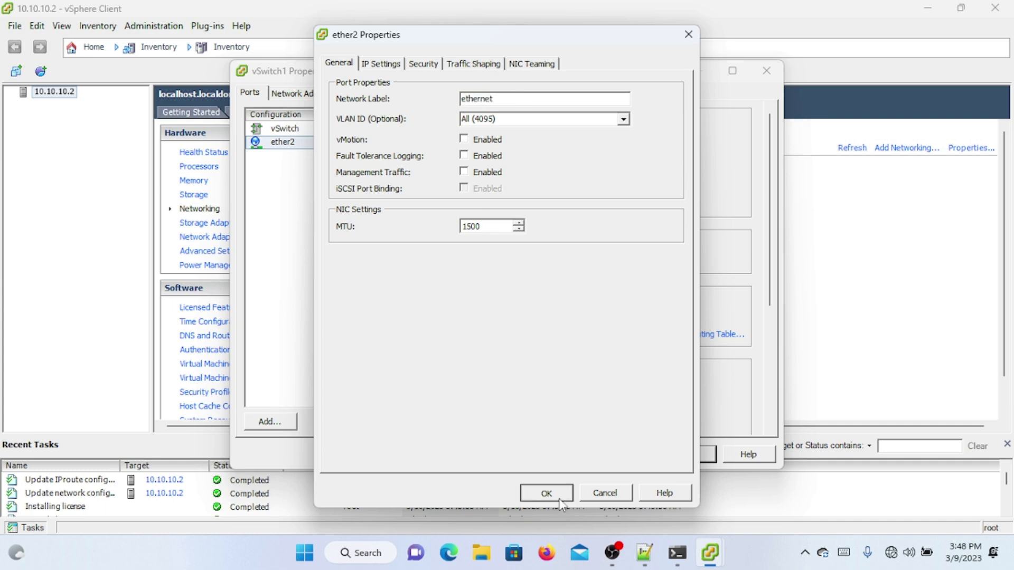
left_click(539, 492)
Step: Add a virtual machine port group ether2 with VLAN All (4095) to vSwitch1
left_click(272, 421)
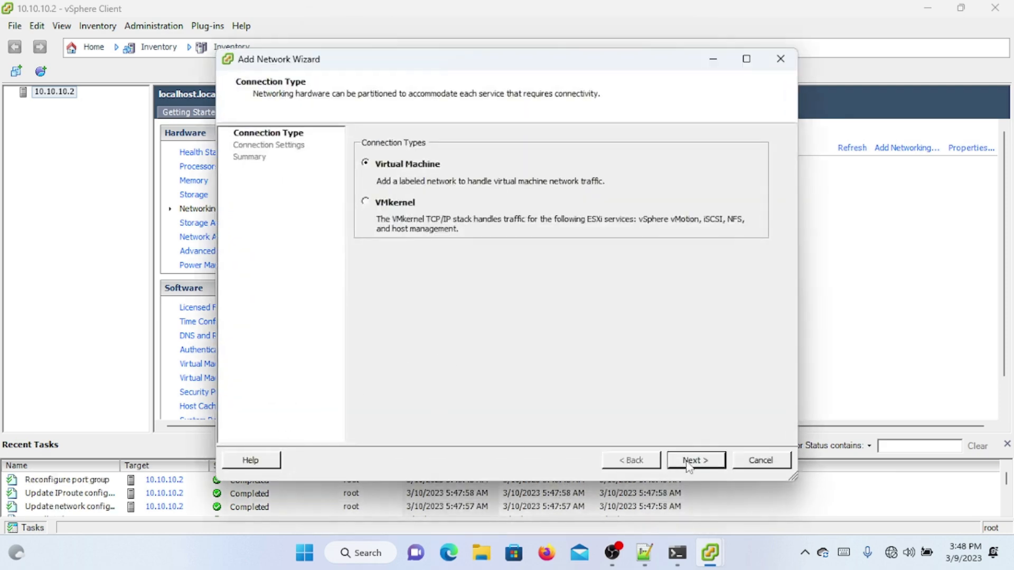
left_click(689, 463)
left_click_drag(548, 159, 481, 164)
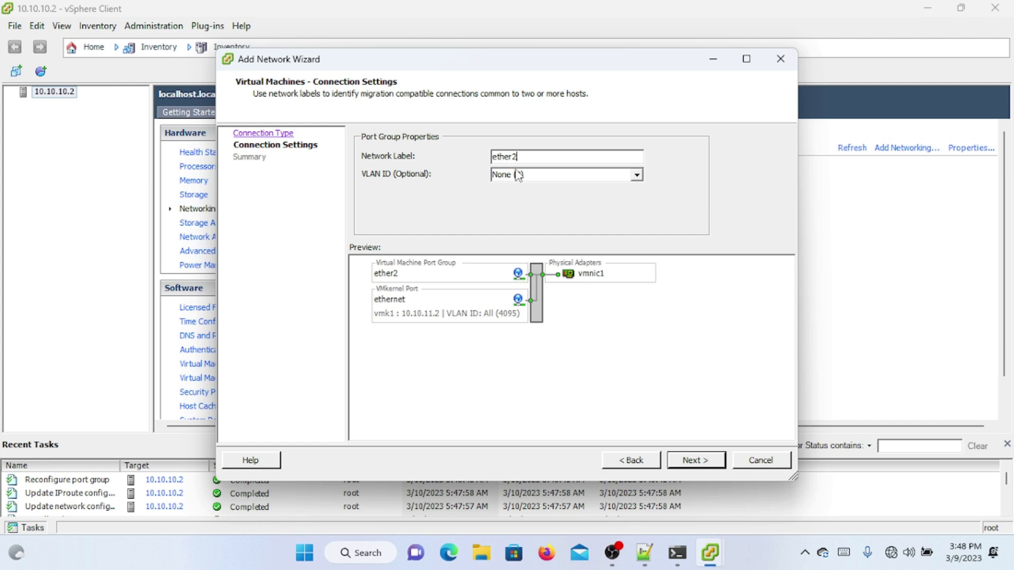
key("Tab")
left_click(637, 175)
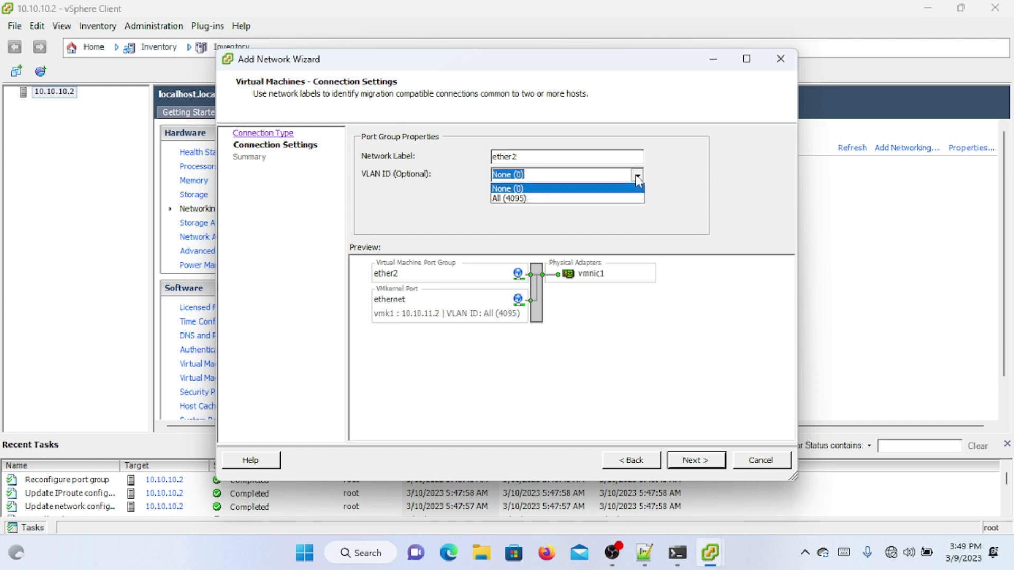
left_click(597, 199)
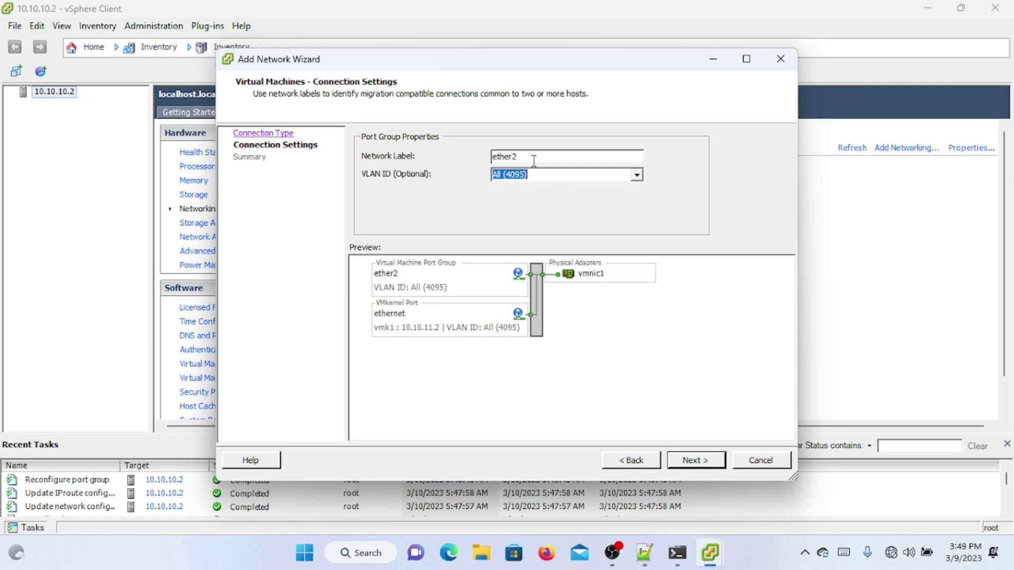
left_click(681, 462)
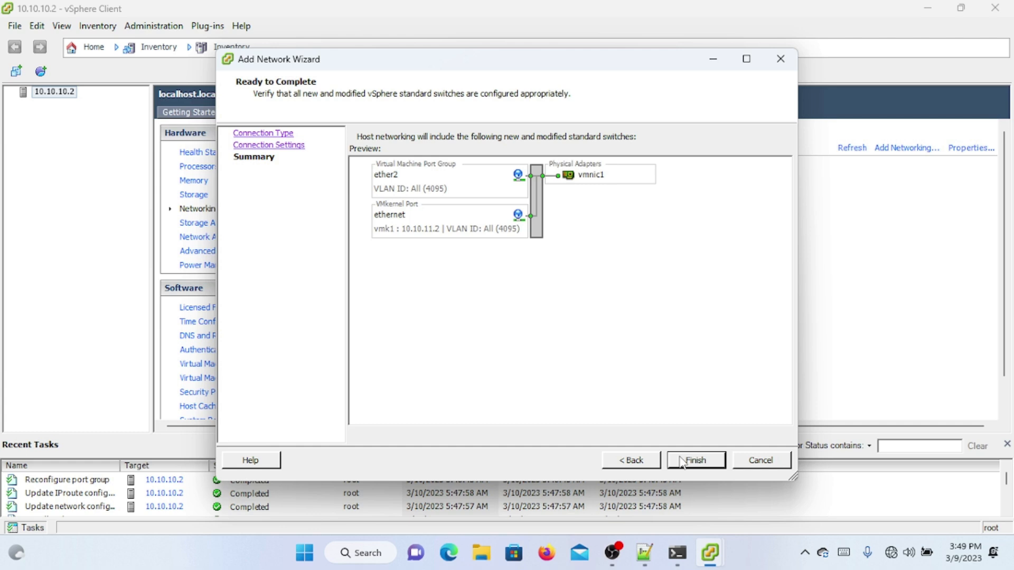
left_click(681, 461)
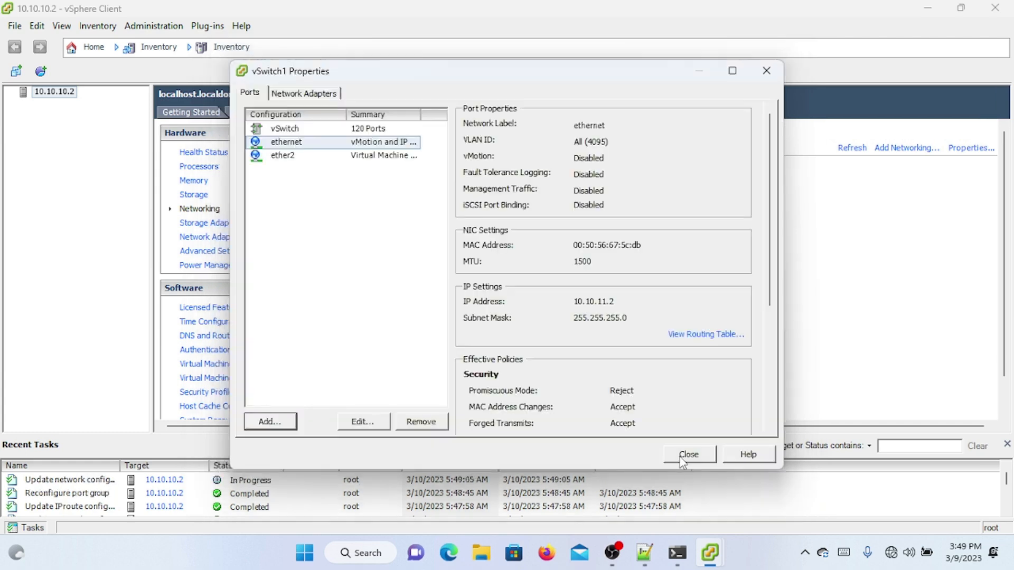
Step: Review the ether2 port group's Security, Traffic Shaping and NIC Teaming settings
double_click(406, 158)
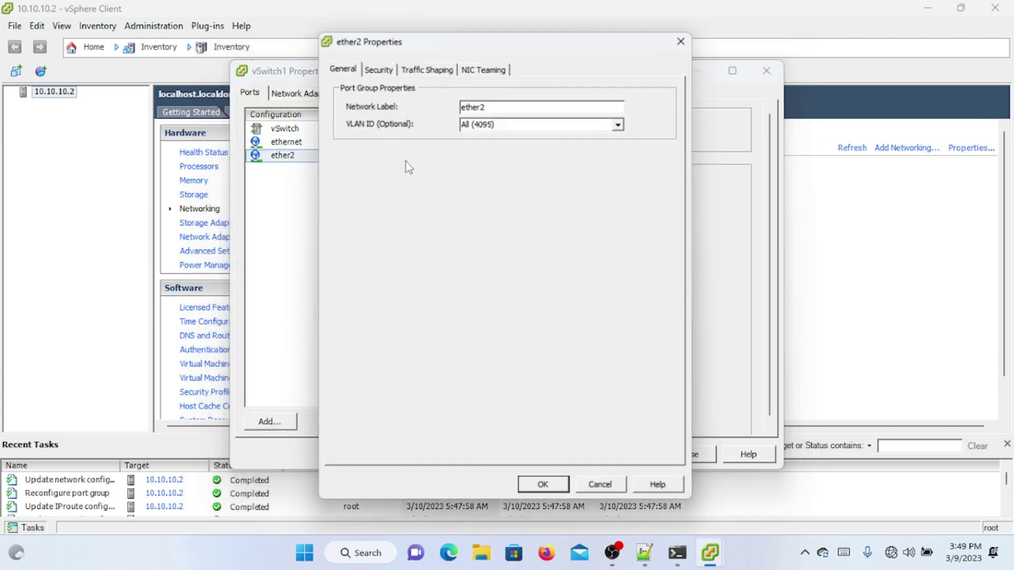
left_click(376, 65)
left_click(402, 71)
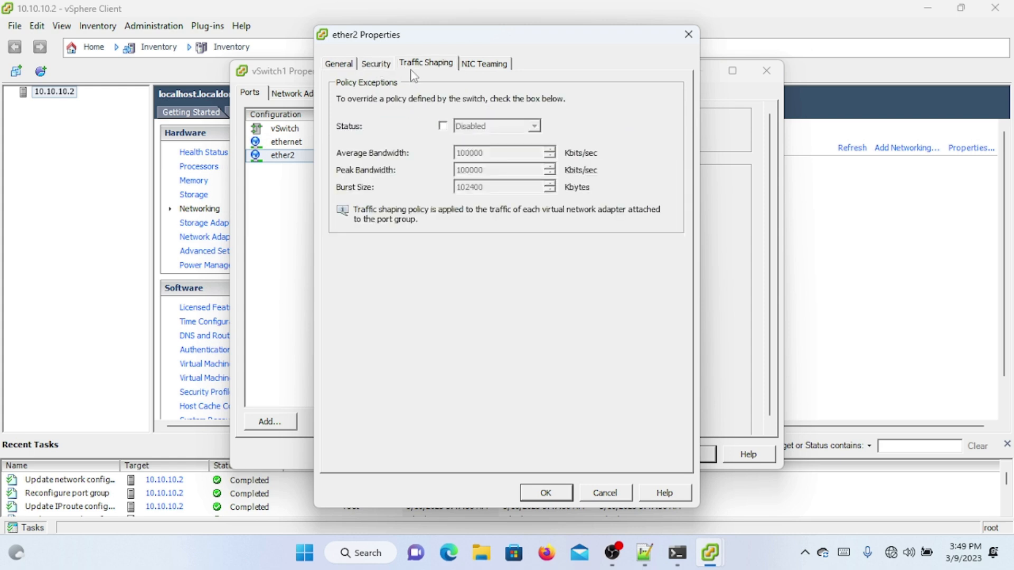
left_click(478, 69)
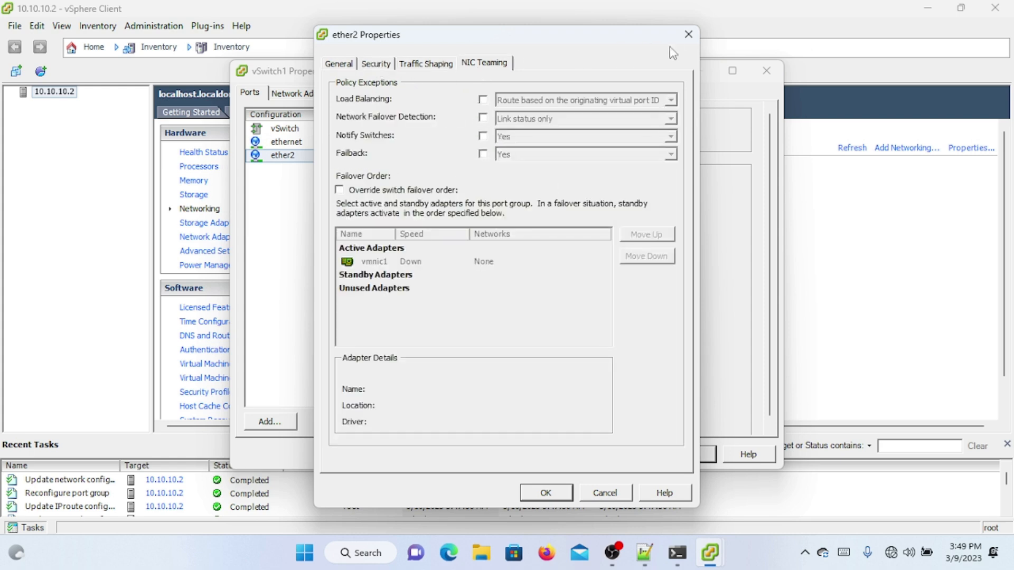
left_click(687, 39)
Step: Inspect the ethernet VMkernel port's IP settings, security, traffic shaping and NIC teaming
left_click(341, 142)
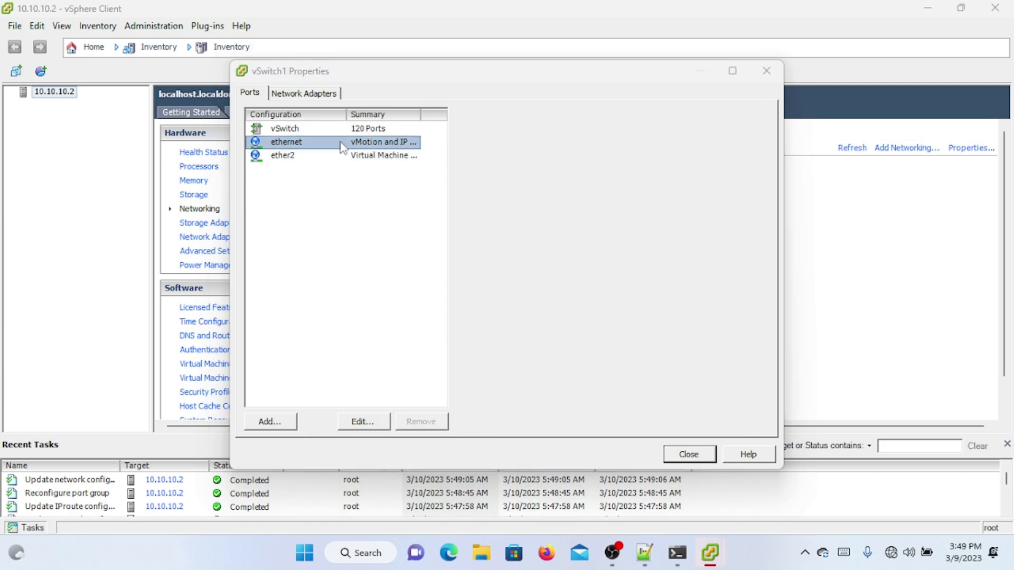
double_click(341, 143)
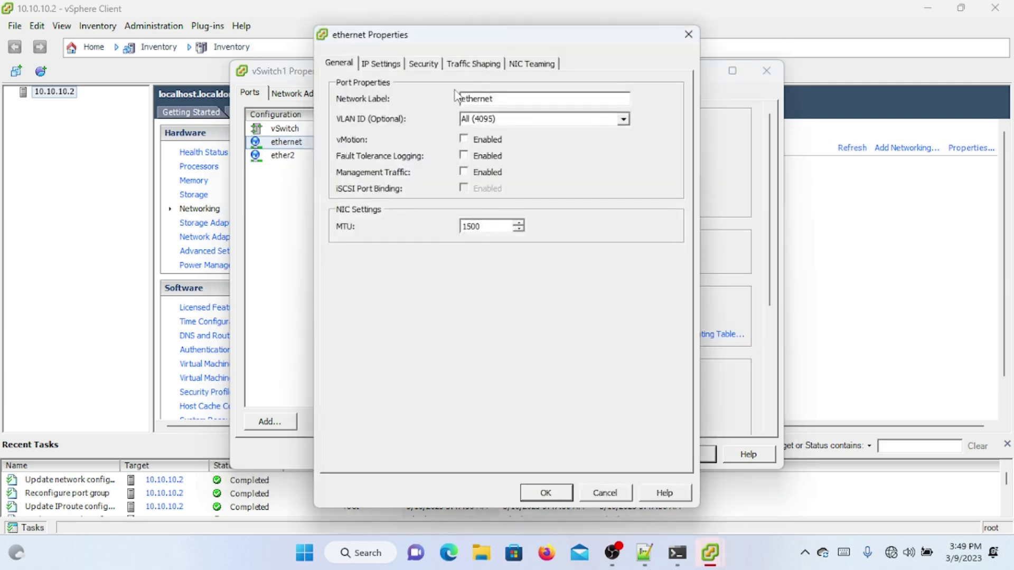
left_click(394, 68)
left_click(431, 64)
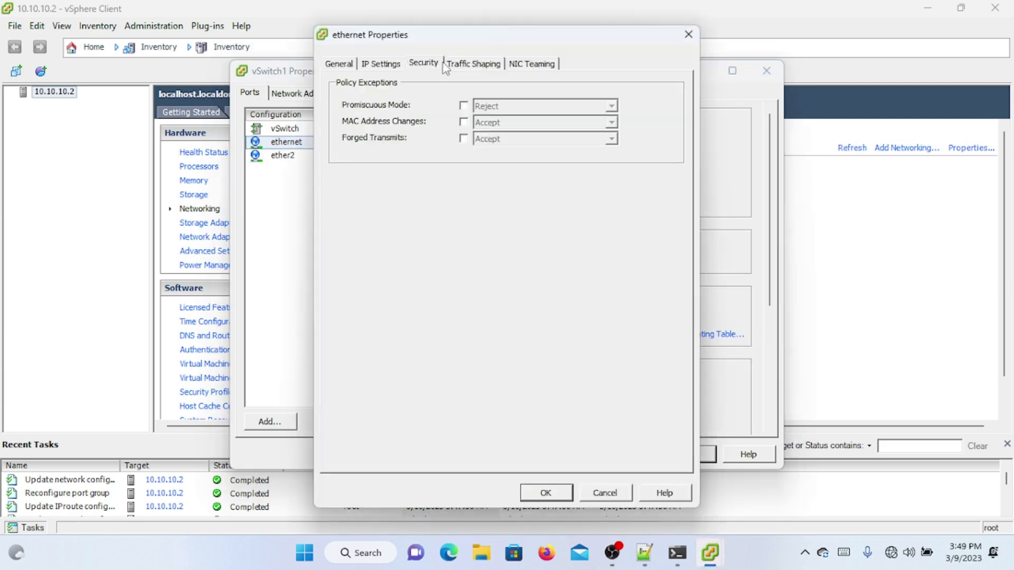
left_click(465, 64)
left_click(519, 65)
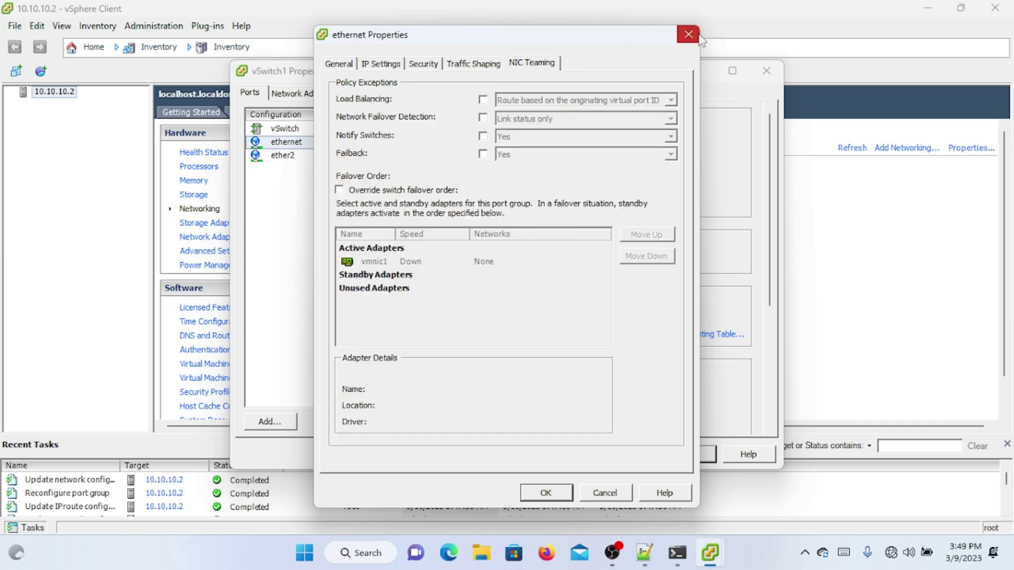
left_click(688, 35)
Step: Recheck ether2's policies, confirm them, and close the vSwitch1 Properties dialog
double_click(368, 156)
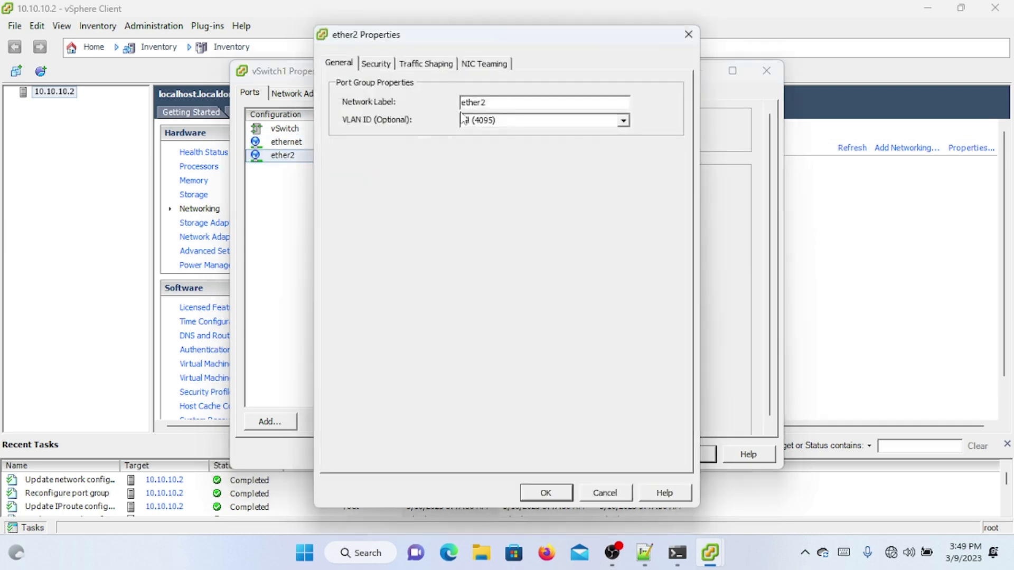
left_click(468, 63)
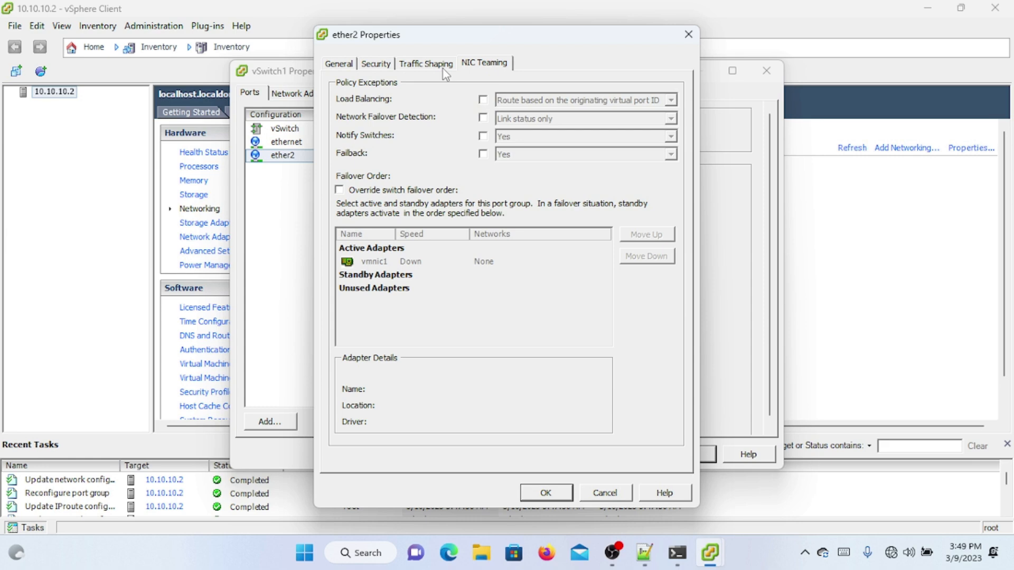
left_click(442, 66)
left_click(387, 68)
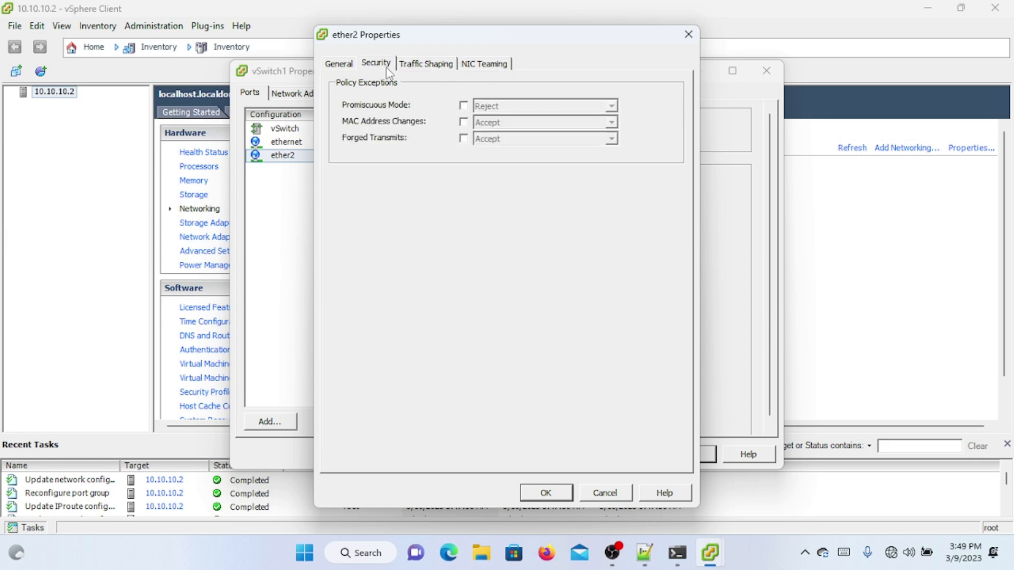
left_click(349, 64)
left_click(371, 64)
left_click(430, 64)
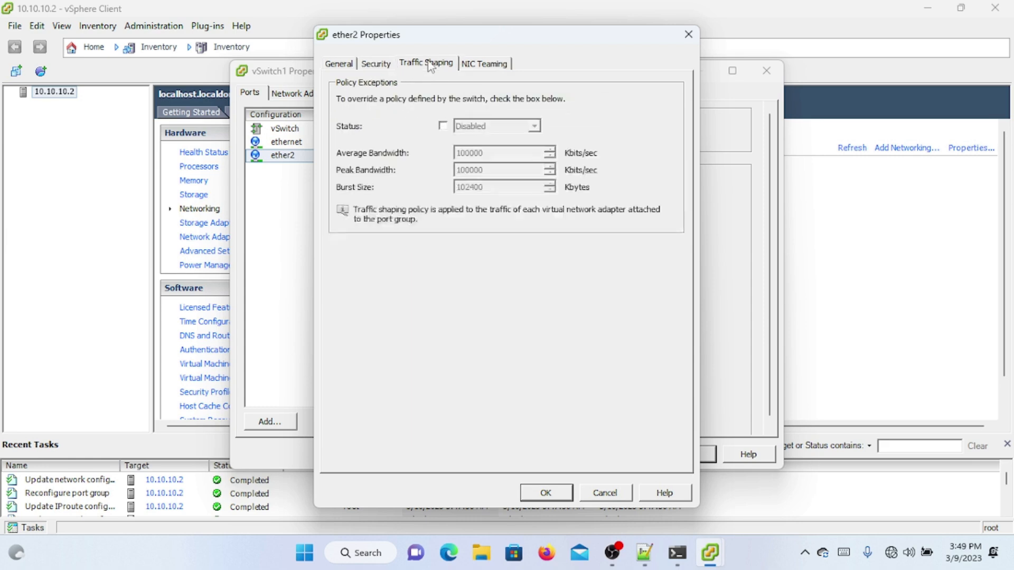
left_click(482, 63)
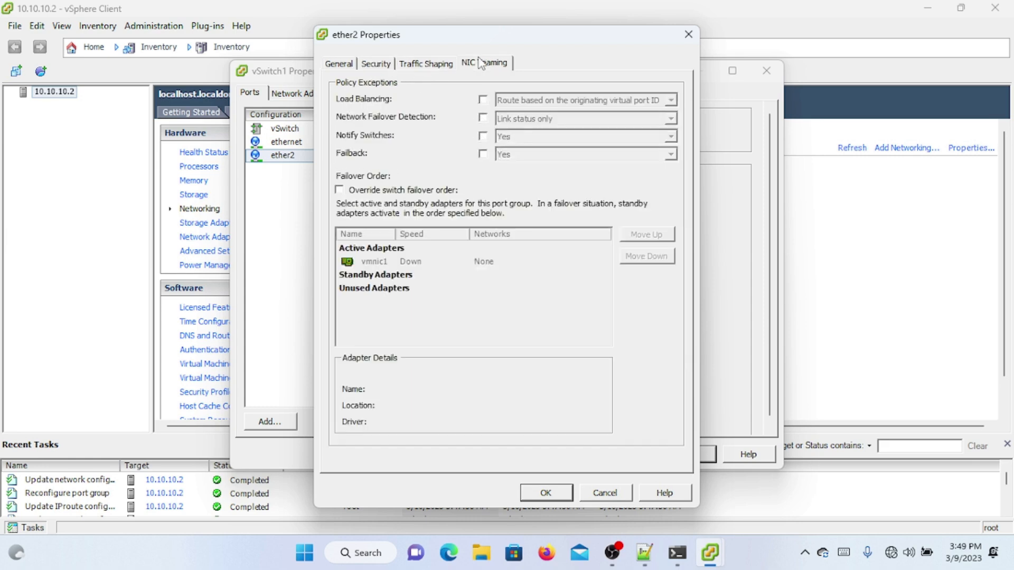
left_click(547, 494)
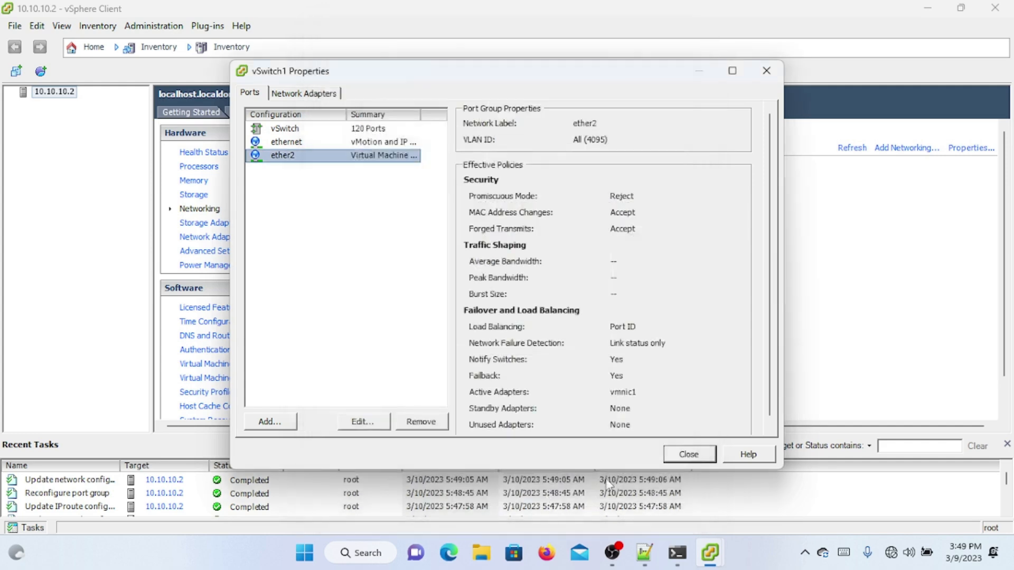
left_click(690, 456)
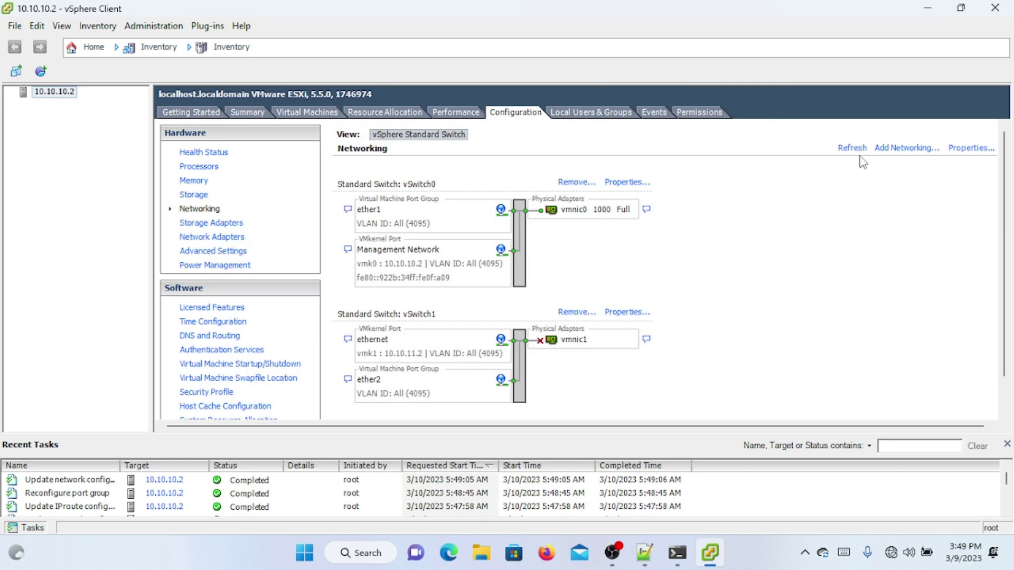
Step: Create a new switch on vmnic2 with virtual machine port group ether3, VLAN All (4095)
left_click(918, 149)
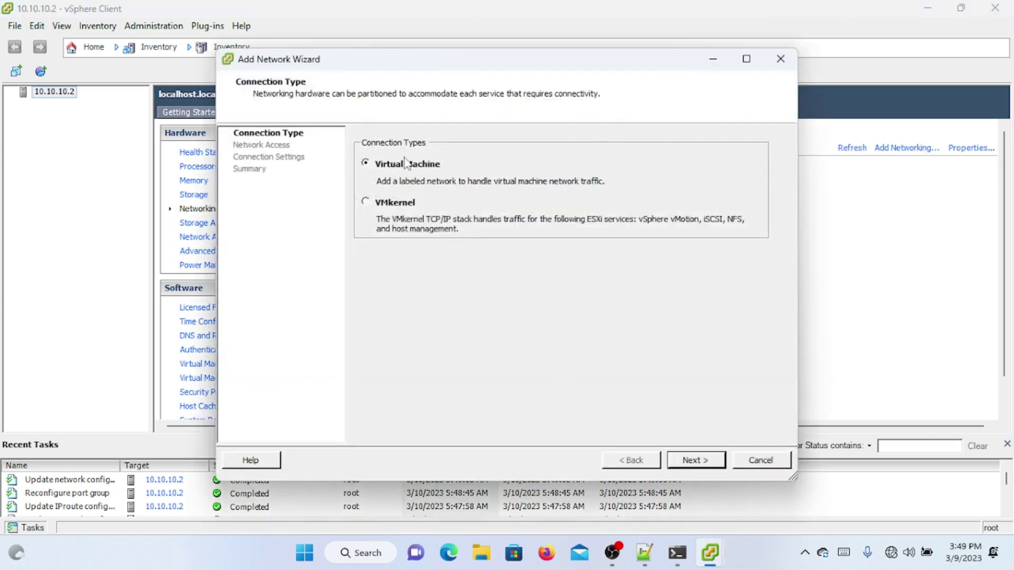
left_click(681, 464)
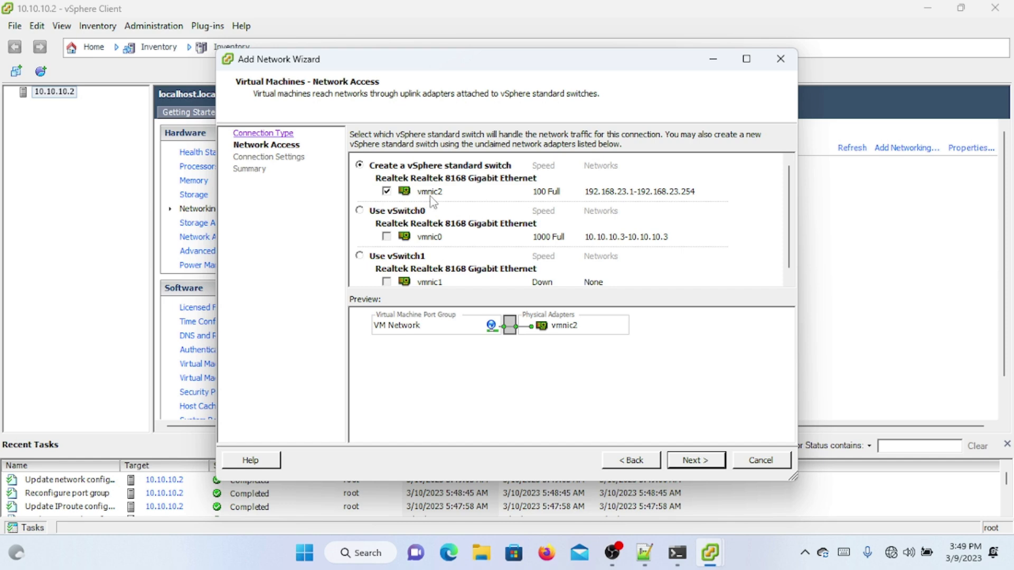
left_click(687, 461)
left_click_drag(569, 161, 306, 158)
type("ether3")
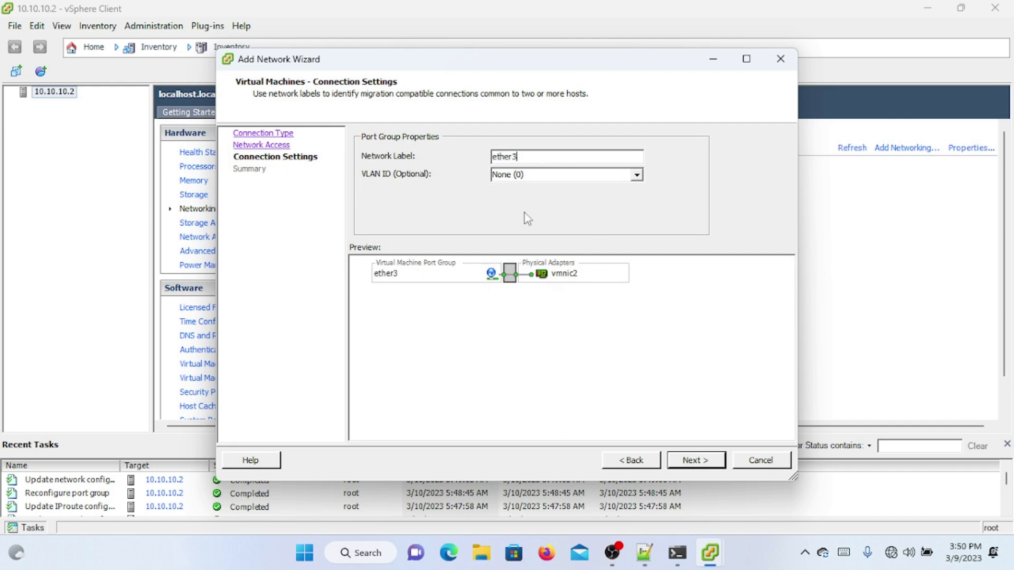
left_click(636, 175)
left_click(583, 198)
left_click(694, 461)
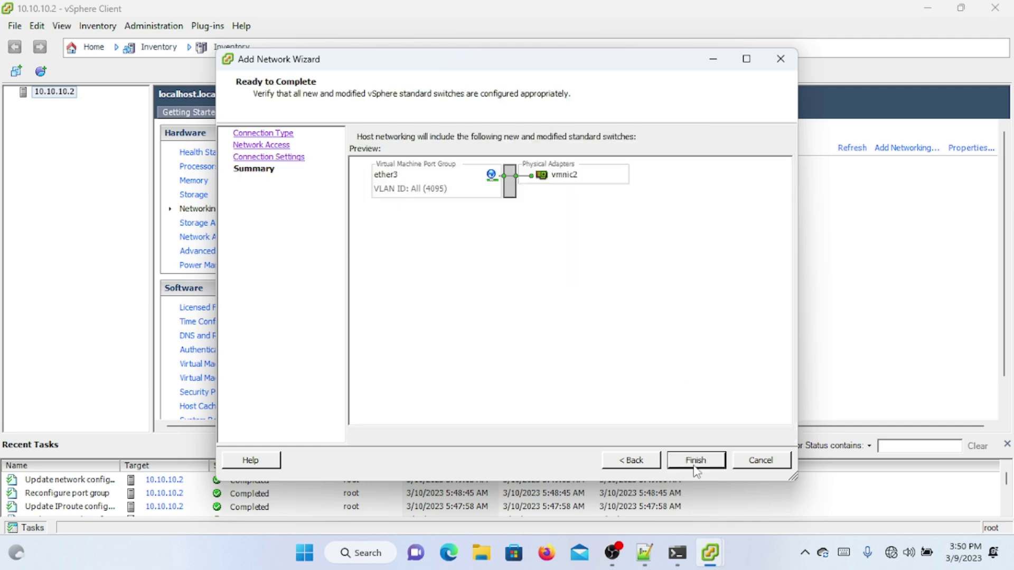
left_click(695, 464)
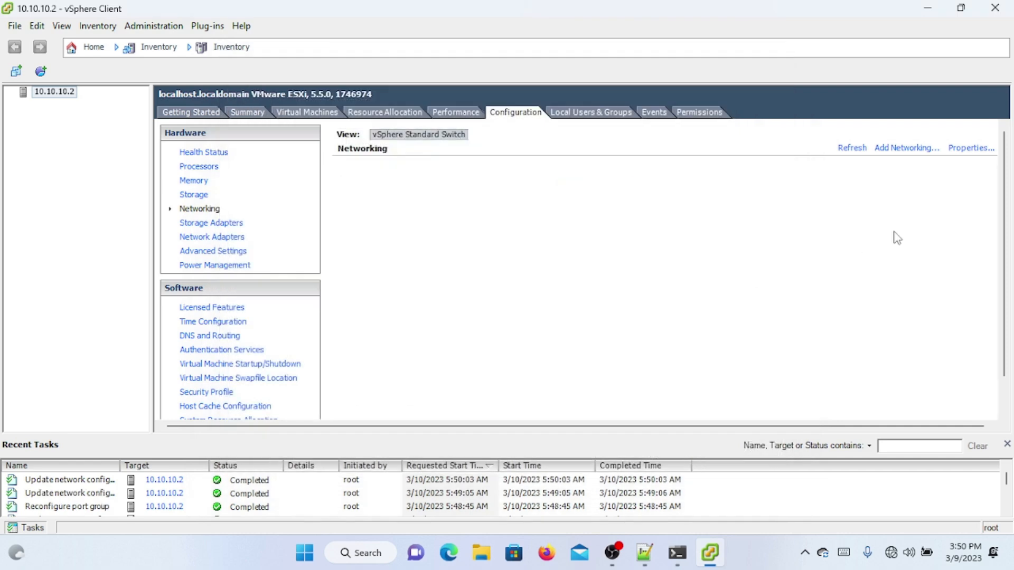
Step: Begin adding a VMkernel port with the default label to vSwitch2
left_click_drag(992, 228, 987, 316)
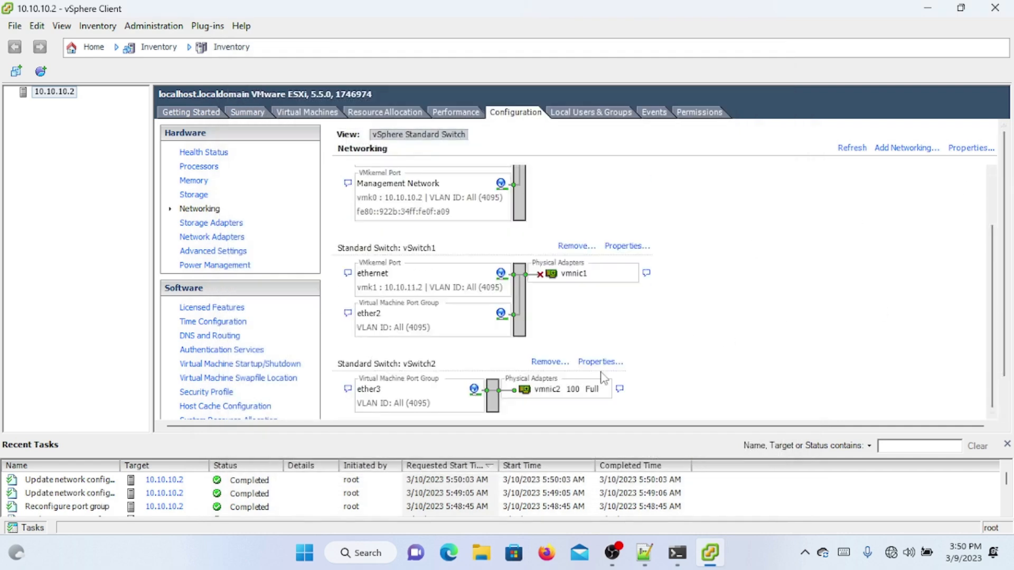
left_click(582, 363)
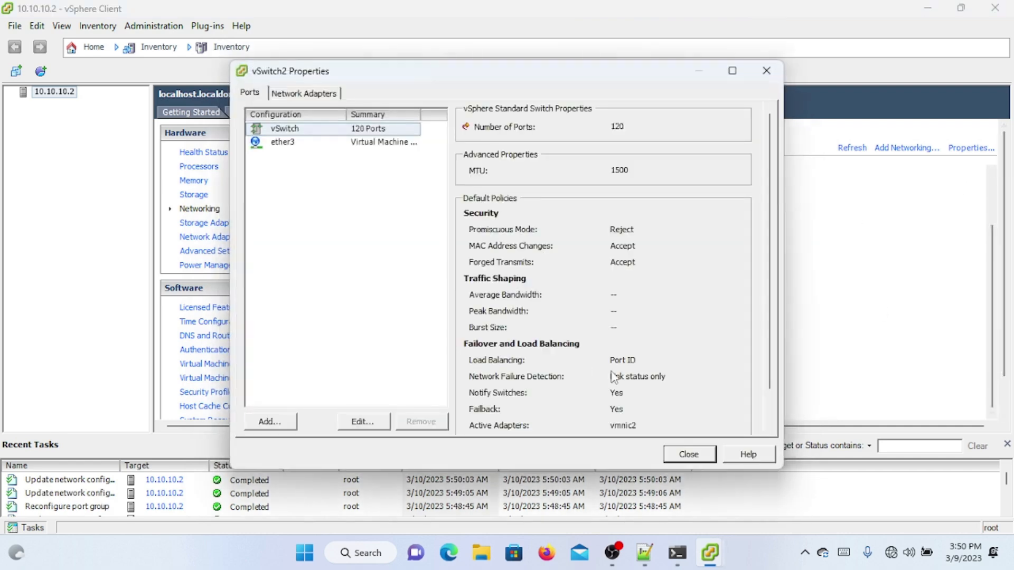
left_click(689, 455)
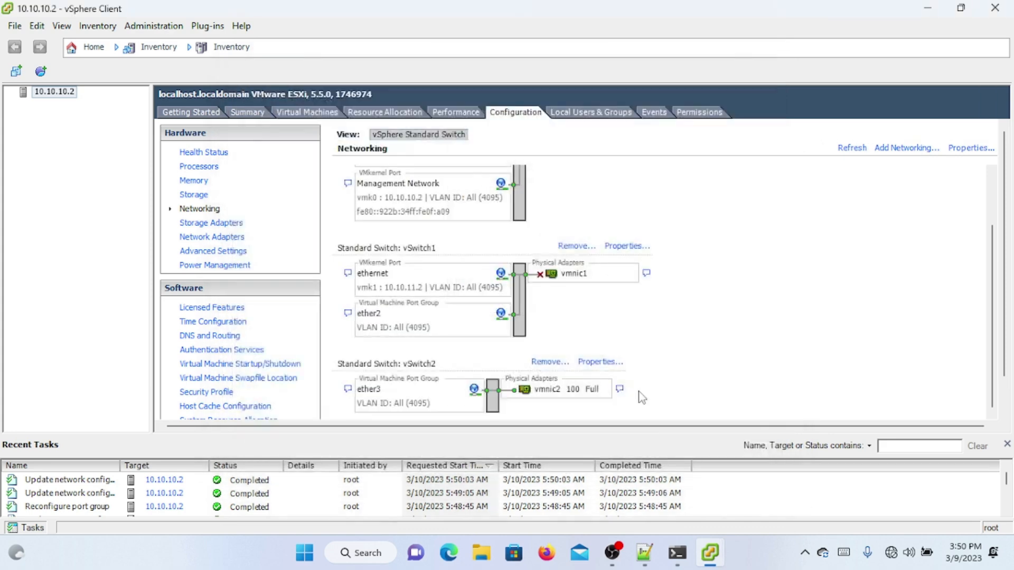
left_click(612, 372)
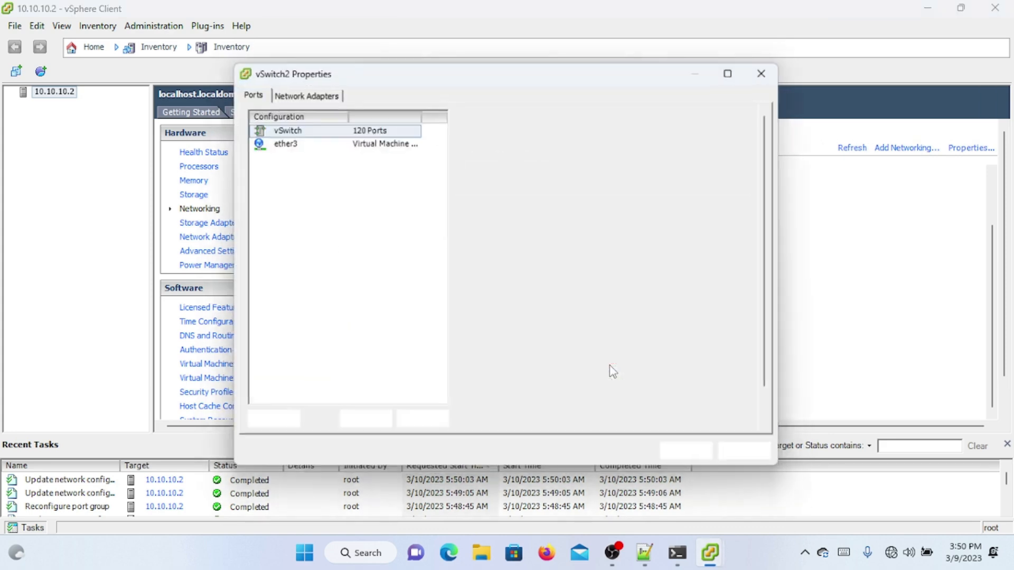
left_click(288, 423)
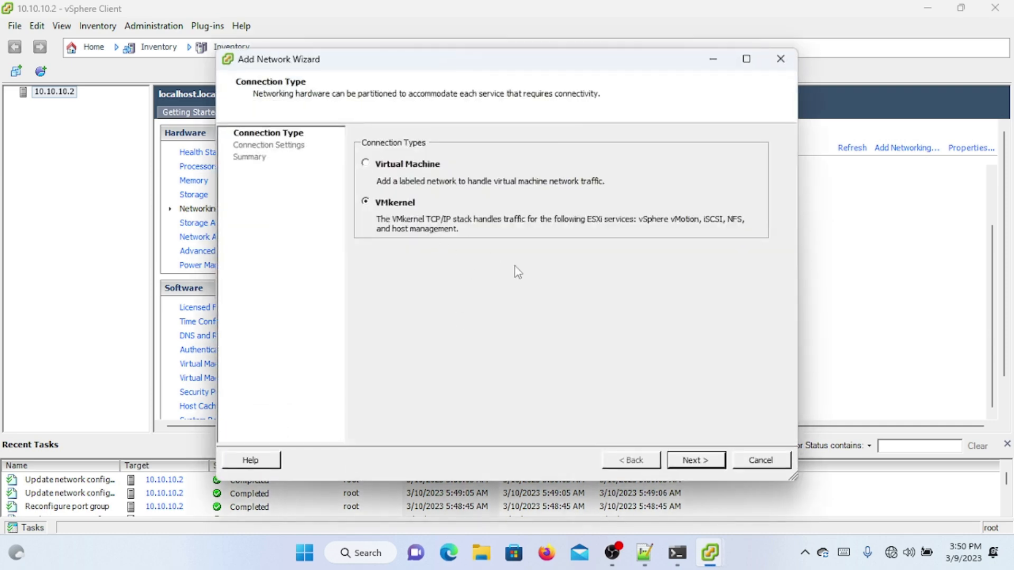
left_click(690, 463)
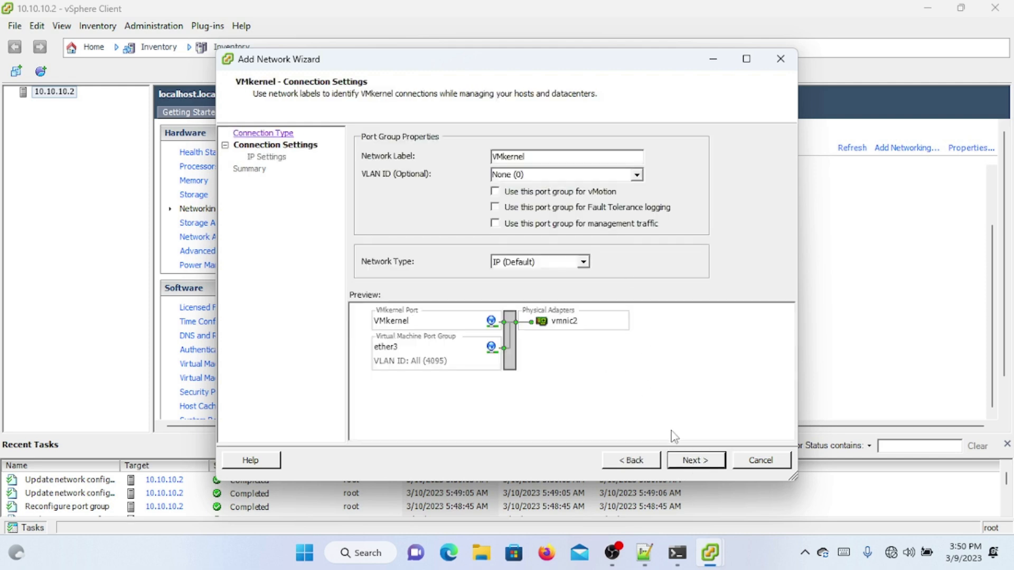
left_click(695, 462)
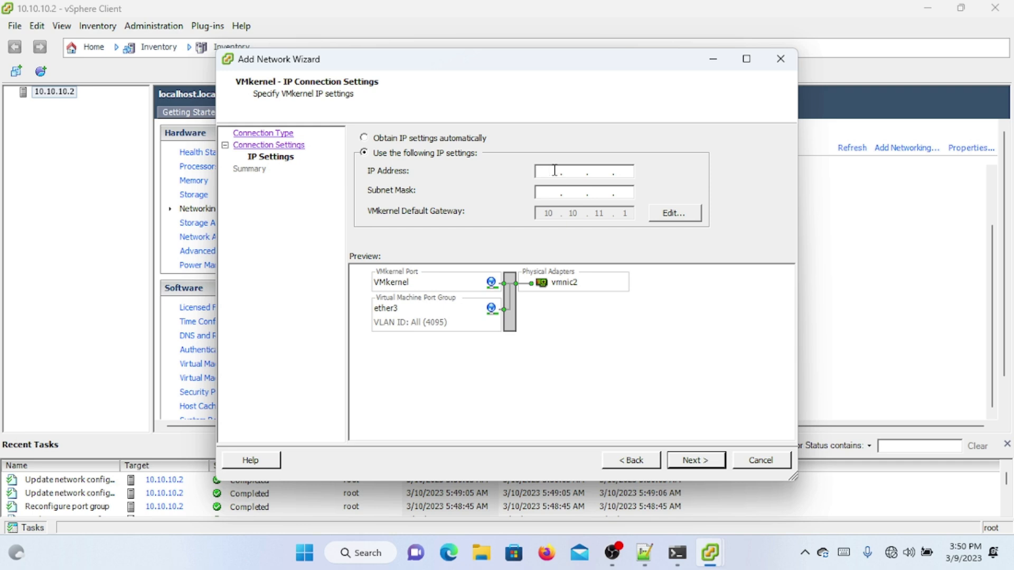
Step: Give the VMkernel port IP 10.10.12.2, mask 255.255.255.0, gateway 10.10.12.1 and finish
type("10.10.12.2")
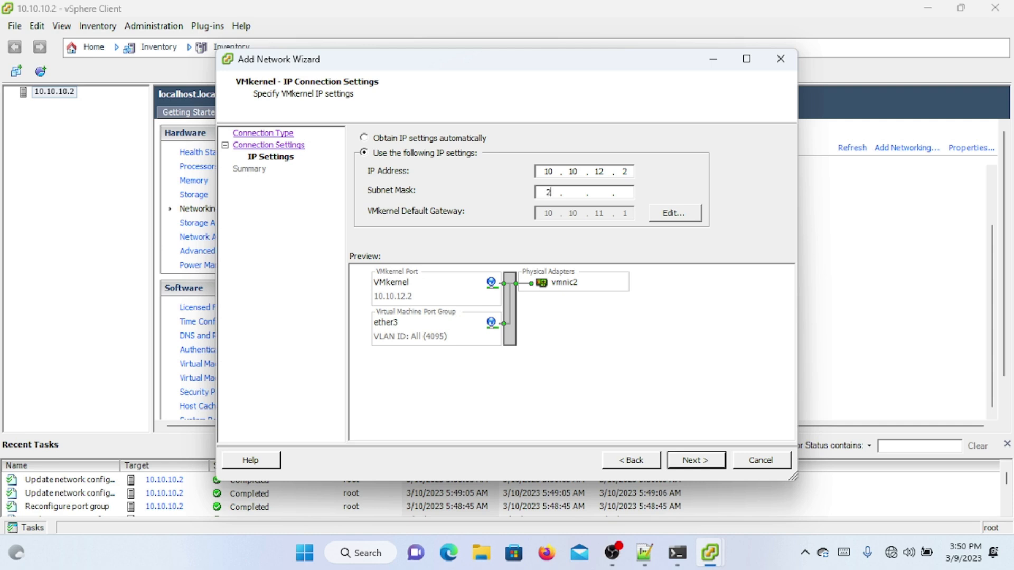
type("552")
left_click(674, 214)
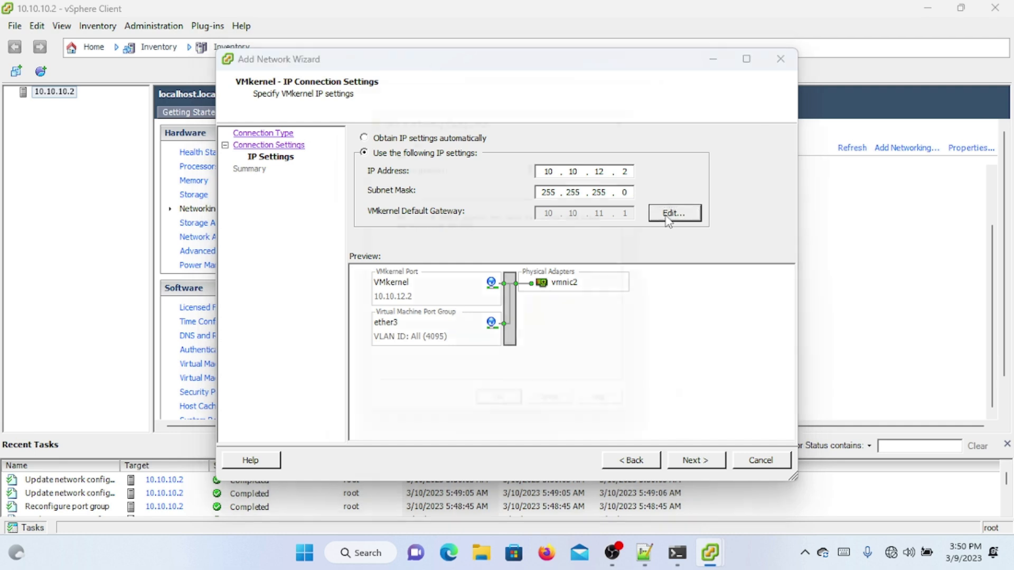
double_click(594, 159)
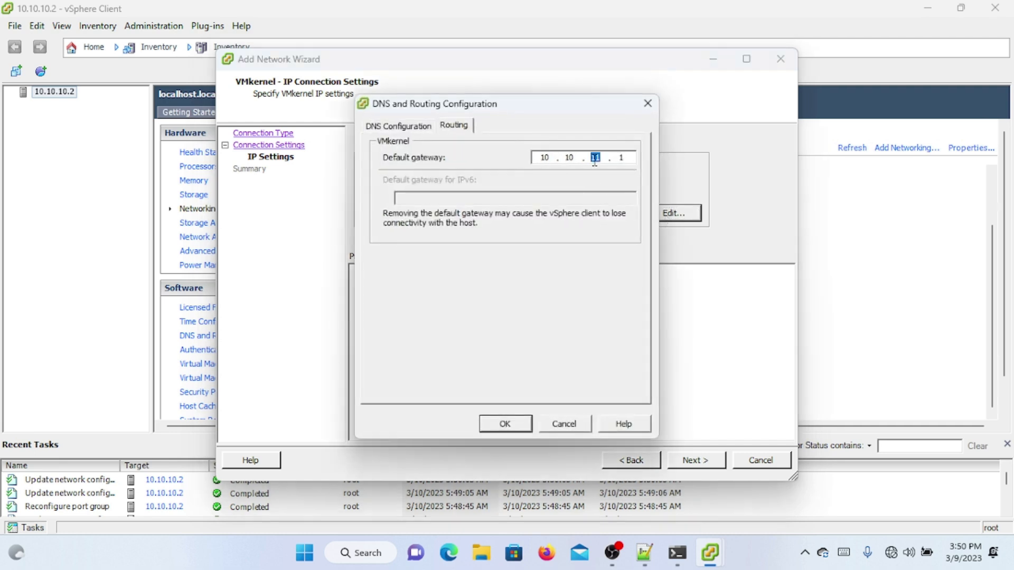
left_click(506, 424)
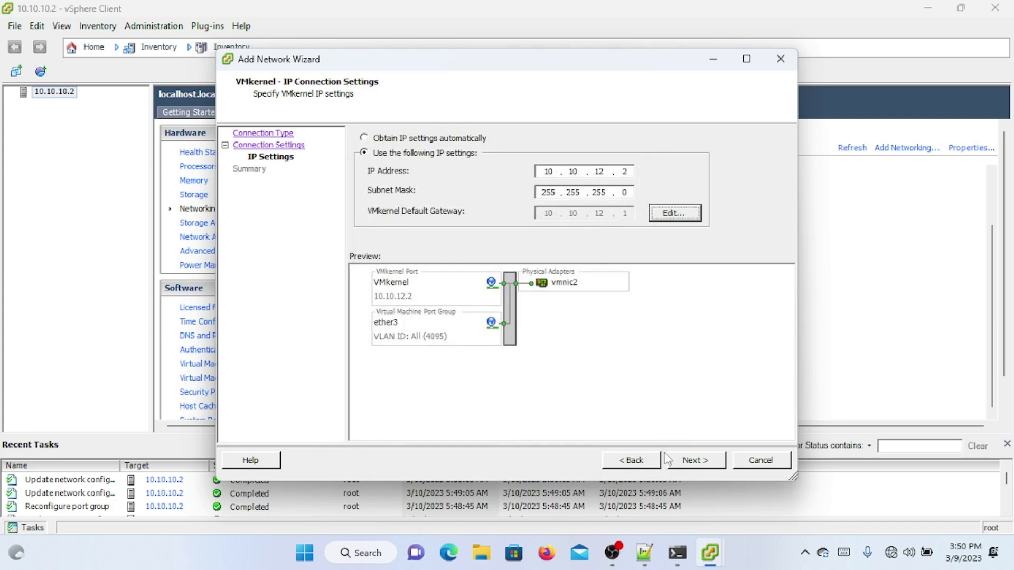
left_click(687, 463)
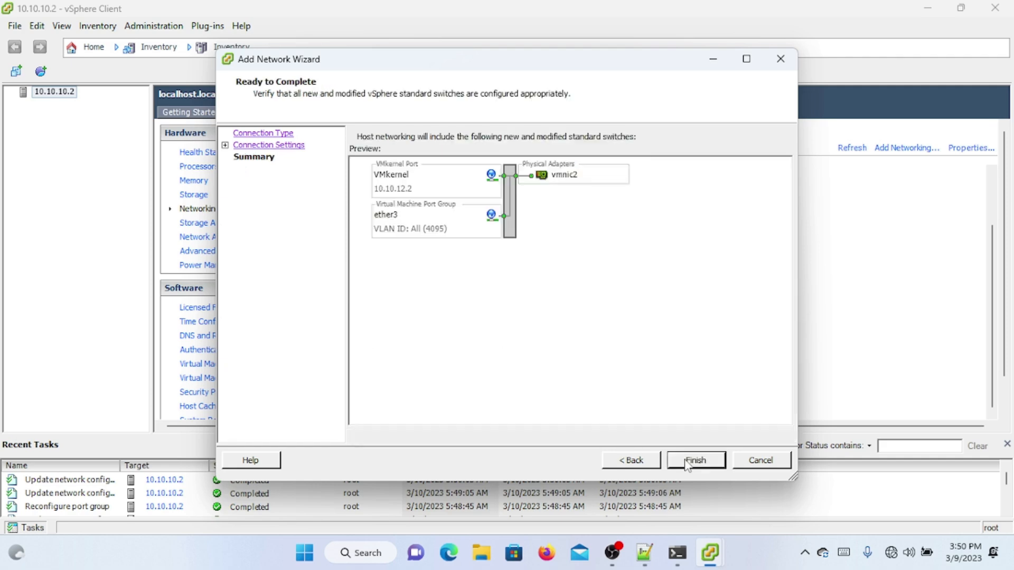
left_click(687, 462)
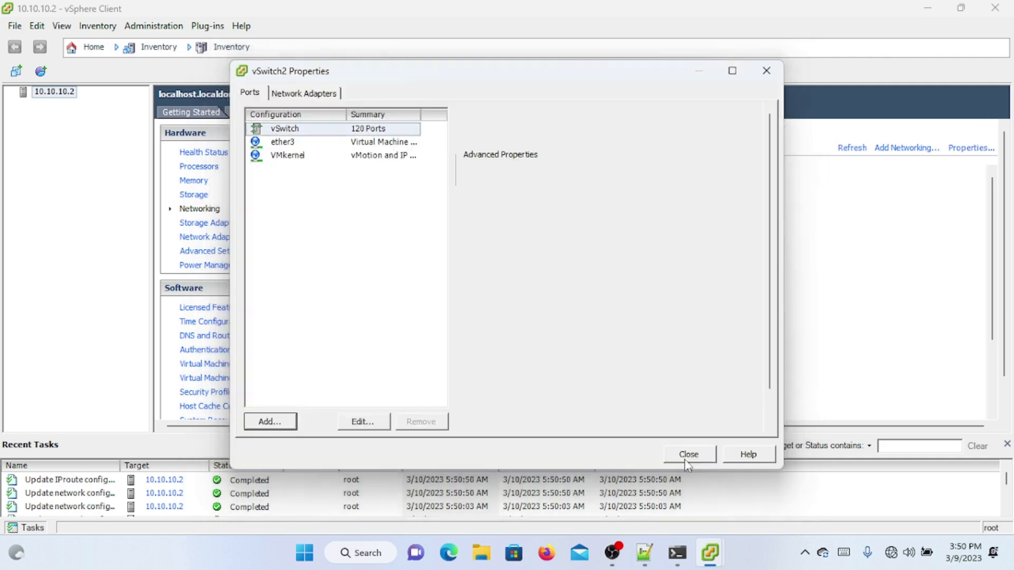
Step: Close vSwitch2 Properties, review all three switches, and show the host's Getting Started page
left_click(698, 454)
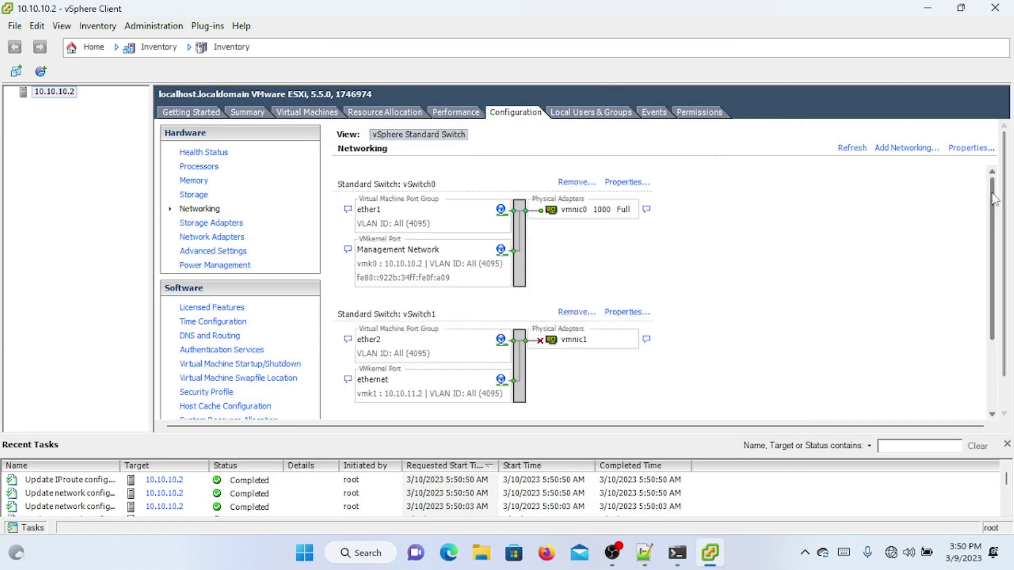
scroll(991, 315, "down", 3)
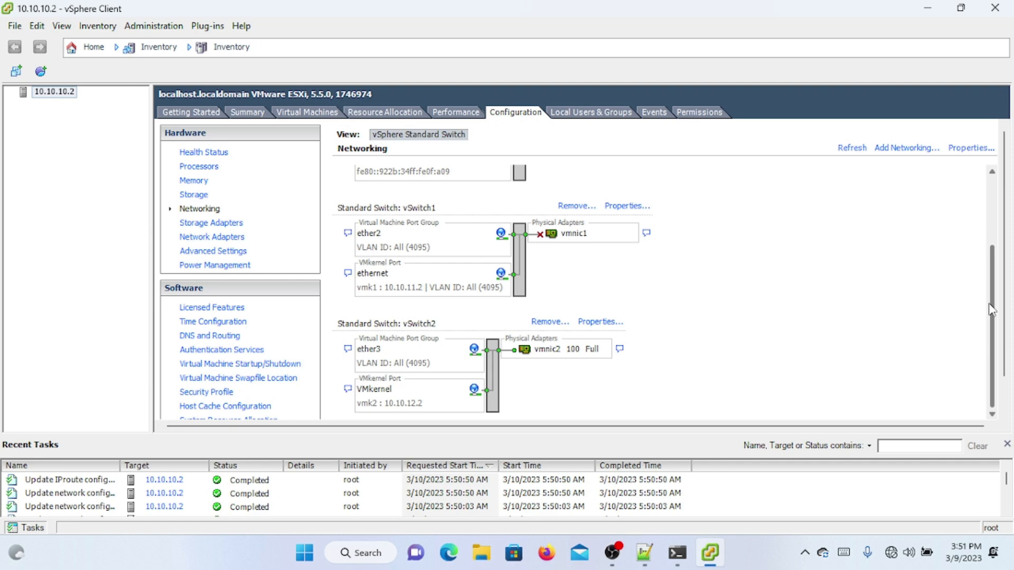
scroll(992, 309, "up", 3)
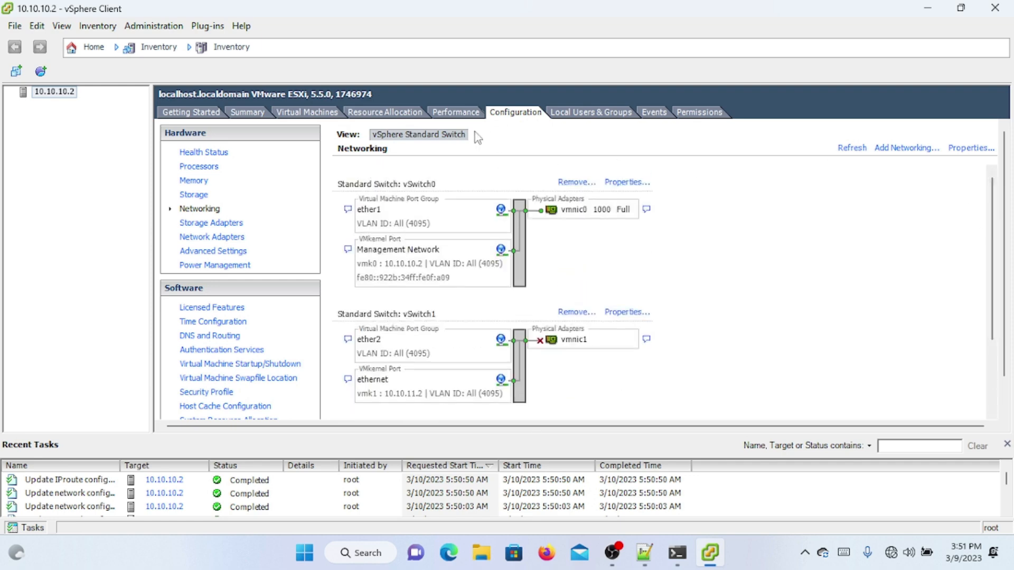
left_click(193, 113)
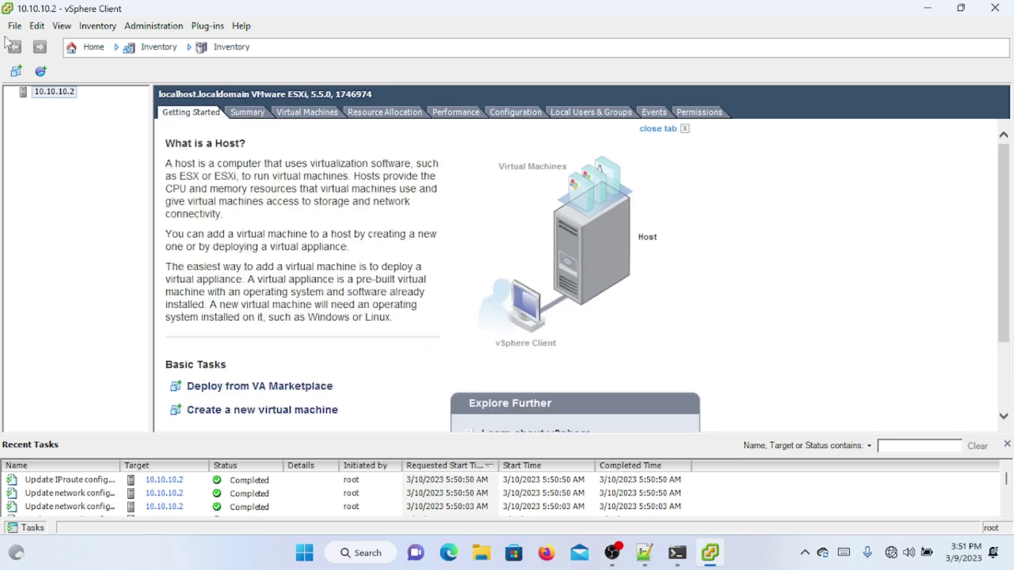
Step: Start Deploy OVF Template with MikroTik-RouterOS-6.34.3.ovf from Downloads\MIKROTIK VMWARE as the source
left_click(14, 26)
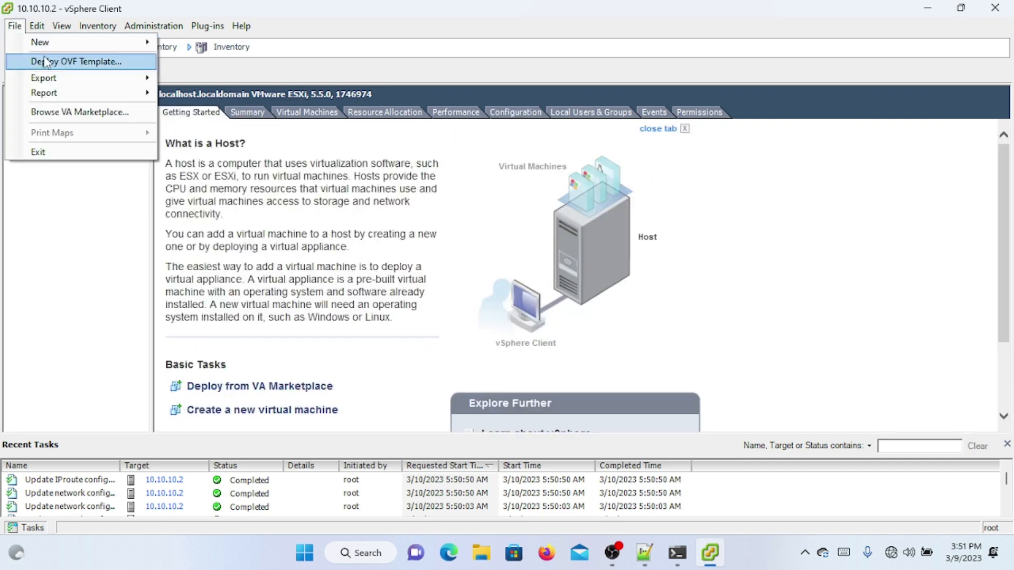
left_click(52, 224)
left_click(14, 27)
mouse_move(37, 27)
left_click(36, 66)
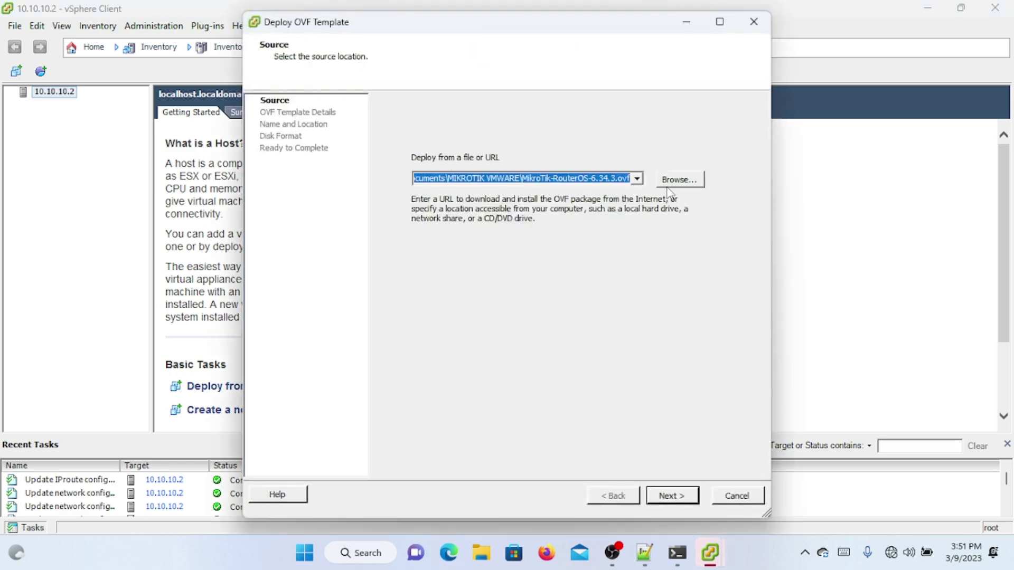
left_click(670, 189)
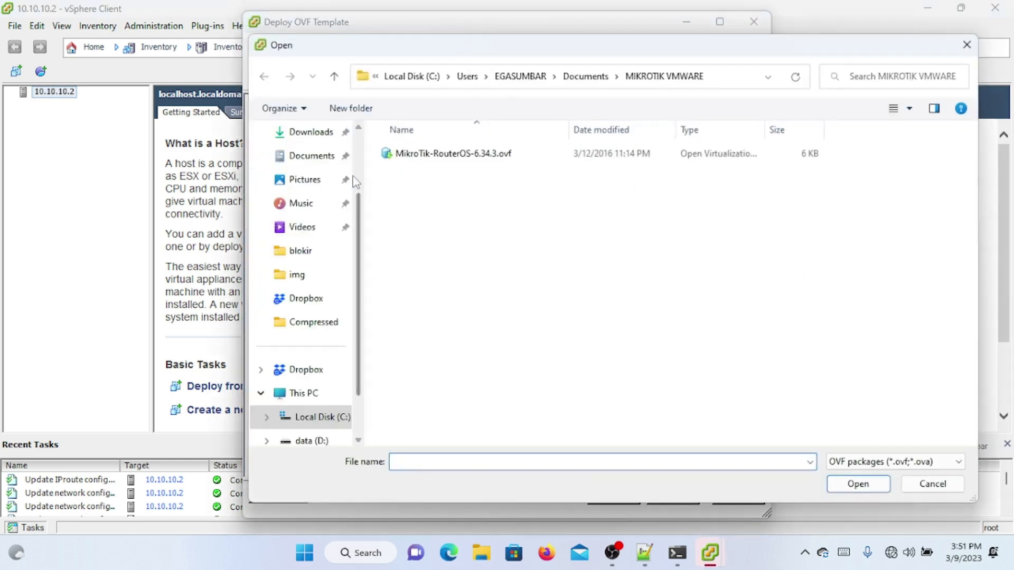
scroll(338, 185, "up", 3)
left_click(296, 227)
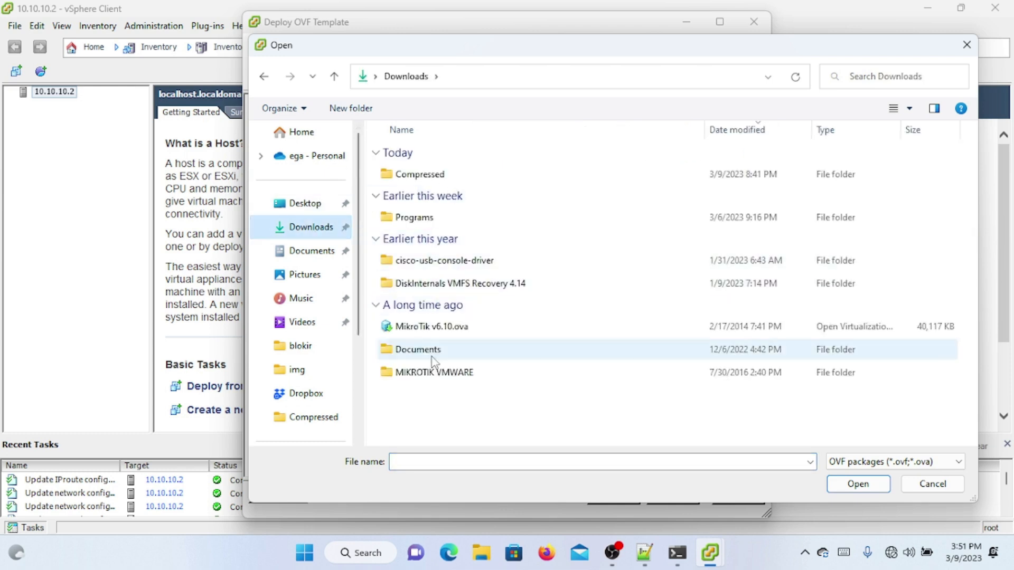
left_click(428, 373)
double_click(429, 373)
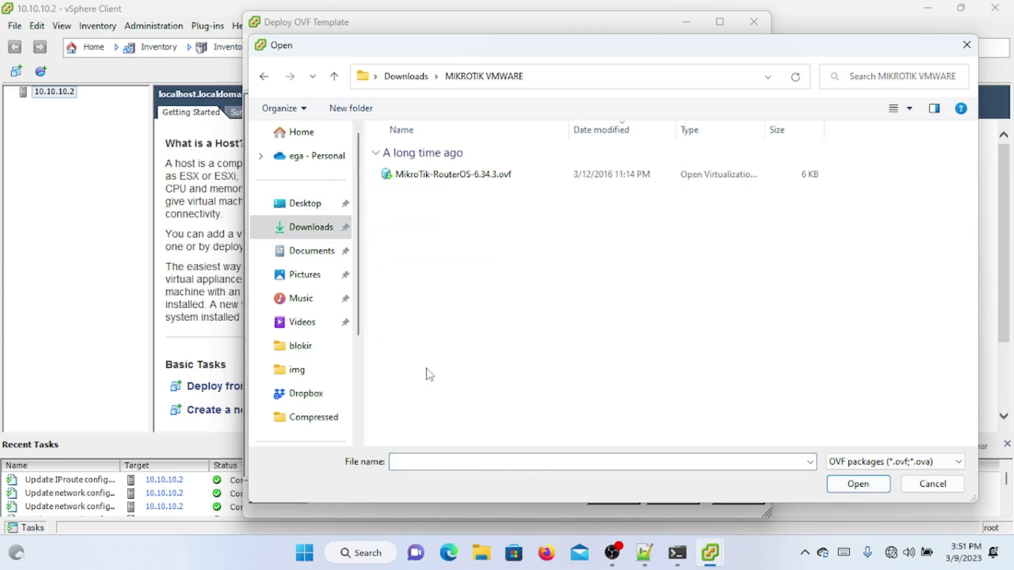
left_click(447, 175)
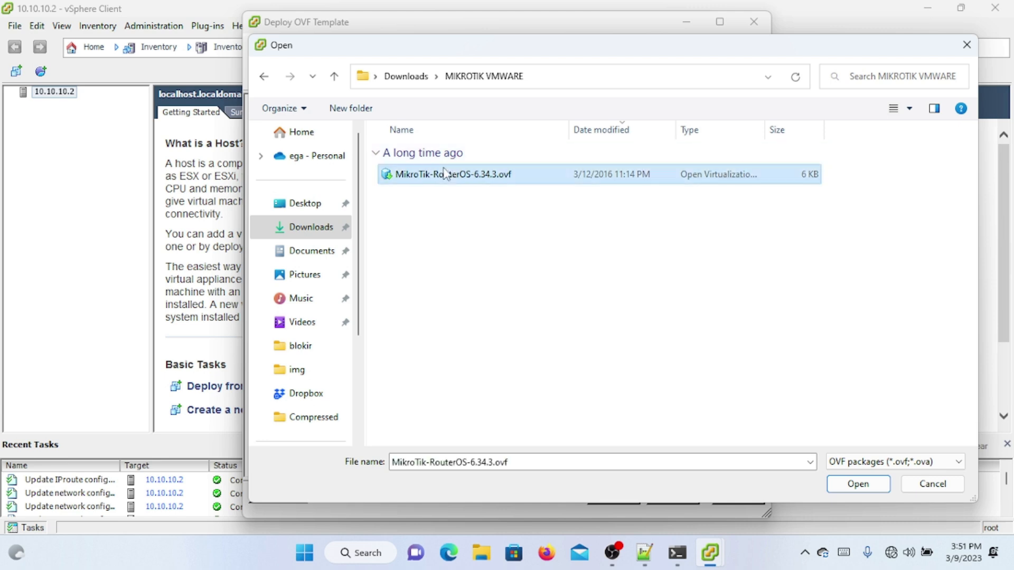
left_click(845, 491)
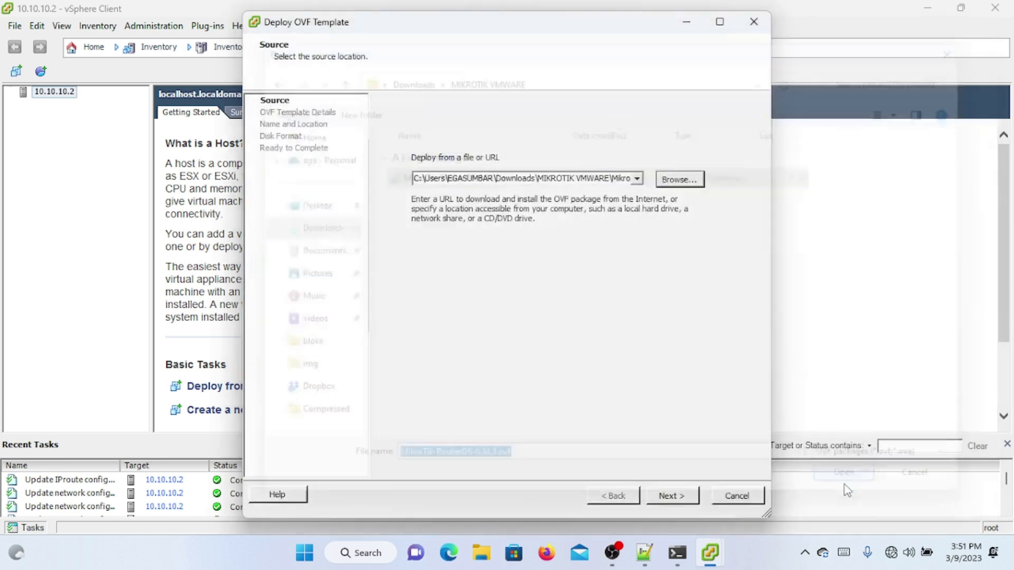
Step: Name the VM mikrotik, keep the default disk format and bridged→ether1 mapping, and deploy
left_click(673, 495)
left_click(673, 496)
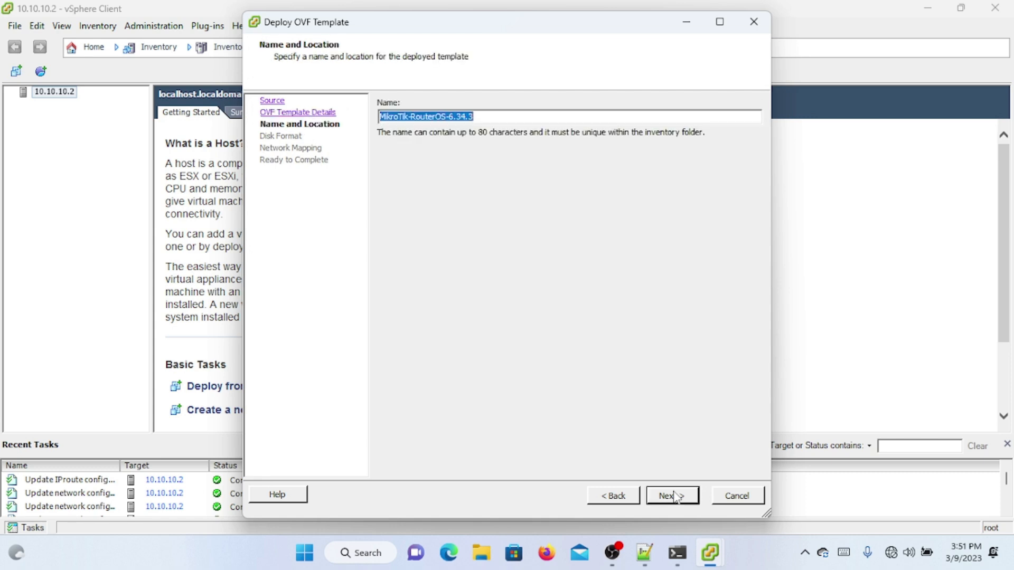
type("mikrotik")
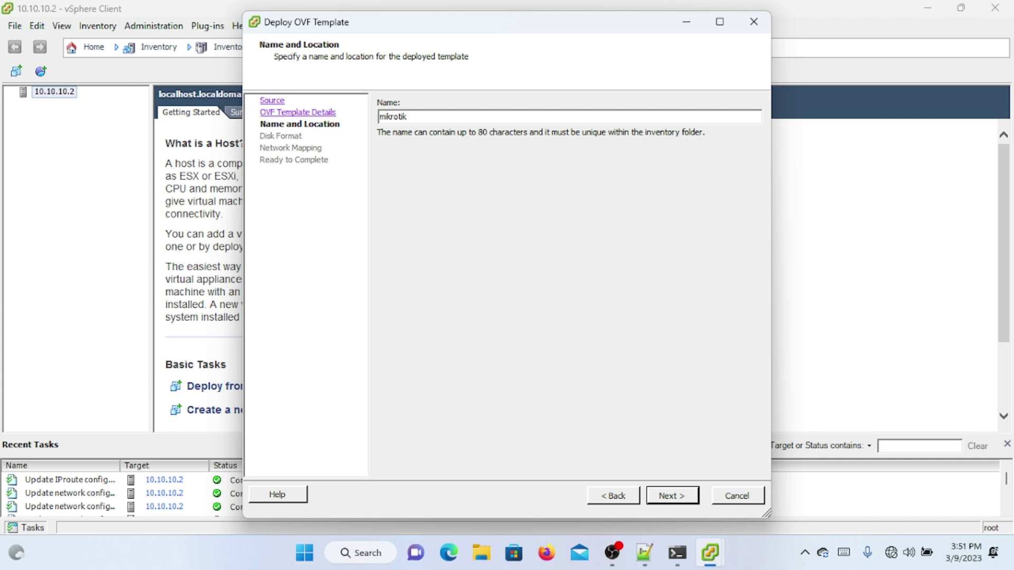
left_click(676, 498)
left_click(676, 500)
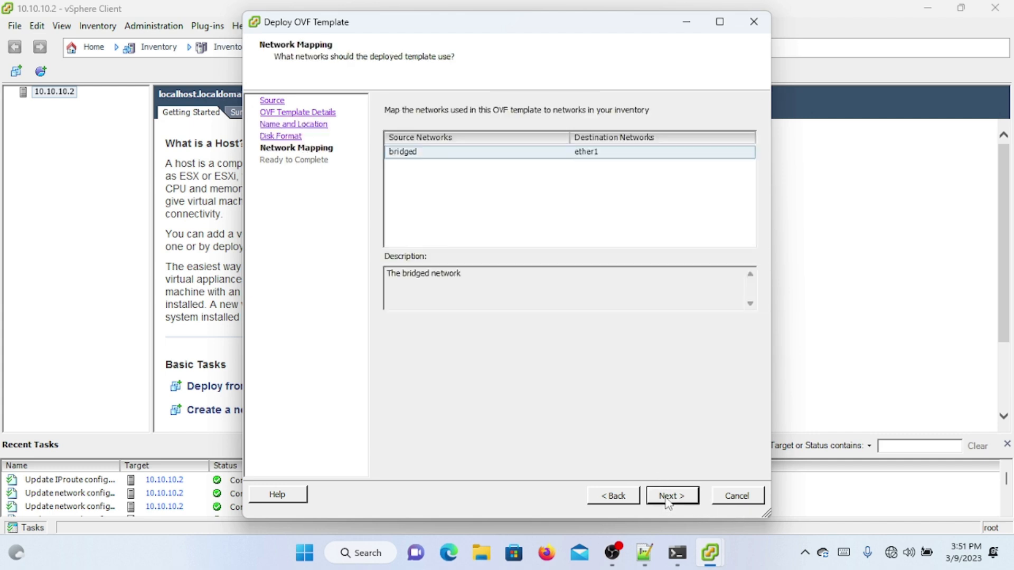
left_click(670, 499)
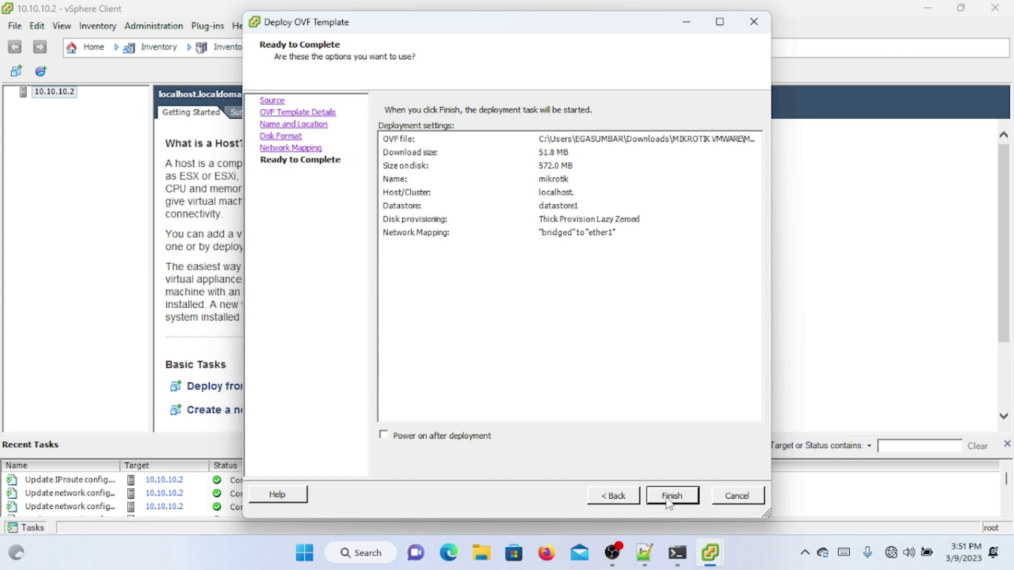
left_click(670, 499)
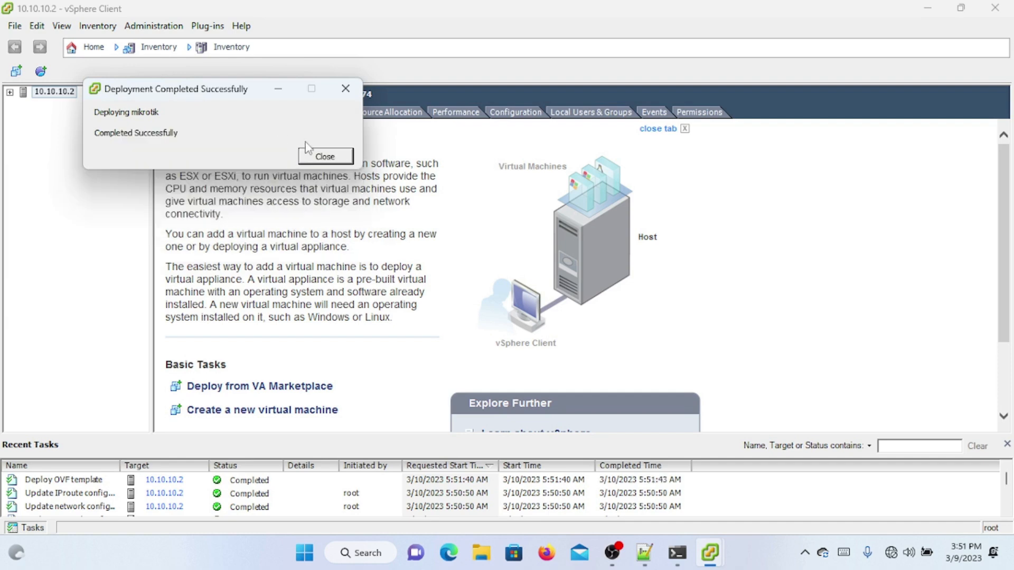
Step: Dismiss the completion message and open Edit Settings for the mikrotik VM
left_click(317, 155)
left_click(10, 93)
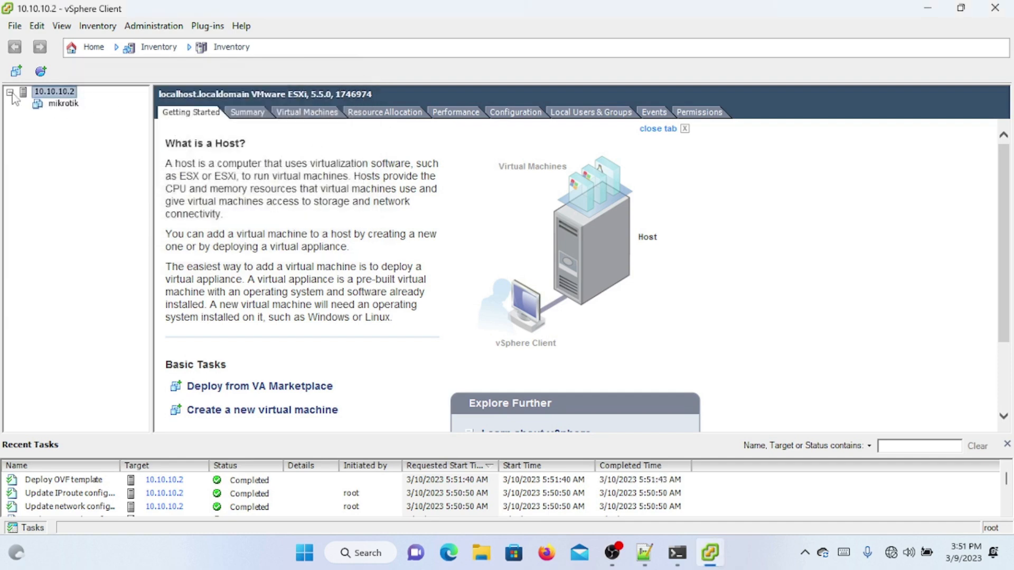
left_click(48, 106)
right_click(49, 108)
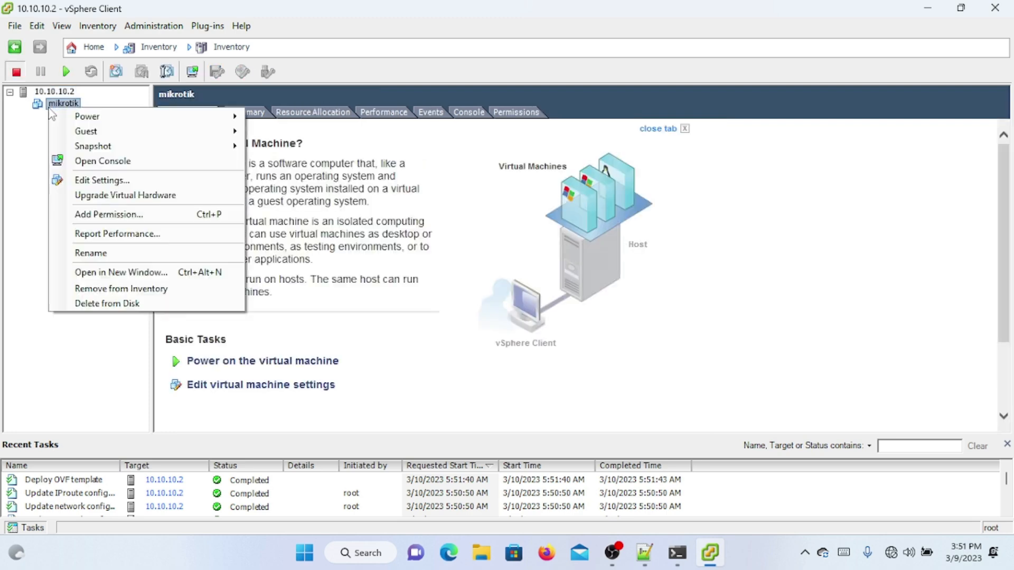
left_click(123, 185)
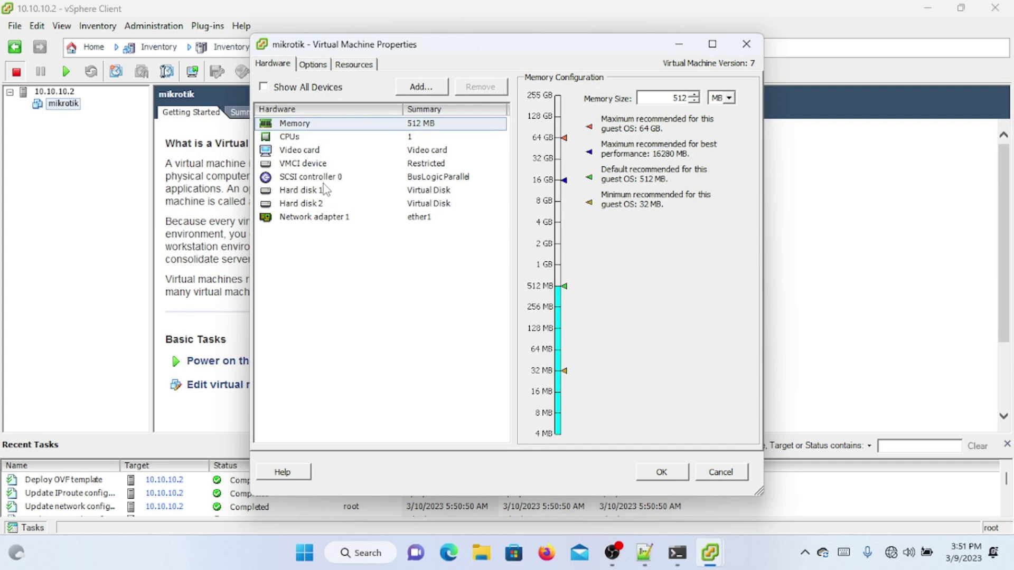
left_click(323, 180)
Step: Set the mikrotik VM's memory to 1140 MB and its CPUs to 4 virtual sockets
left_click(421, 125)
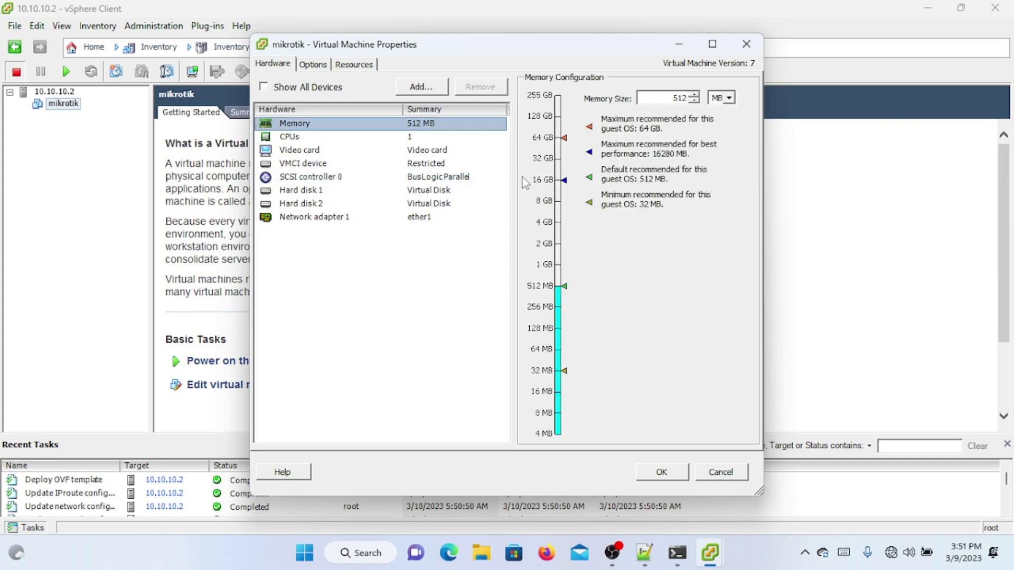
left_click(564, 290)
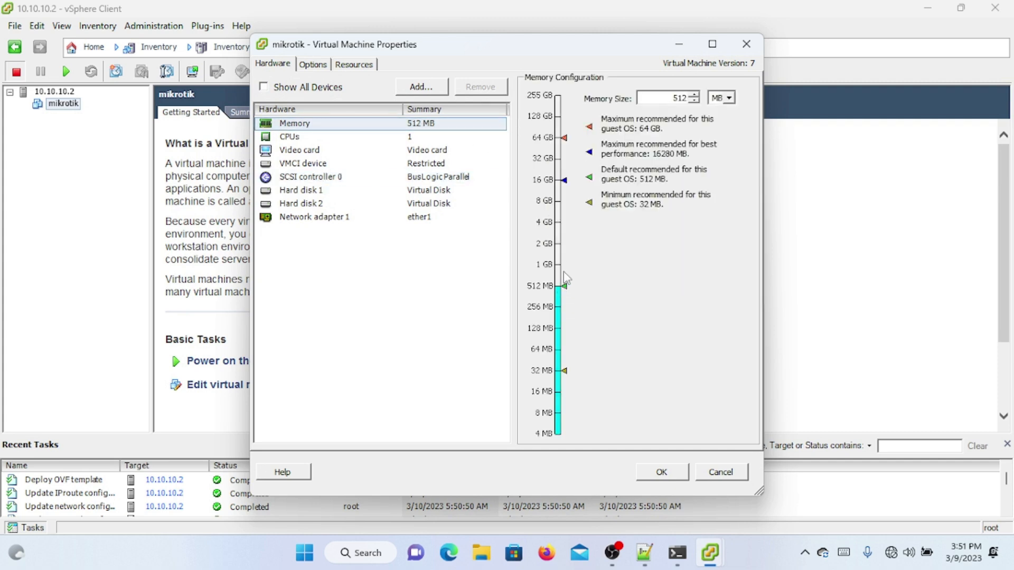
left_click_drag(564, 285, 559, 269)
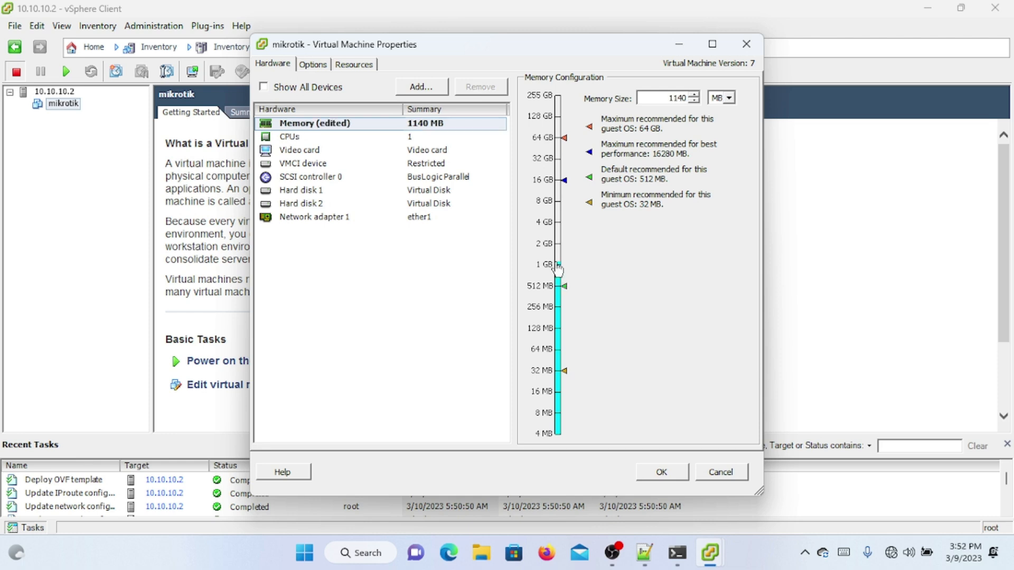
left_click(423, 140)
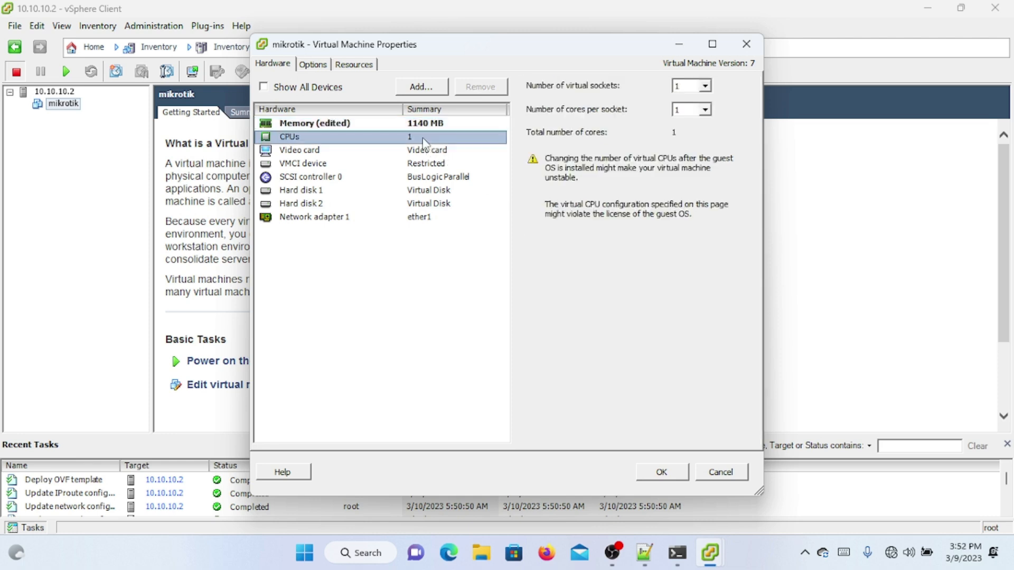
left_click(701, 86)
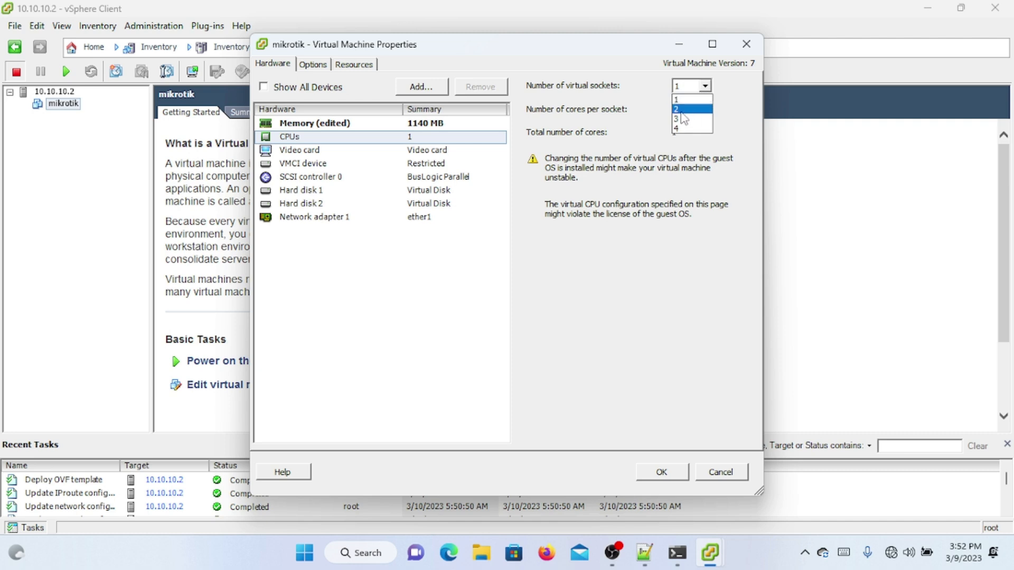
left_click(677, 128)
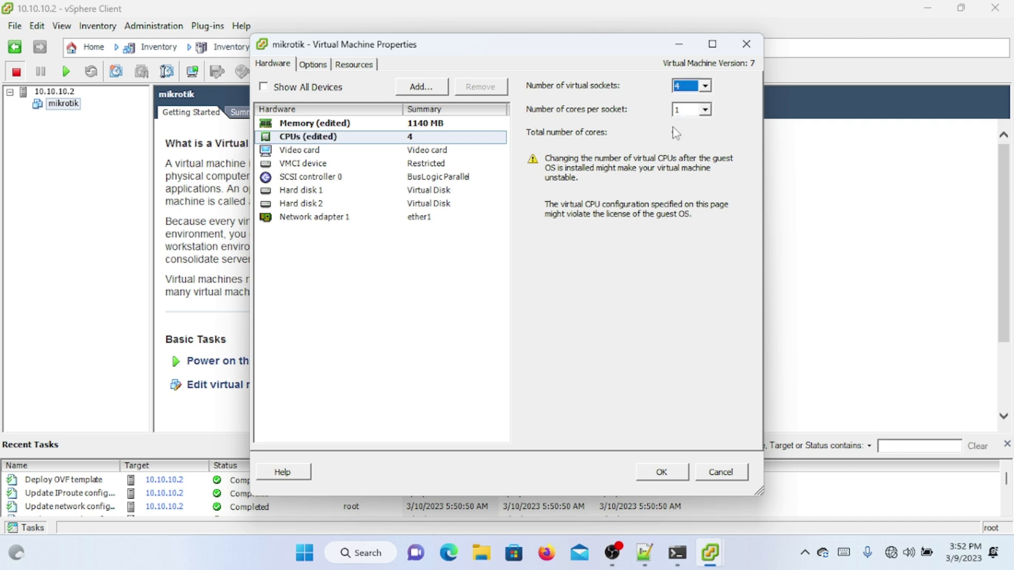
Step: Review the video card, hard disk 1 and first network adapter, then launch Add Hardware
left_click(439, 151)
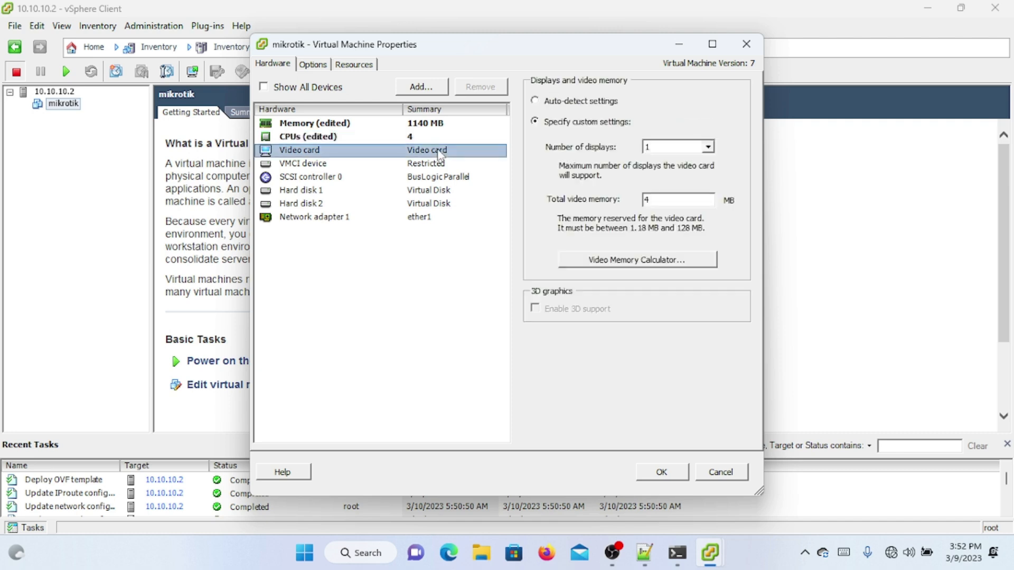
left_click(412, 191)
left_click(381, 219)
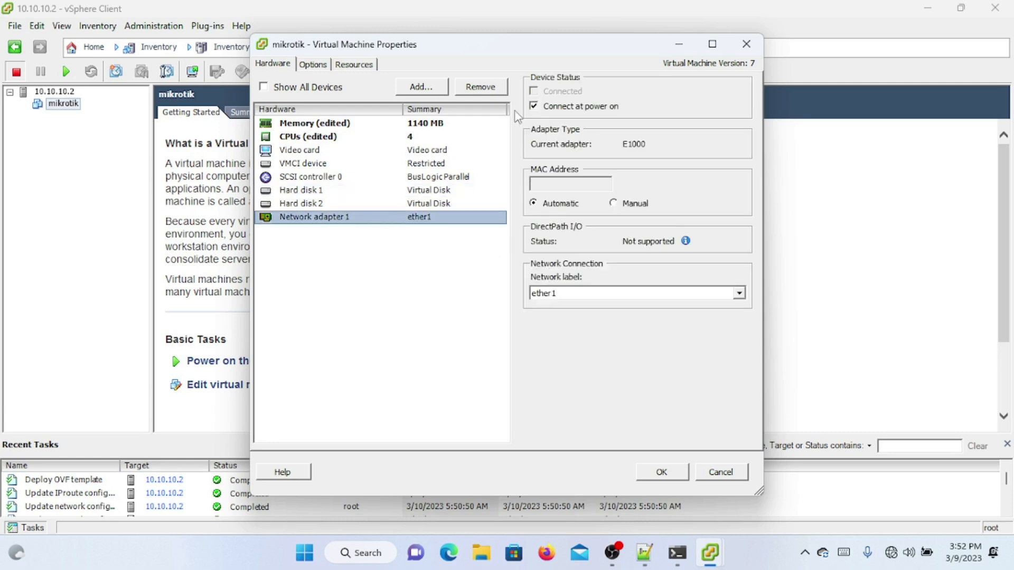
left_click(431, 90)
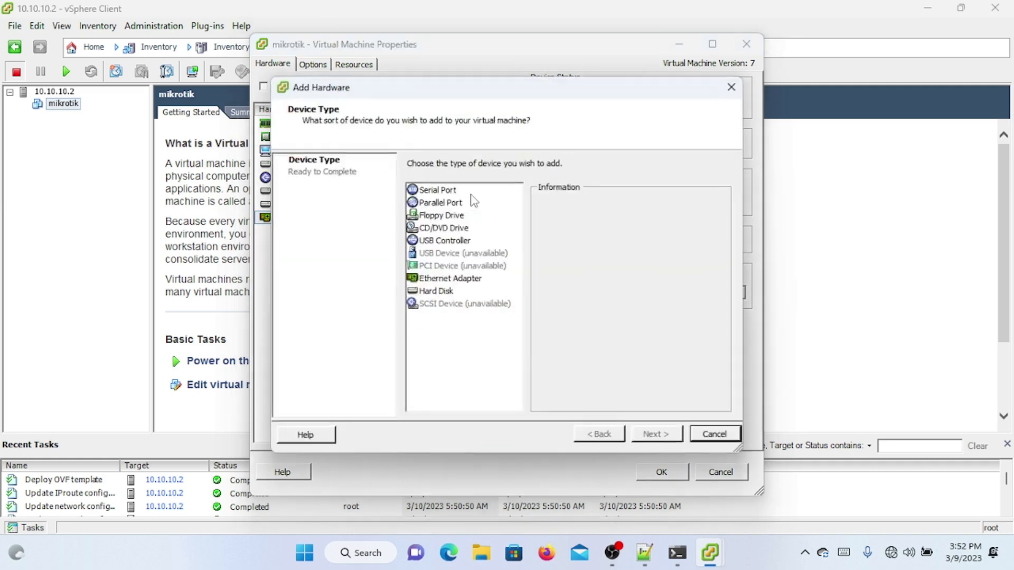
Step: Add an Ethernet adapter of type E1000 on network ether2, then check network adapter 1
left_click(448, 283)
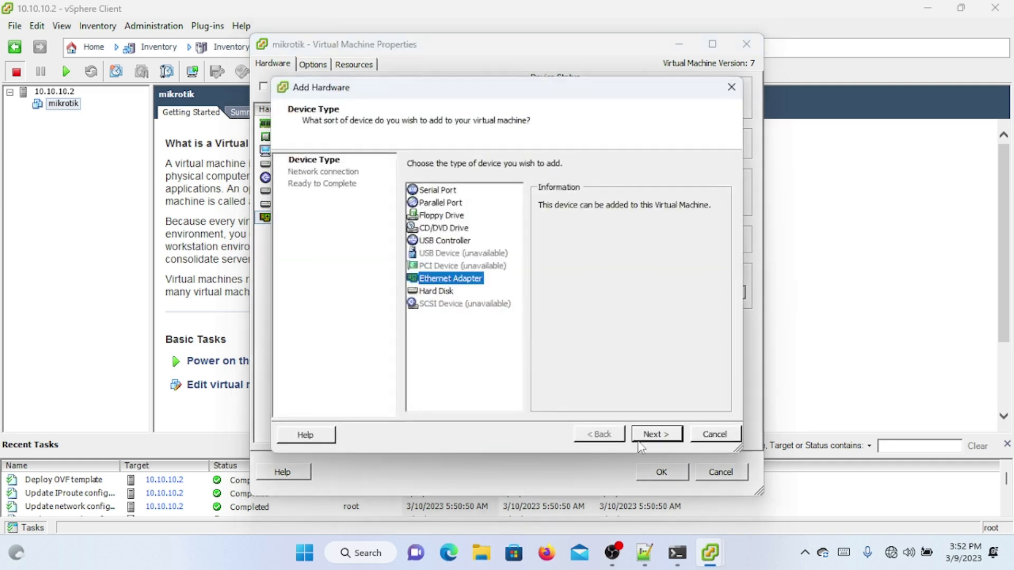
left_click(655, 434)
left_click(529, 270)
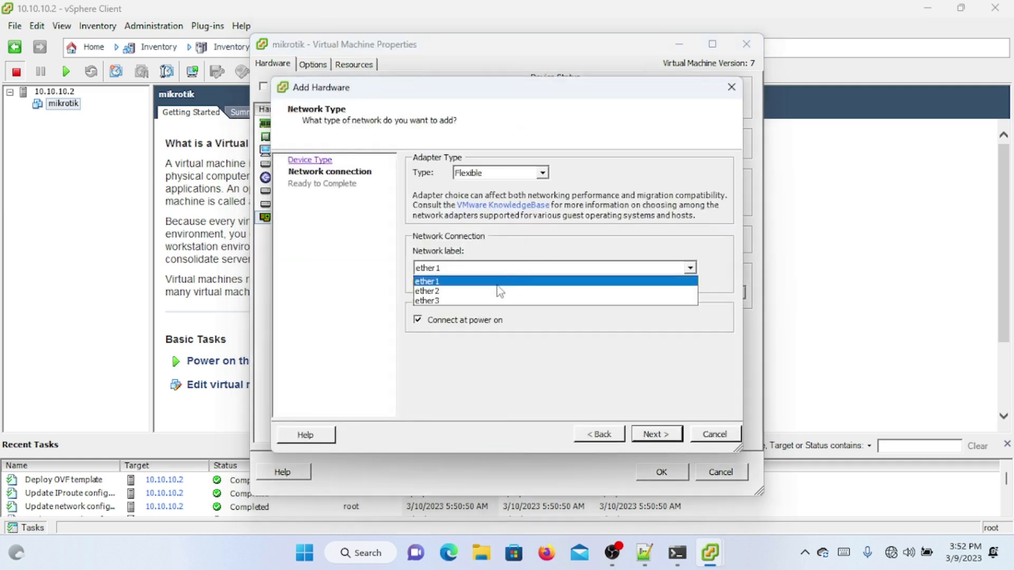
left_click(497, 289)
left_click(540, 175)
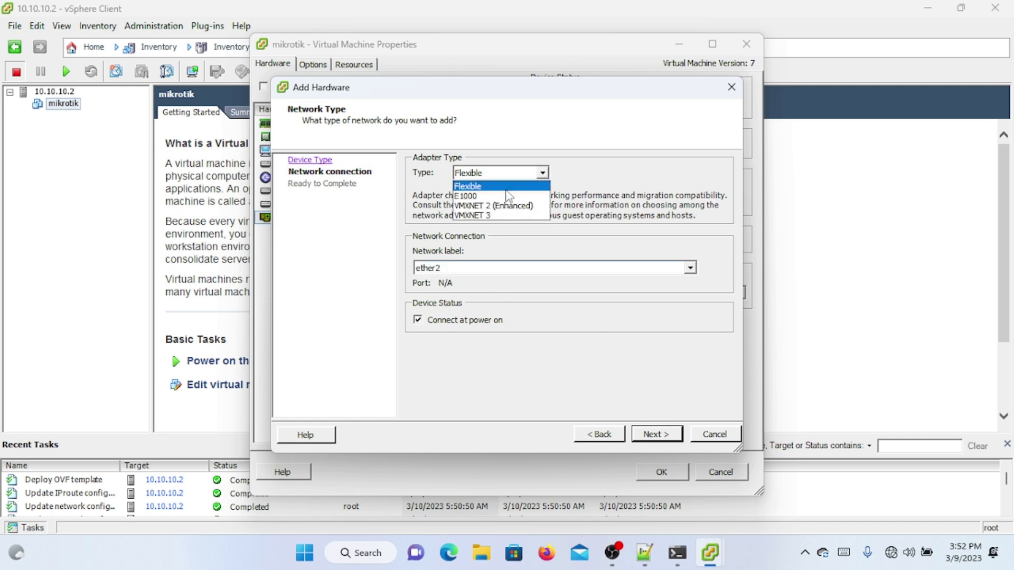
left_click(474, 197)
left_click(655, 435)
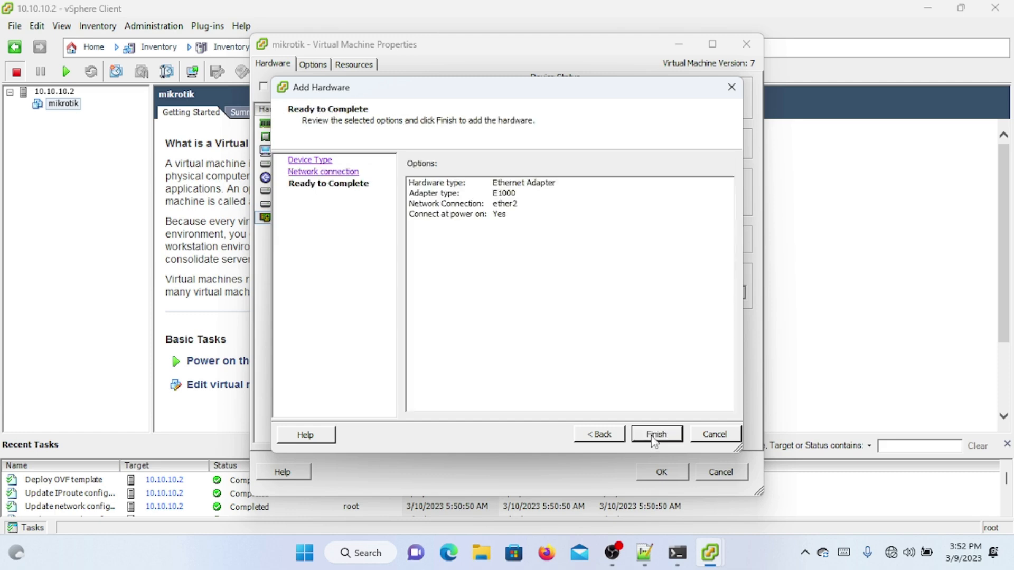
left_click(654, 435)
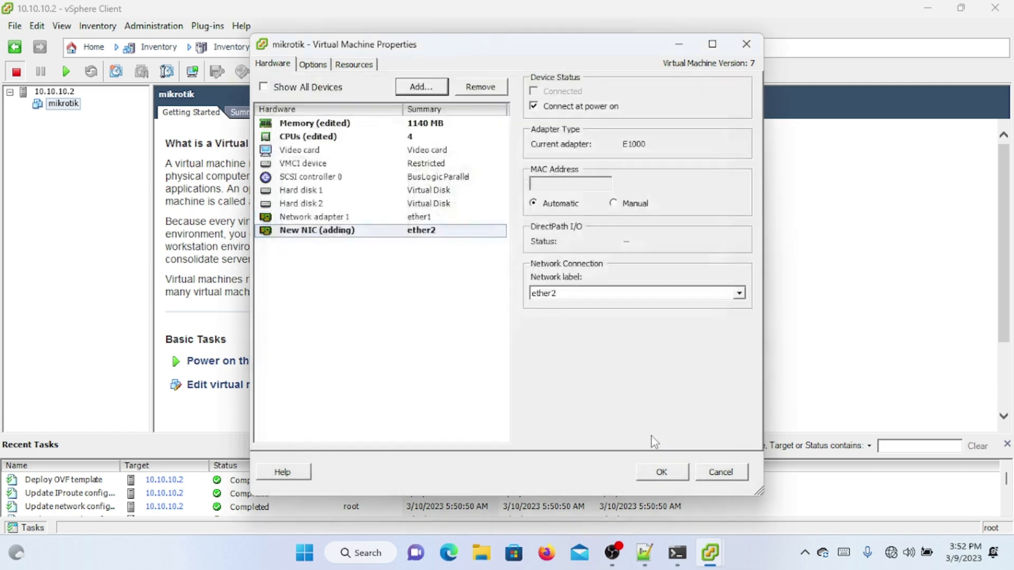
left_click(439, 217)
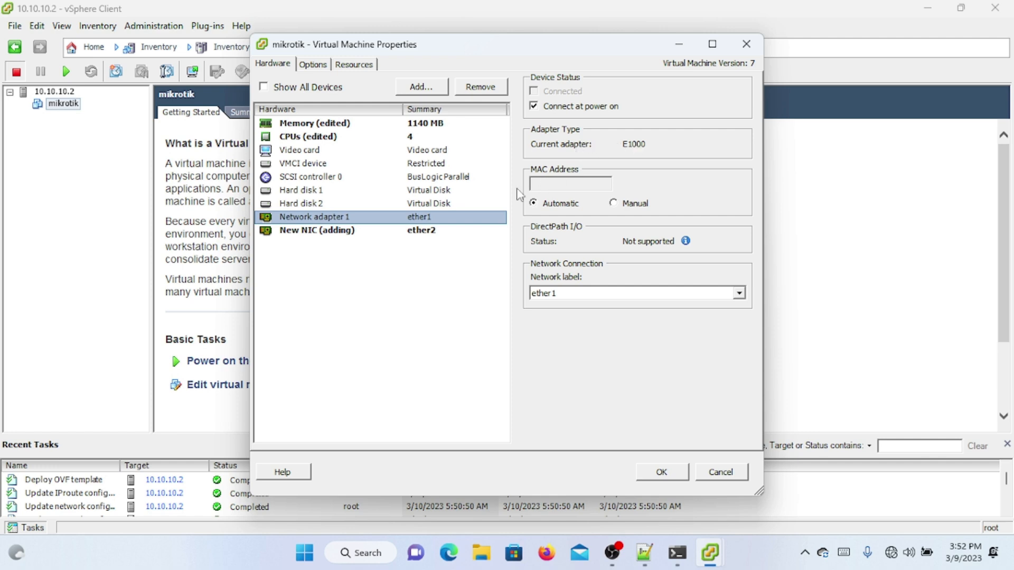
Step: Add another E1000 Ethernet adapter on network ether3 and apply the mikrotik VM's hardware changes
left_click(441, 232)
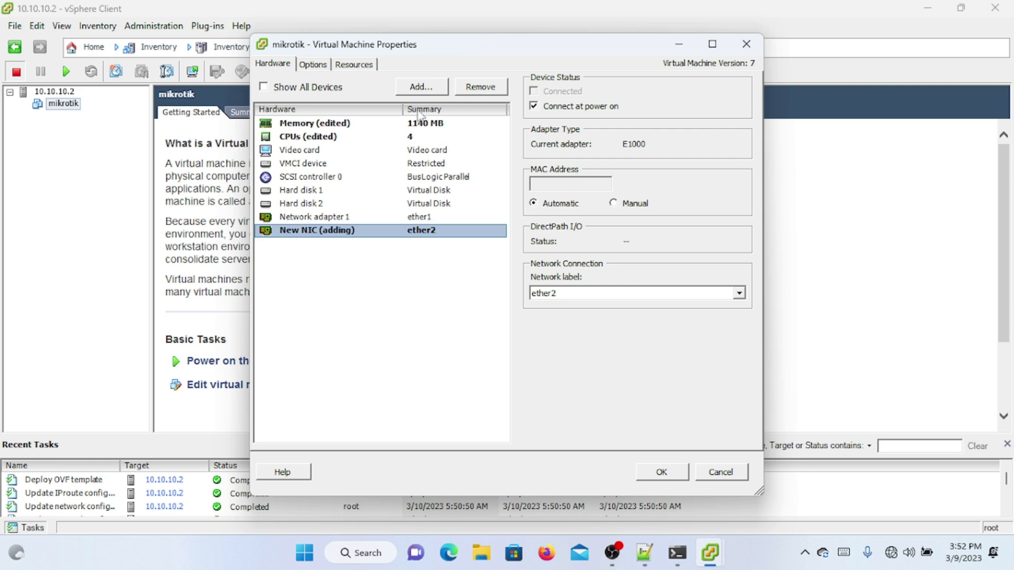
left_click(423, 91)
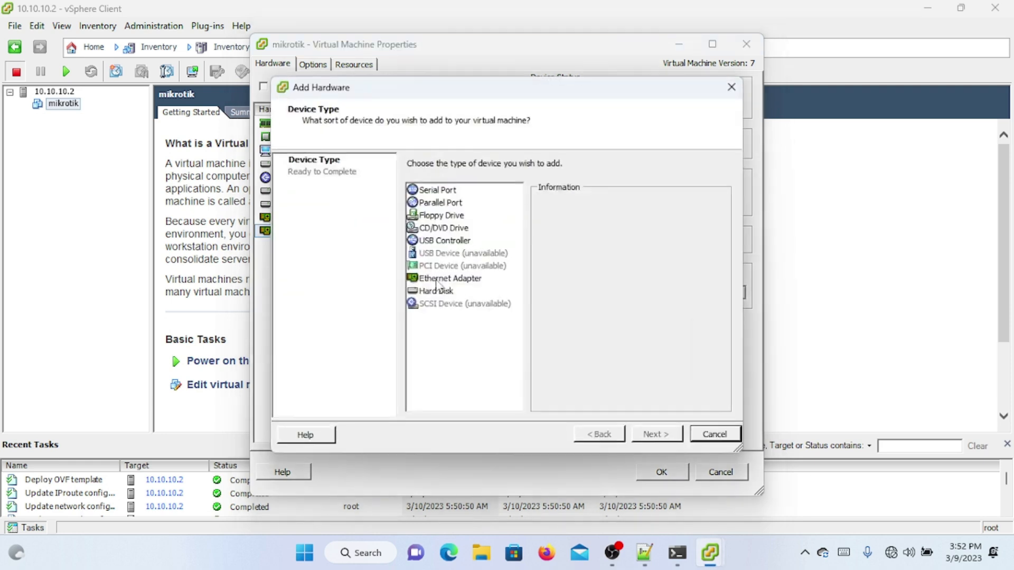
left_click(435, 280)
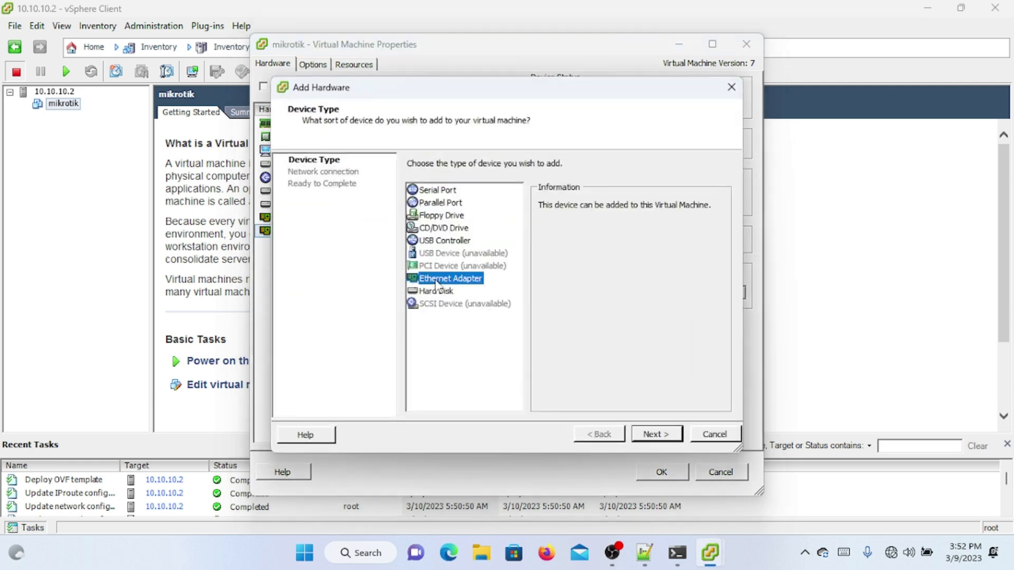
left_click(638, 433)
left_click(507, 269)
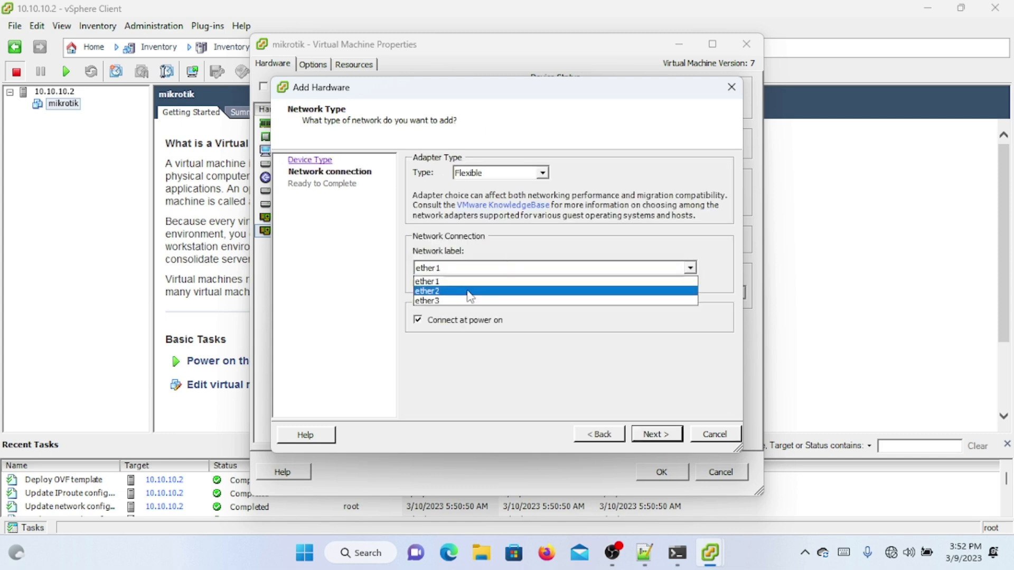
left_click(458, 299)
left_click(528, 173)
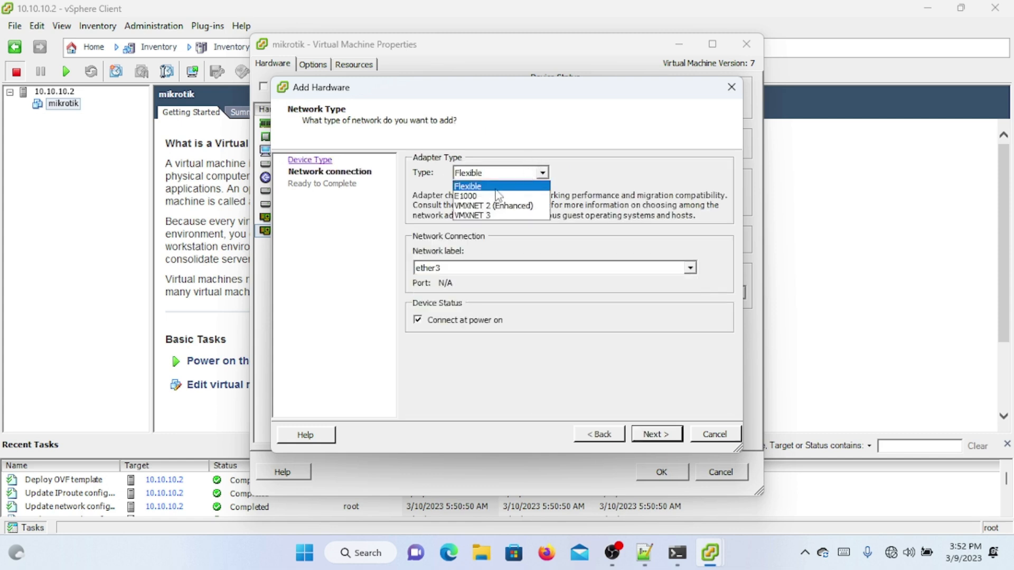
left_click(502, 191)
left_click(648, 434)
left_click(649, 434)
left_click(662, 470)
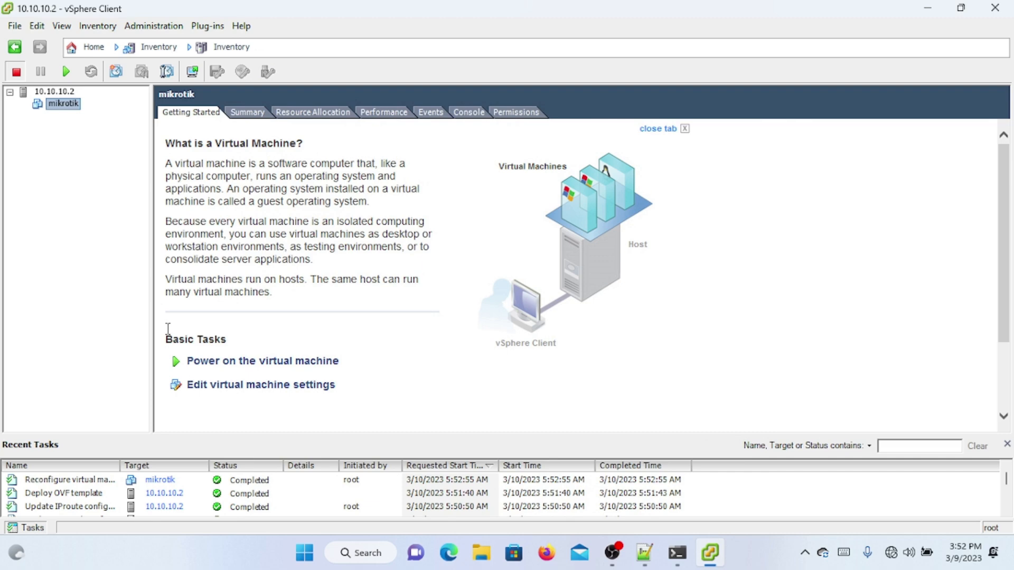
right_click(73, 110)
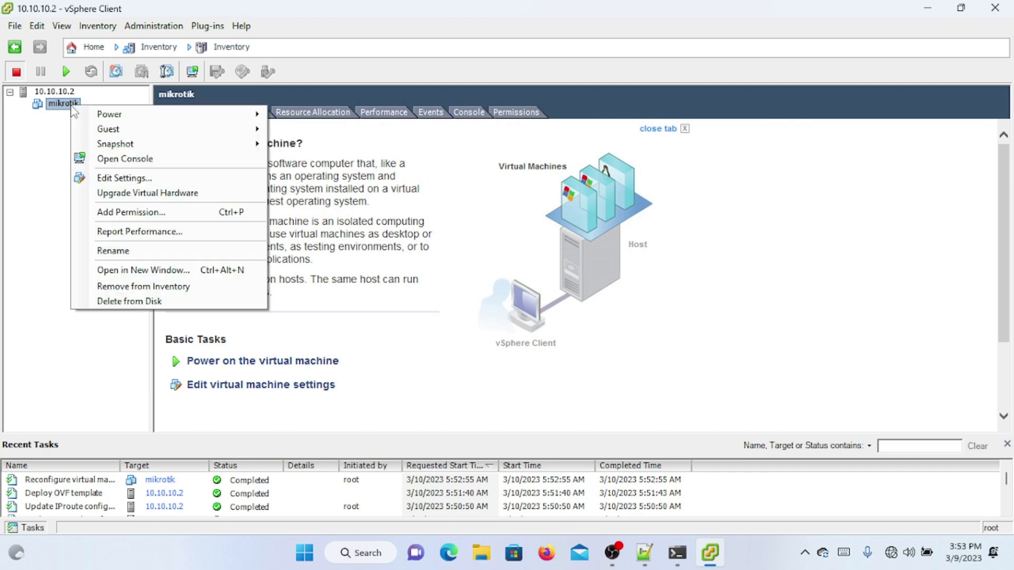
left_click(114, 177)
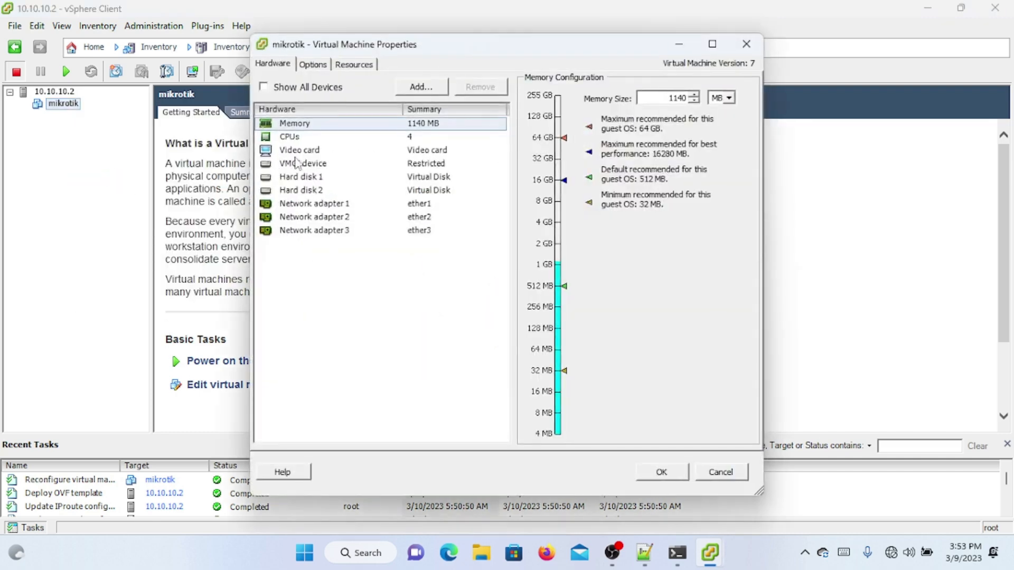
left_click(299, 139)
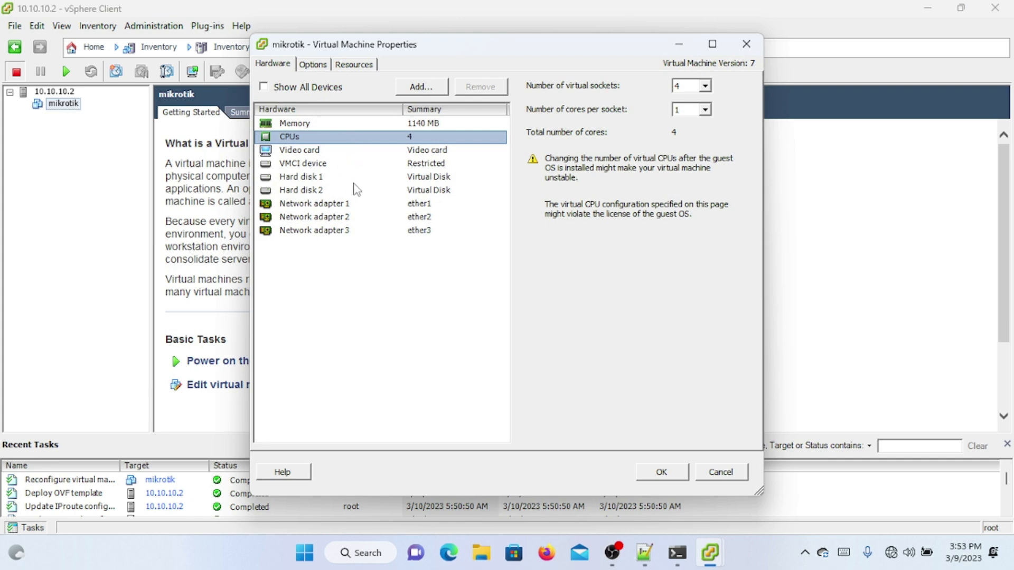
left_click(451, 209)
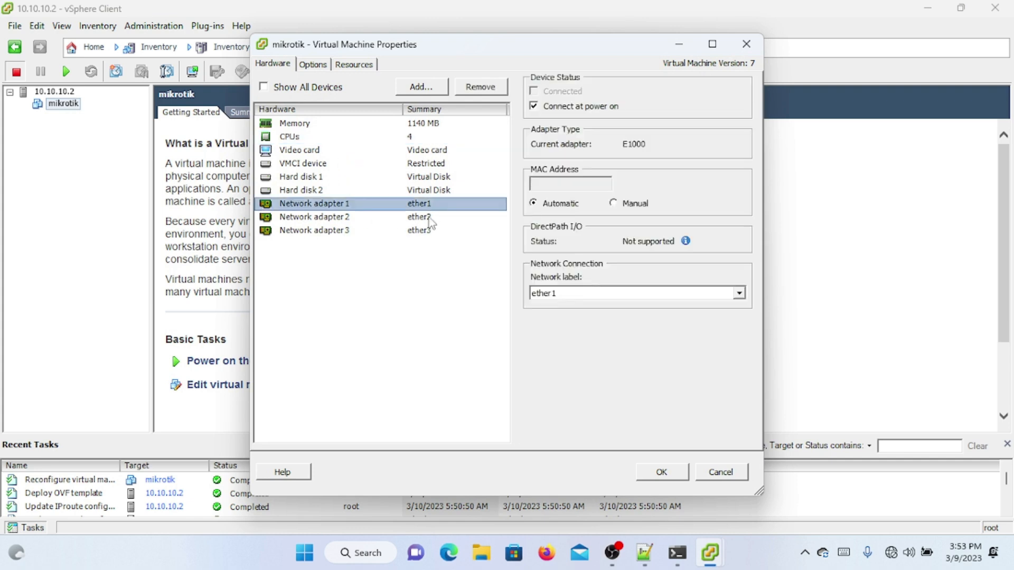
left_click(406, 189)
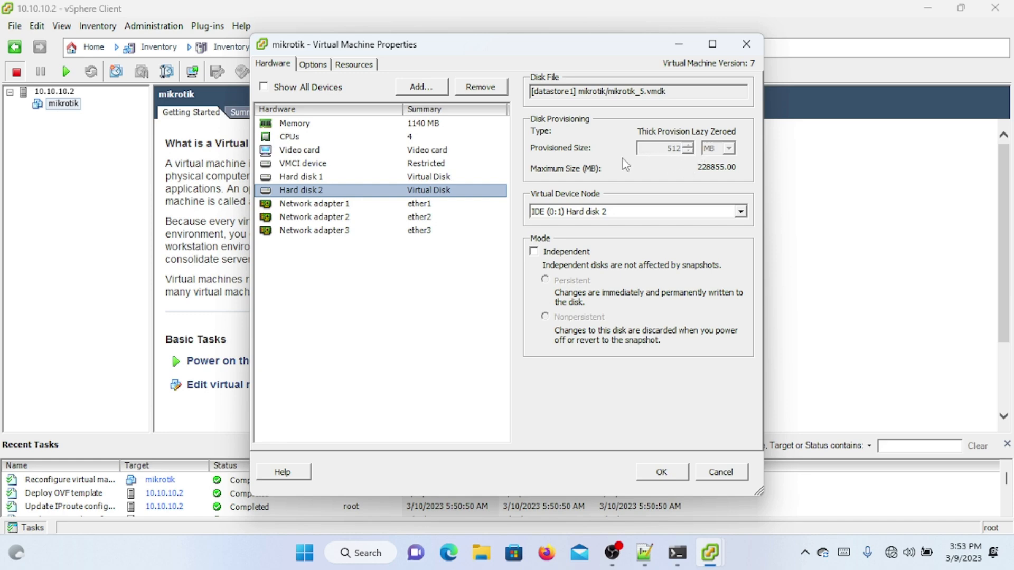
left_click(662, 473)
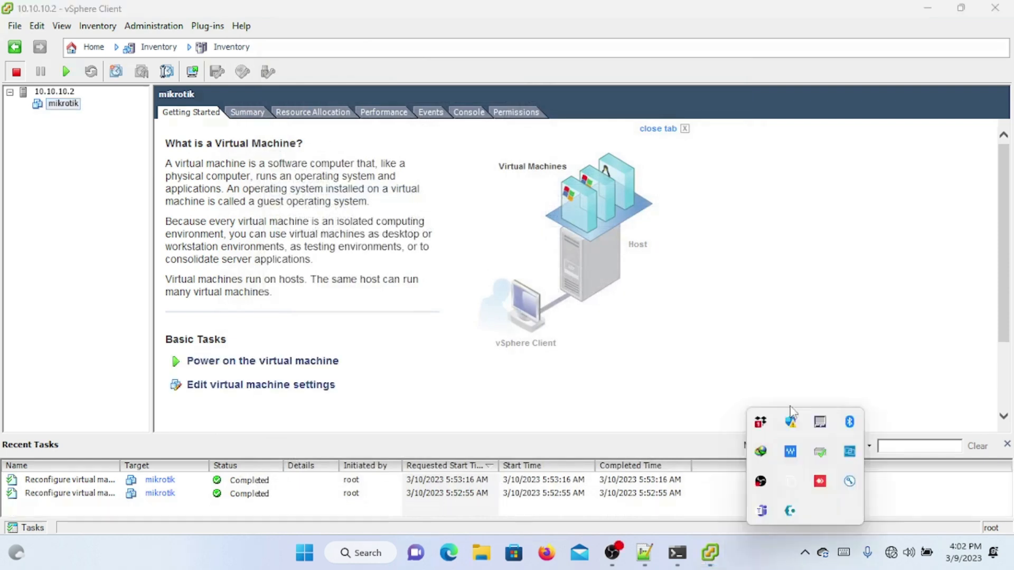
Step: Show host 10.10.10.2's Networking configuration with vSwitch0 (ether1) and vSwitch1 (ether2)
left_click(785, 301)
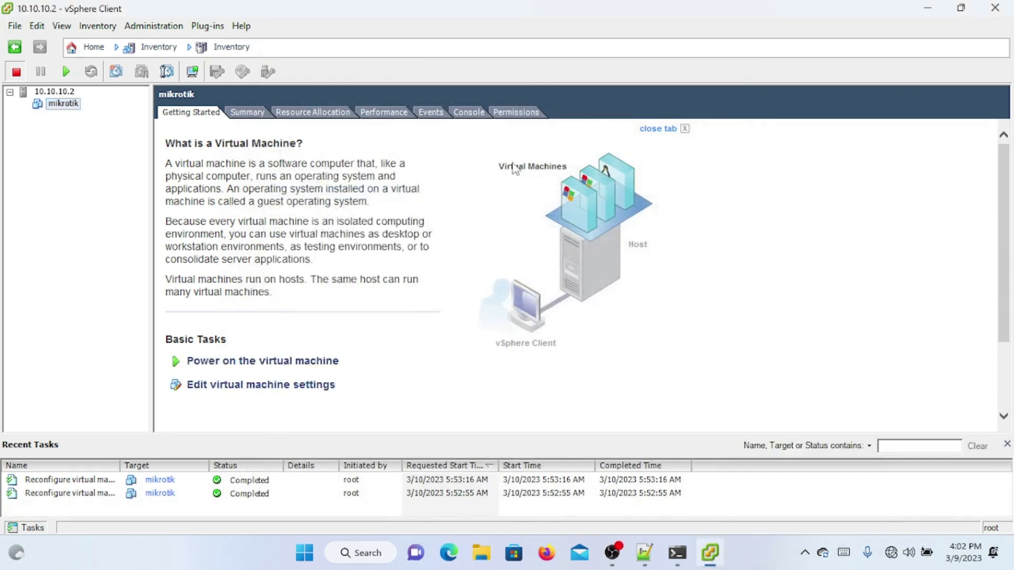
left_click(391, 115)
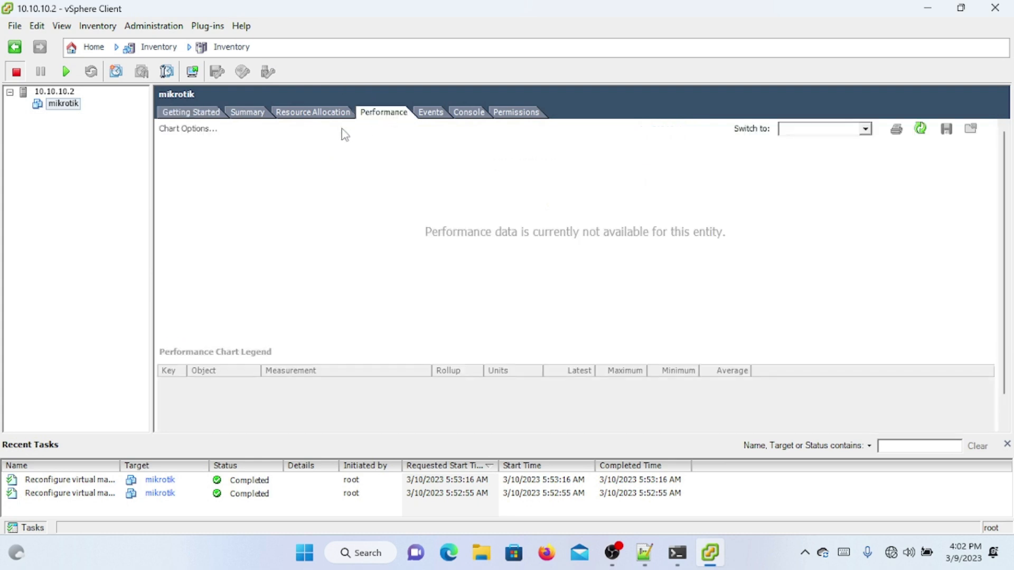
left_click(55, 92)
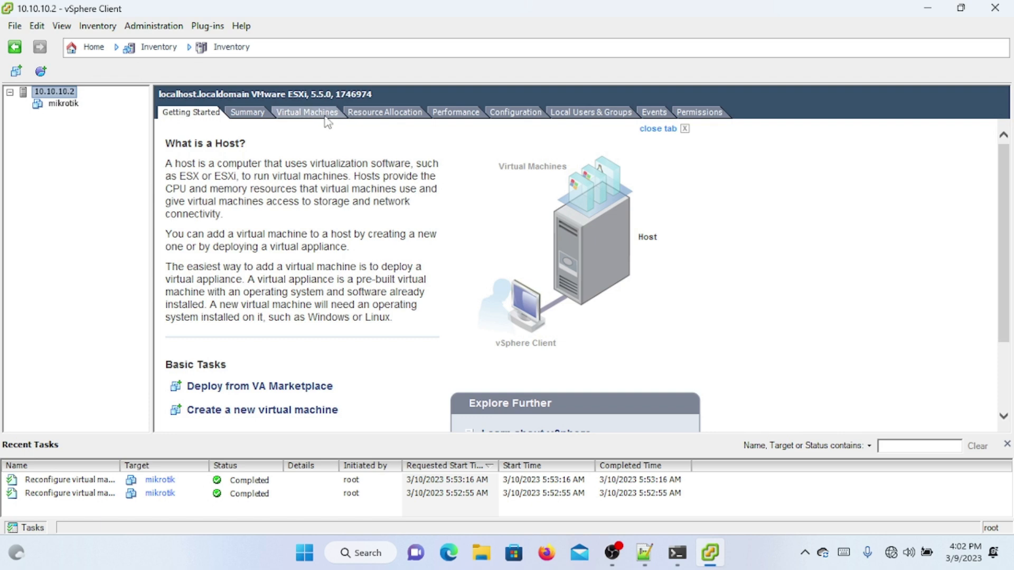
left_click(513, 115)
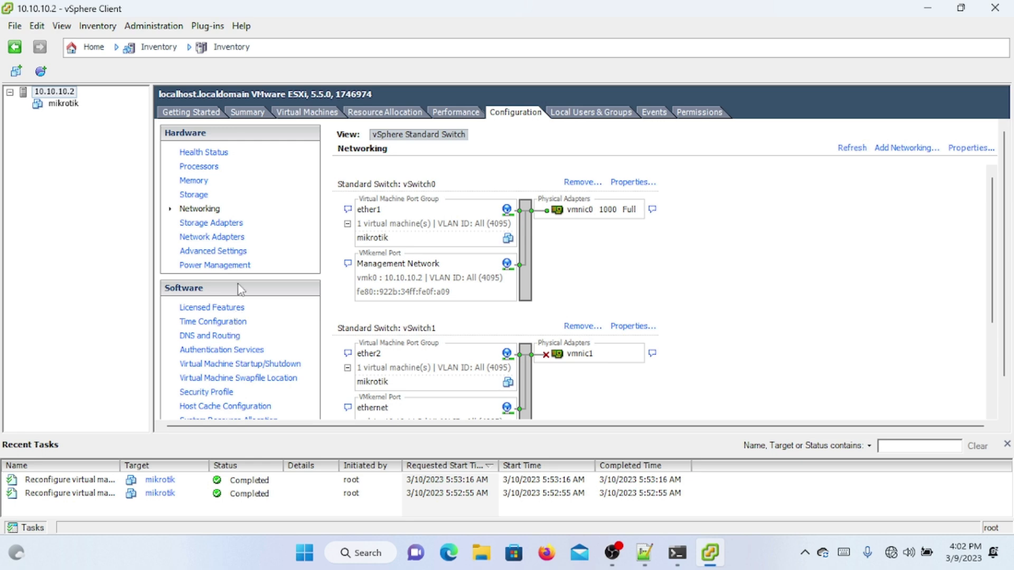
Step: Allow VMs to start with the host and move mikrotik up into Automatic Startup
left_click(239, 367)
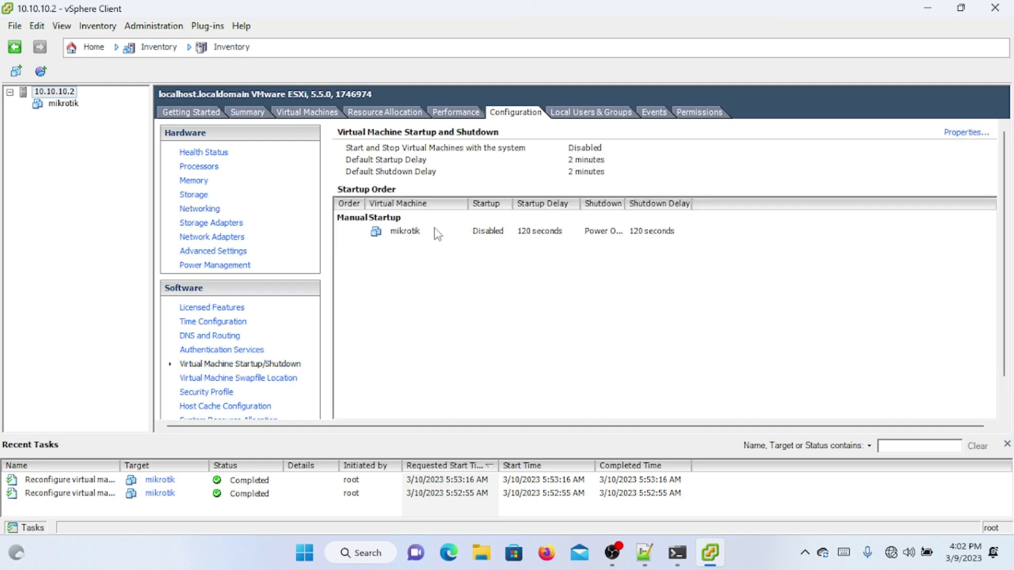
left_click(968, 133)
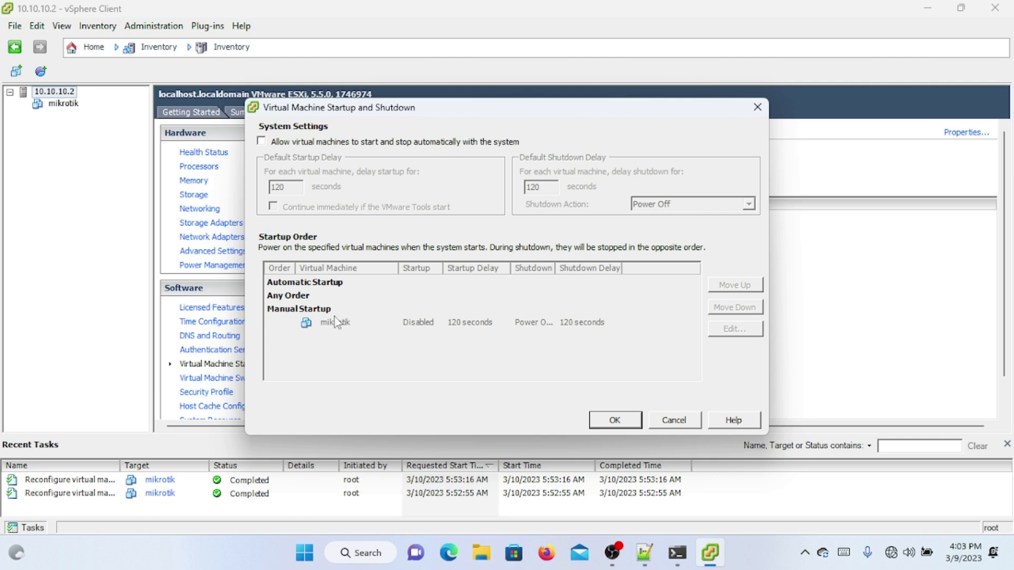
left_click(280, 144)
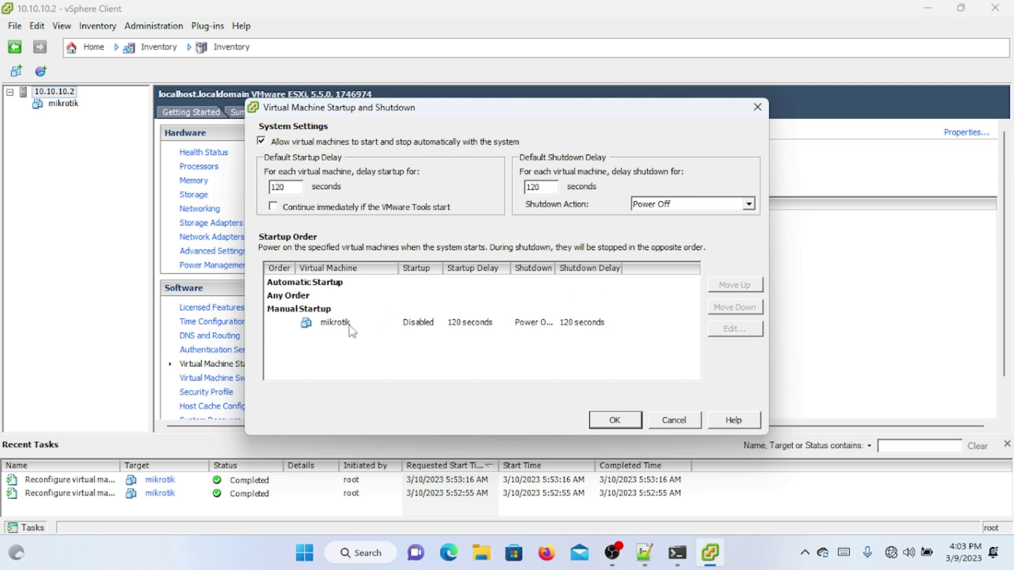
left_click(335, 324)
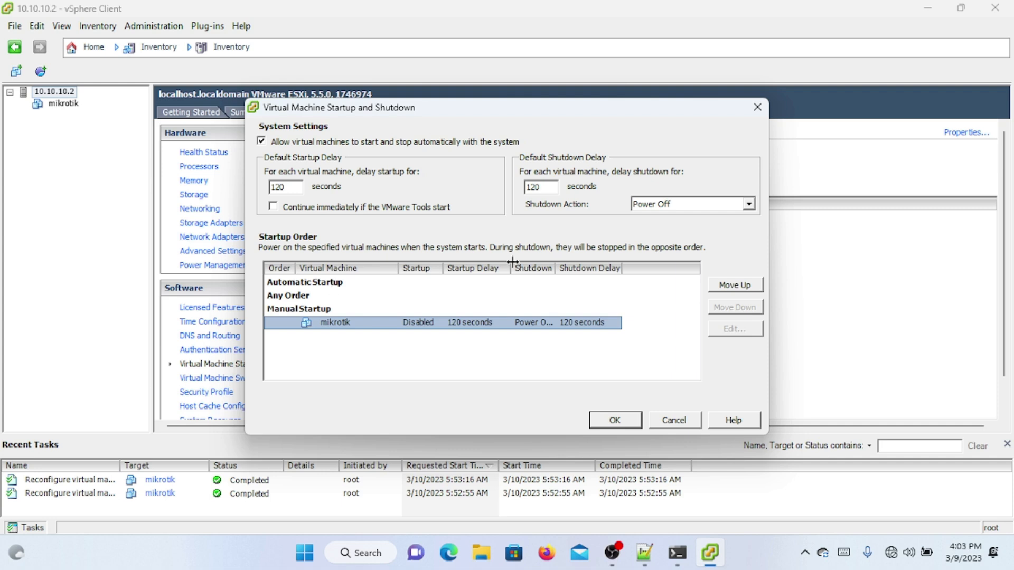
left_click(731, 288)
left_click(730, 288)
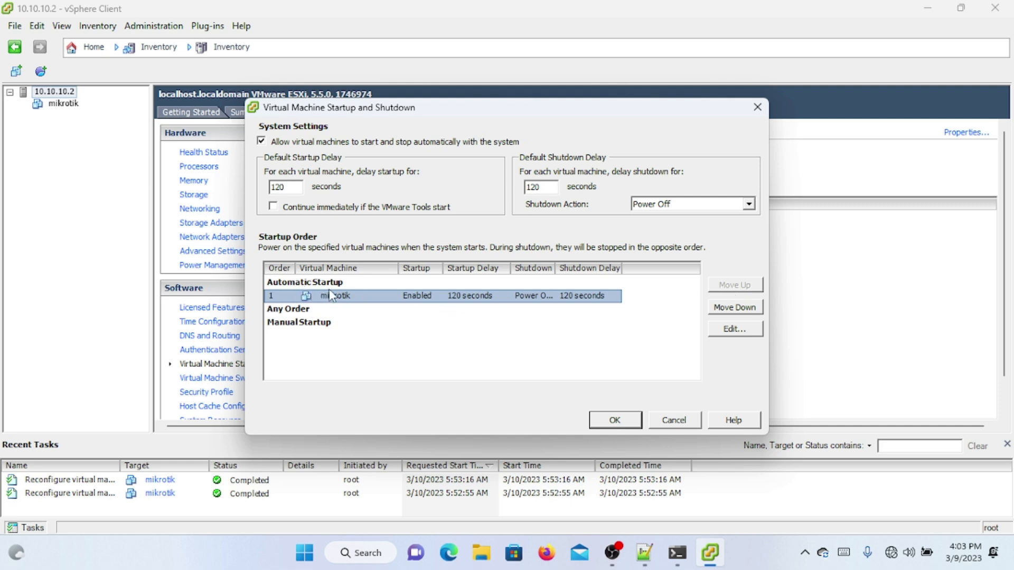
left_click(627, 420)
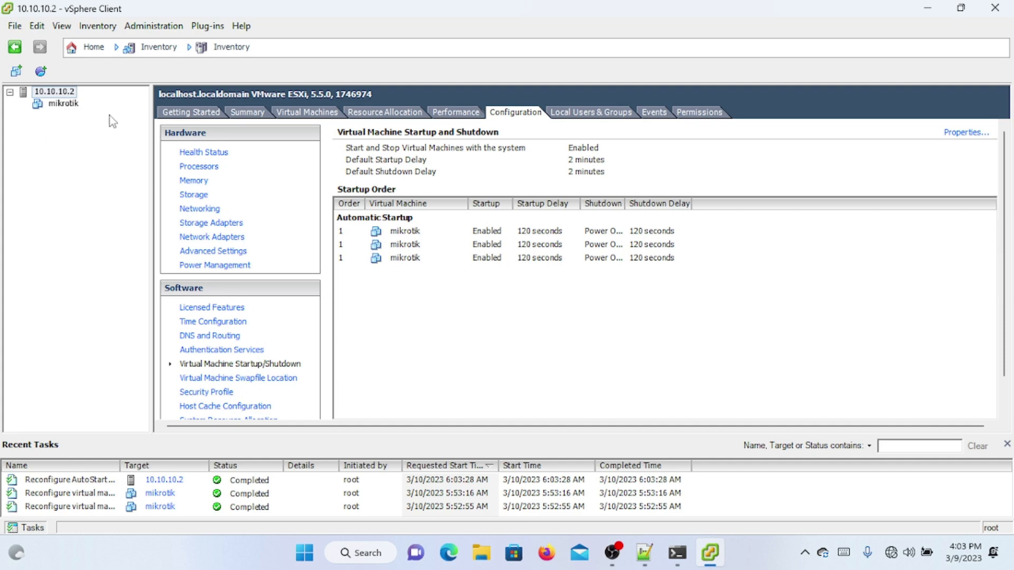
left_click(177, 116)
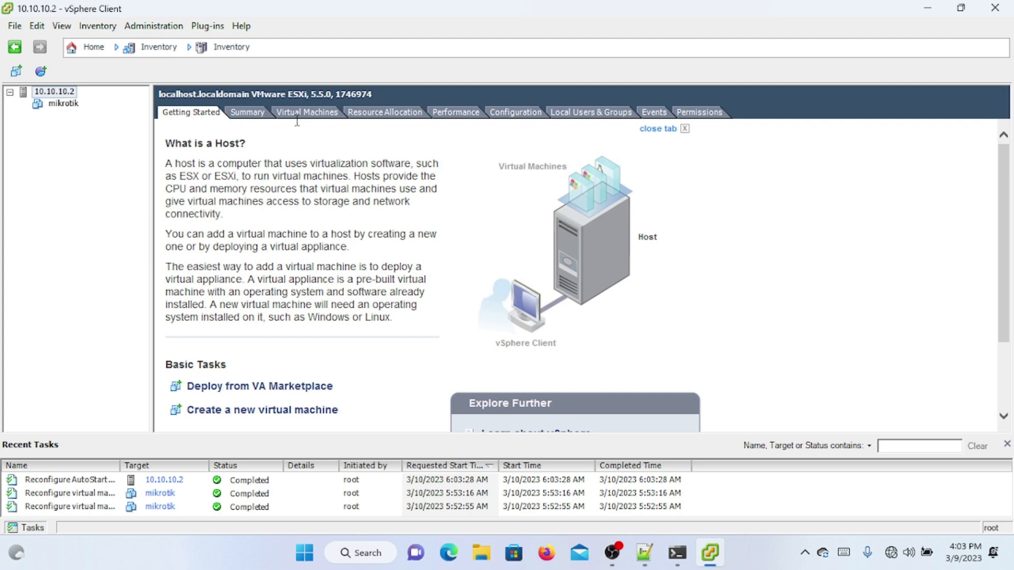
Step: Power on the mikrotik VM, watch it boot on the Console, then minimize vSphere Client
left_click(63, 103)
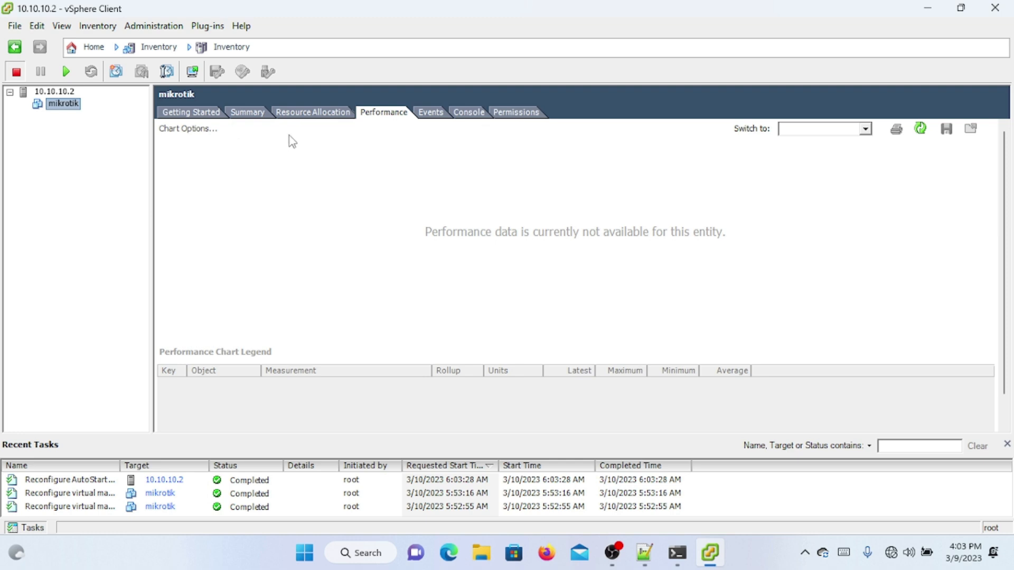
right_click(74, 108)
mouse_move(160, 114)
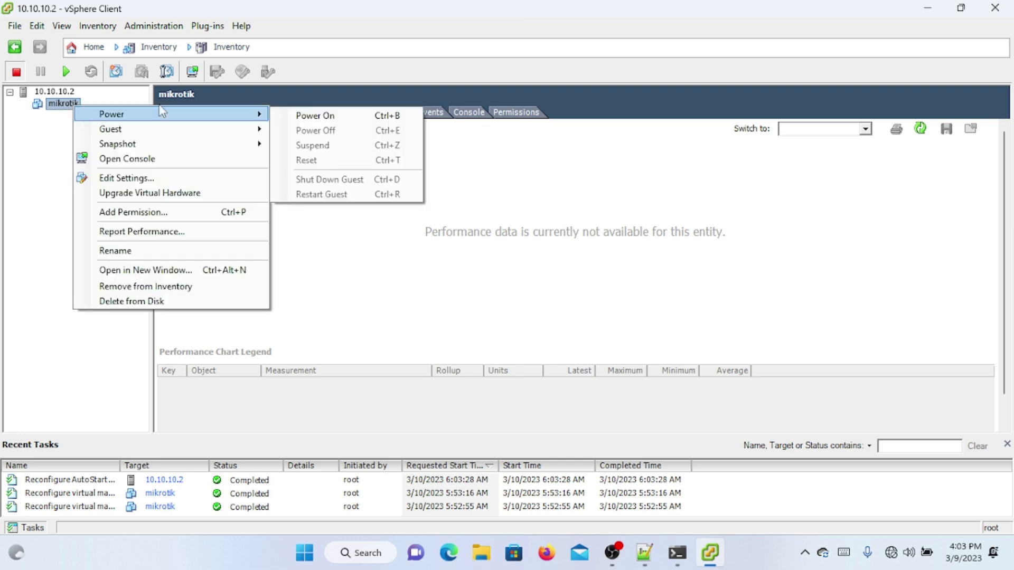
left_click(284, 116)
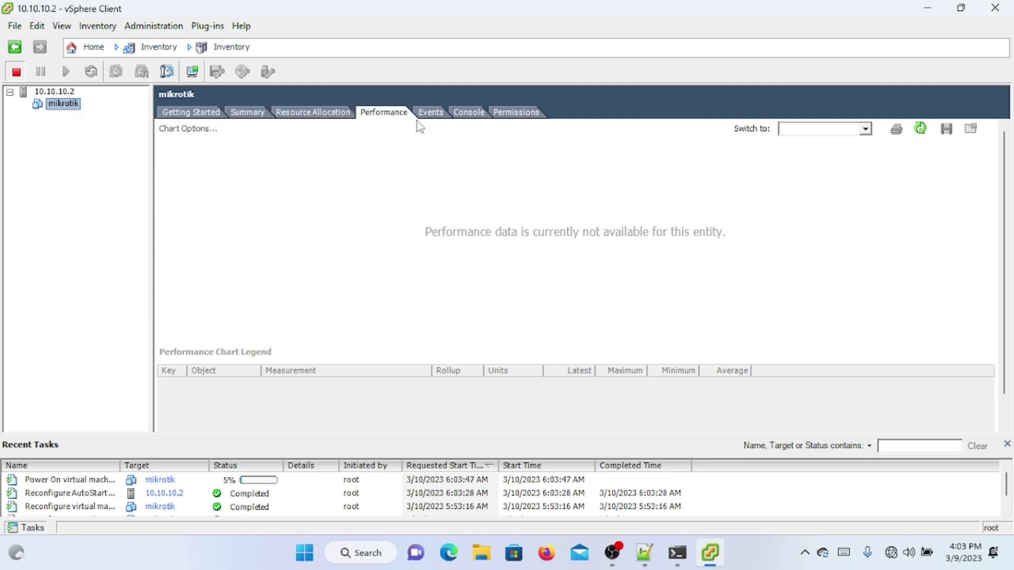
left_click(467, 117)
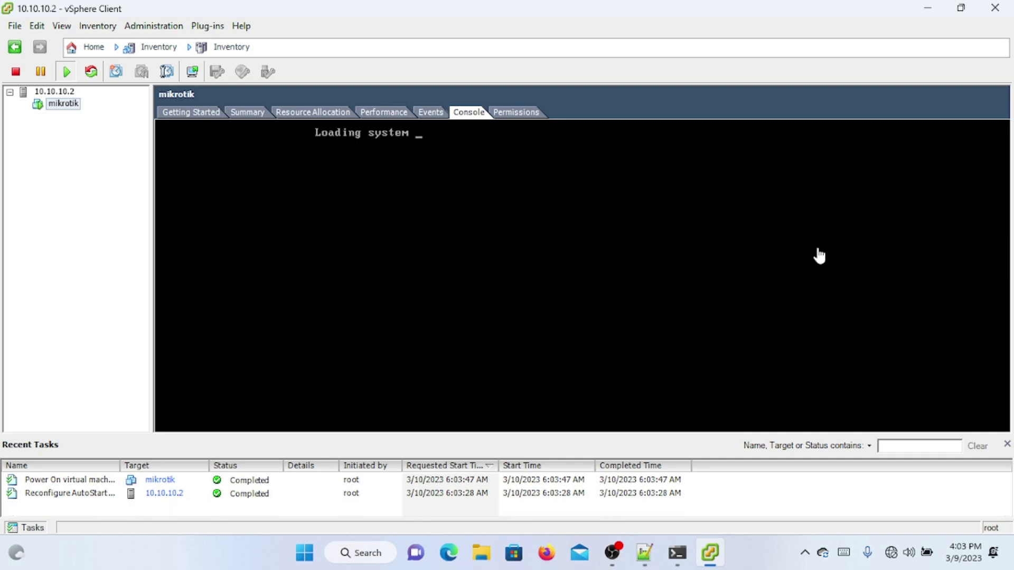
left_click(918, 8)
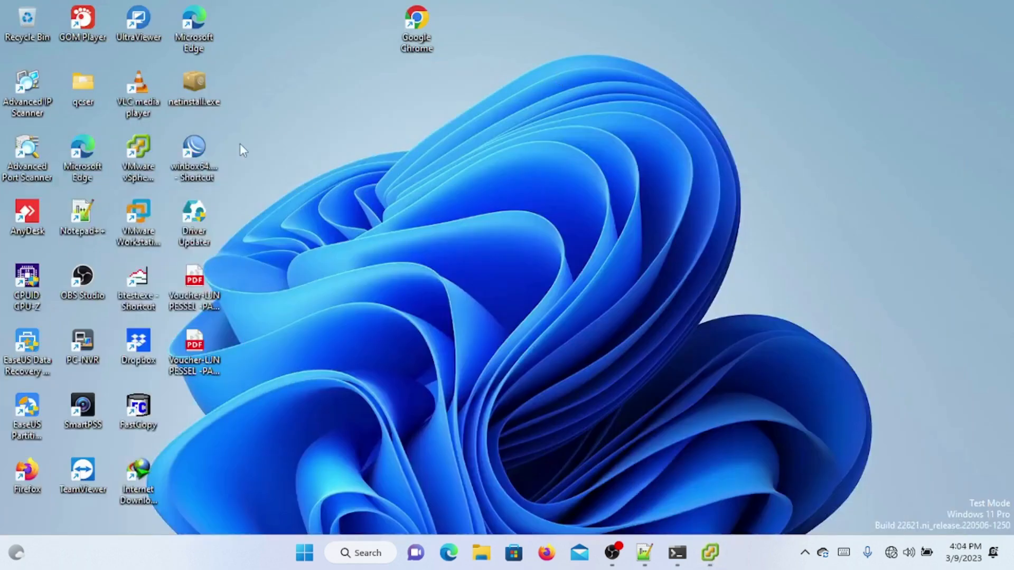
Step: Launch WinBox, log into the discovered MikroTik router and remove its default configuration
double_click(210, 152)
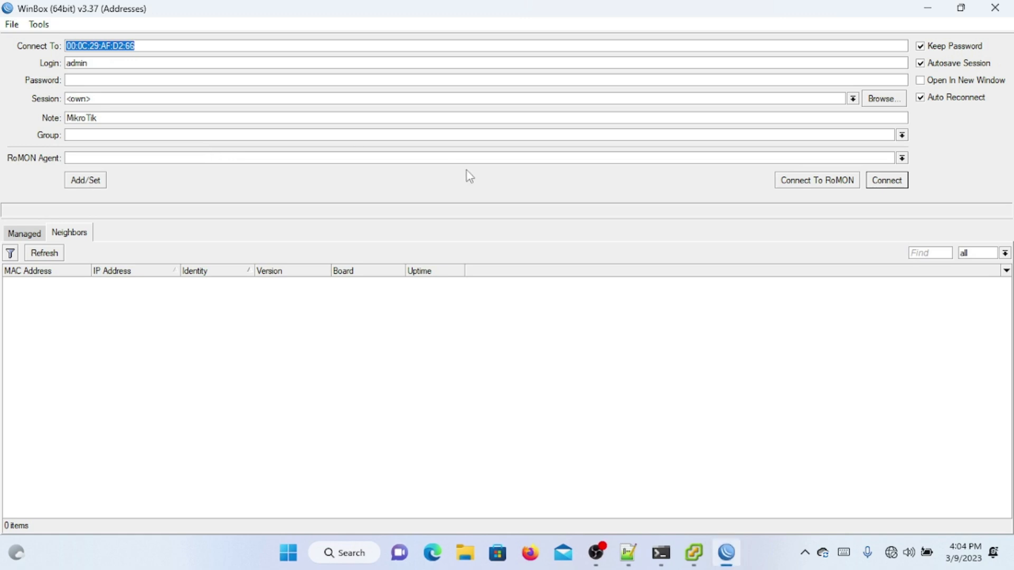
left_click(46, 256)
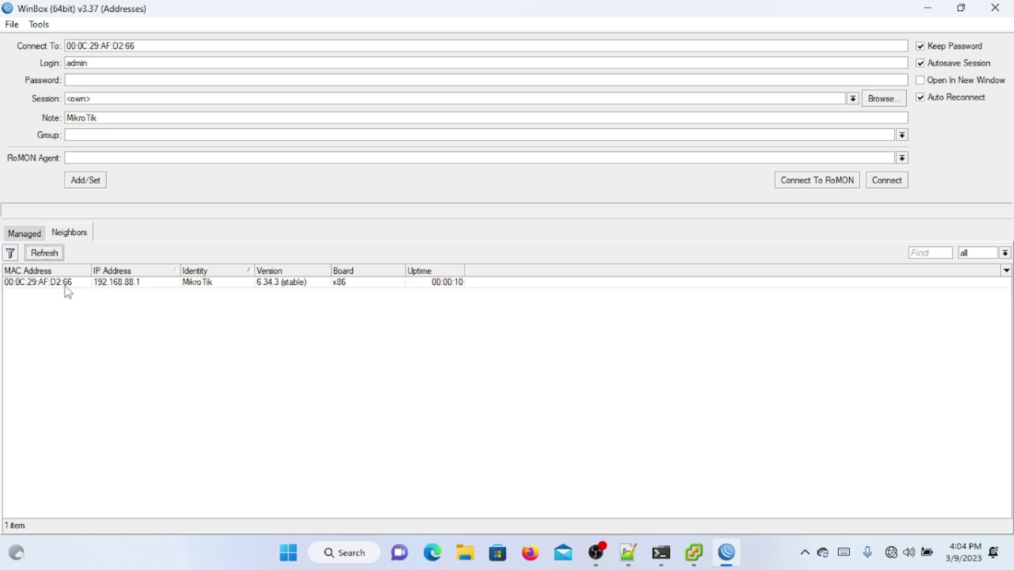
left_click(63, 285)
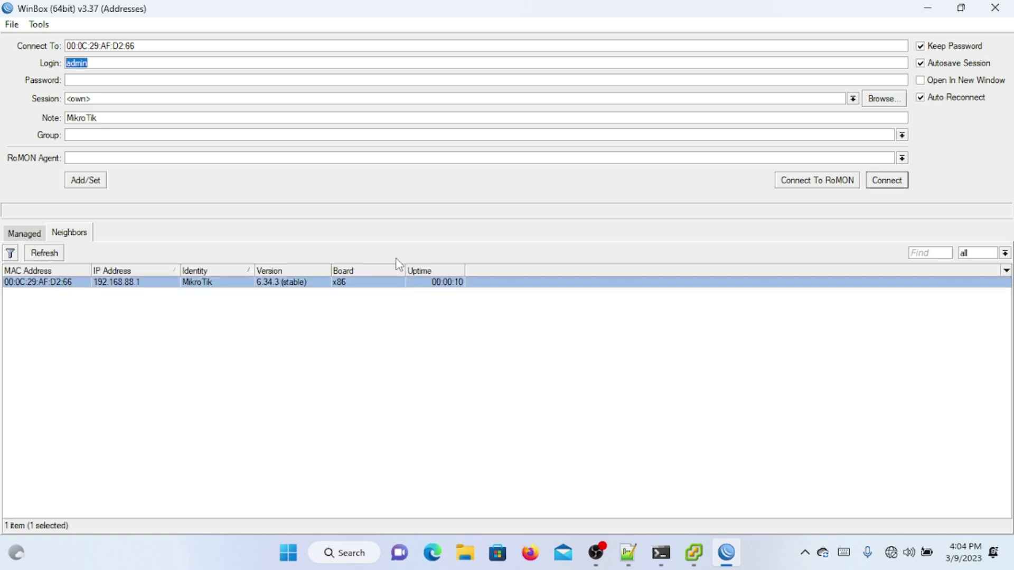
left_click(872, 186)
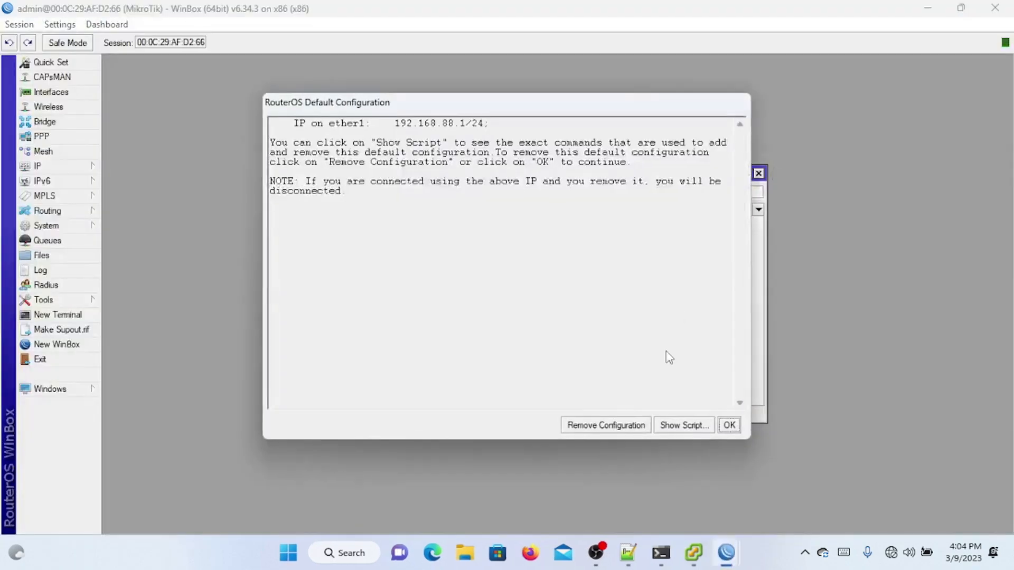
left_click(609, 425)
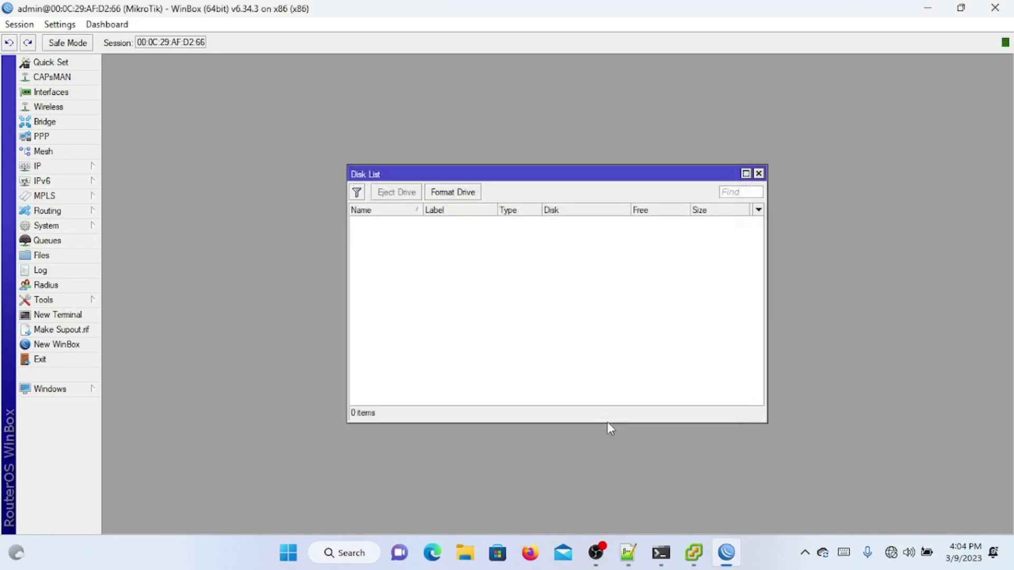
left_click(759, 173)
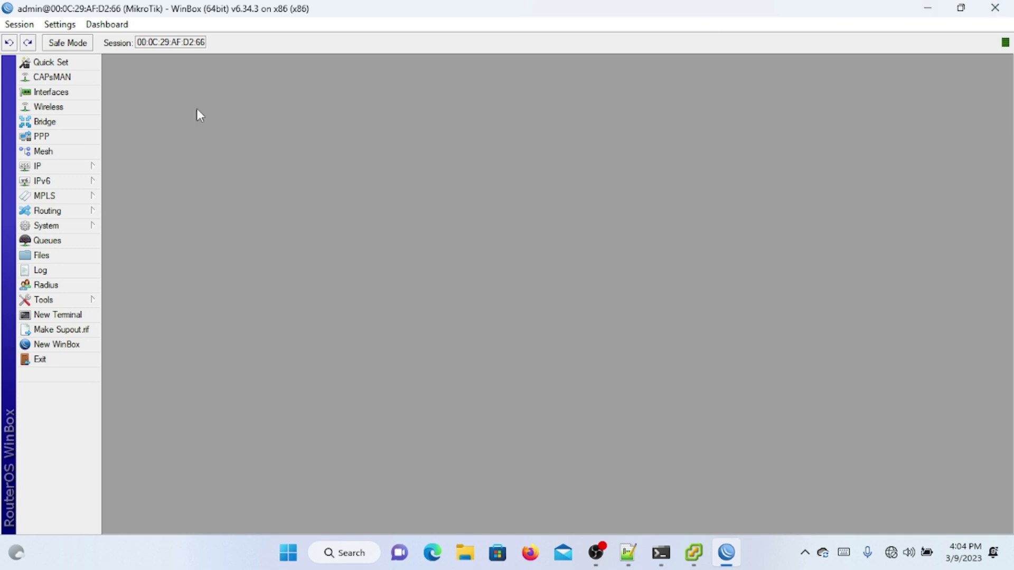
Step: In the maximized Interface List, reset the MAC addresses of ether1, ether2 and ether3
left_click(78, 93)
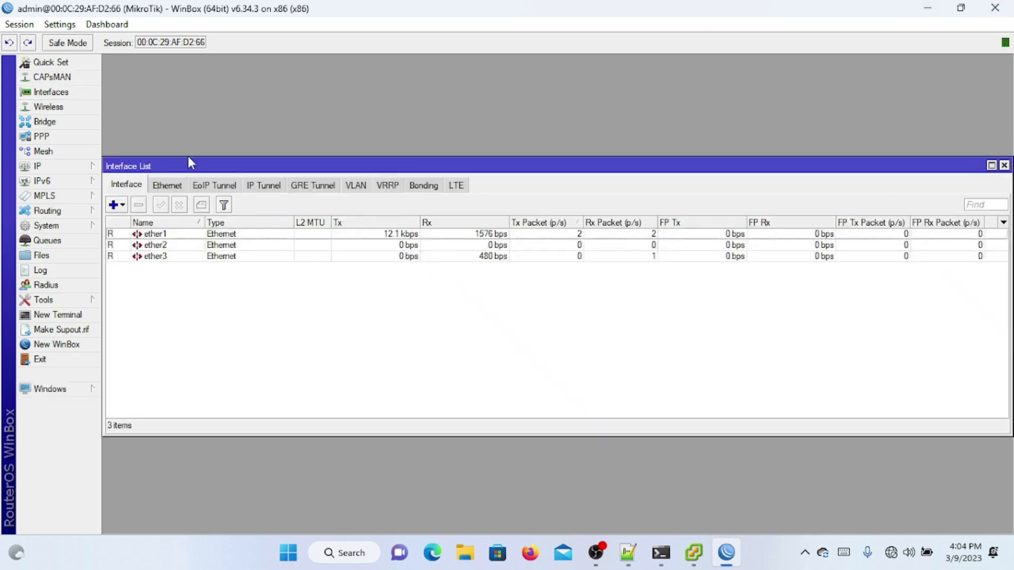
double_click(287, 168)
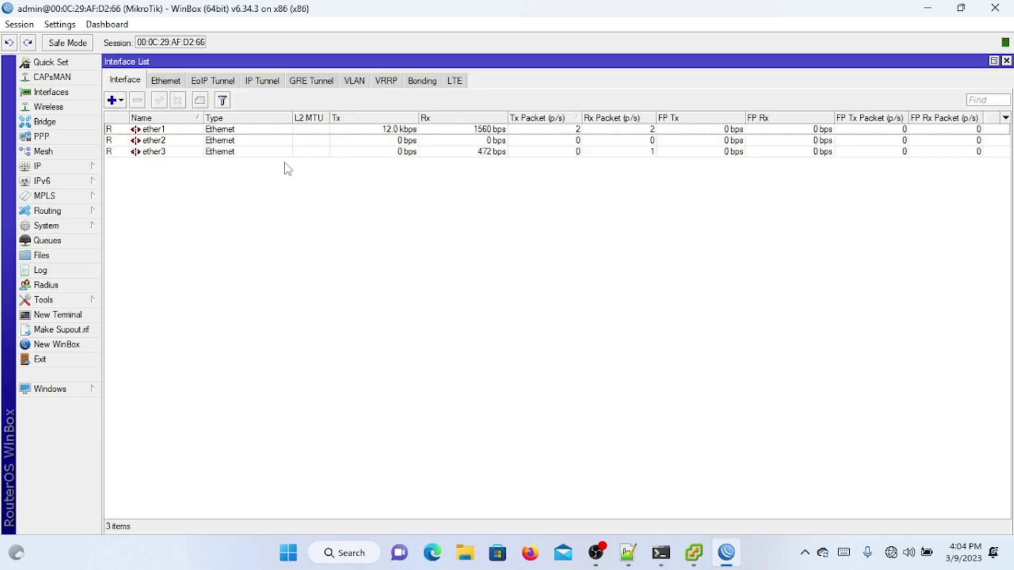
left_click(366, 152)
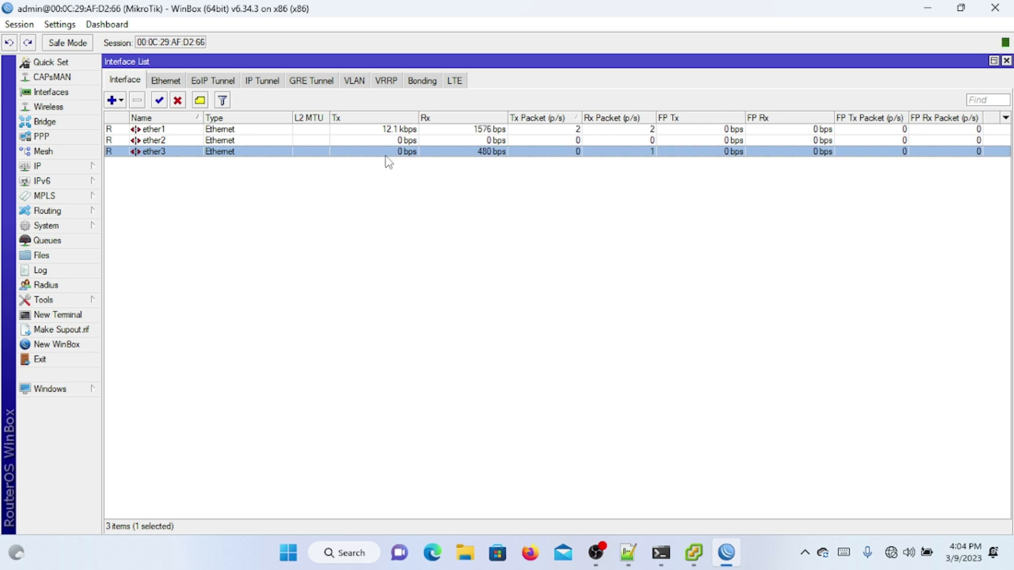
double_click(366, 133)
left_click(718, 357)
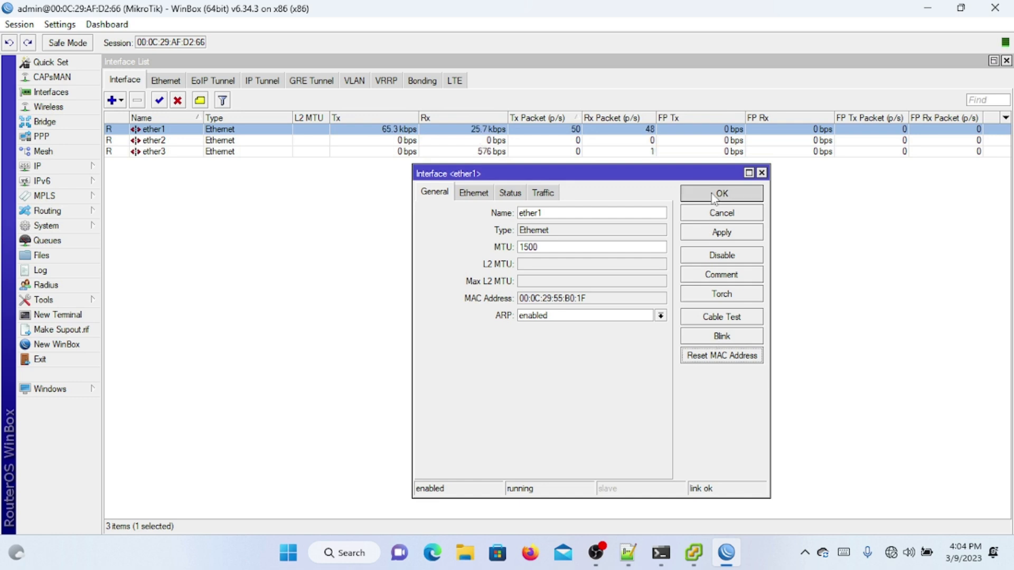
left_click(714, 196)
double_click(601, 141)
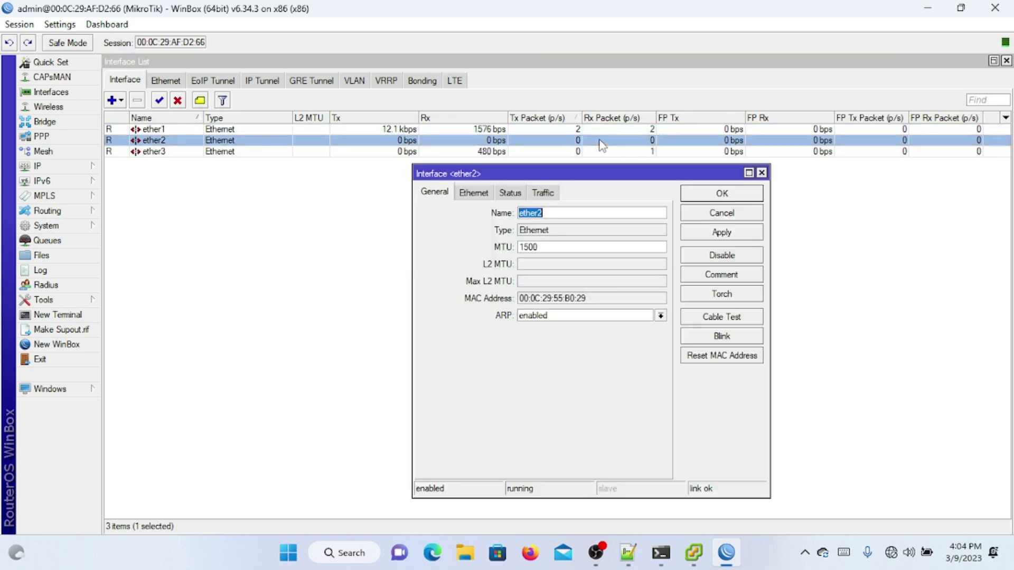
left_click(715, 356)
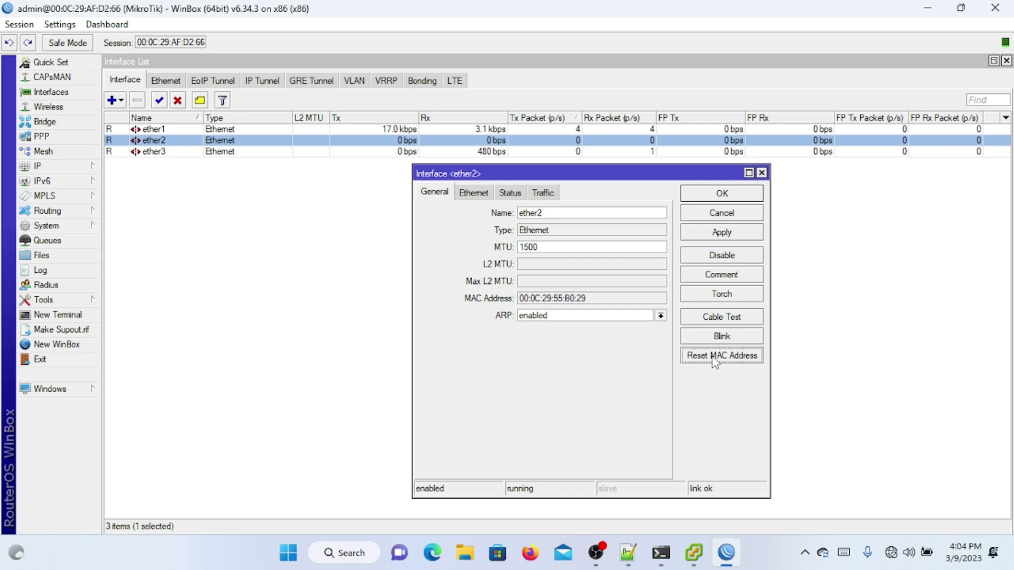
left_click(716, 195)
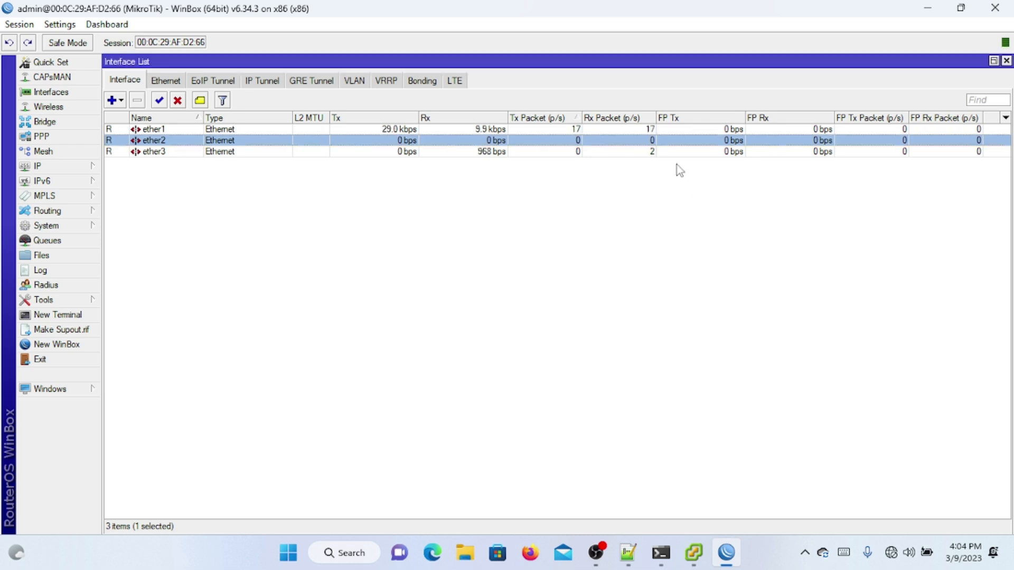
double_click(676, 152)
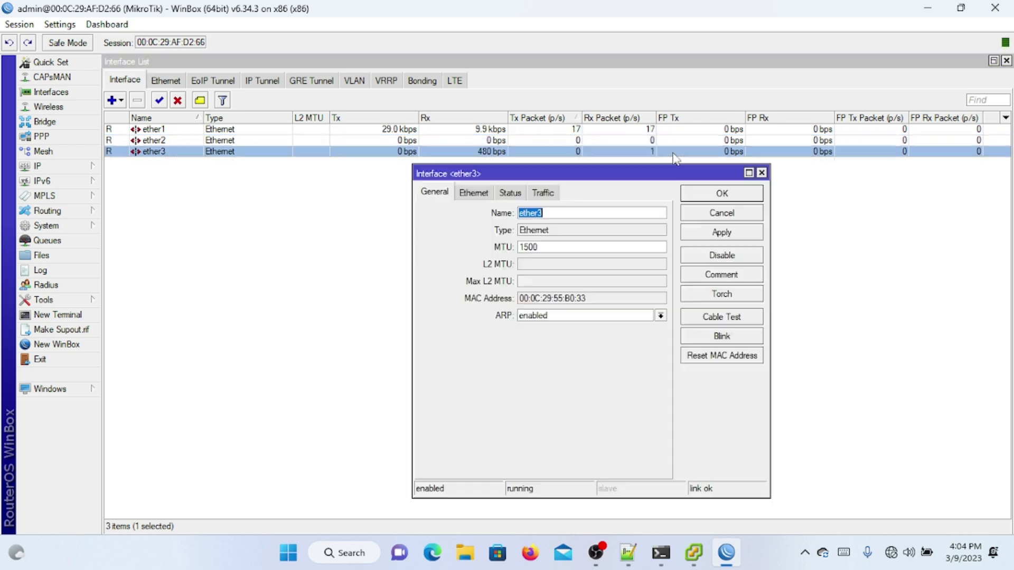
left_click(744, 361)
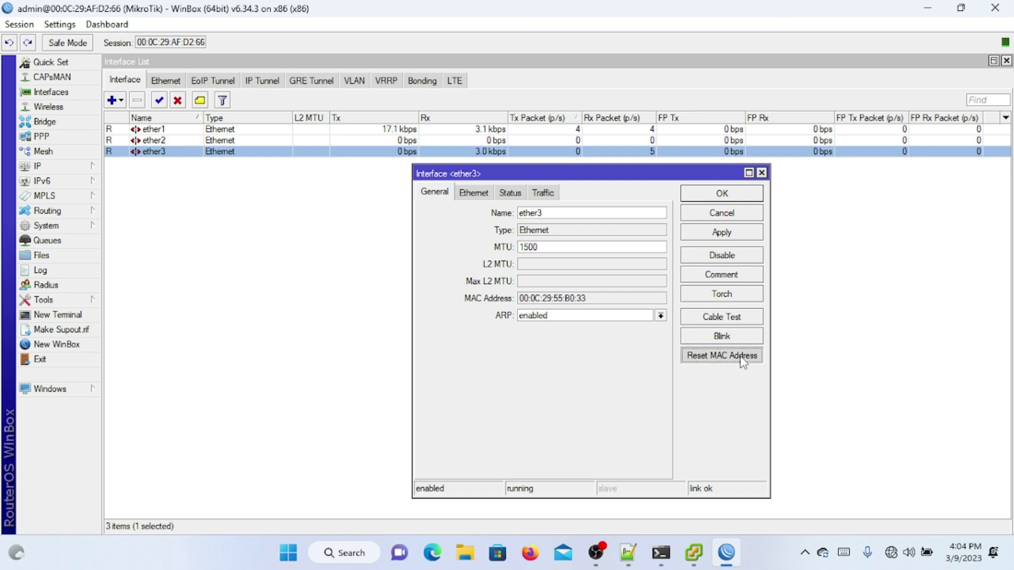
left_click(722, 195)
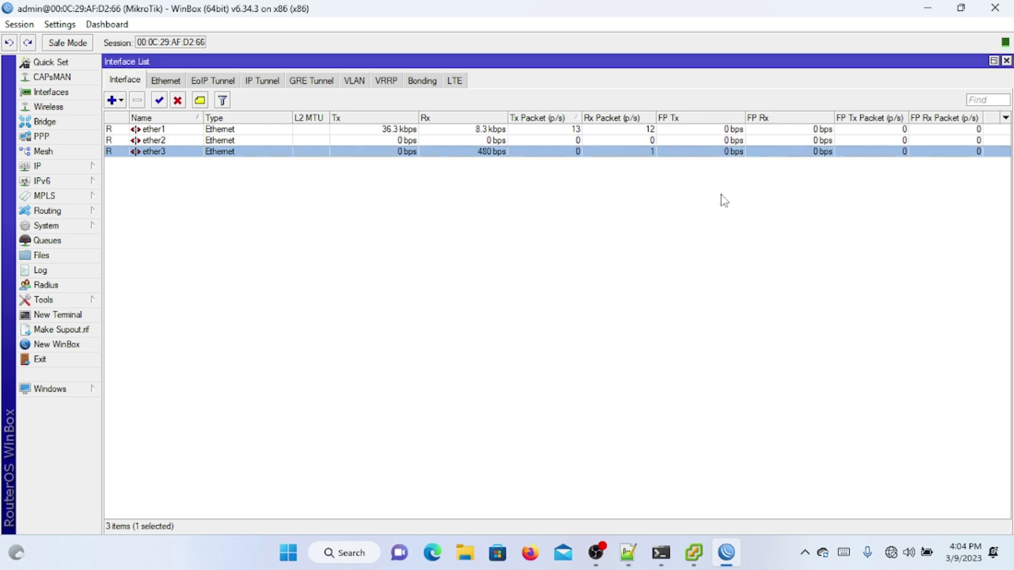
Step: Select ether1, ether2 and ether3 in turn to check each interface's traffic
left_click(646, 142)
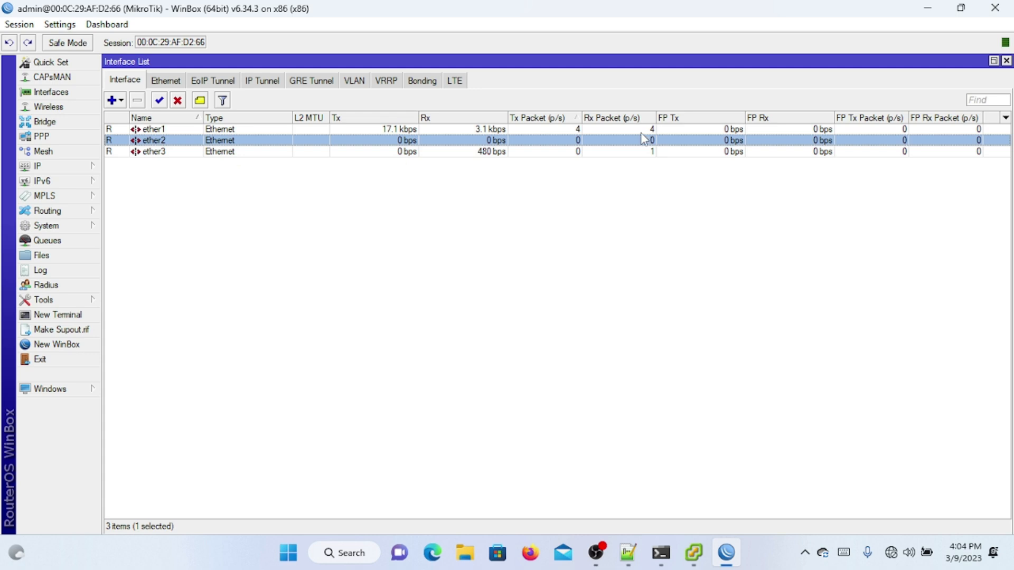
left_click(640, 132)
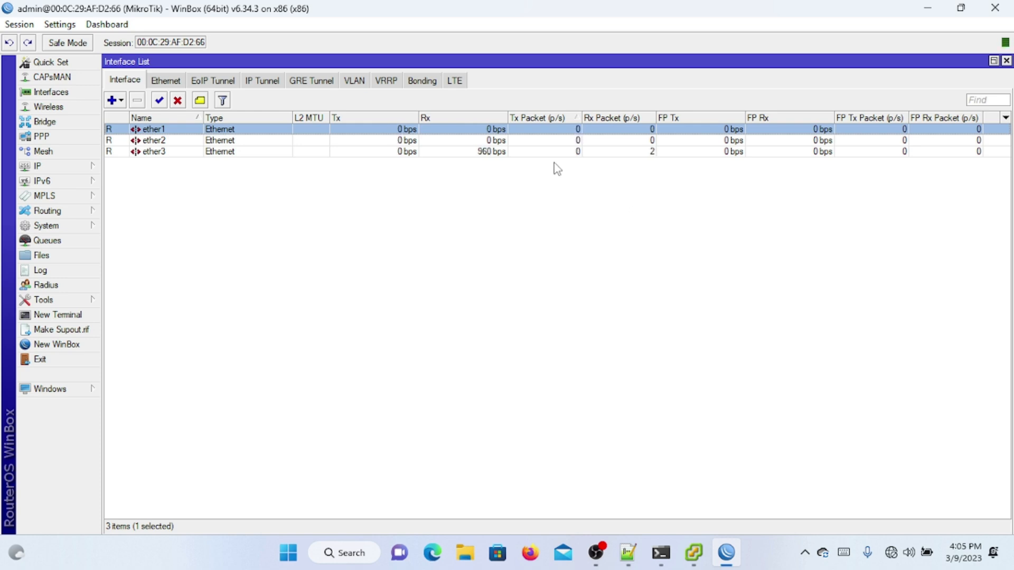
left_click(366, 149)
key("Up")
key("Up")
left_click(259, 151)
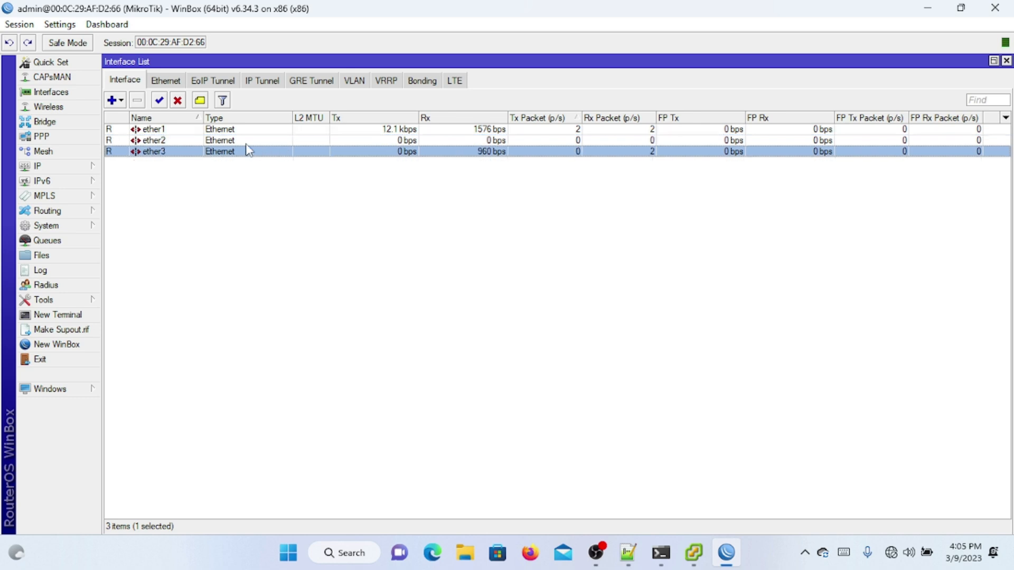
left_click(237, 141)
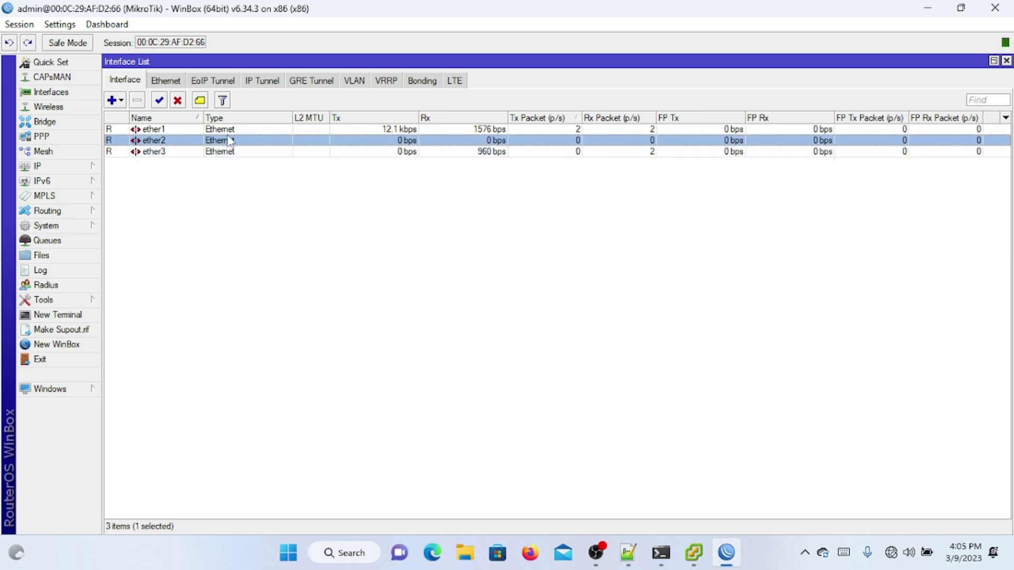
left_click(255, 132)
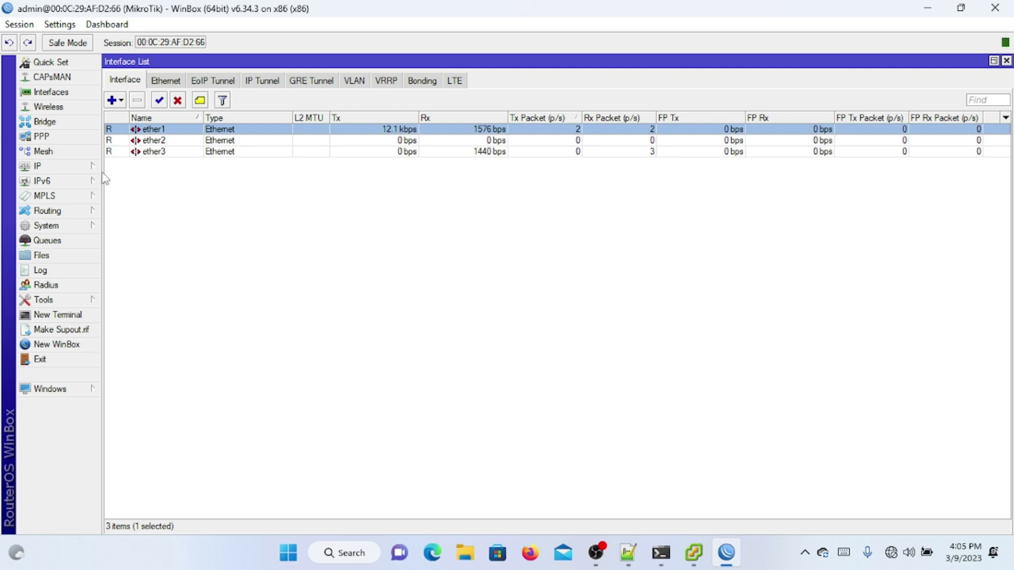
left_click(179, 142)
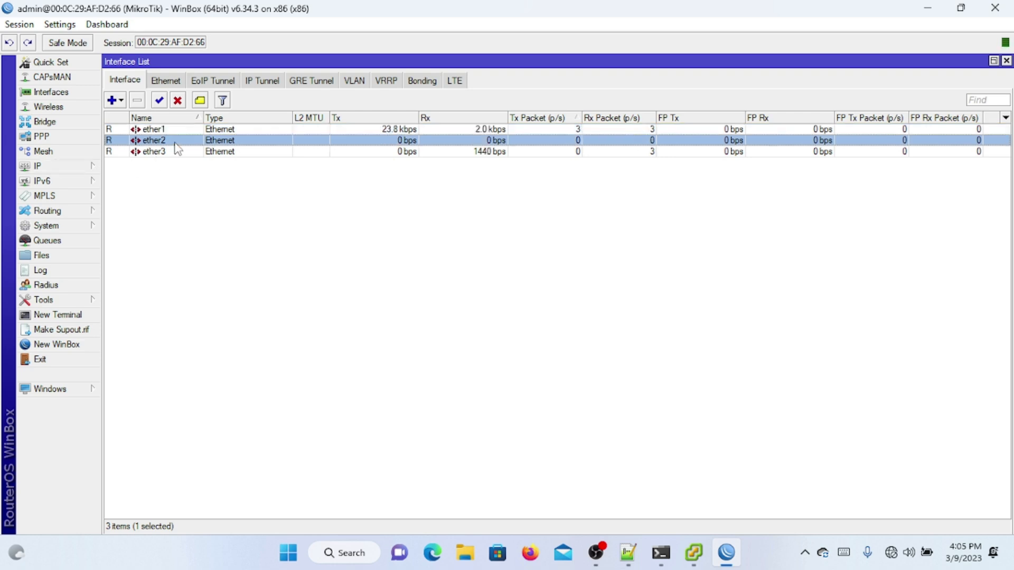
left_click(252, 133)
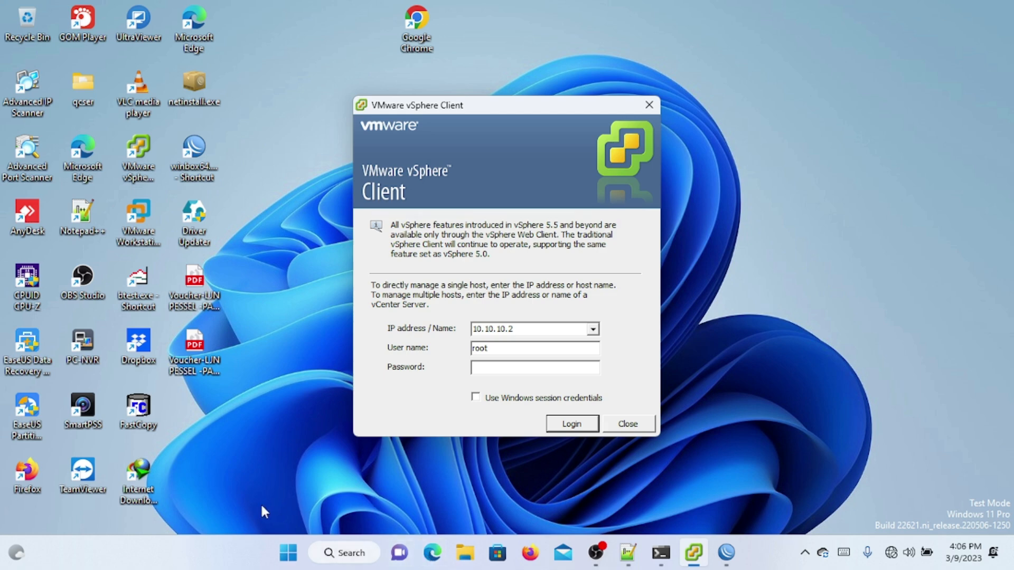
Step: Open the Ethernet adapter's IPv4 properties from Control Panel's Network and Sharing Center
left_click(289, 552)
type("cont")
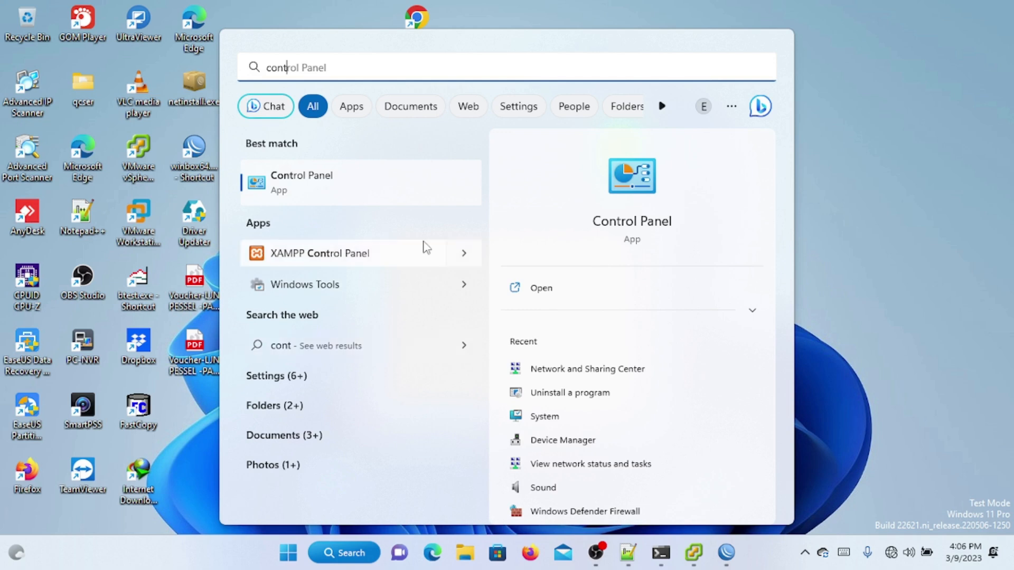
left_click(419, 195)
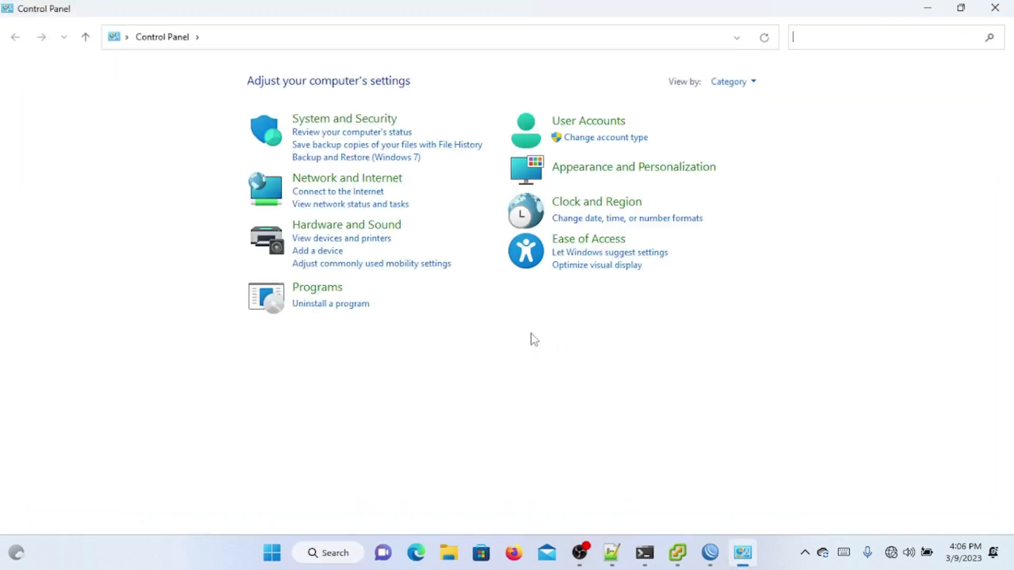
left_click(397, 182)
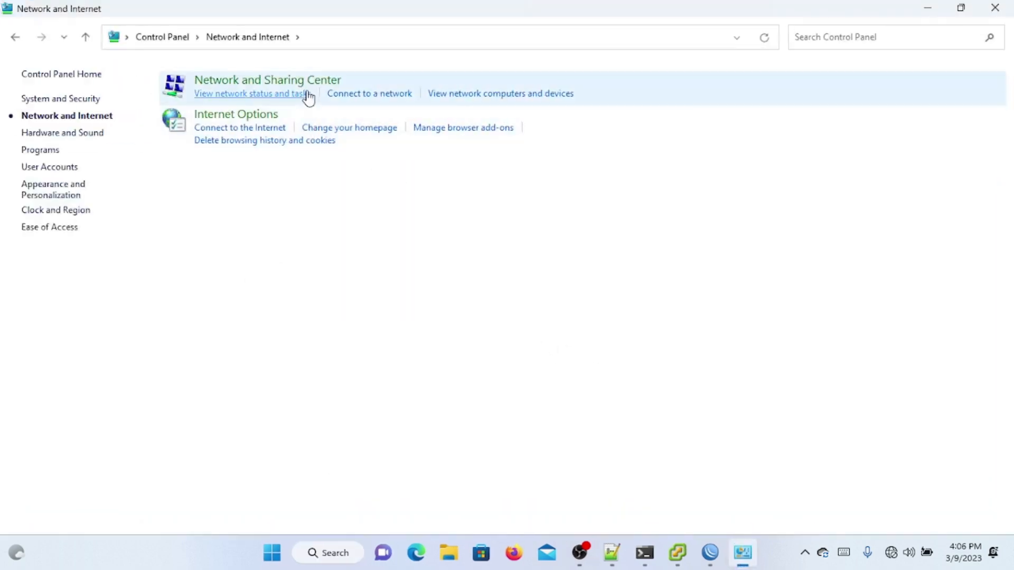
left_click(305, 87)
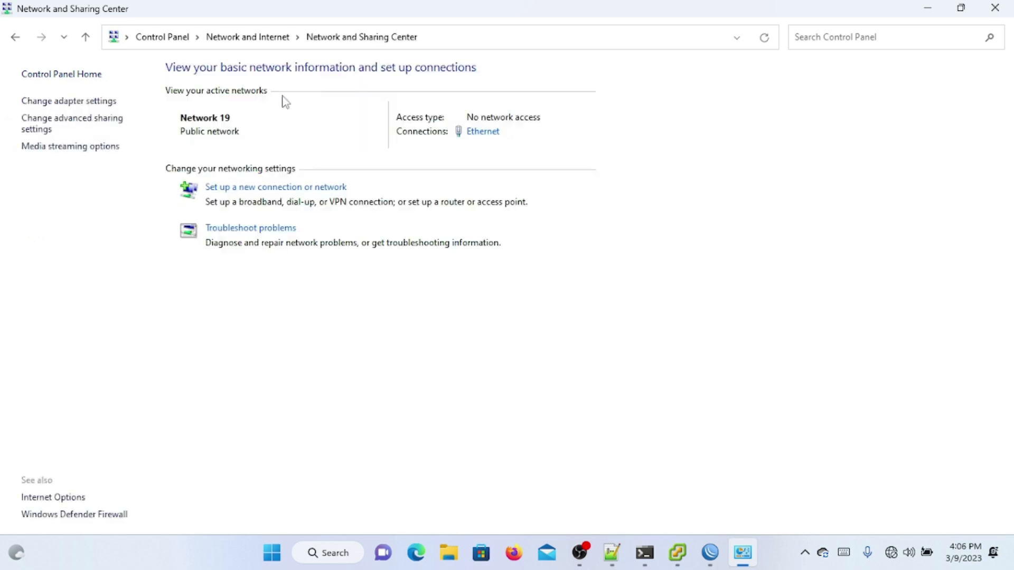
left_click(477, 135)
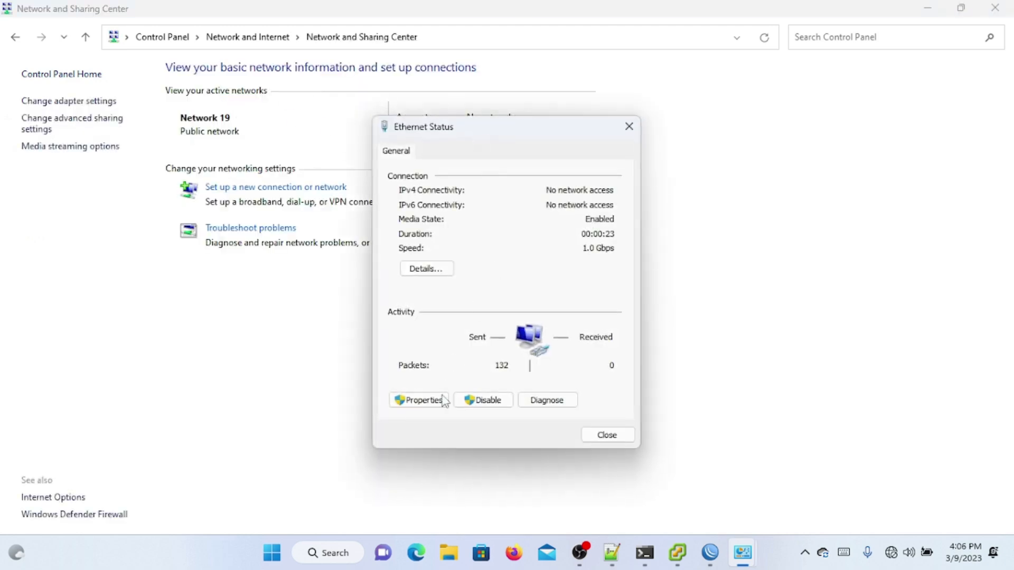
left_click(419, 400)
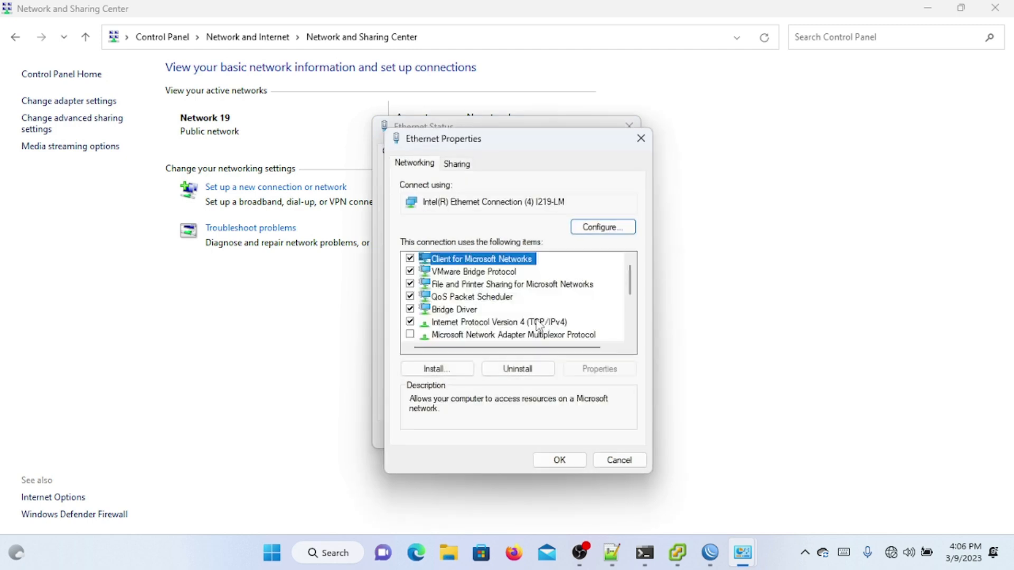
double_click(594, 321)
Step: Change the IPv4 address to 10.10.11.3 and the gateway to 10.10.11.2, then close the windows
double_click(621, 320)
type("11 . 3")
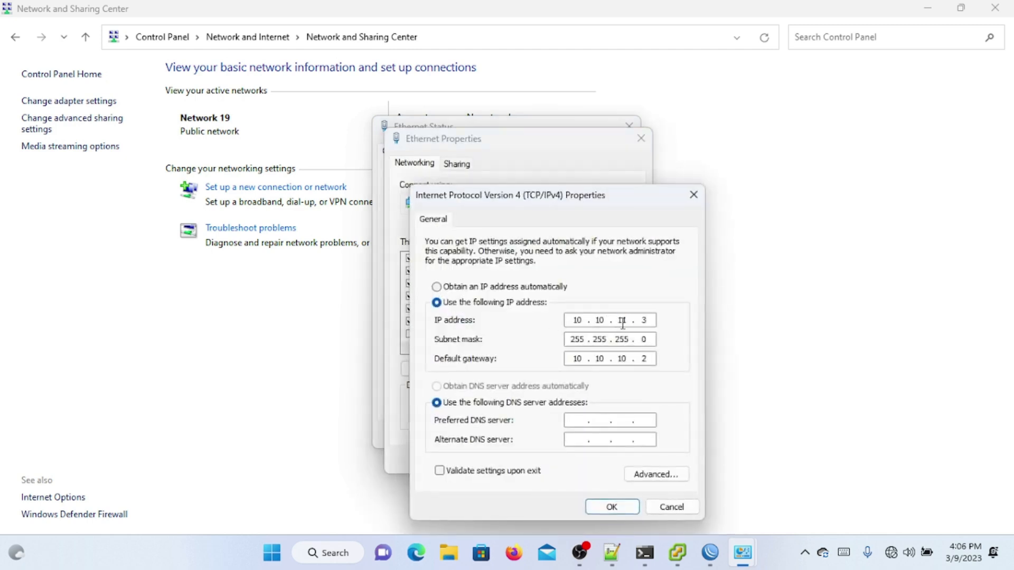
double_click(622, 358)
type("11")
left_click(610, 507)
left_click(570, 461)
left_click(615, 435)
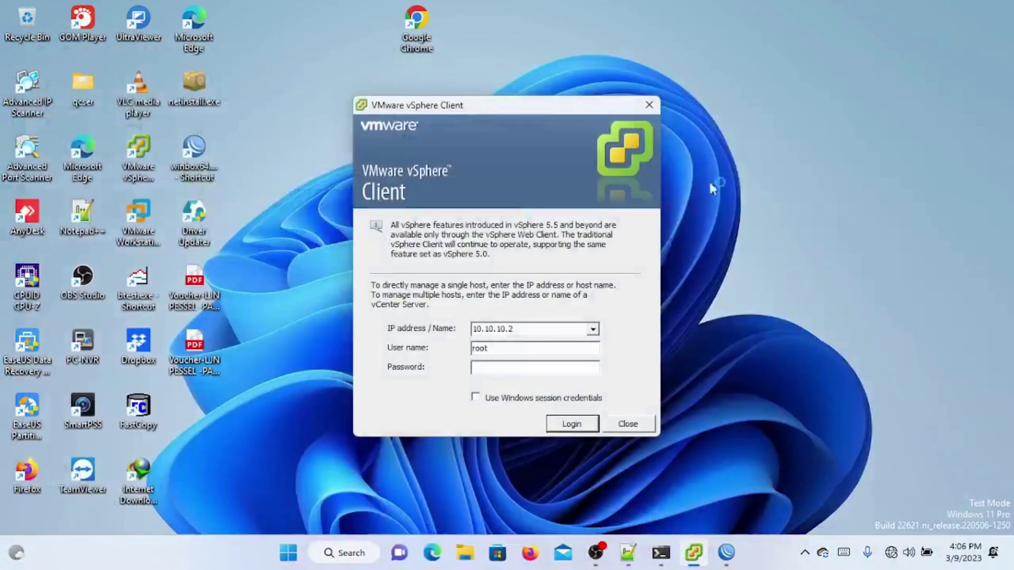
Step: Log vSphere Client into the ESXi host at 10.10.11.2 with the account password
double_click(505, 328)
key("Left")
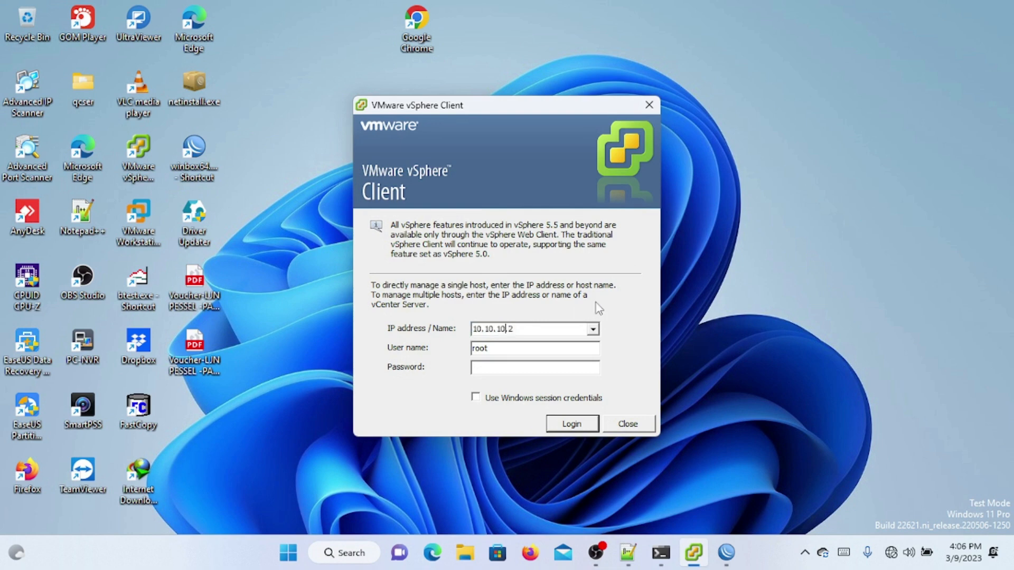
key("Tab")
key("Tab")
type("********")
key("Return")
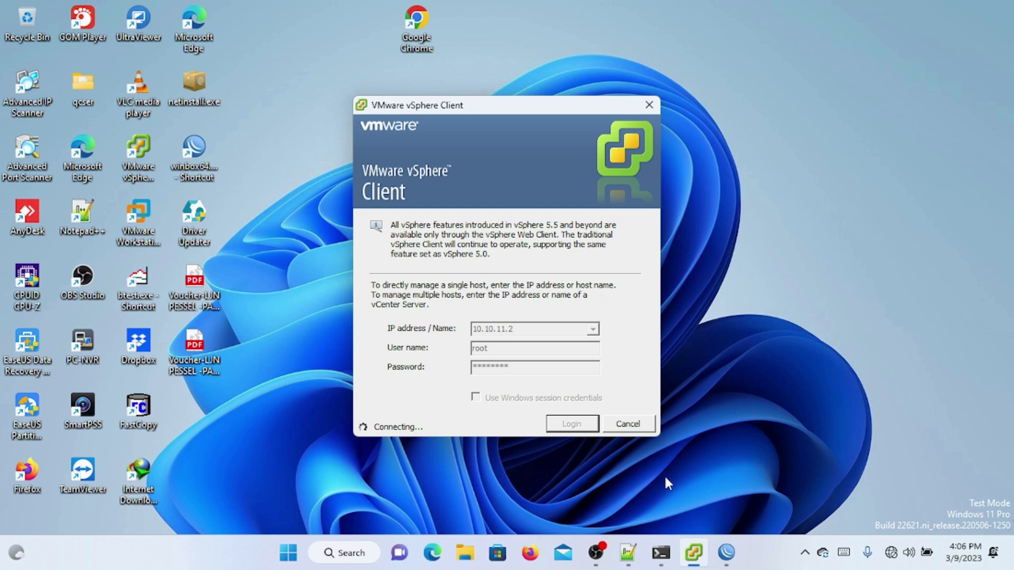
Step: Minimize WinBox, maximize vSphere Client and expand host 10.10.11.2 to list the mikrotik VM
left_click(726, 552)
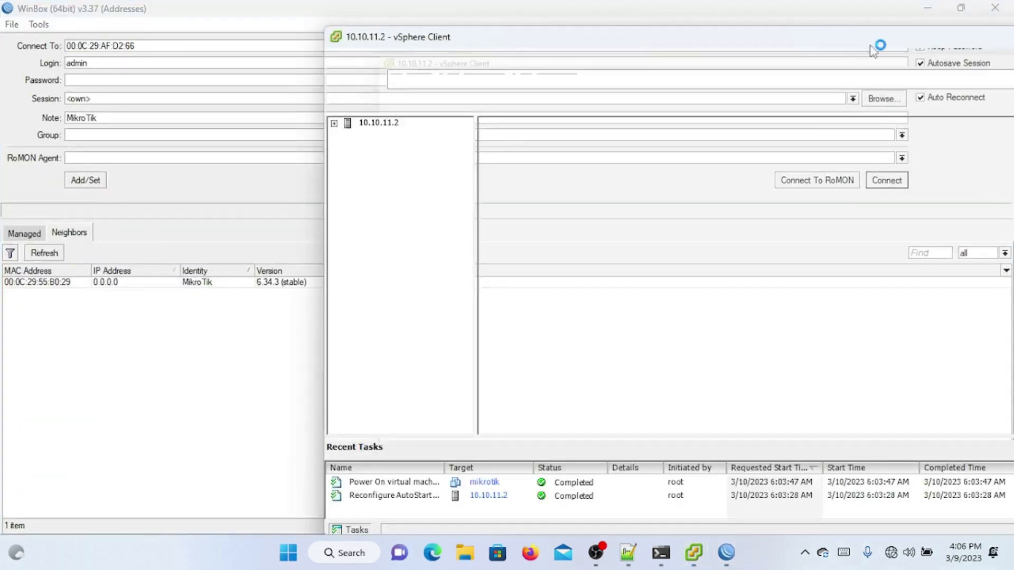
left_click(929, 9)
left_click(929, 9)
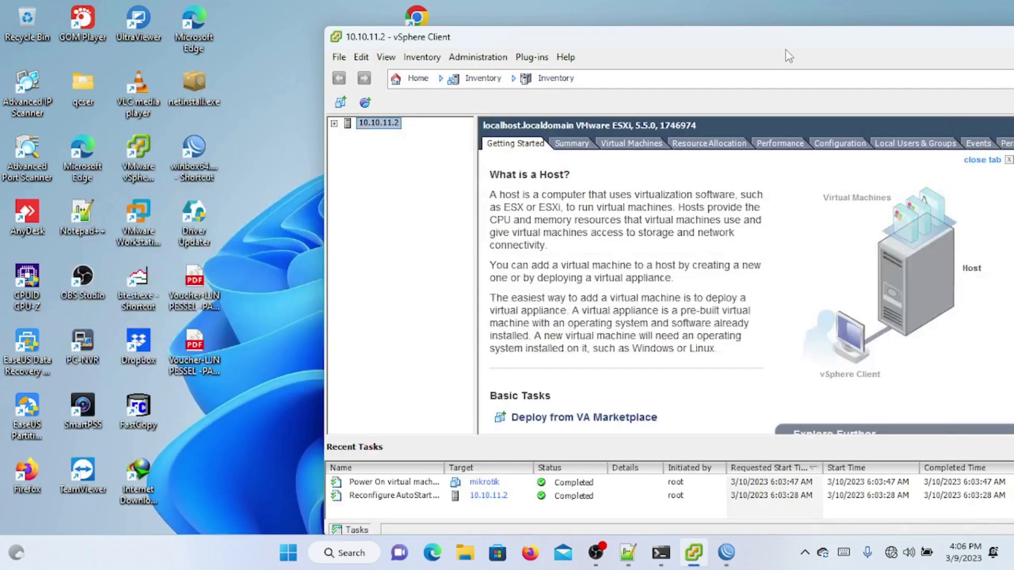
left_click_drag(885, 45, 681, 42)
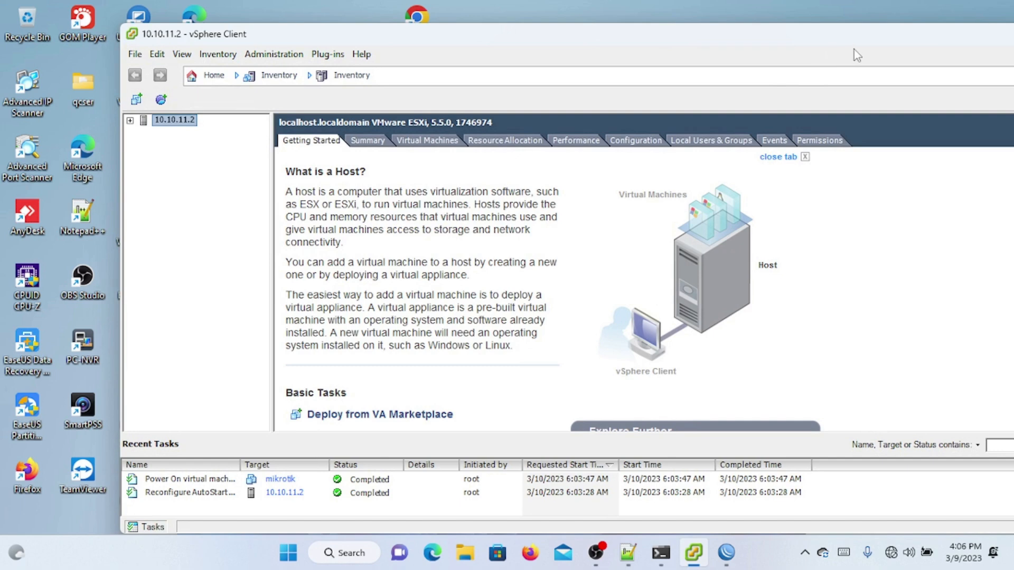
double_click(746, 40)
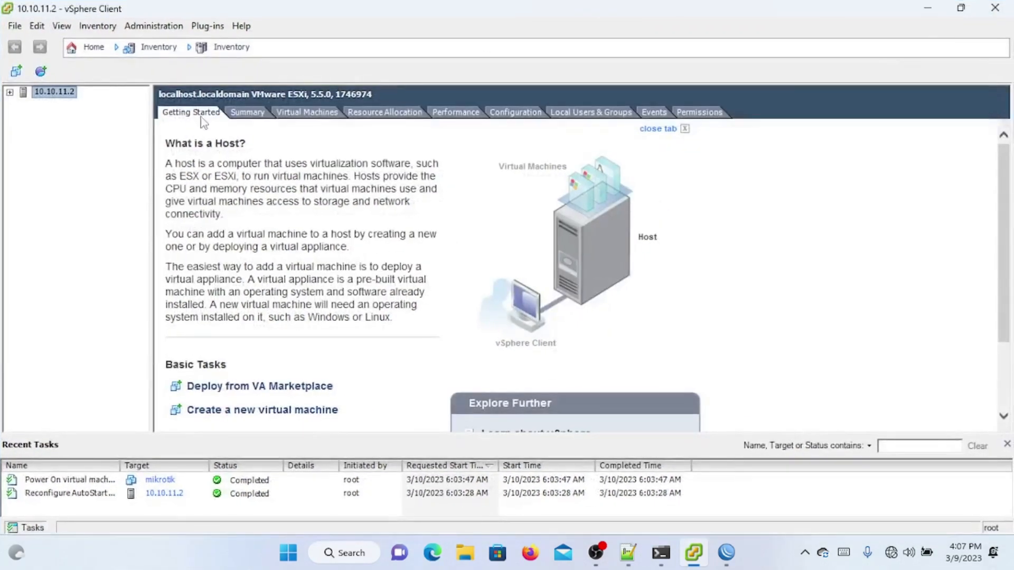
left_click(10, 93)
Step: Reconnect WinBox to the discovered MikroTik router and confirm its license is level 6
left_click(927, 8)
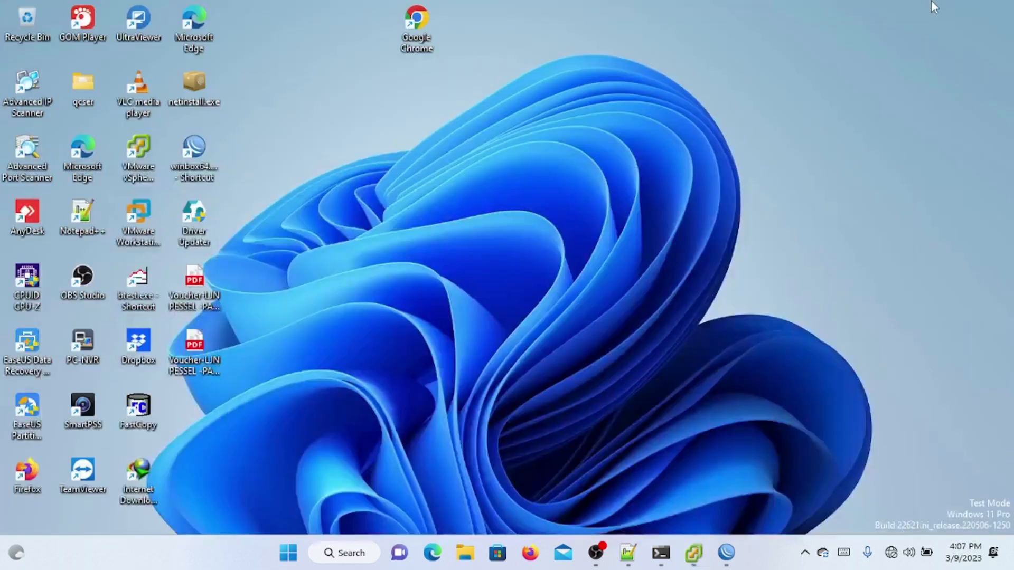
left_click(727, 552)
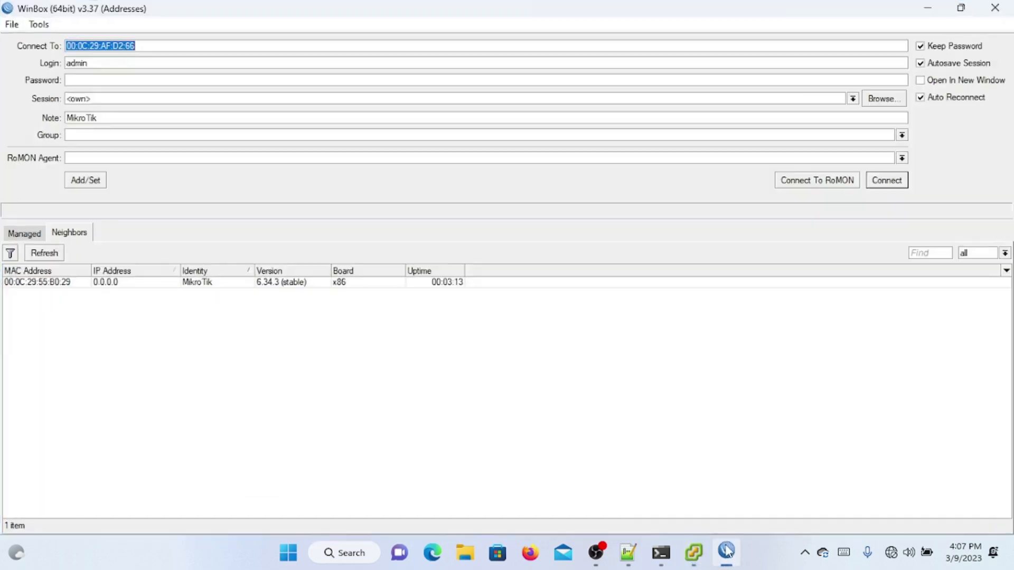
left_click(64, 283)
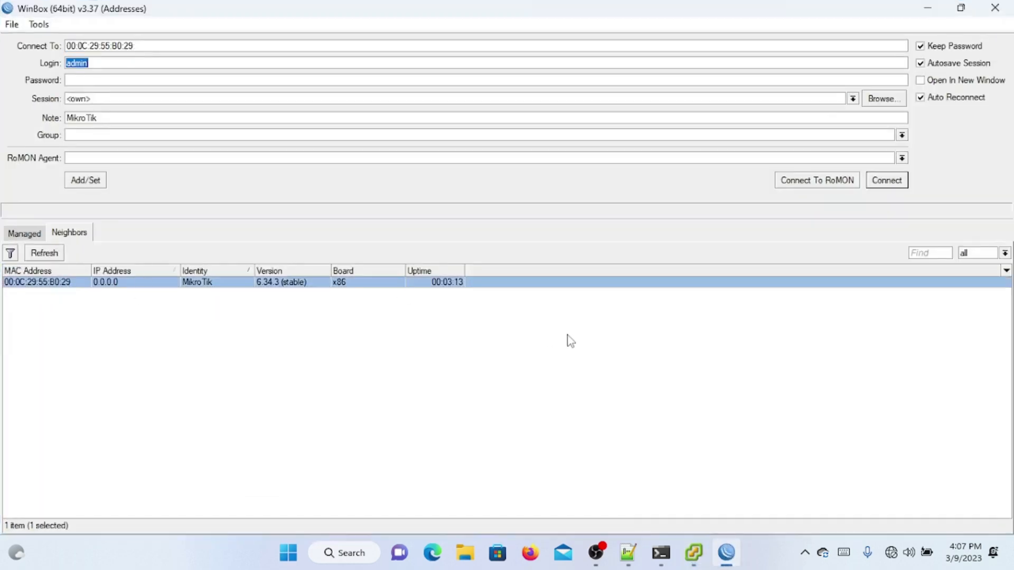
left_click(898, 180)
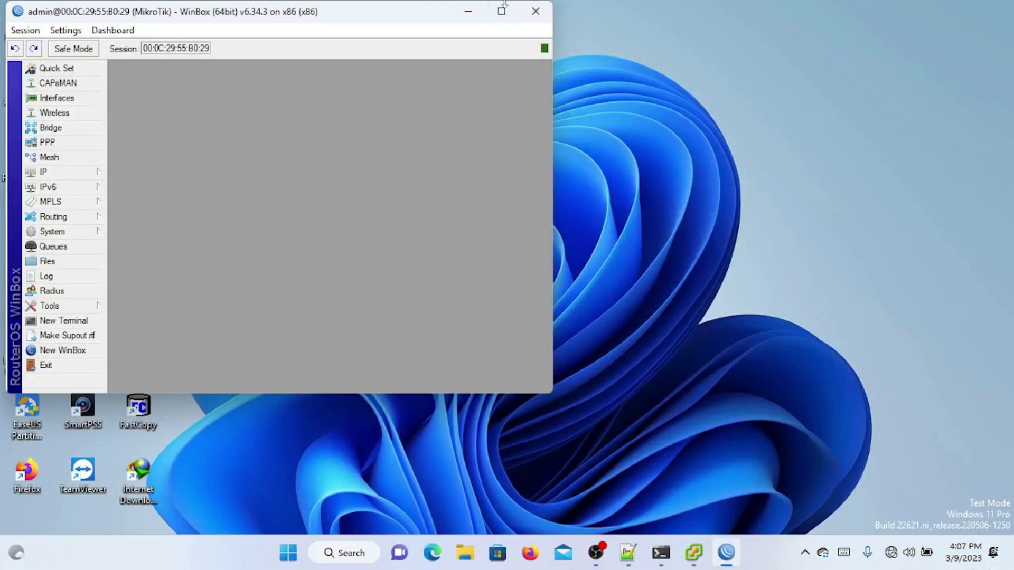
left_click(502, 12)
left_click(95, 226)
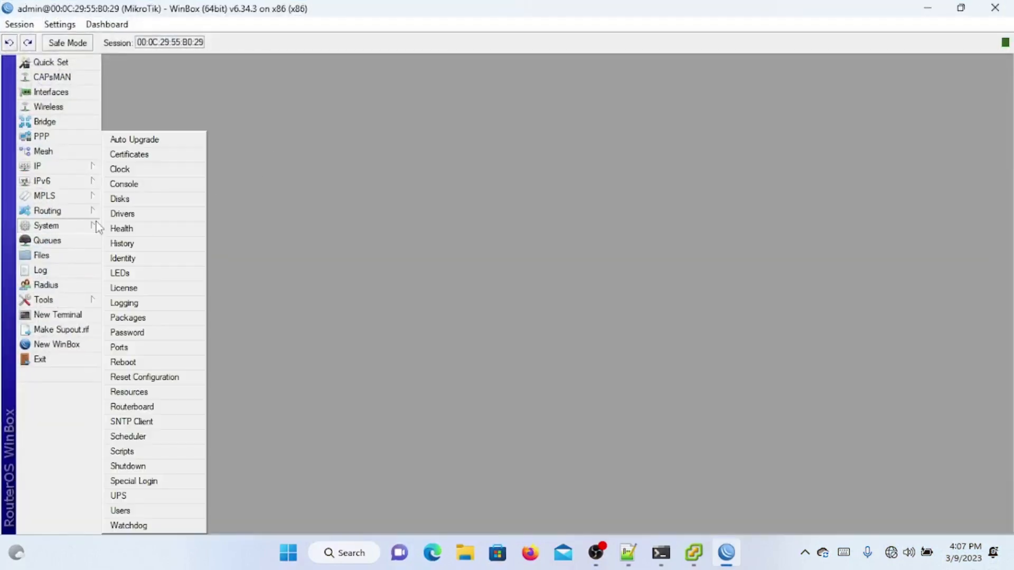
left_click(145, 288)
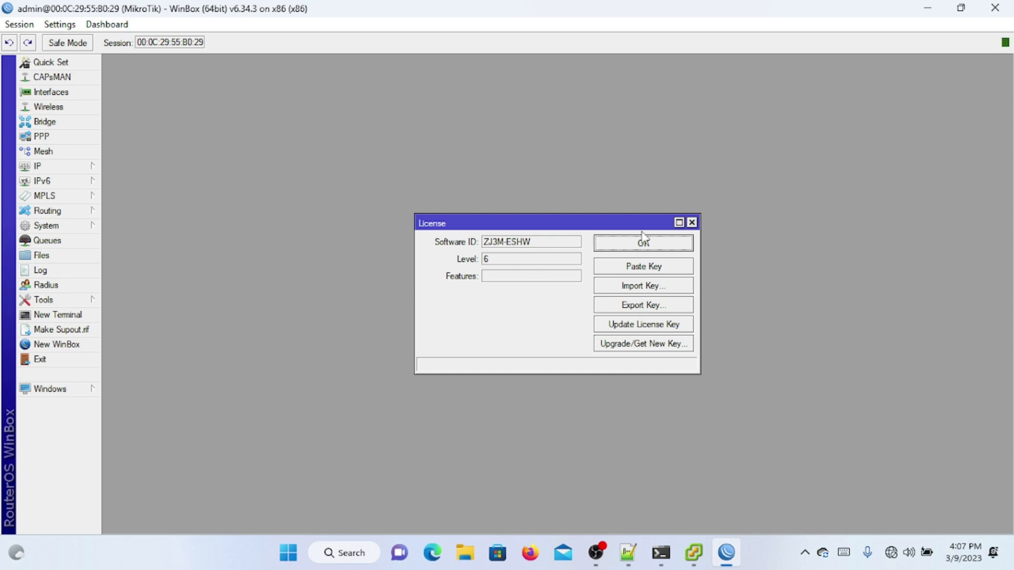
left_click(692, 222)
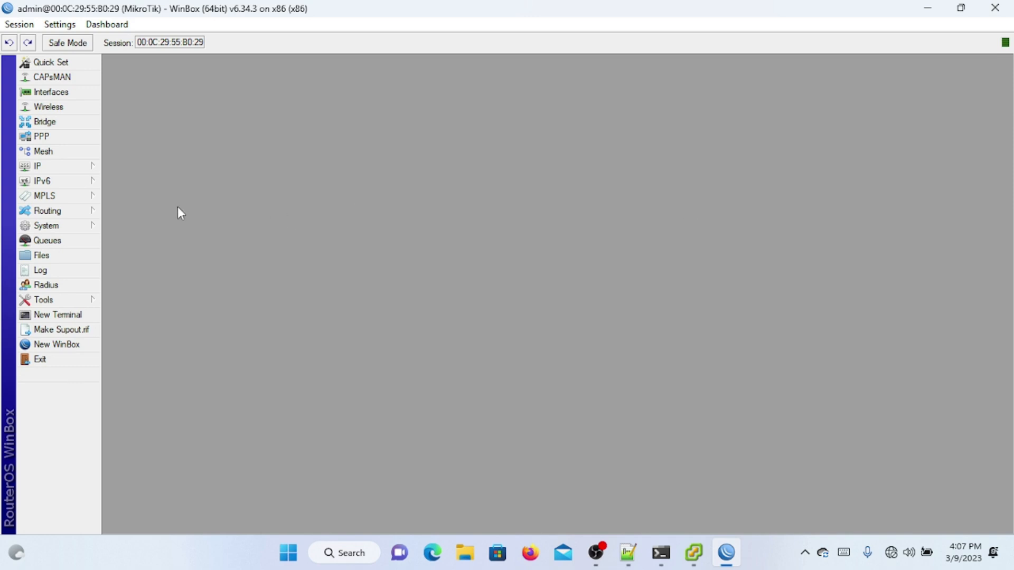
Step: Create a DHCP client on ether1 and confirm it is bound with a 192.168.23.x address
left_click(91, 167)
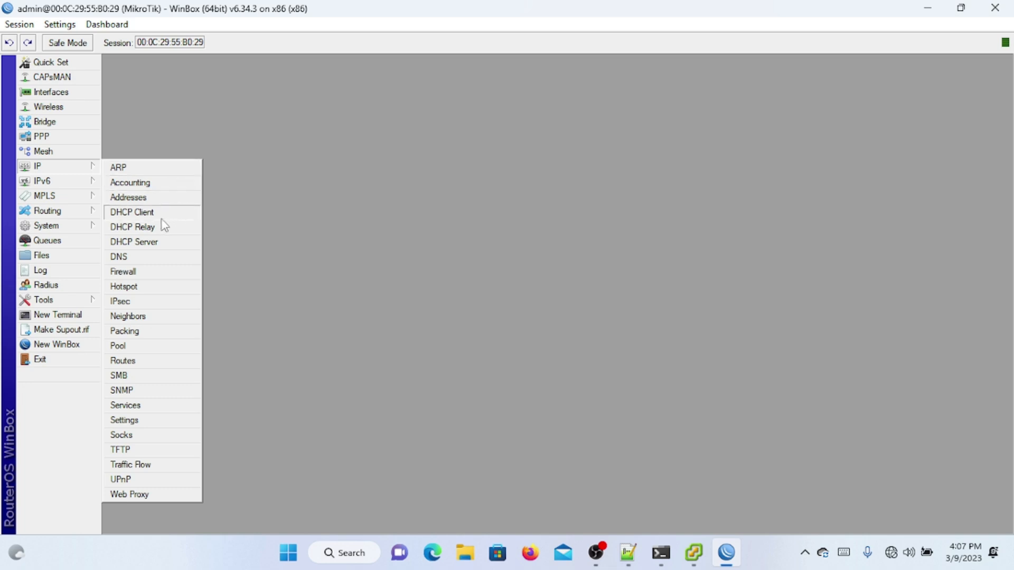
left_click(527, 323)
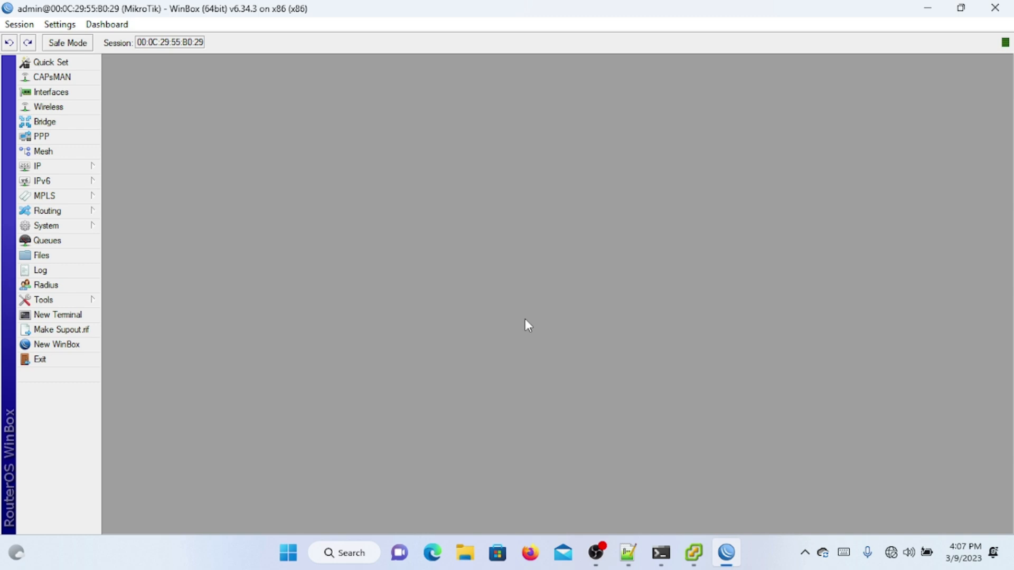
left_click(86, 167)
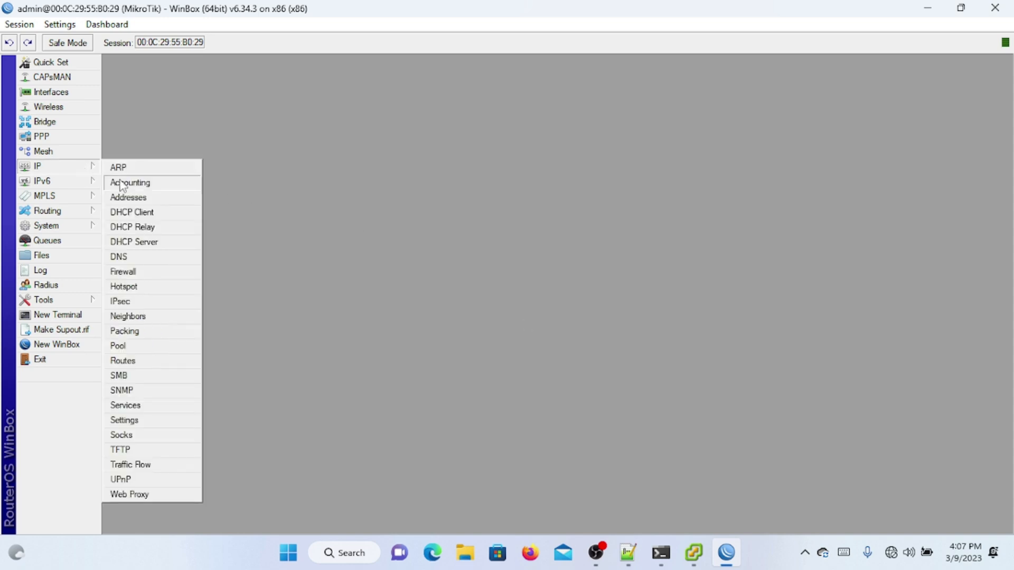
left_click(133, 212)
left_click(394, 201)
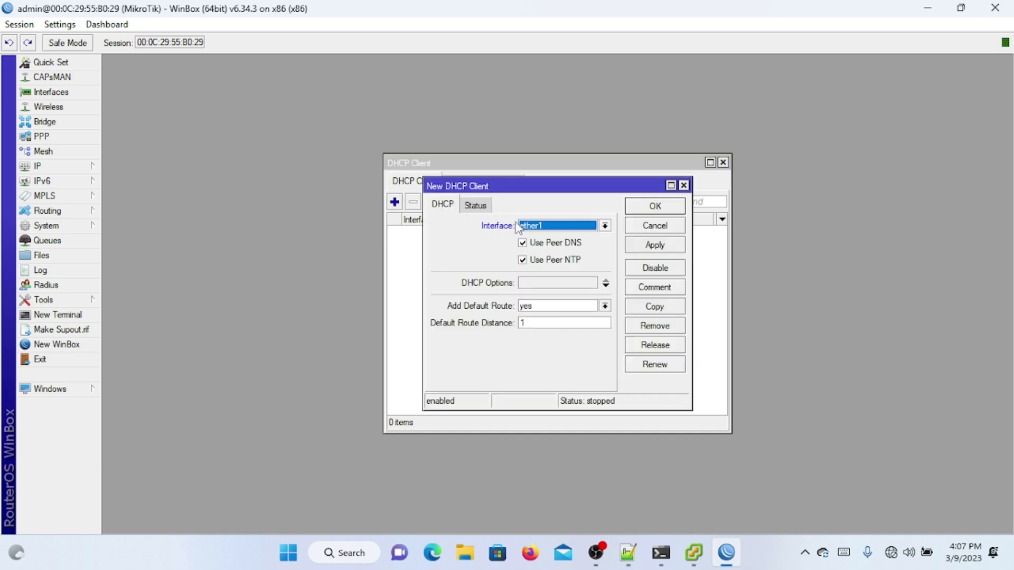
left_click(641, 204)
left_click(570, 238)
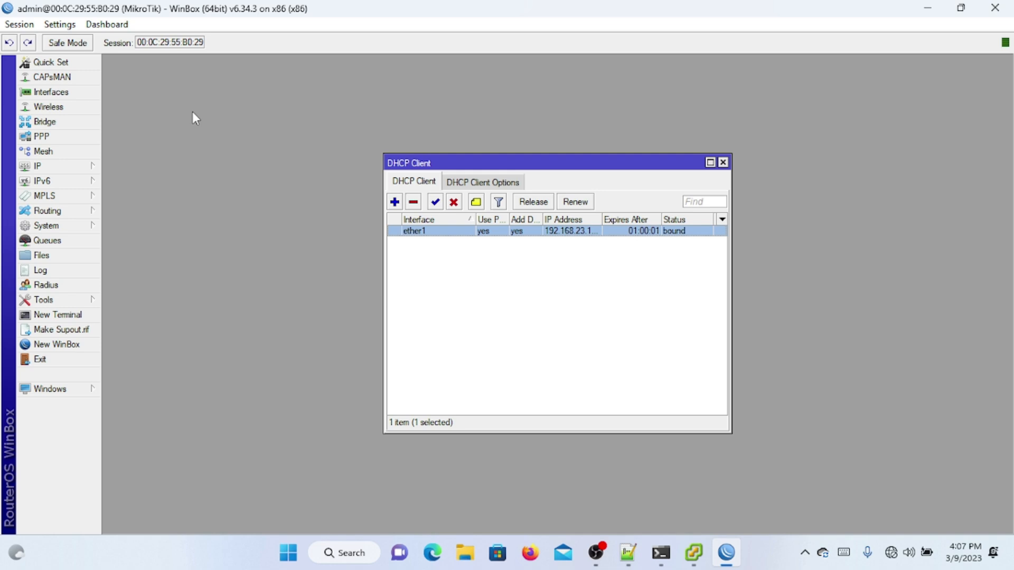
left_click(77, 94)
Step: Rename interface ether1 to ether1-internet and ether2 to ether2-clien
double_click(170, 233)
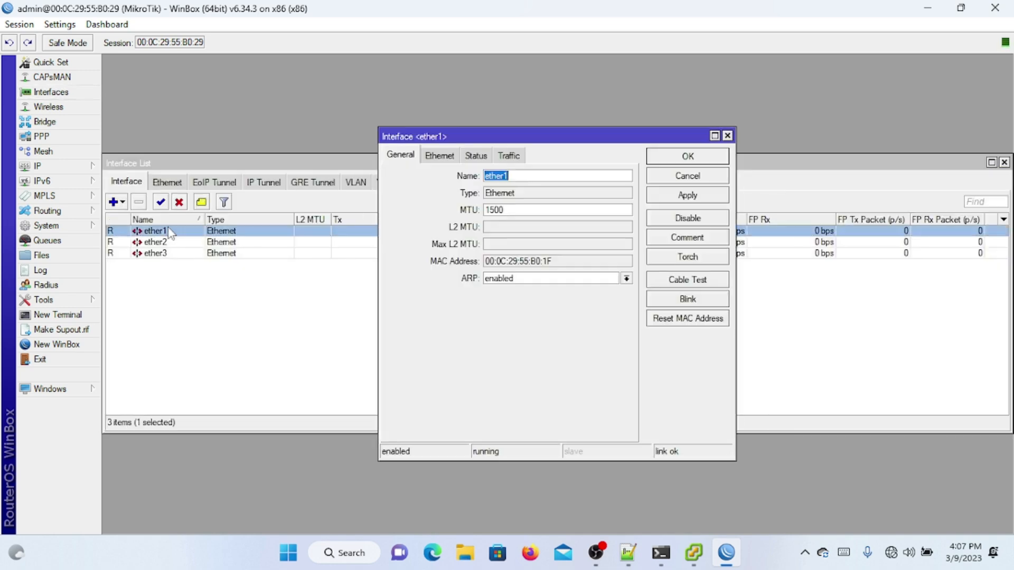
left_click(533, 176)
left_click(686, 158)
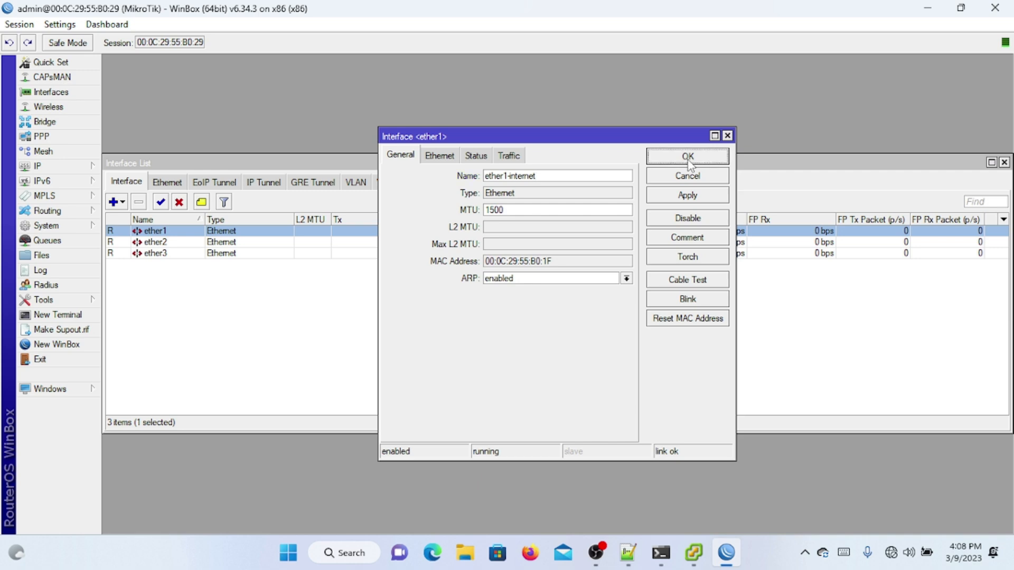
double_click(425, 242)
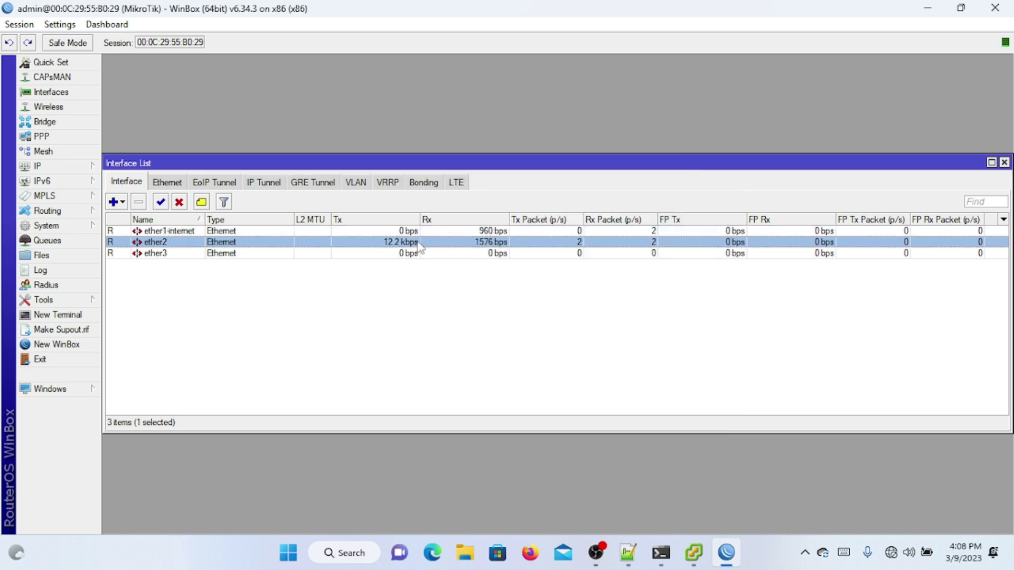
left_click(564, 176)
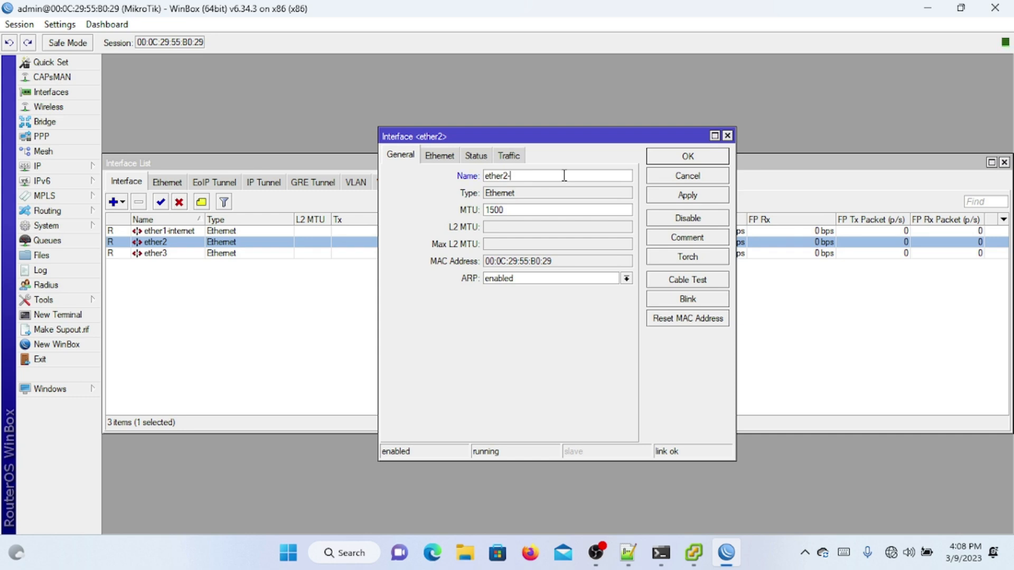
left_click(678, 160)
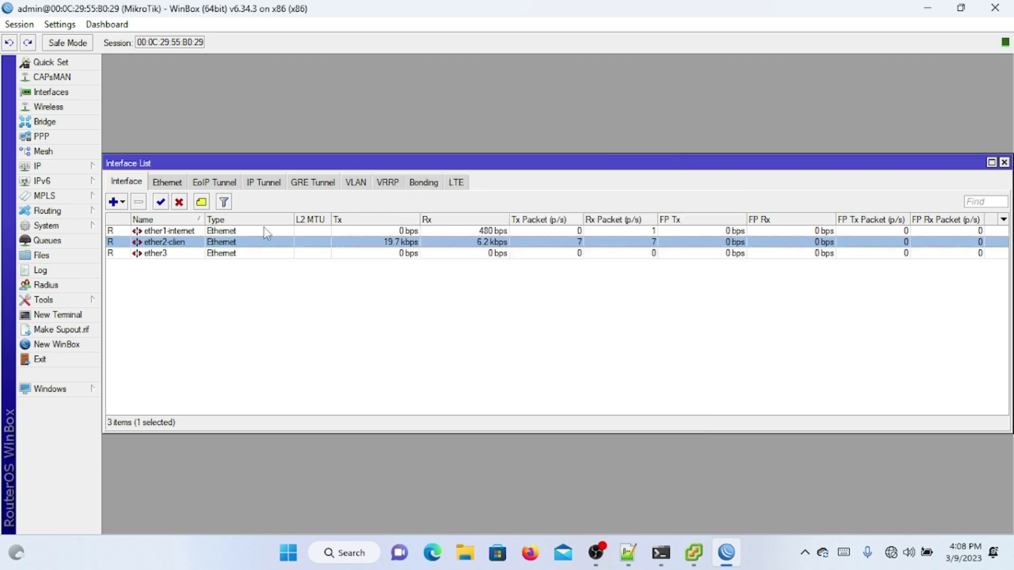
left_click(39, 166)
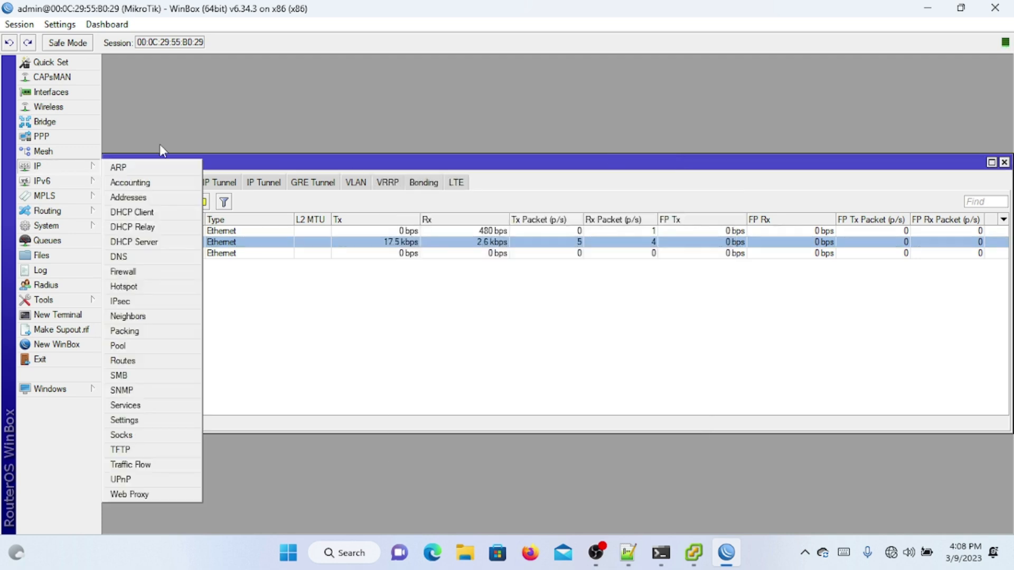
Step: Add the IP address 192.168.55.1/24 on interface ether2-clien
left_click(164, 197)
left_click(444, 192)
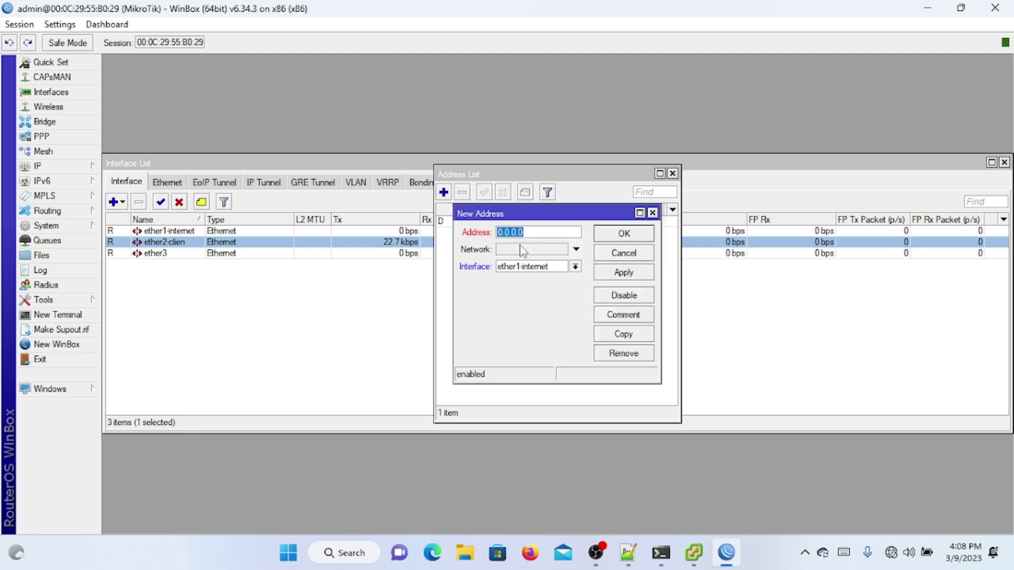
type("192.168.55.1/24")
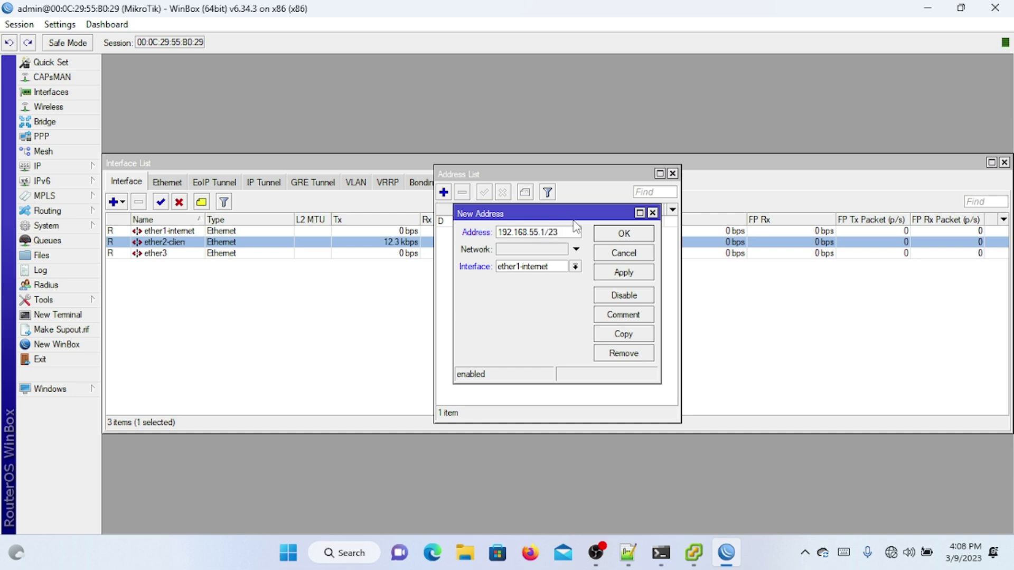
left_click(536, 267)
left_click(531, 285)
left_click(628, 234)
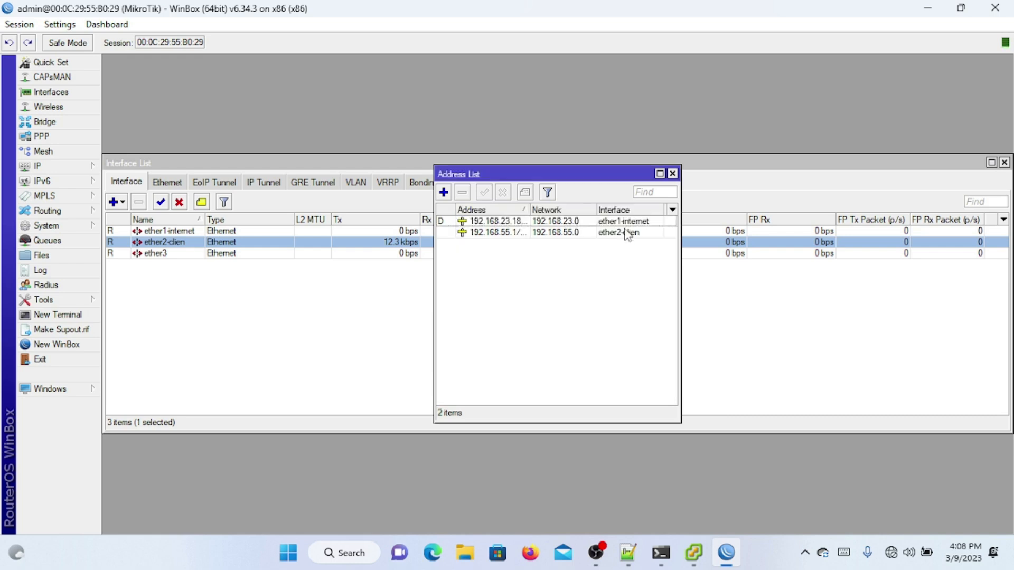
Step: Enlarge the address list, widen its Address column and sort entries by interface
left_click(607, 234)
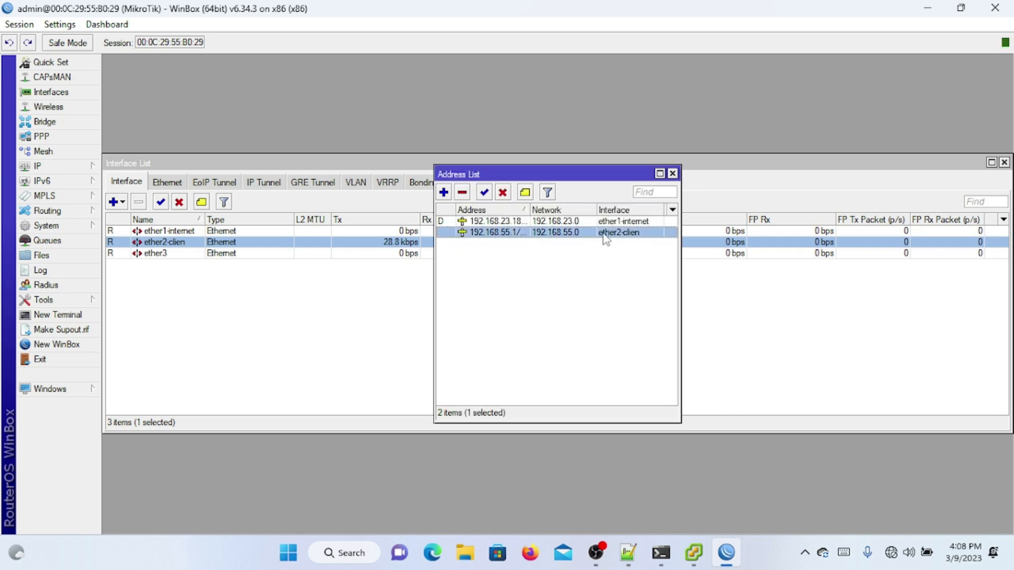
left_click(523, 211)
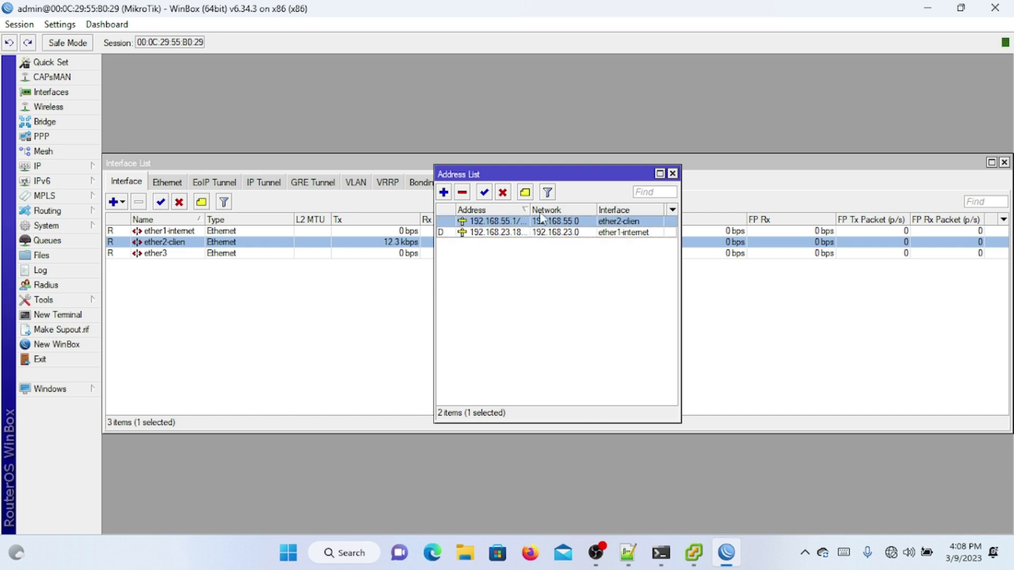
left_click(659, 174)
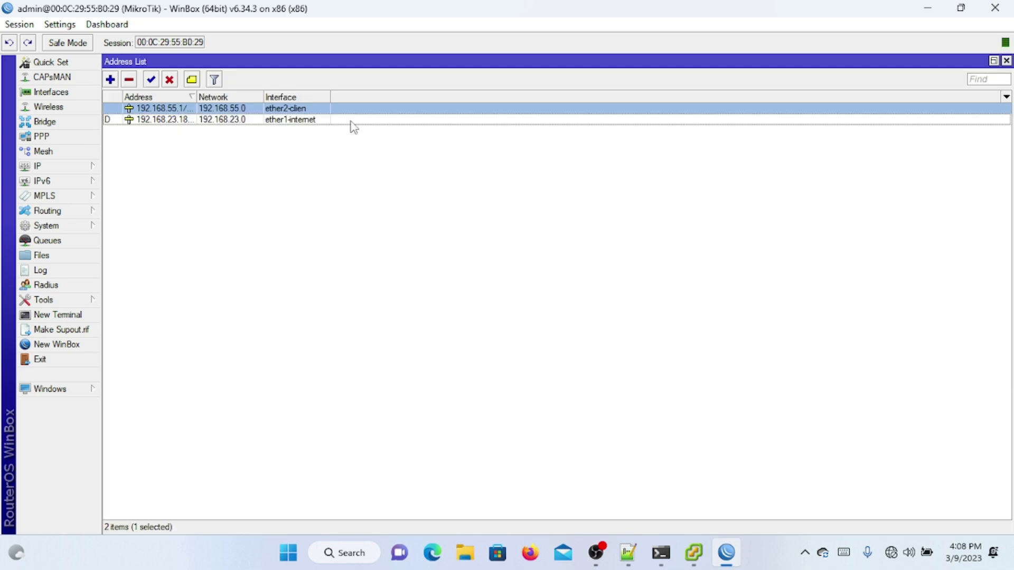
left_click_drag(193, 95, 271, 97)
left_click(367, 97)
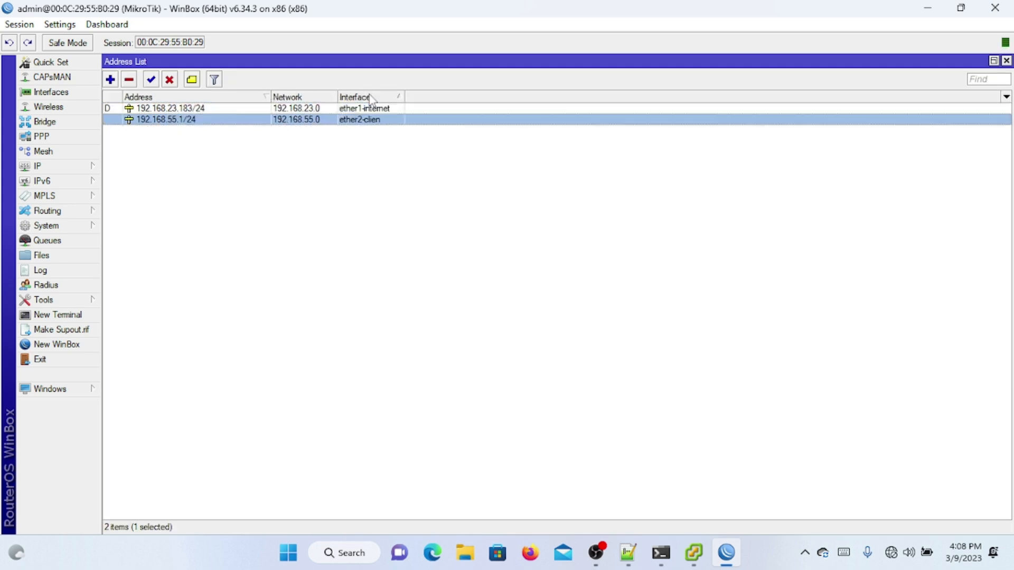
Step: Copy the 192.168.55.1/24 entry to create address 10.10.11.1/24 on ether2-clien
double_click(379, 122)
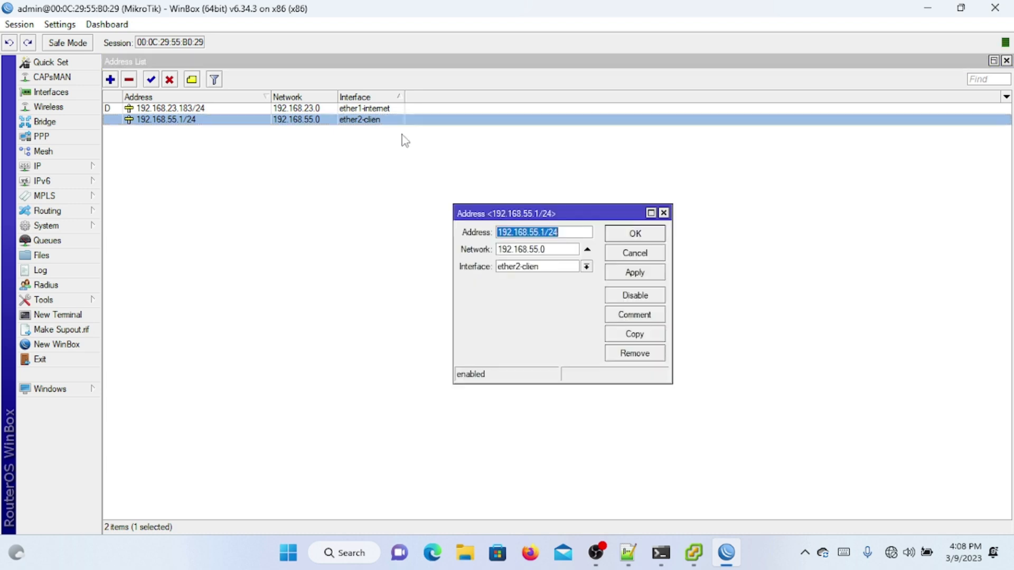
left_click(629, 338)
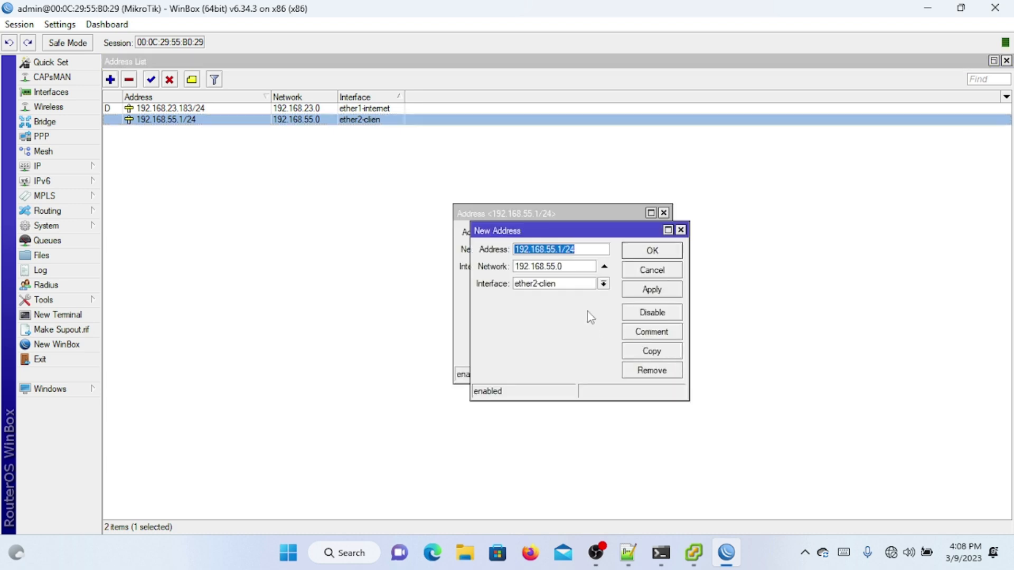
type("11")
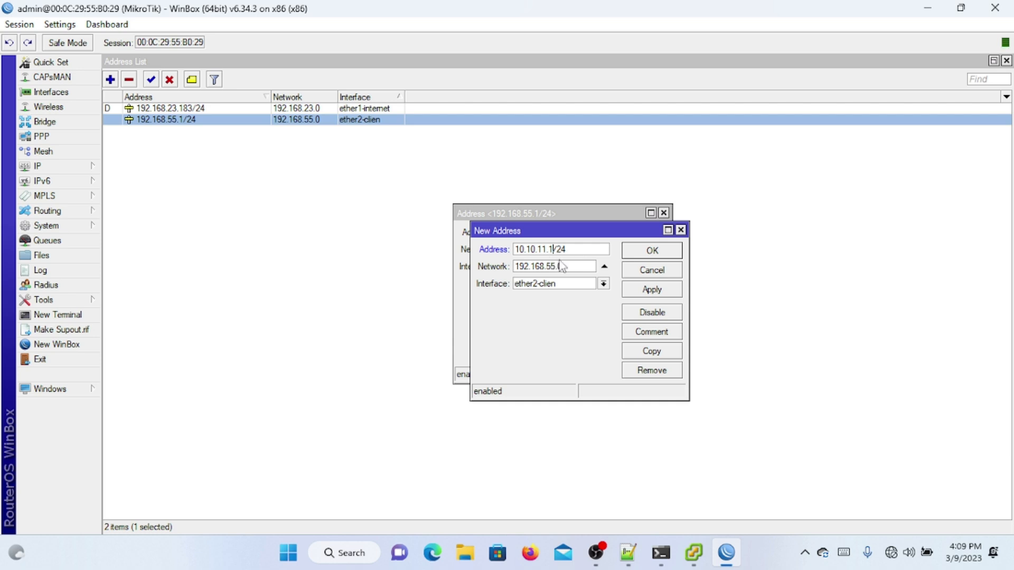
left_click(655, 355)
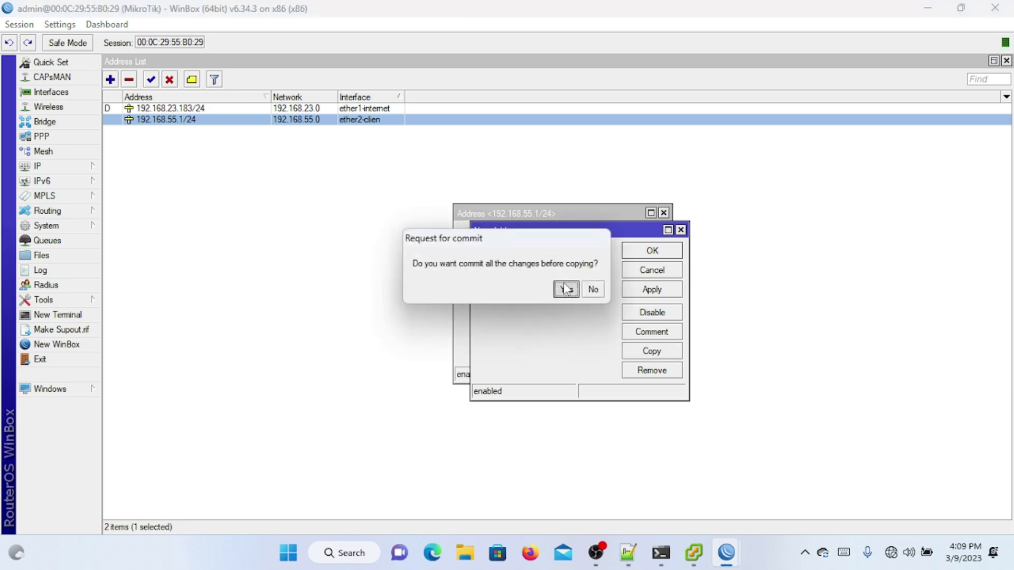
left_click(565, 289)
Step: Add 10.10.12.1/24 on ether3 and close the remaining address dialogs
left_click(571, 265)
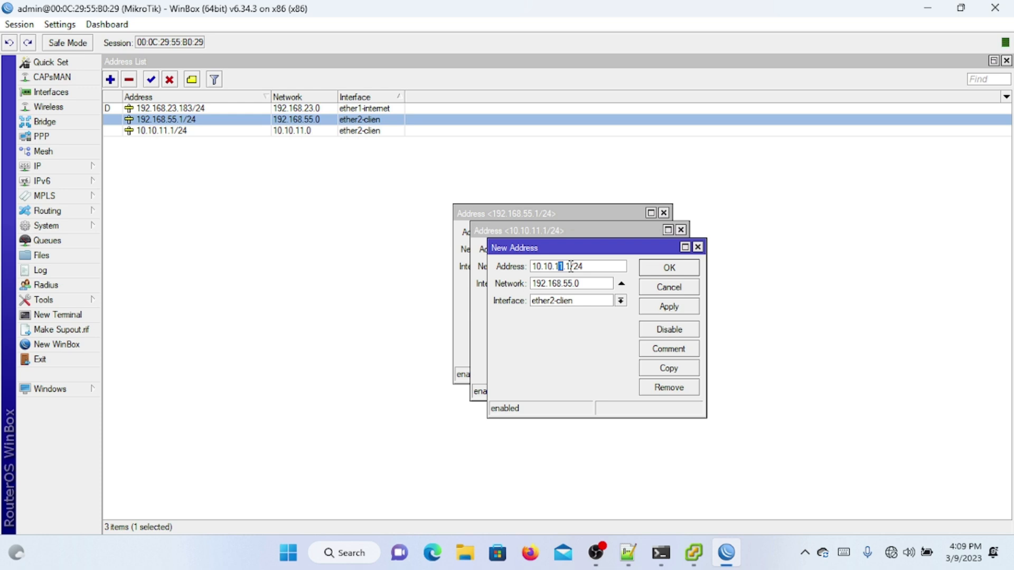
left_click(596, 305)
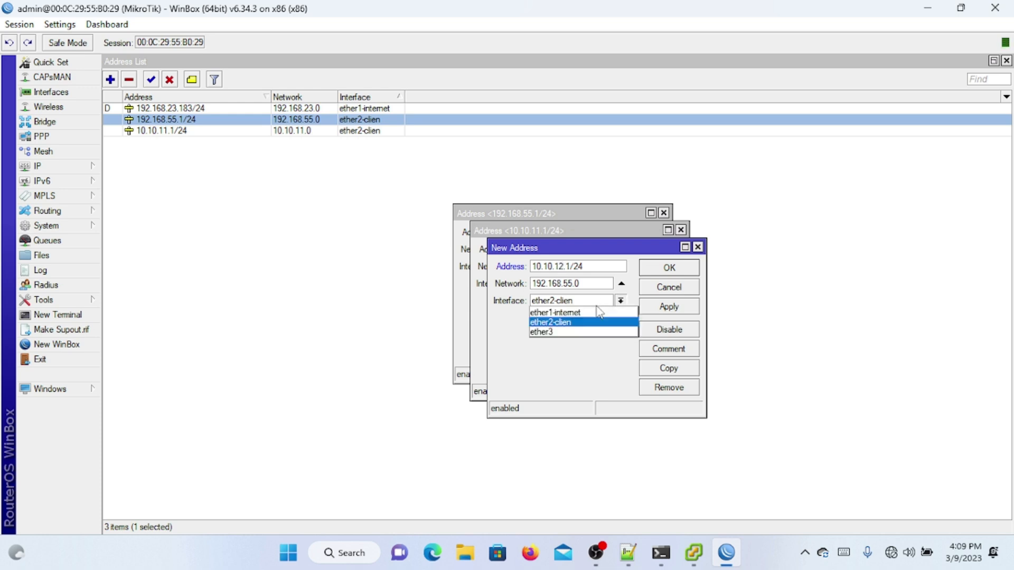
left_click(569, 334)
left_click(655, 268)
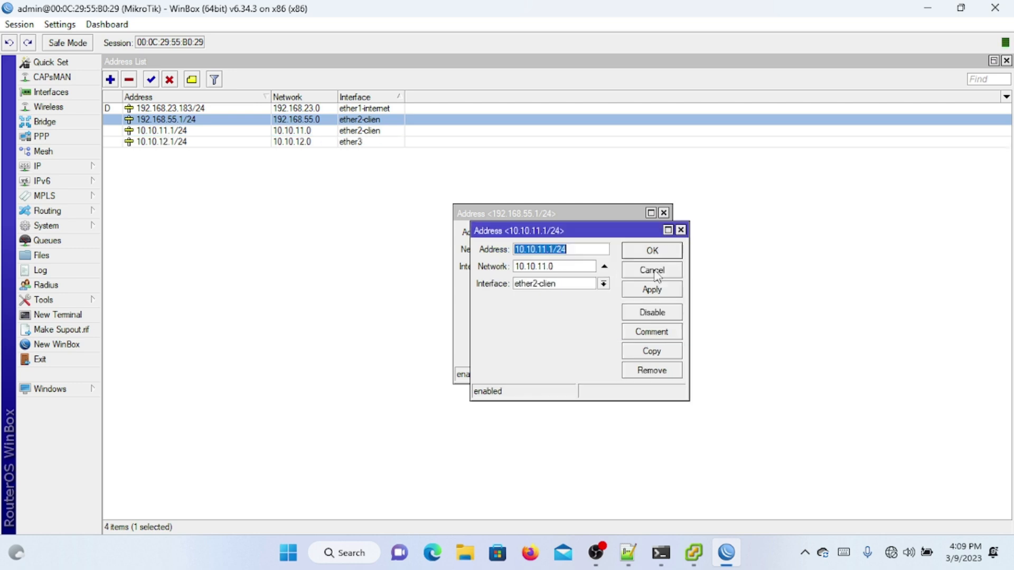
left_click(653, 252)
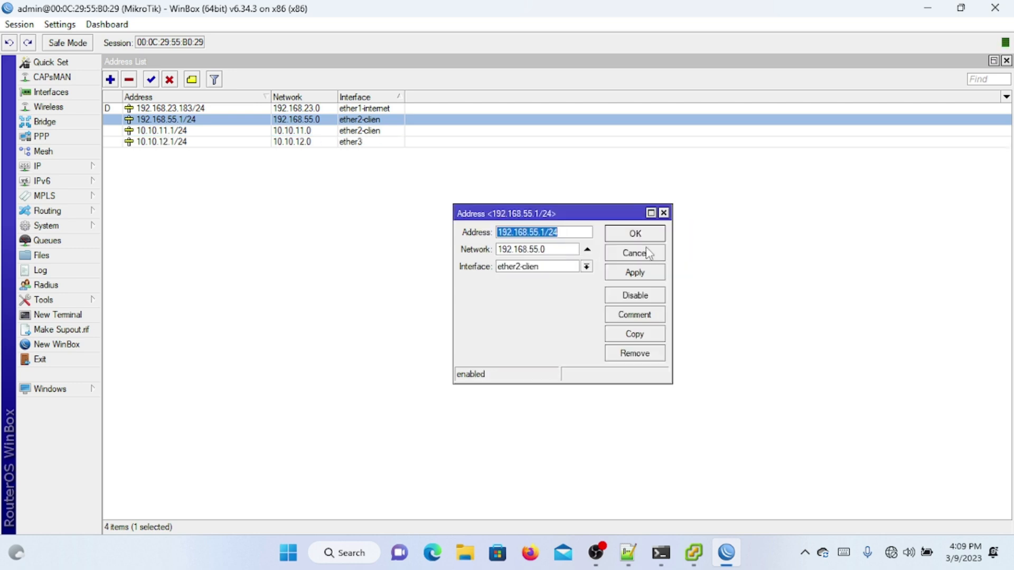
left_click(637, 234)
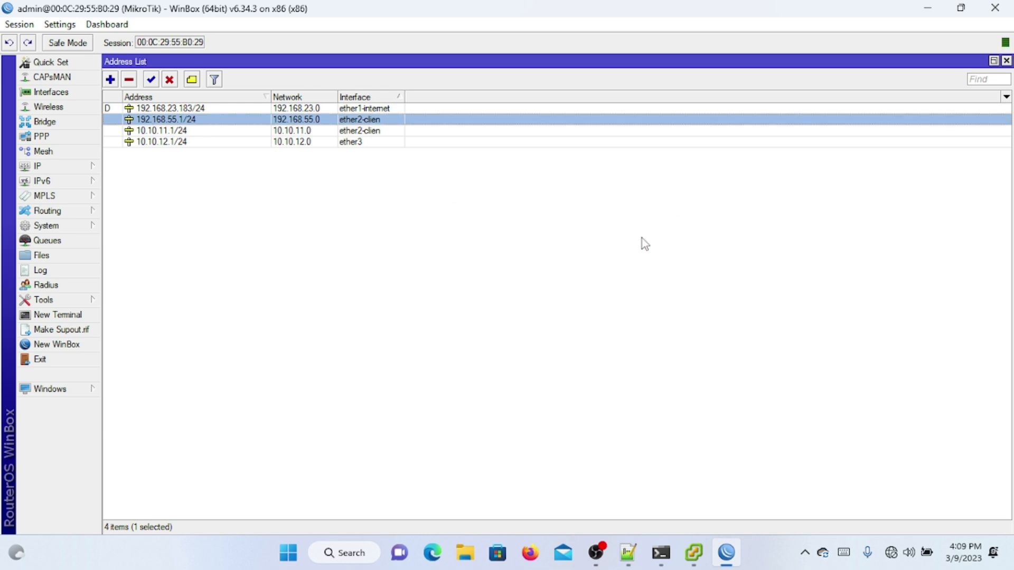
left_click(427, 141)
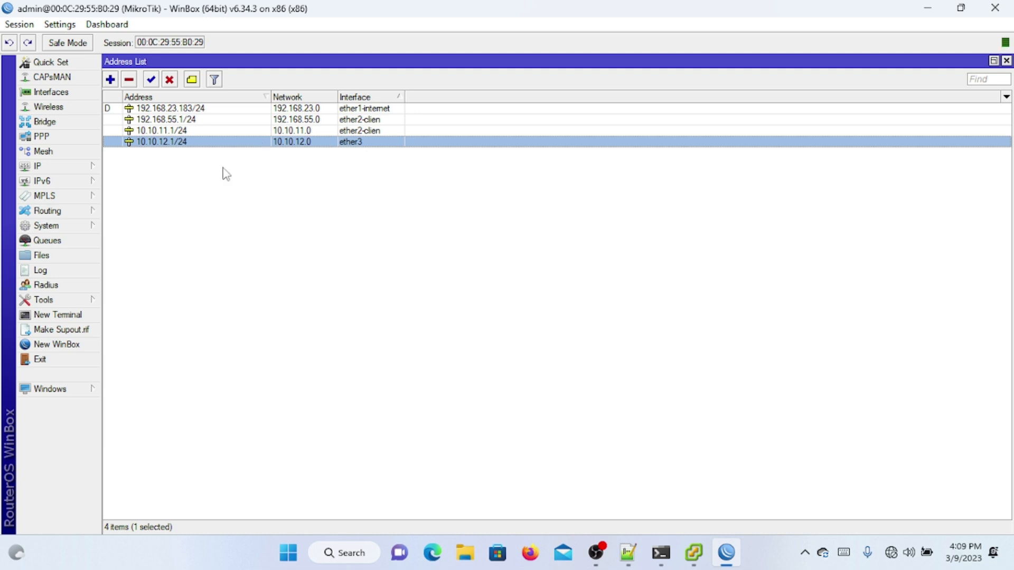
Step: Ping 10.10.11.1 and then 10.10.12.1 from router terminals
left_click(58, 315)
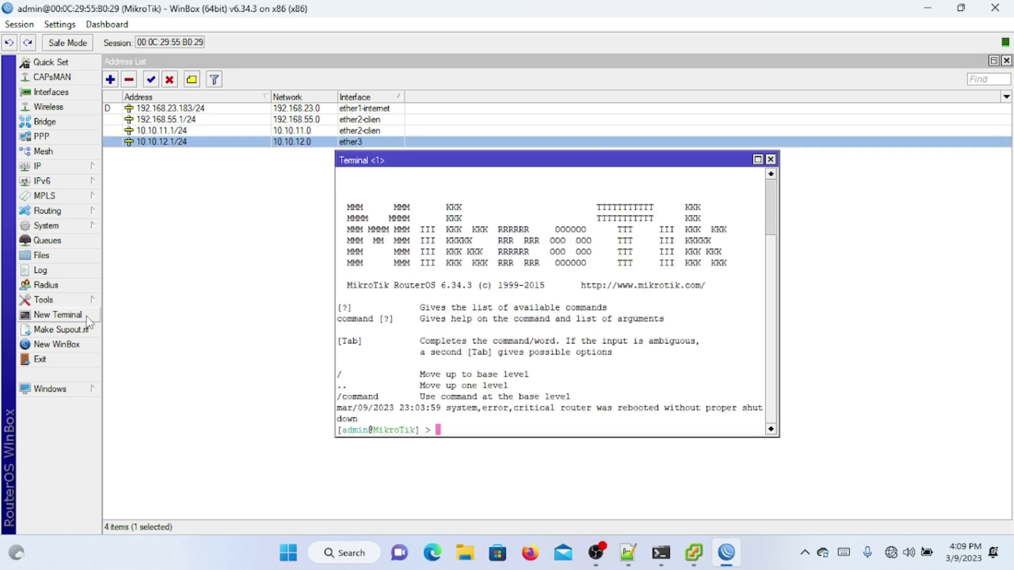
type("ping 10.10.11.1")
key("Return")
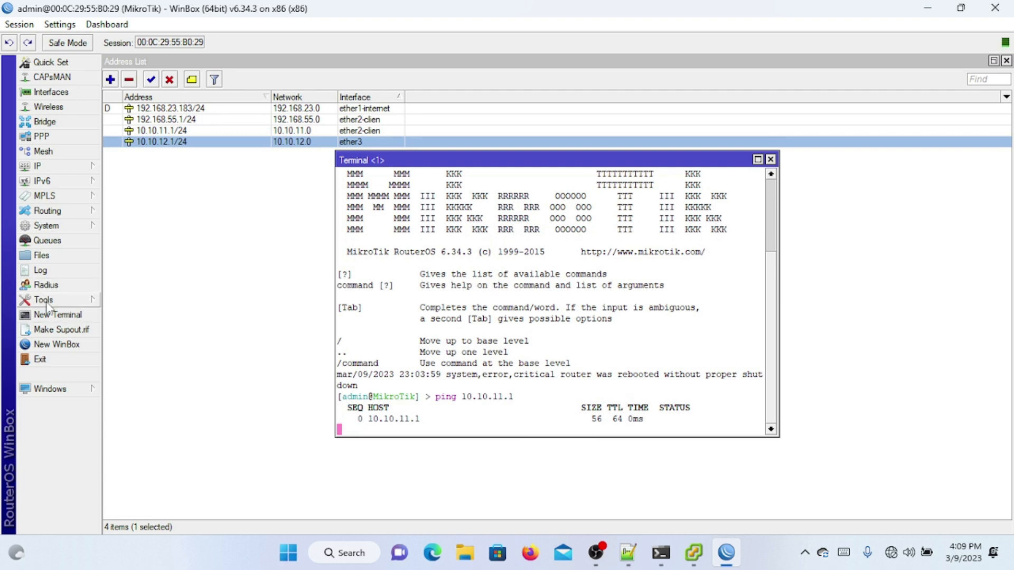
left_click(40, 315)
type("p")
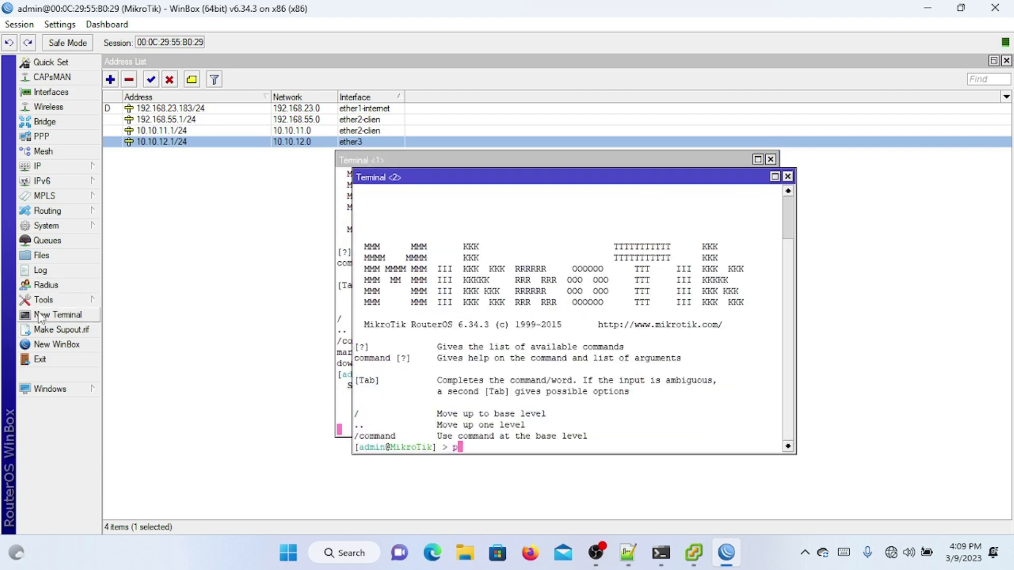
type("ing 10.1")
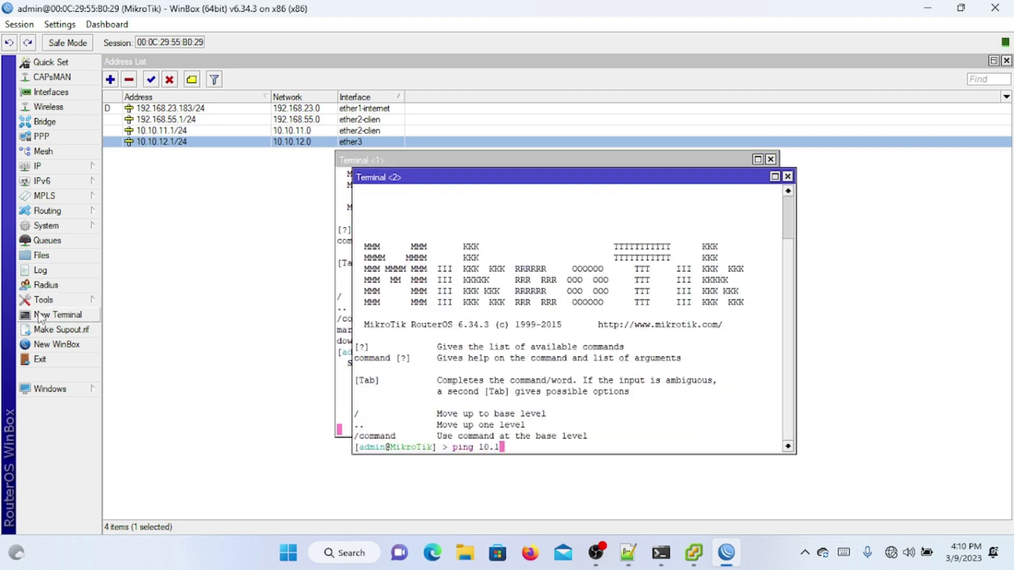
type("0.10")
key("BackSpace")
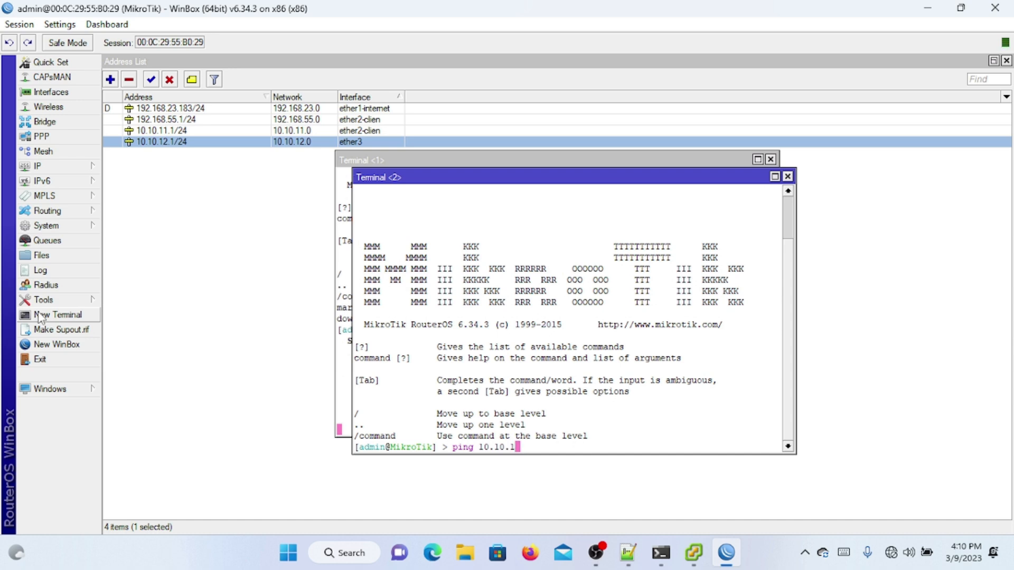
type("2.1")
key("Return")
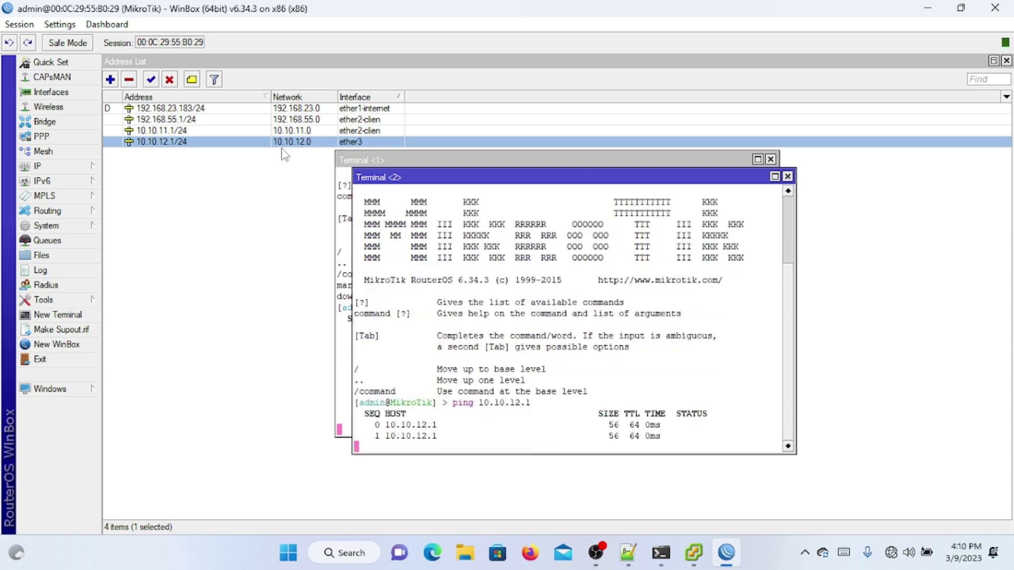
Step: Bring the Address List back to the front and review its entries
left_click(265, 190)
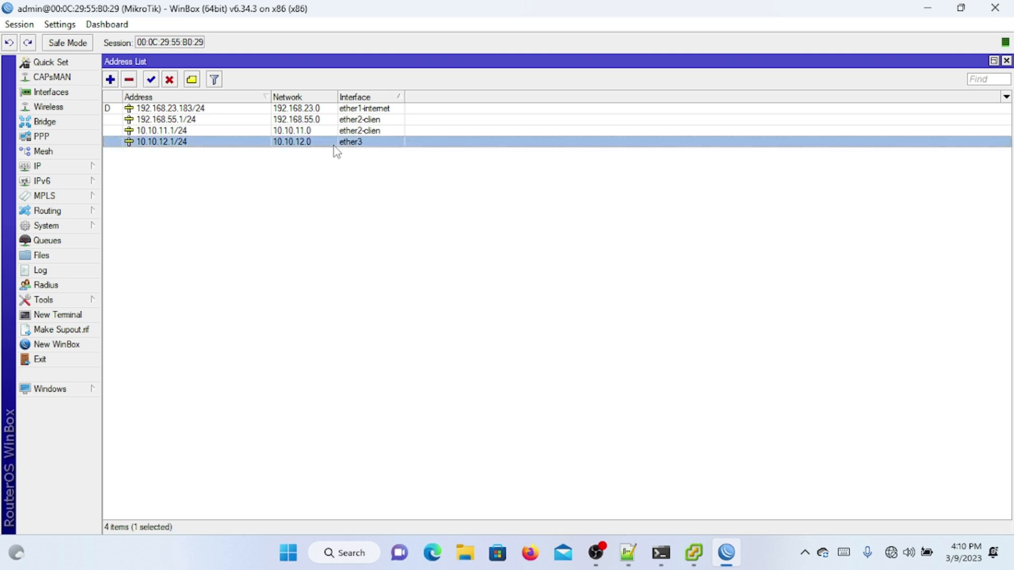
left_click(360, 133, "ctrl")
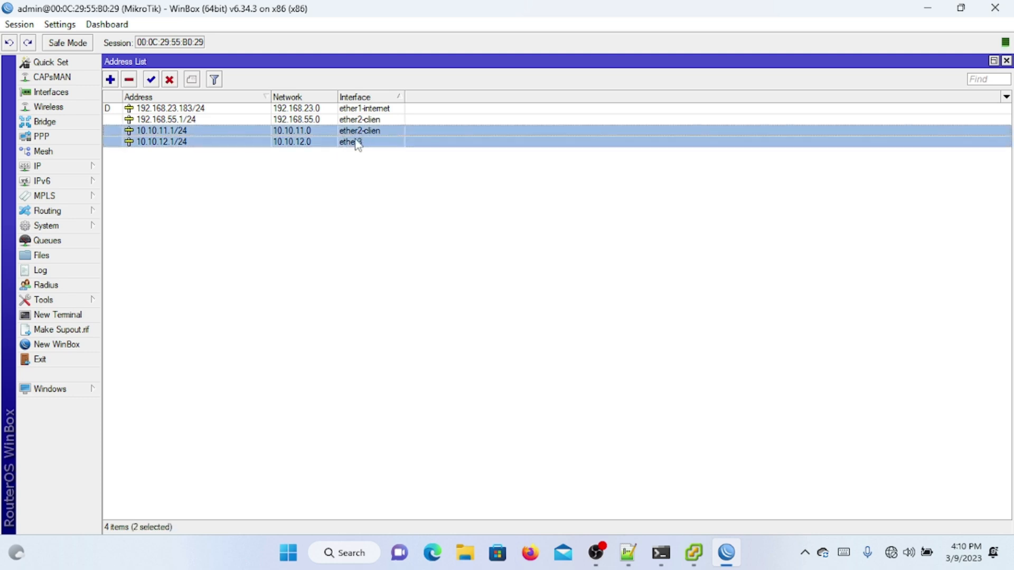
left_click(400, 204)
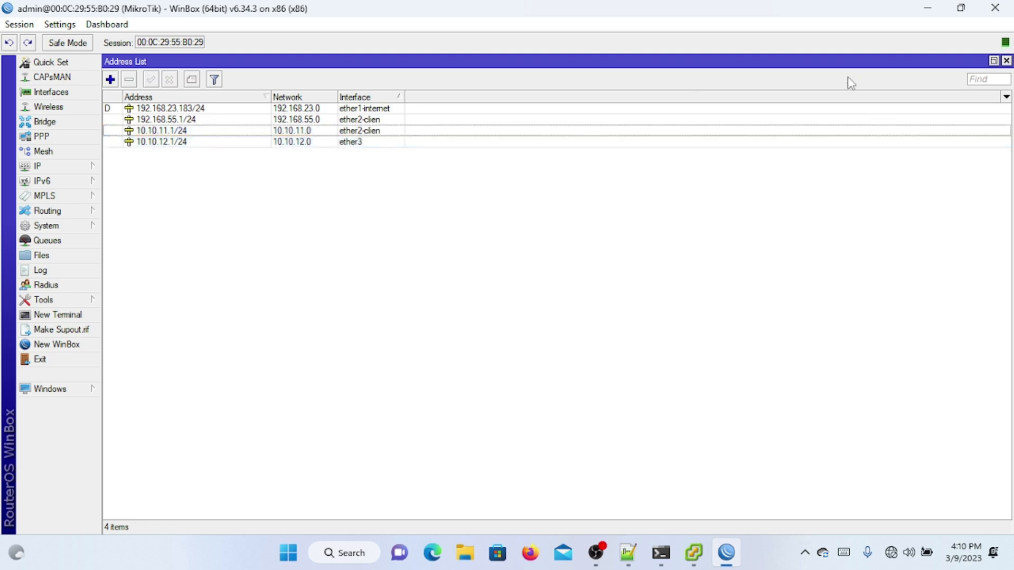
Step: Create a DHCP server on ether2-clien for 192.168.55.0/24 with DNS 8.8.8.8 and 8.8.4.4
left_click(1007, 61)
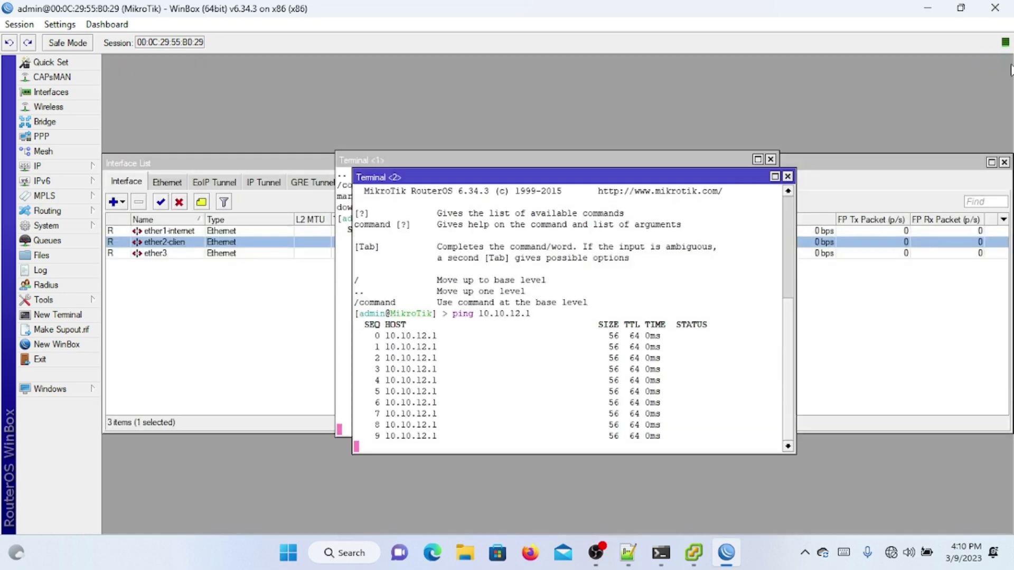
left_click(771, 159)
left_click(87, 165)
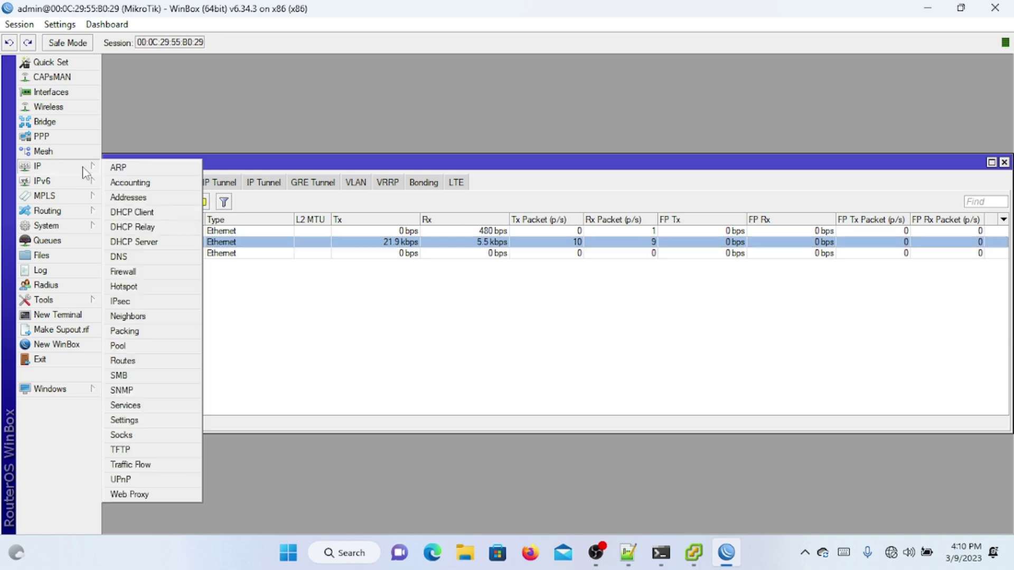
left_click(166, 244)
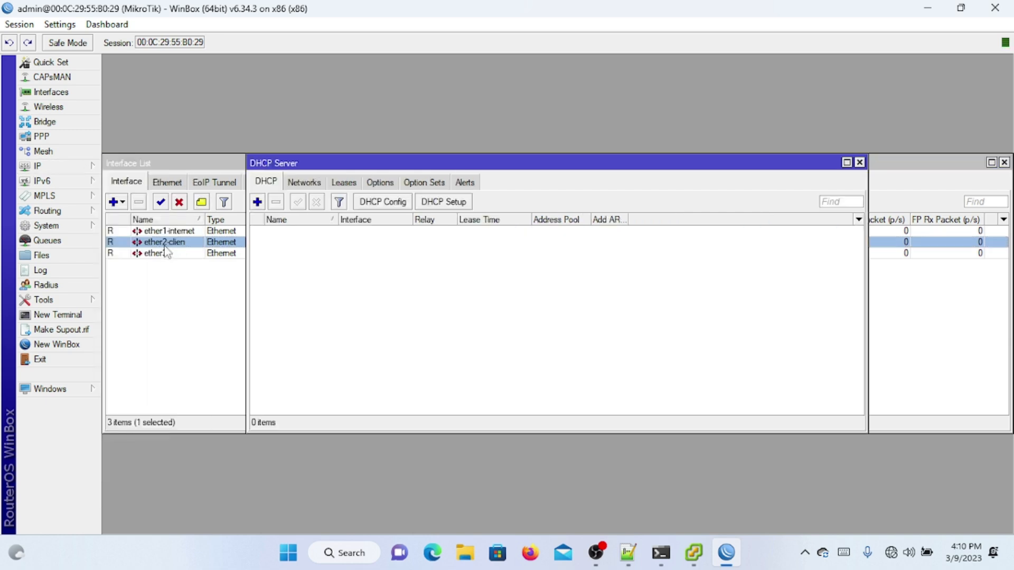
left_click(443, 201)
left_click(576, 292)
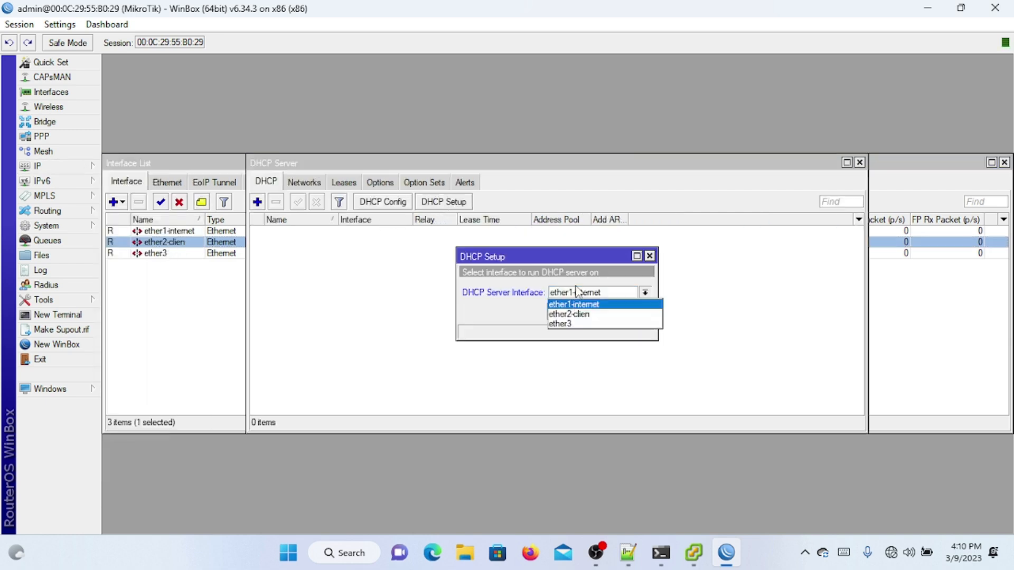
left_click(593, 311)
left_click(594, 311)
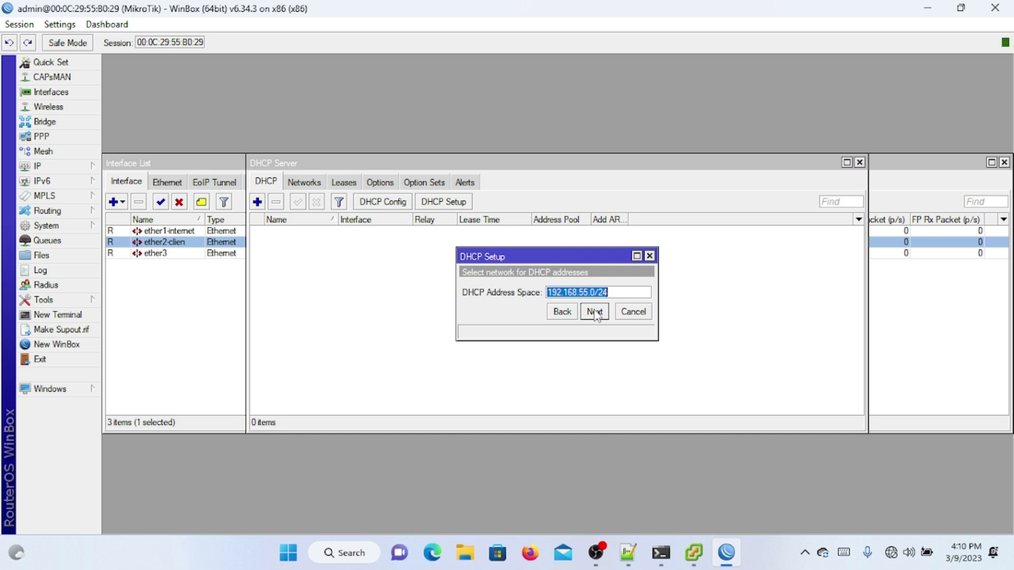
left_click(595, 312)
left_click(595, 312)
left_click(594, 312)
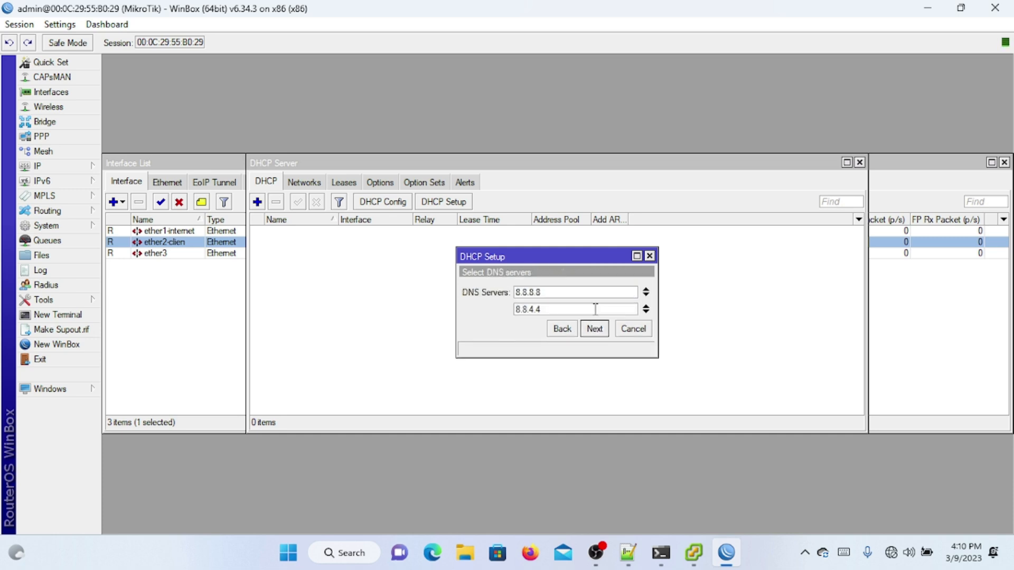
left_click(595, 329)
left_click(595, 329)
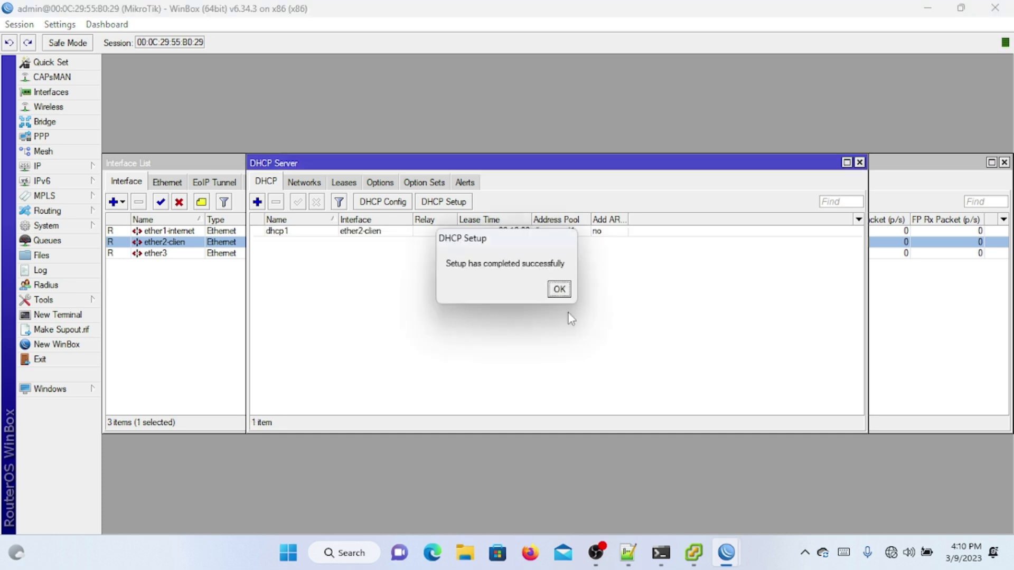
left_click(558, 290)
Step: Enable Add ARP For Leases and Always Broadcast on DHCP server dhcp1
double_click(544, 233)
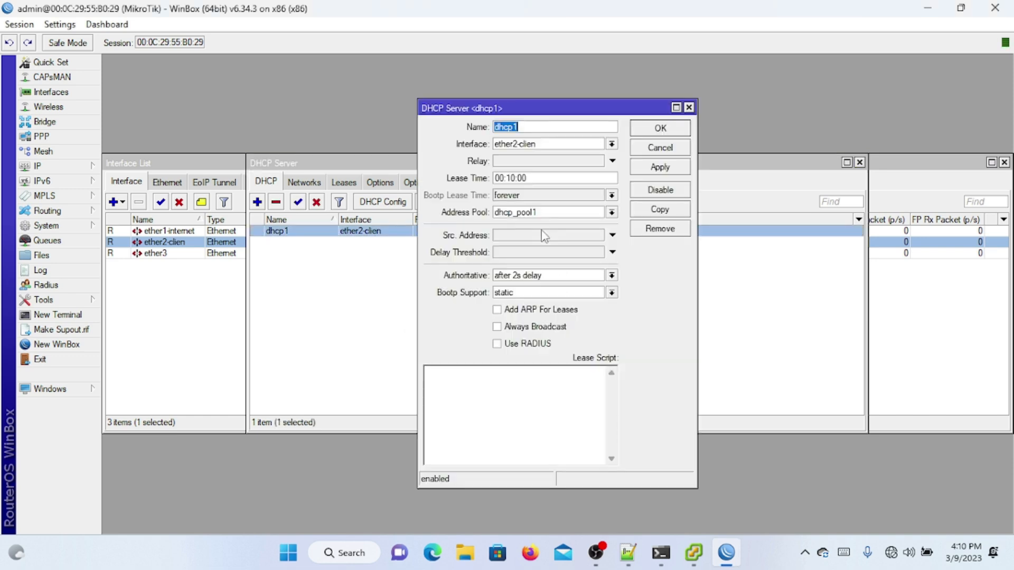
left_click(528, 312)
left_click(533, 328)
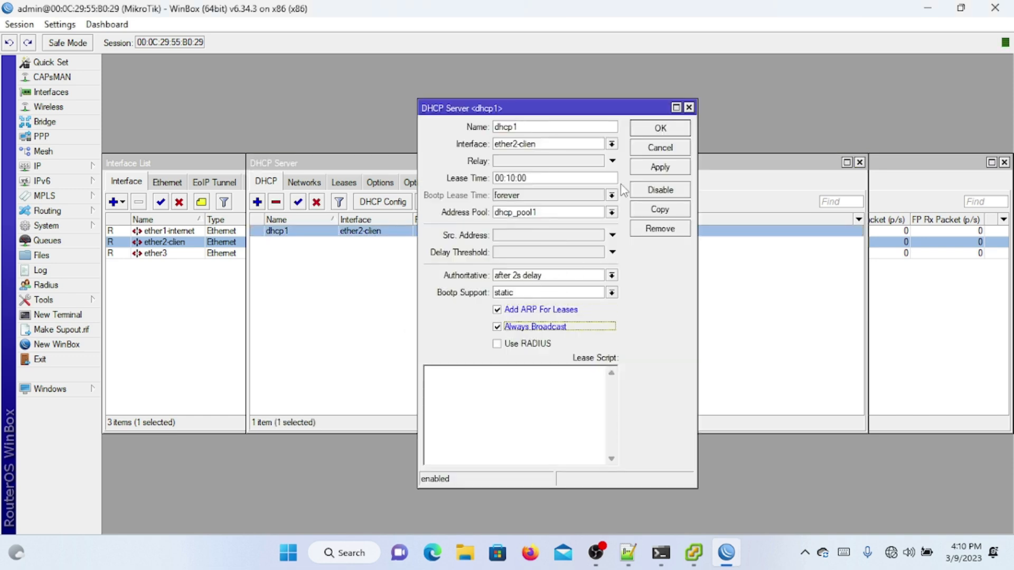
left_click(675, 134)
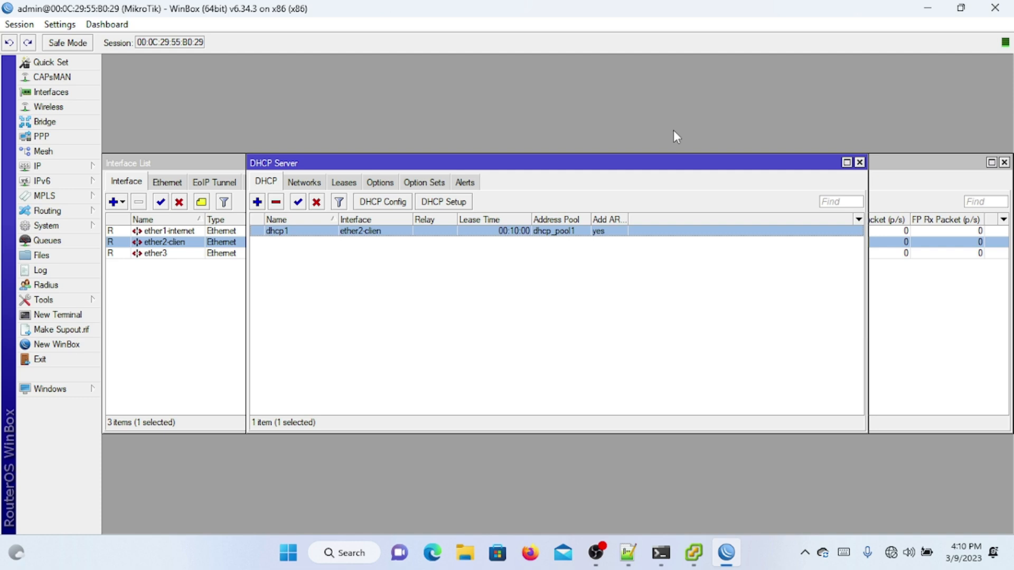
Step: Allow remote DNS requests in the router's DNS settings
left_click(79, 167)
left_click(153, 258)
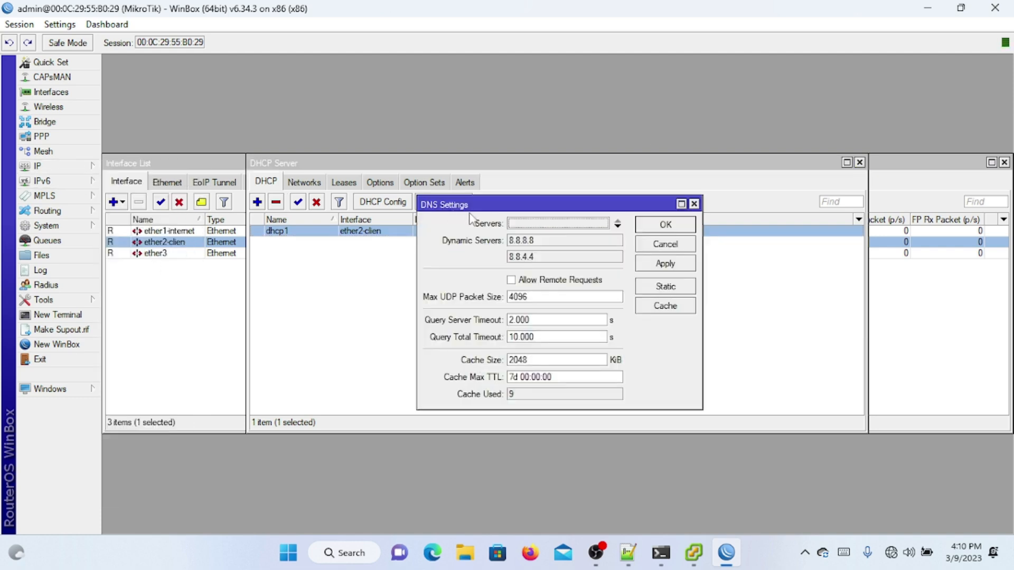
left_click(512, 280)
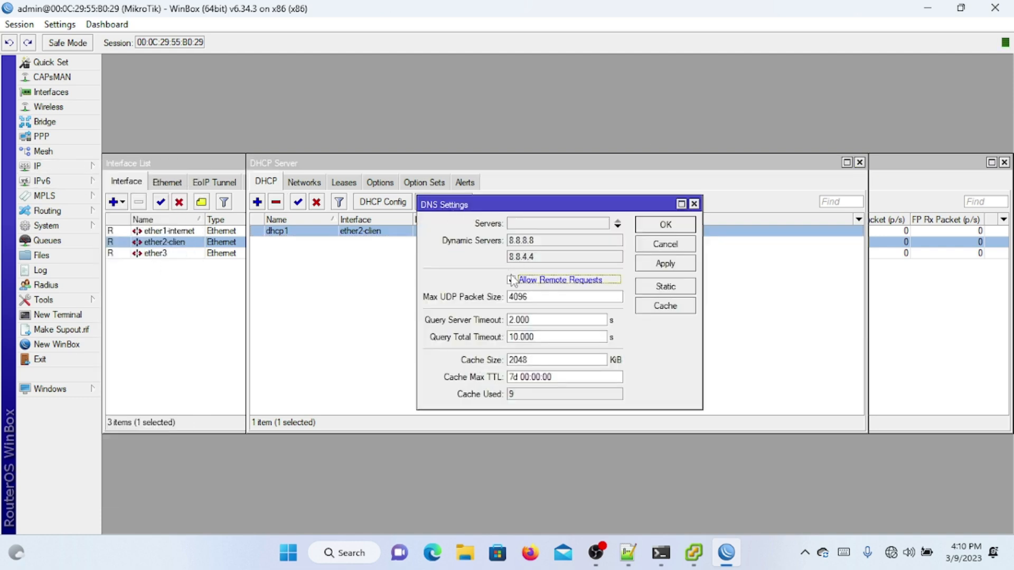
left_click(535, 225)
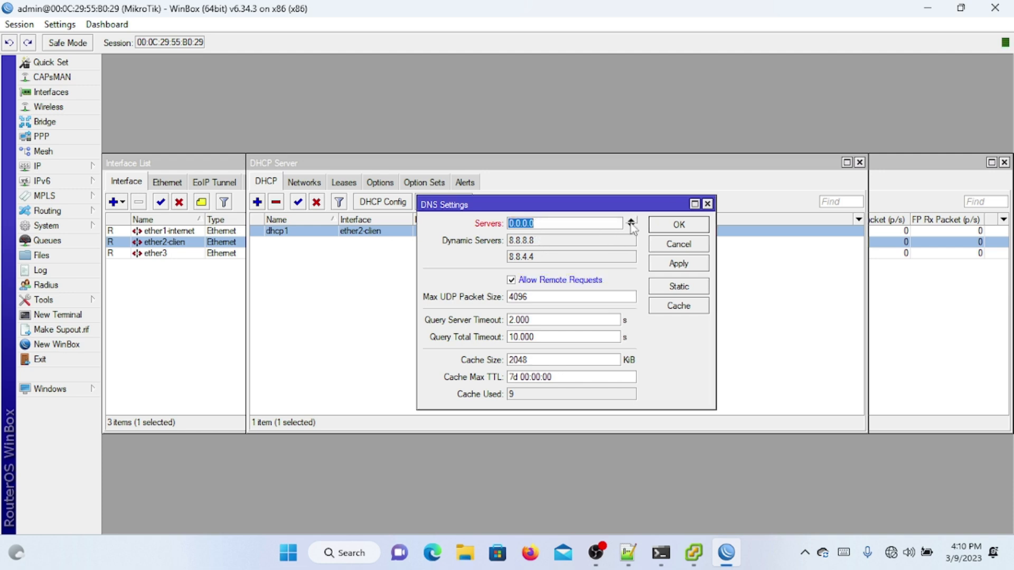
left_click(683, 223)
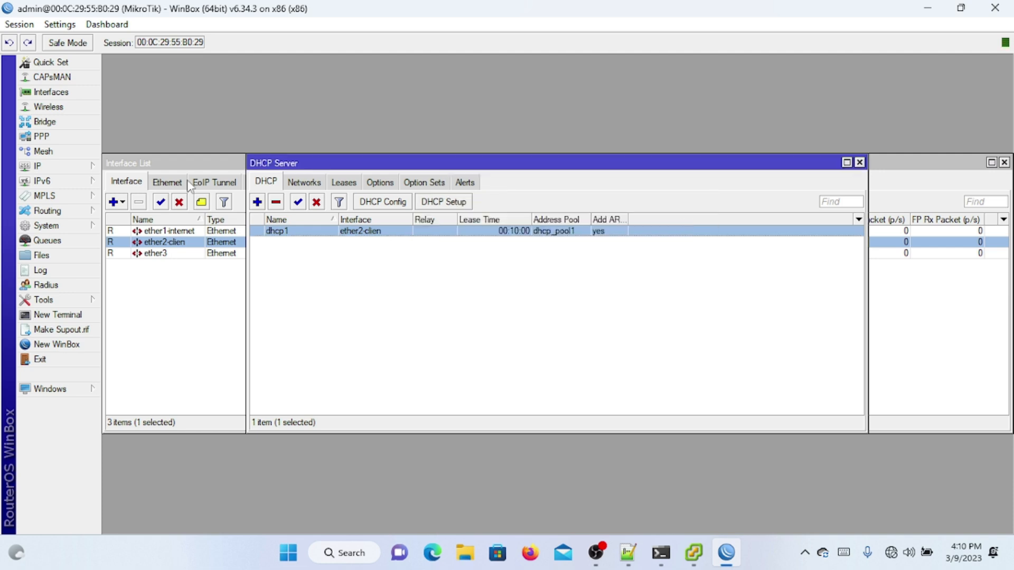
left_click(95, 166)
Step: Start a new srcnat NAT rule with out-interface list set to all ethernet
left_click(161, 272)
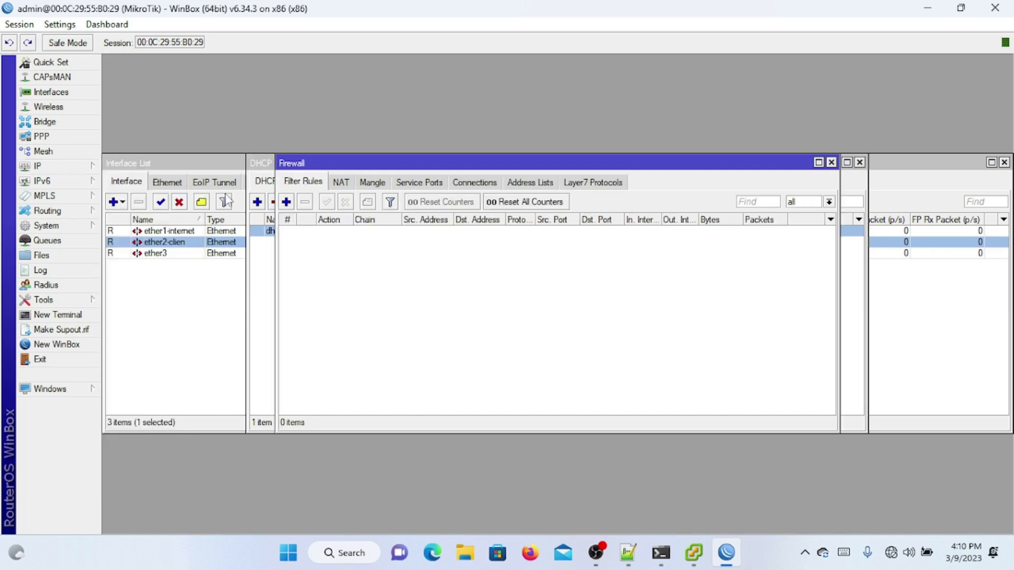
left_click(341, 182)
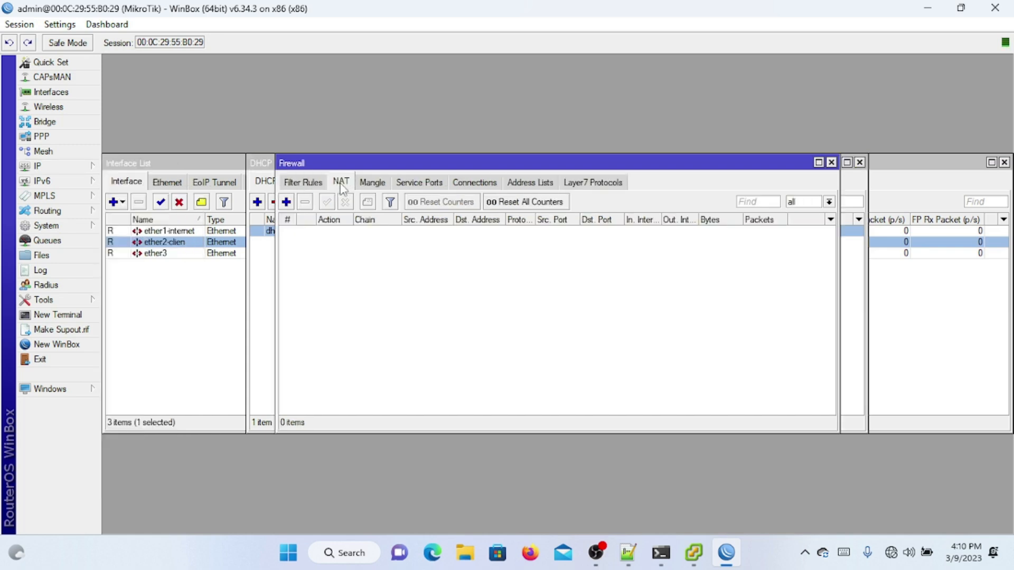
left_click(286, 203)
left_click(501, 267)
left_click(534, 270)
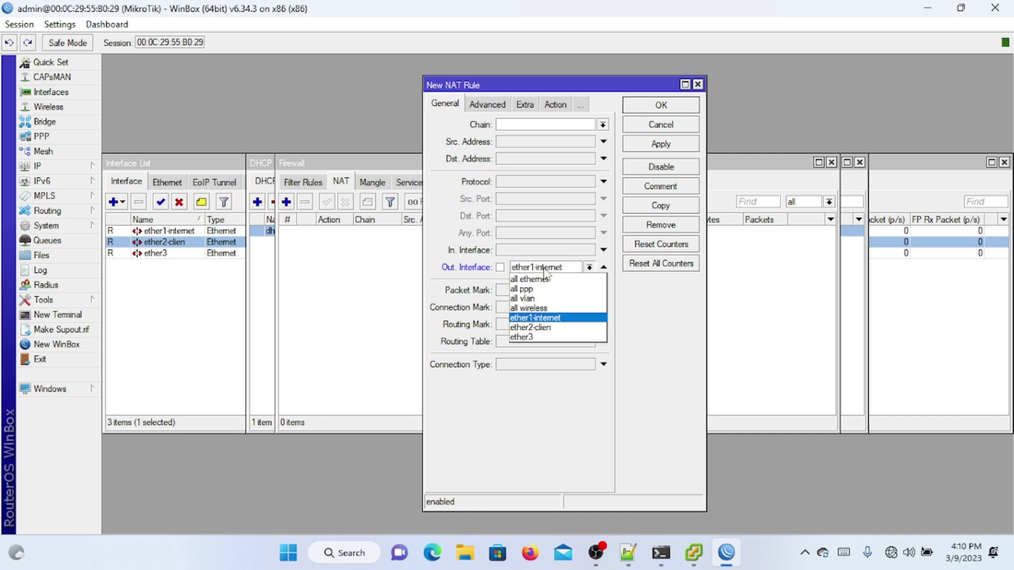
left_click(546, 280)
left_click(603, 125)
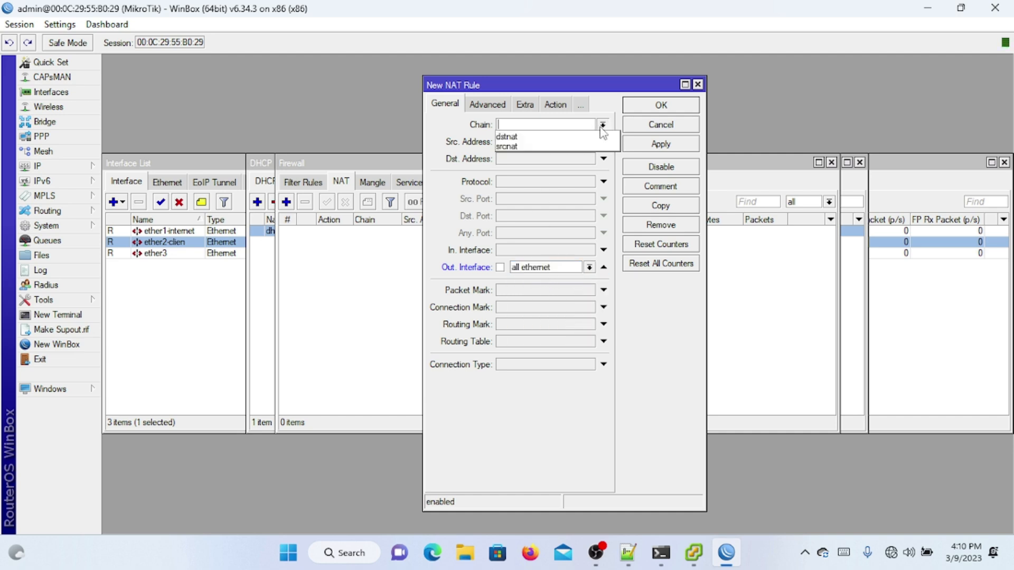
left_click(546, 144)
Step: Set the NAT rule's action to masquerade and save it
left_click(547, 108)
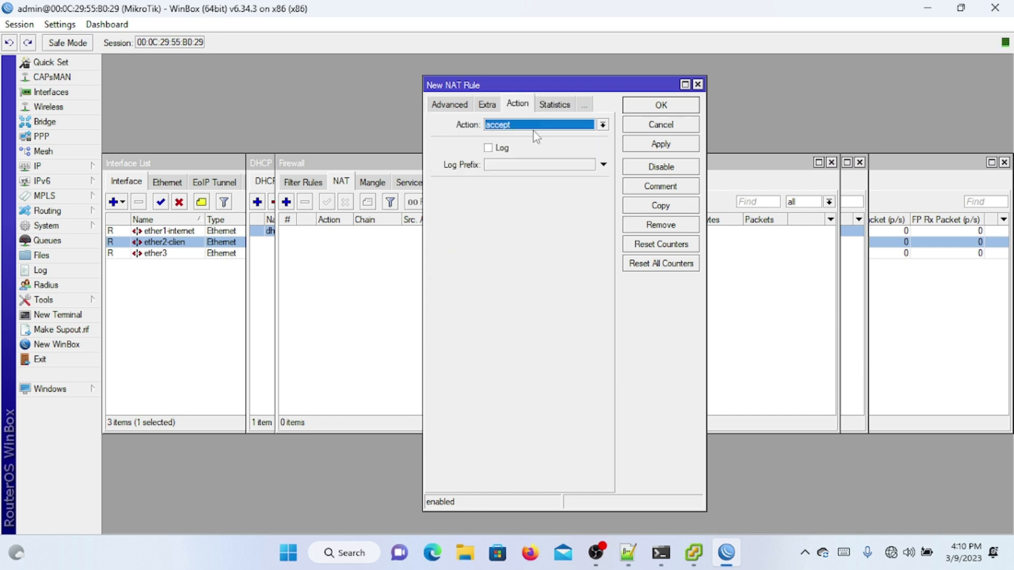
left_click(536, 129)
left_click(491, 194)
left_click(636, 108)
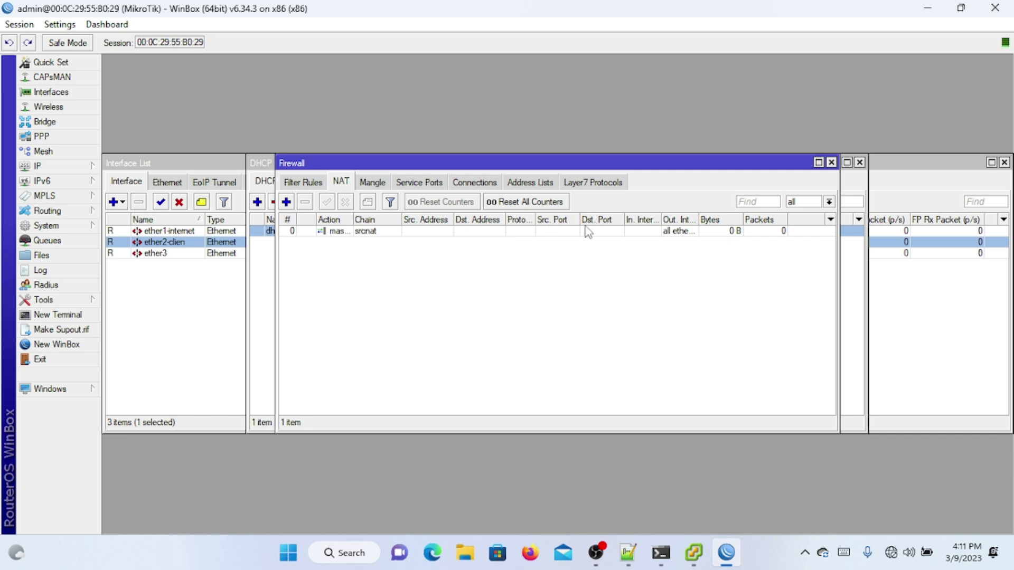
left_click(97, 167)
left_click(132, 214)
Step: Open the DHCP Client list and widen the IP Address column to show 192.168.23.183/24
left_click(132, 213)
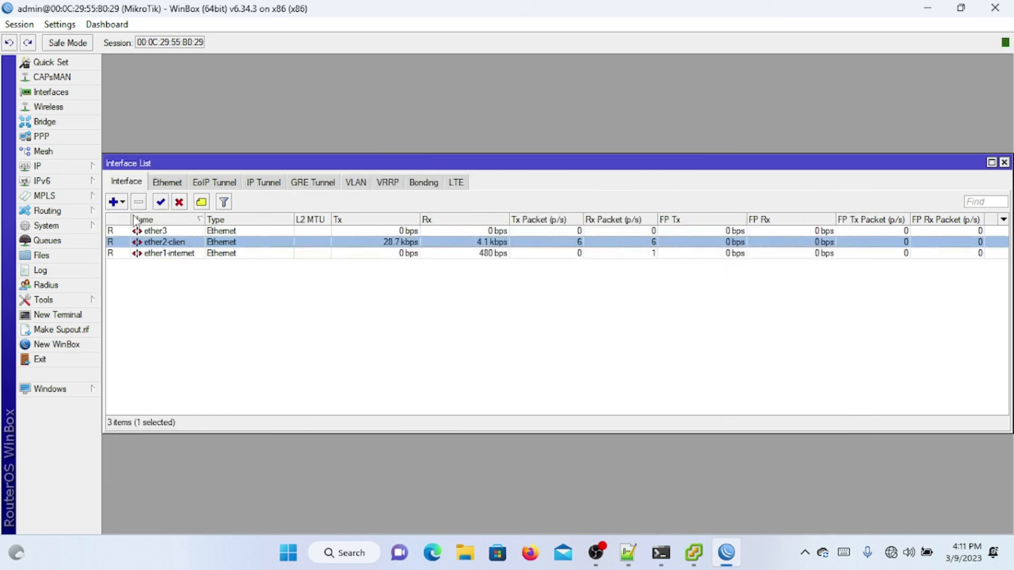
left_click(95, 170)
left_click(132, 212)
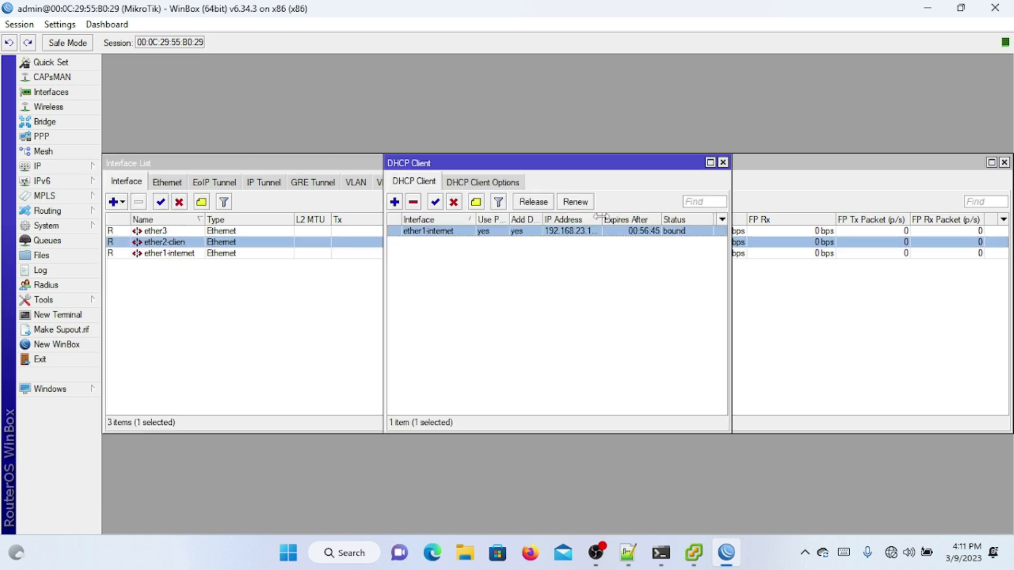
left_click_drag(601, 219, 689, 221)
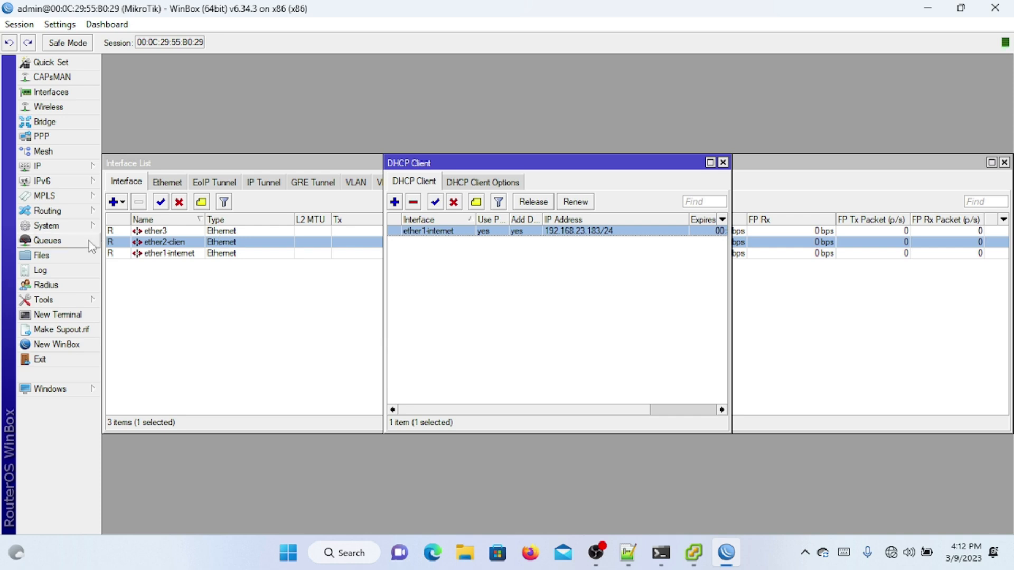
Step: Ping 8.8.8.8 from a new router terminal
left_click(80, 316)
type("ping 8.8.8.8")
key("Return")
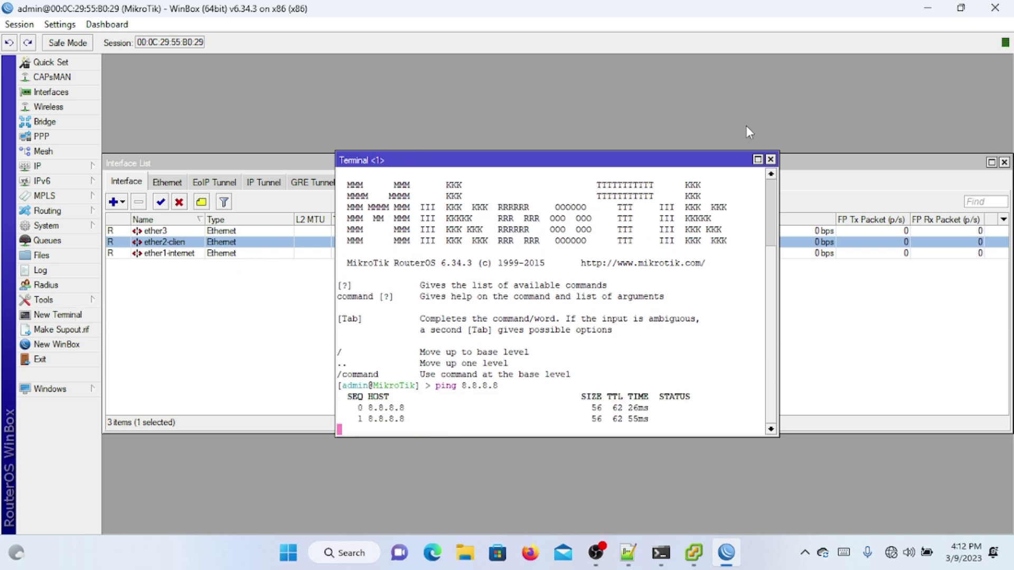
Step: Close the terminal, interface list, DHCP client, firewall and DHCP server windows
left_click(771, 159)
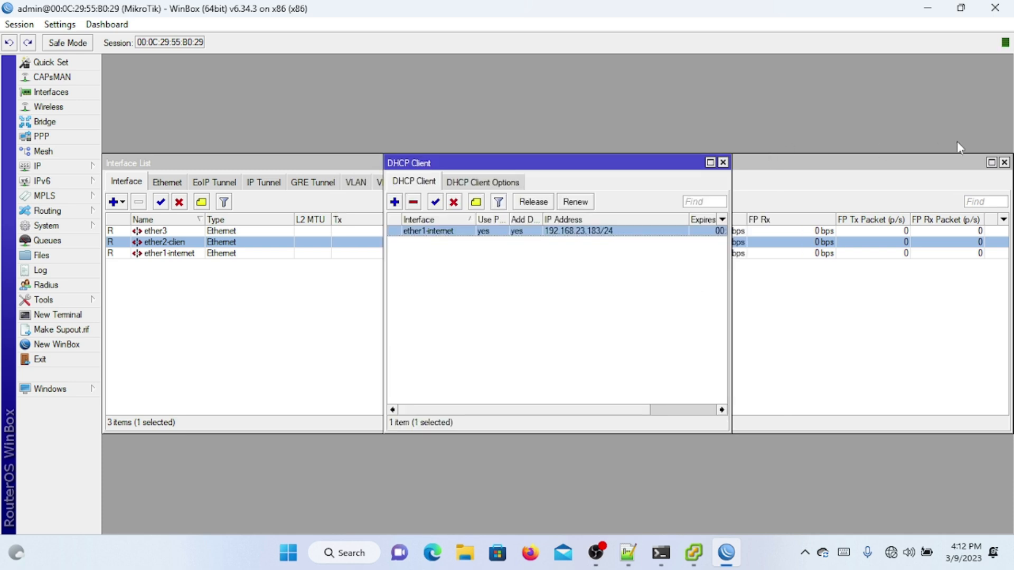
left_click(1004, 162)
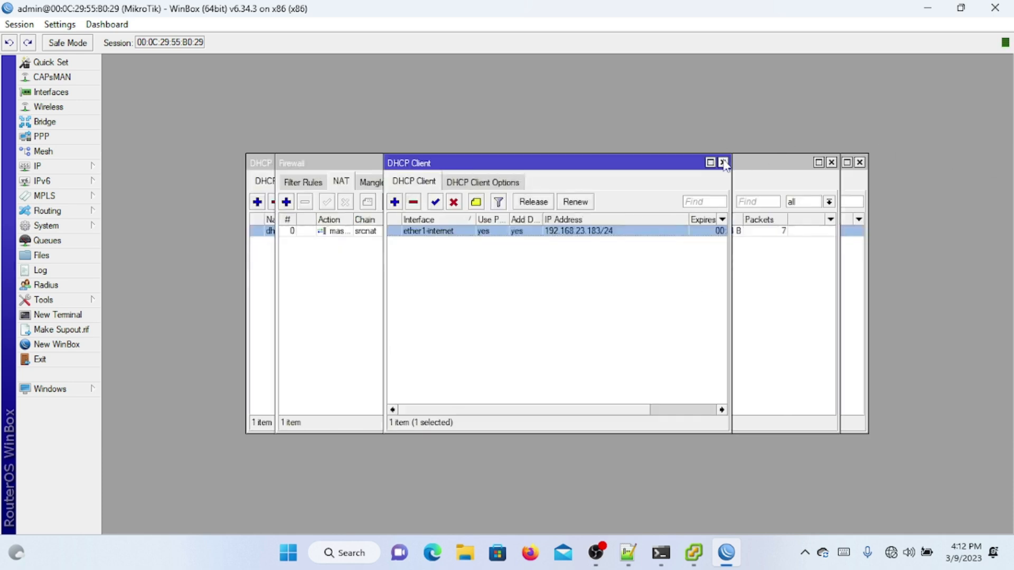
left_click(780, 159)
left_click(831, 162)
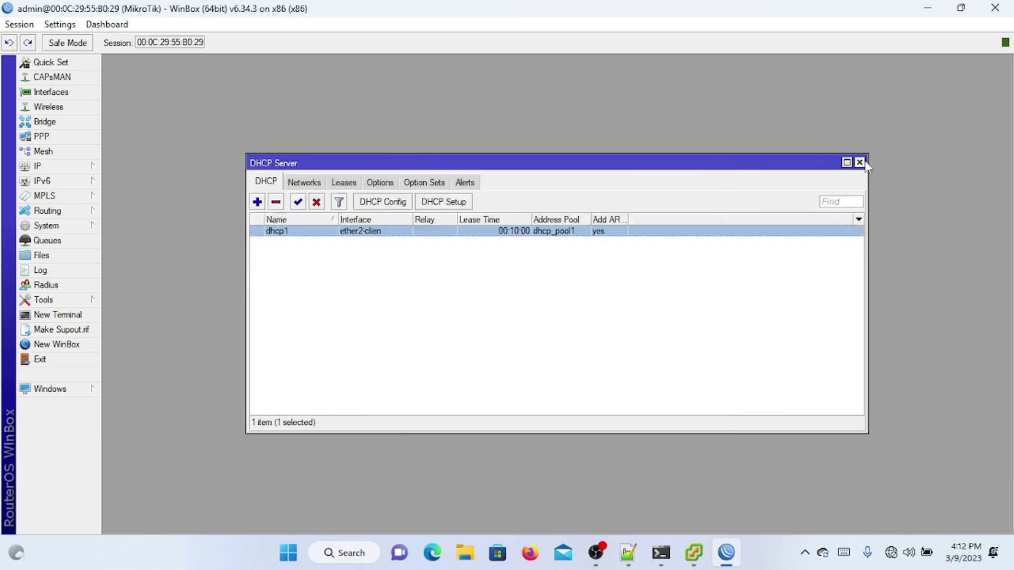
left_click(860, 162)
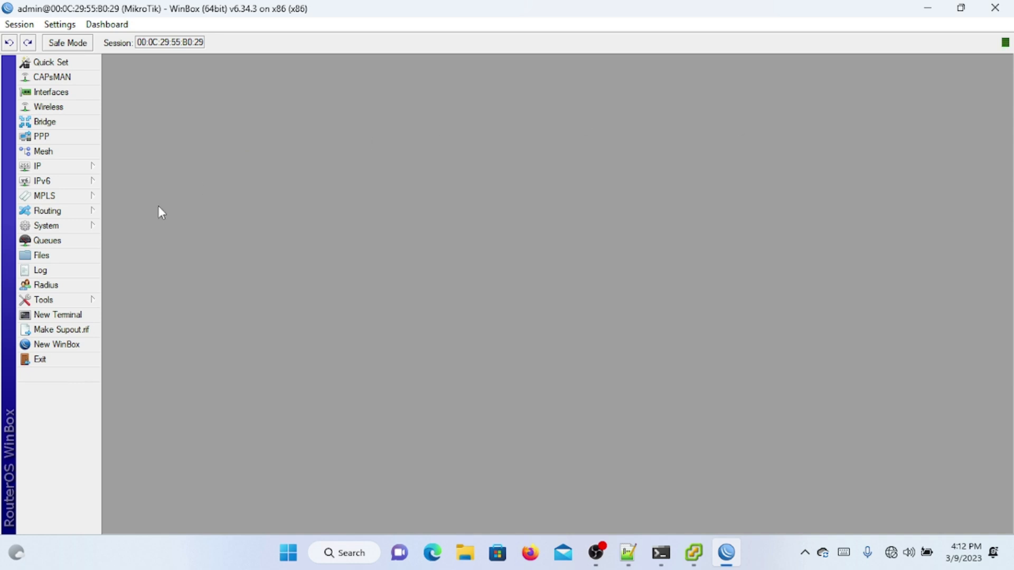
Step: Check for package updates and download and install RouterOS 6.49.7, enlarging the progress window
left_click(59, 226)
mouse_move(80, 229)
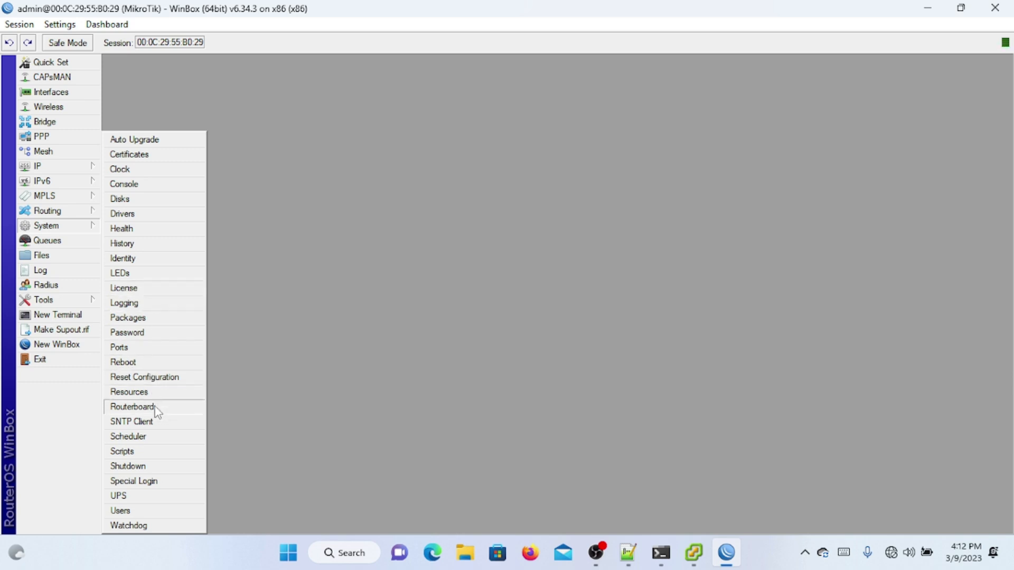
left_click(154, 319)
left_click(373, 197)
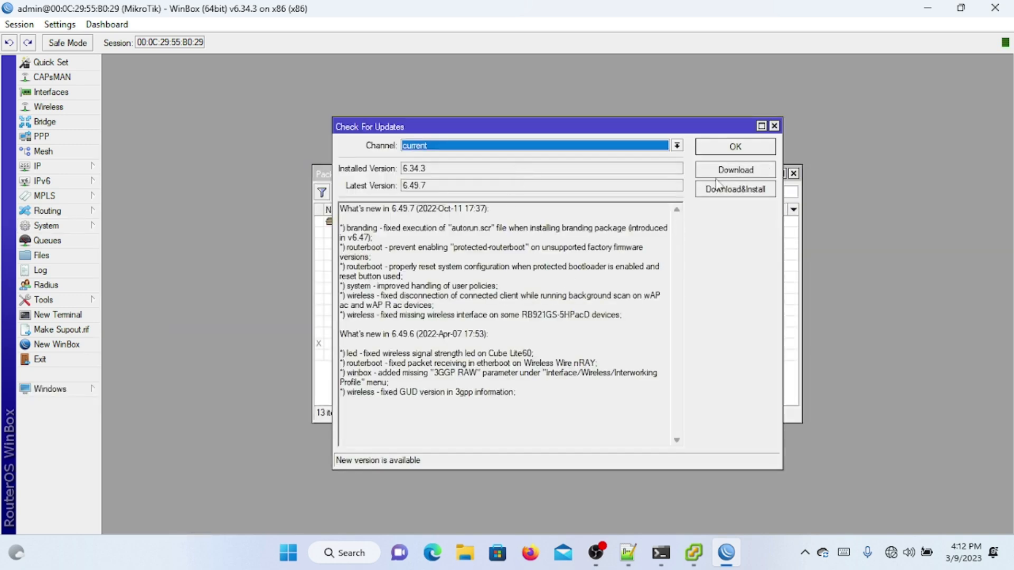
left_click(717, 191)
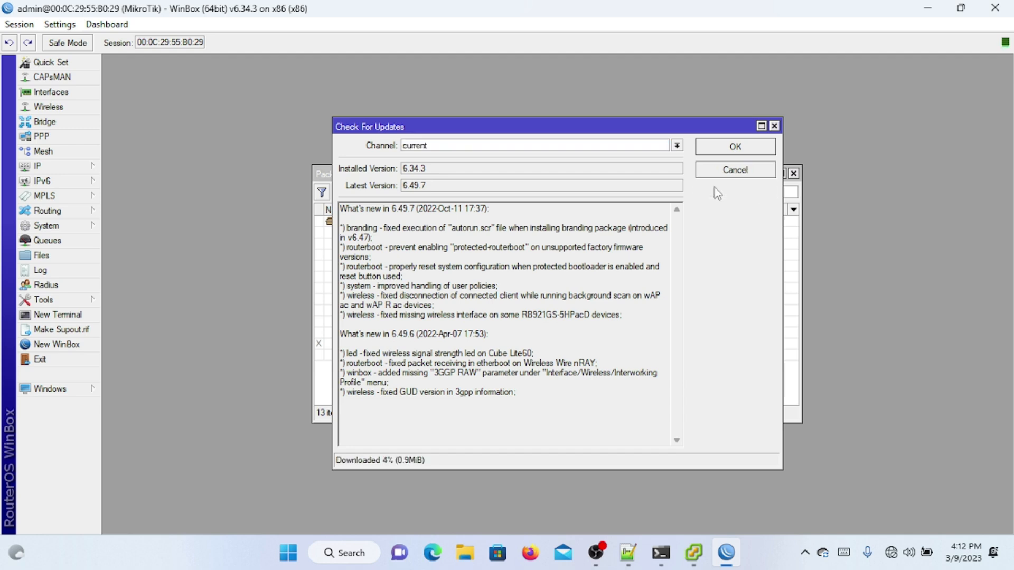
left_click(761, 125)
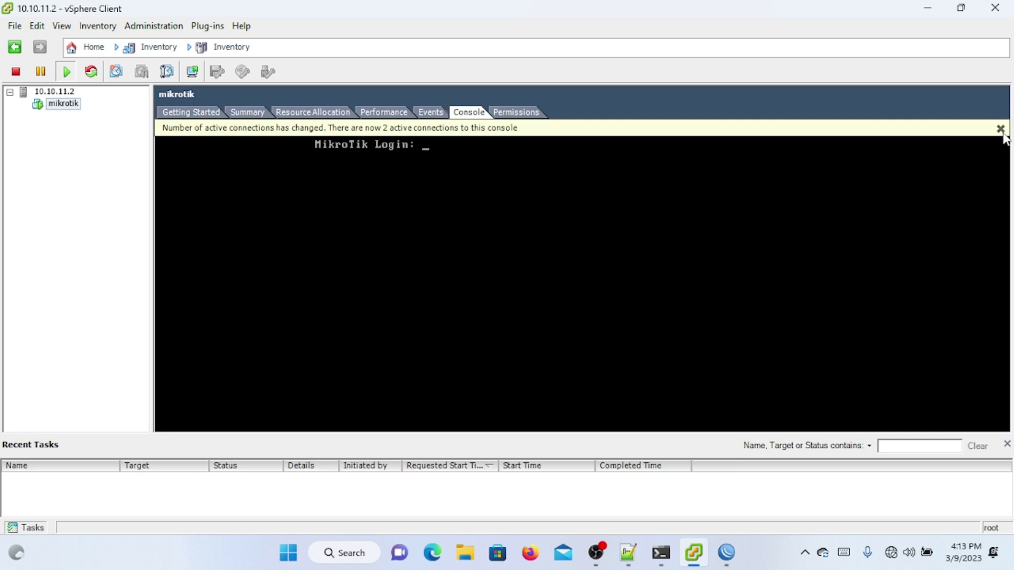
Step: Check the mikrotik VM console shows the login prompt, then return to WinBox
left_click(928, 8)
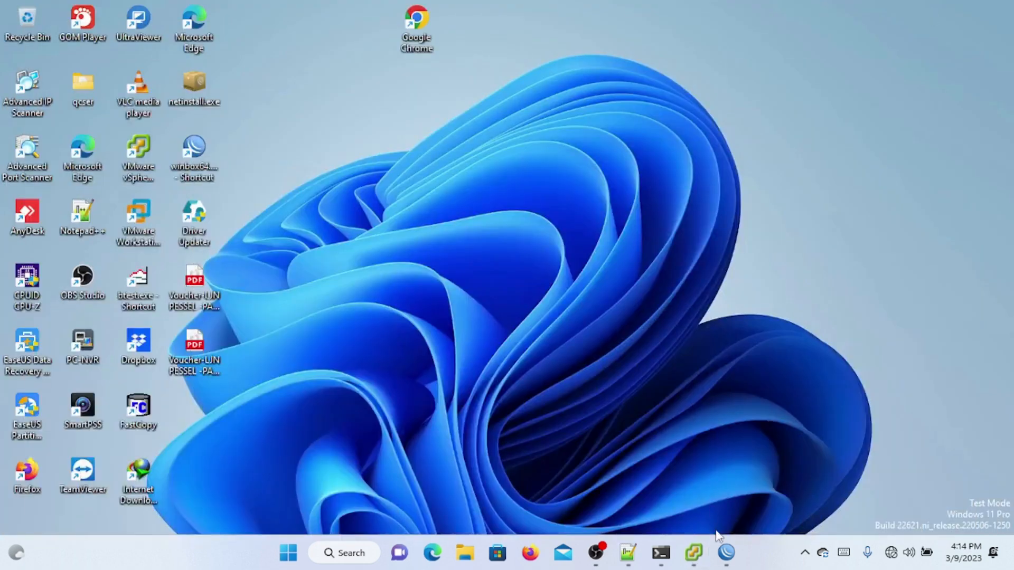
left_click(704, 557)
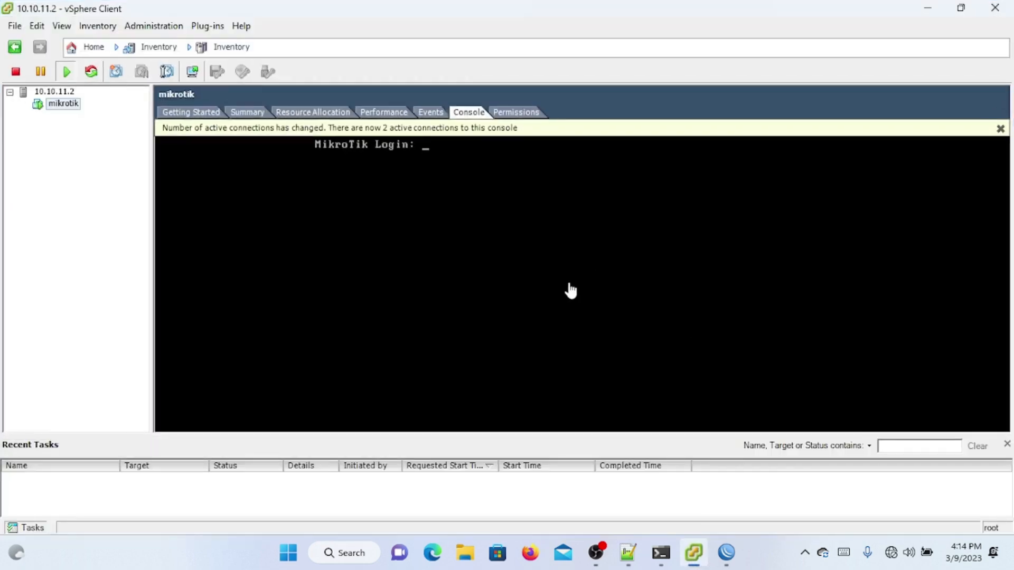
left_click(936, 10)
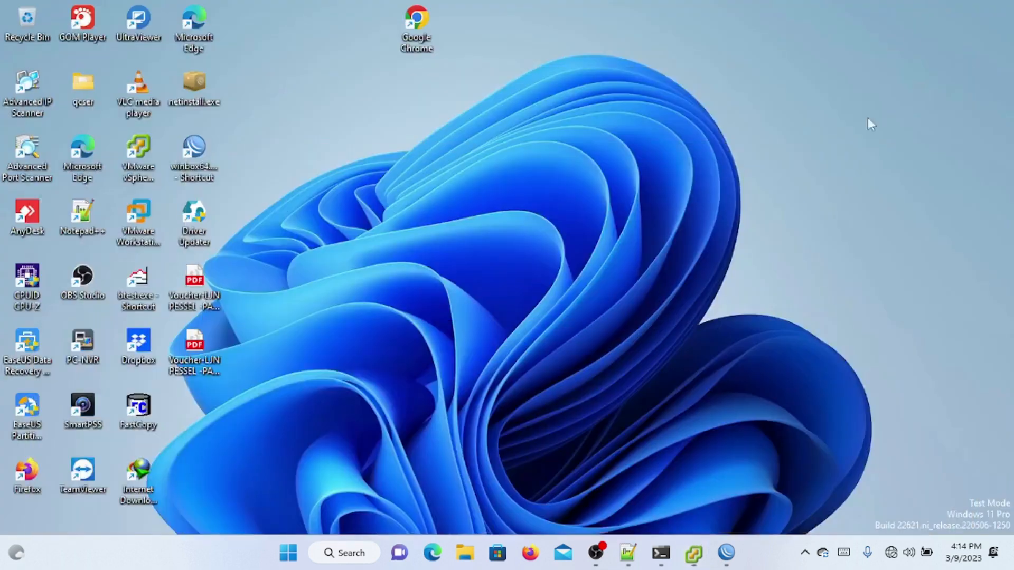
left_click(732, 541)
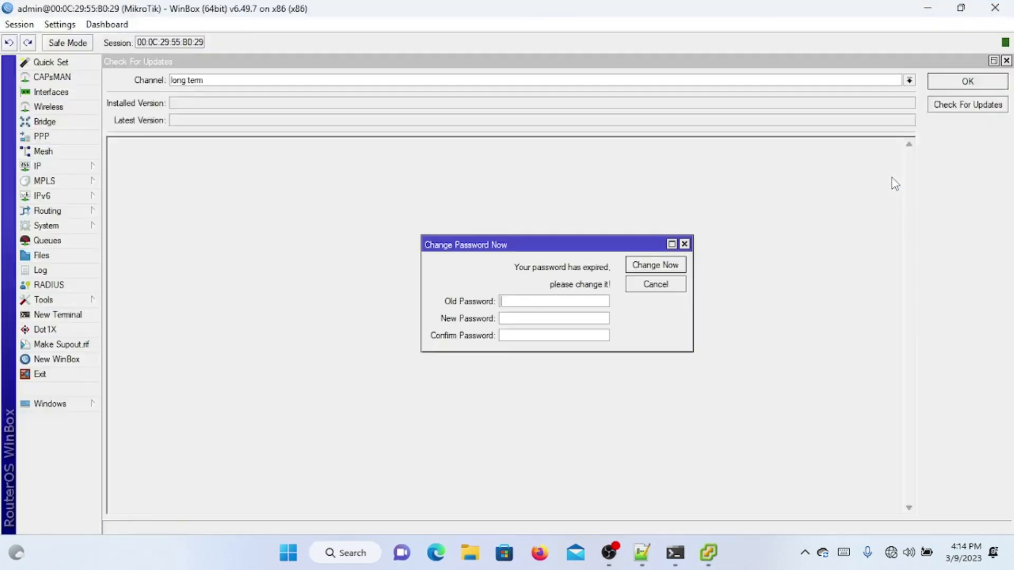
Step: Dismiss the password change prompt and close the update check and package list windows
left_click(669, 285)
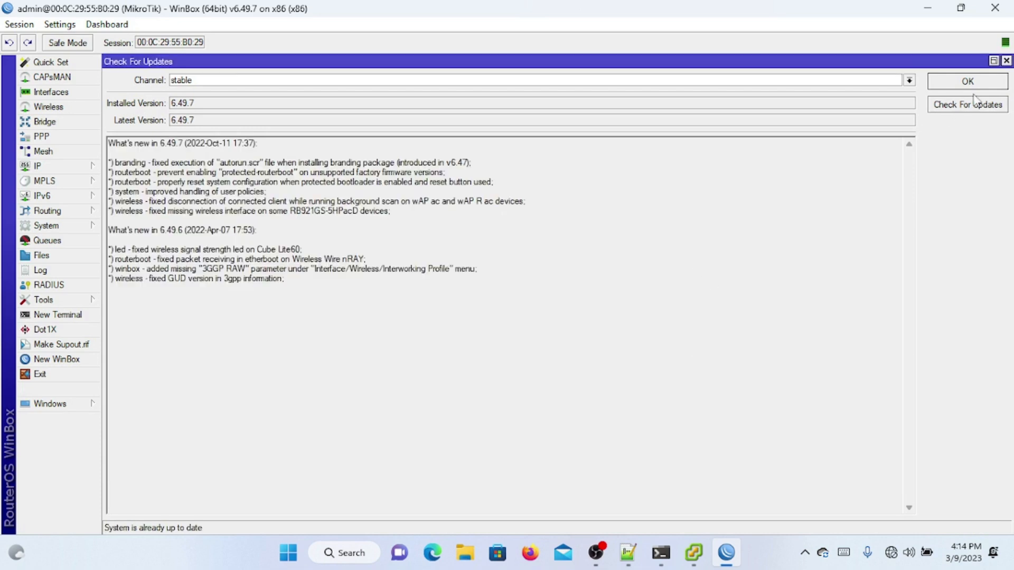
left_click(1006, 61)
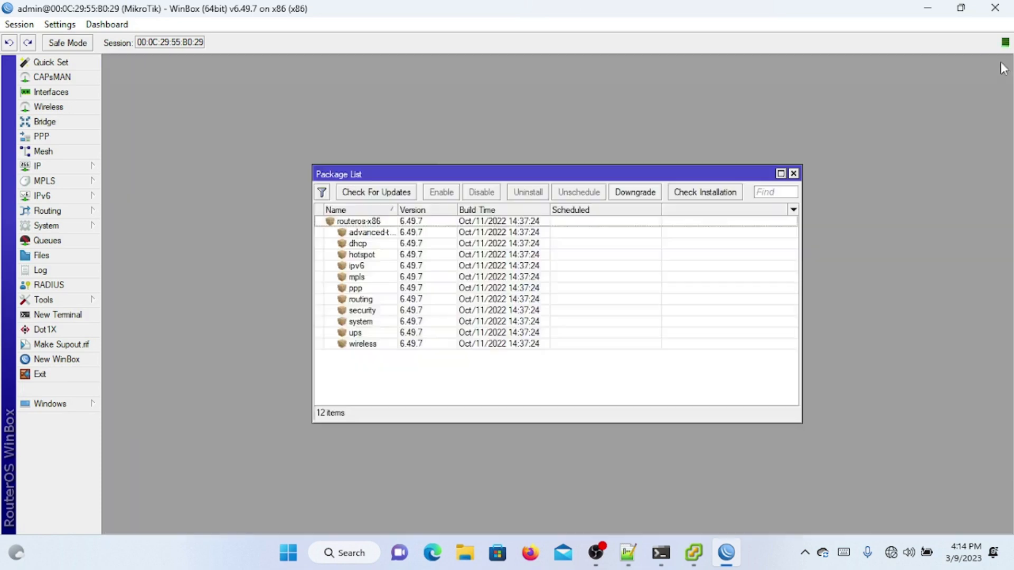
left_click(794, 173)
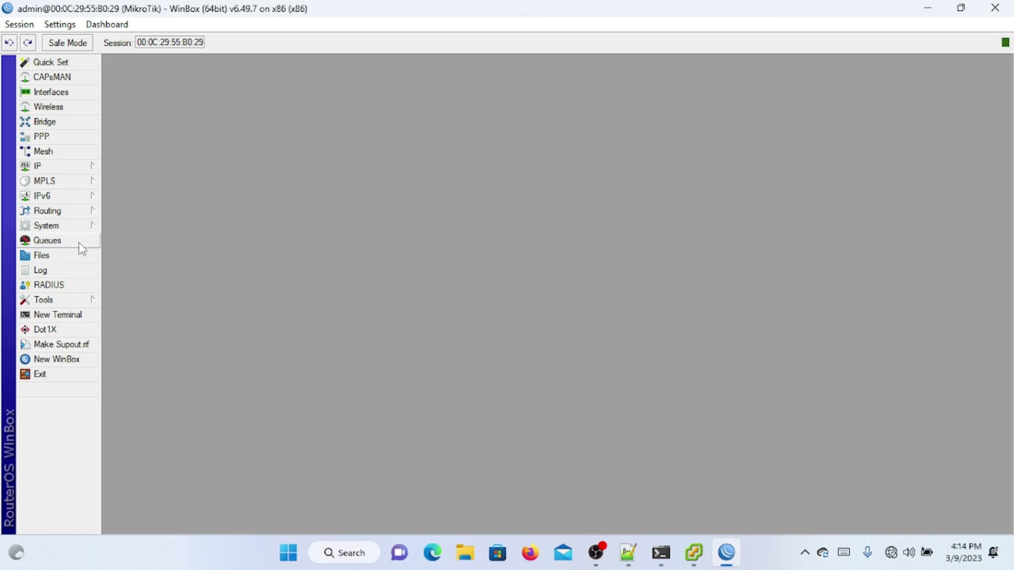
Step: Review System Resources, noting 25.6 MiB free of 56.5 MiB HDD space
left_click(80, 227)
left_click(129, 393)
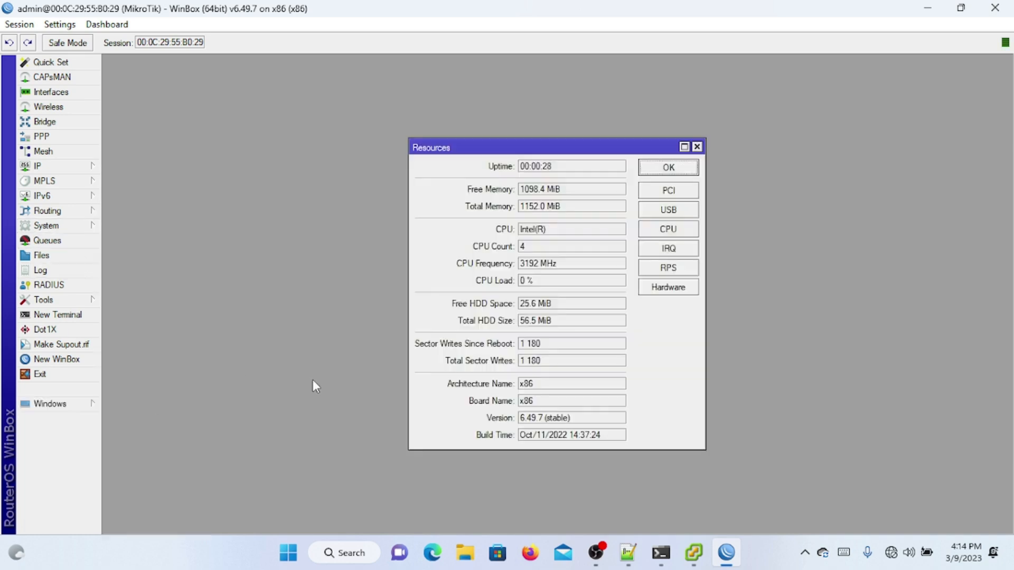
left_click(563, 309)
double_click(563, 308)
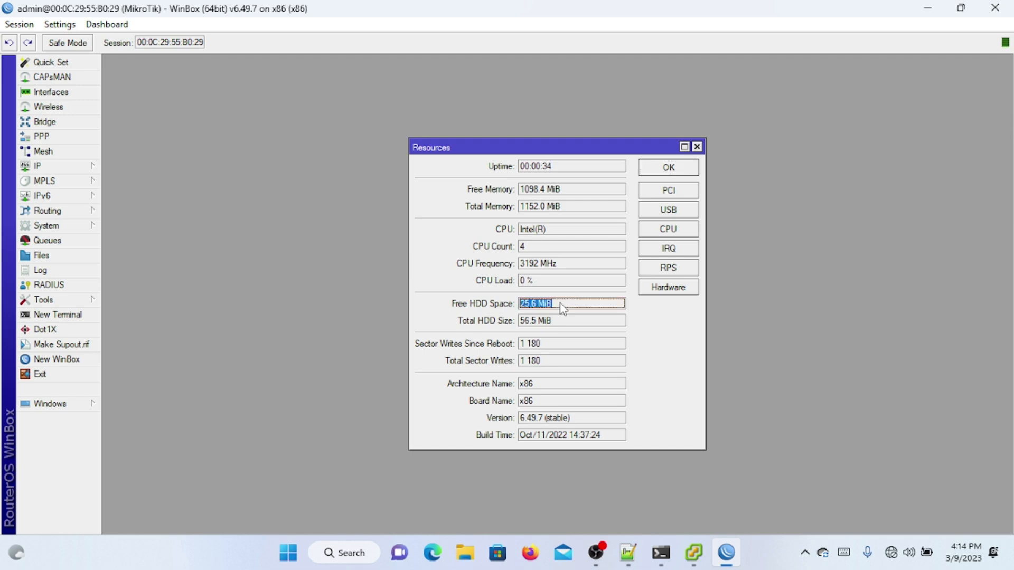
double_click(537, 323)
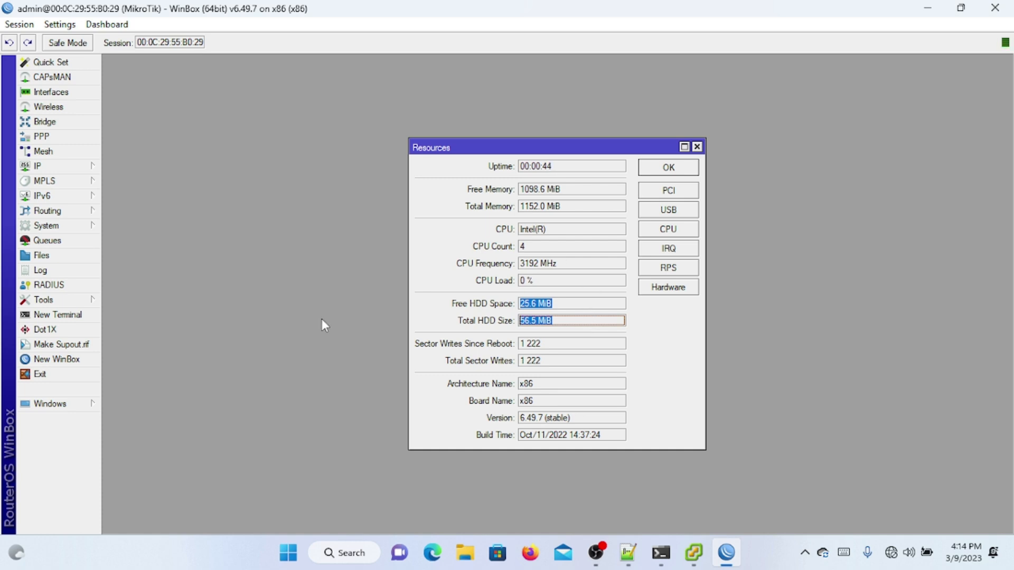
left_click(89, 225)
Step: Select the primary-slave disk, then shut down the router via System > Shutdown and confirm
left_click(120, 199)
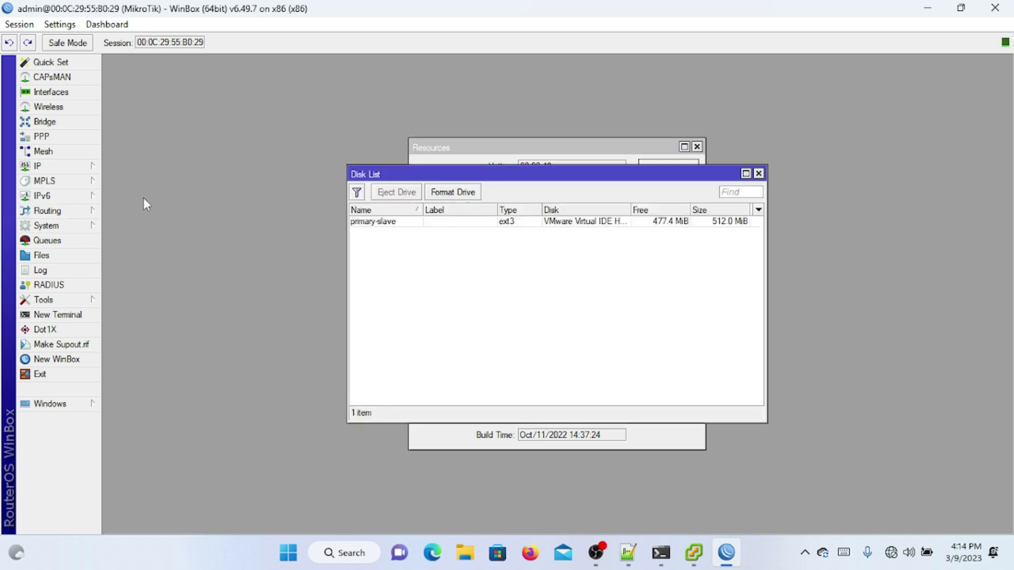
left_click(405, 222)
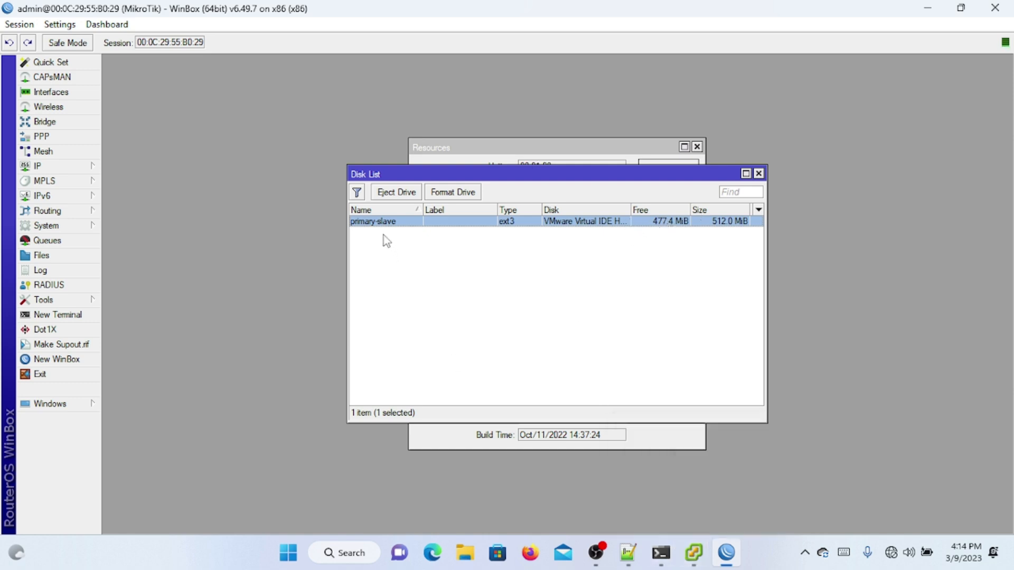
left_click(99, 227)
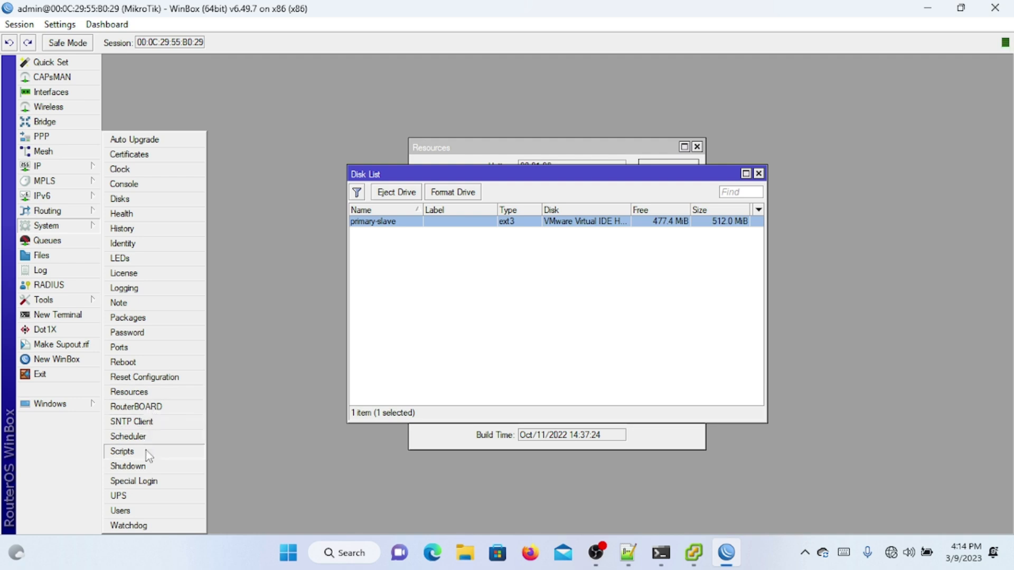
left_click(151, 467)
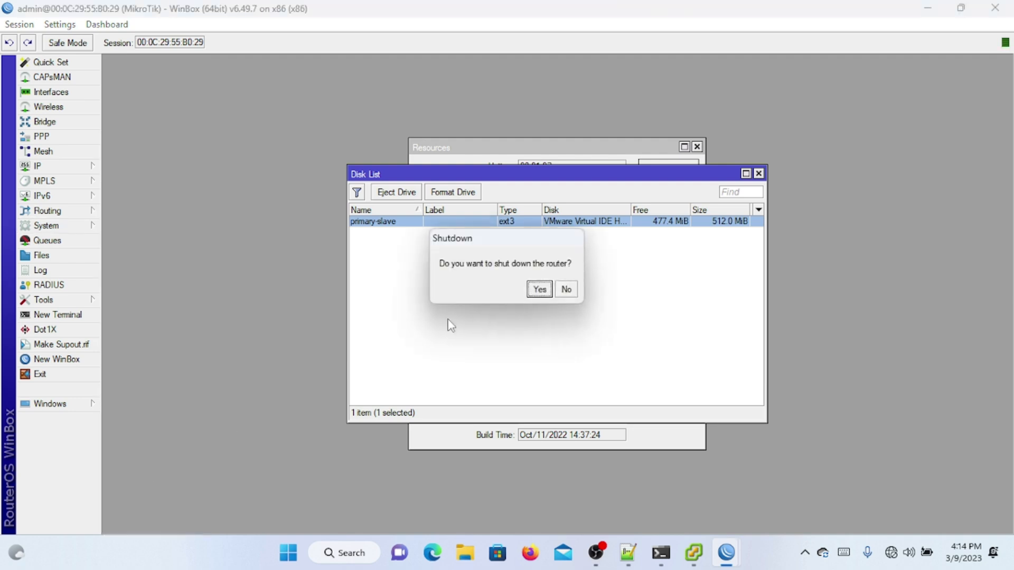
left_click(537, 292)
left_click(693, 552)
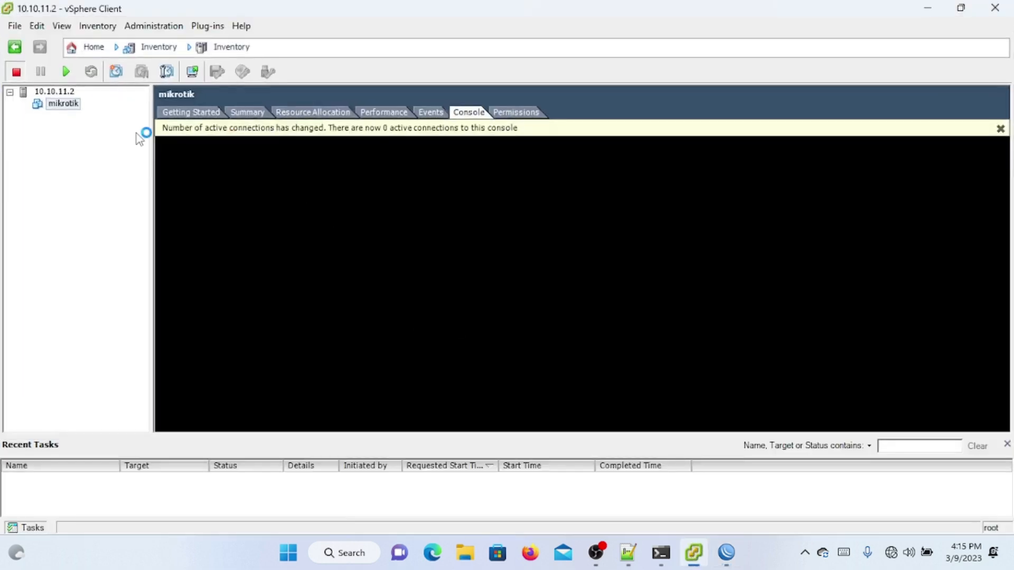
Step: Select the mikrotik VM in host 10.10.11.2's virtual machines and dismiss the hardware upgrade prompt
key("alt+Tab")
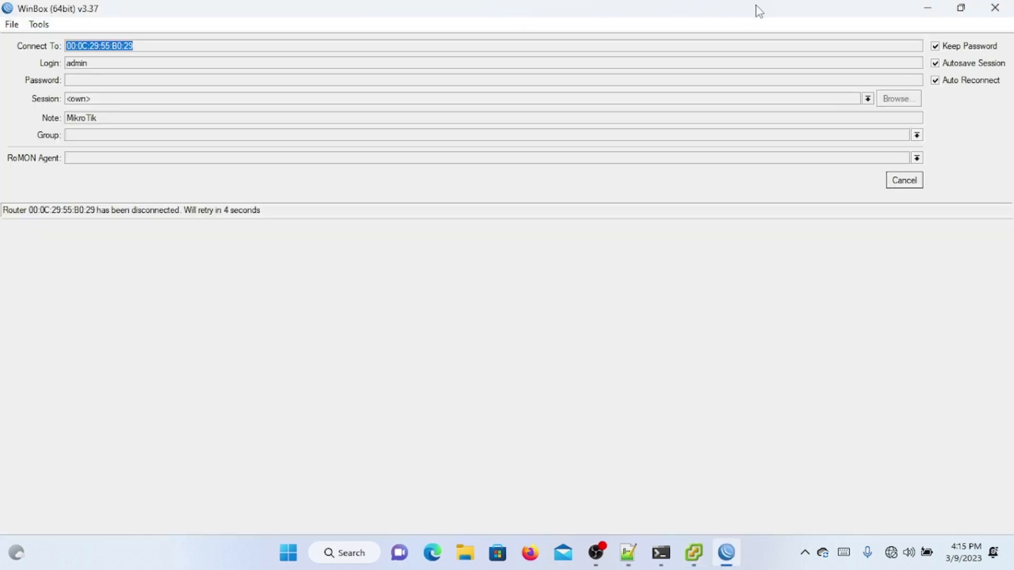
left_click(928, 8)
left_click(63, 92)
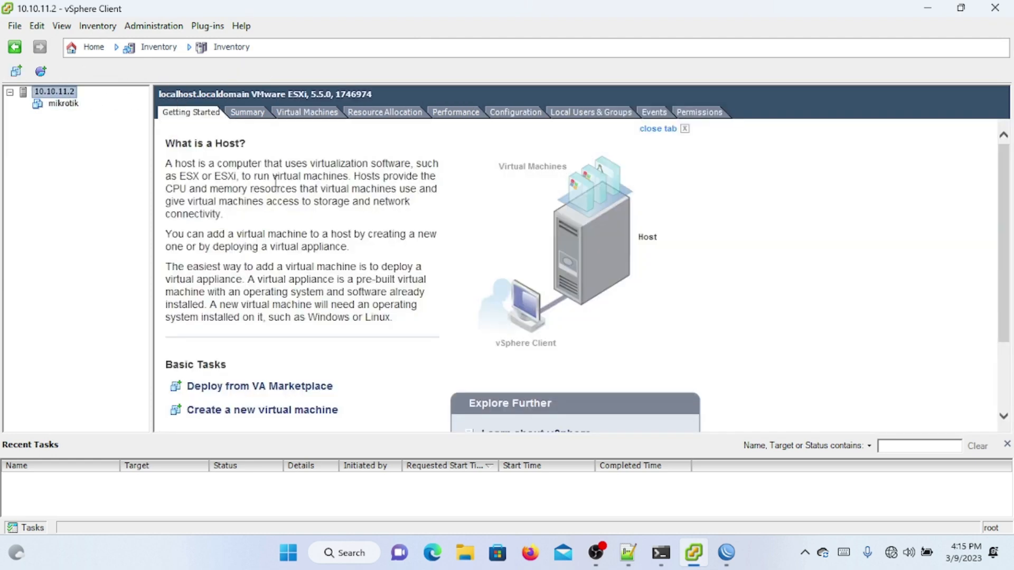
left_click(306, 112)
left_click(253, 165)
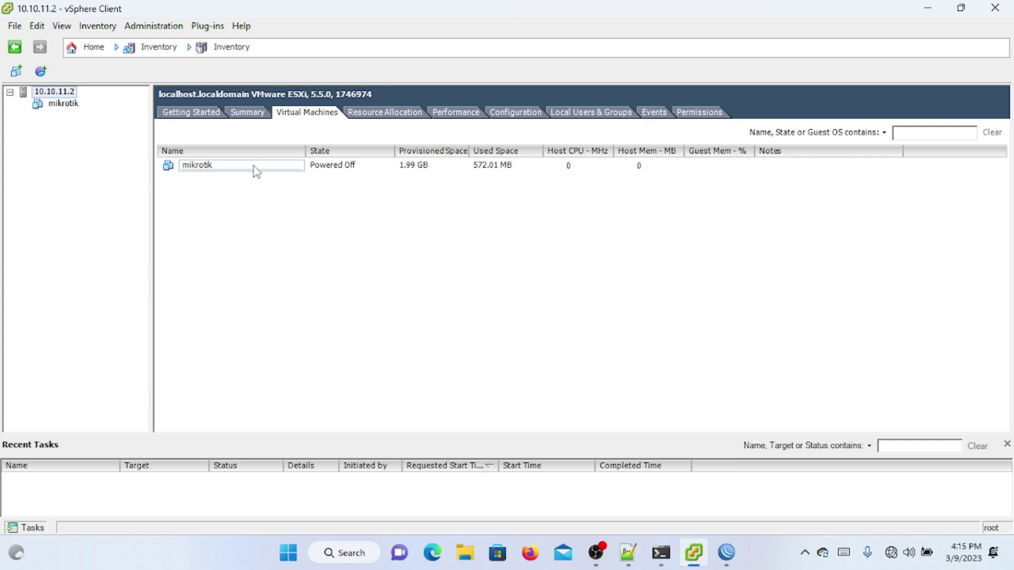
right_click(252, 167)
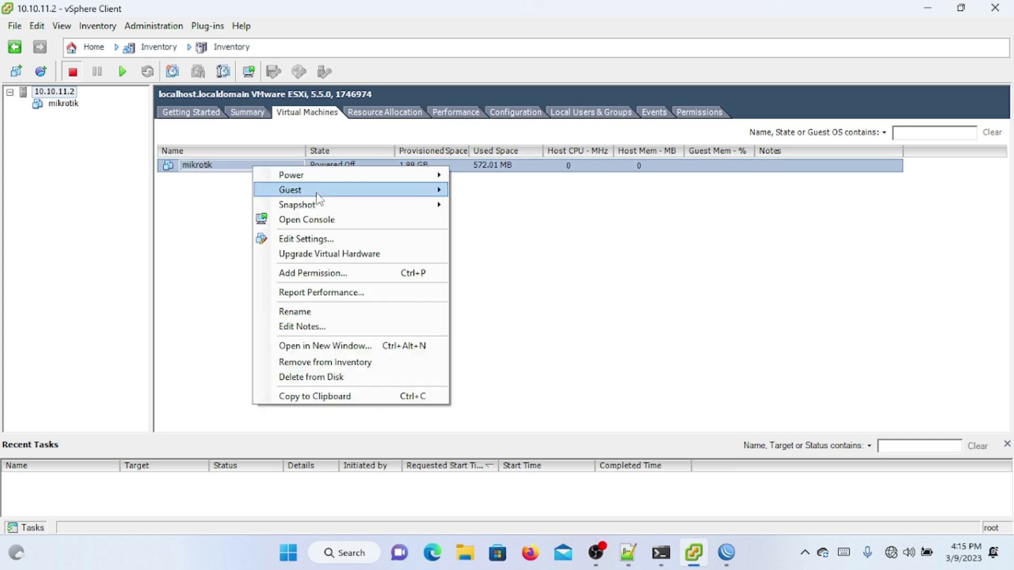
left_click(327, 253)
left_click(623, 369)
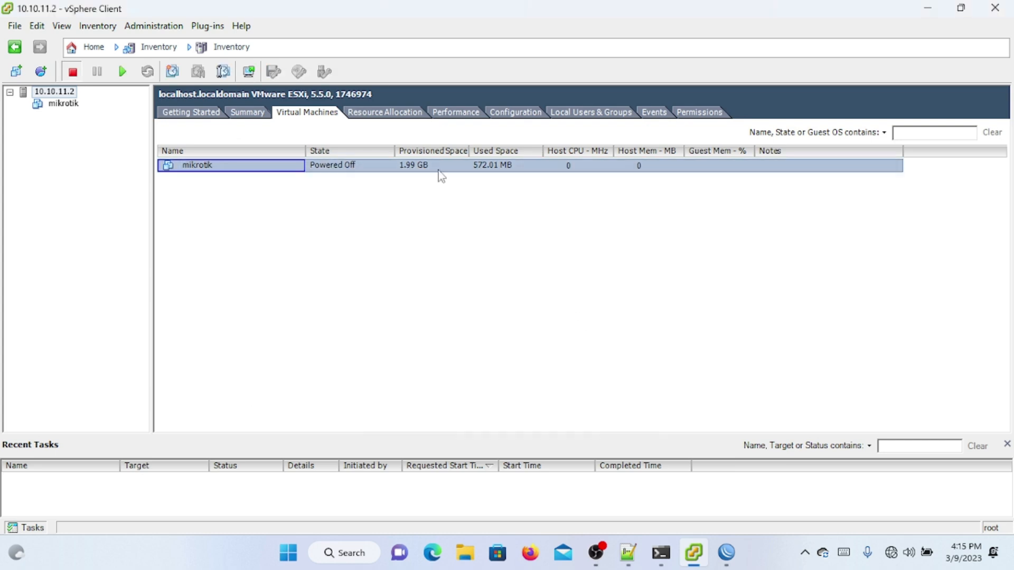
Step: In mikrotik's Edit Settings, inspect Hard disk 2 and start Add Hardware
right_click(398, 165)
left_click(465, 236)
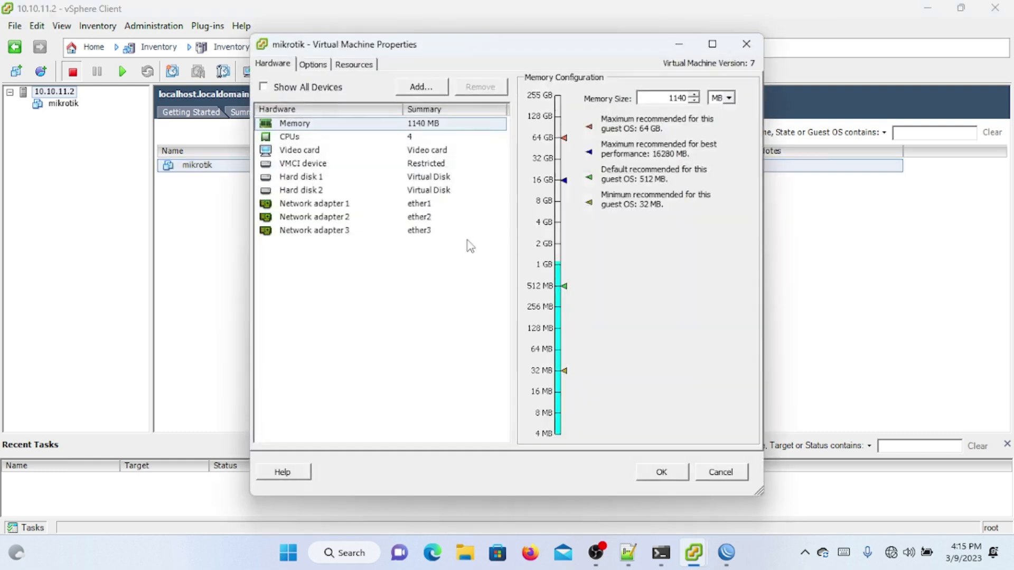
left_click(353, 191)
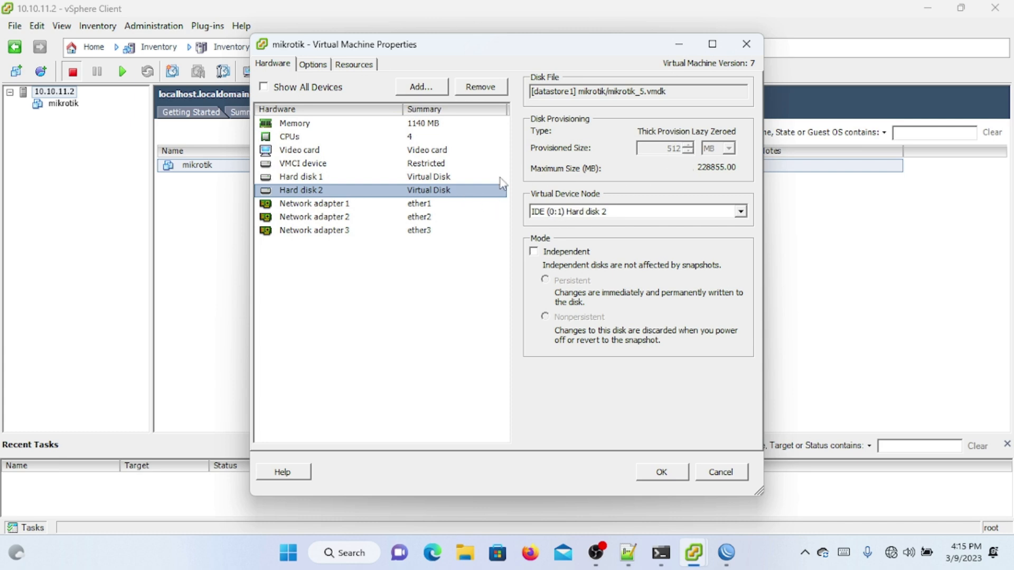
left_click(422, 88)
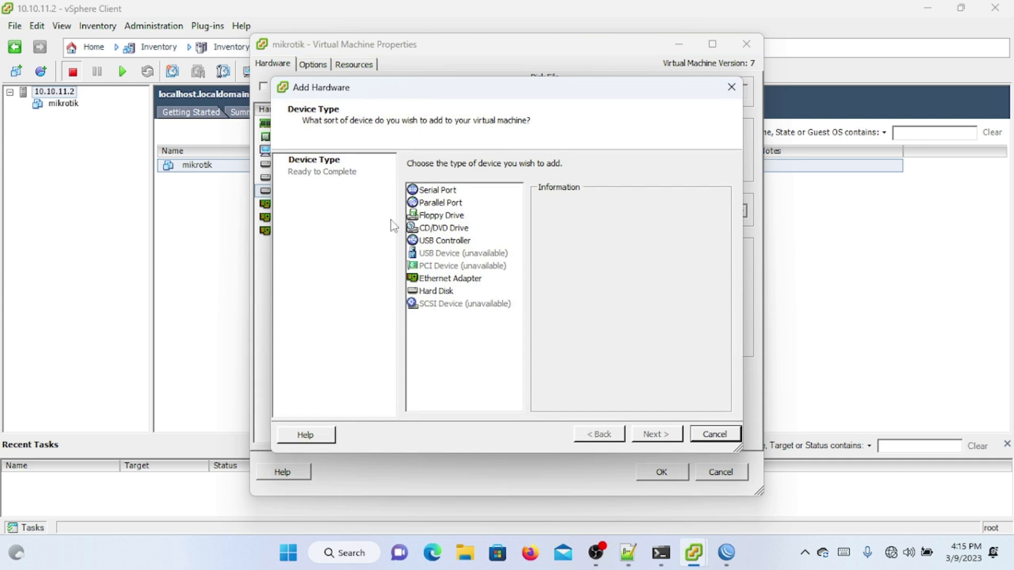
Step: Add a new 2 GB virtual hard disk attached at IDE (1:0)
left_click(442, 291)
left_click(654, 439)
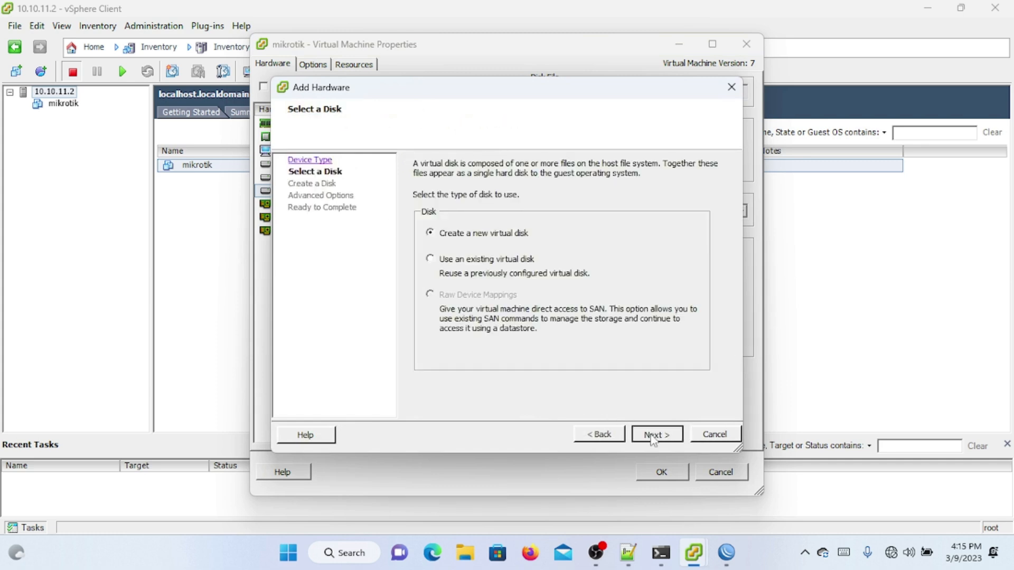
left_click(653, 440)
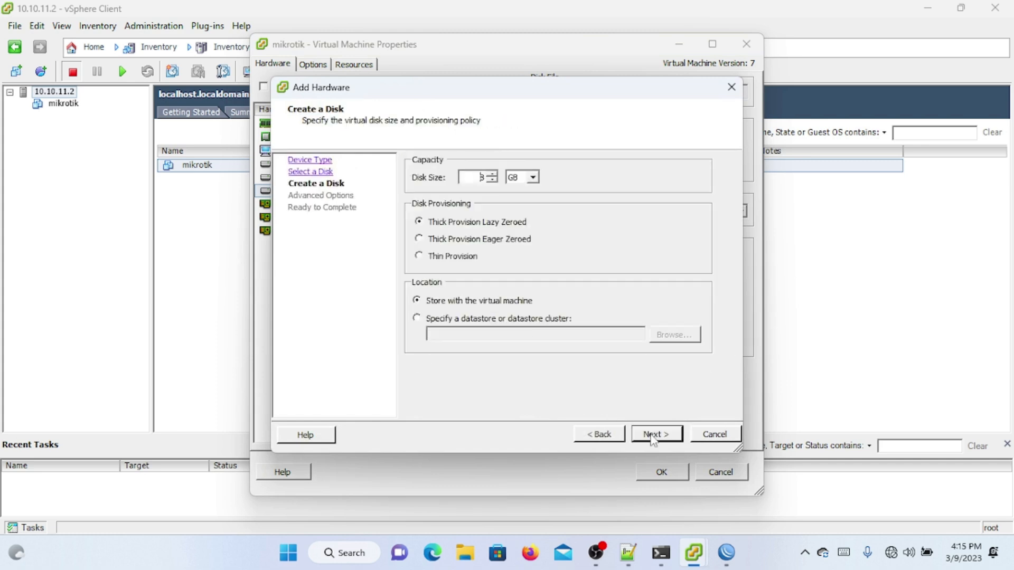
left_click(494, 182)
left_click(654, 434)
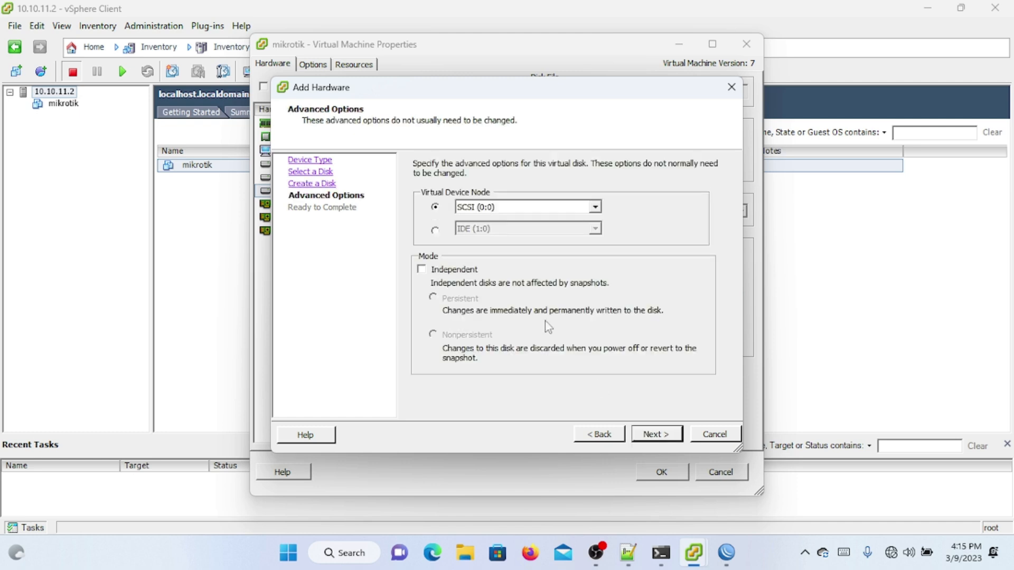
left_click(435, 230)
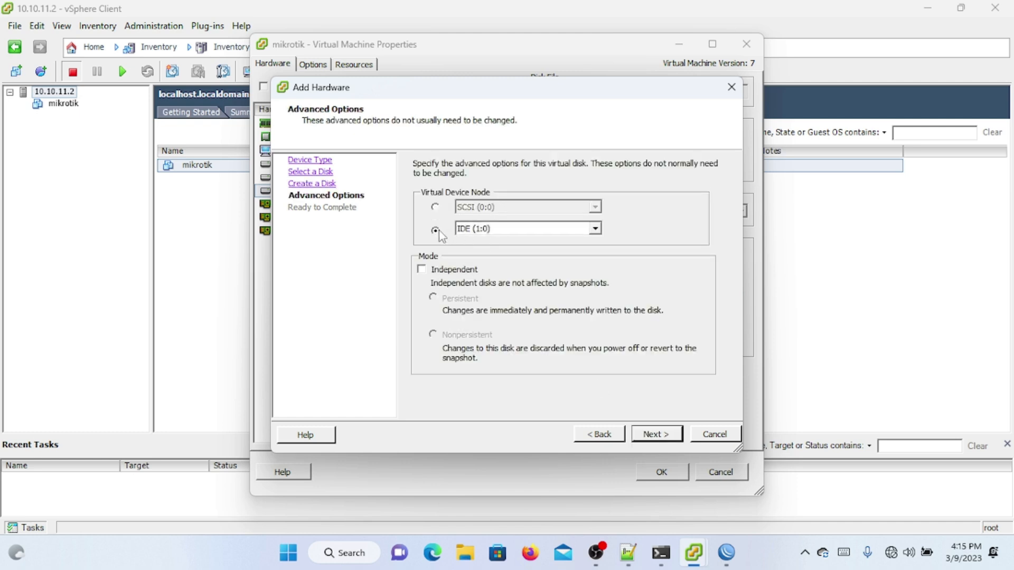
left_click(475, 229)
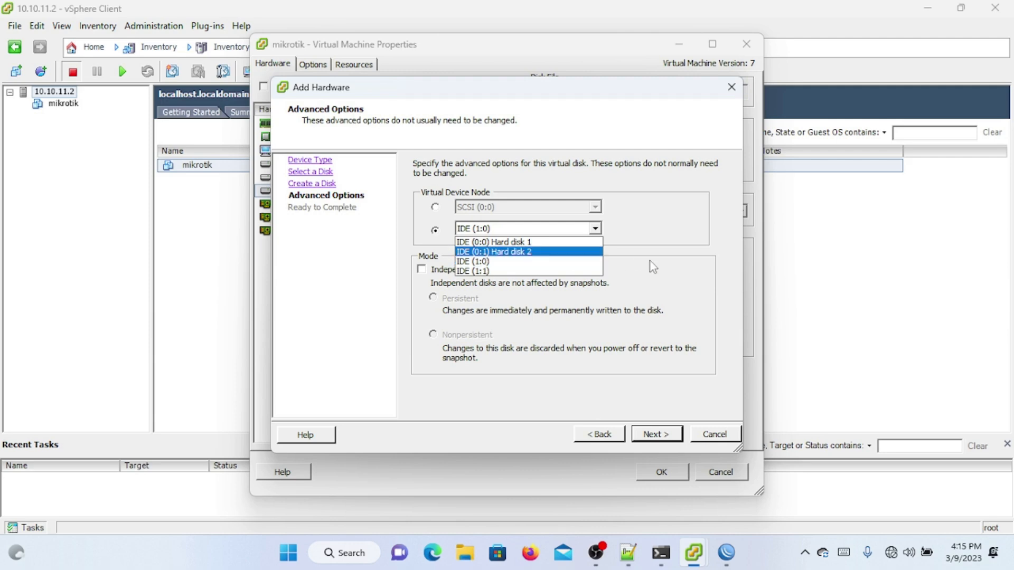
left_click(682, 266)
left_click(658, 435)
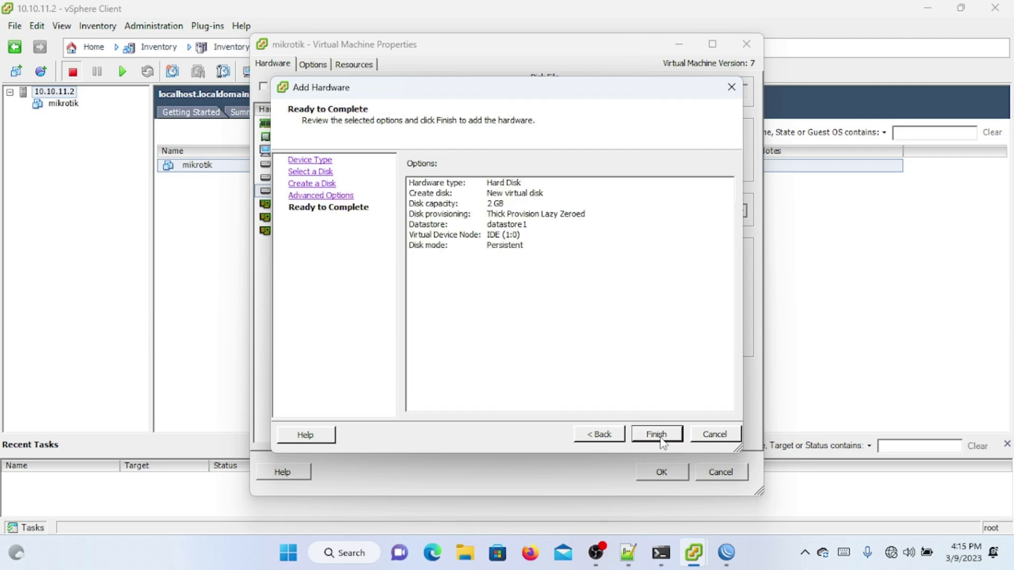
left_click(657, 435)
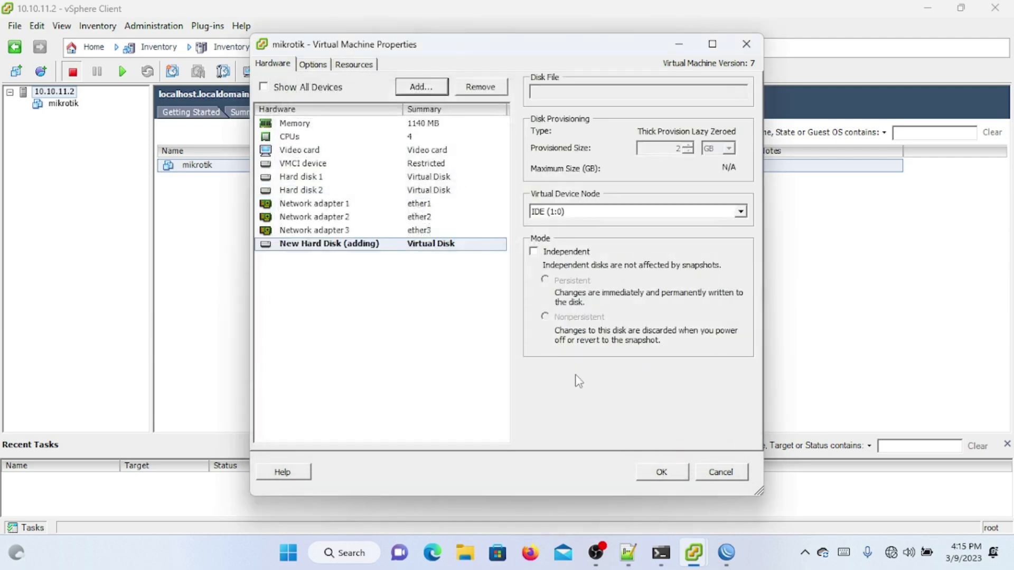
Step: Remove the 512 MB Hard disk 2 and apply the changes
left_click(416, 194)
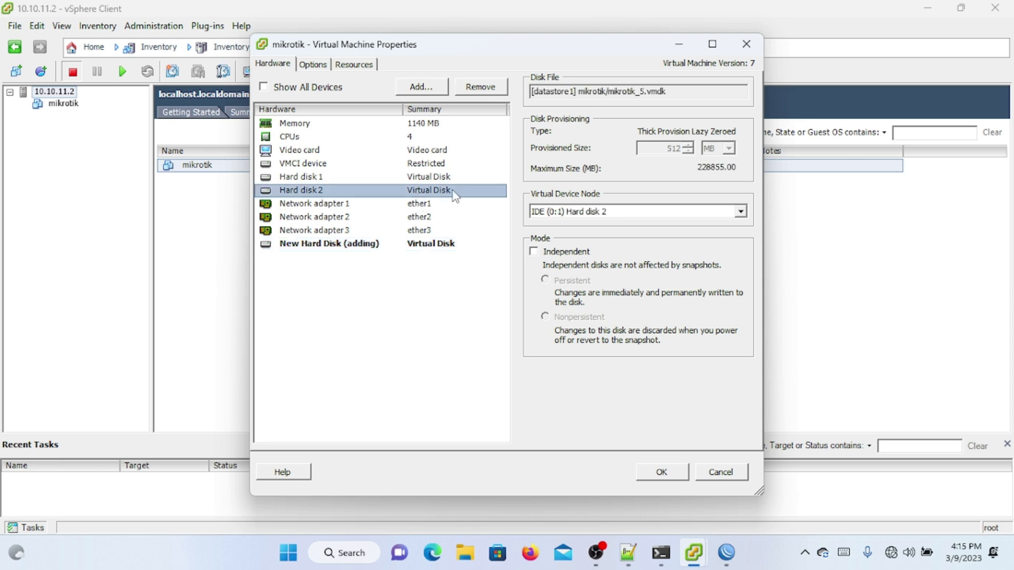
left_click(477, 90)
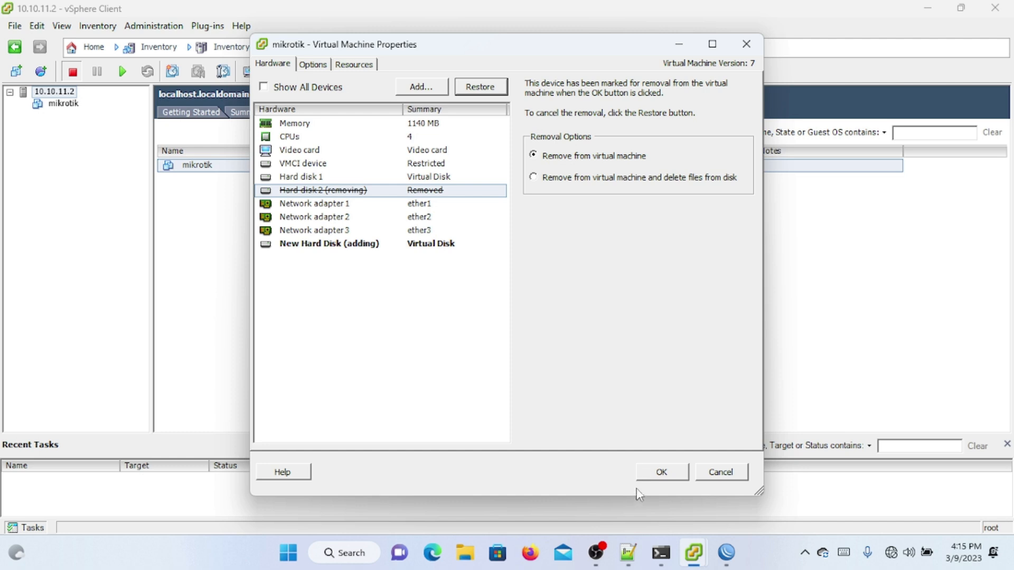
left_click(658, 472)
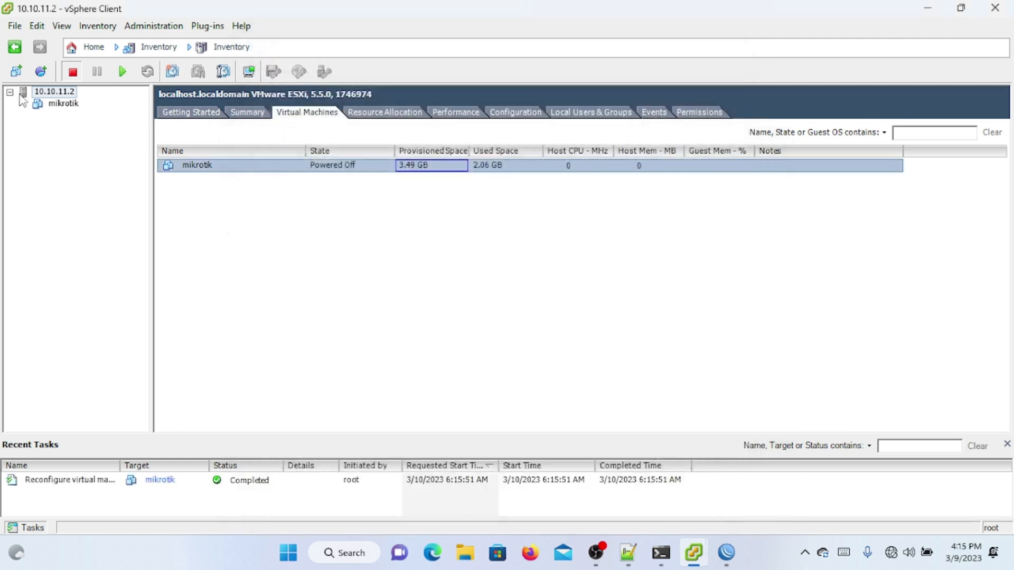
Step: Power on the mikrotik VM, dismiss the console notice, and bring WinBox forward
left_click(73, 105)
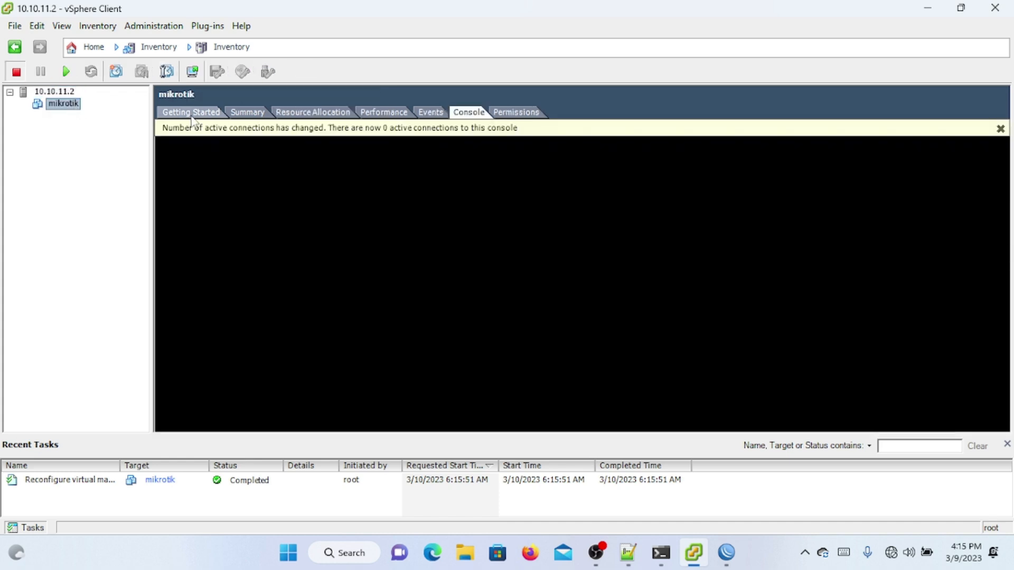
right_click(73, 105)
mouse_move(221, 114)
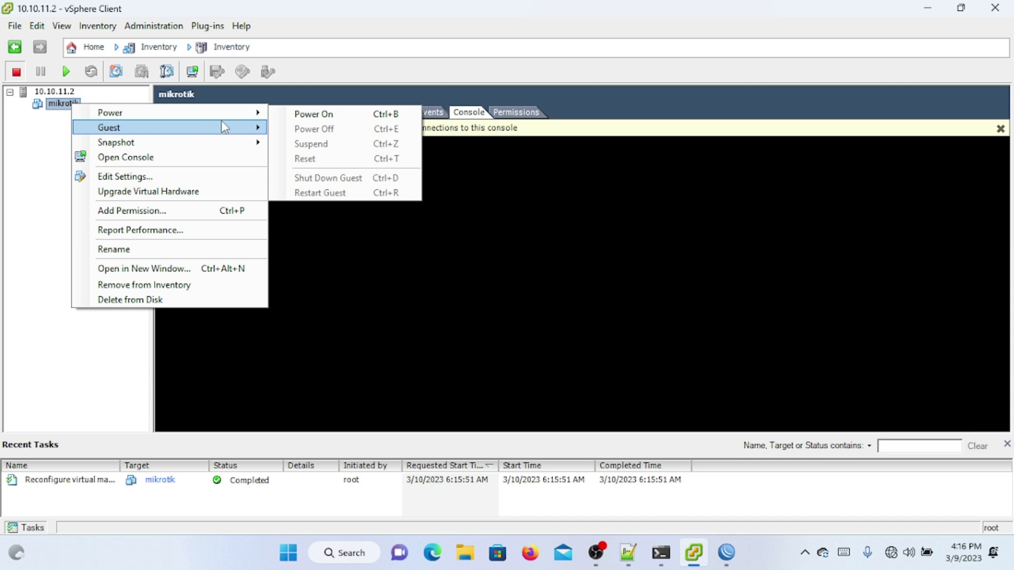
left_click(281, 114)
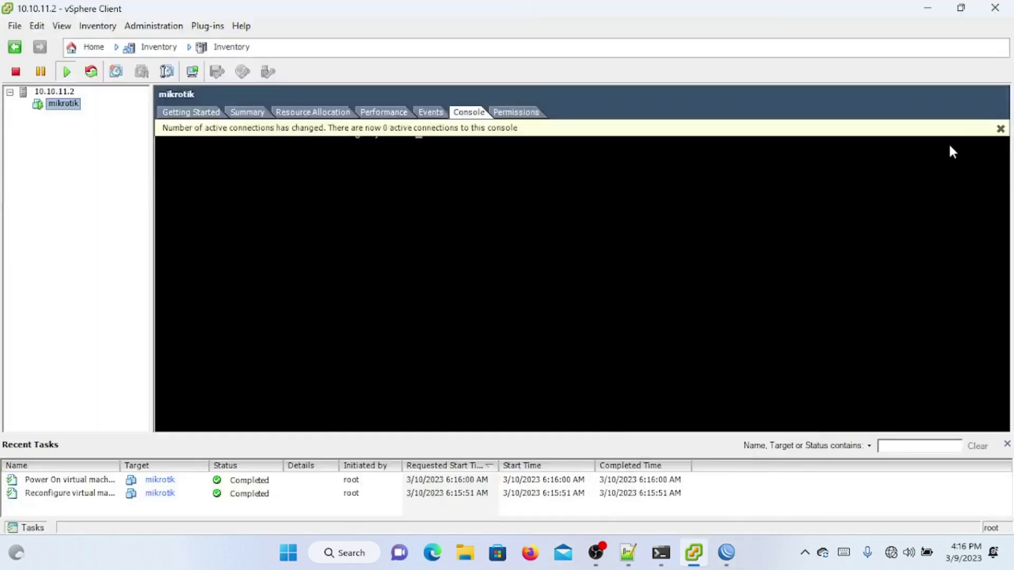
left_click(998, 131)
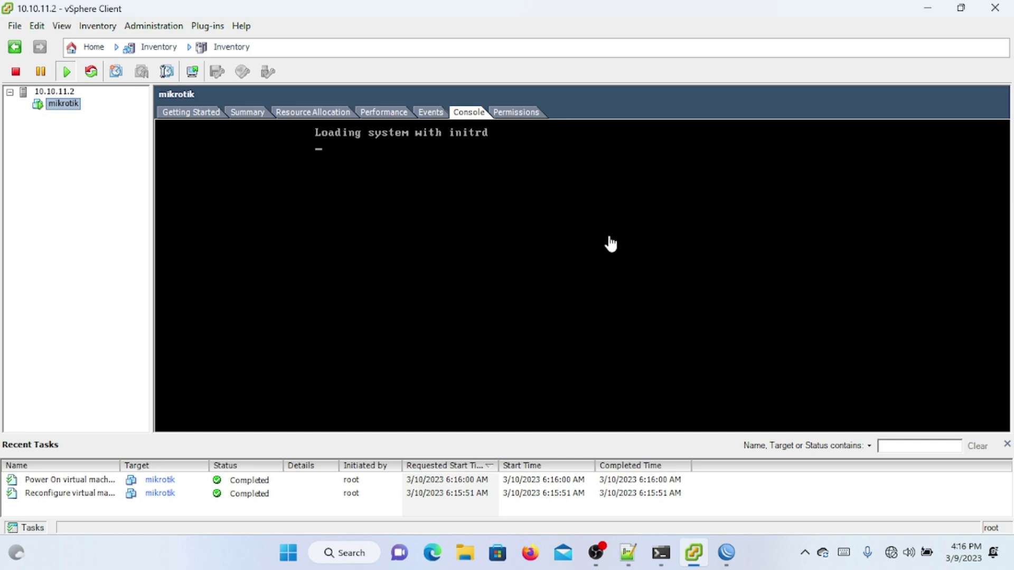
mouse_move(724, 564)
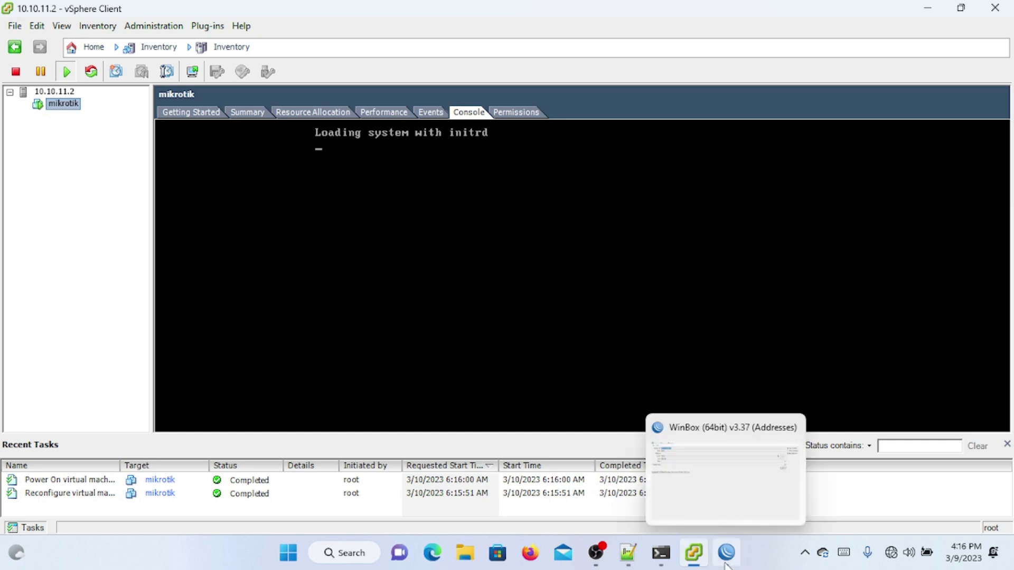
left_click(726, 559)
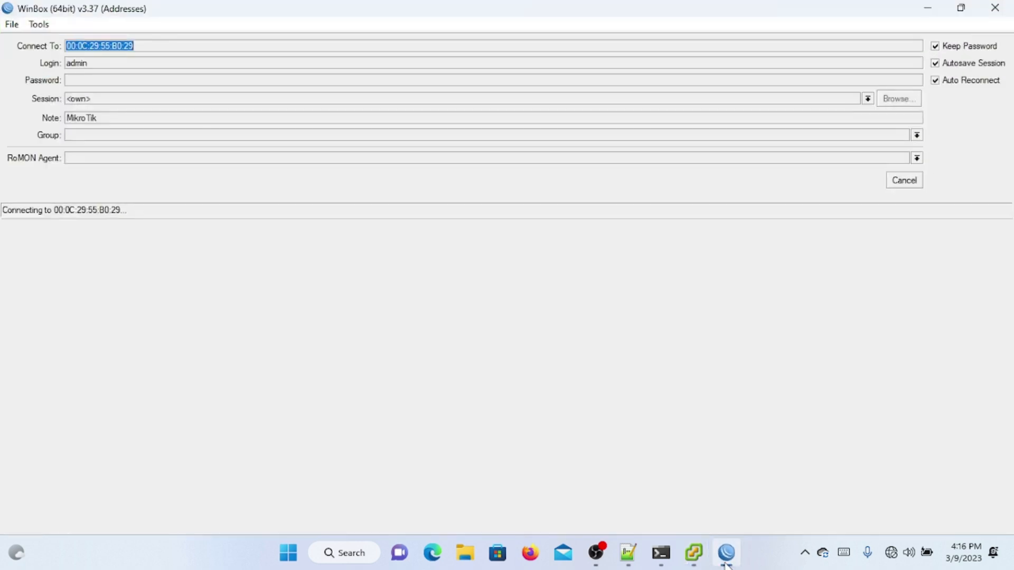
Step: Restore the WinBox window, reconnect to the router, and skip the password change
left_click(915, 181)
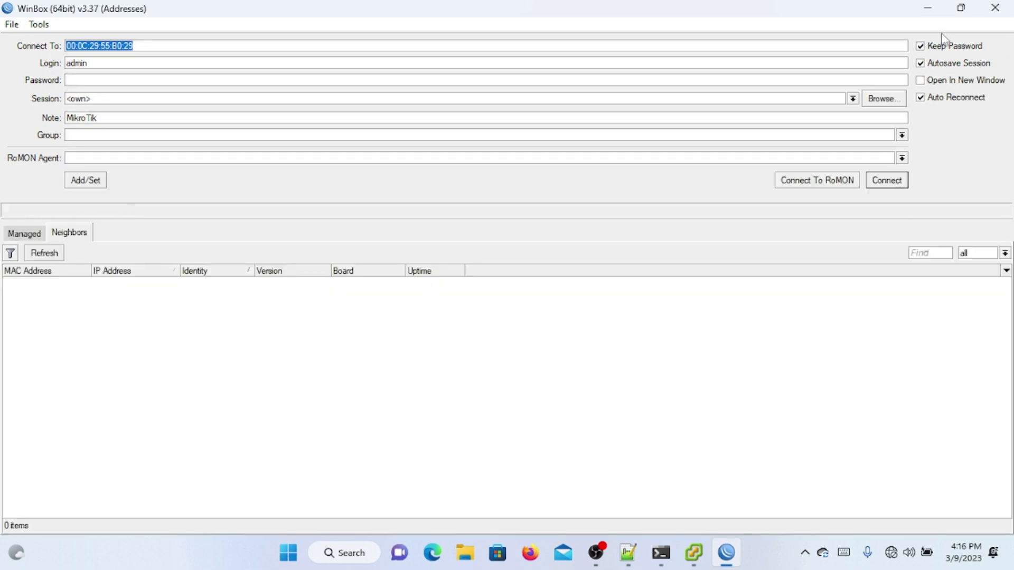
left_click(961, 7)
left_click_drag(369, 17, 836, 119)
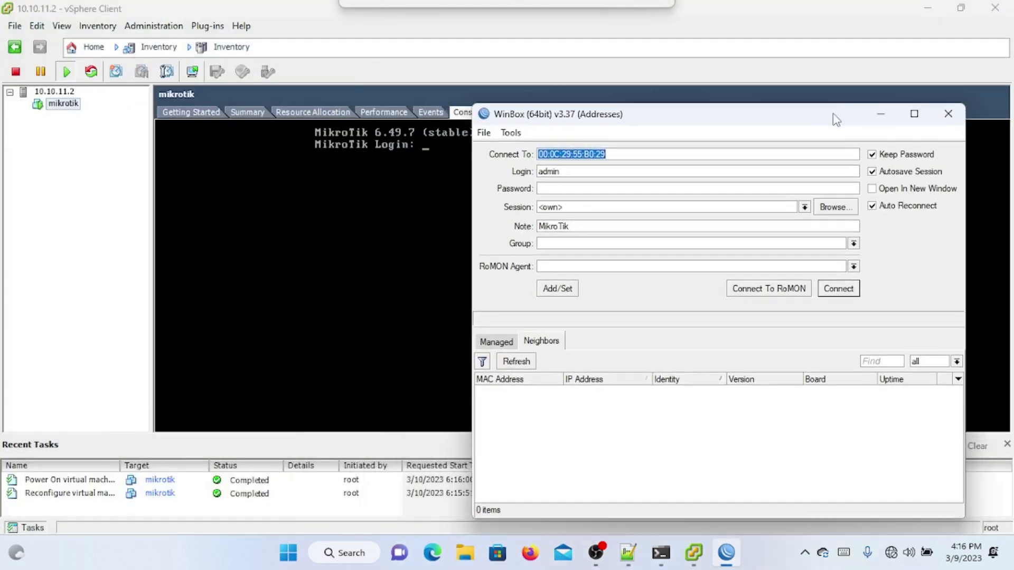
left_click(839, 289)
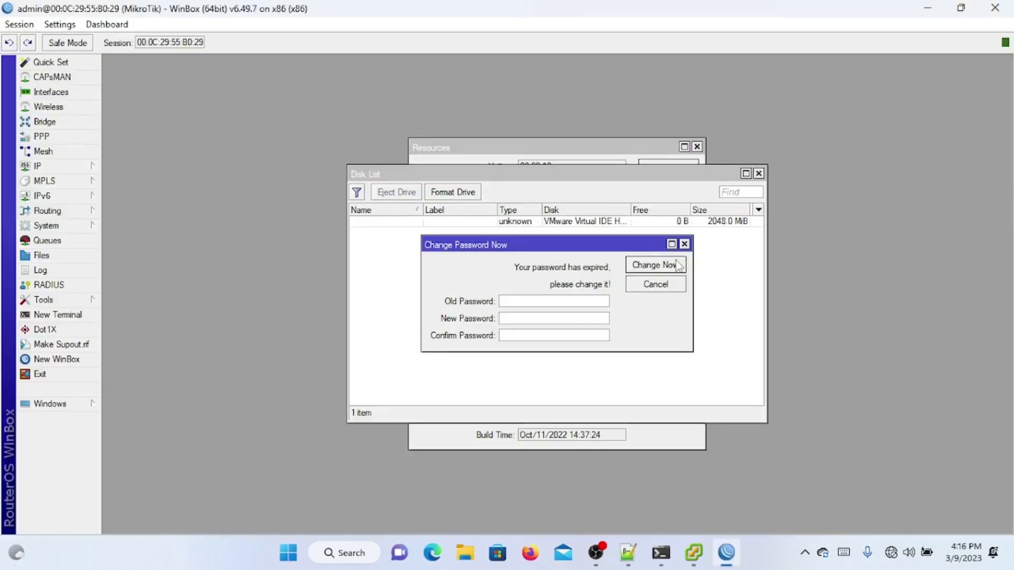
left_click(684, 245)
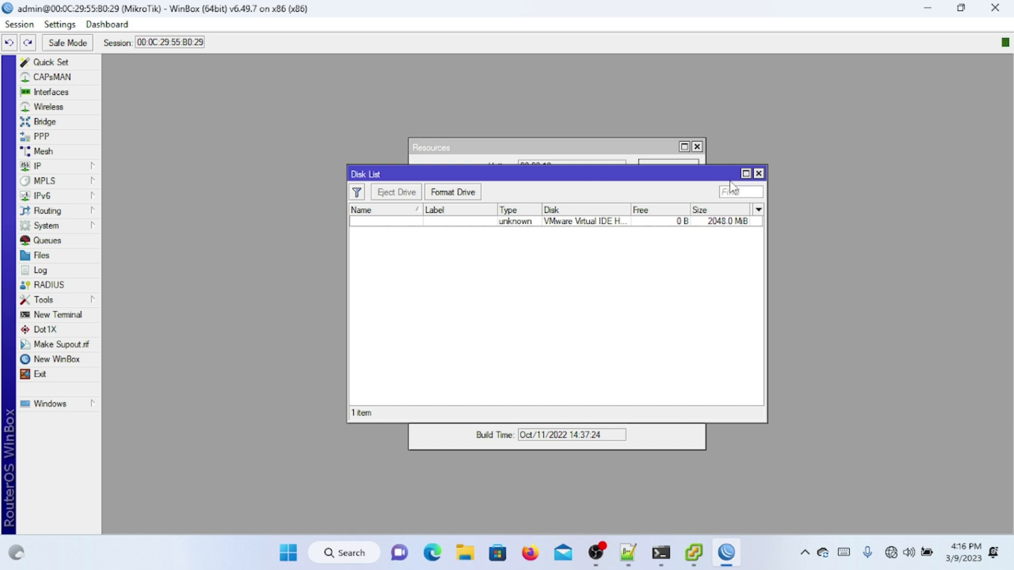
Step: Open System > Disks maximized and show the 2048 MiB VMware IDE drive's details
left_click(758, 174)
left_click(90, 226)
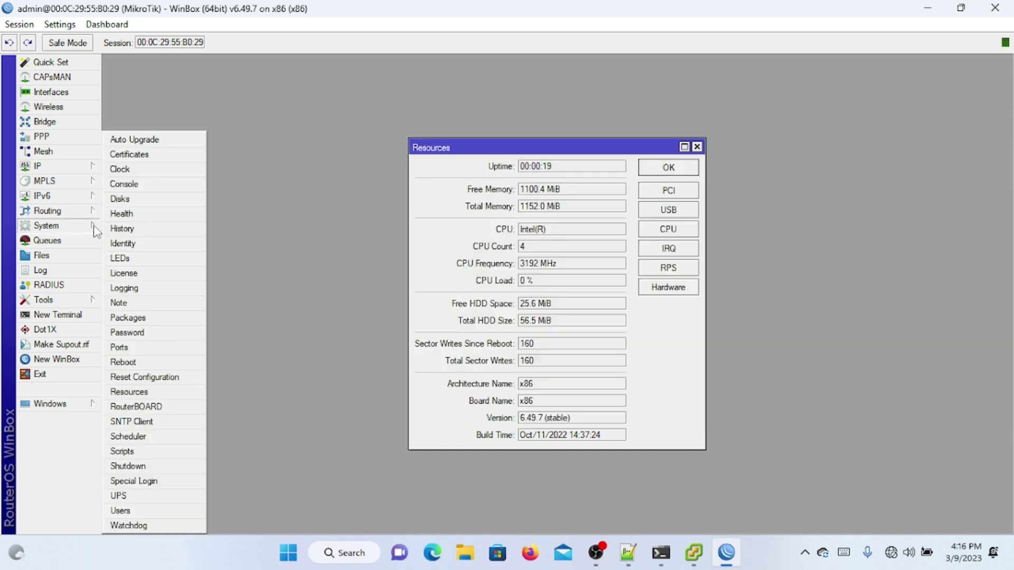
left_click(121, 199)
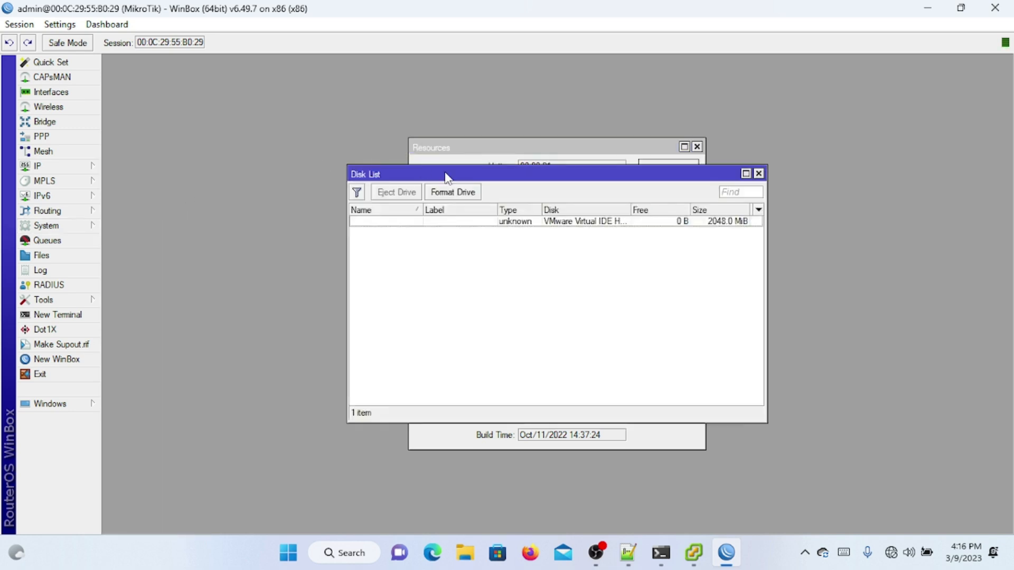
double_click(469, 176)
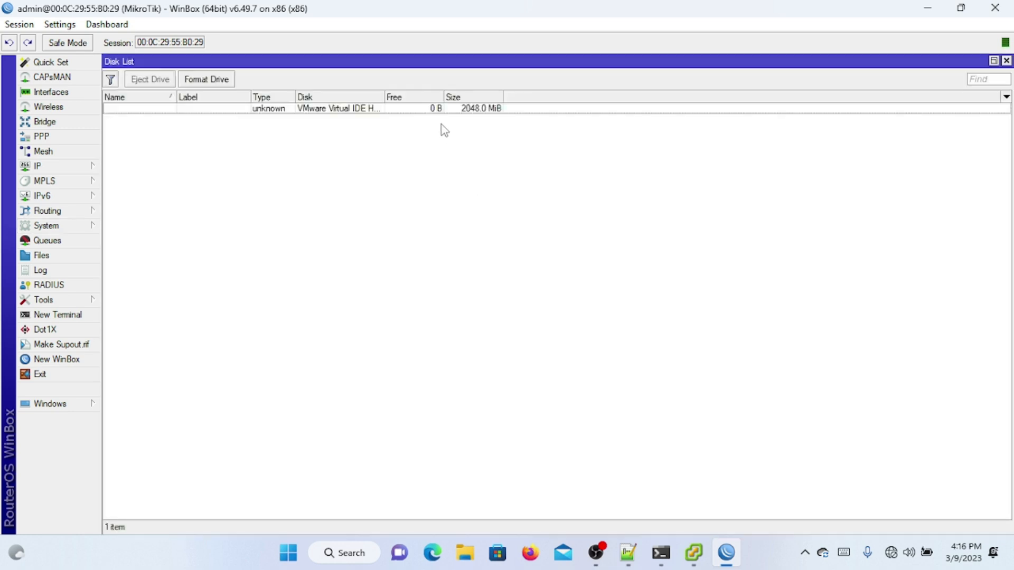
double_click(435, 112)
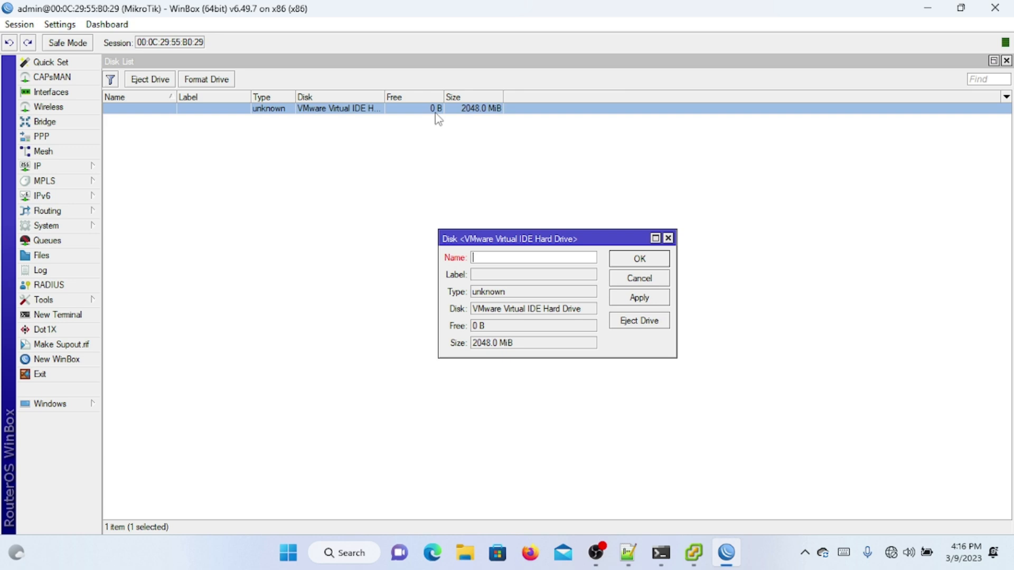
Step: Format the new 2048 MiB VMware drive with the ext3 file system
left_click(628, 281)
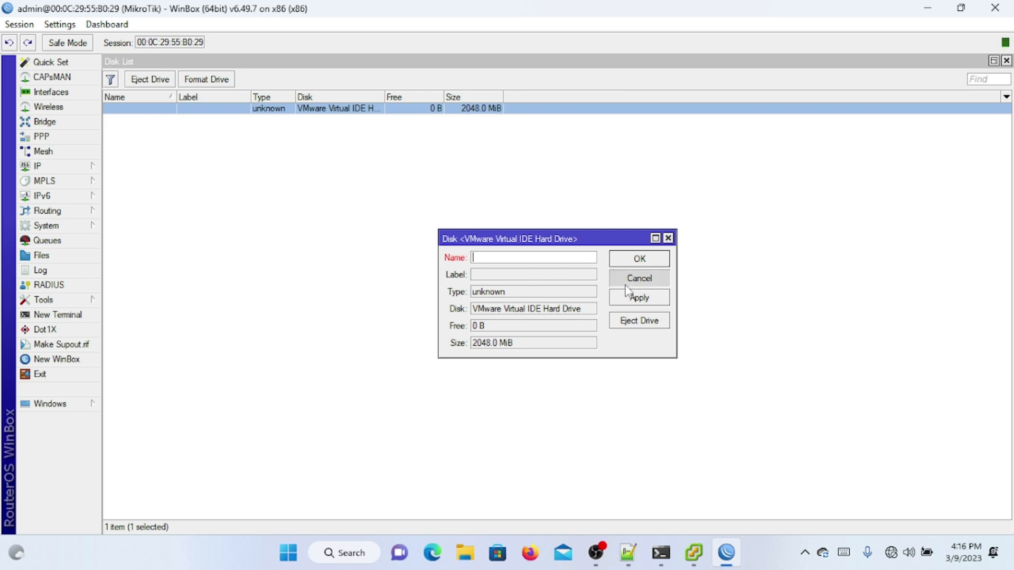
left_click(215, 80)
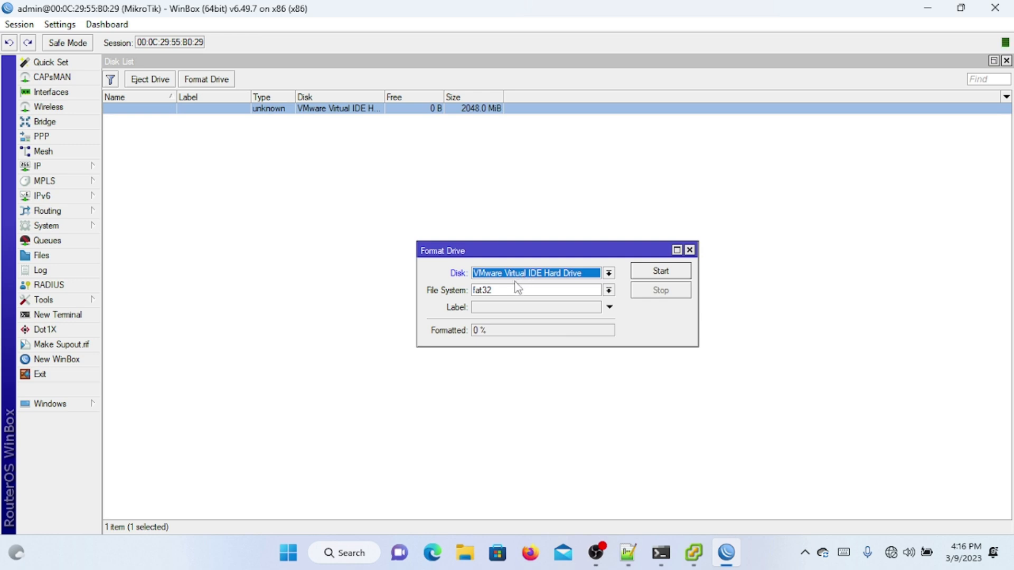
left_click(596, 292)
left_click(552, 302)
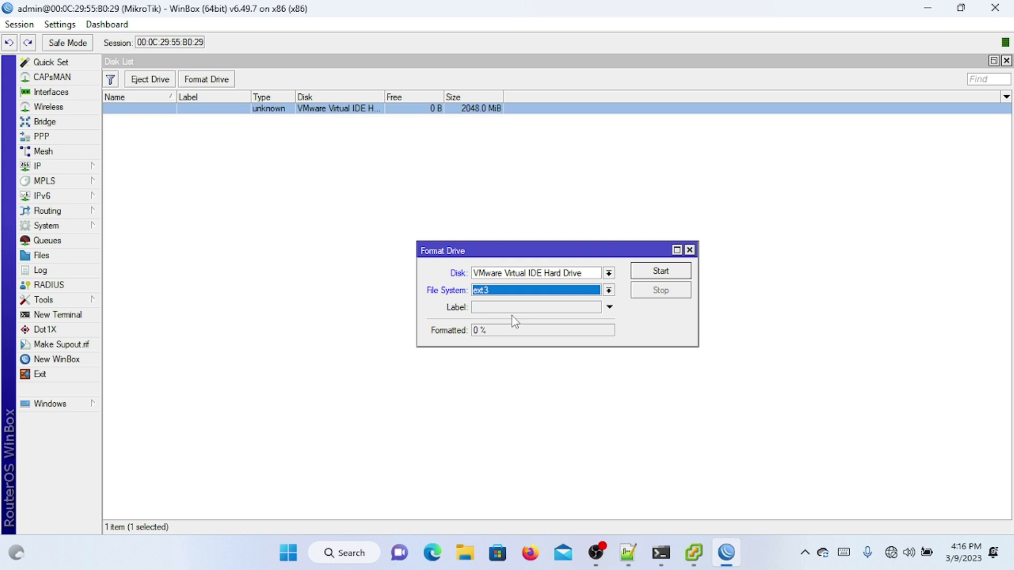
left_click(649, 273)
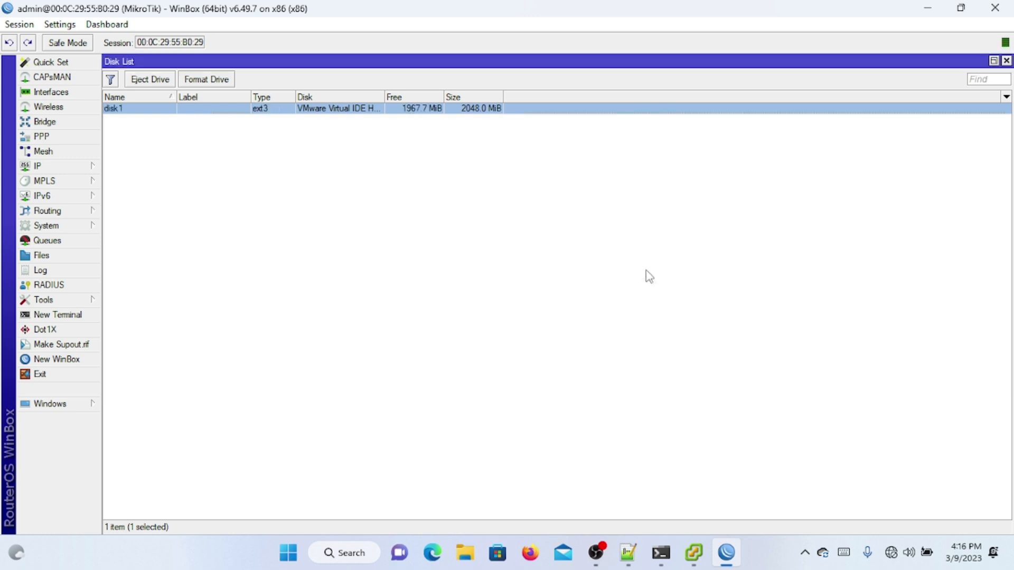
Step: Check disk1 and its lost+found folder in the file list and disk list
left_click(1006, 60)
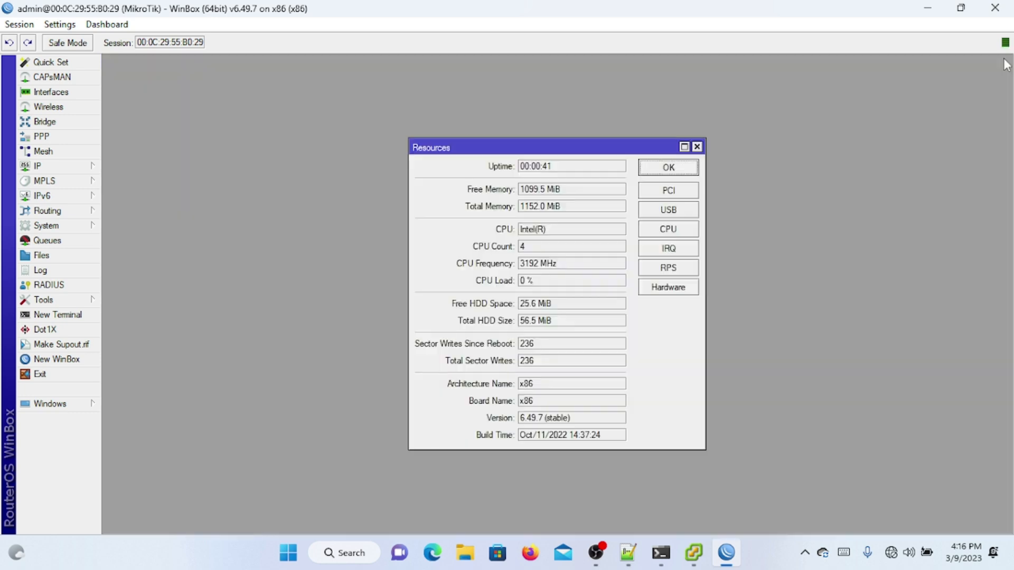
left_click(58, 255)
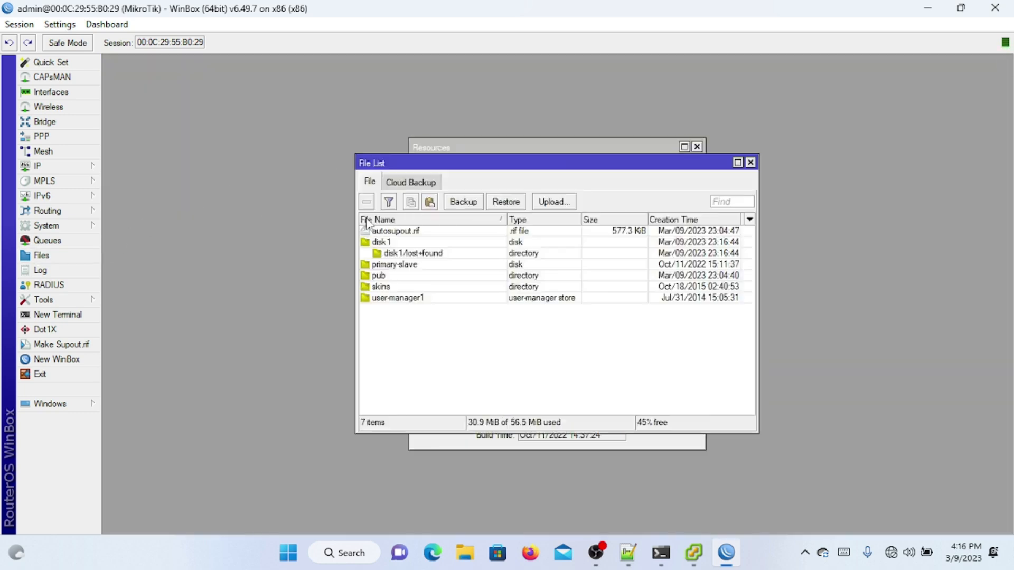
left_click(421, 267)
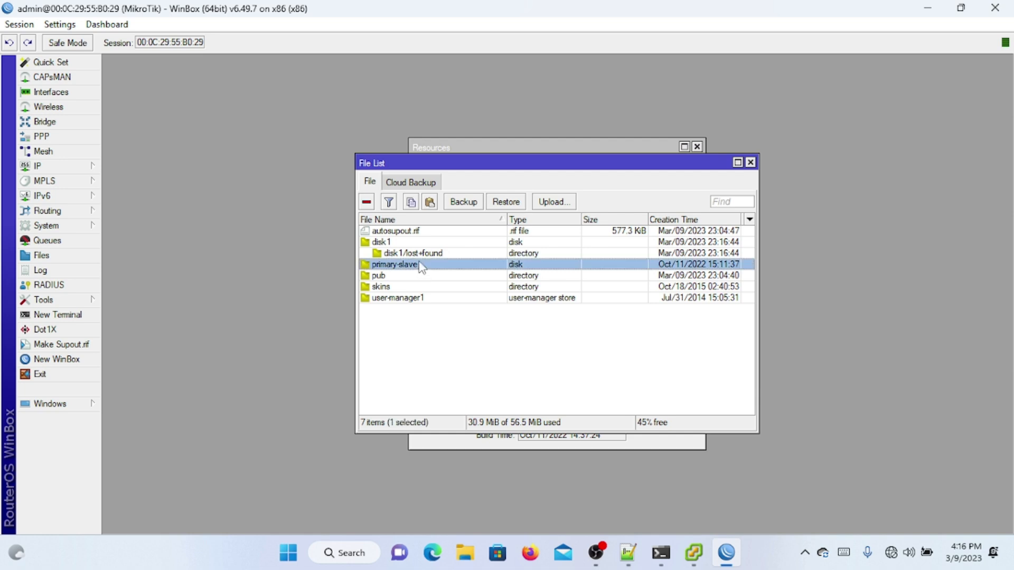
left_click(433, 244)
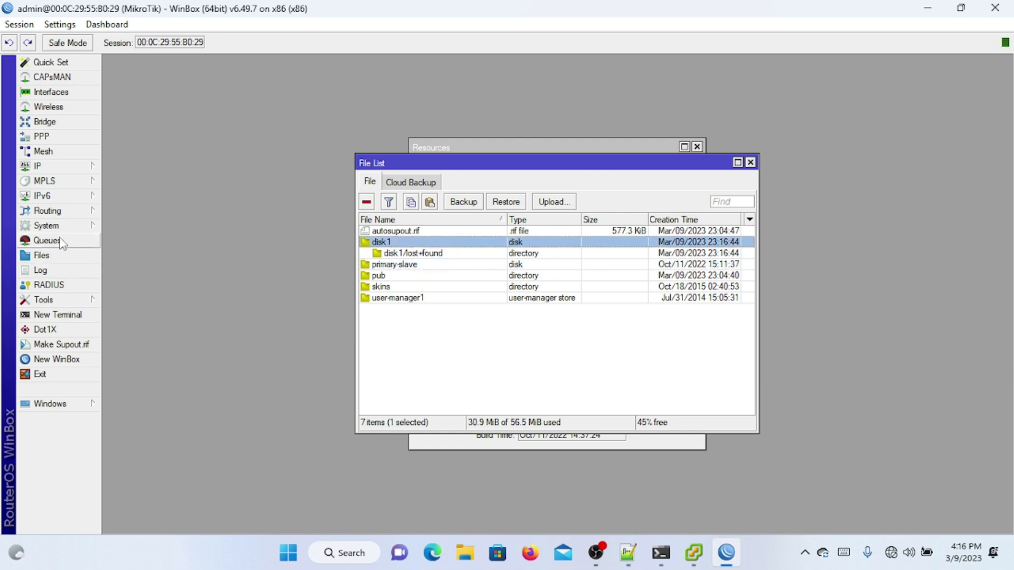
left_click(74, 228)
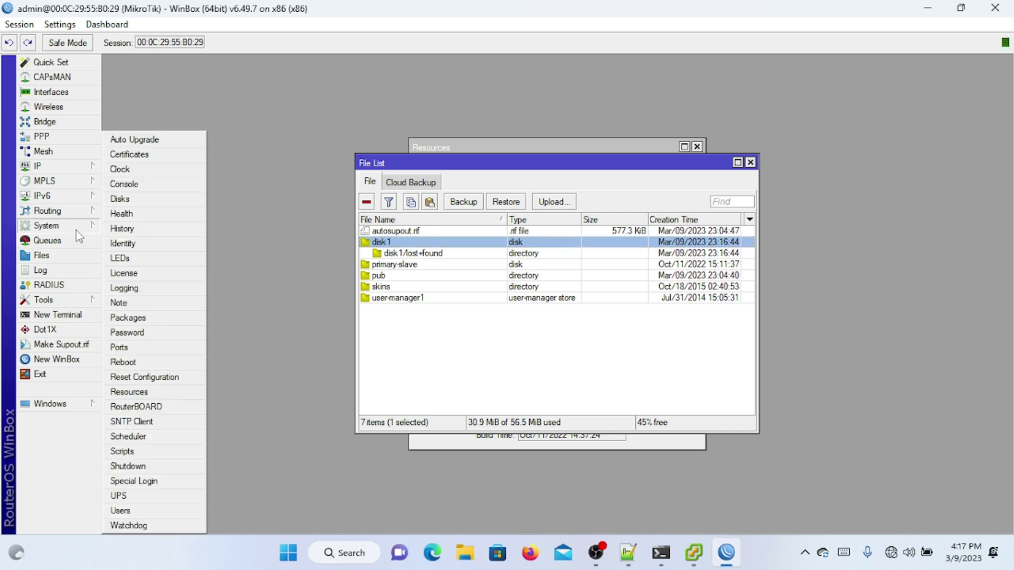
left_click(155, 199)
left_click(151, 108)
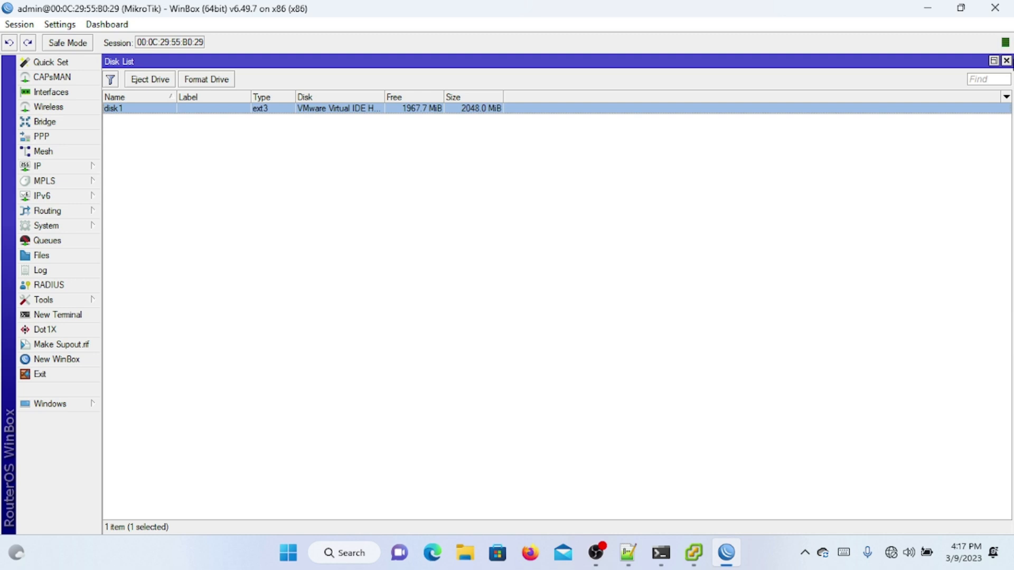
left_click(1007, 62)
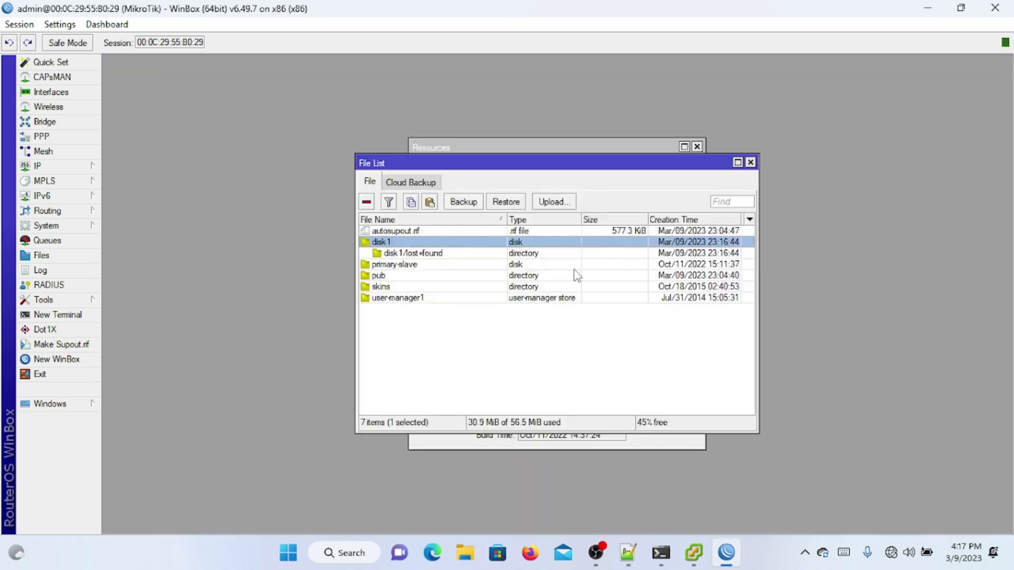
left_click(526, 254)
key("Up")
Step: Inspect the default hotspot server profile, leaving its HTML directory as hotspot
left_click(68, 166)
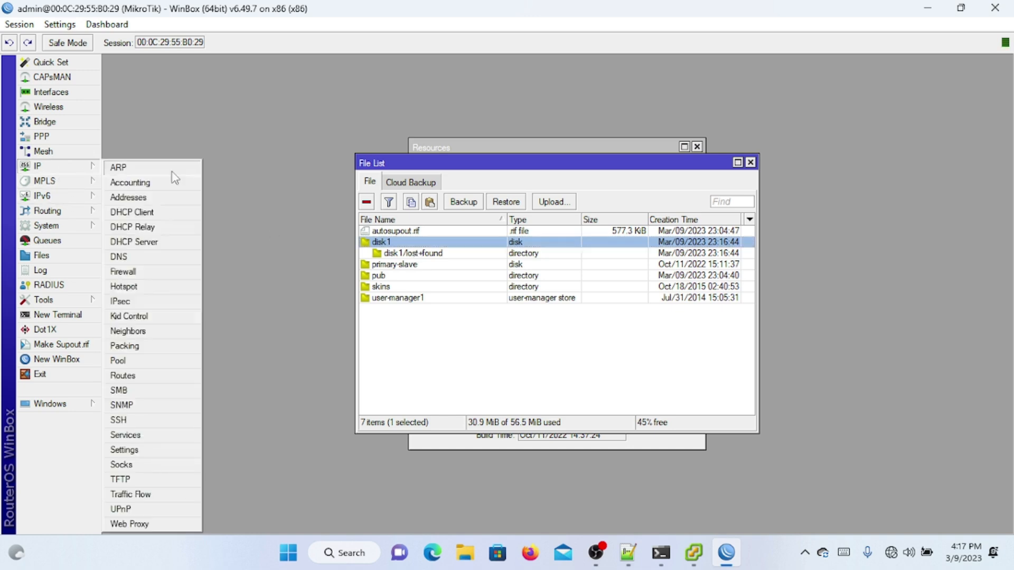
left_click(159, 285)
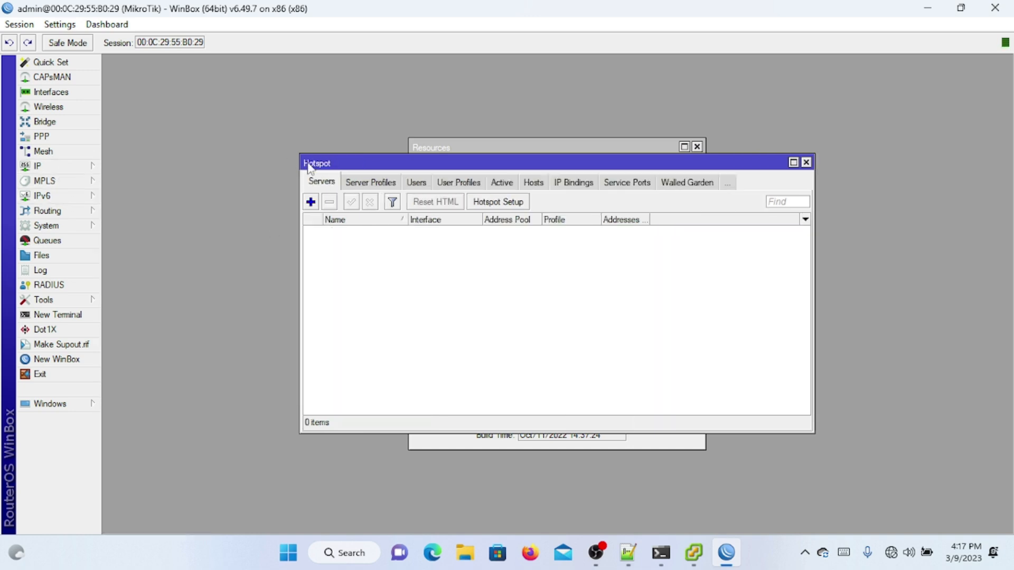
left_click(344, 186)
double_click(365, 232)
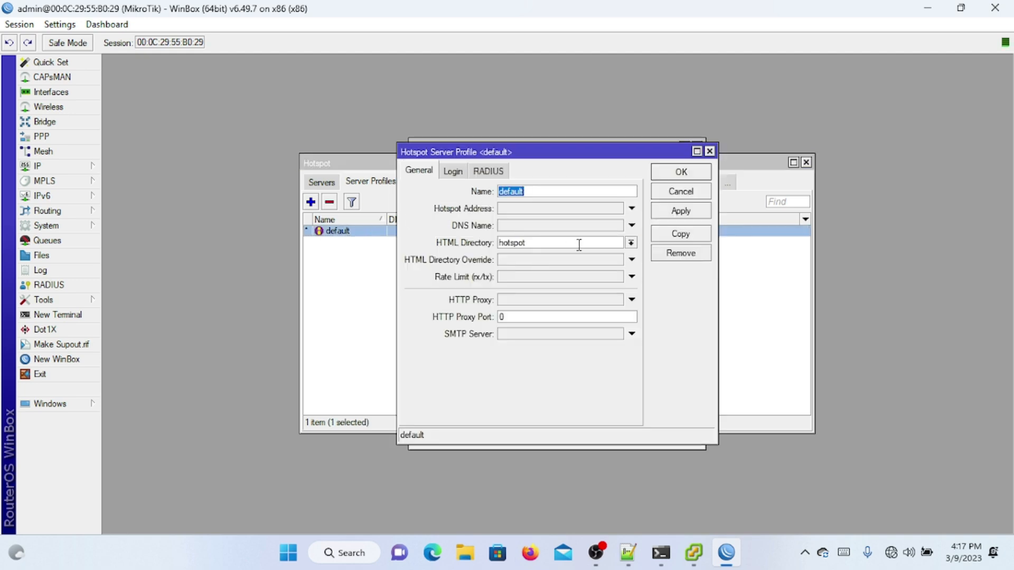
left_click(631, 242)
left_click(708, 191)
left_click(708, 190)
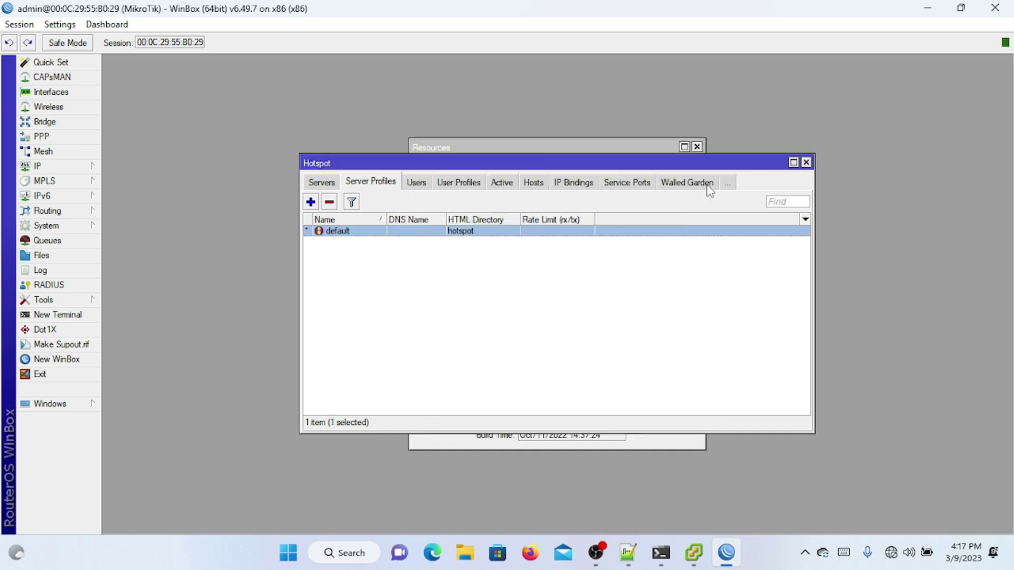
Step: Close the hotspot, file and system resources windows and exit WinBox
left_click(806, 162)
left_click(750, 162)
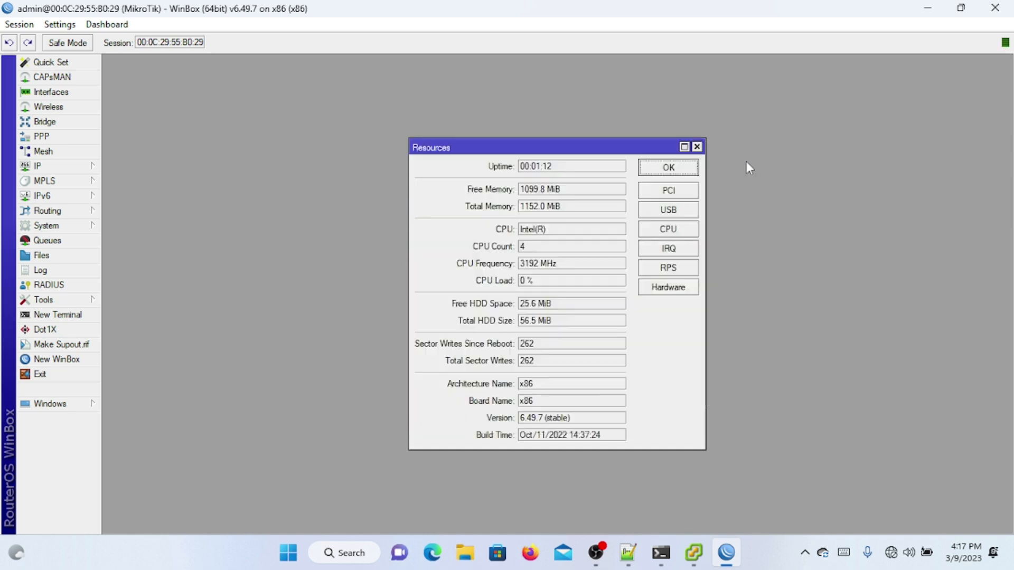
left_click(697, 146)
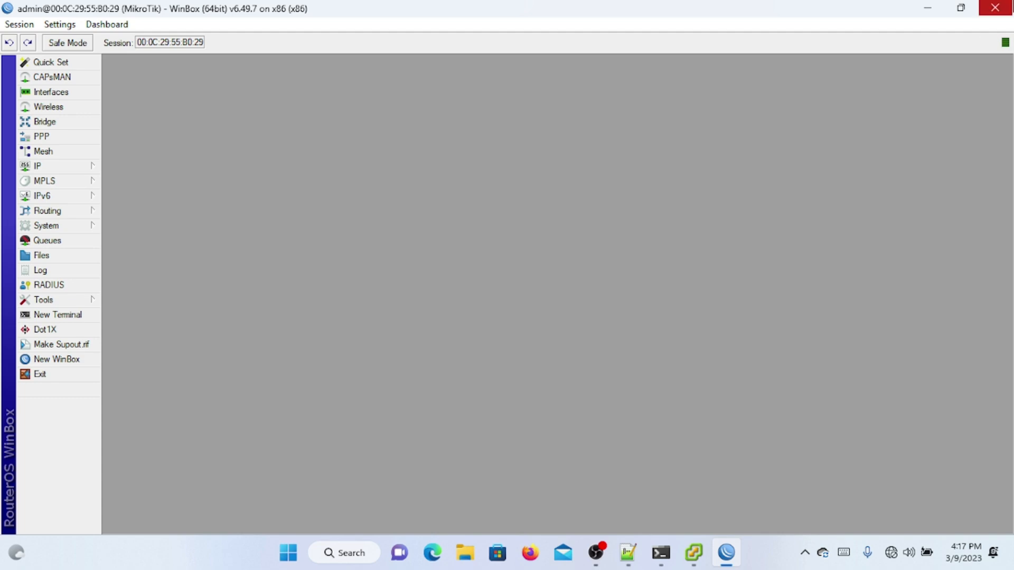
left_click(995, 7)
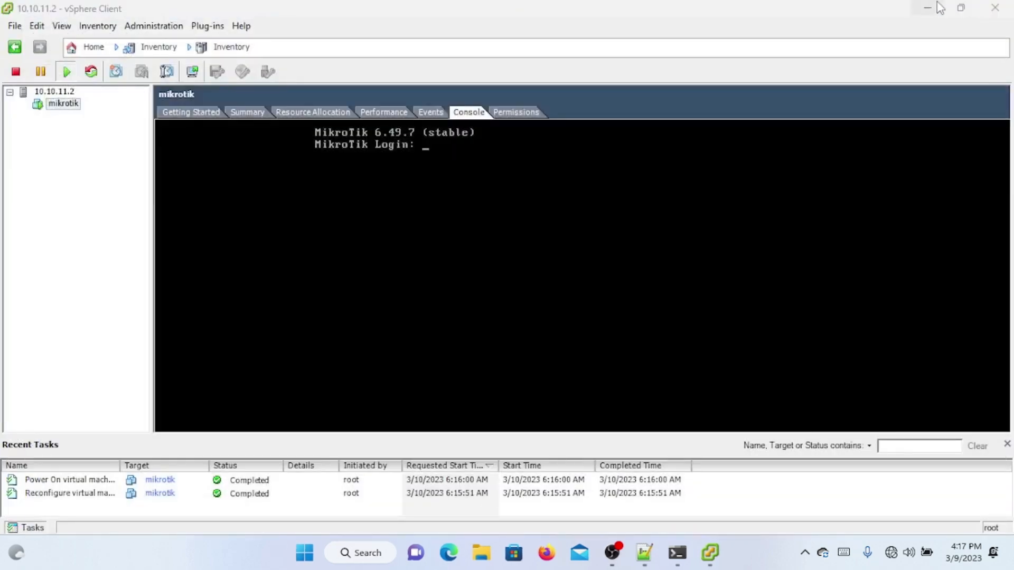
Step: Open Control Panel's Network and Sharing Center and list the network adapters
left_click(934, 6)
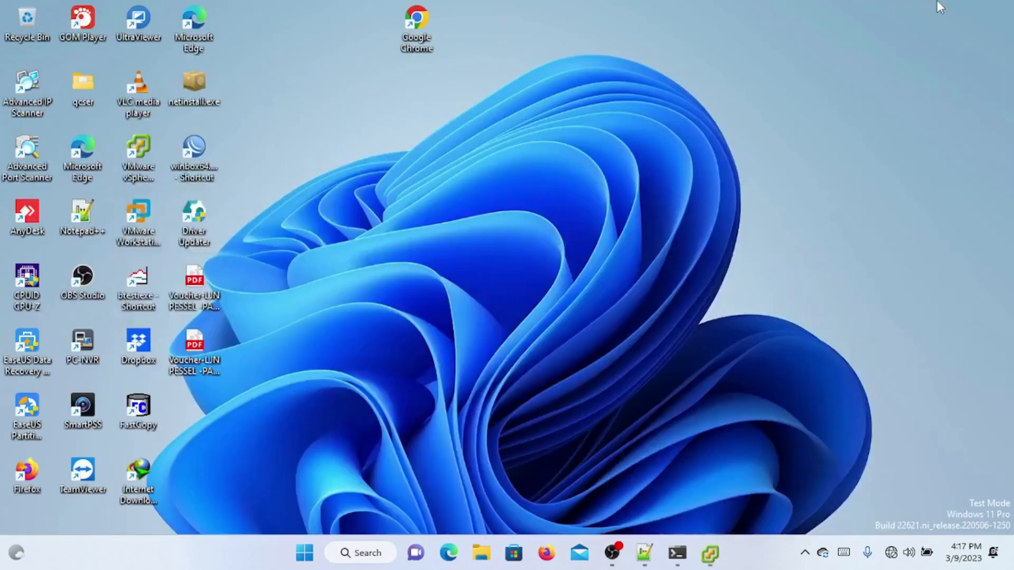
left_click(312, 559)
type("do")
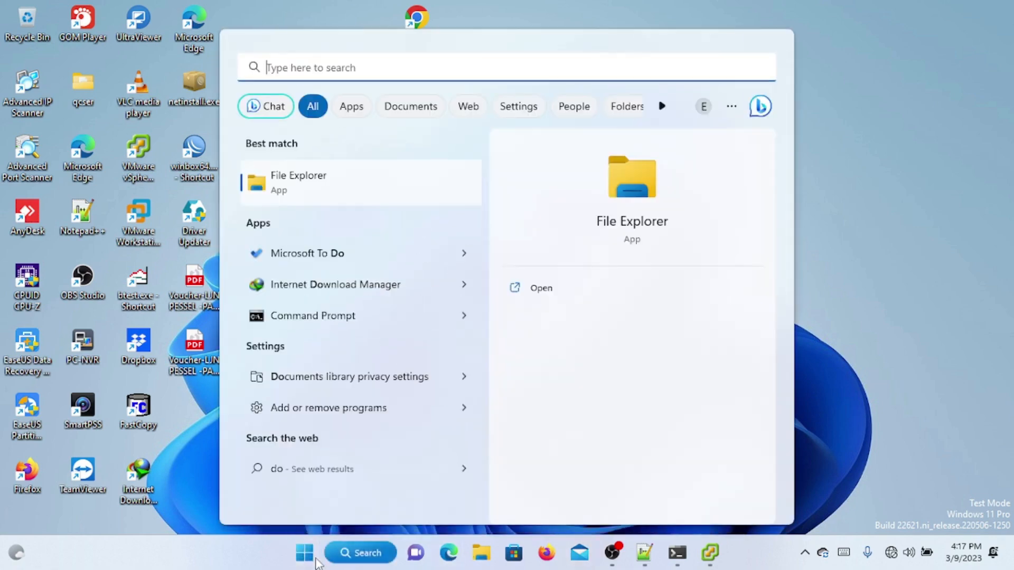
key("BackSpace")
key("BackSpace")
type("cont")
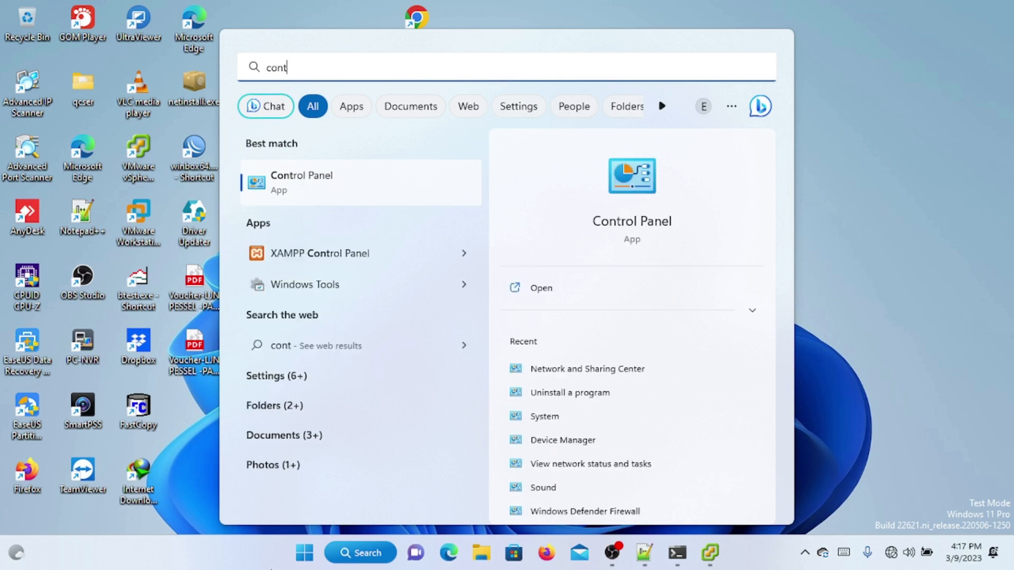
left_click(349, 196)
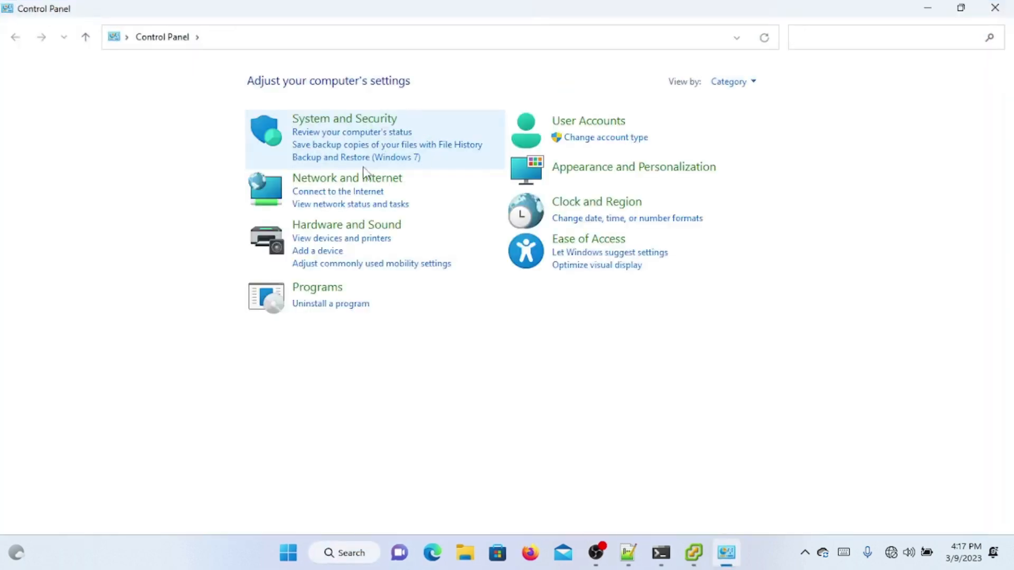
left_click(364, 168)
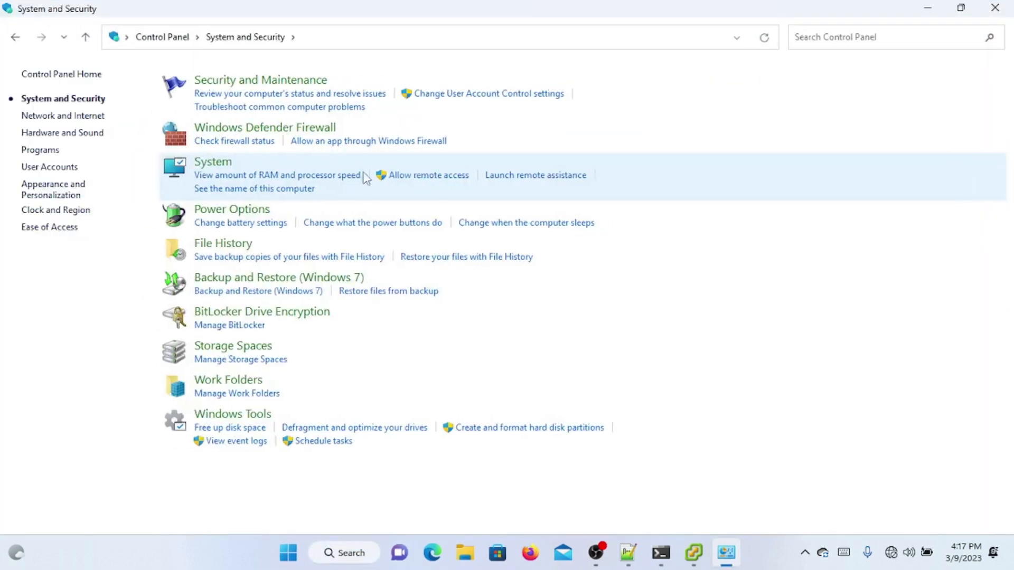
left_click(21, 36)
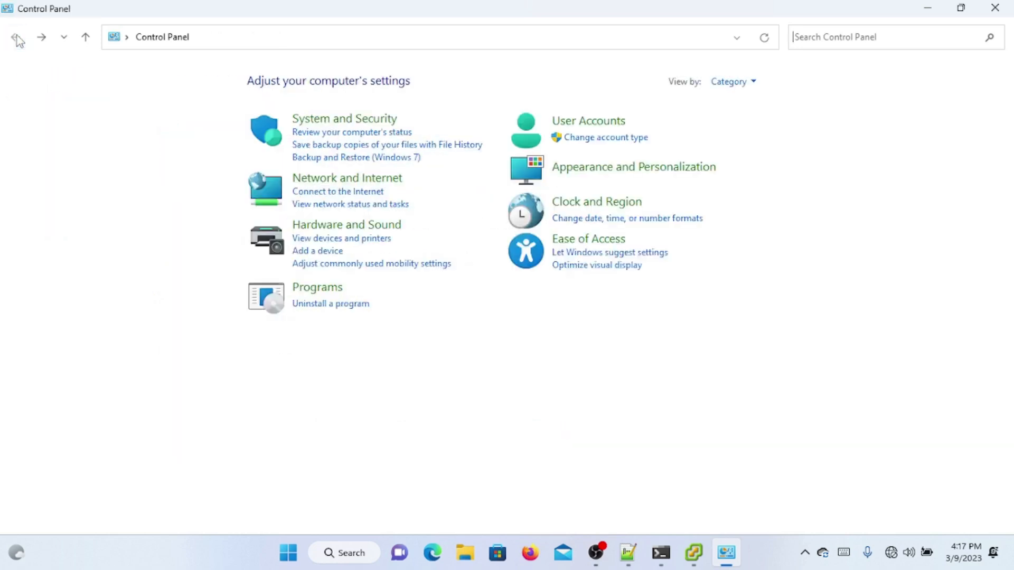
left_click(344, 189)
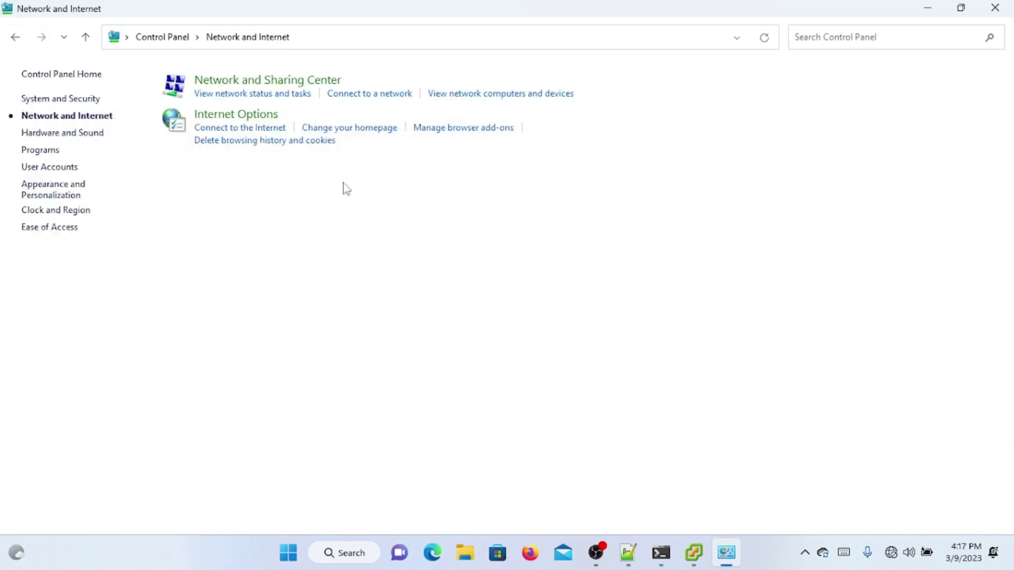
left_click(266, 82)
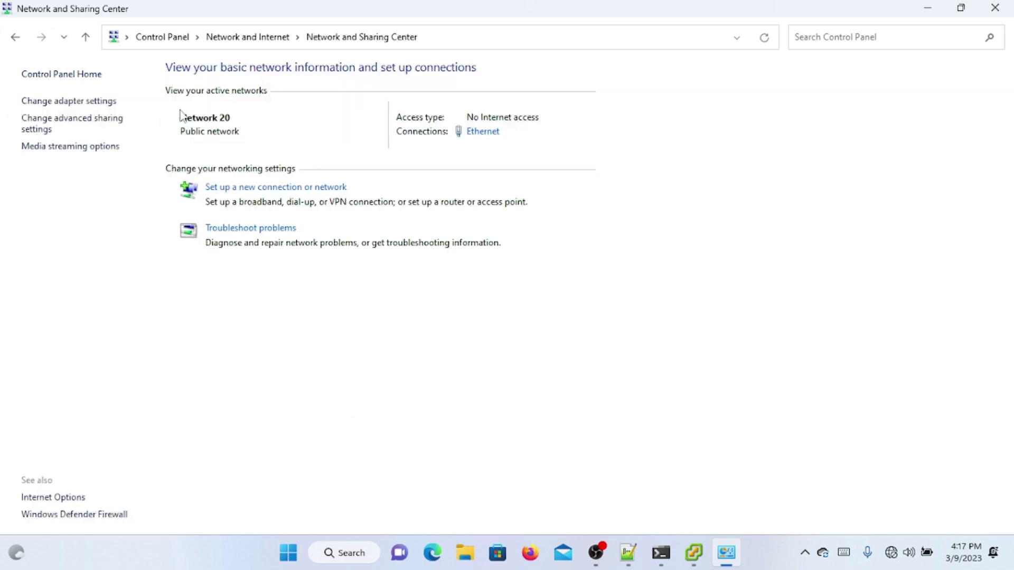
left_click(94, 102)
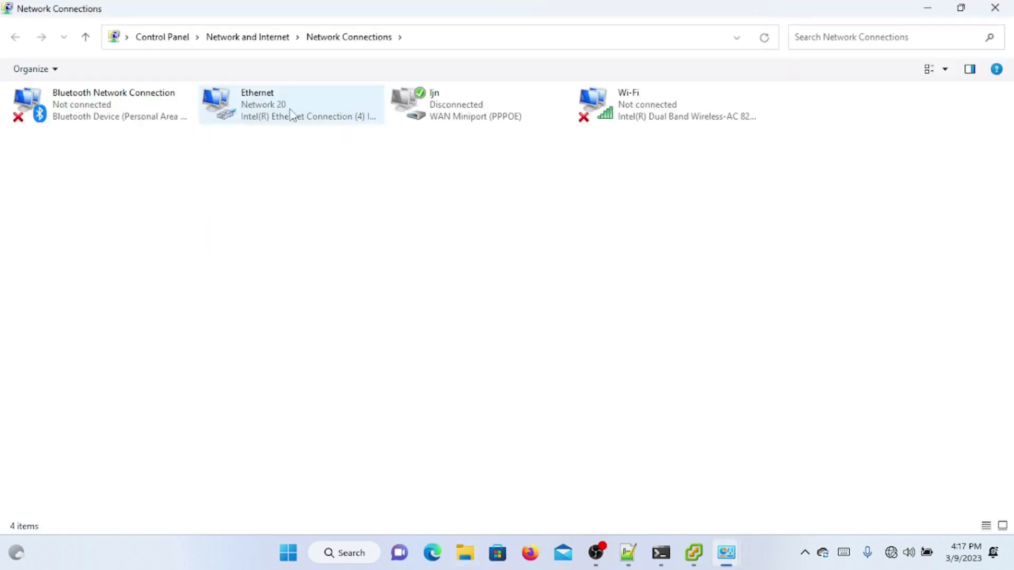
Step: Set the Ethernet adapter's IPv4 to obtain IP and DNS addresses automatically
double_click(283, 118)
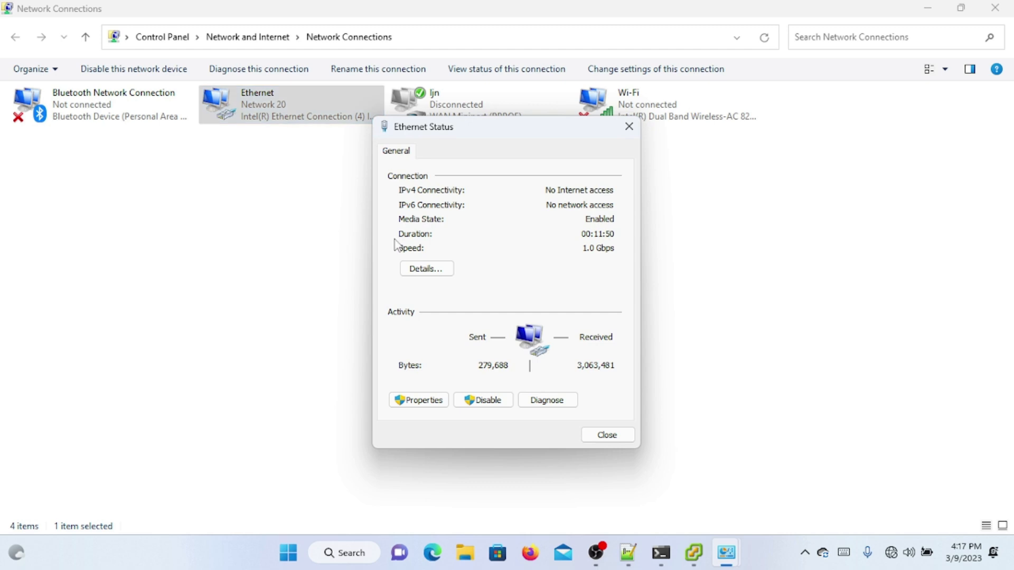
left_click(431, 404)
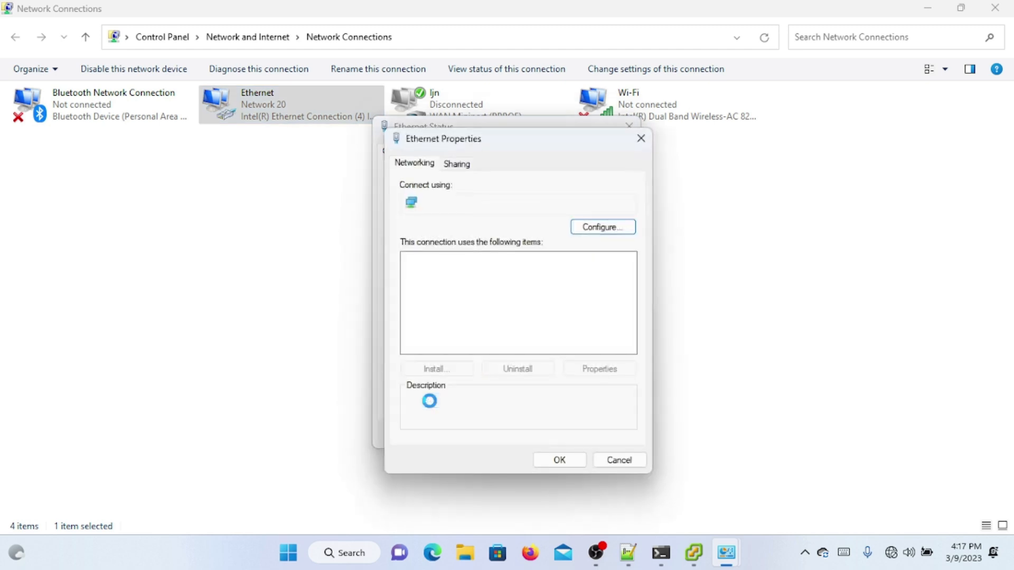
double_click(509, 321)
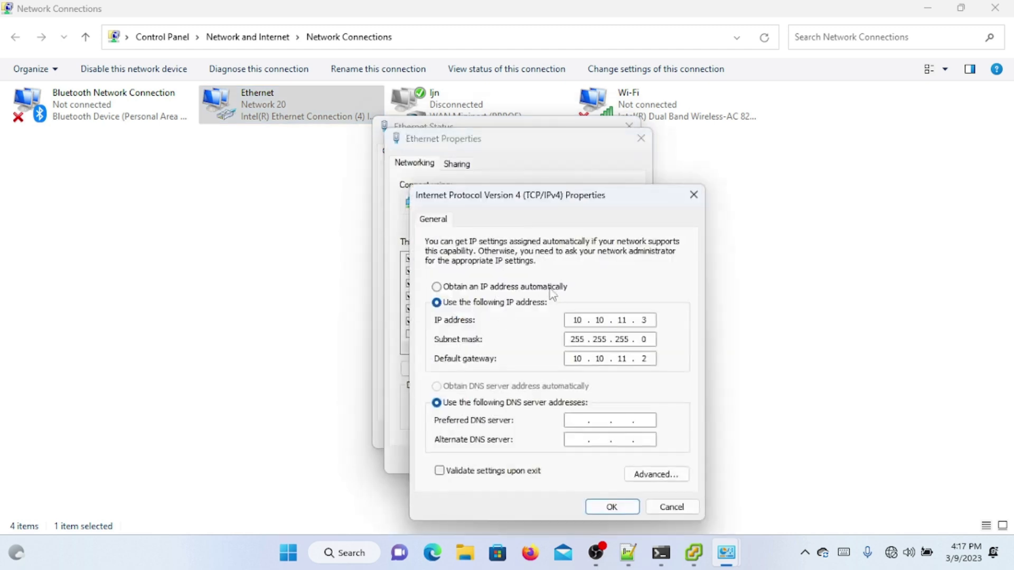
left_click(547, 290)
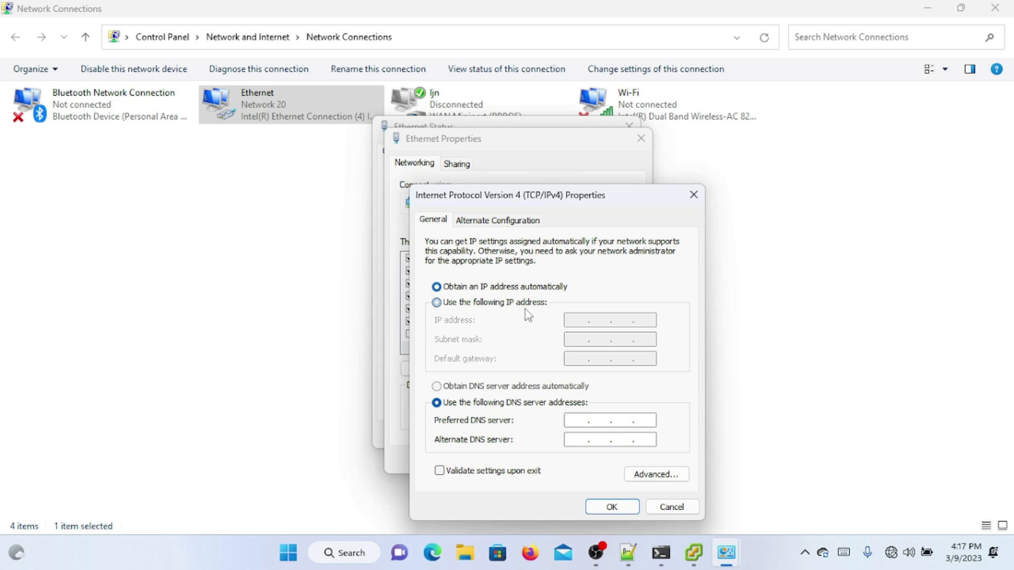
left_click(486, 387)
left_click(493, 306)
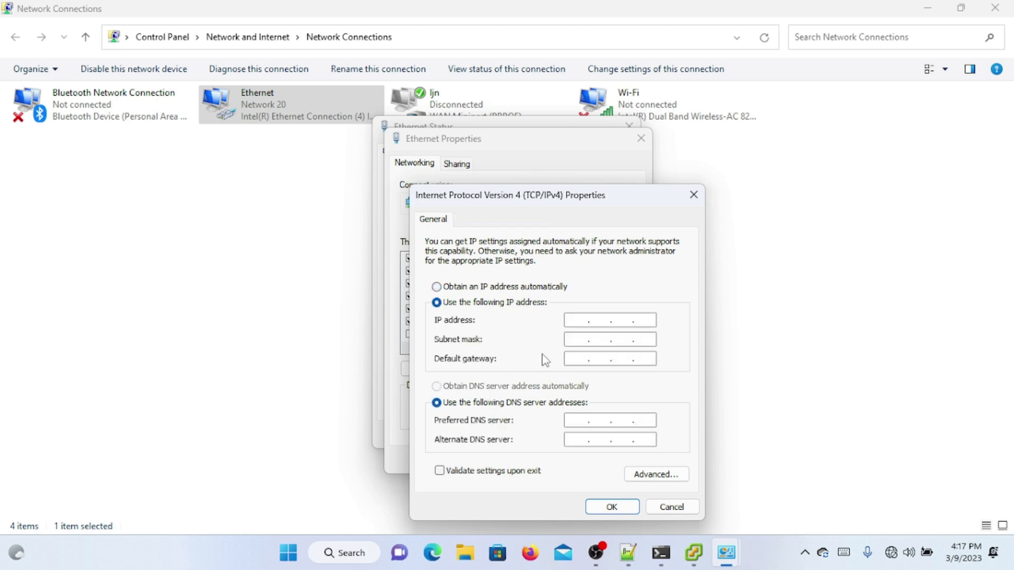
left_click(488, 291)
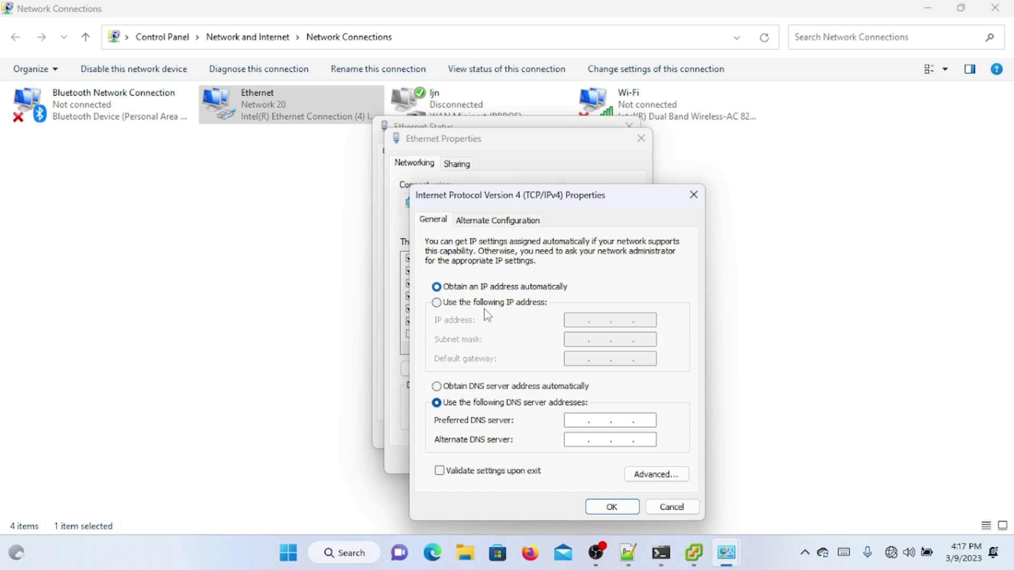
left_click(479, 390)
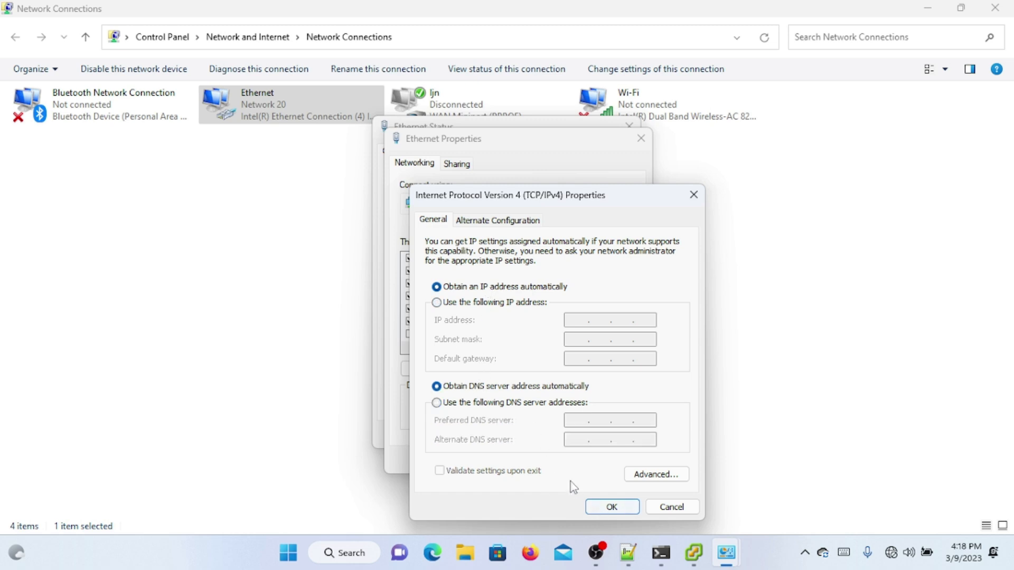
left_click(621, 508)
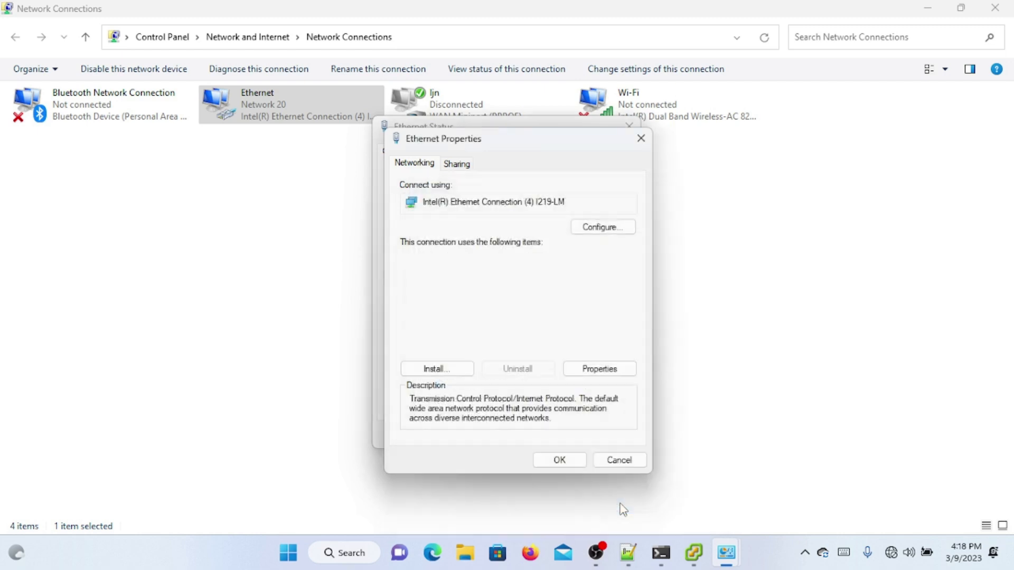
left_click(564, 458)
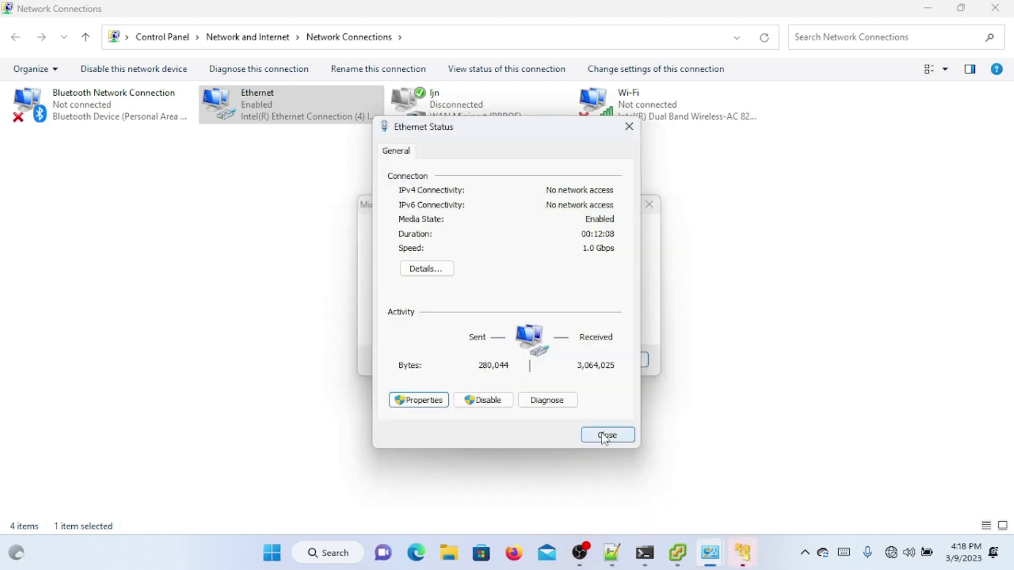
left_click(605, 435)
Step: Dismiss the runtime error and check Ethernet details: 192.168.55.254 with gateway 192.168.55.1
left_click(616, 364)
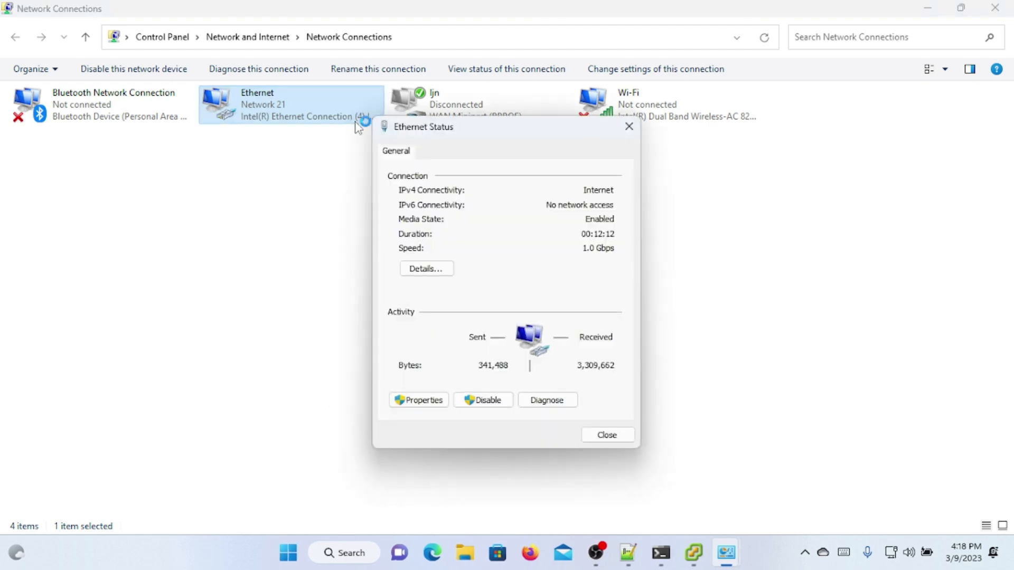
left_click(417, 267)
key("Escape")
key("Escape")
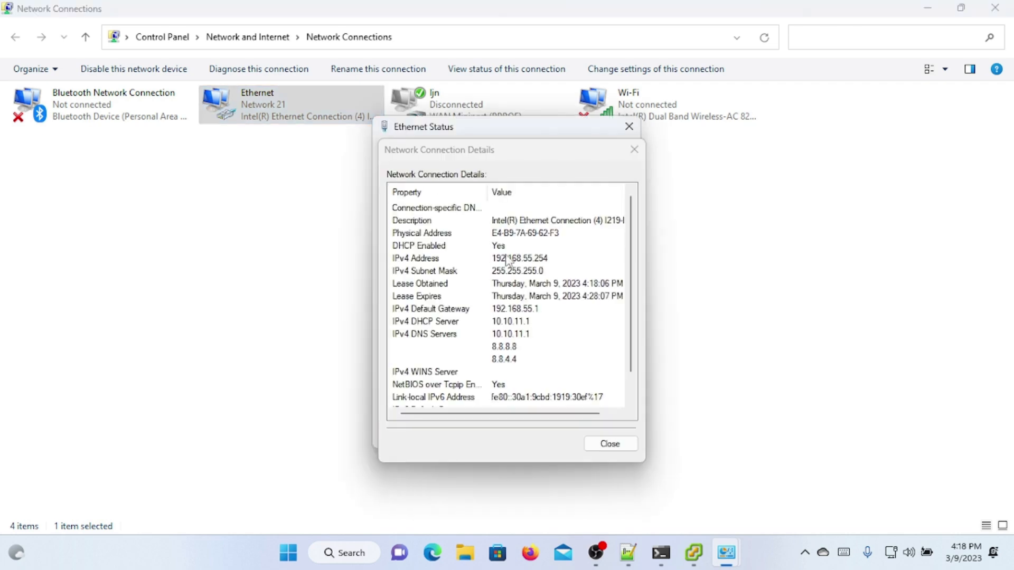
left_click(506, 260)
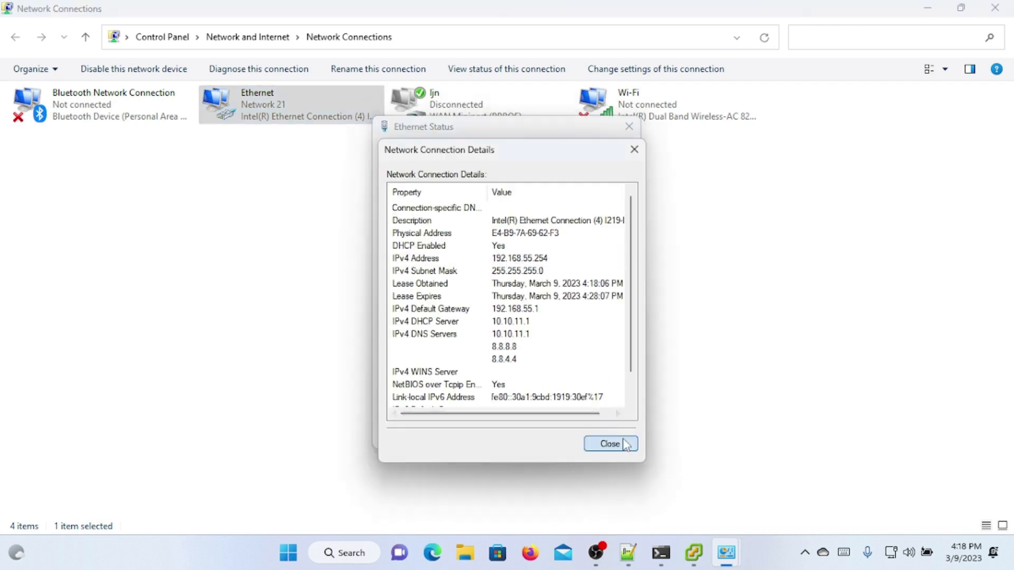
left_click(611, 443)
left_click(612, 435)
Step: Close vSphere Client and the network windows, then launch WinBox maximized
left_click(694, 553)
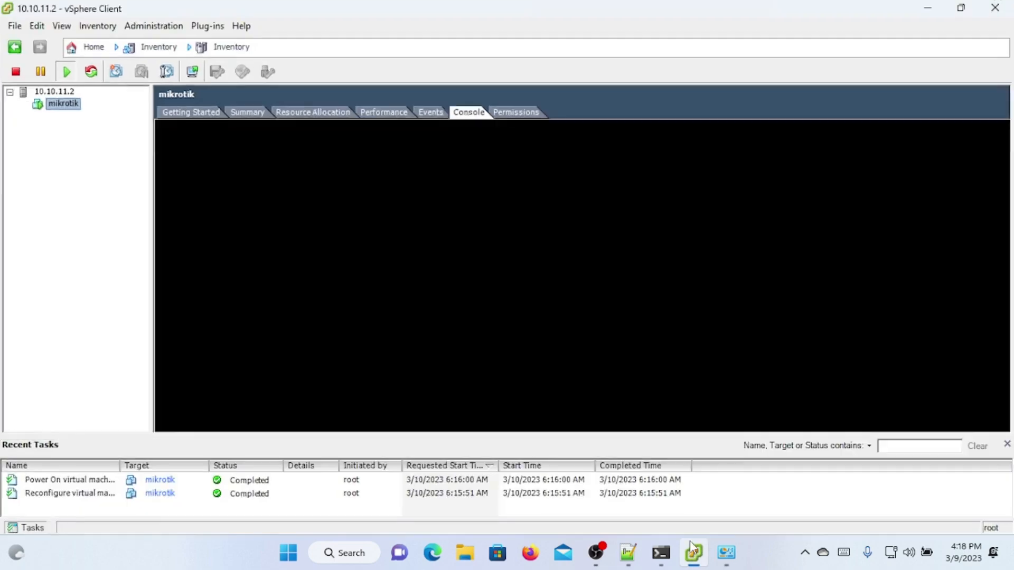
left_click(995, 7)
left_click(995, 8)
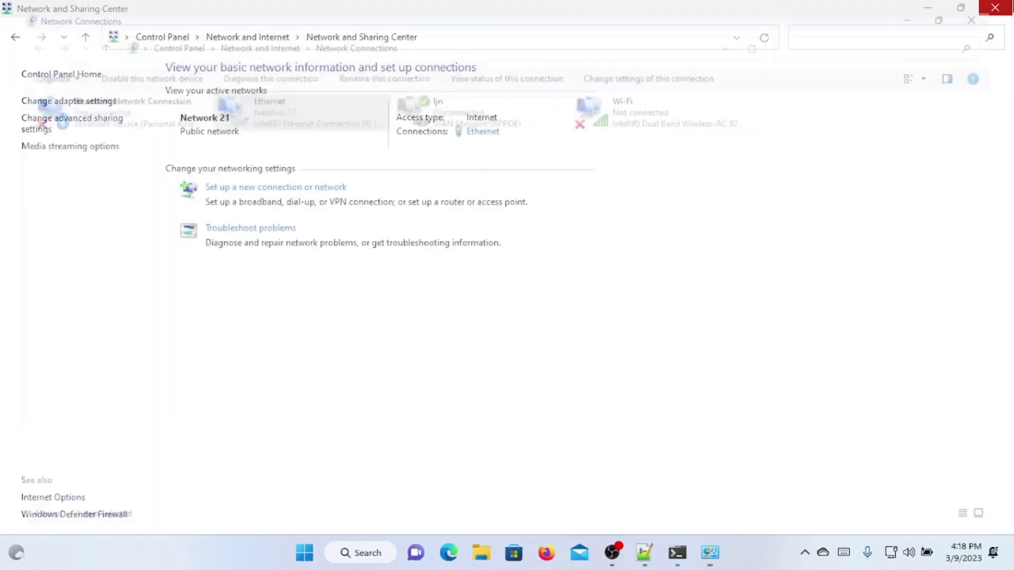
left_click(995, 7)
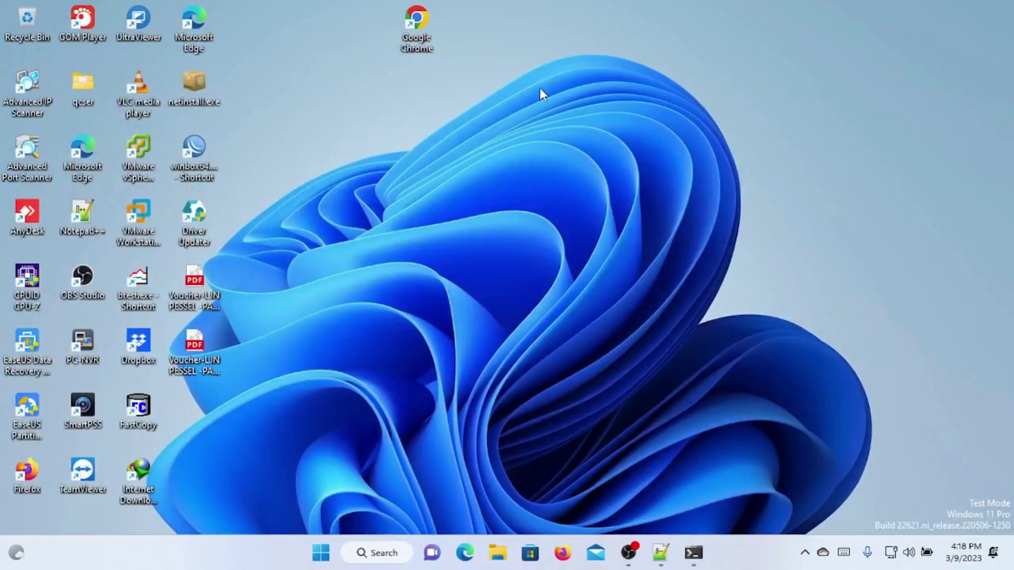
double_click(180, 168)
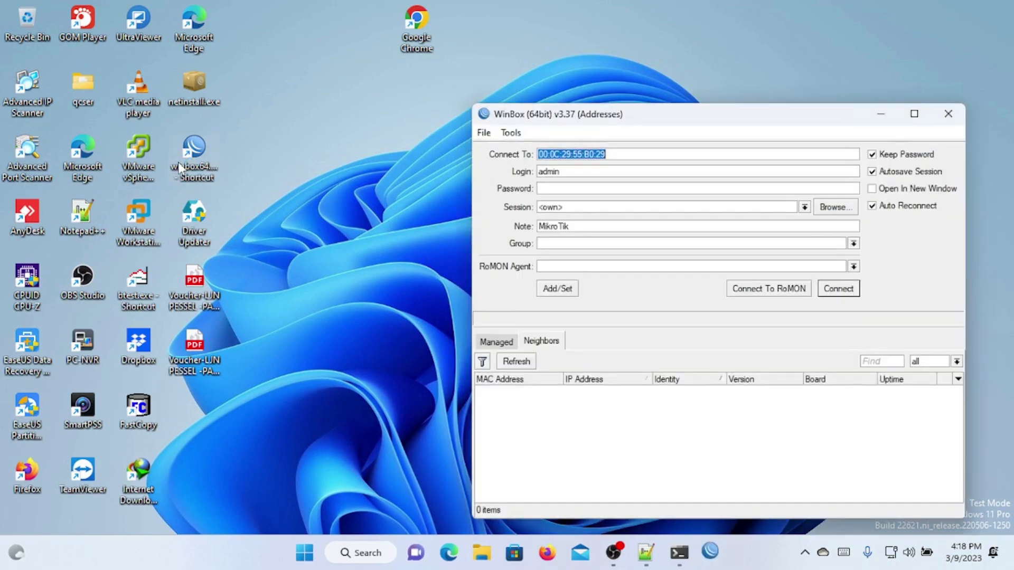
left_click(909, 117)
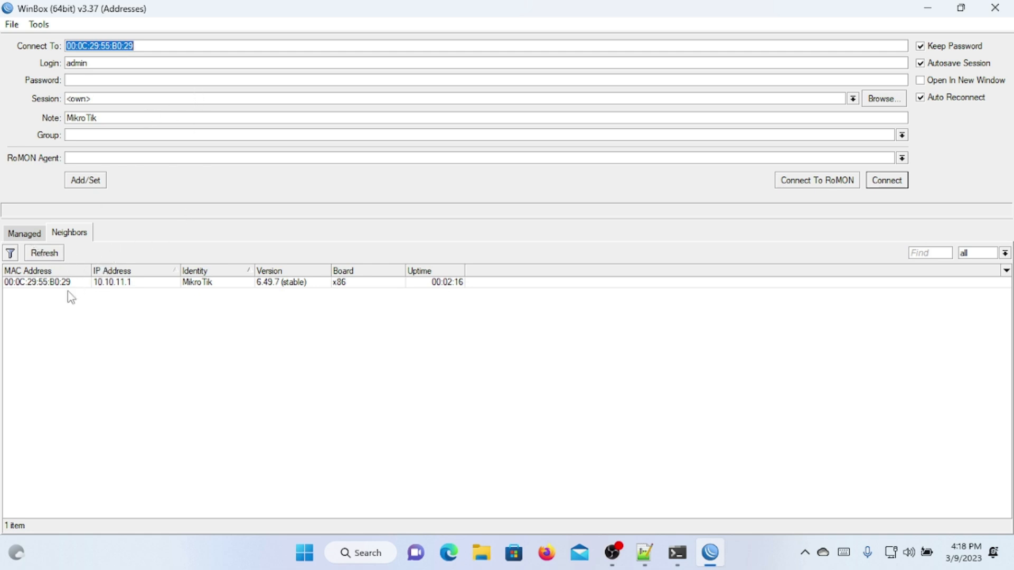
Step: Log in to the discovered router at 10.10.11.1 and select the ether2-clien interface
left_click(139, 283)
left_click(137, 284)
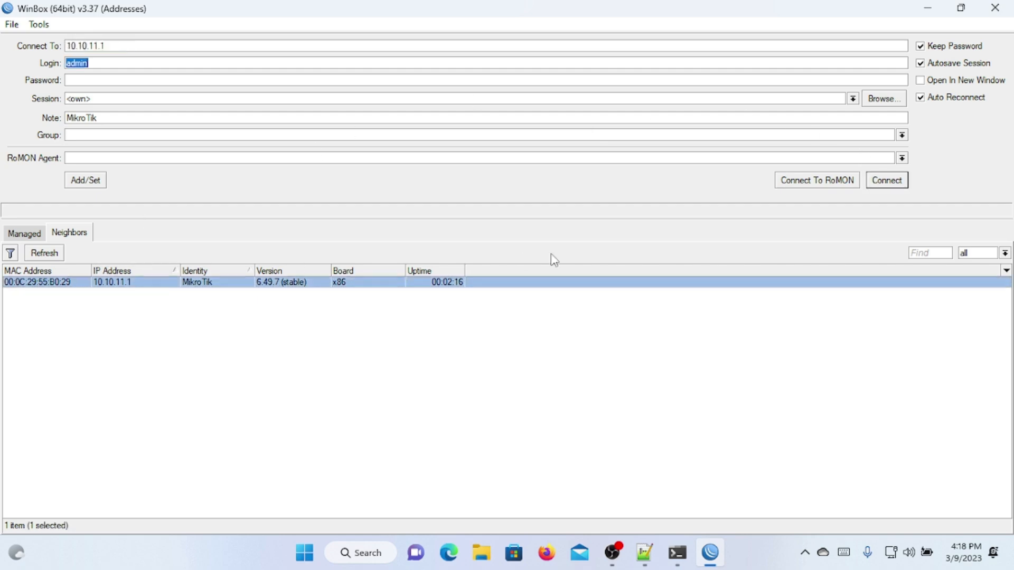
left_click(897, 184)
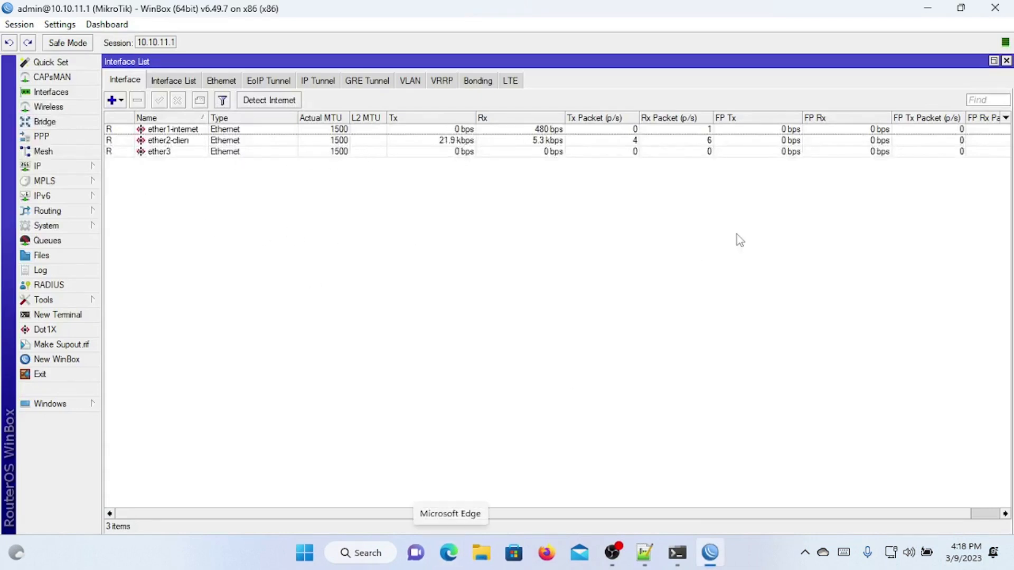
left_click(147, 141)
left_click(94, 168)
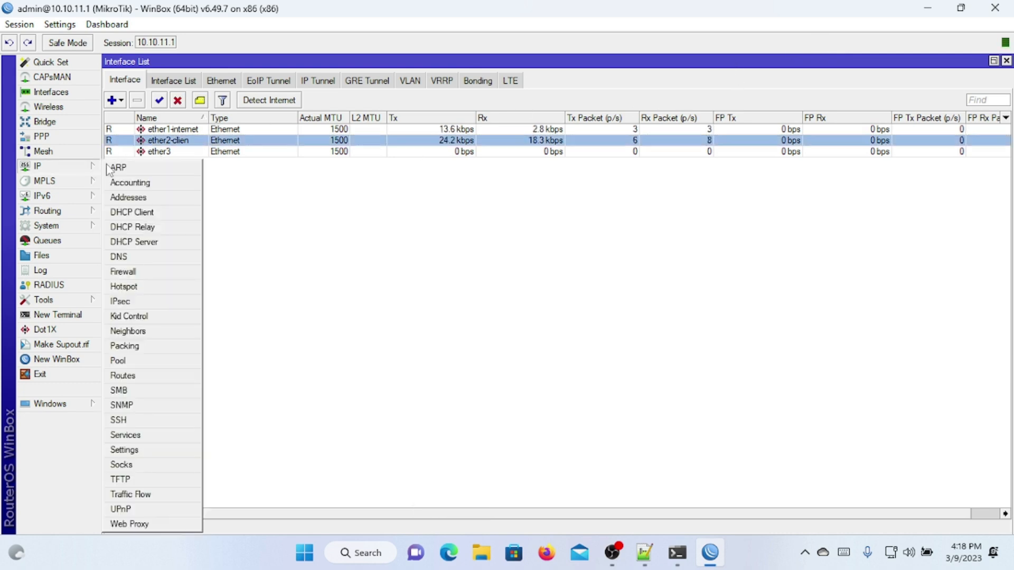
Step: Show the IP Address List sorted by Interface with a wider Address column, then minimize WinBox
double_click(156, 202)
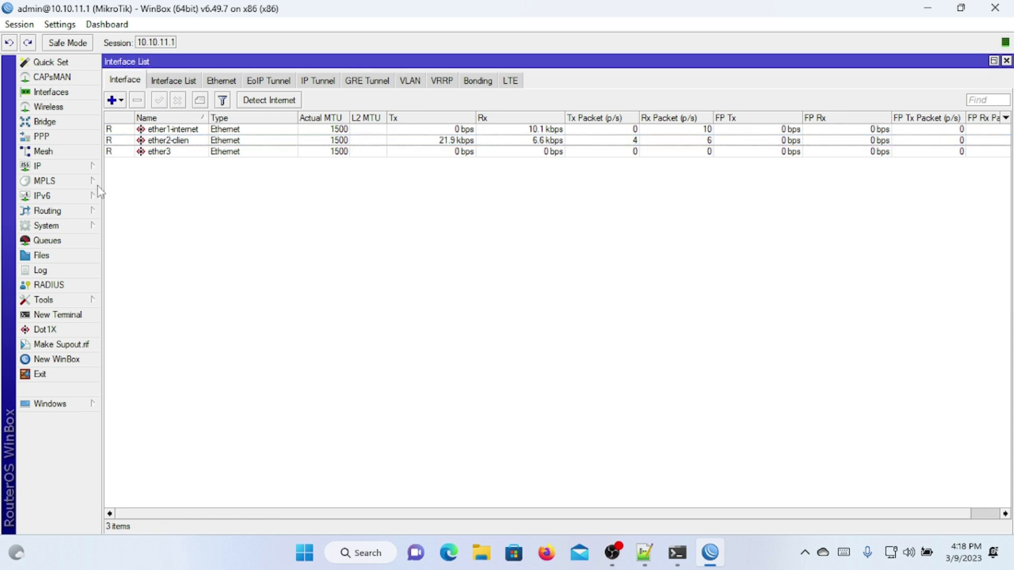
left_click(87, 166)
left_click(144, 196)
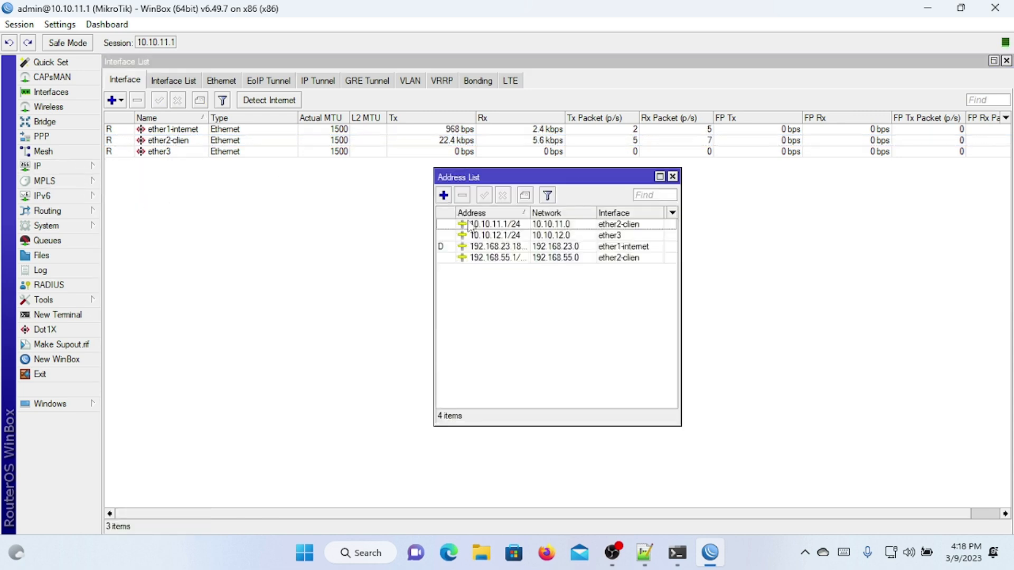
left_click(603, 214)
left_click(631, 239)
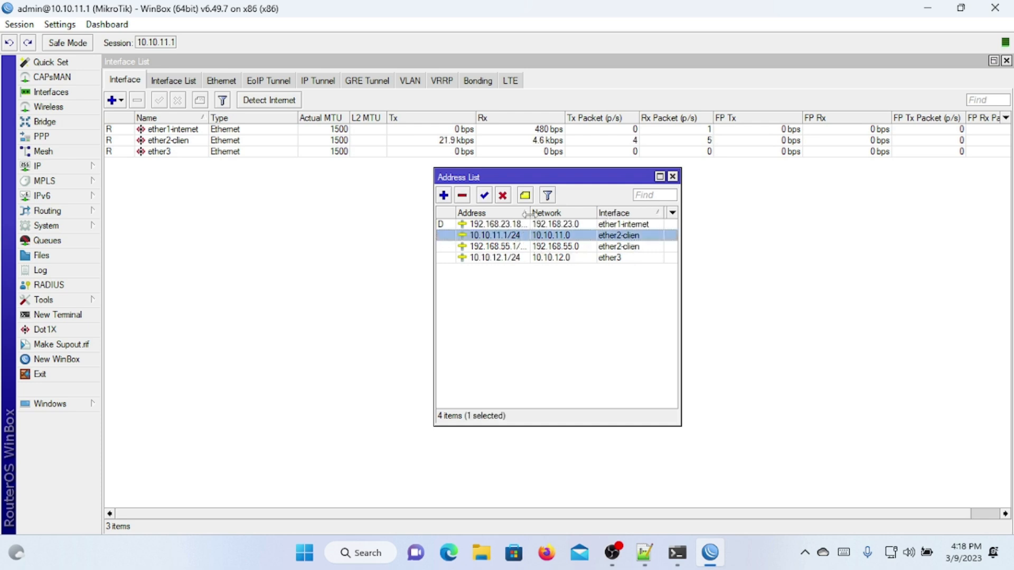
left_click_drag(529, 213, 566, 213)
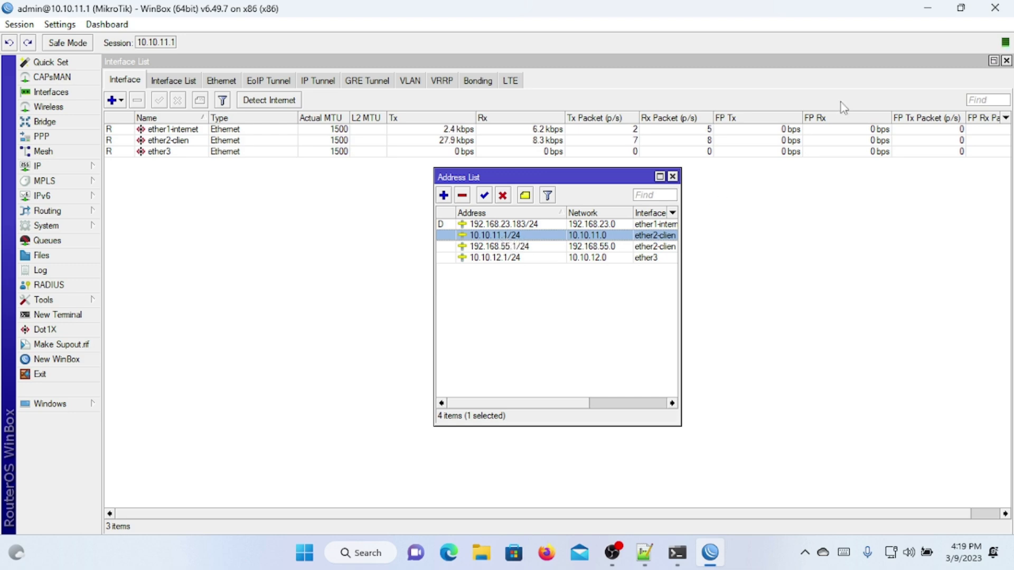
left_click(927, 8)
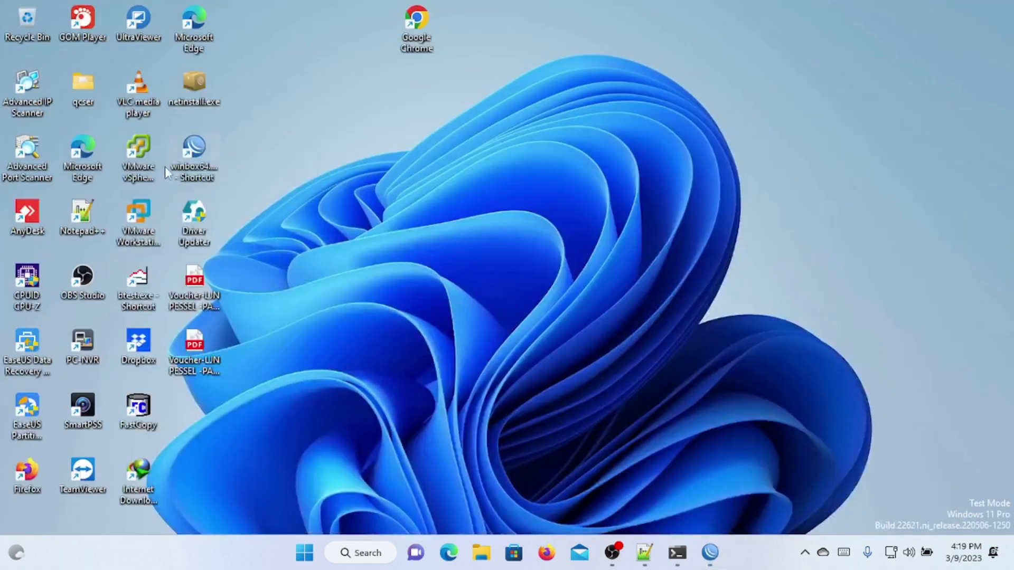
Step: Launch vSphere Client, log in to host 10.10.11.2, and ignore the certificate warning
double_click(138, 158)
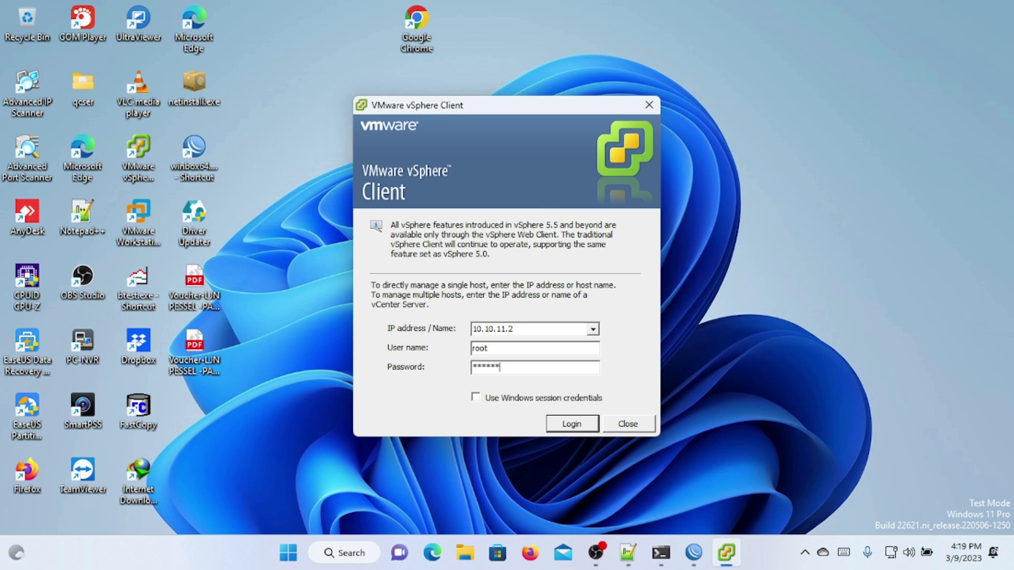
key("Return")
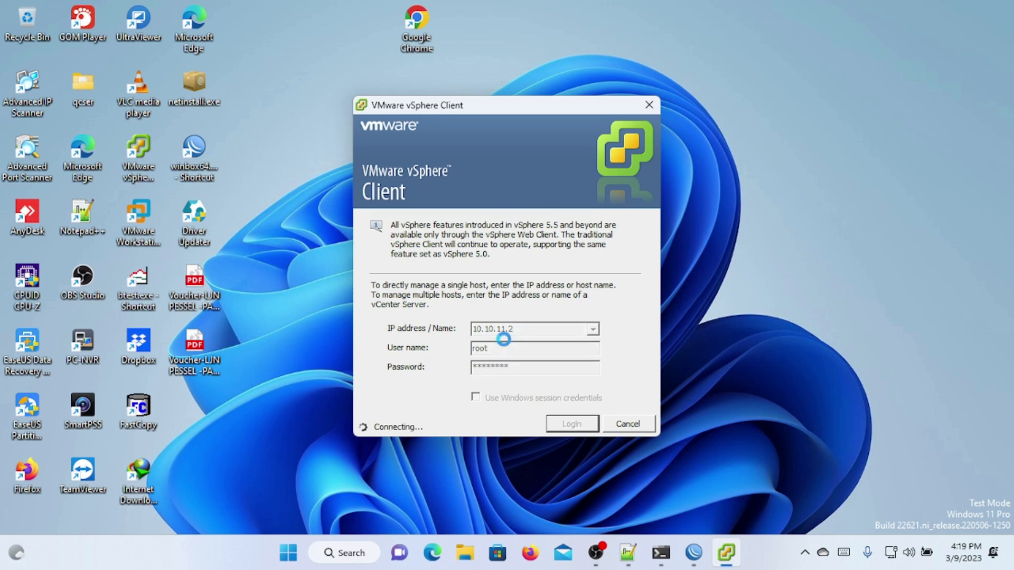
left_click(571, 331)
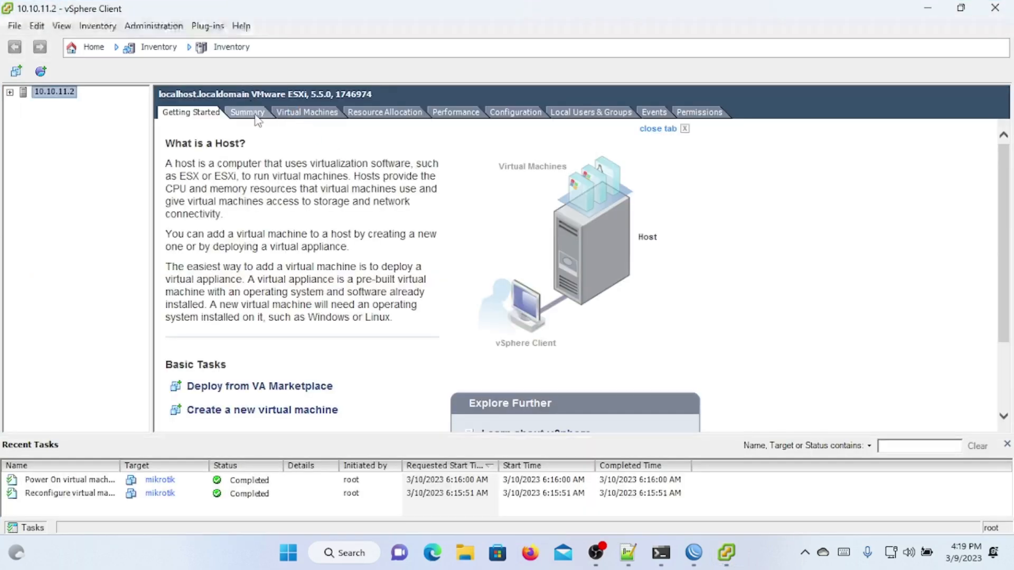
Step: Review the host's Summary and expand it to list its virtual machines
left_click(256, 115)
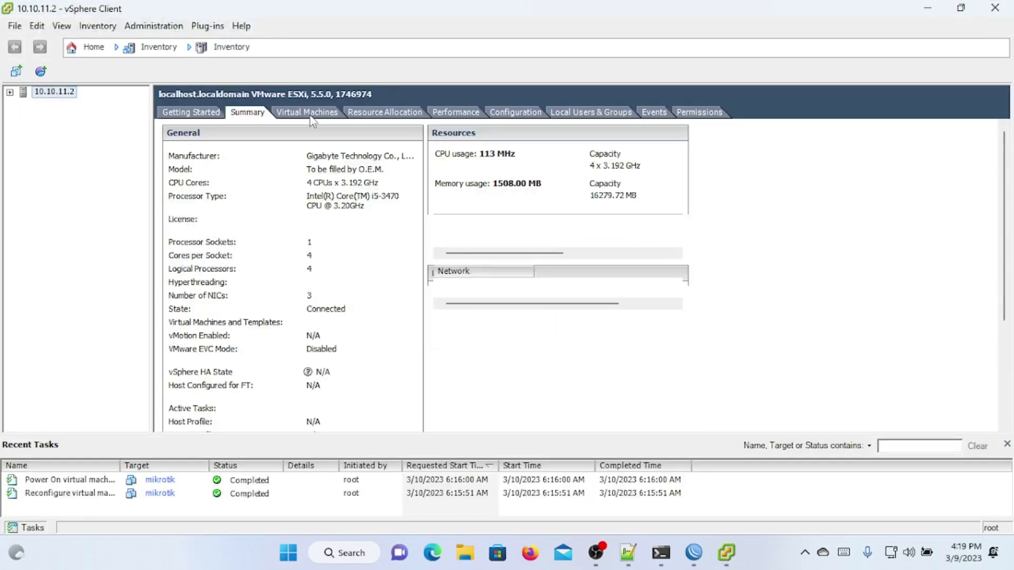
left_click(190, 112)
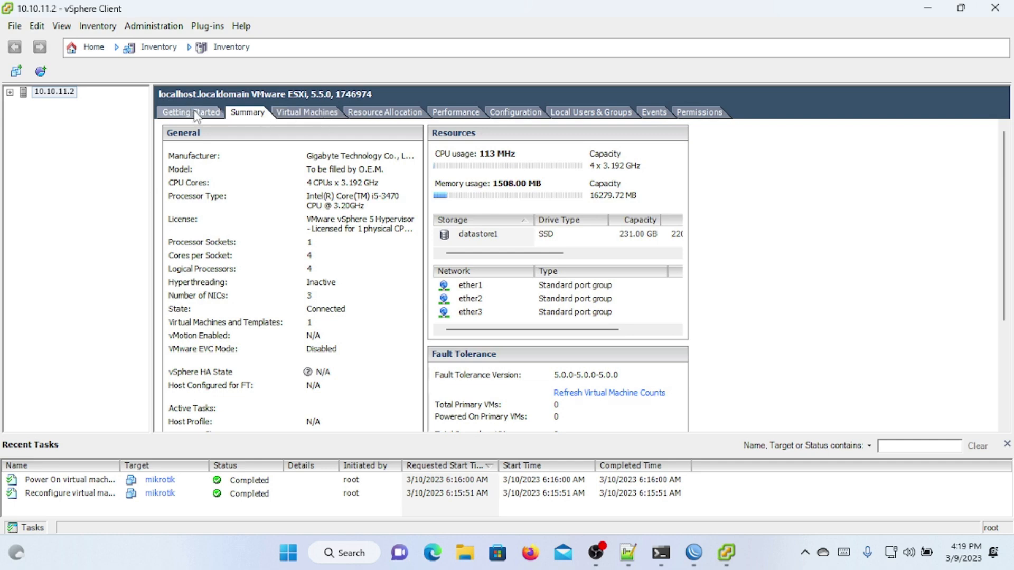
left_click(10, 92)
left_click(240, 113)
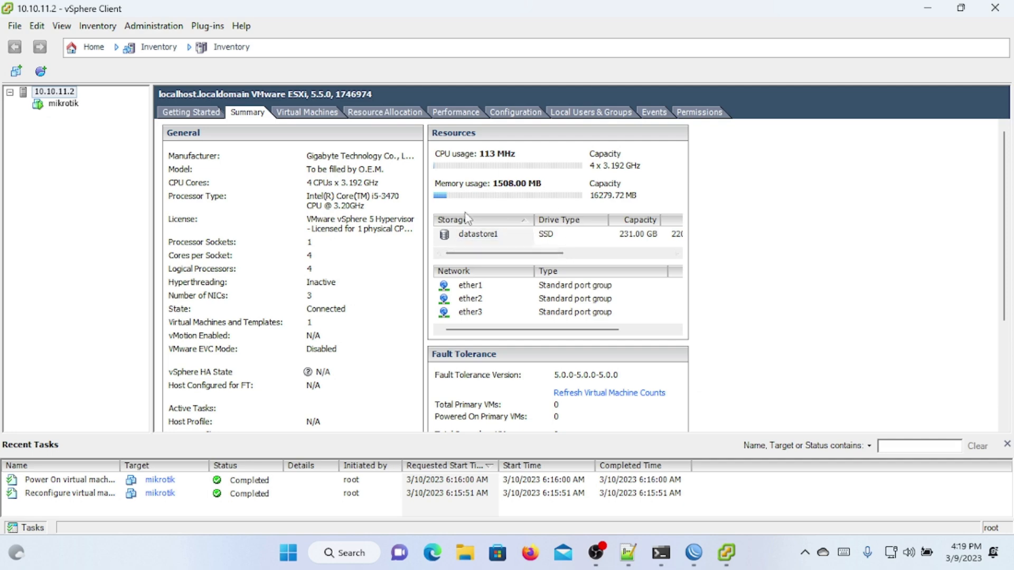
left_click(923, 13)
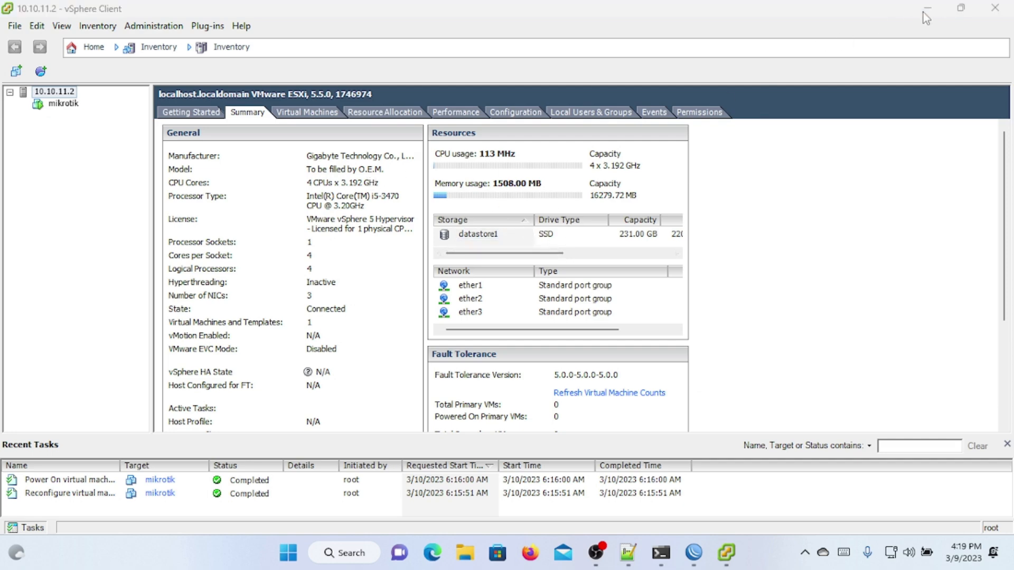
left_click(727, 553)
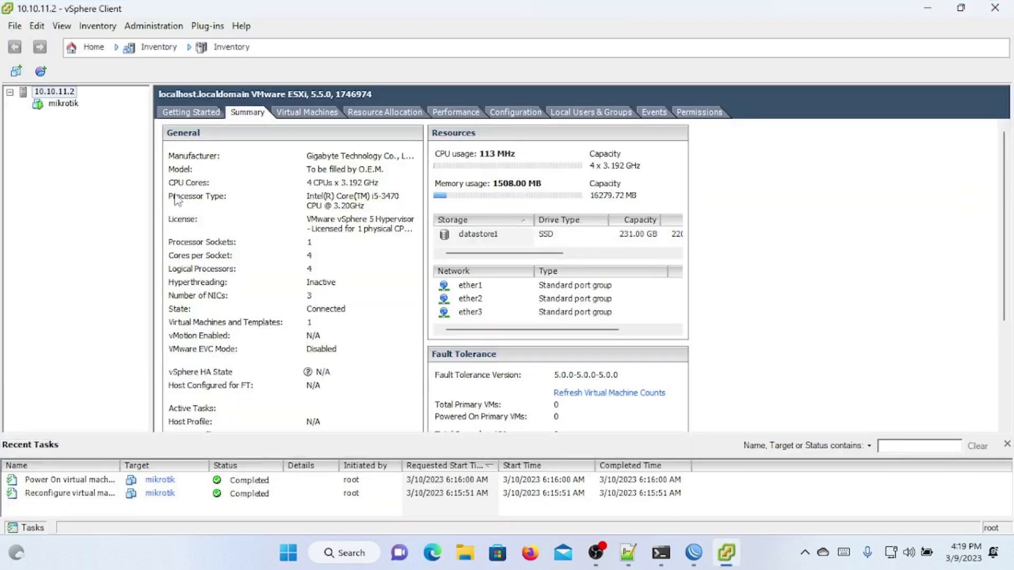
Step: View the mikrotik VM, then browse the host's Summary and Virtual Machines pages (ESXi 5.5.0, 4 CPUs)
left_click(62, 103)
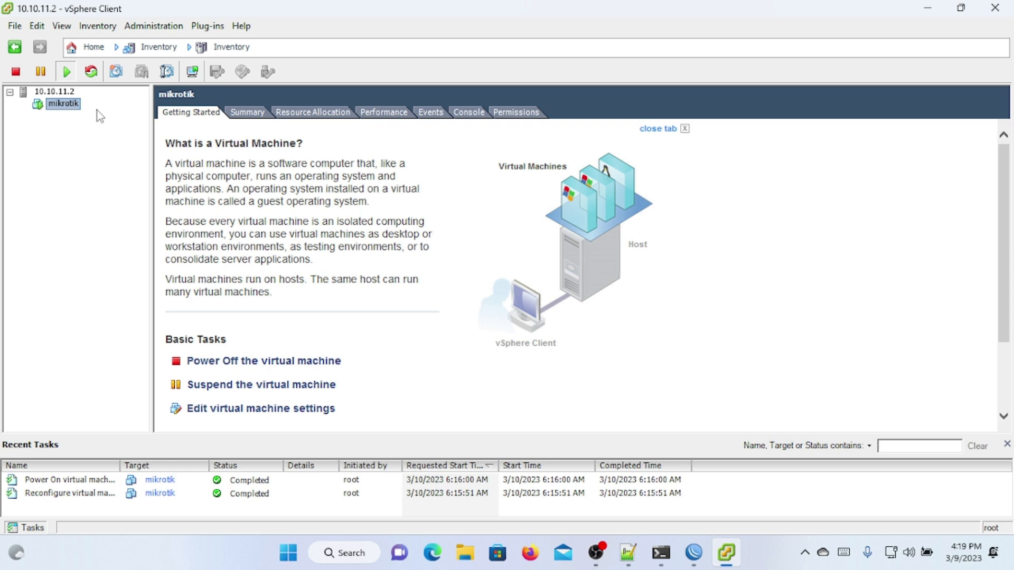
left_click(67, 93)
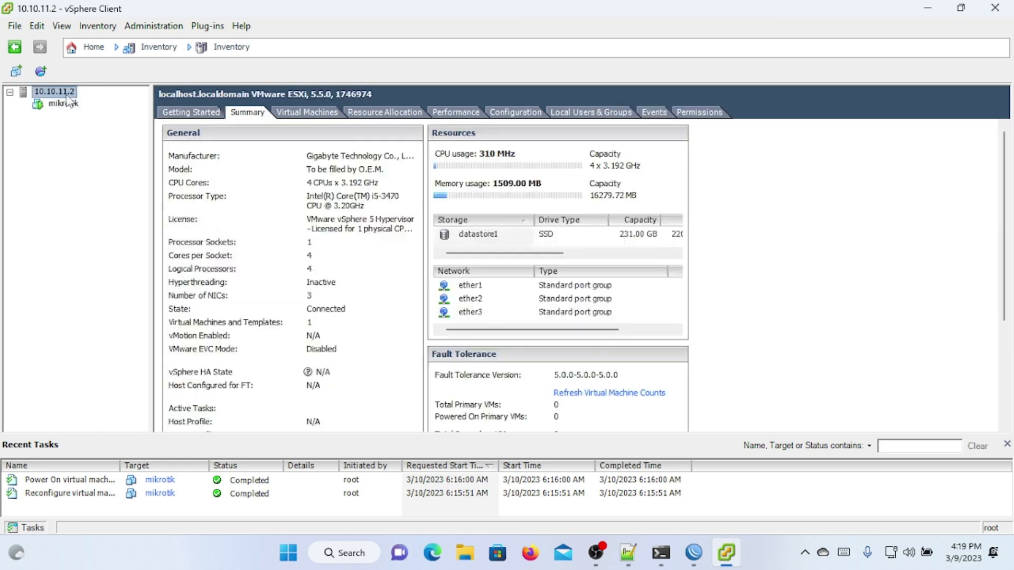
left_click(213, 117)
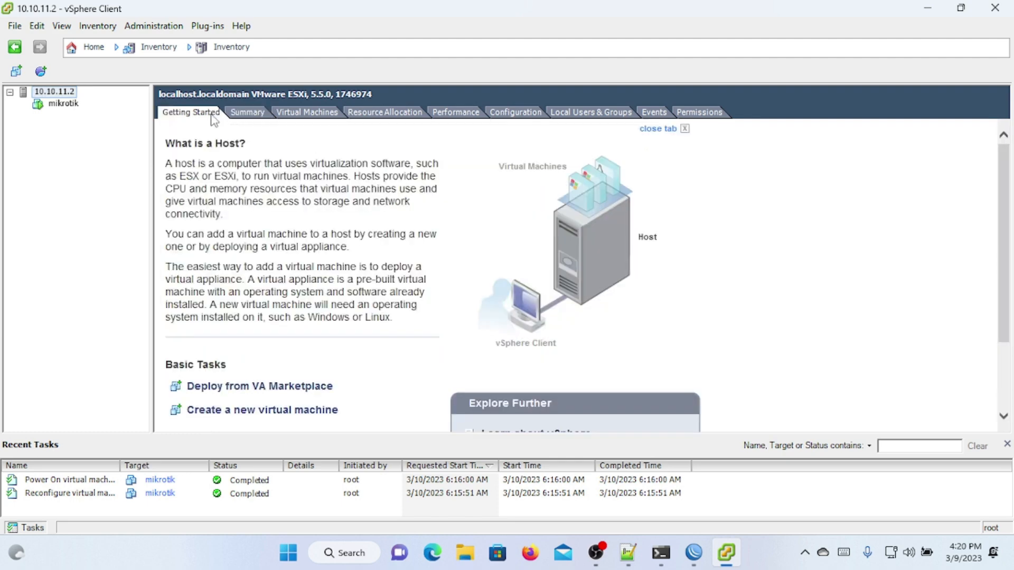
left_click(262, 117)
left_click(280, 116)
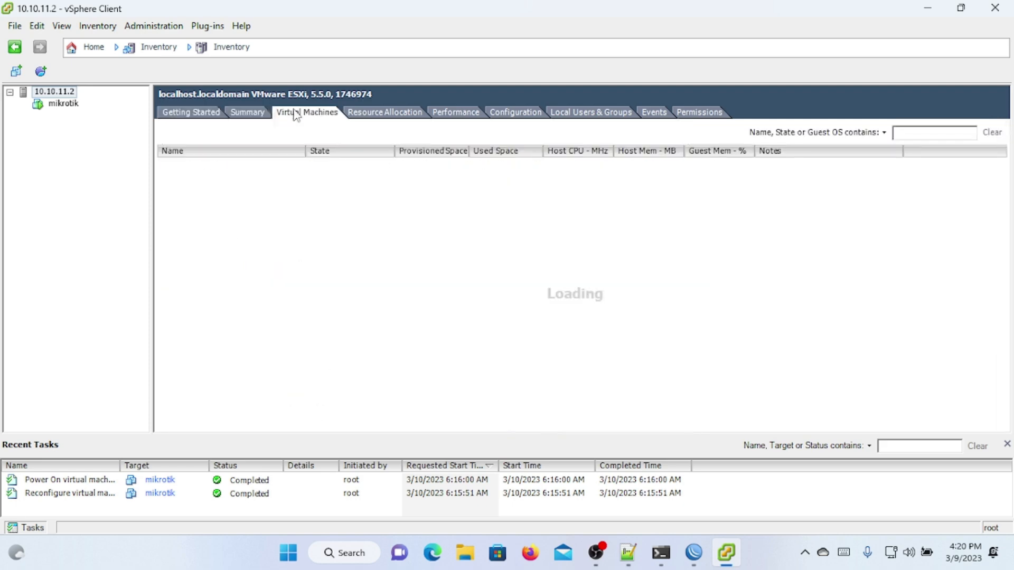
left_click(259, 115)
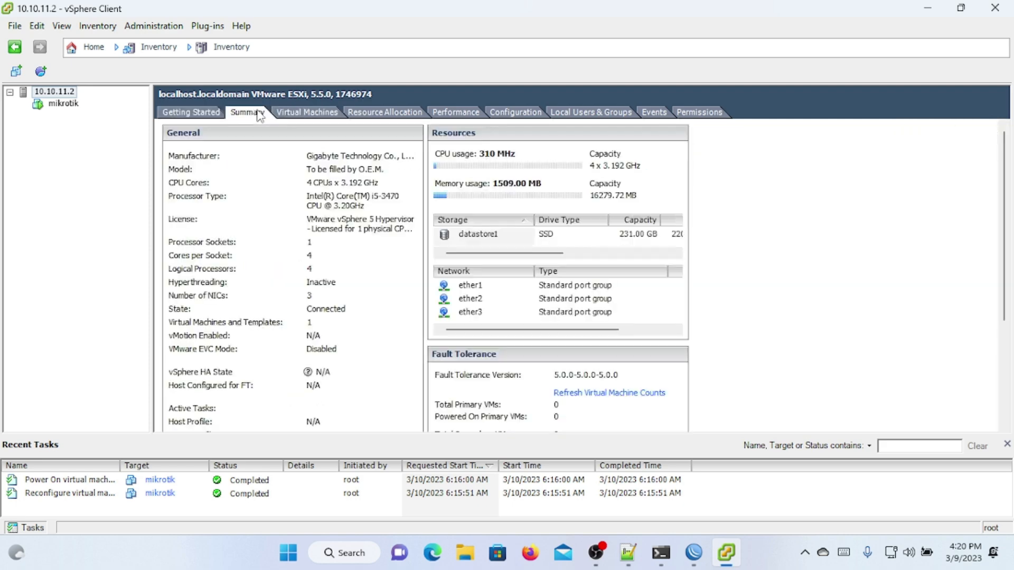
left_click(204, 116)
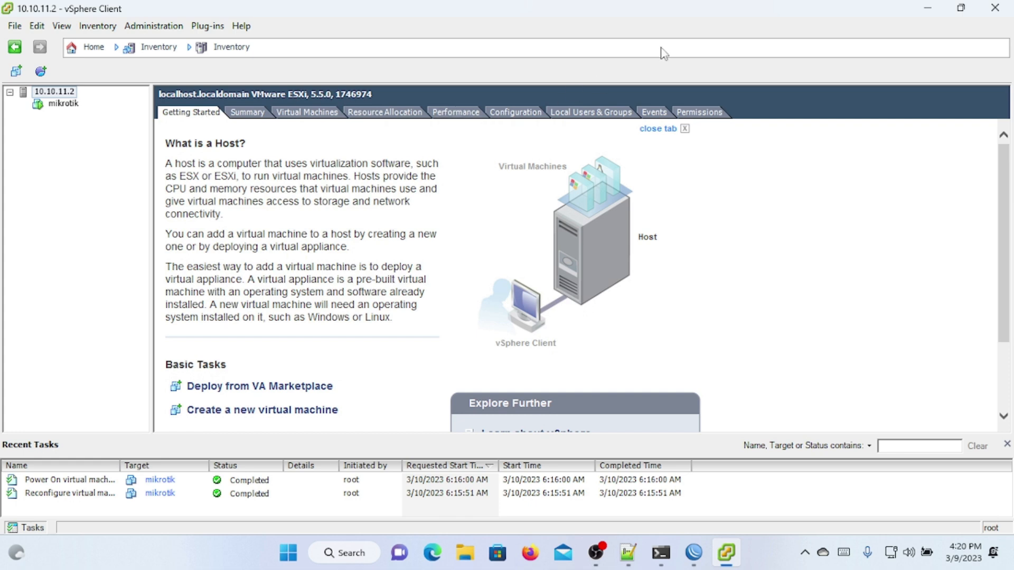
Step: Open speedtest.cbn.id in Microsoft Edge
left_click(931, 7)
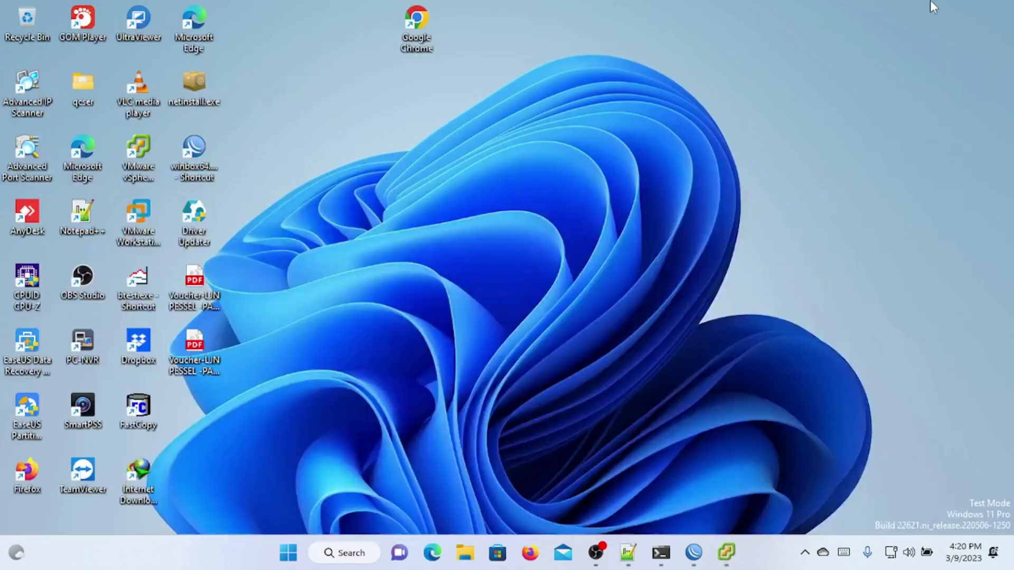
left_click(432, 553)
type("s")
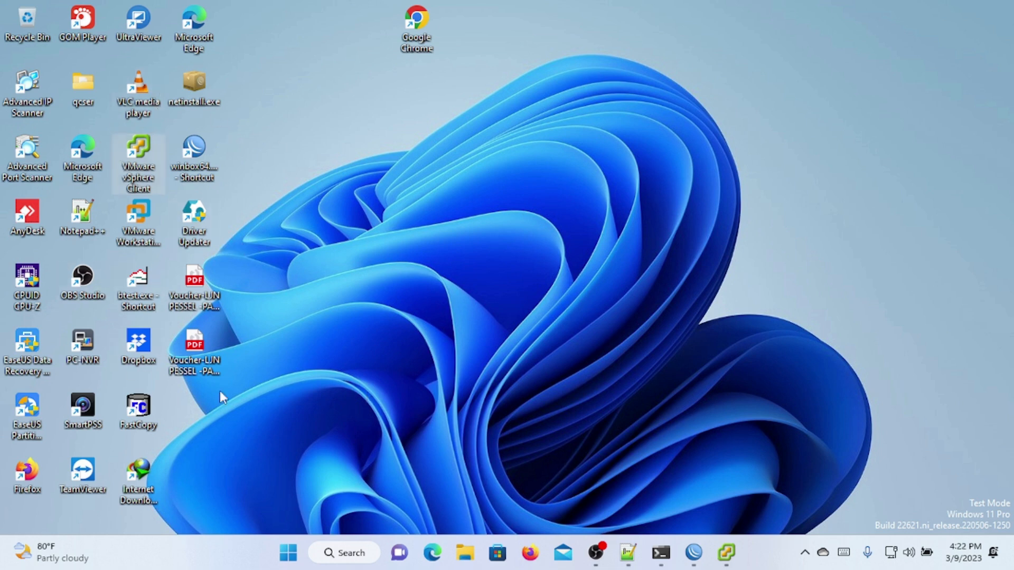
left_click(433, 553)
type("s://speedtest.cbn.id")
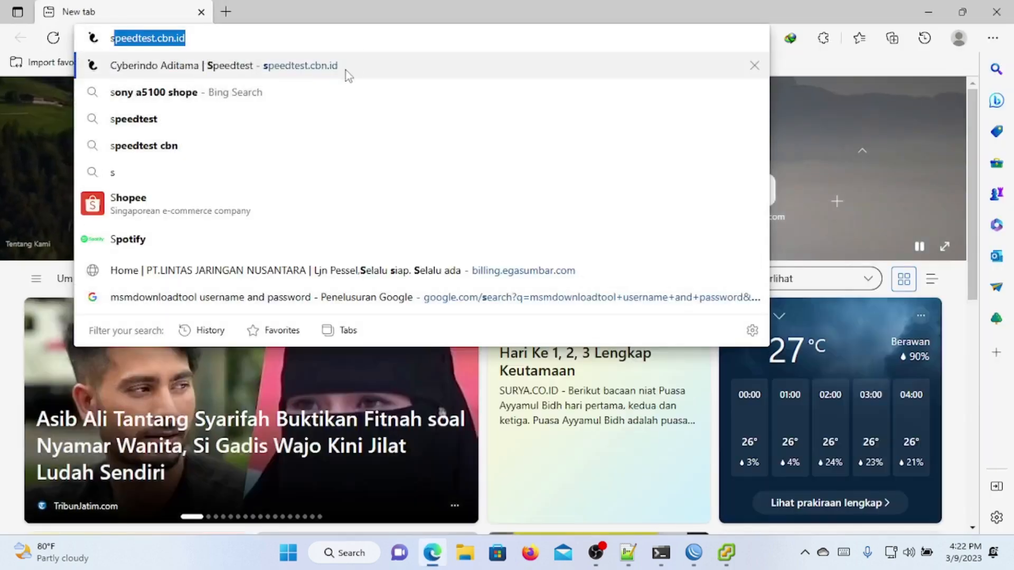
left_click(346, 69)
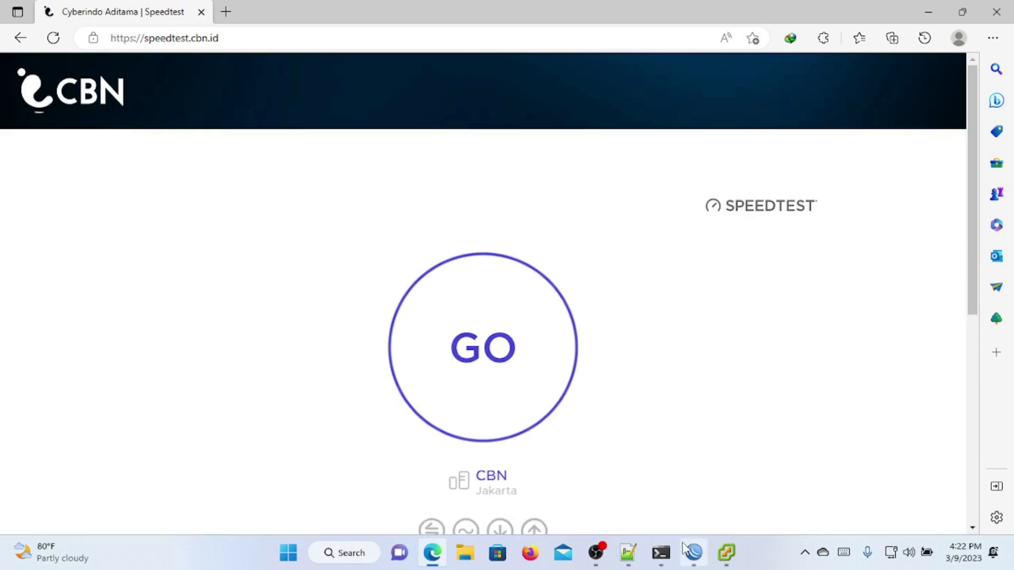
Step: Restore WinBox to a smaller window and move it right over the speed test page
left_click(694, 553)
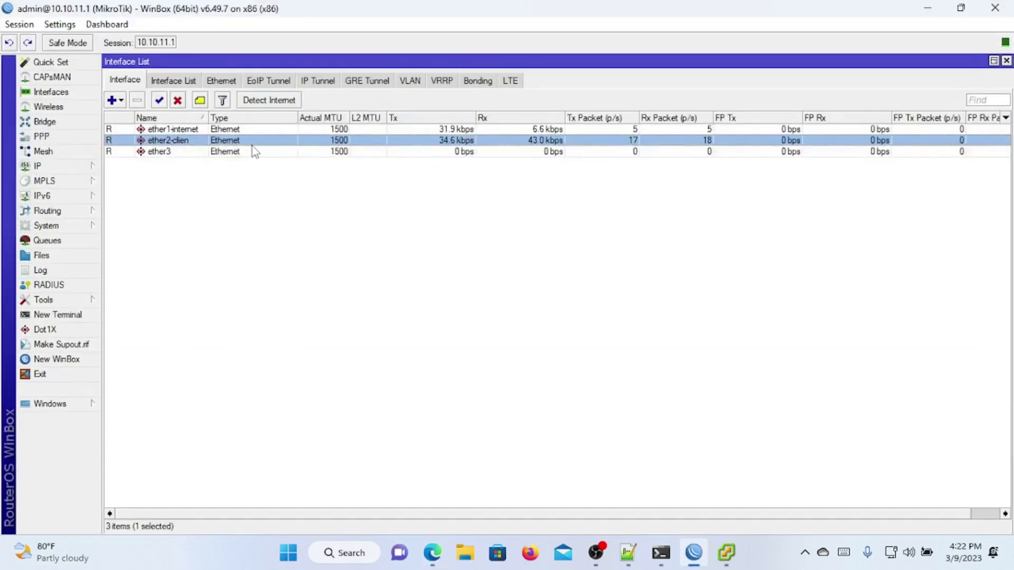
left_click(962, 7)
left_click_drag(452, 24, 795, 63)
Step: Open System > Resources in WinBox and run the CBN speed test (49.5 Mbps down, 1.0 Mbps up)
left_click(412, 270)
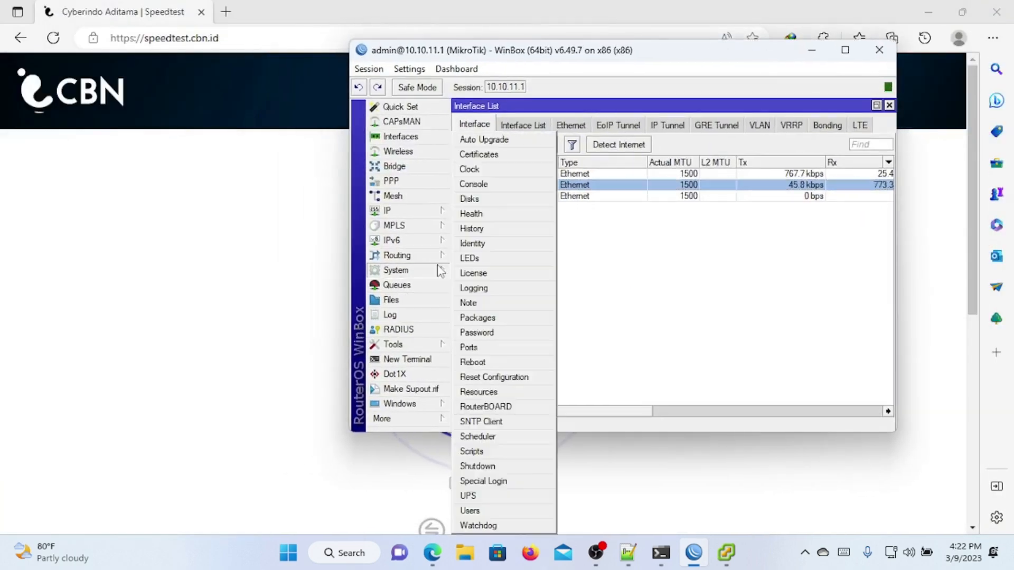
left_click(493, 392)
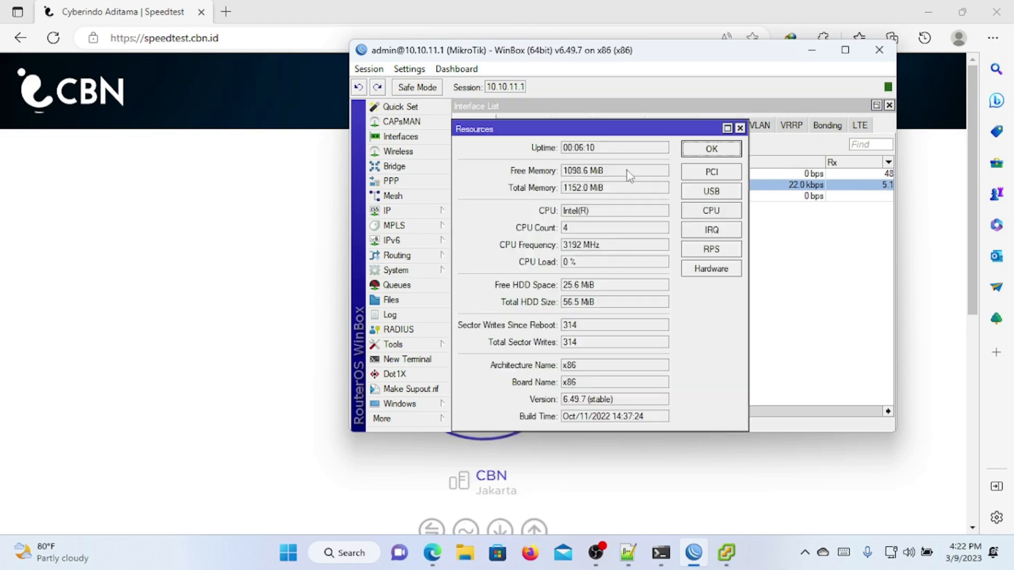
left_click_drag(601, 128, 622, 231)
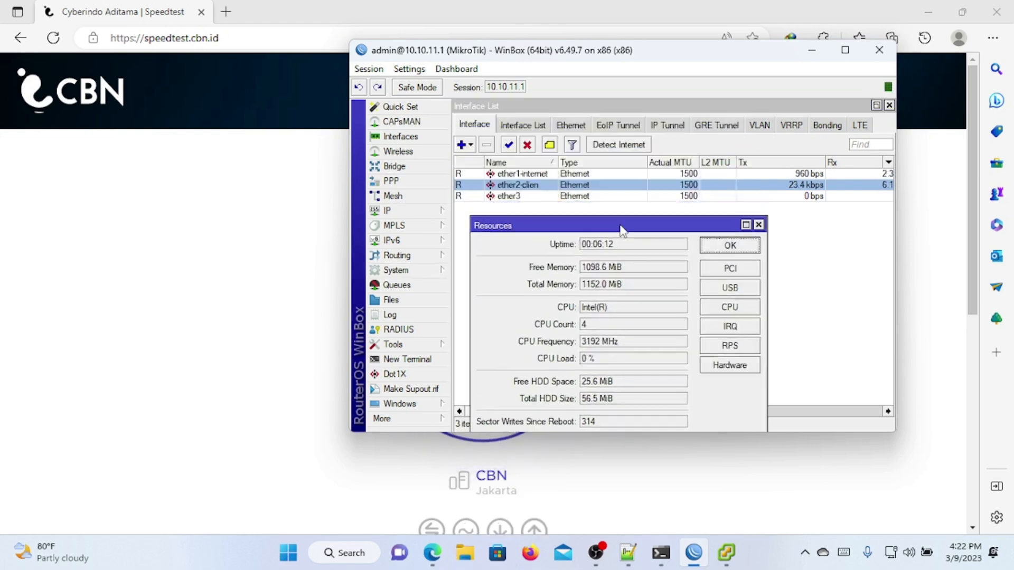
left_click(297, 275)
left_click(465, 328)
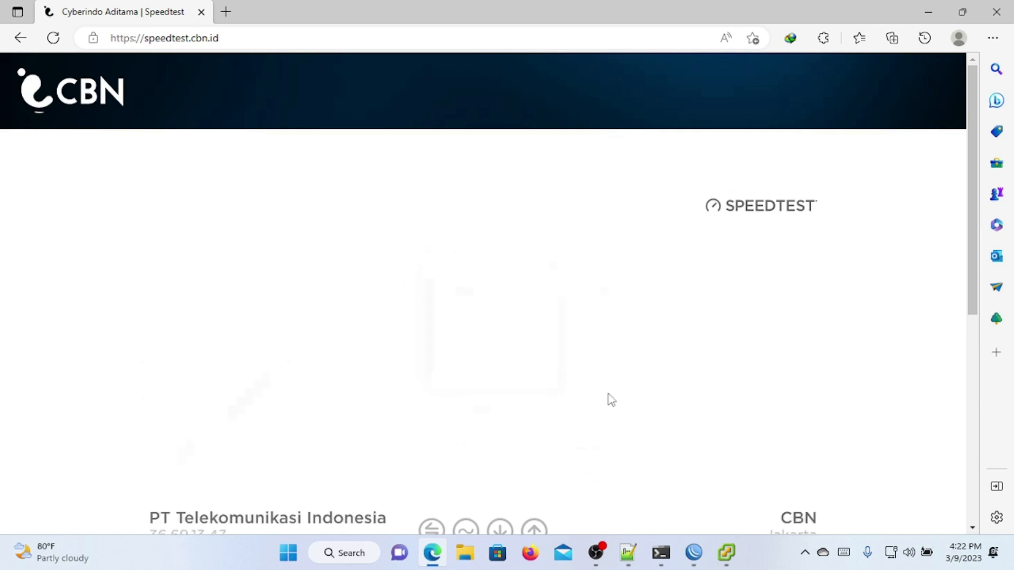
left_click(693, 553)
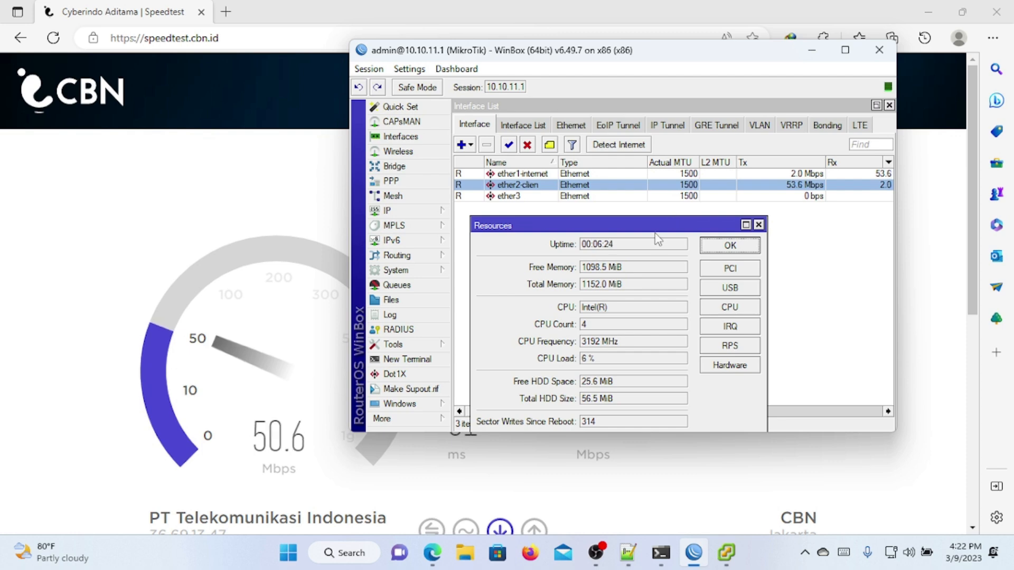
left_click_drag(674, 229, 638, 180)
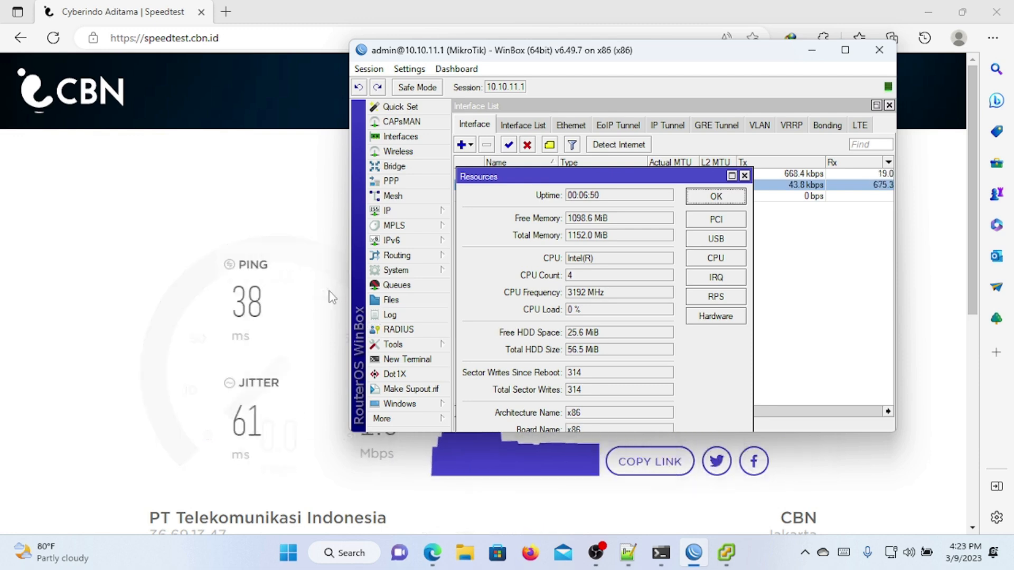
Step: Start a second speed test, then maximize WinBox and close the Resources window
left_click(270, 296)
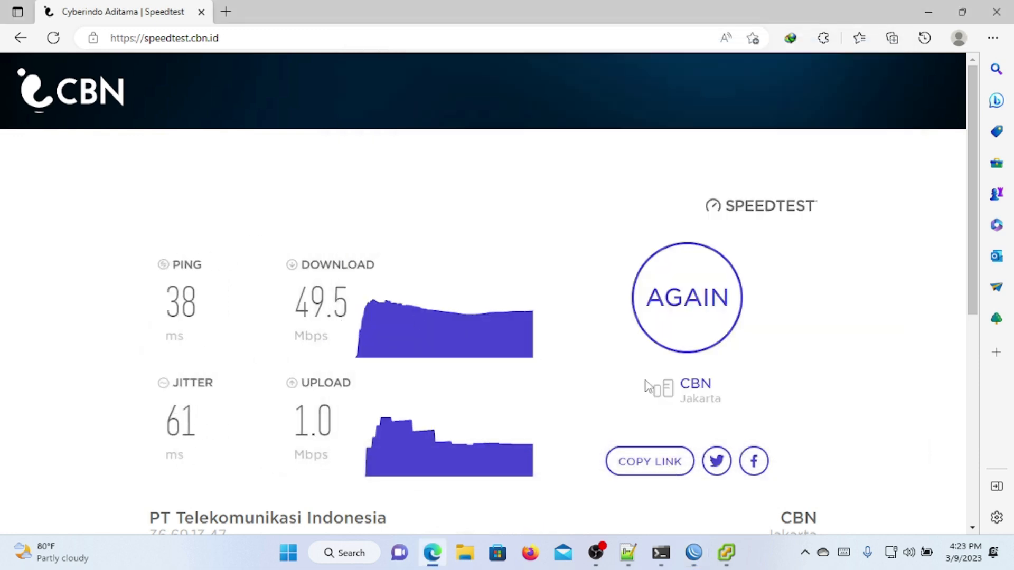
left_click(695, 331)
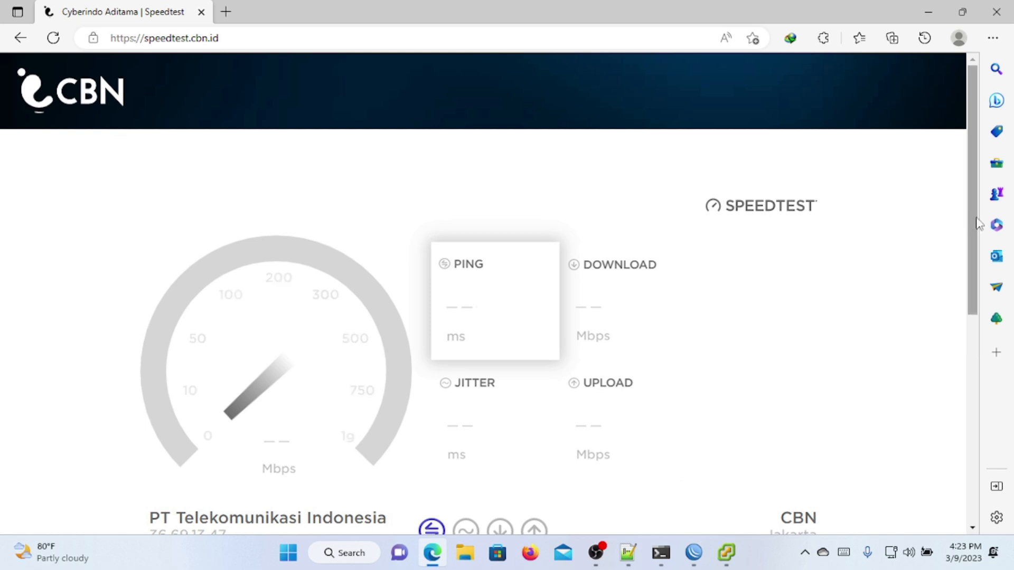
left_click(693, 553)
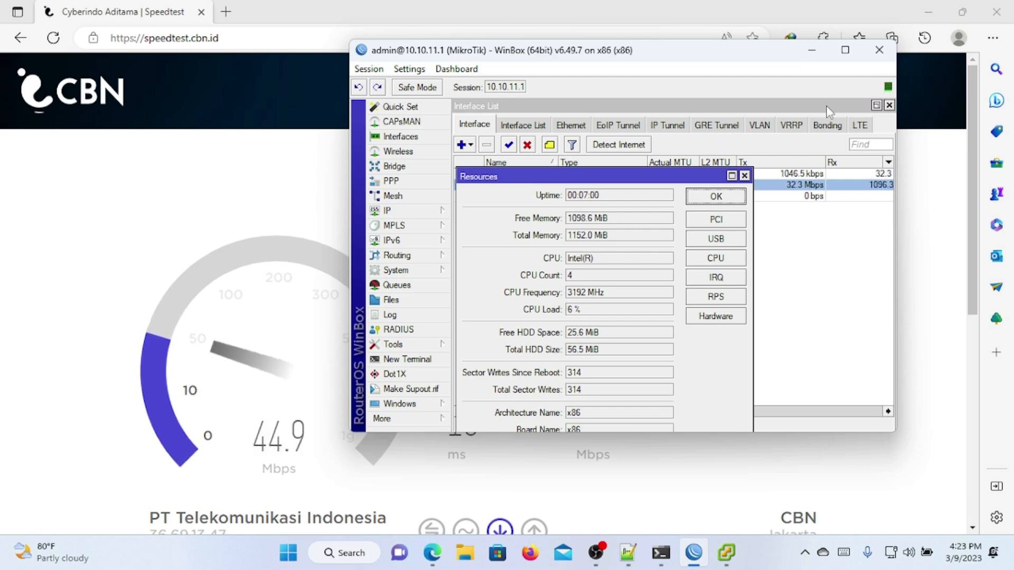
left_click(845, 49)
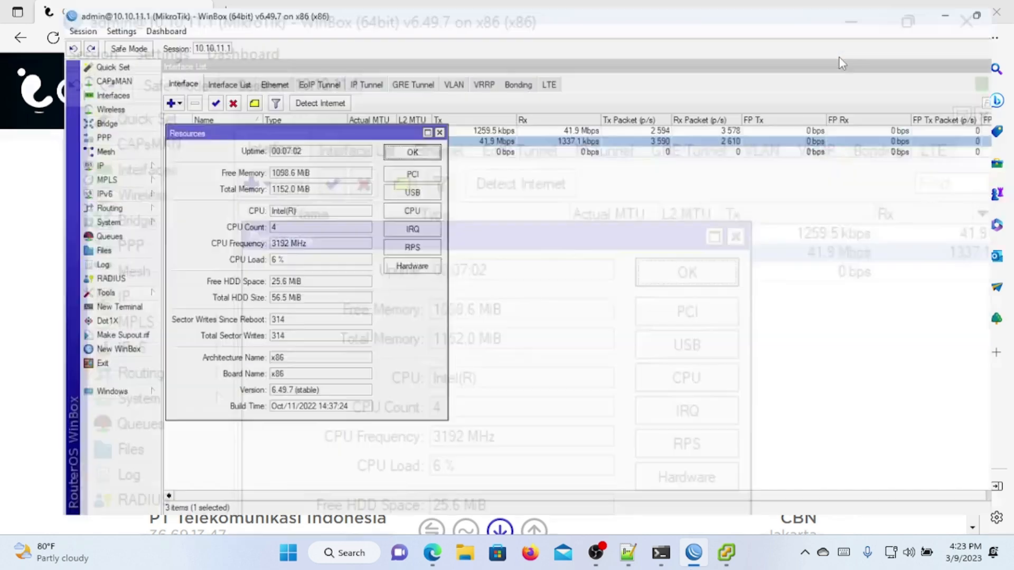
left_click(395, 132)
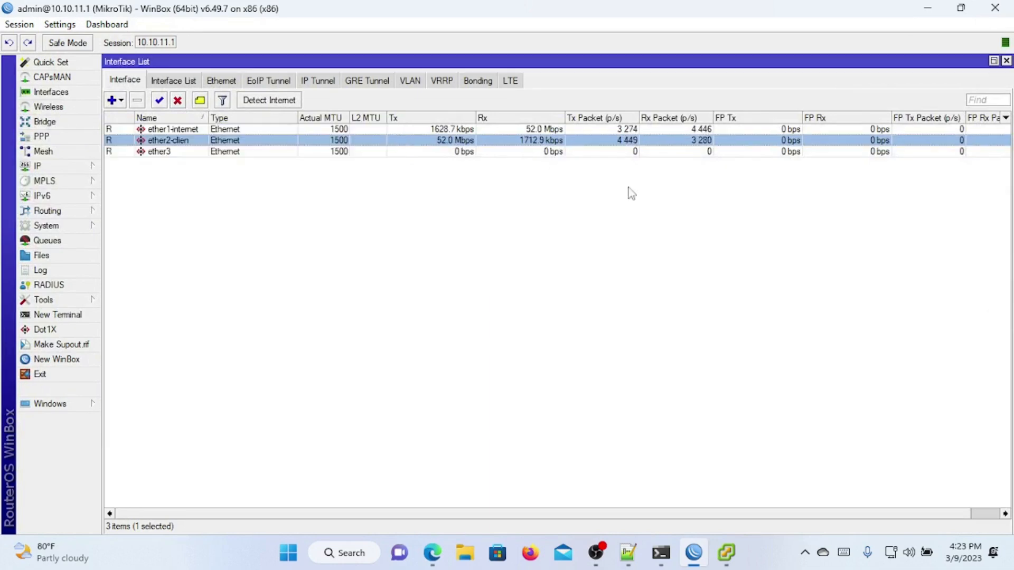
Step: Close the Interface List and other windows, and open WinBox's Bandwidth Test tool
left_click(1006, 61)
key("Escape")
key("Escape")
key("Escape")
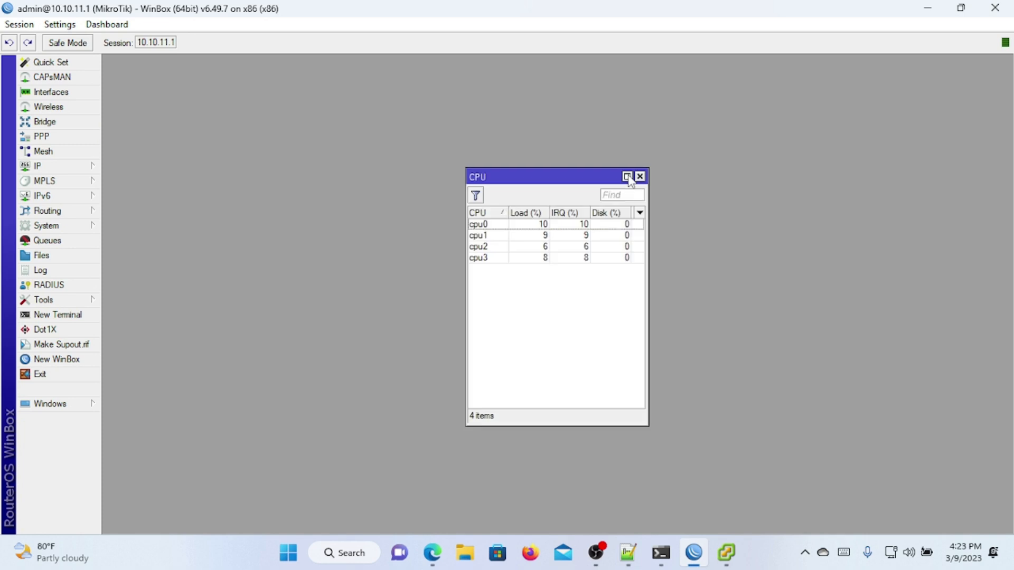
left_click(95, 299)
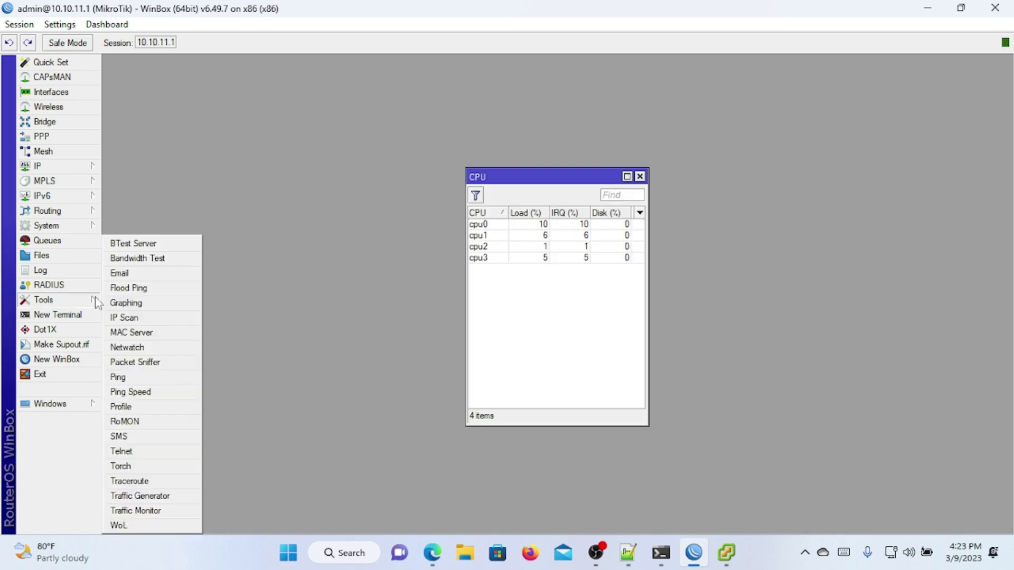
left_click(148, 261)
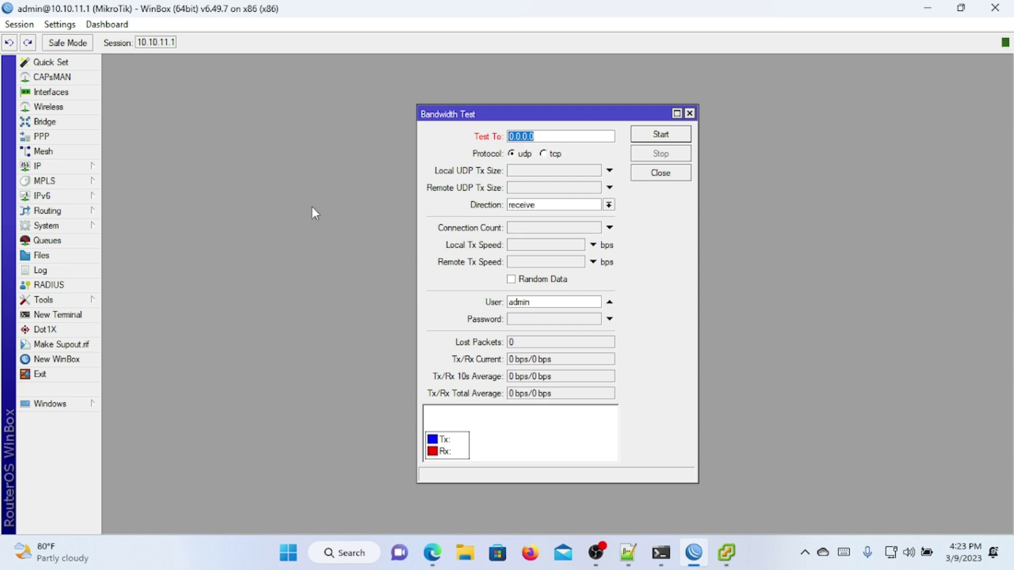
Step: Enable the BTest Server and start the two-way TCP bandwidth test to 192.168.55.1
left_click(94, 299)
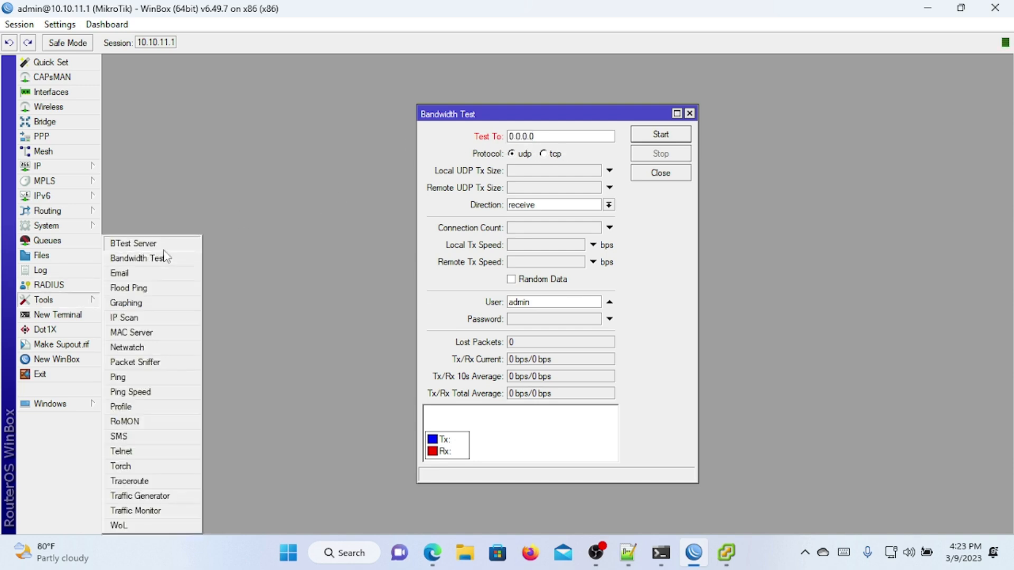
left_click(163, 249)
left_click(644, 278)
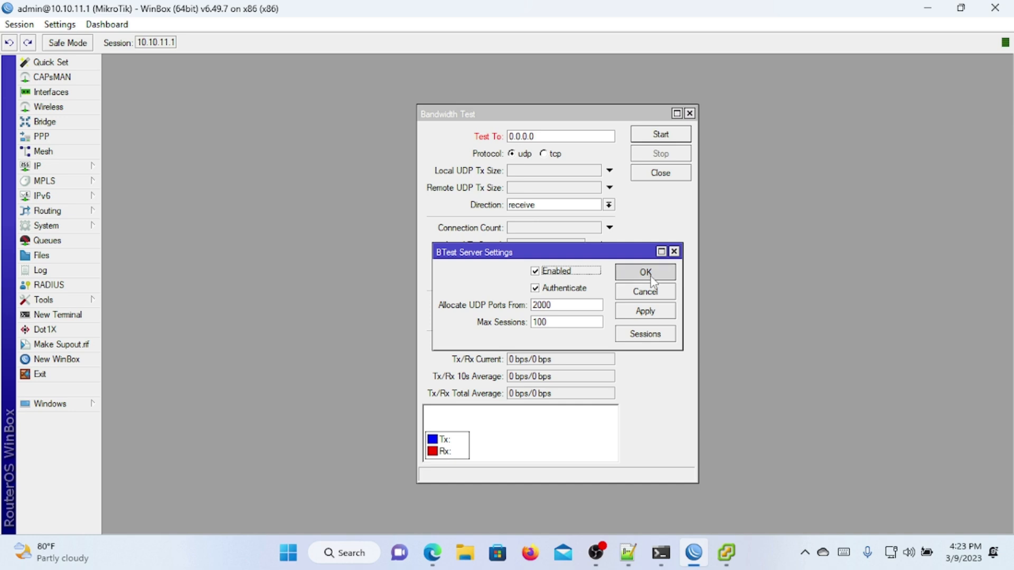
left_click(690, 113)
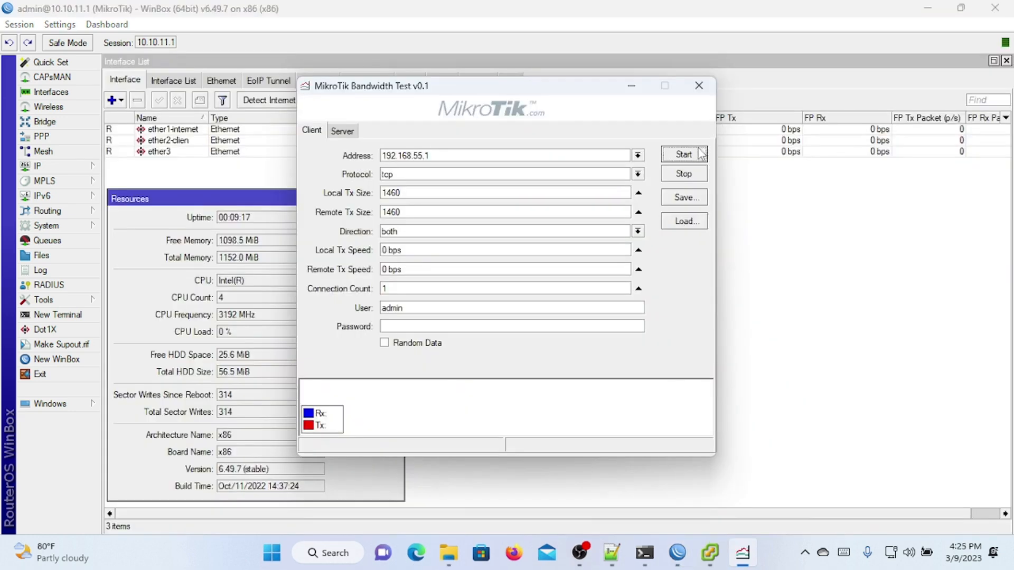
left_click(687, 155)
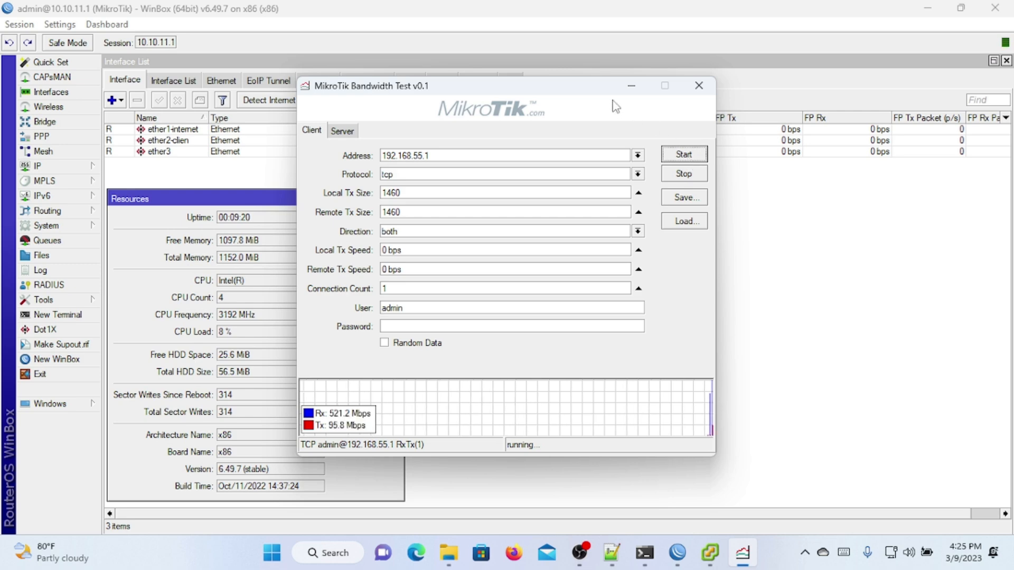
Step: Stop the TCP test to 192.168.55.1 and restart it with protocol udp
left_click_drag(602, 89, 753, 202)
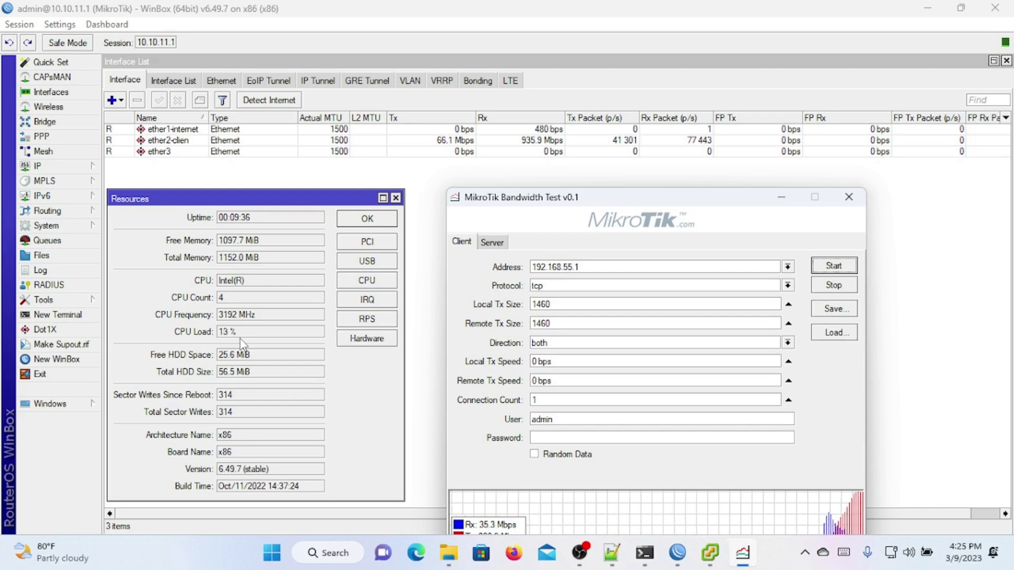
left_click_drag(616, 201, 762, 83)
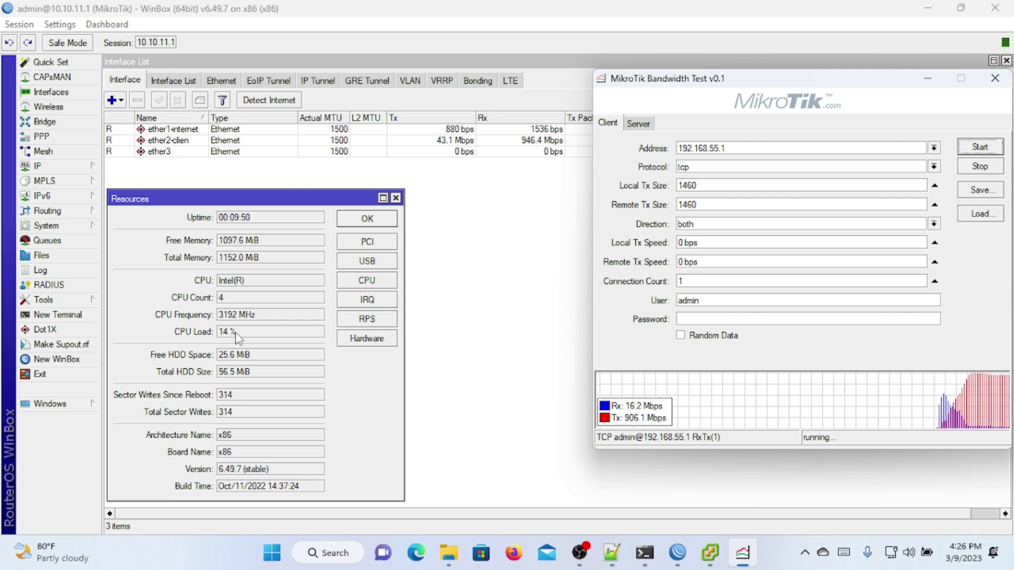
left_click(977, 167)
left_click(935, 167)
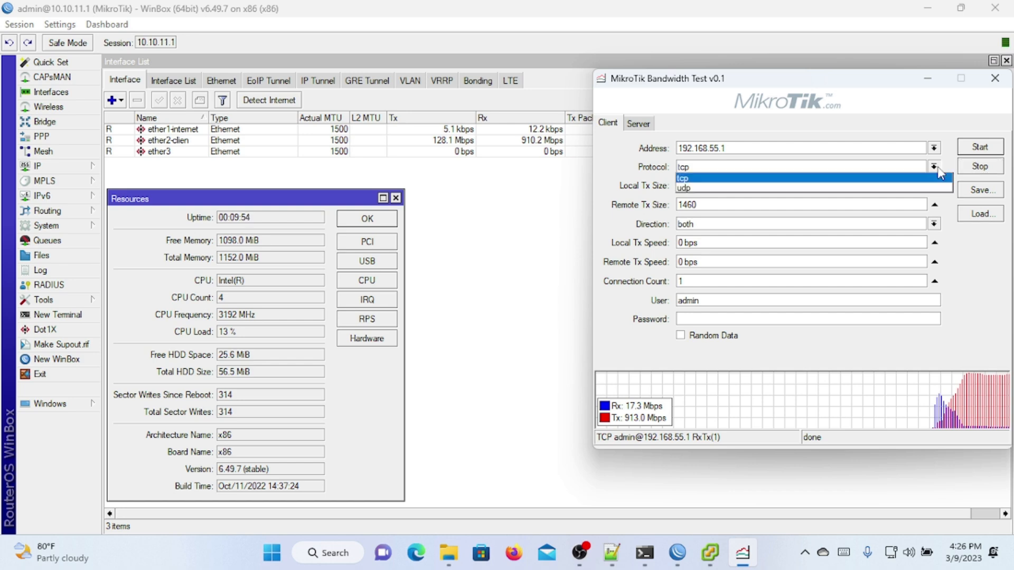
left_click(897, 189)
left_click(978, 149)
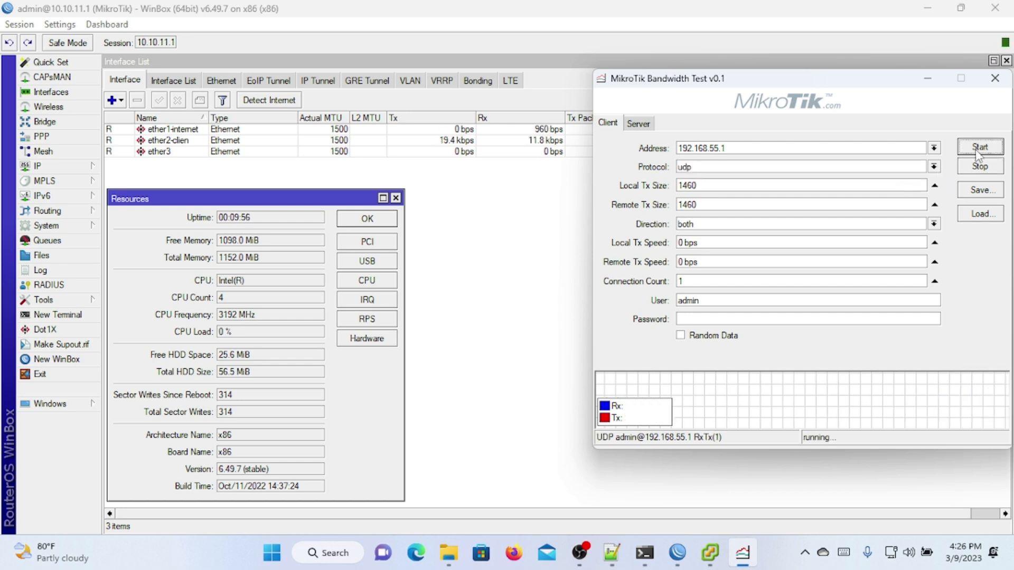
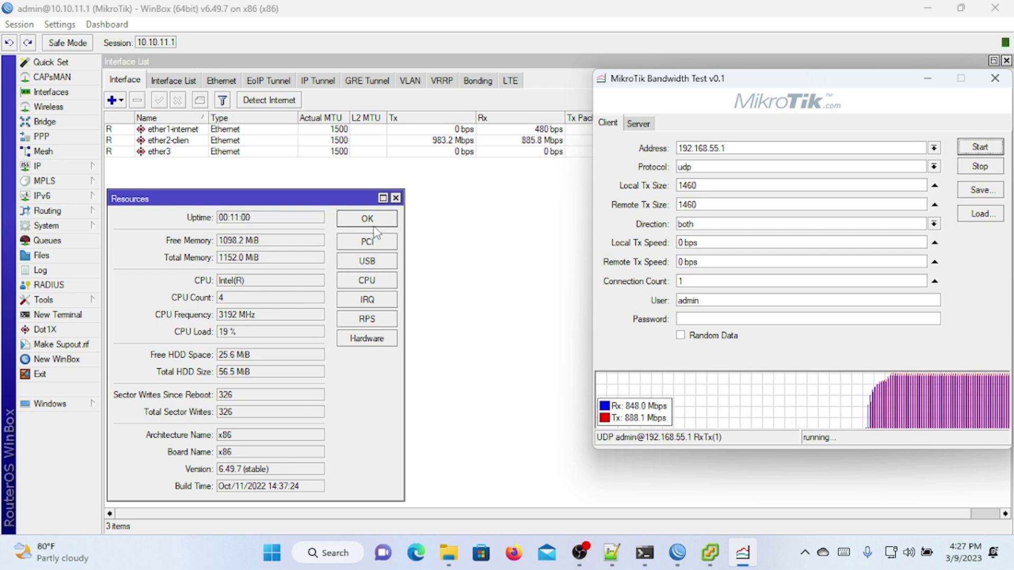
Step: Stop the UDP test at about 846 Mbps Rx / 888 Mbps Tx, then glance at vSphere Client and return to WinBox
left_click(976, 167)
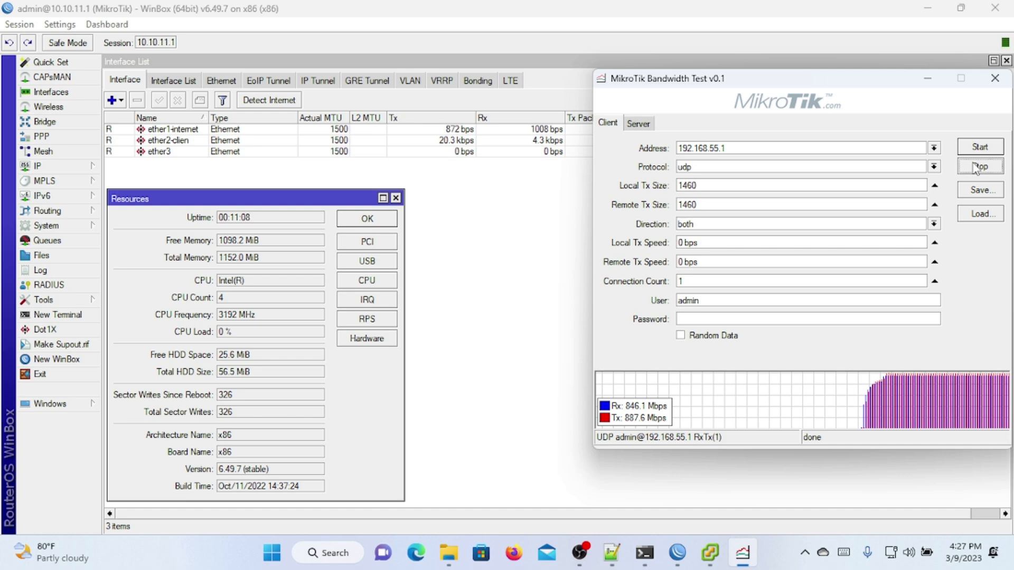
left_click(701, 553)
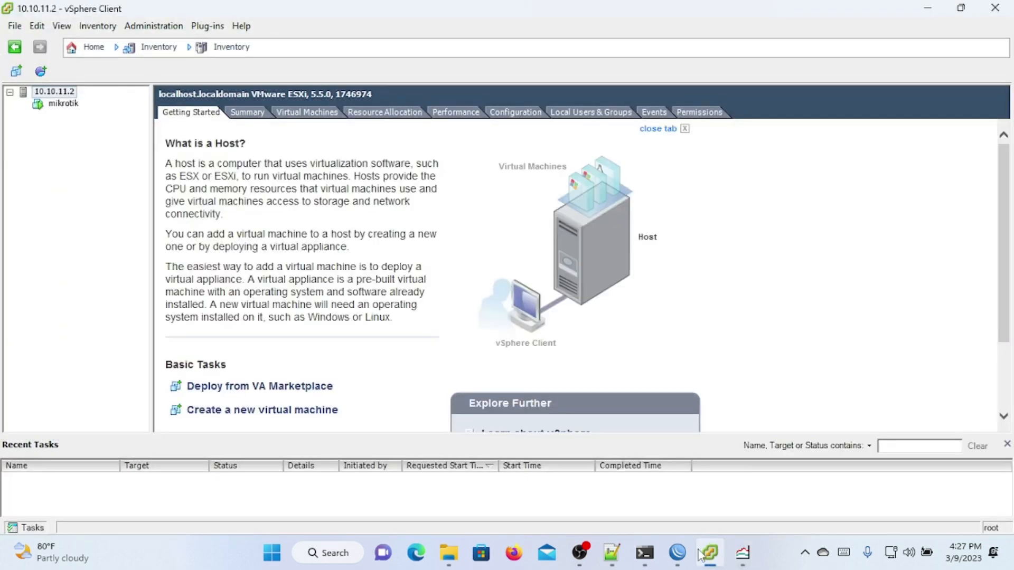
left_click(701, 553)
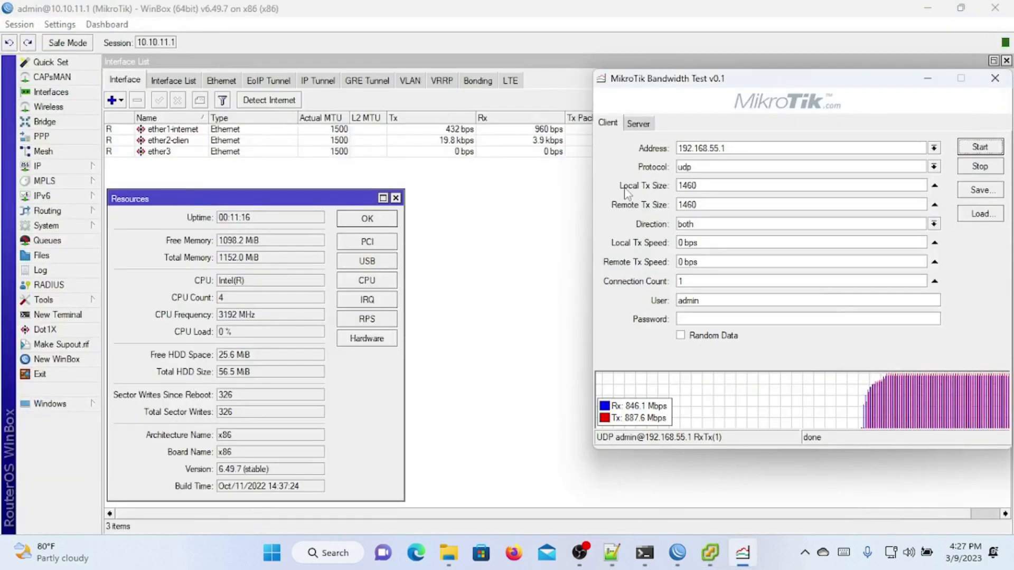
Step: Run a second two-way UDP test and stop it at roughly 729 Mbps Rx / 747 Mbps Tx
left_click(974, 154)
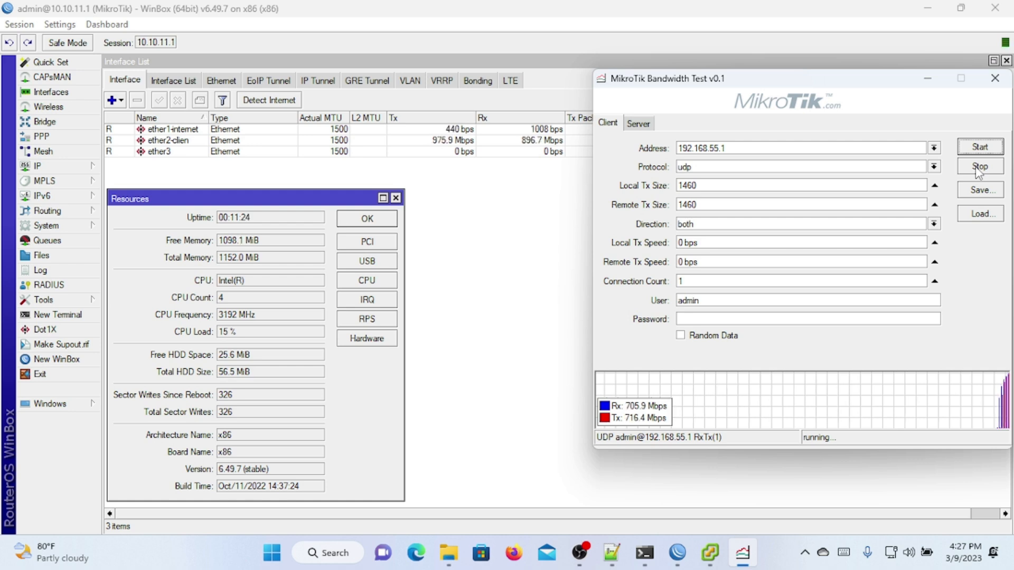
left_click(978, 167)
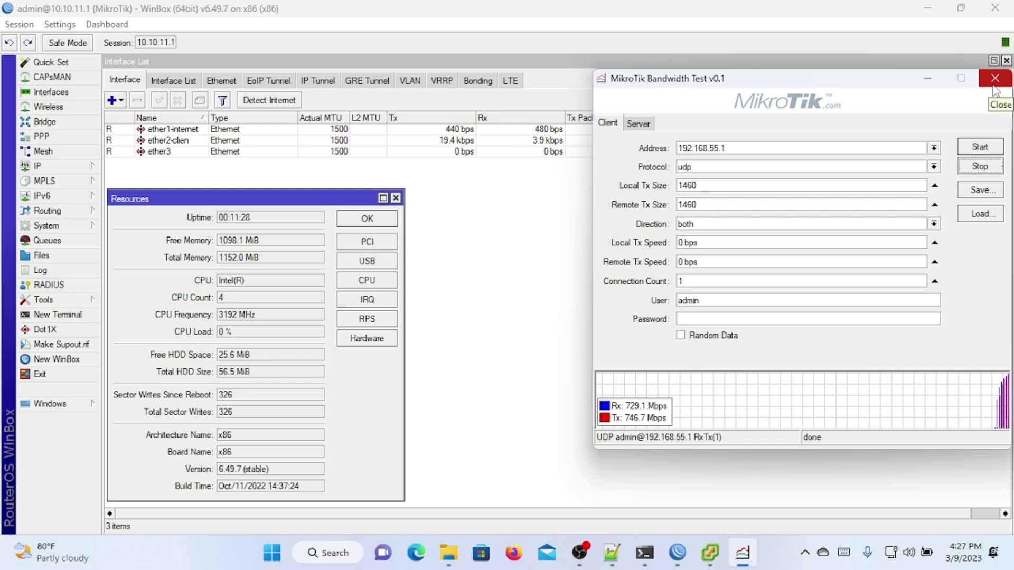
Step: Close the Bandwidth Test window and stop the OBS screen recording from the tray icon
left_click(993, 85)
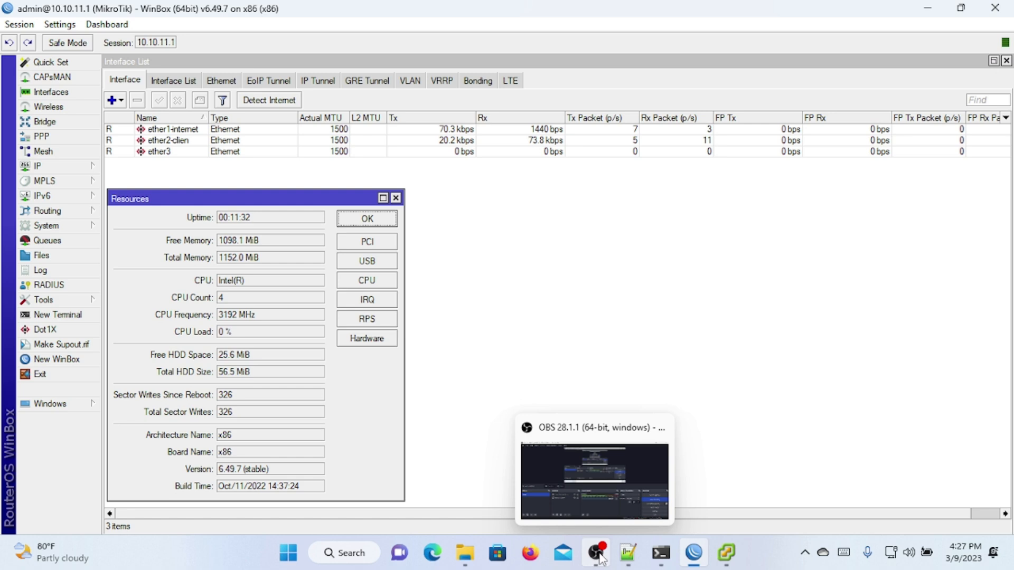
left_click(805, 554)
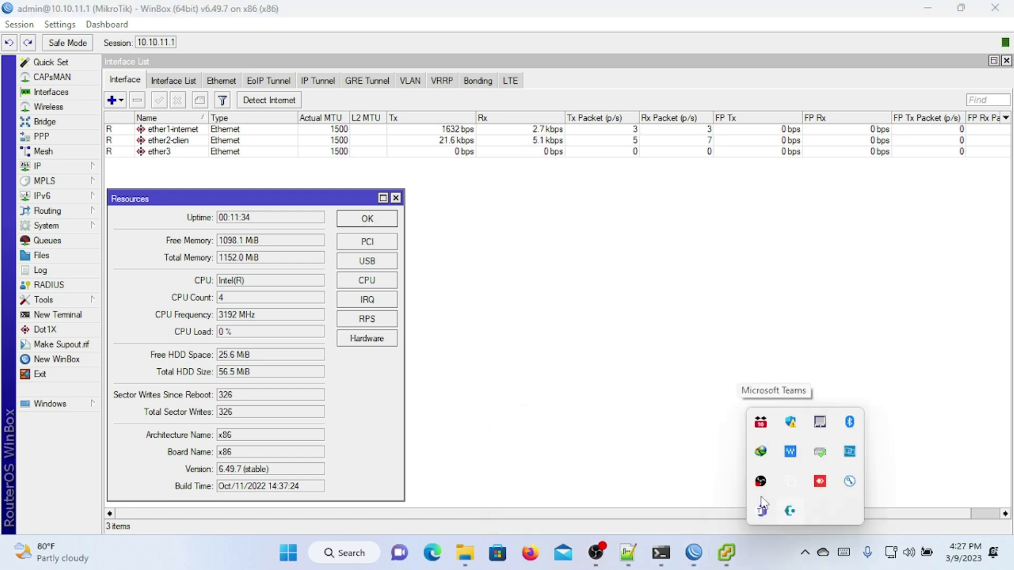
right_click(758, 484)
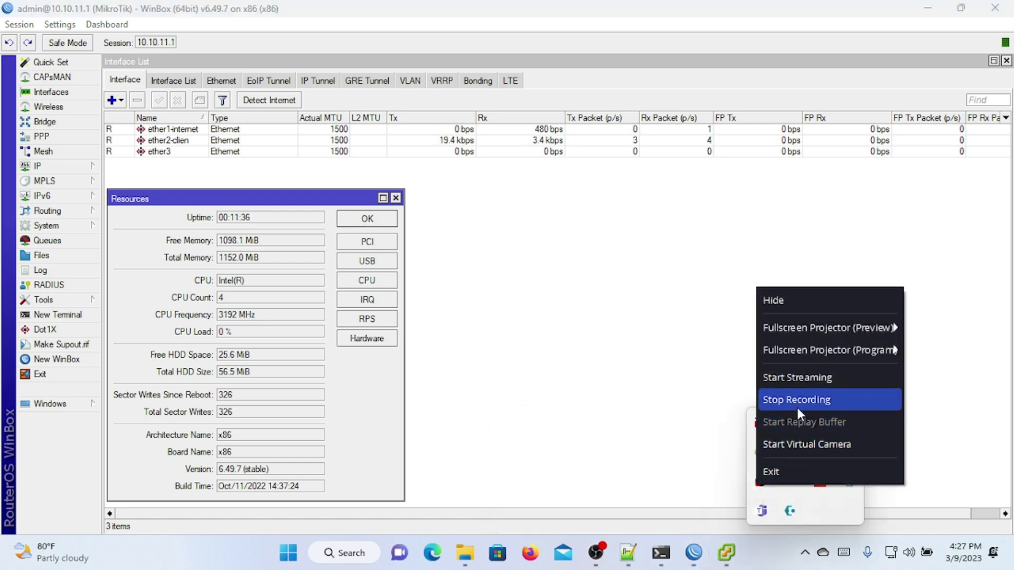
left_click(797, 400)
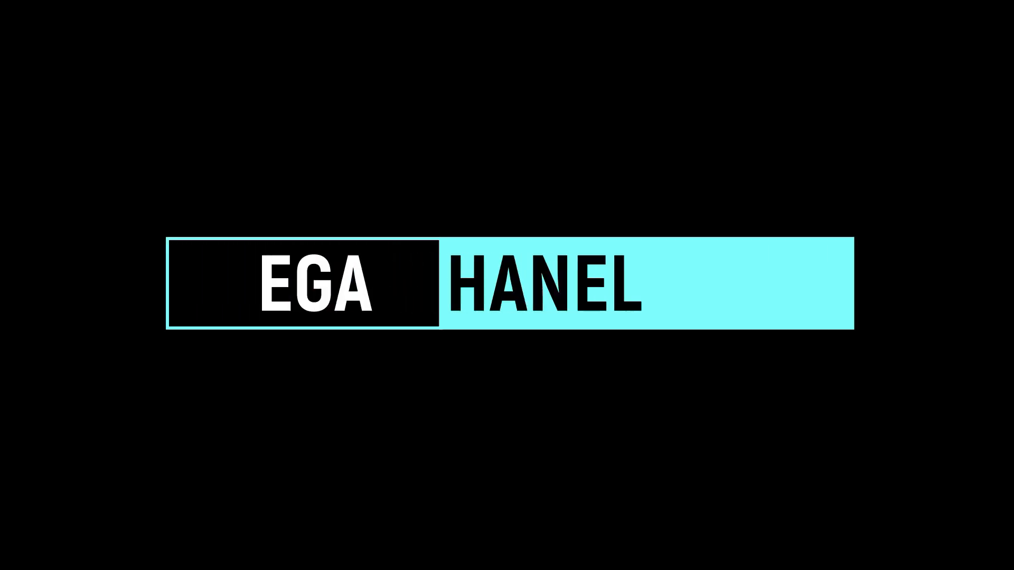